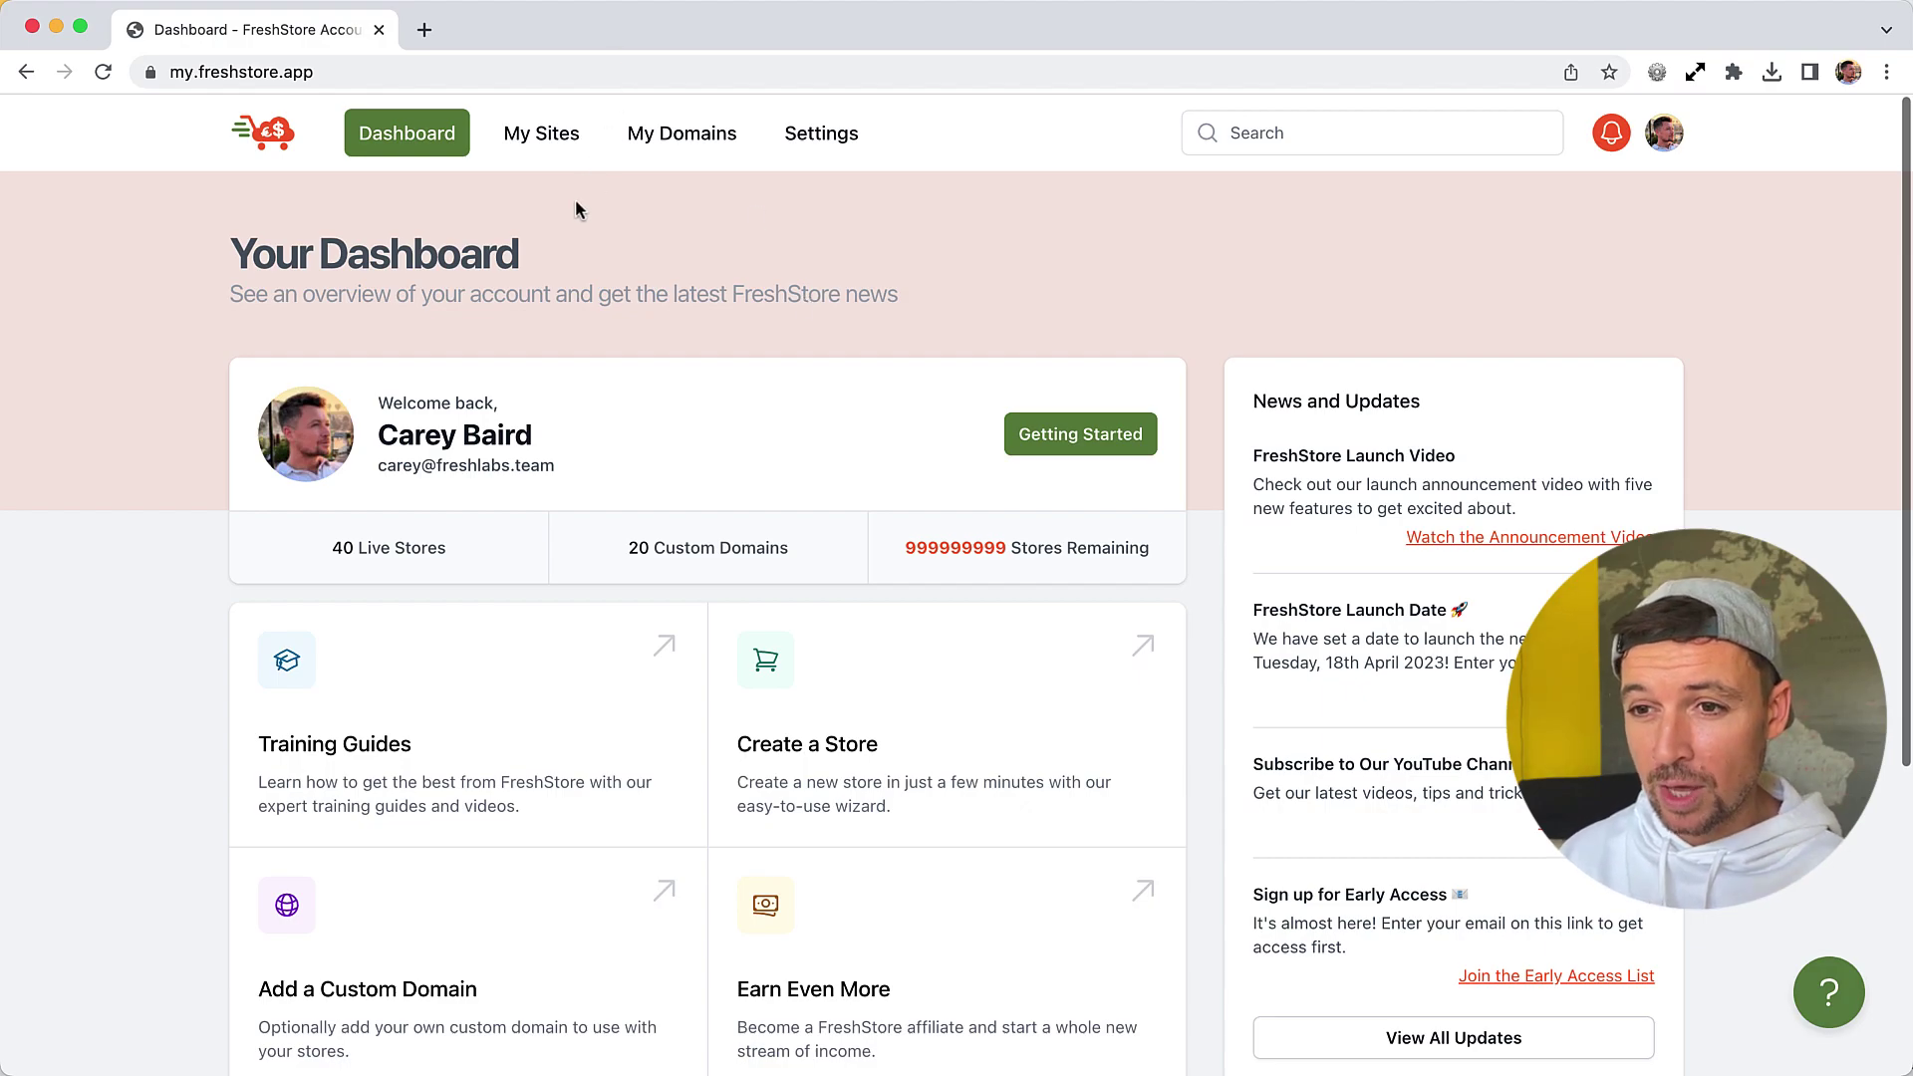
# Start creating a new website from the sites list as a blank store
pyautogui.click(538, 137)
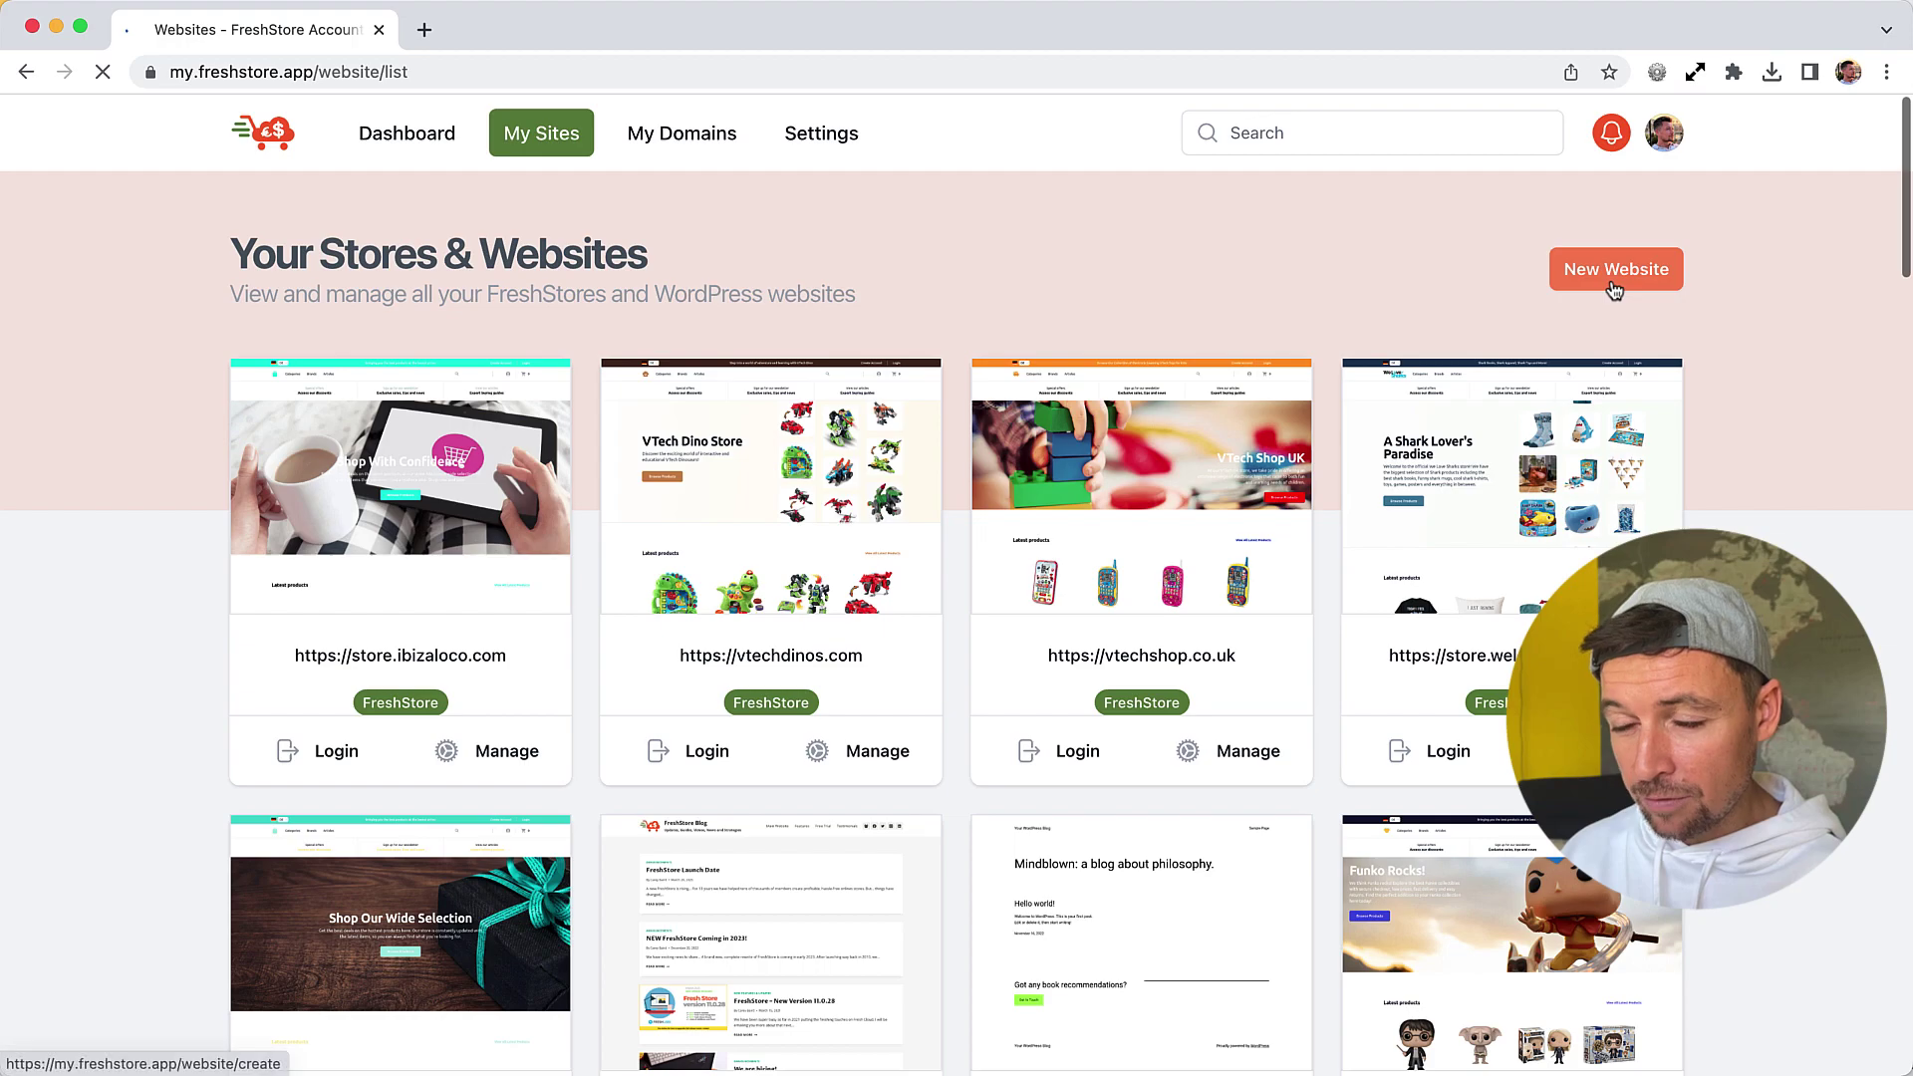
pyautogui.click(1611, 280)
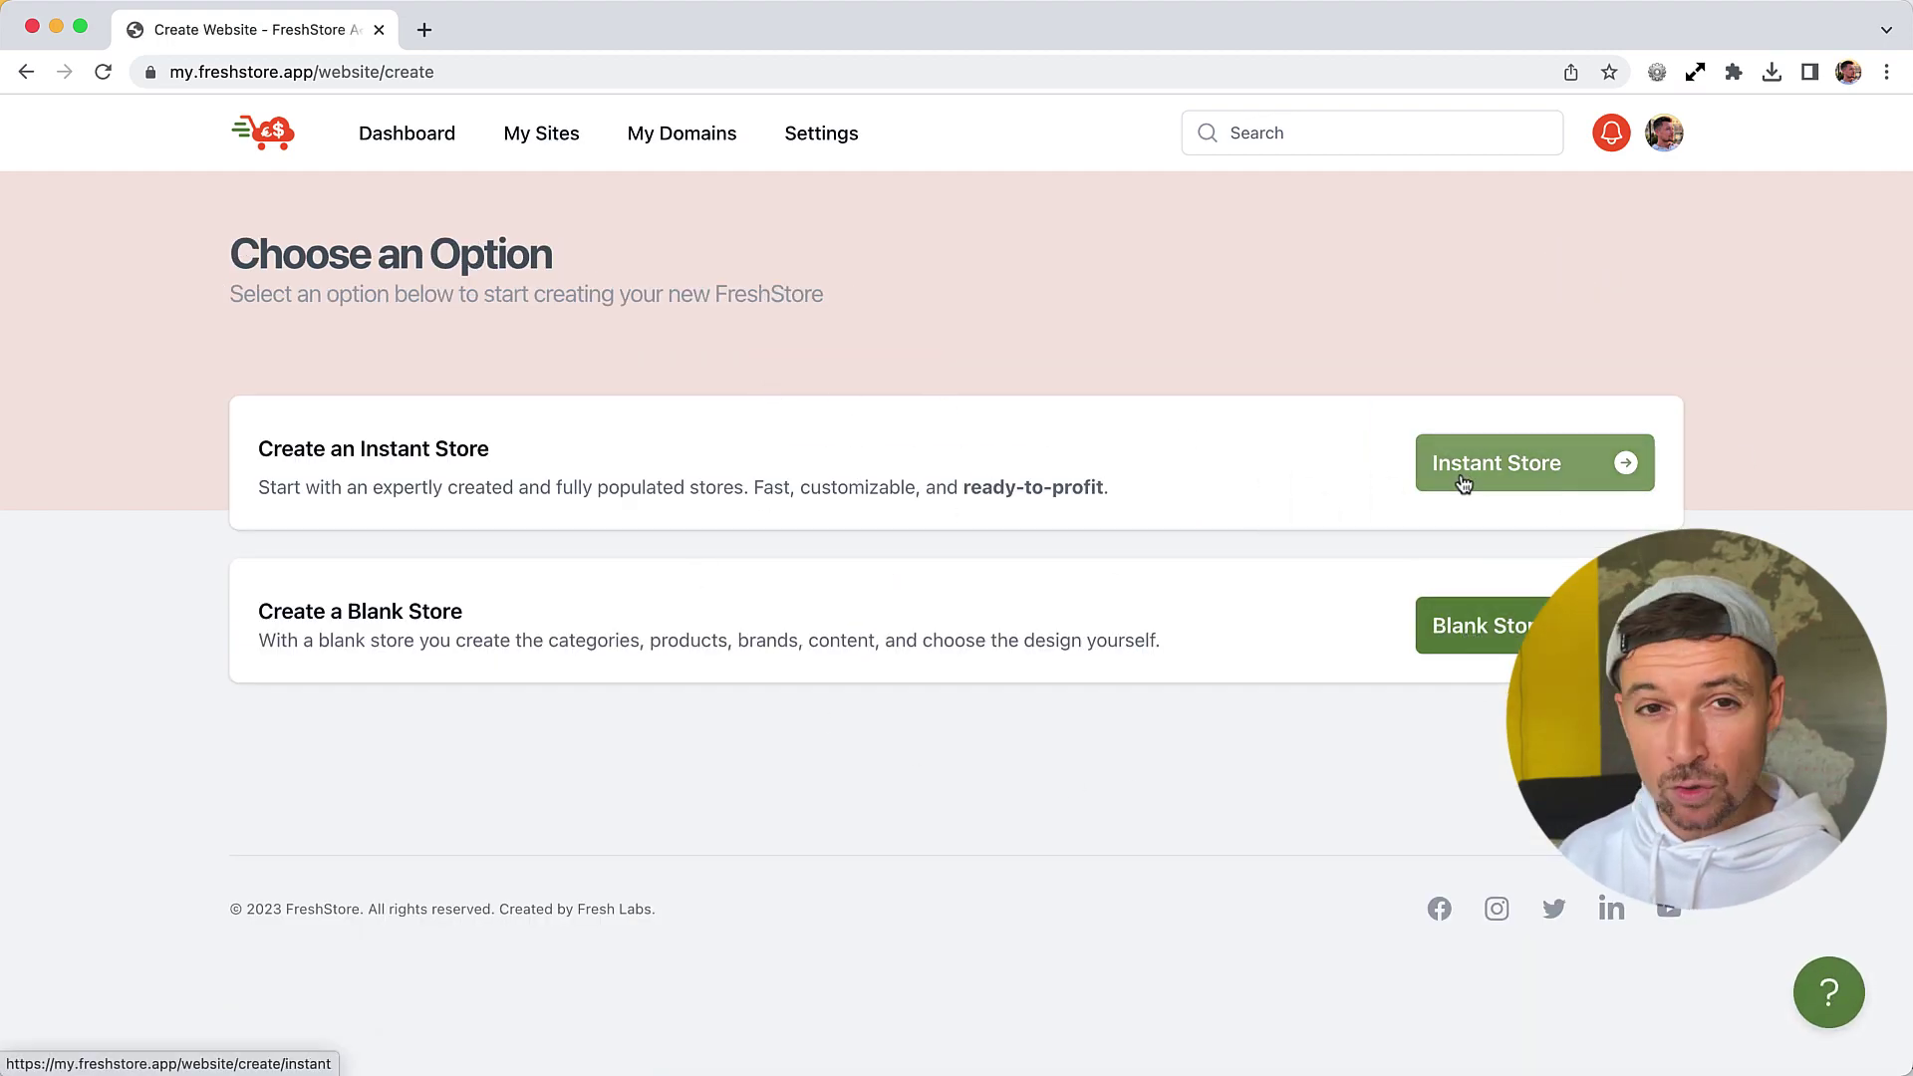
pyautogui.click(1475, 626)
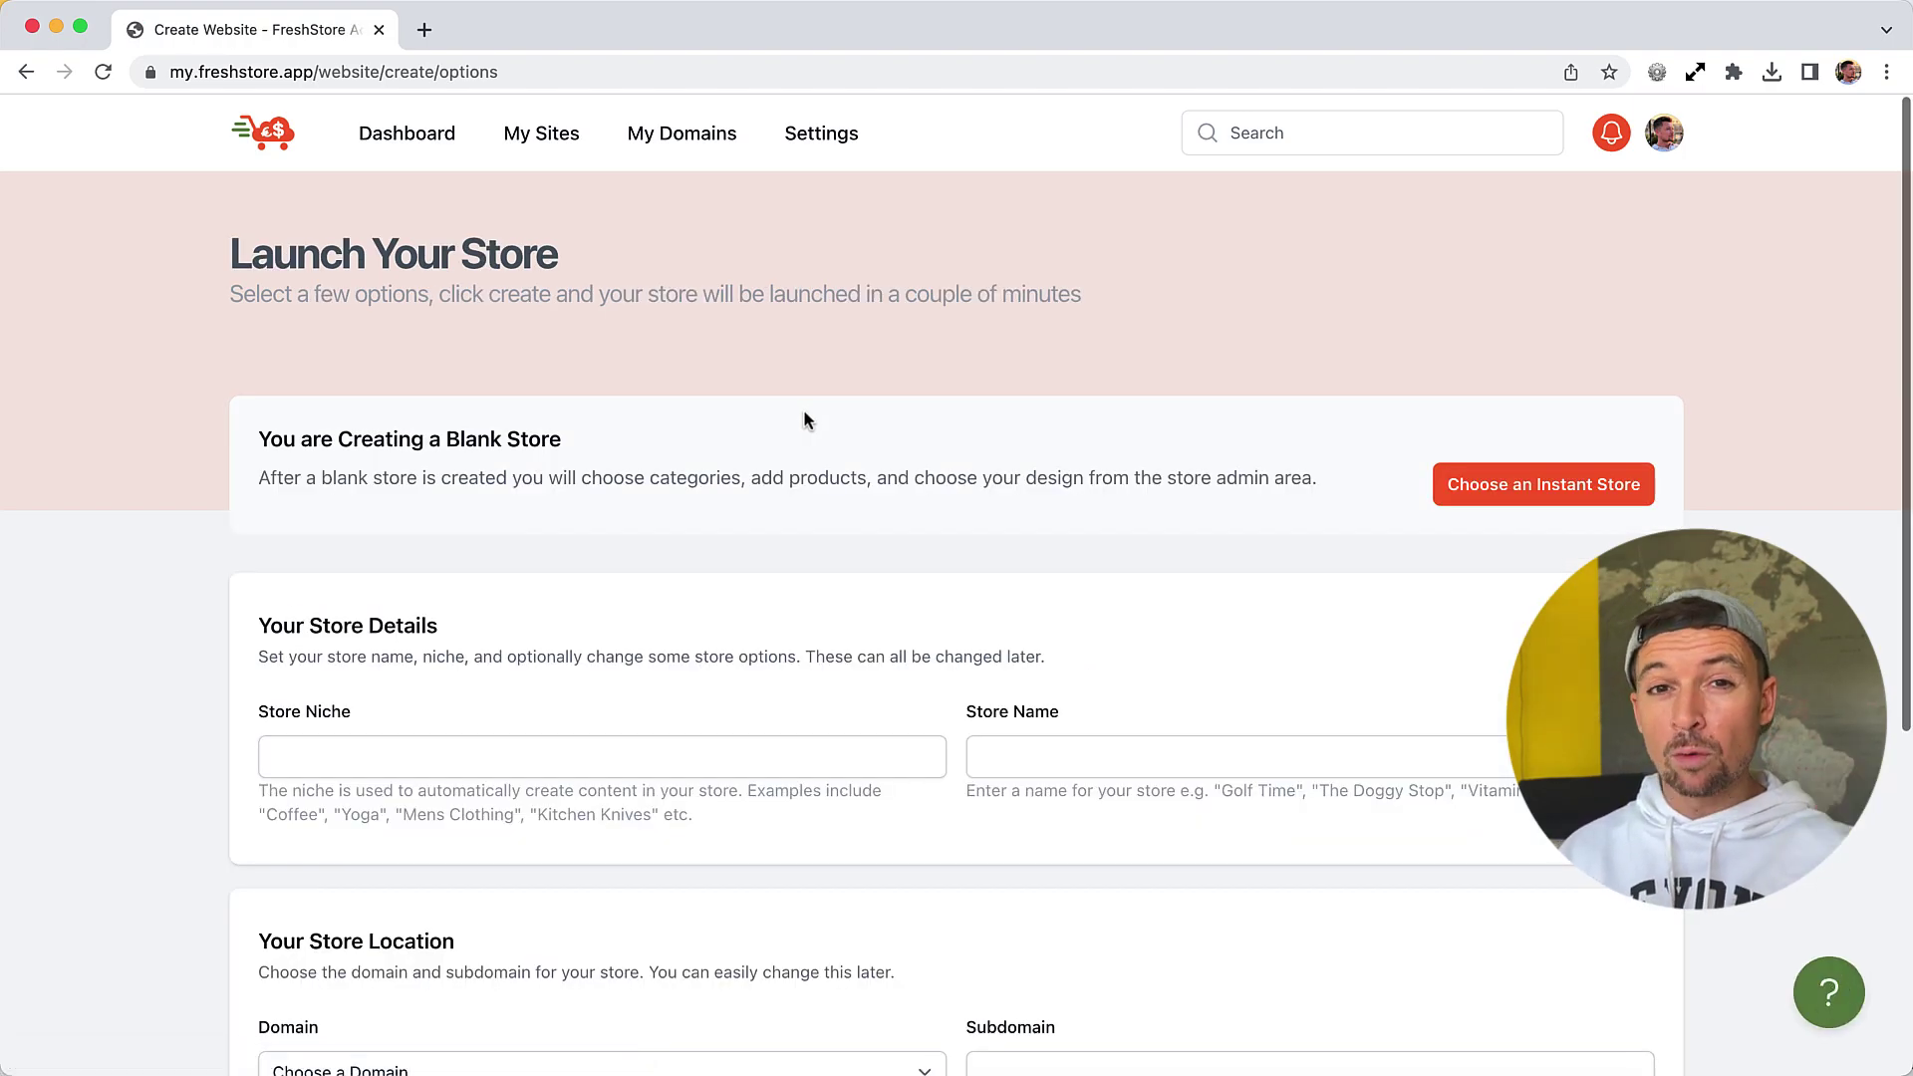
# Set the store niche to Home Fitness Equipment and the store name to Home Gym World
pyautogui.click(589, 757)
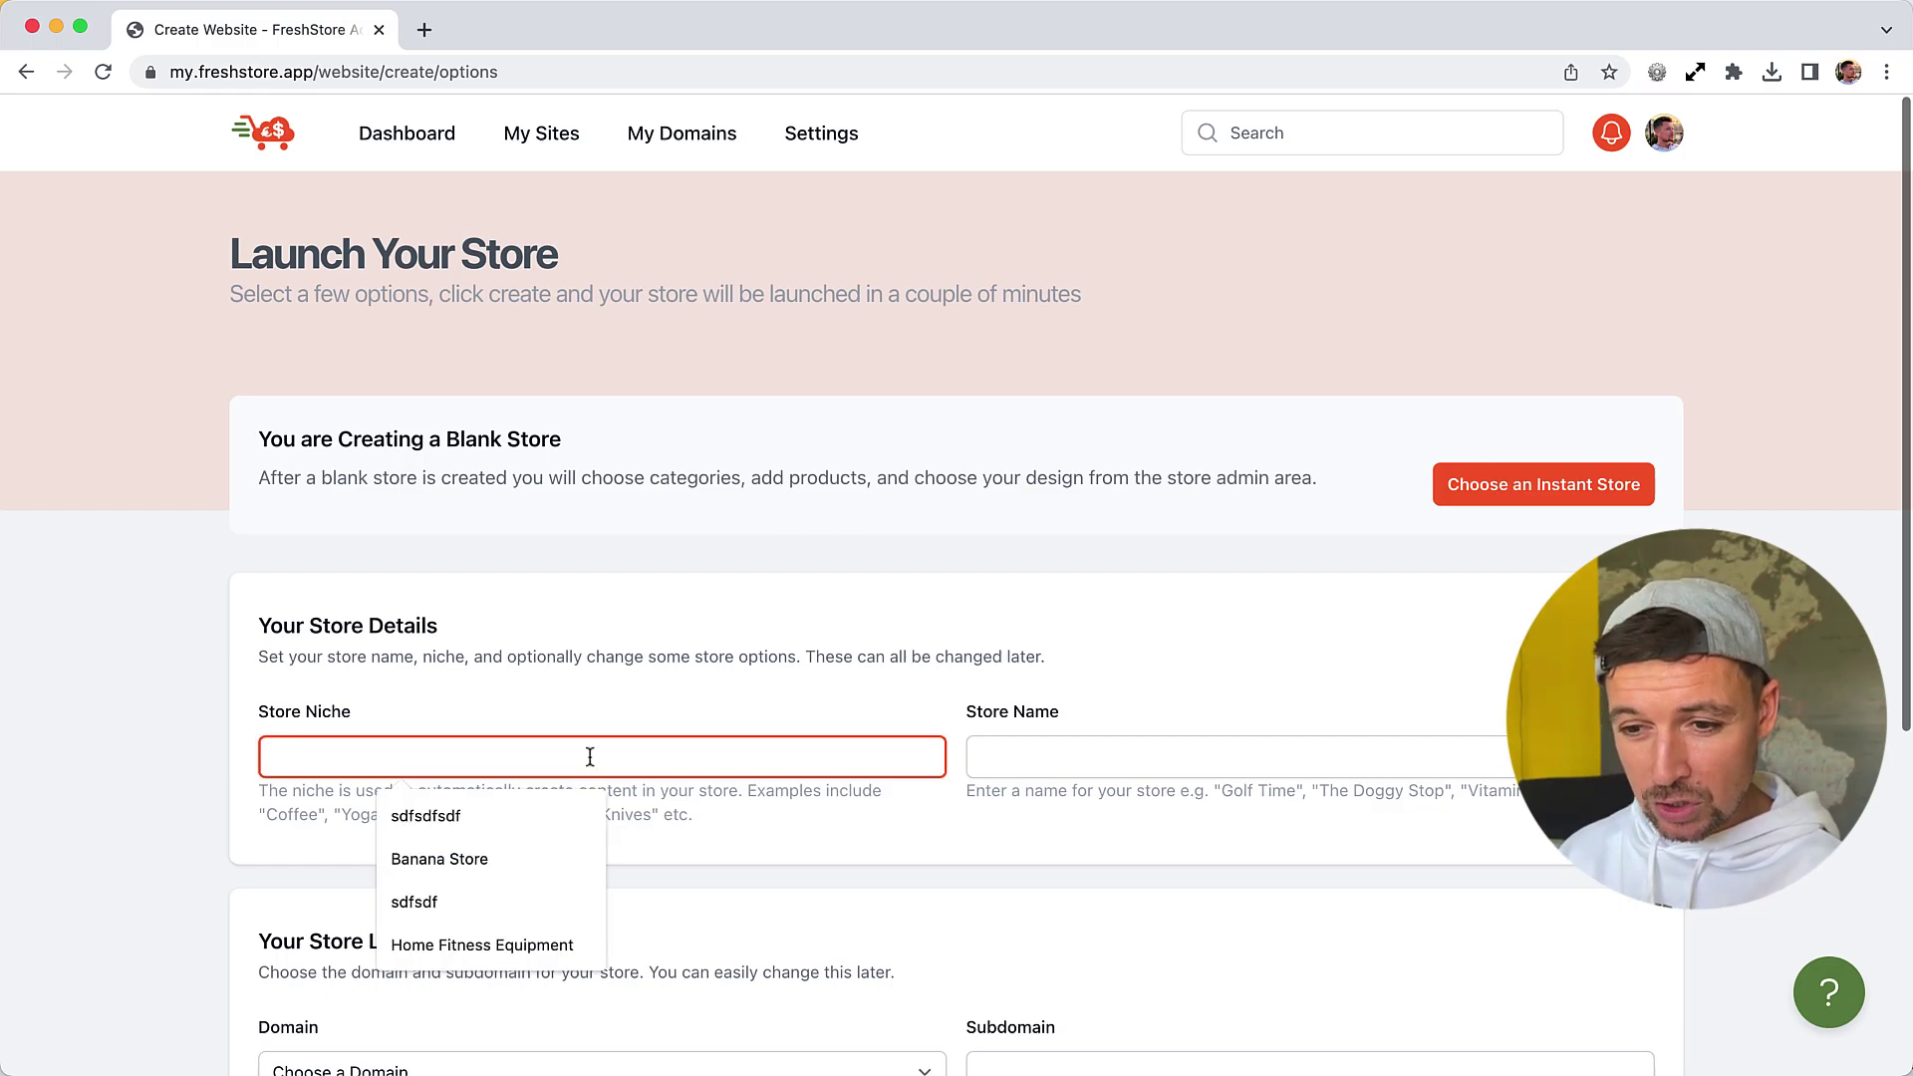
pyautogui.click(576, 942)
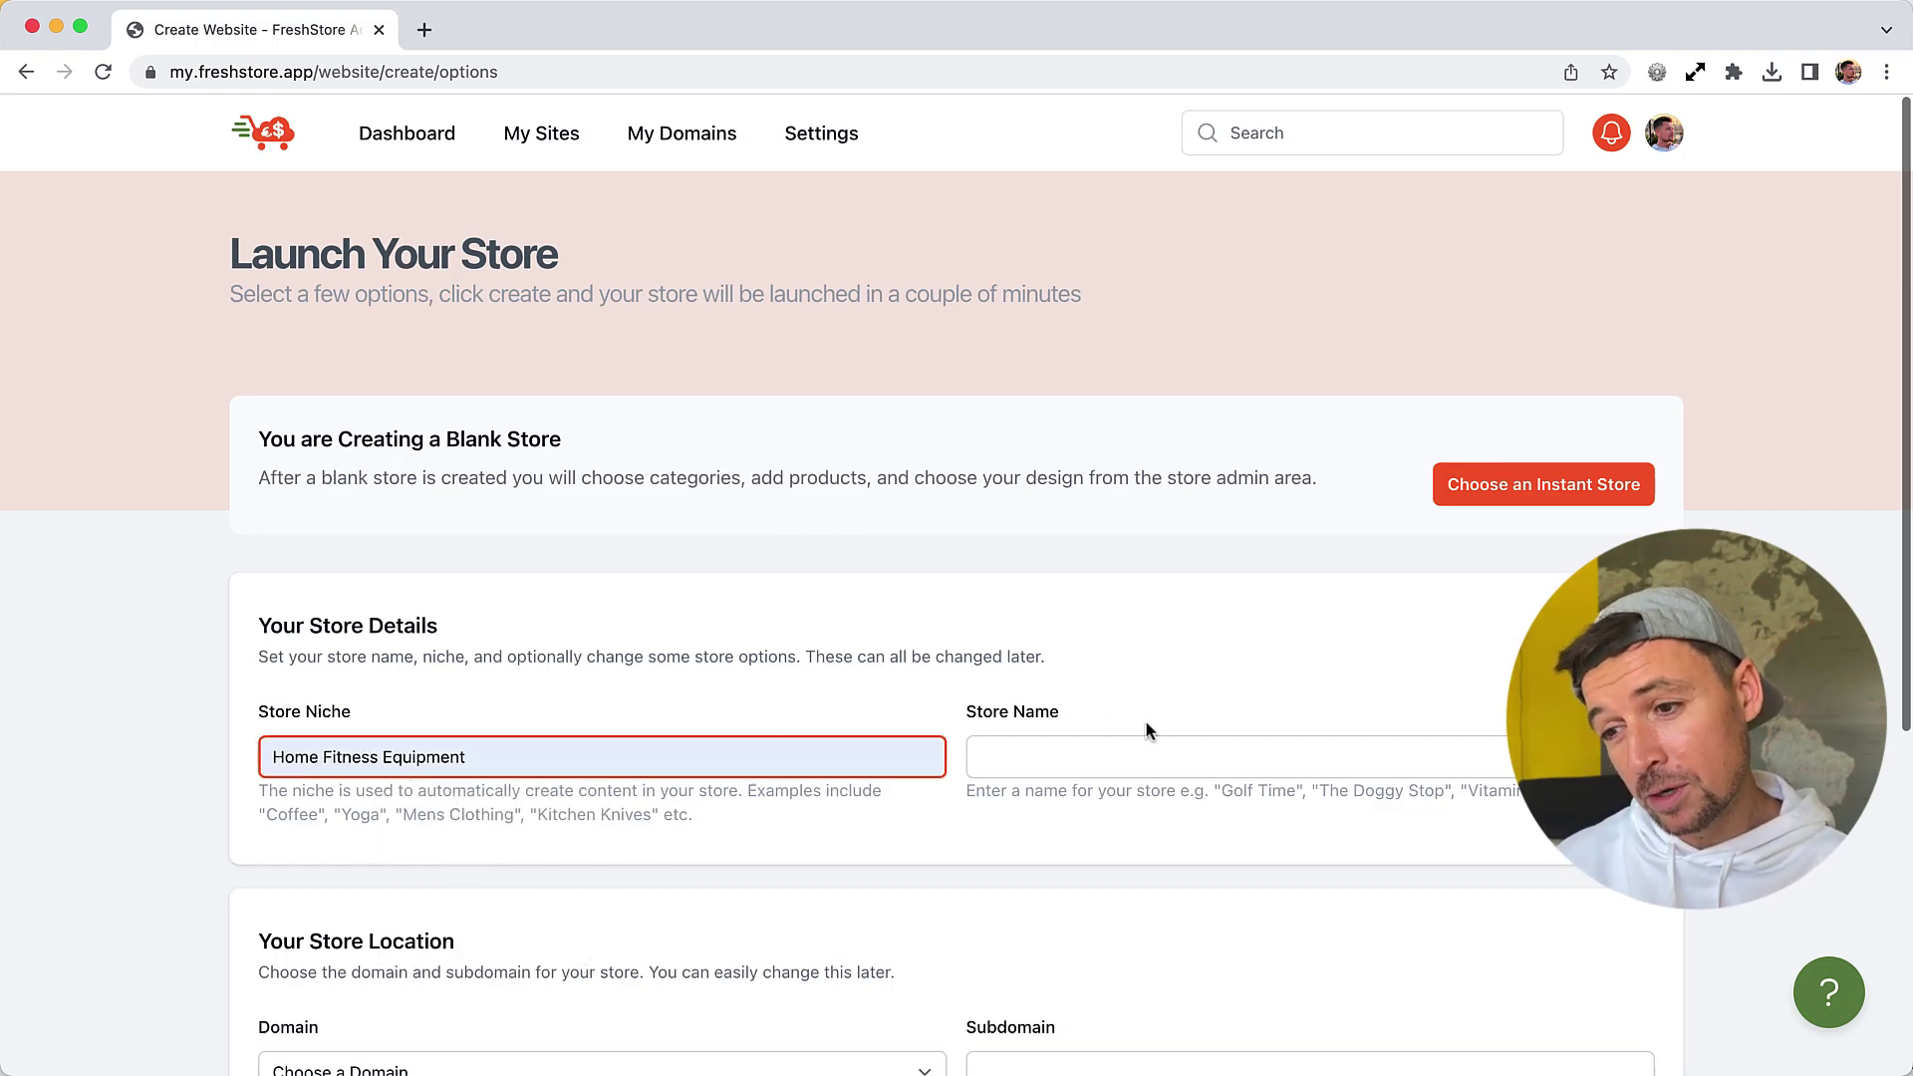
pyautogui.click(1144, 747)
pyautogui.scroll(-1, 1145, 746)
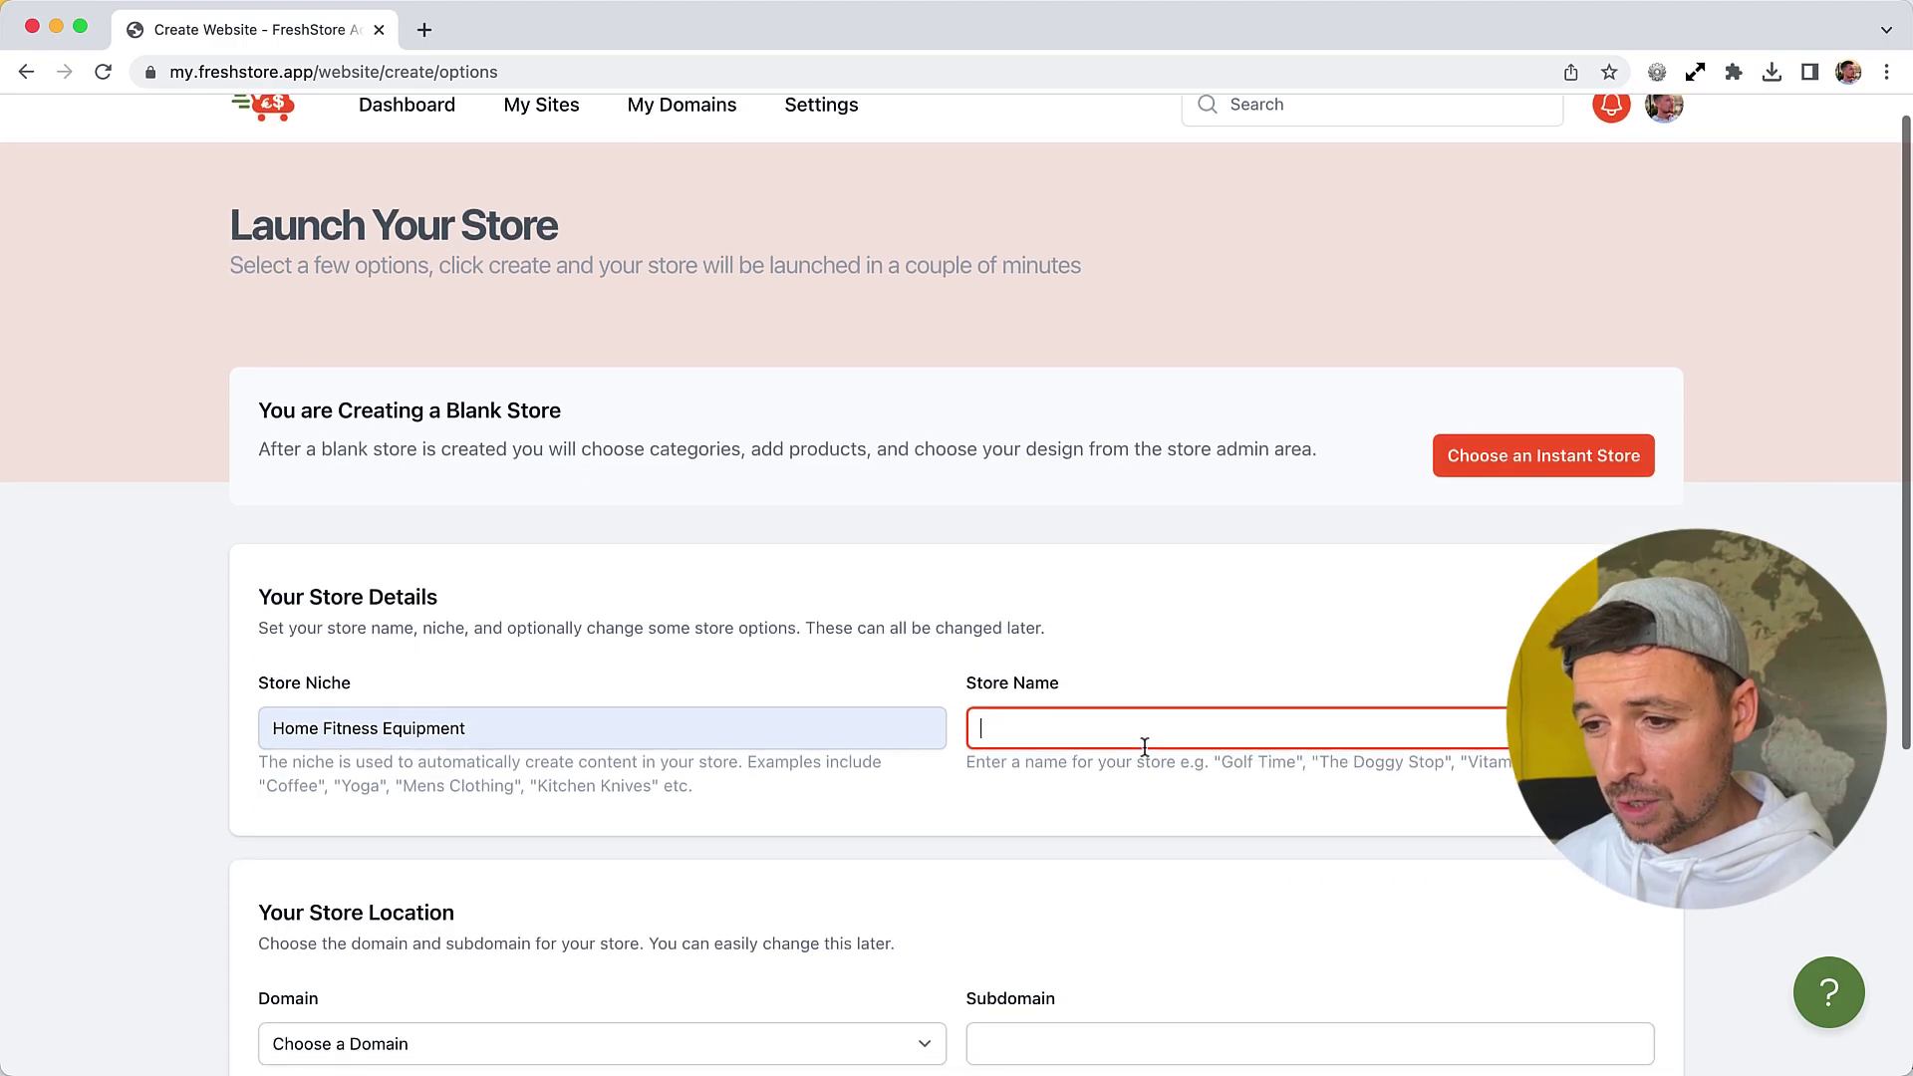
pyautogui.write('Home')
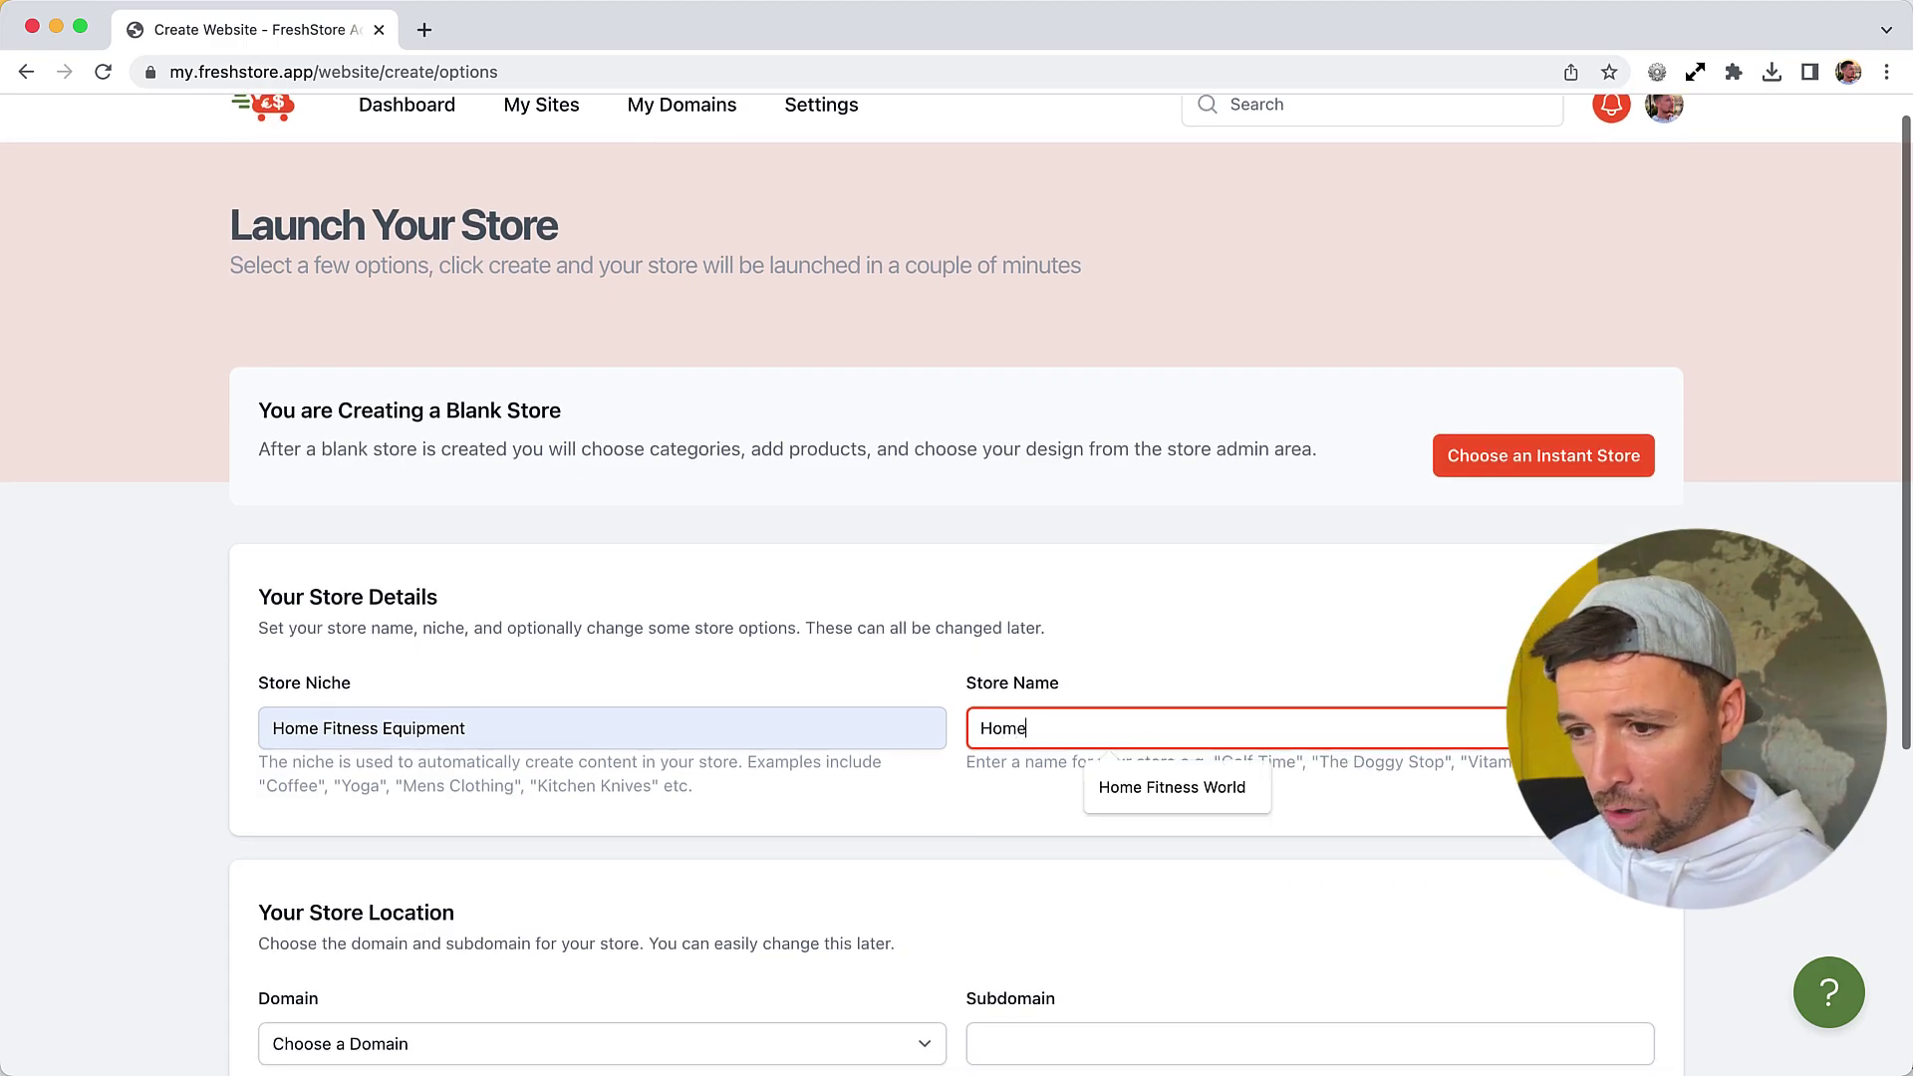
pyautogui.write(' Gym World')
# Copy the store name Home Gym World into the subdomain, choose the domain peakfitness.store and create the store
pyautogui.scroll(-5, 1132, 737)
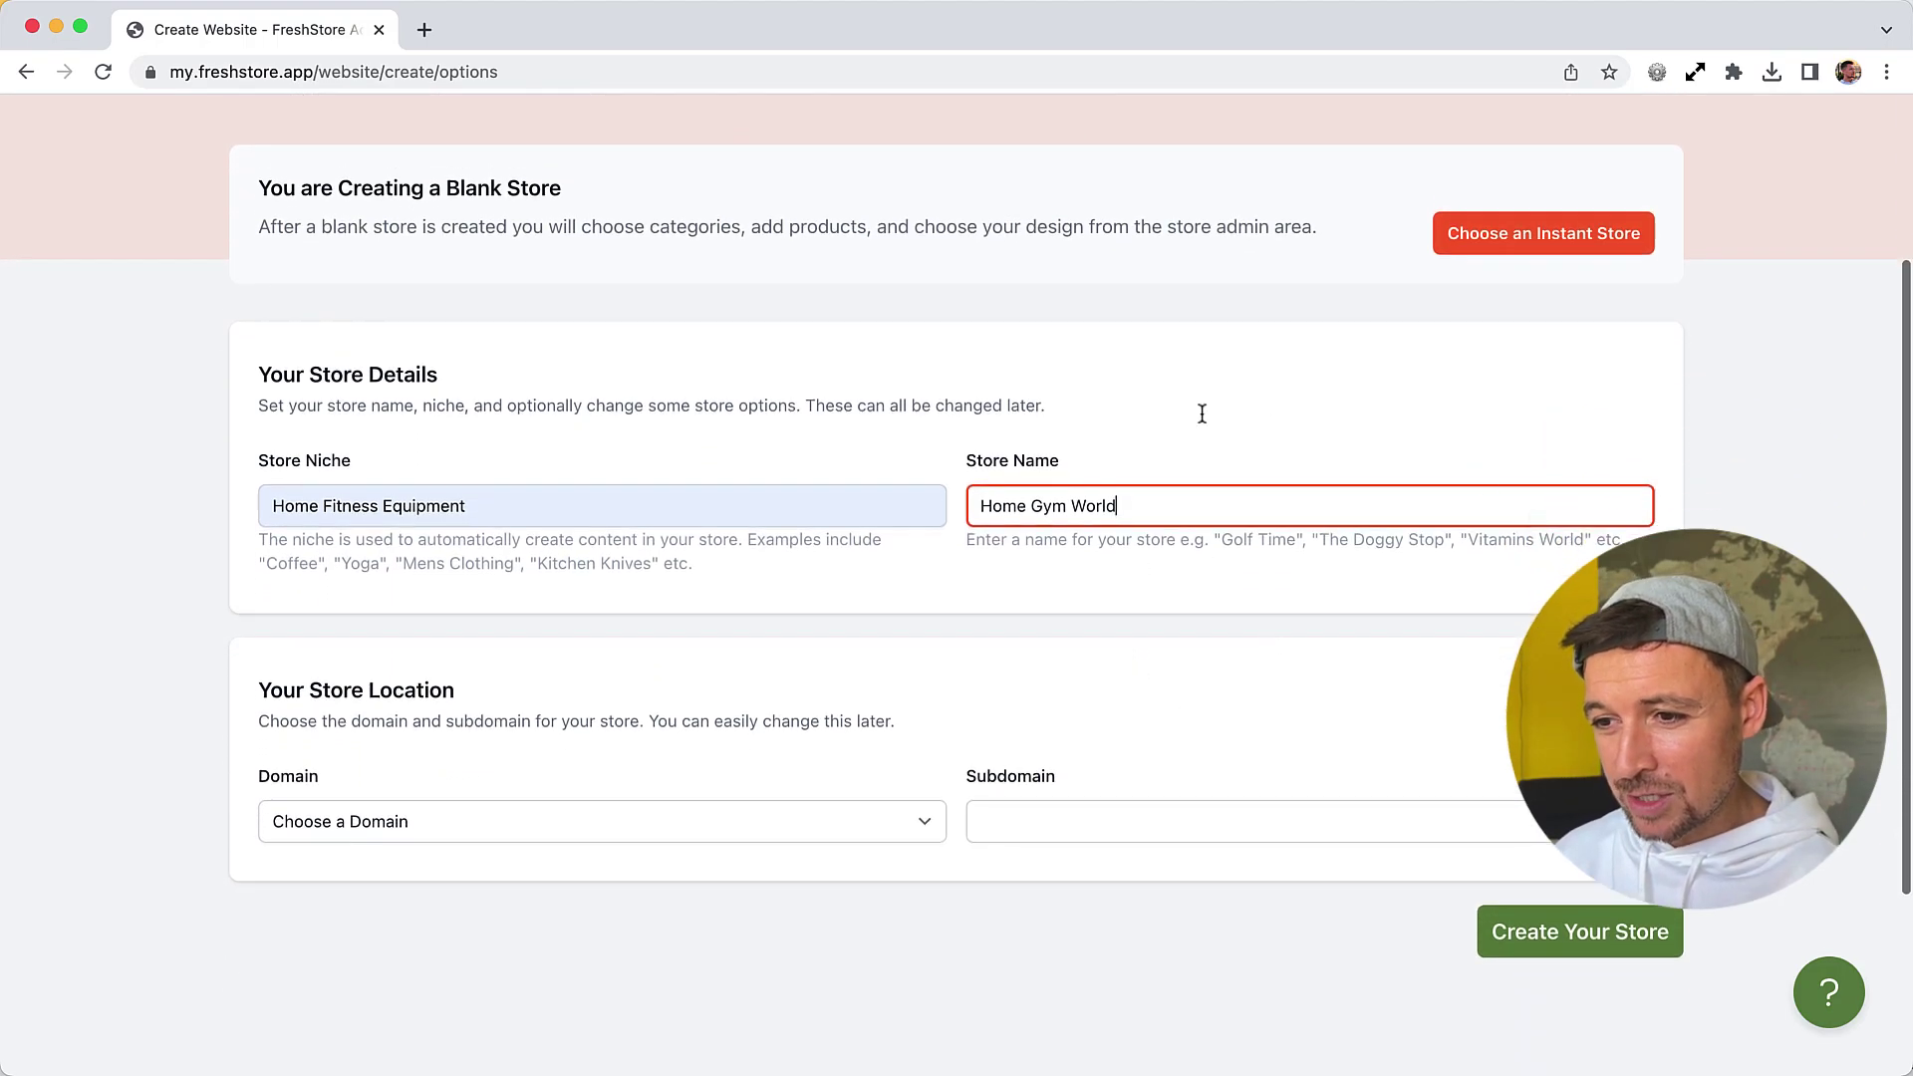
pyautogui.tripleClick(1096, 505)
pyautogui.press('super+c')
pyautogui.click(1087, 812)
pyautogui.press('super+v')
pyautogui.click(697, 827)
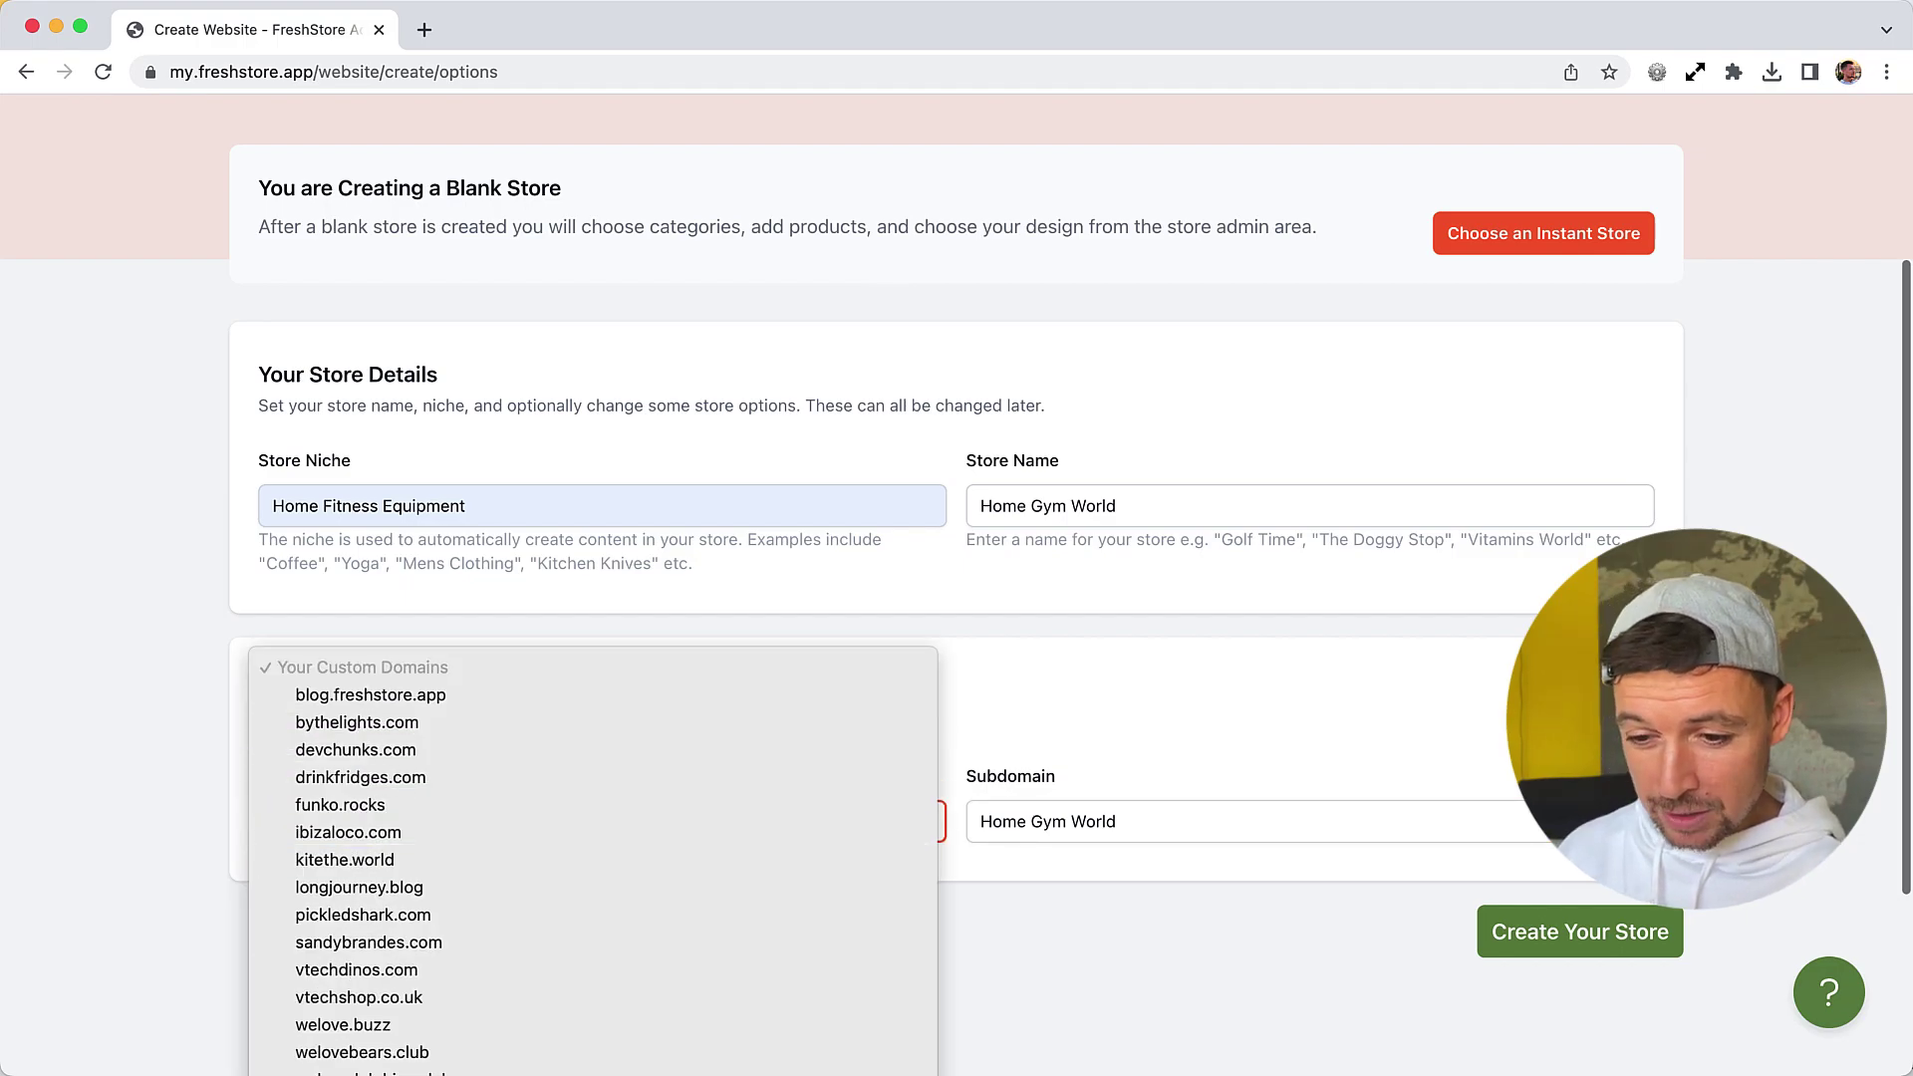
pyautogui.click(399, 1072)
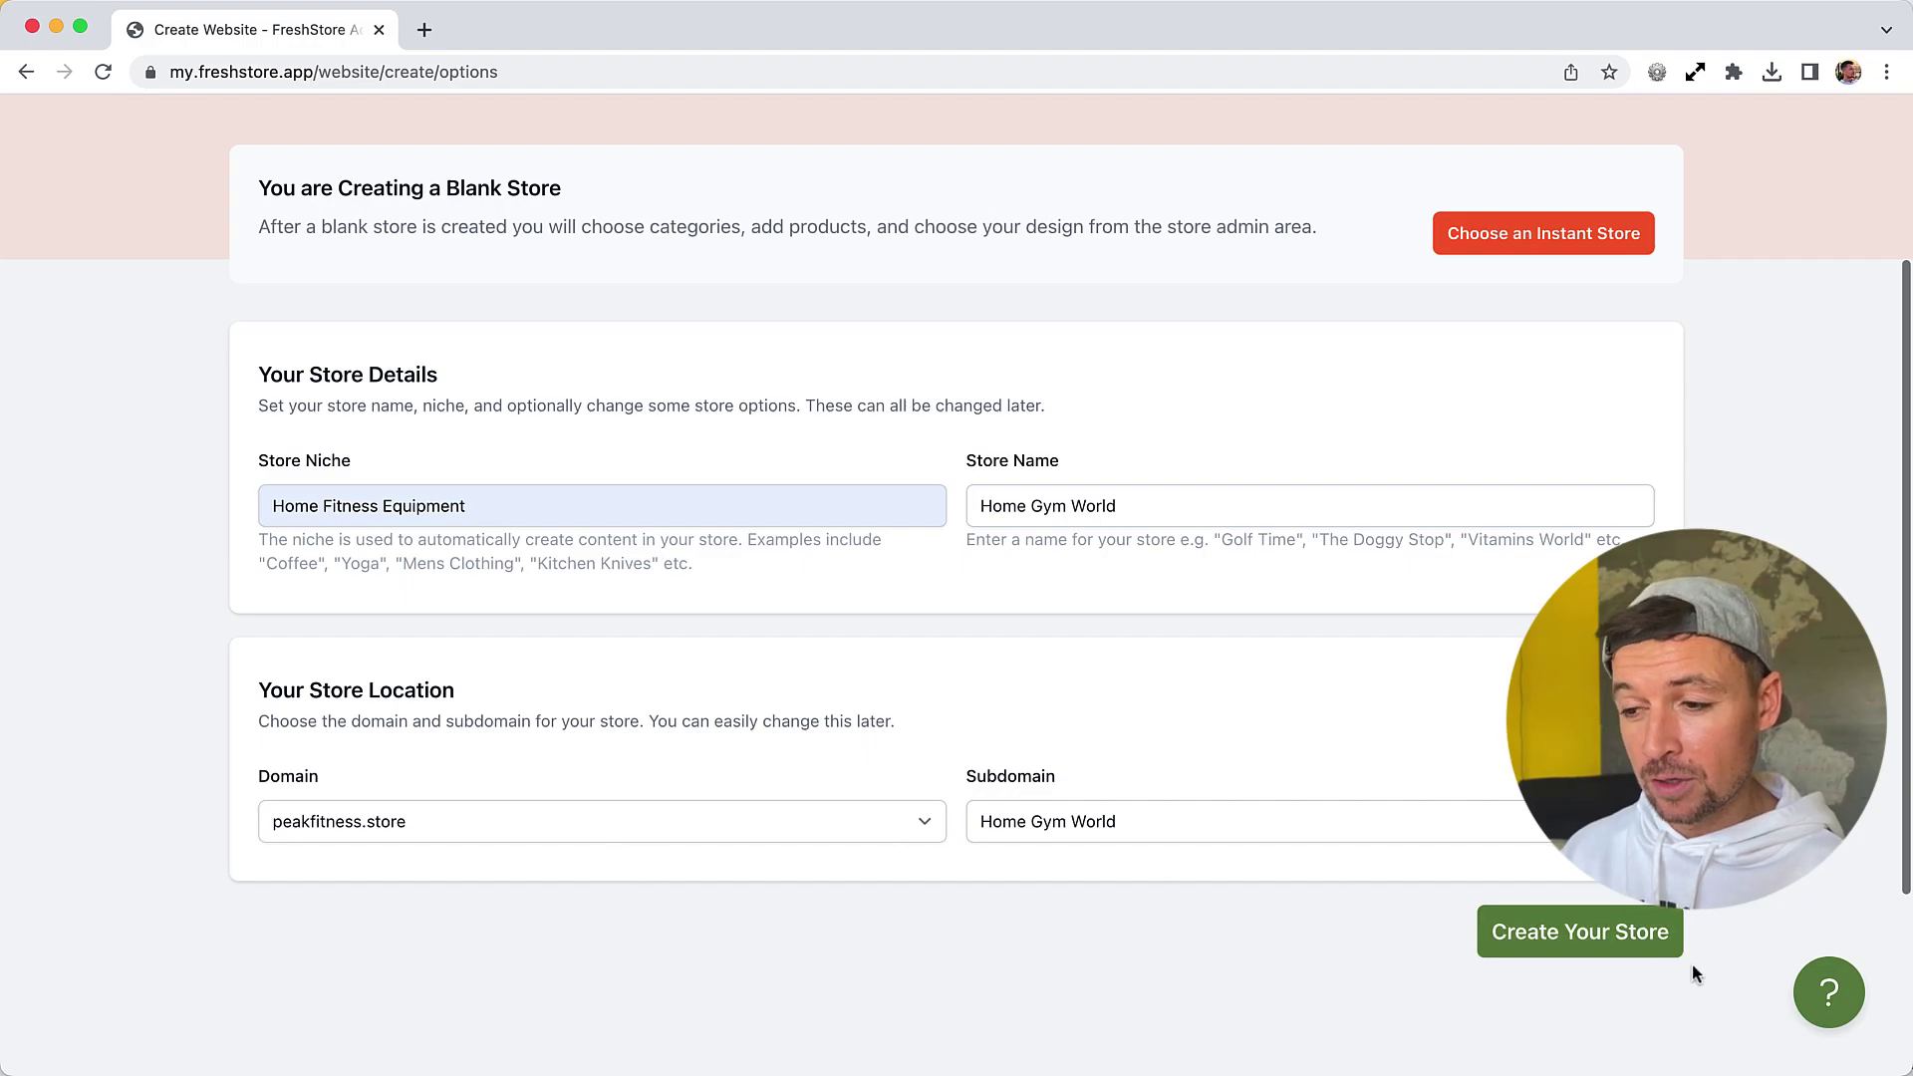
pyautogui.click(1559, 934)
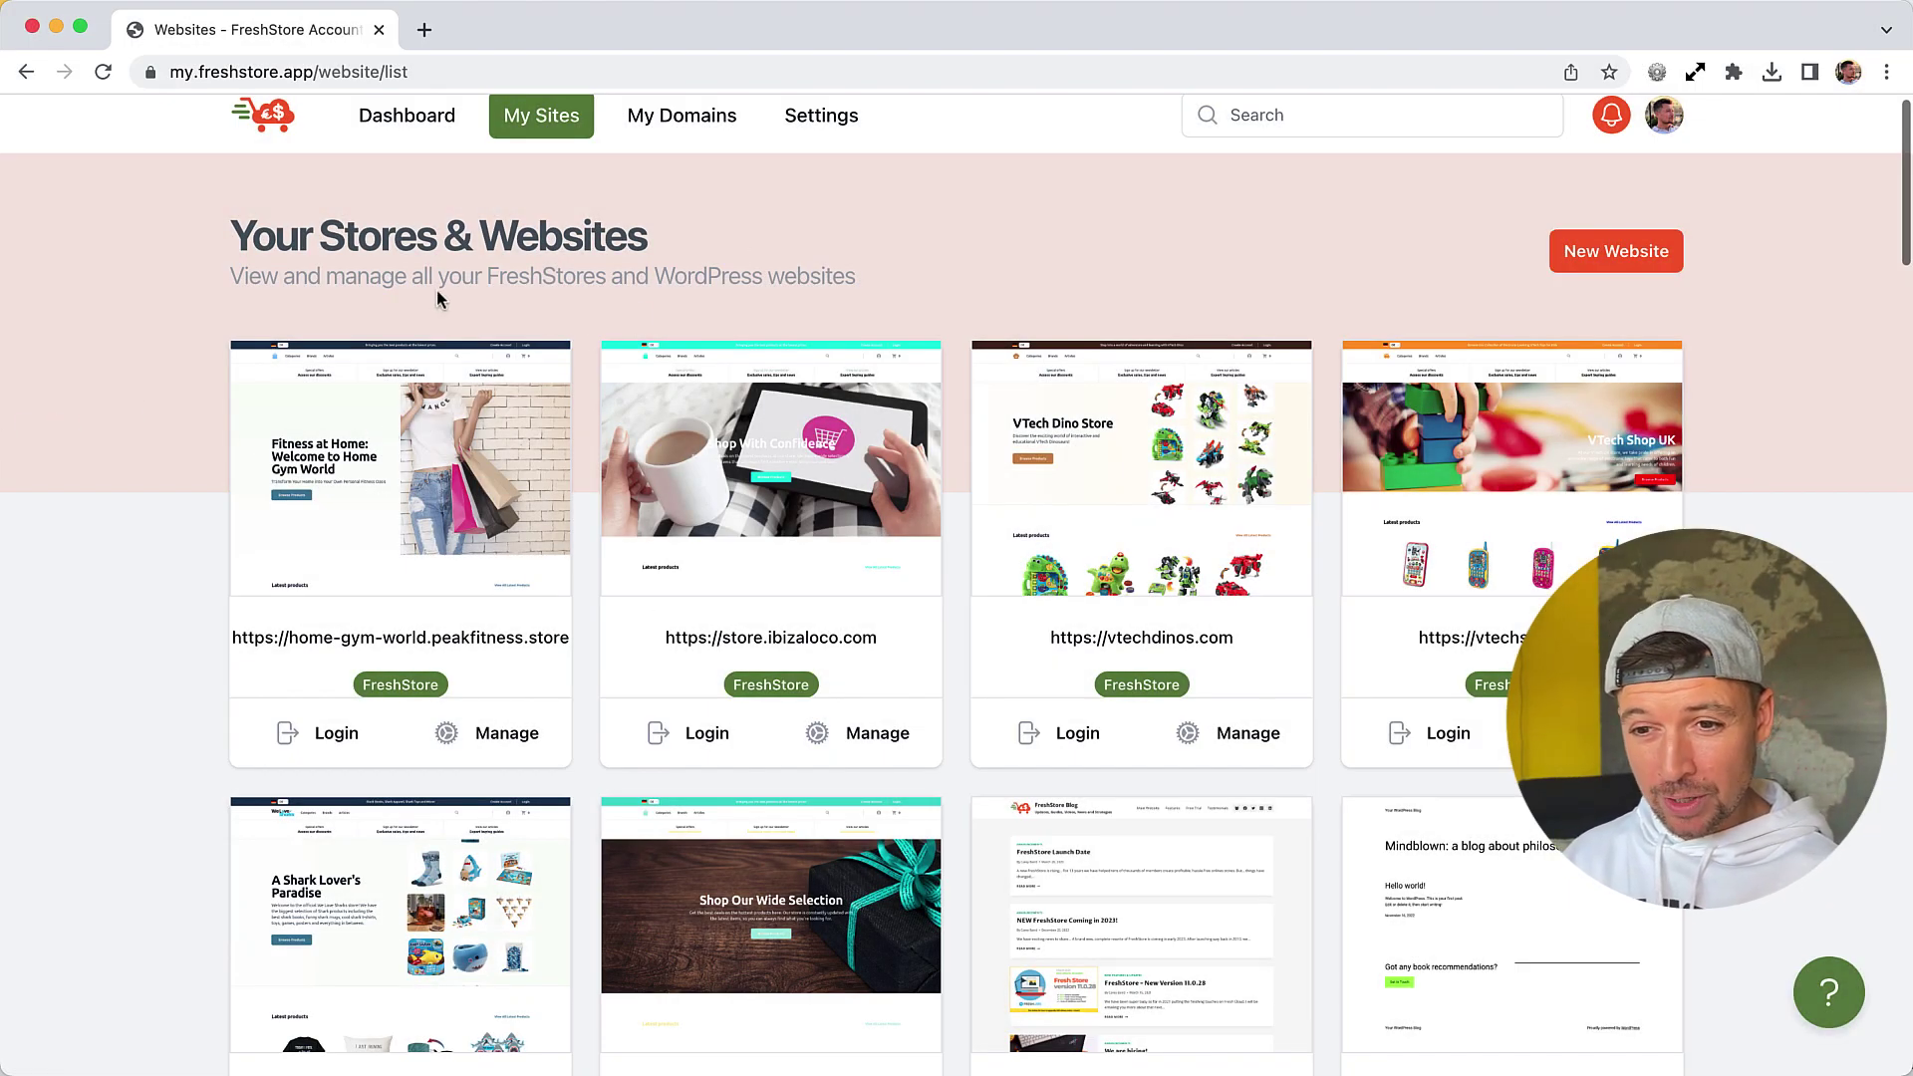
# Log in to the admin of the new Home Gym World store and open its storefront
pyautogui.click(396, 417)
pyautogui.hotkey('ctrl', 'shift', 'Tab')
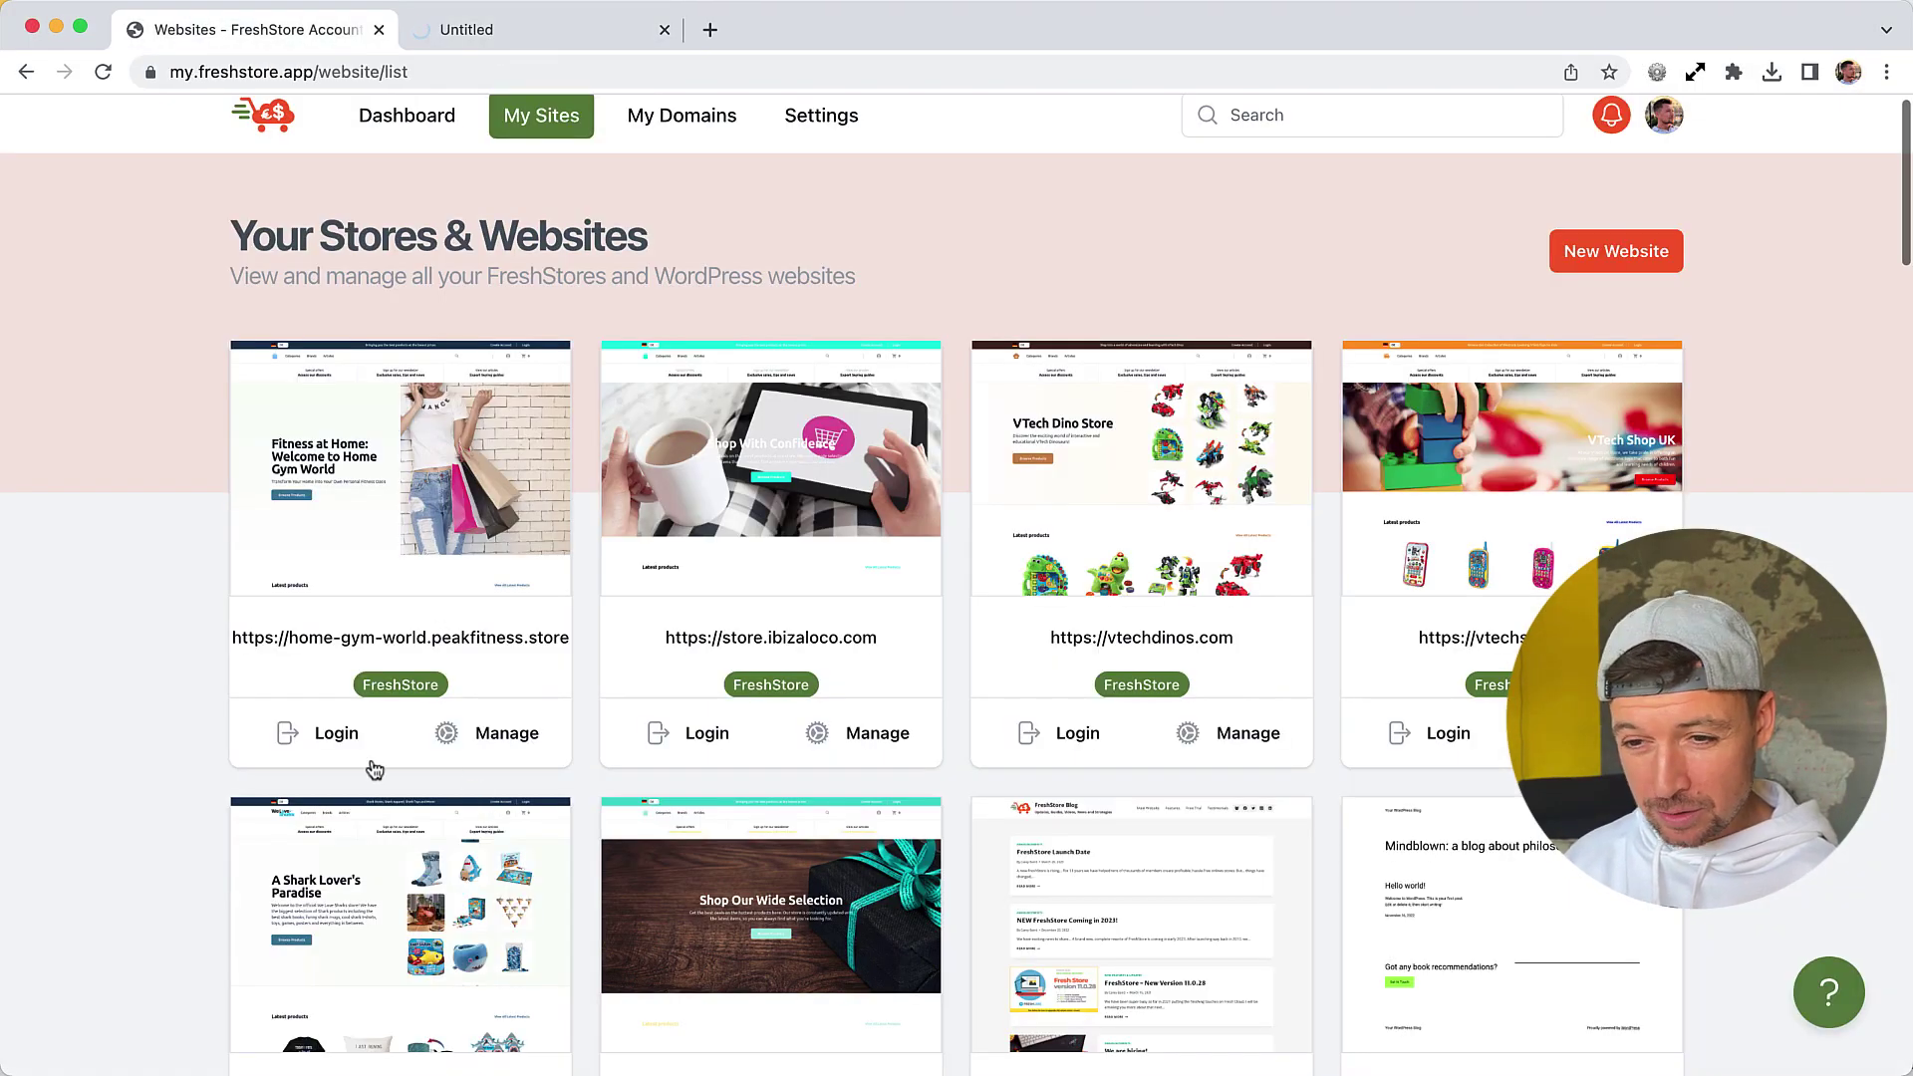
pyautogui.click(330, 752)
pyautogui.hotkey('ctrl', 'Tab')
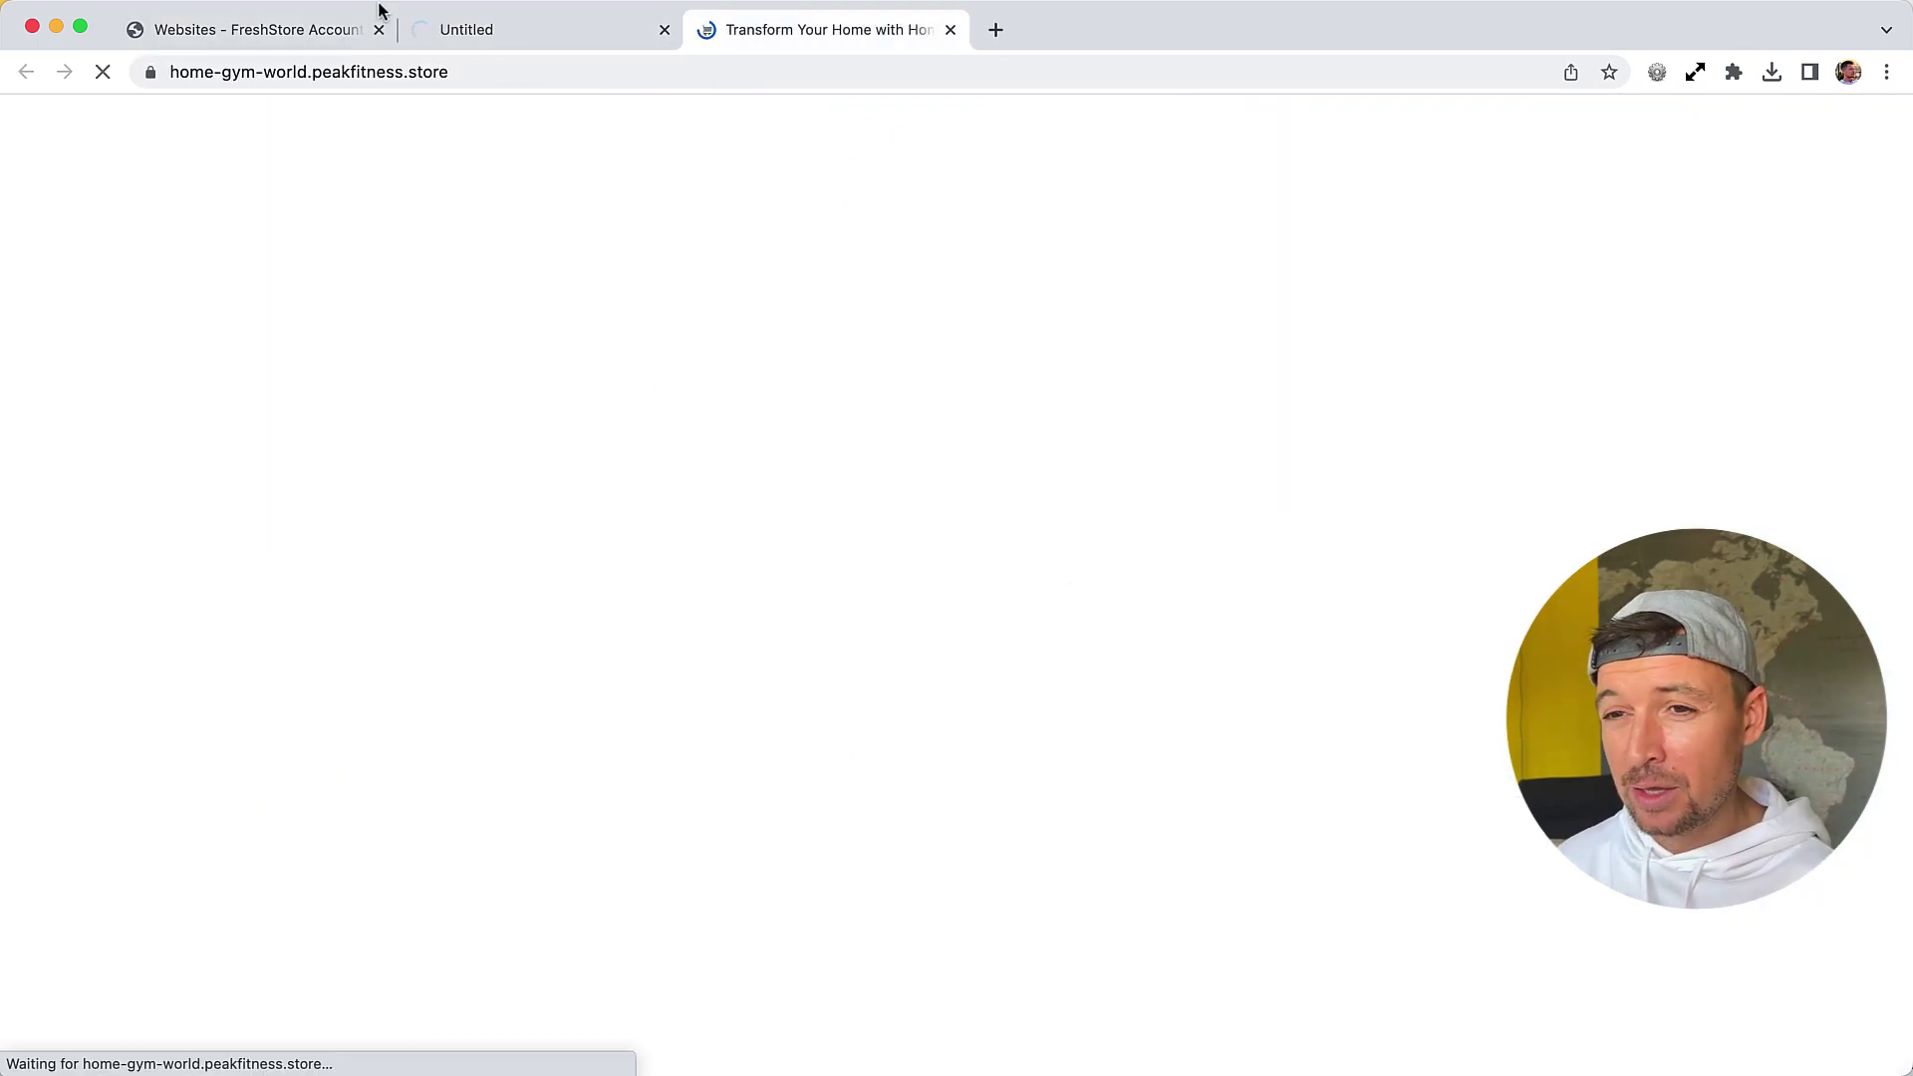
# Examine the storefront home page, from the header and hero banner to the special offers and customer testimonials
pyautogui.scroll(-2, 780, 649)
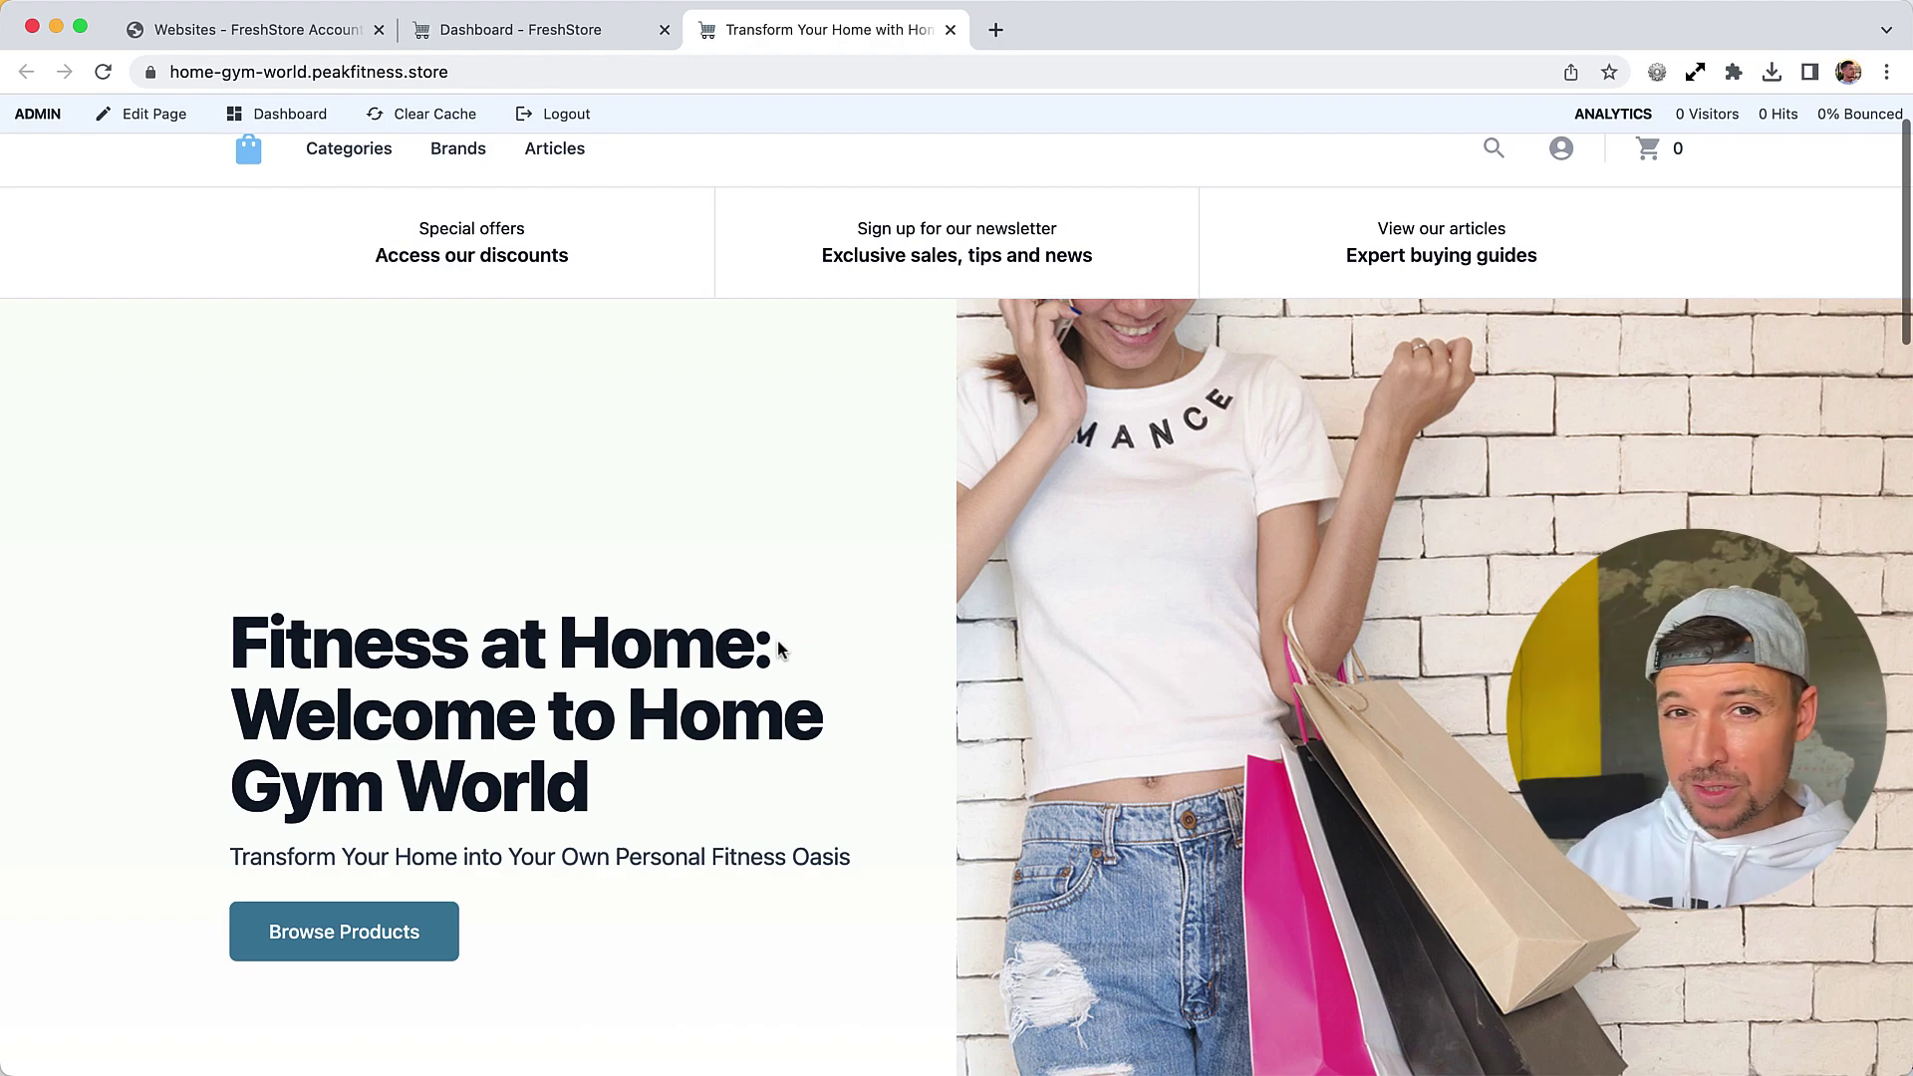
pyautogui.scroll(-4, 797, 654)
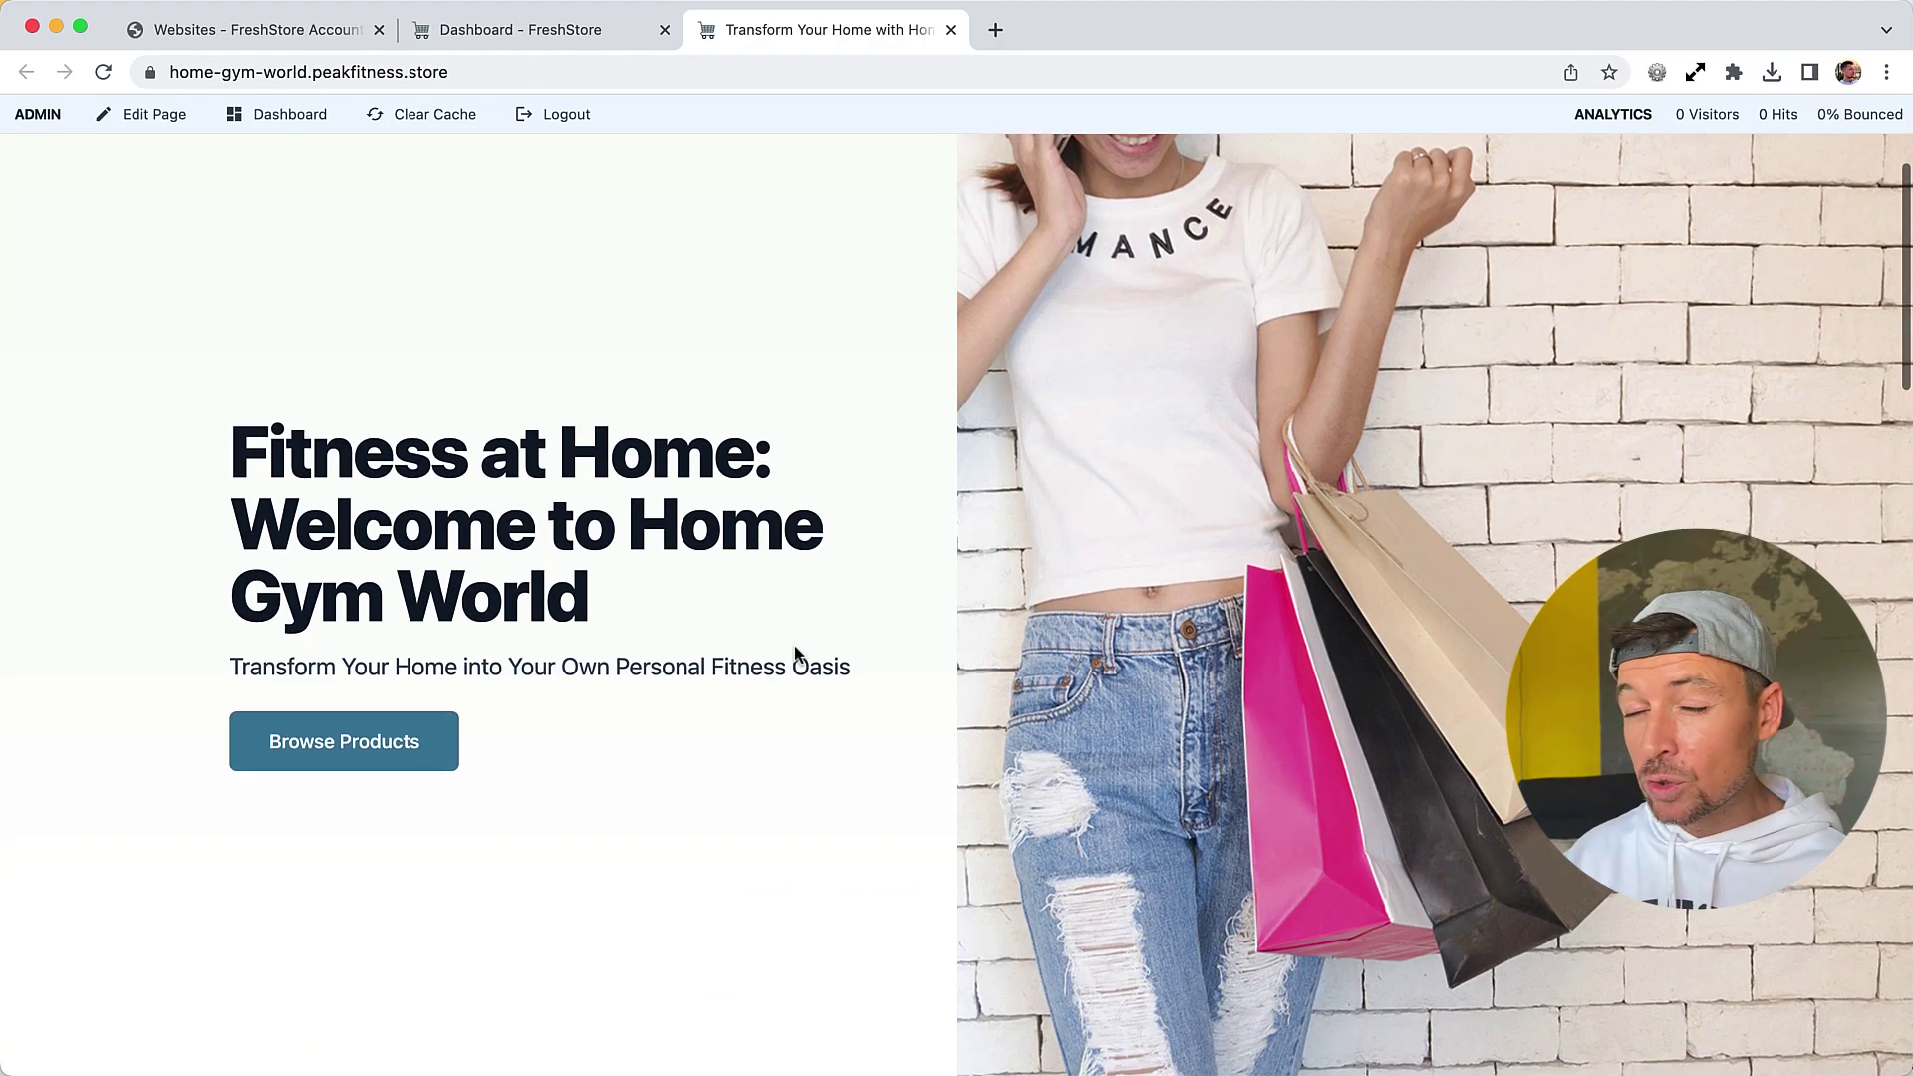
pyautogui.scroll(-20, 783, 638)
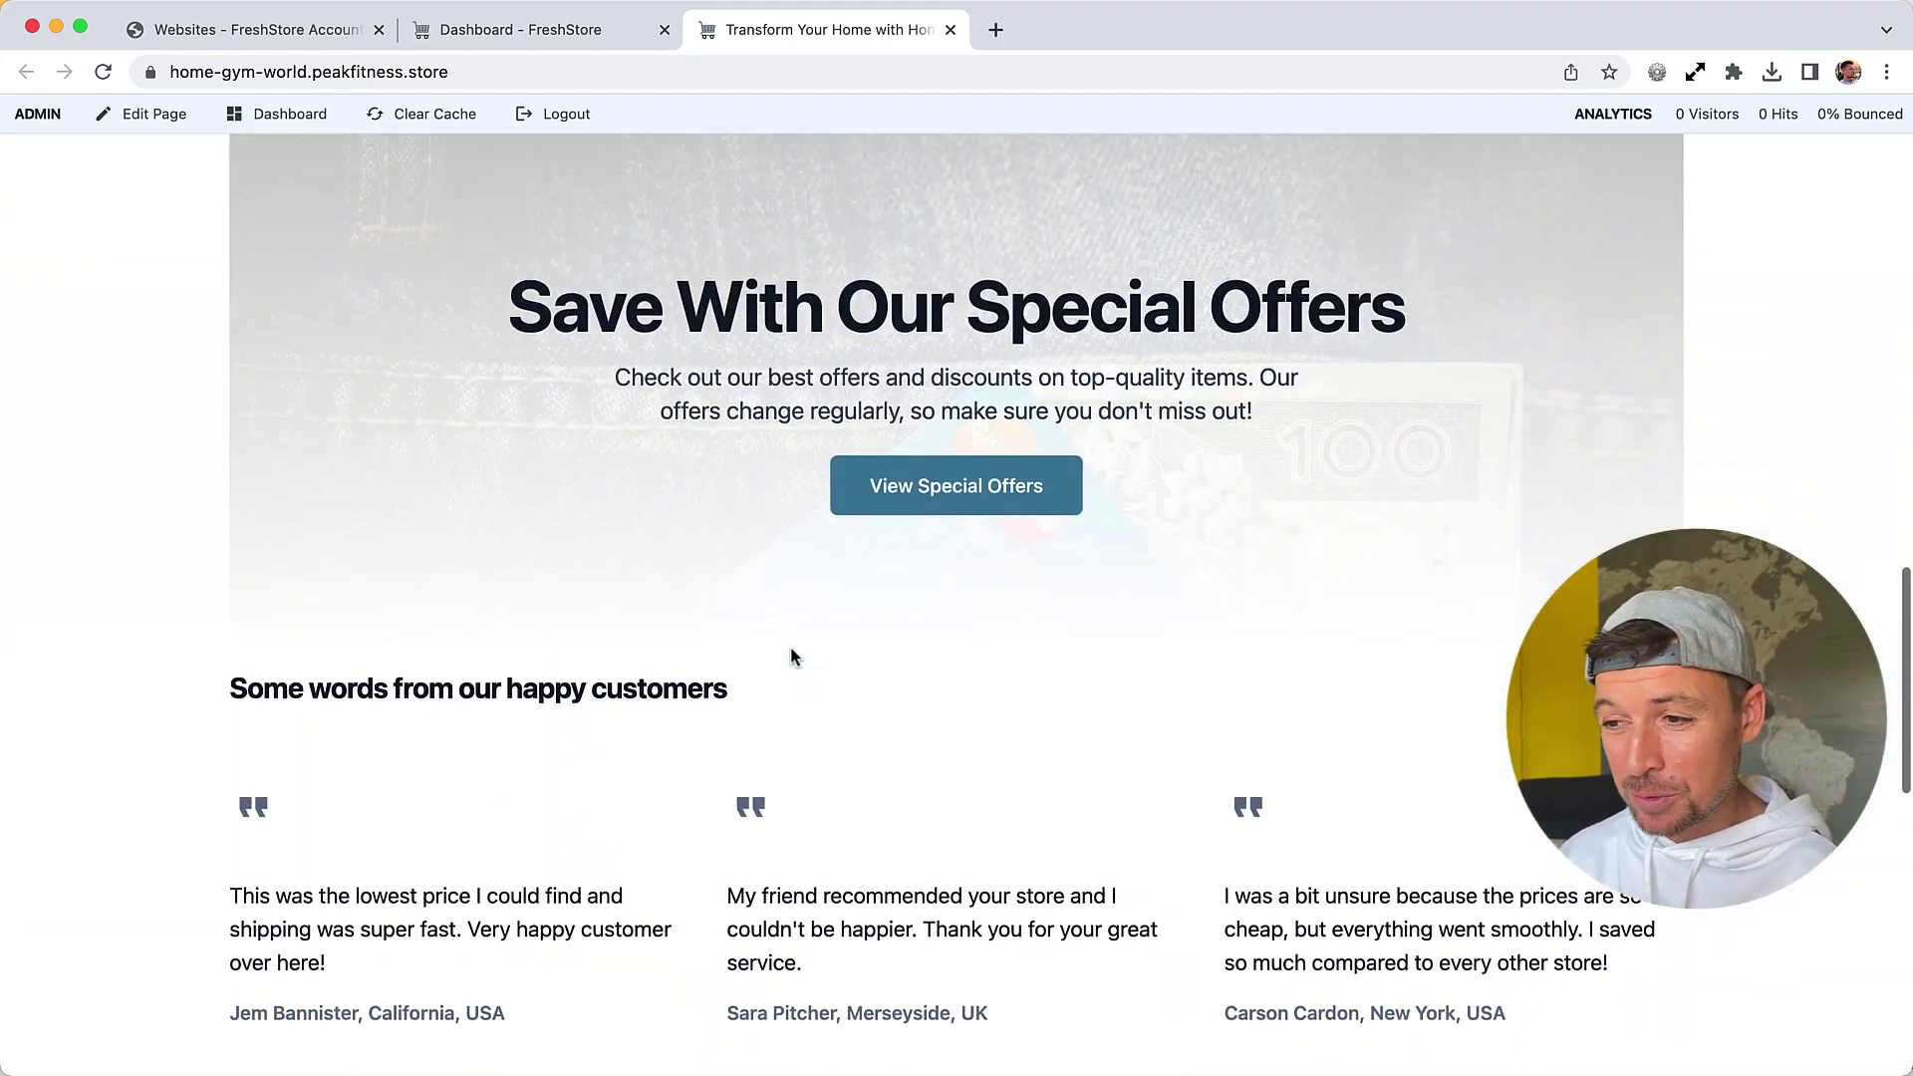
pyautogui.scroll(20, 792, 645)
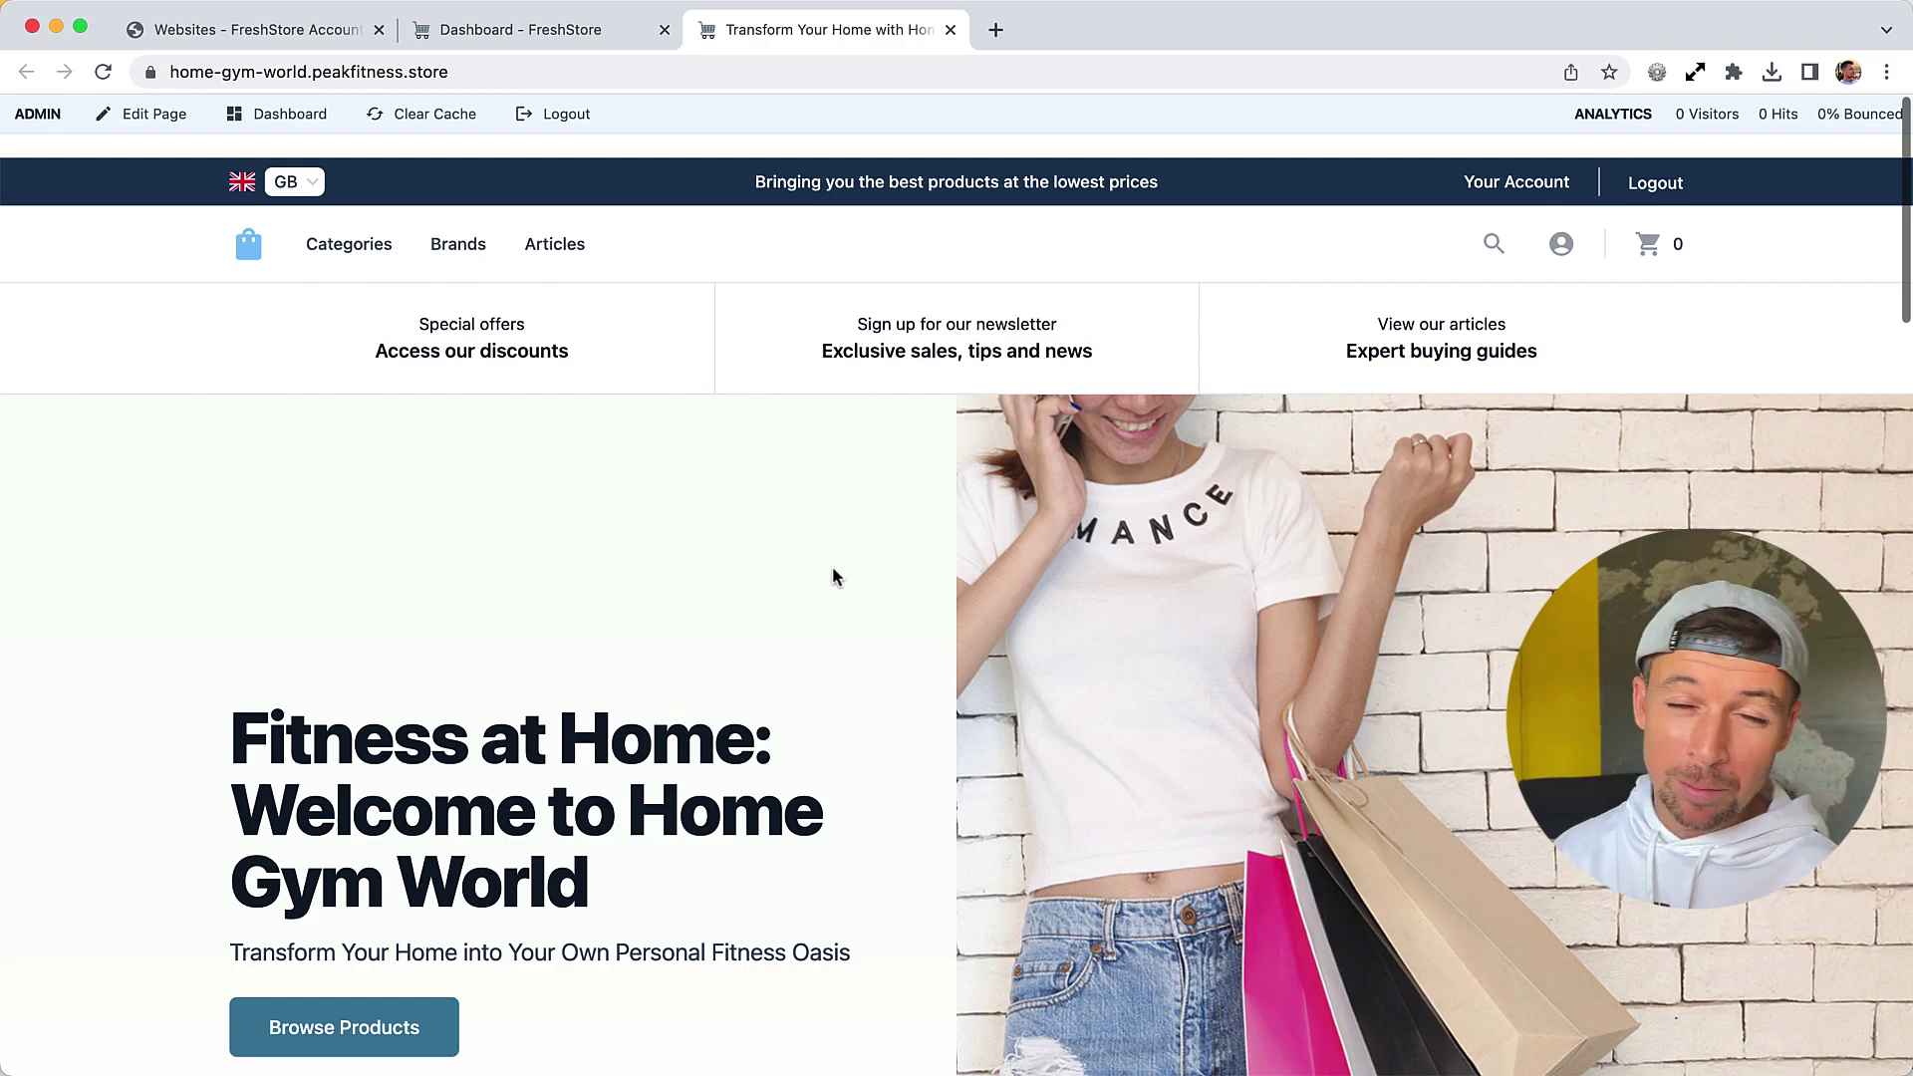
pyautogui.scroll(-2, 964, 540)
pyautogui.scroll(3, 964, 543)
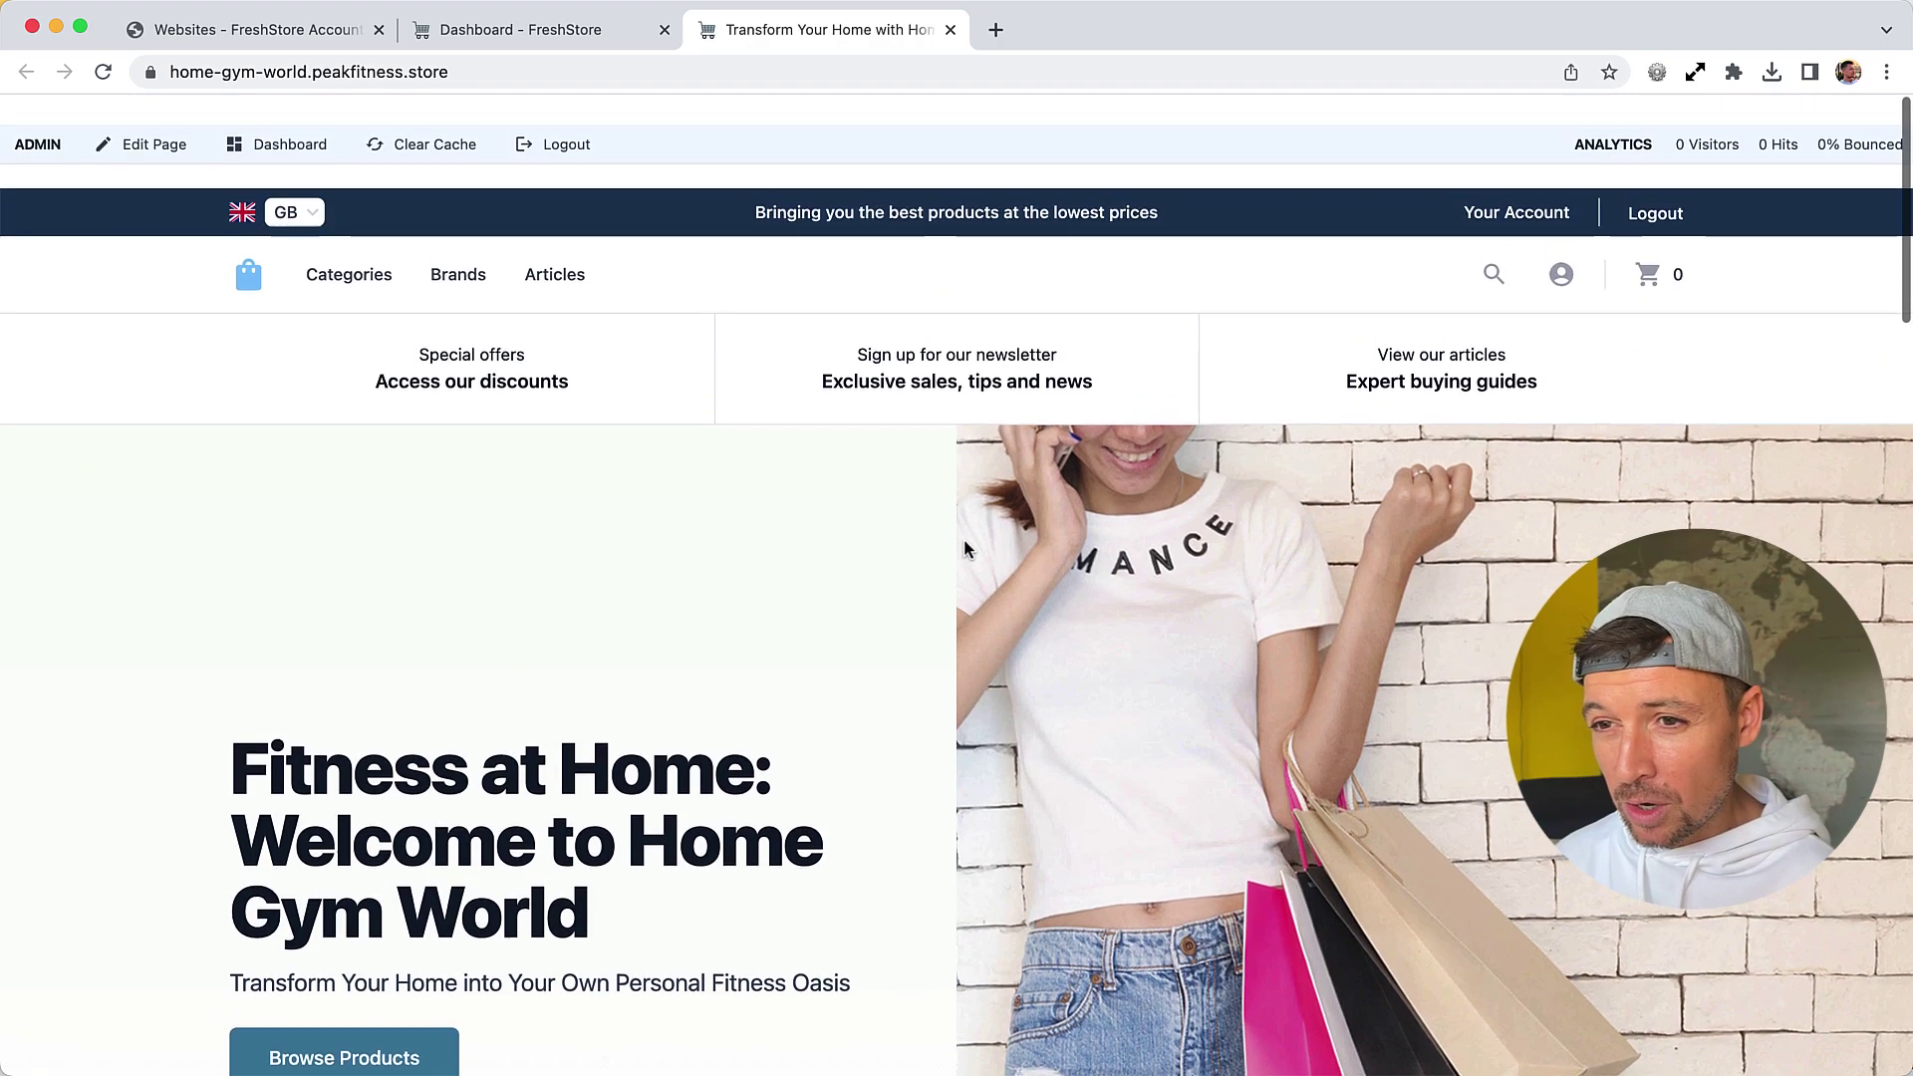
pyautogui.scroll(-3, 964, 543)
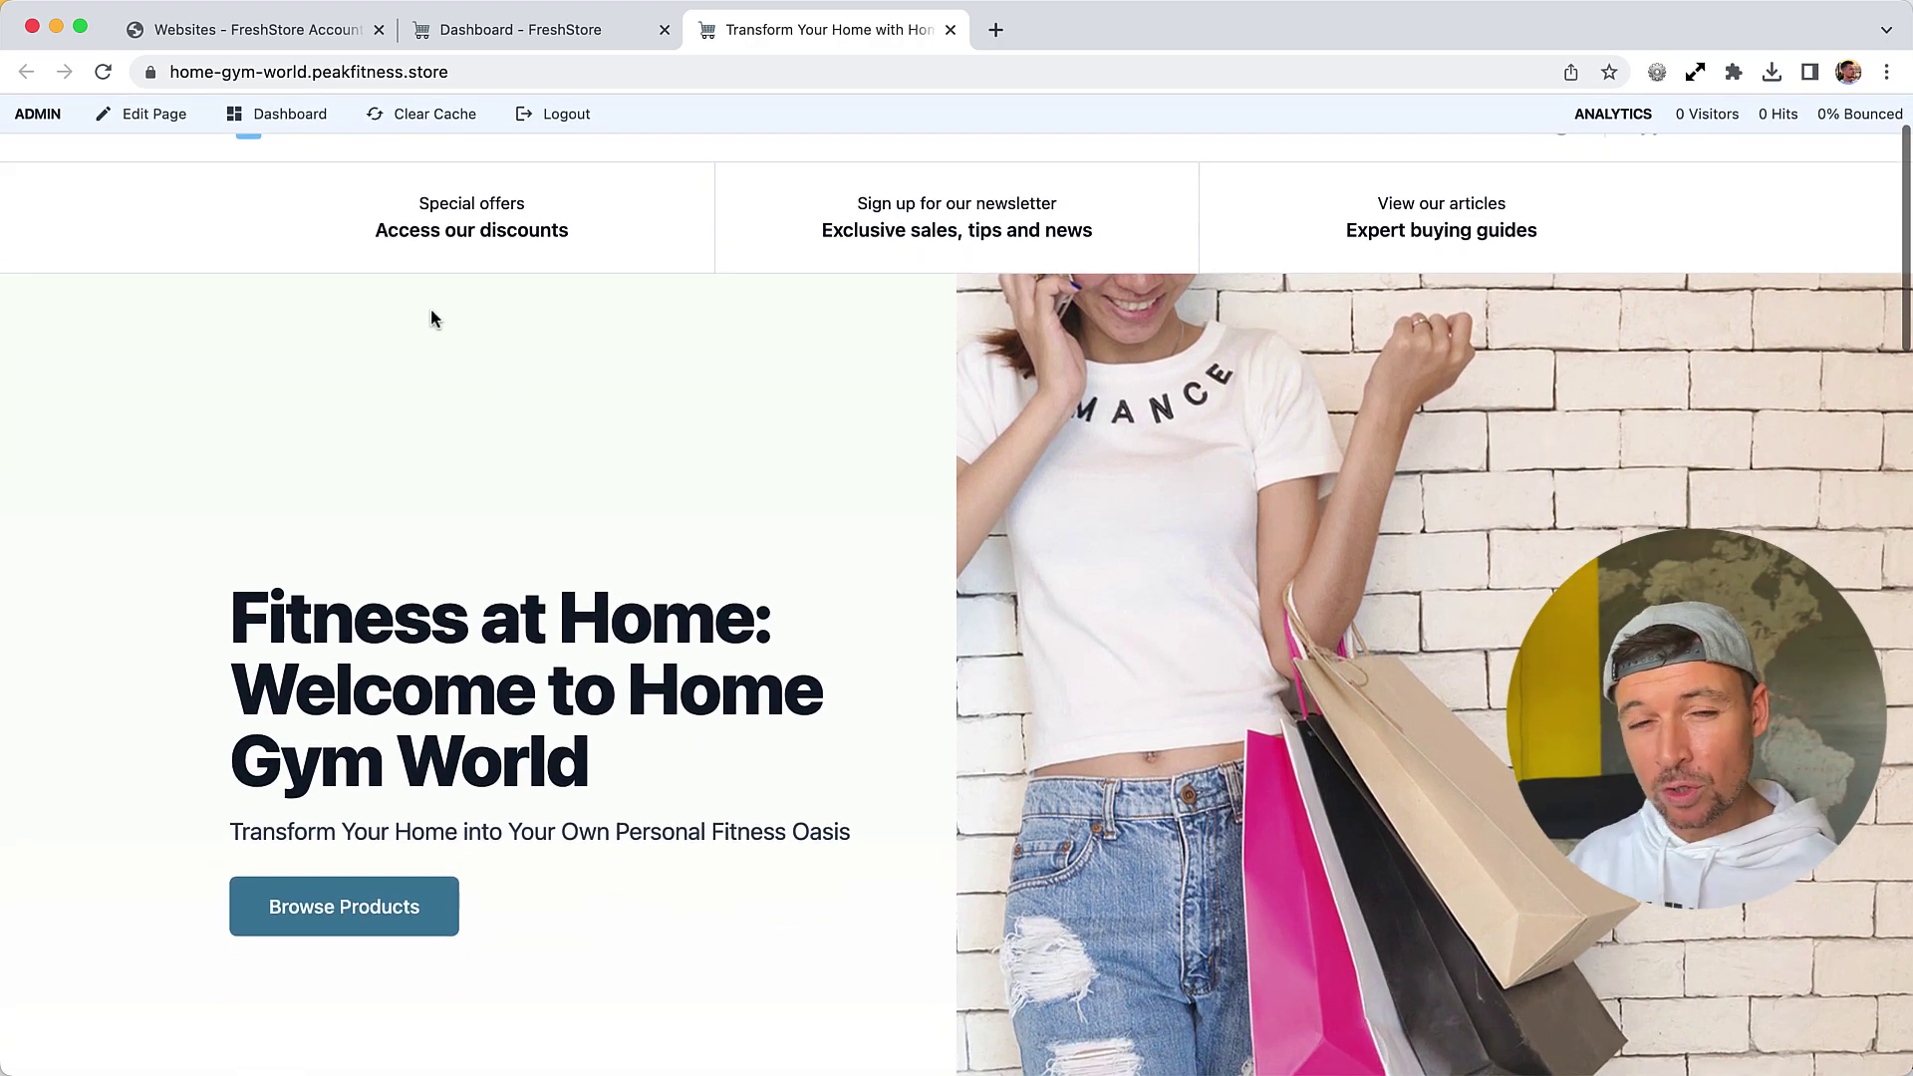
pyautogui.scroll(-3, 532, 386)
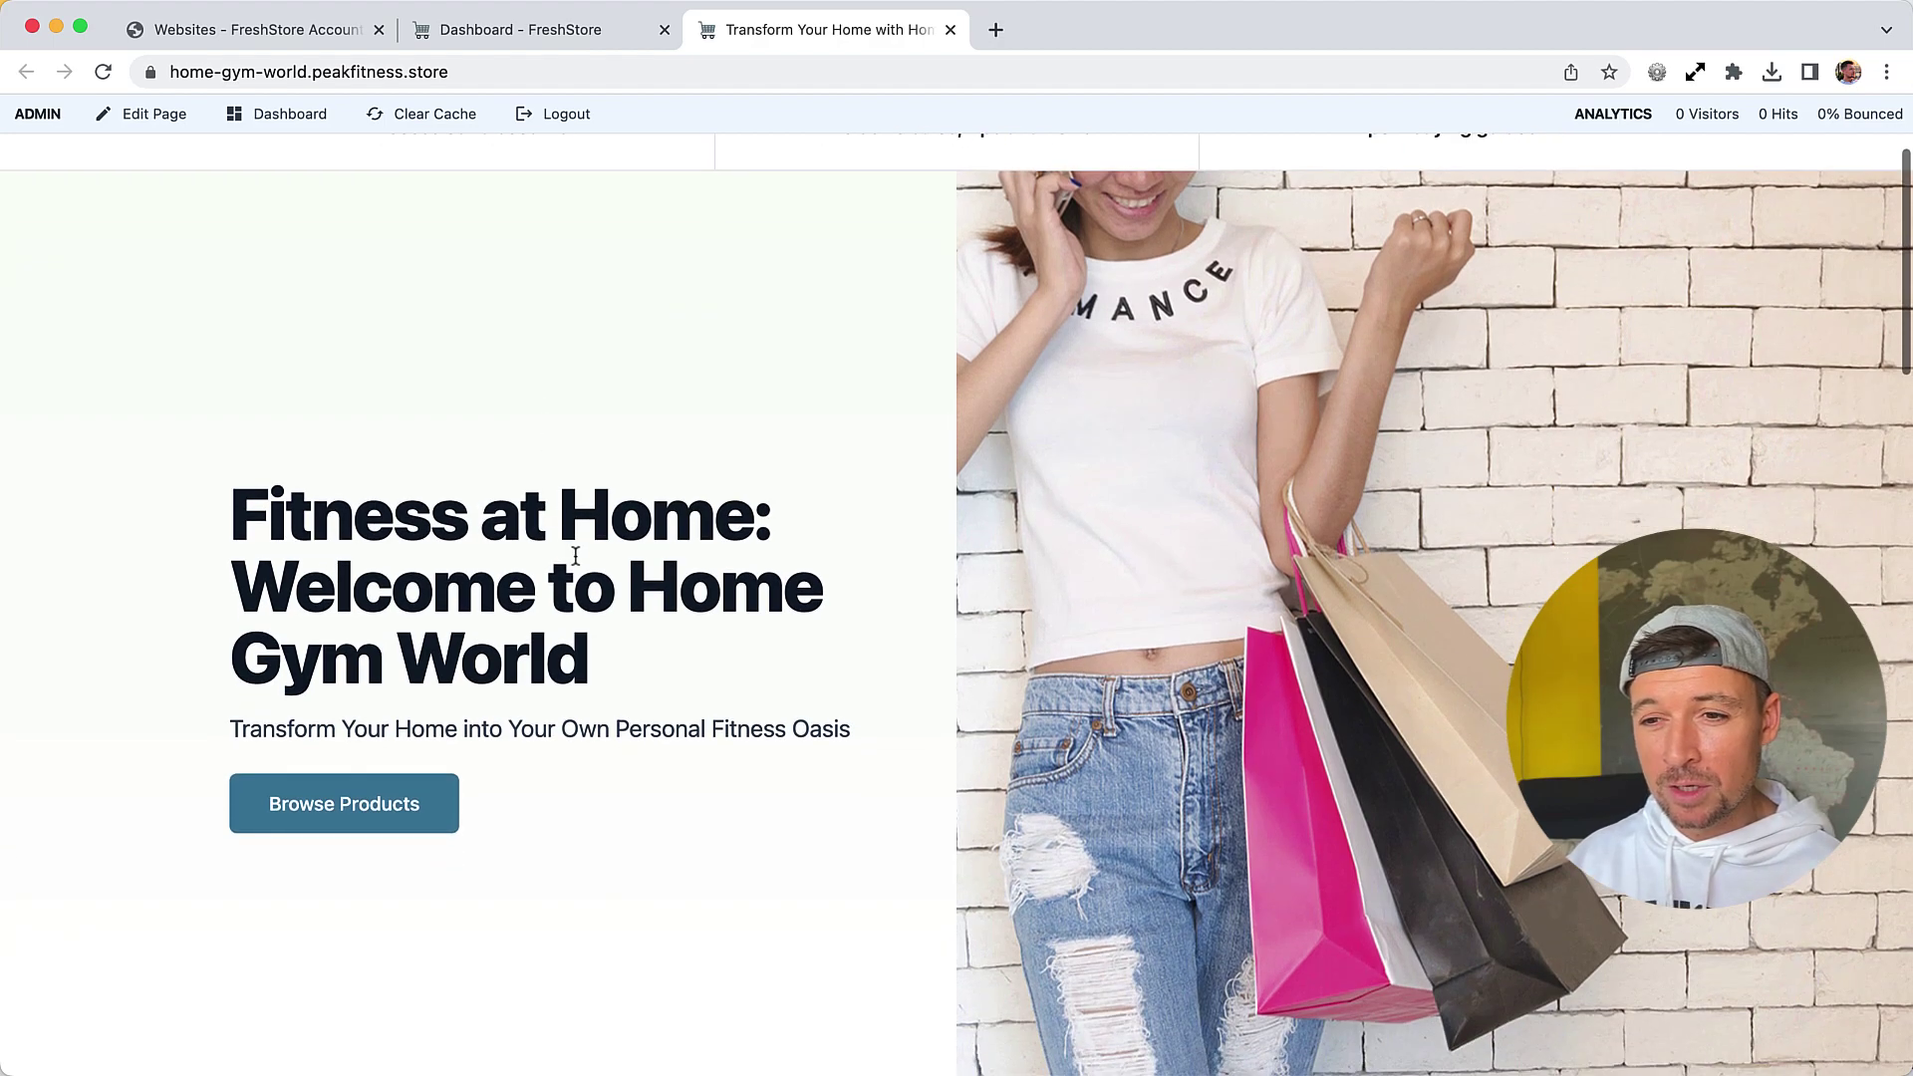
# Check how the home page headline uses the store name Home Gym World and the word Fitness
pyautogui.tripleClick(496, 520)
pyautogui.scroll(-1, 548, 568)
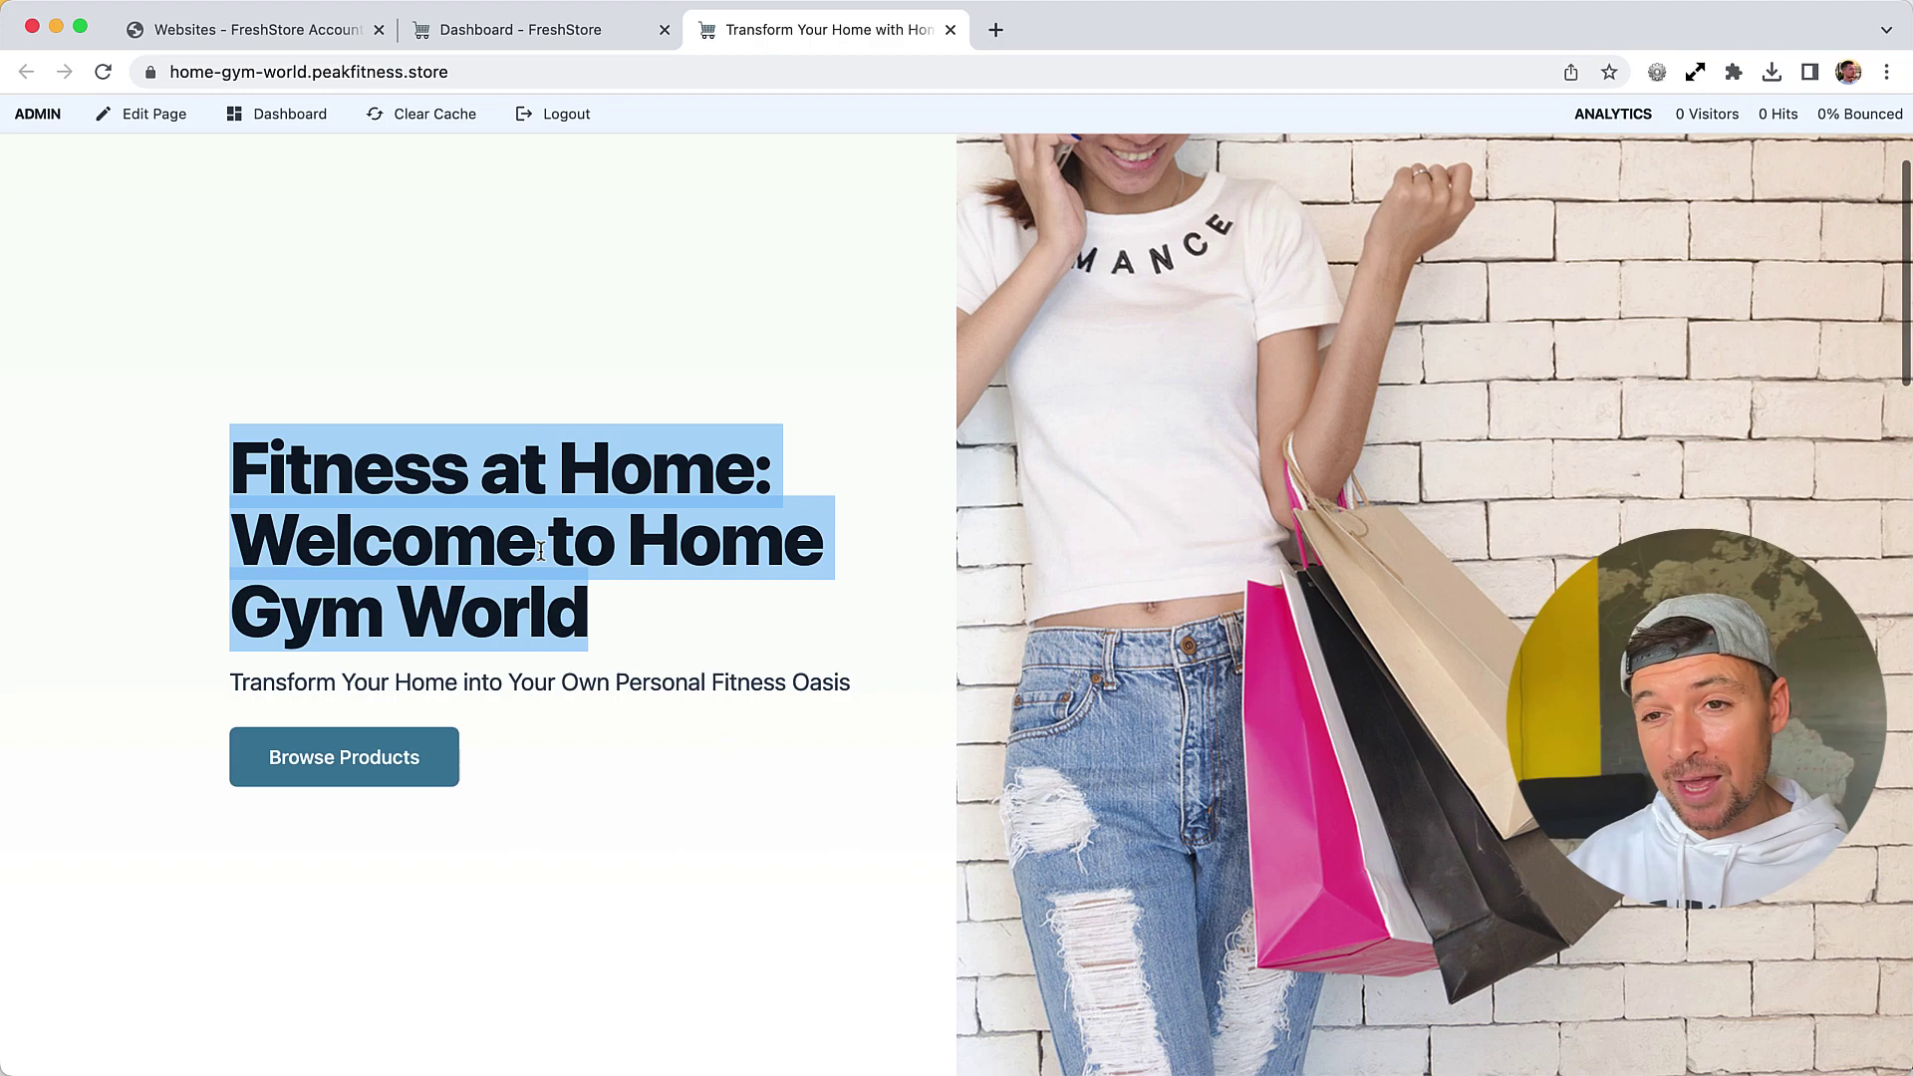
pyautogui.click(627, 527)
pyautogui.moveTo(633, 570); pyautogui.dragTo(590, 610)
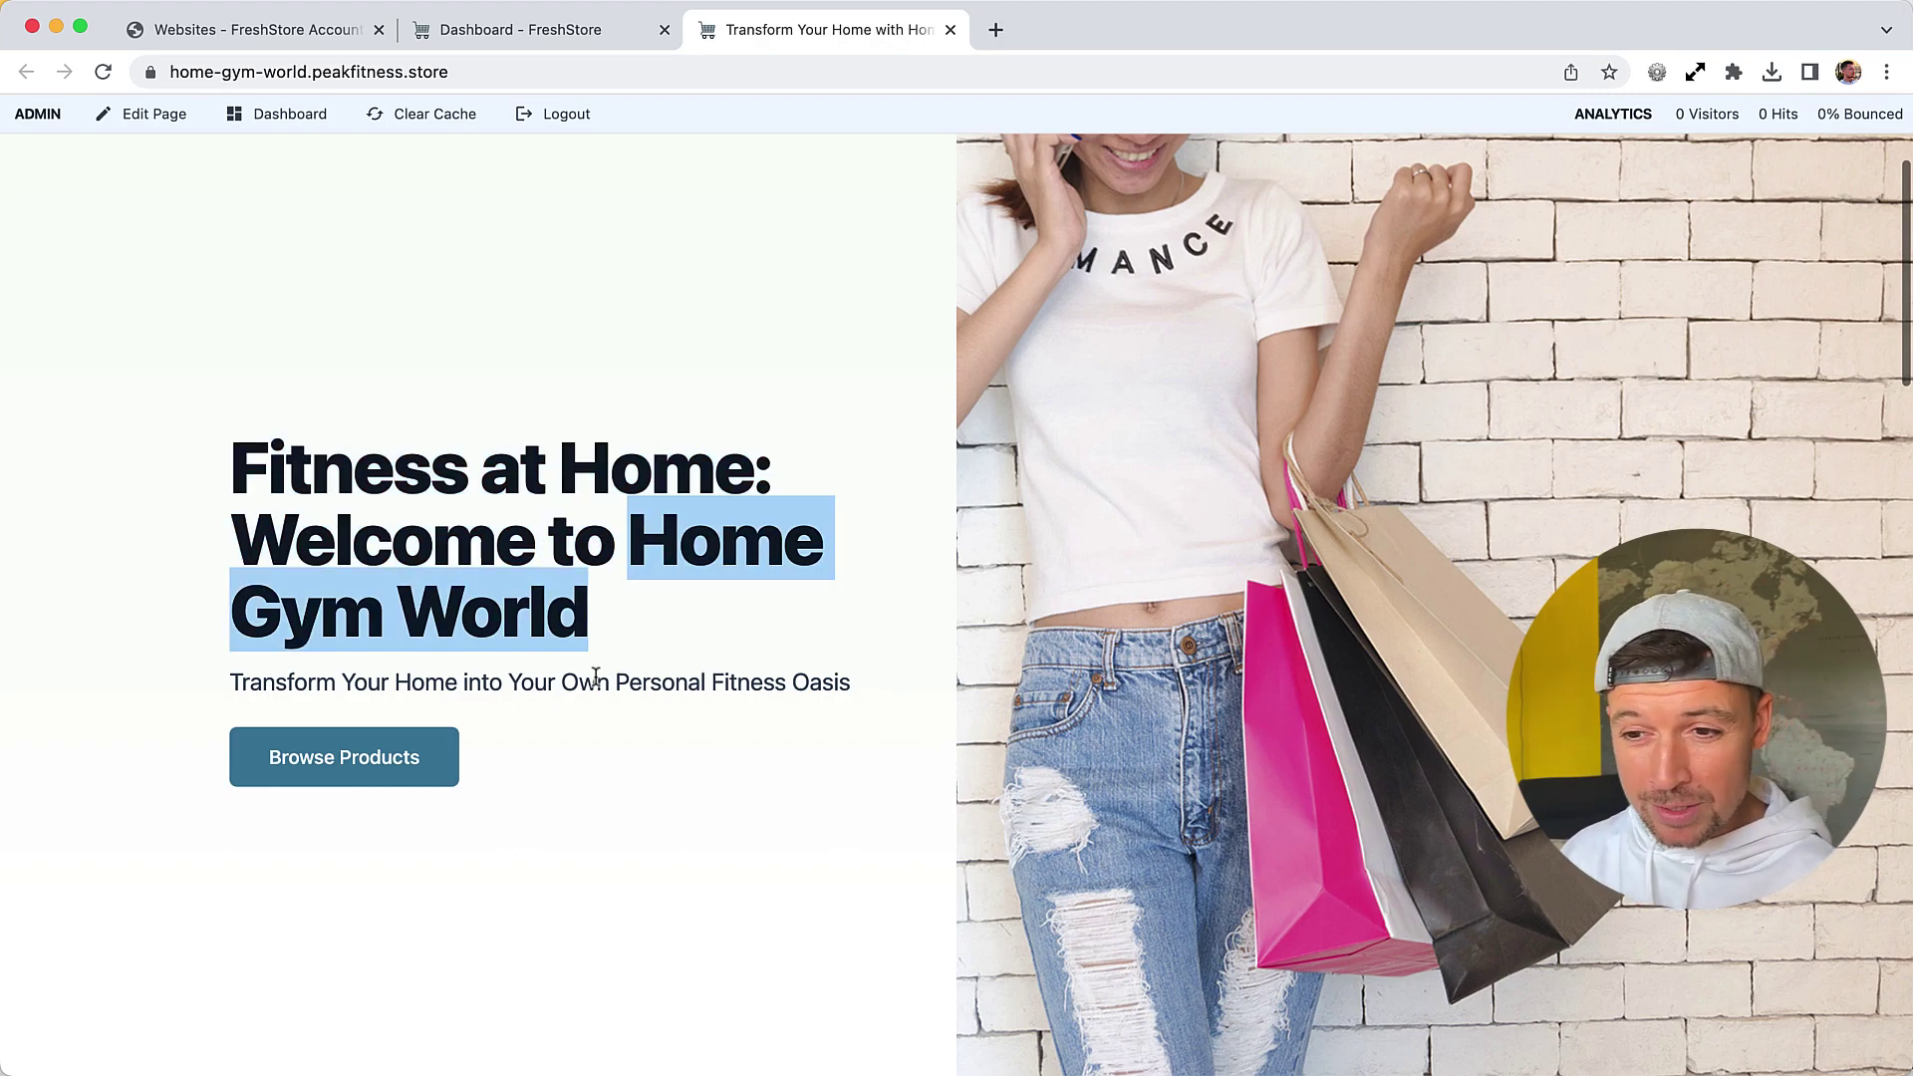
pyautogui.click(574, 710)
pyautogui.doubleClick(444, 460)
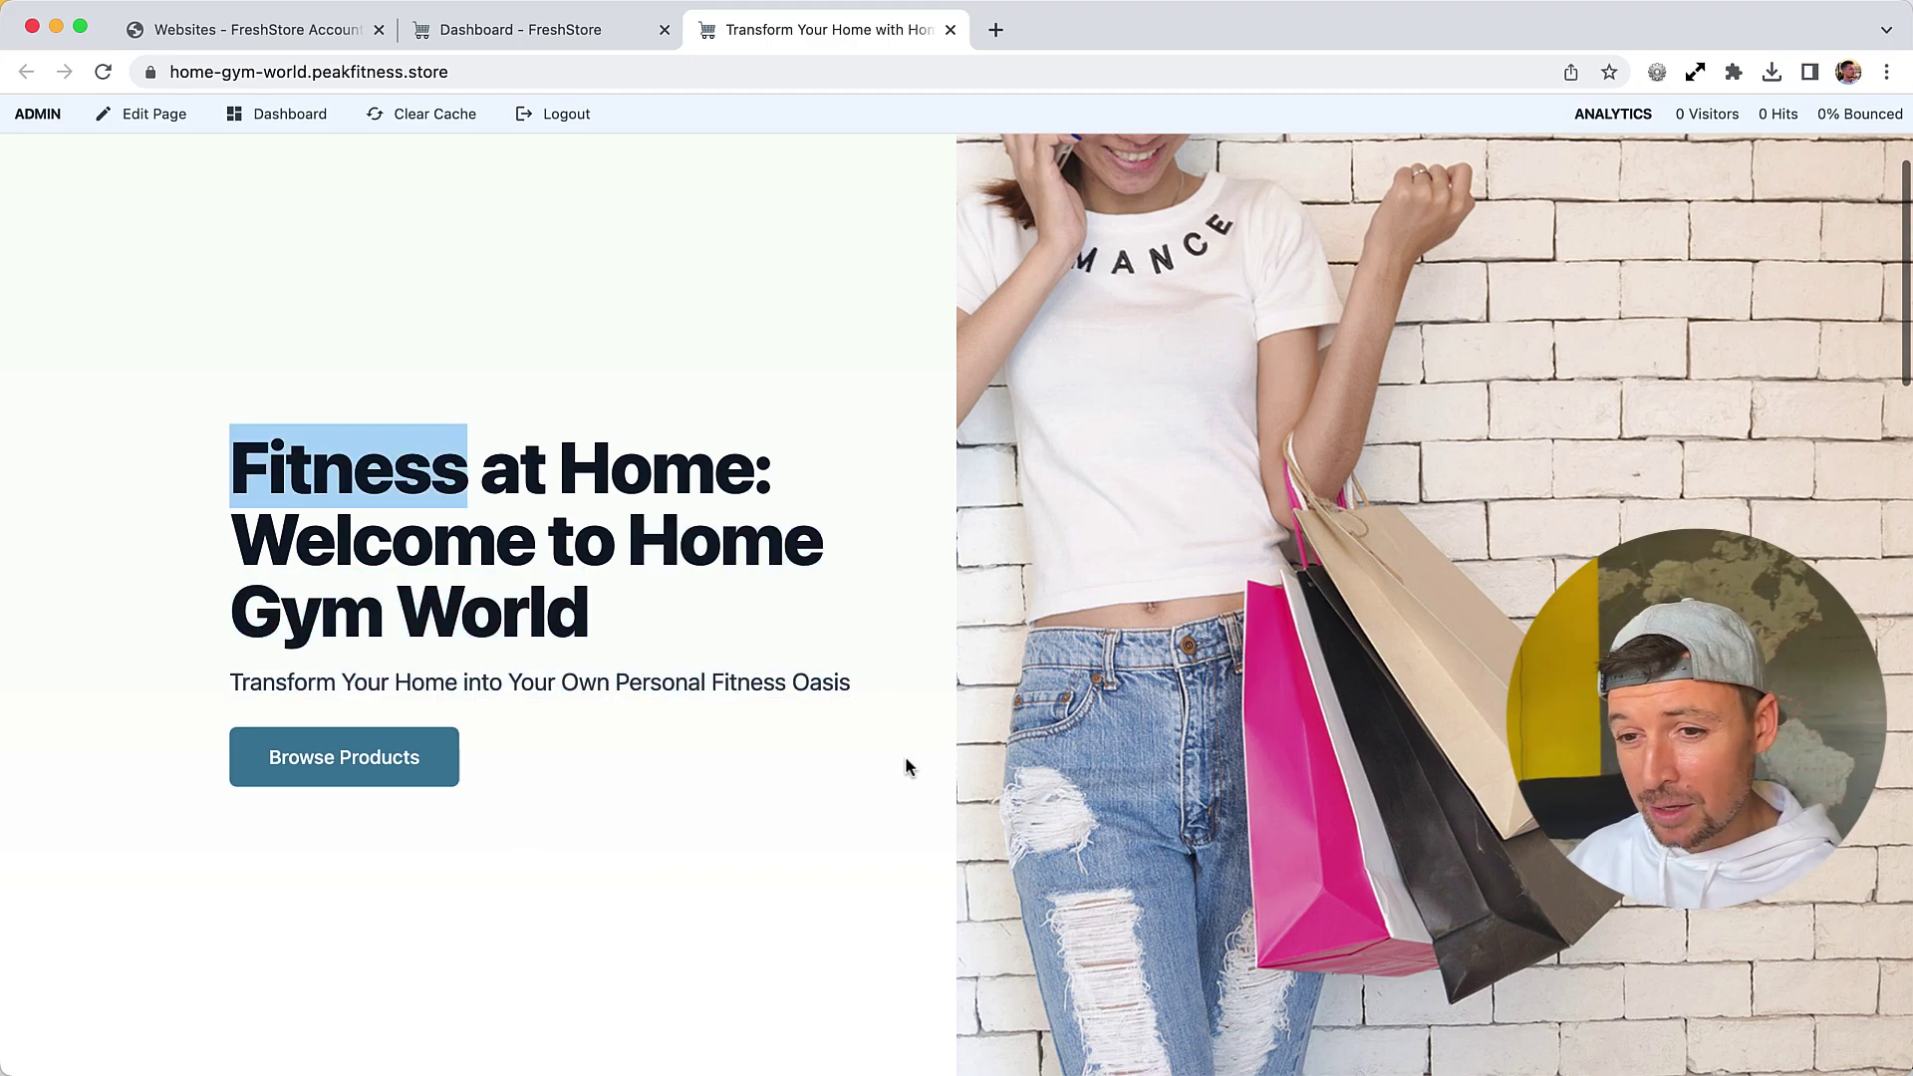
# Open the About Us page from the footer and review its title, subtitle and content
pyautogui.scroll(-15, 904, 755)
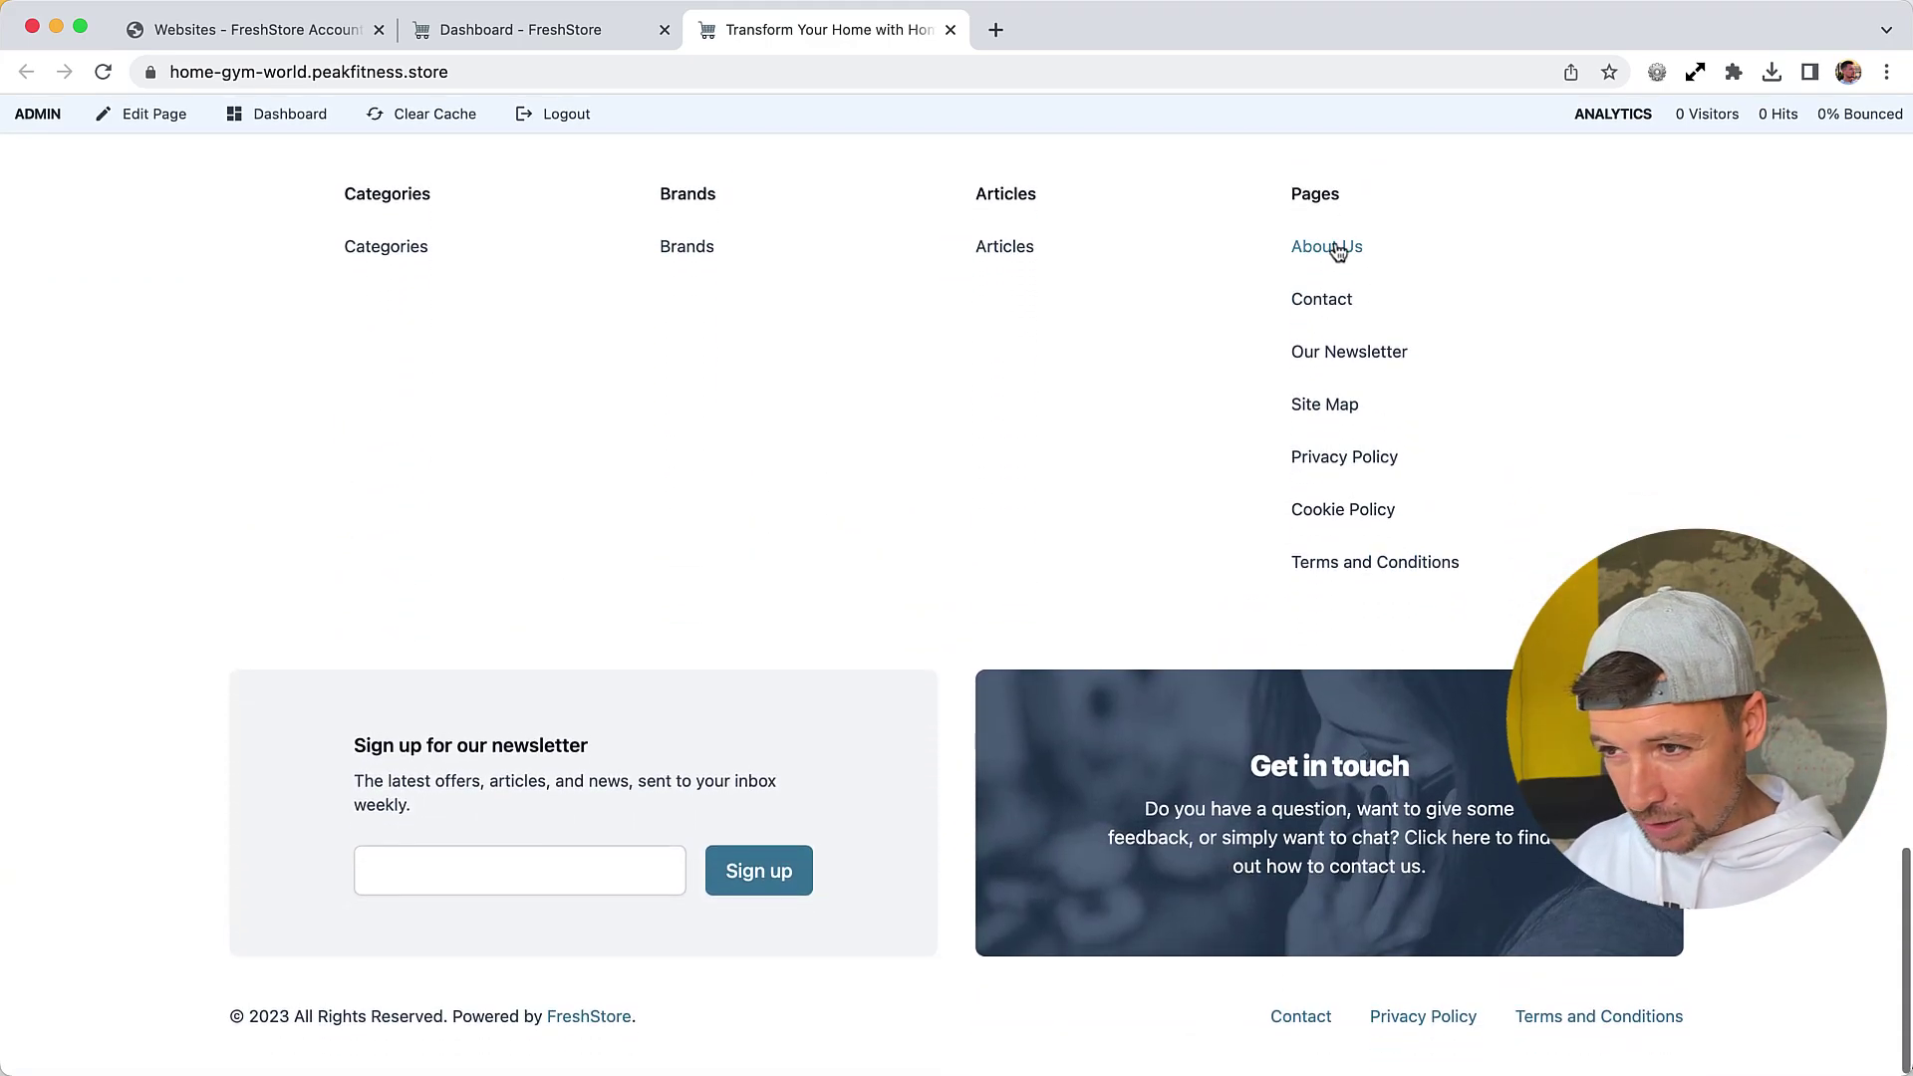
pyautogui.click(1336, 253)
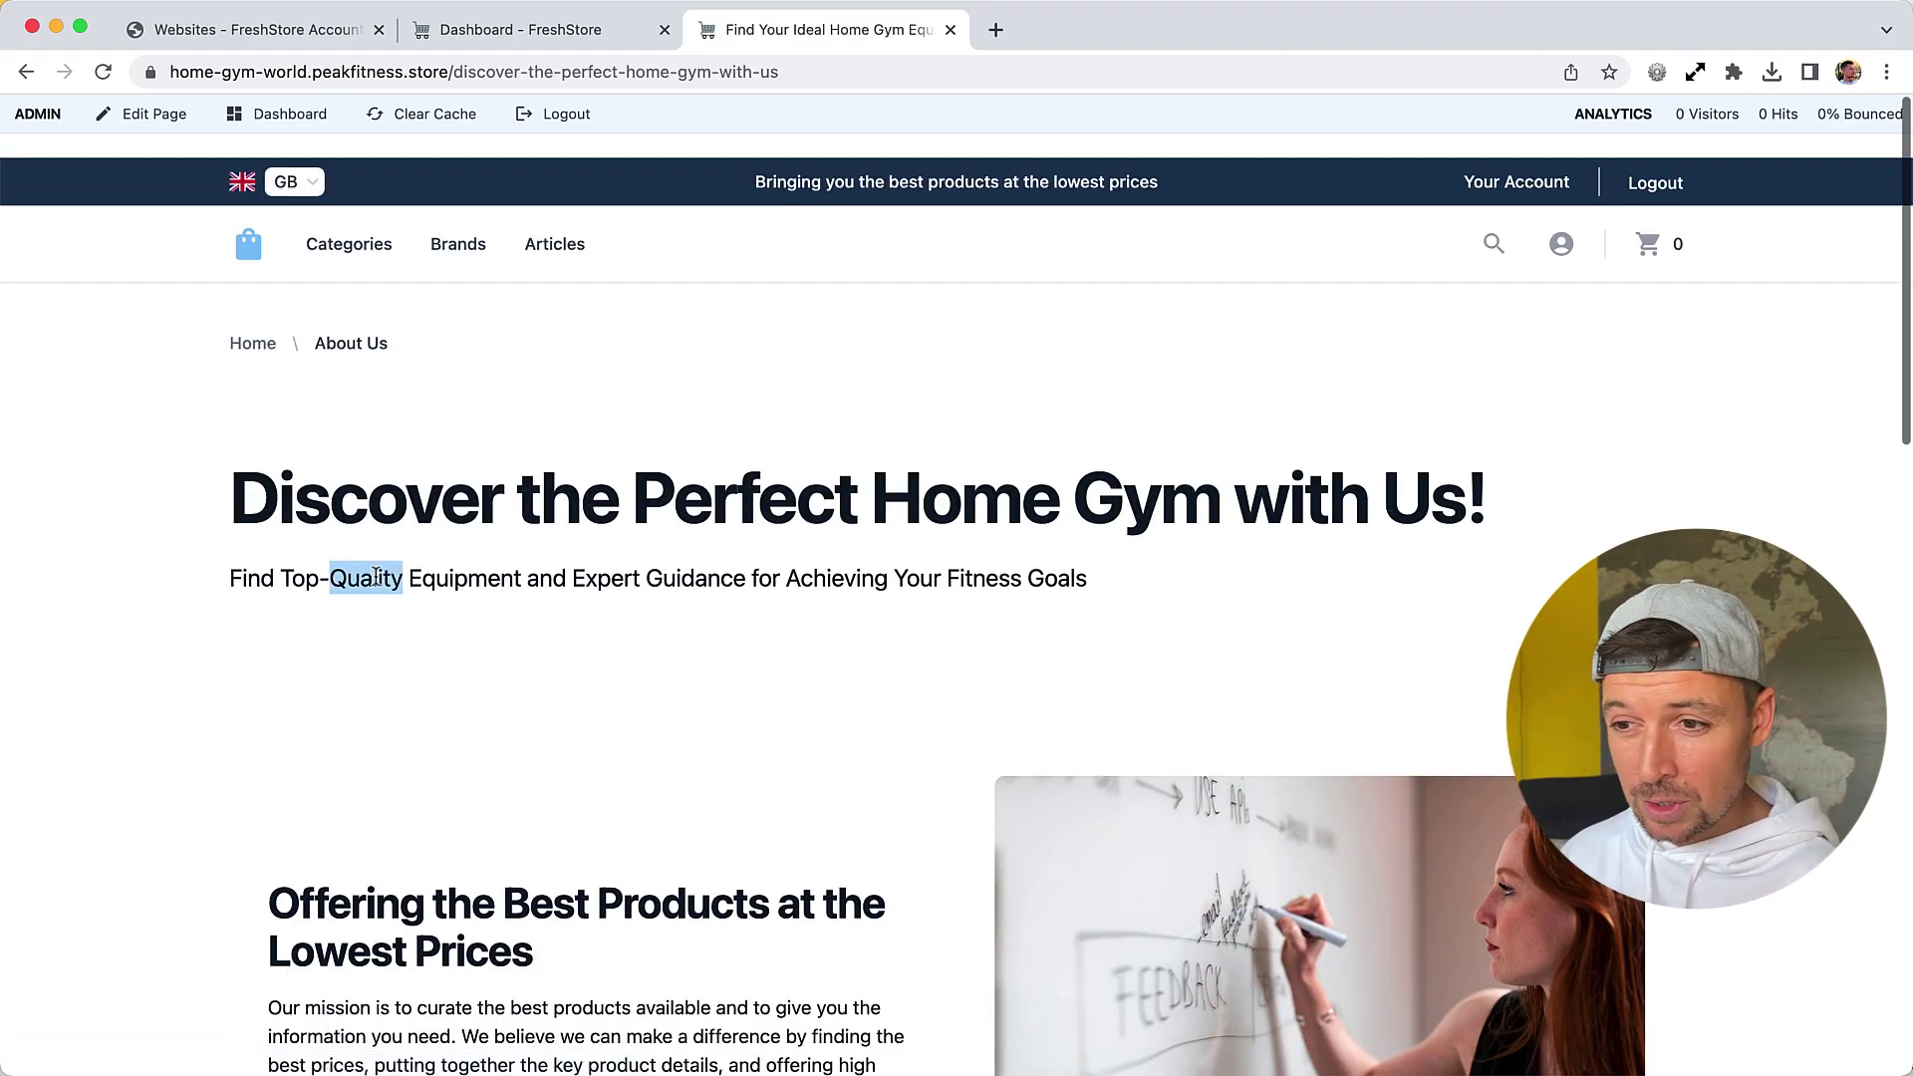
pyautogui.tripleClick(363, 578)
pyautogui.scroll(-5, 528, 703)
pyautogui.scroll(-10, 528, 704)
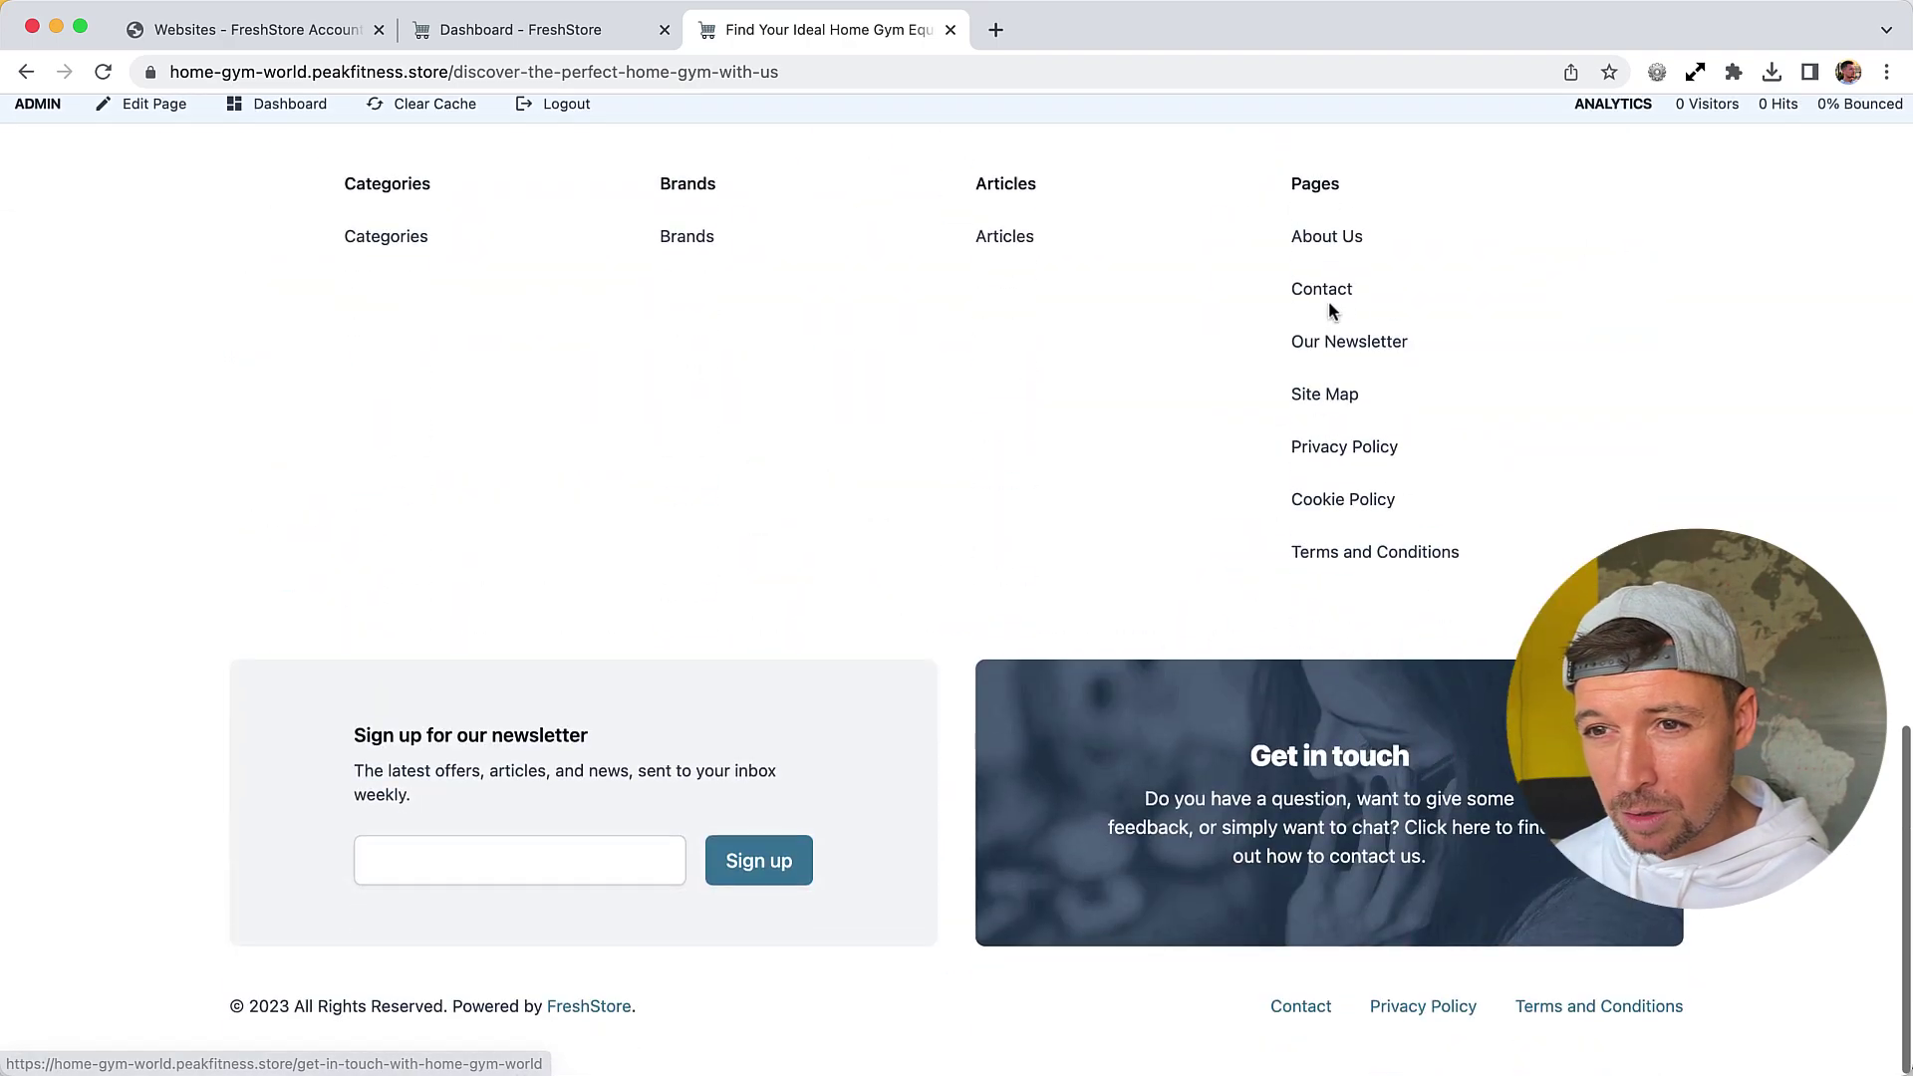
pyautogui.scroll(20, 1330, 301)
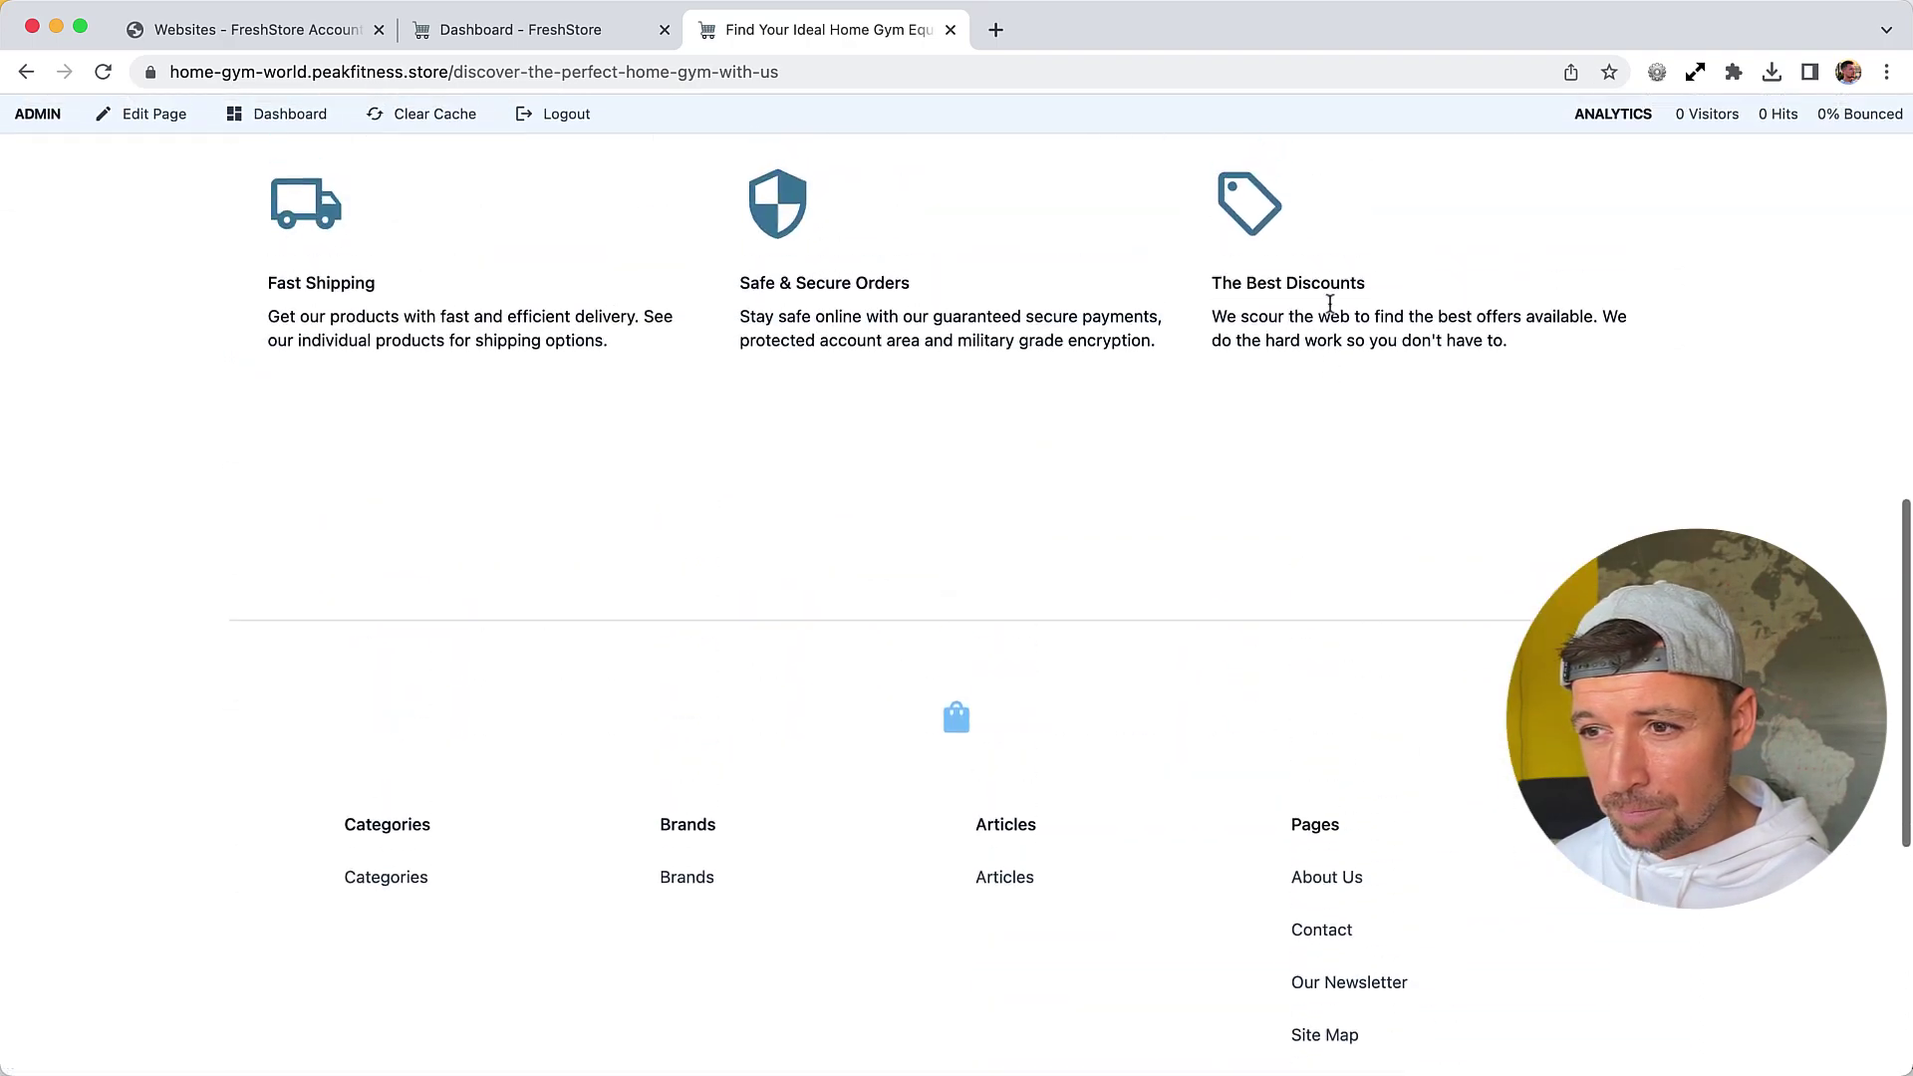
pyautogui.scroll(-6, 1329, 301)
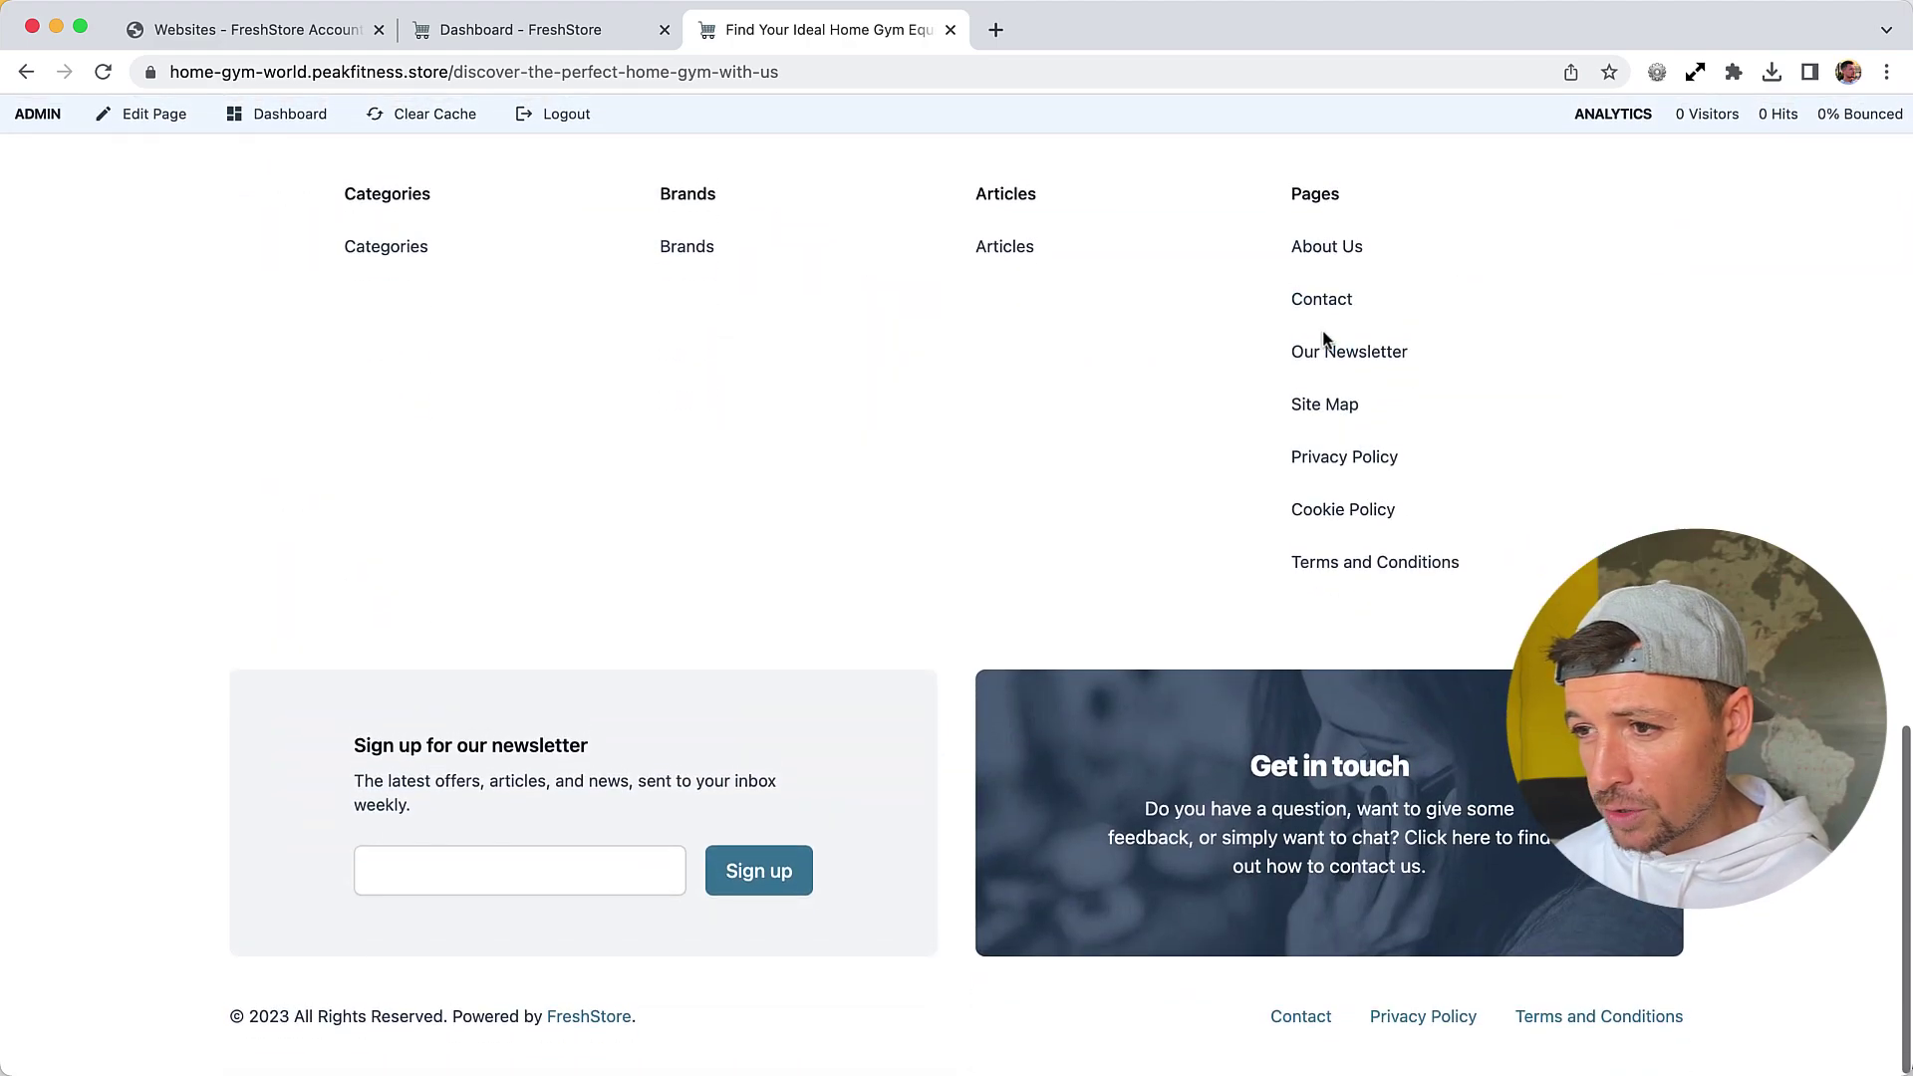
# Open the Contact page and examine the store name in its heading
pyautogui.click(1322, 301)
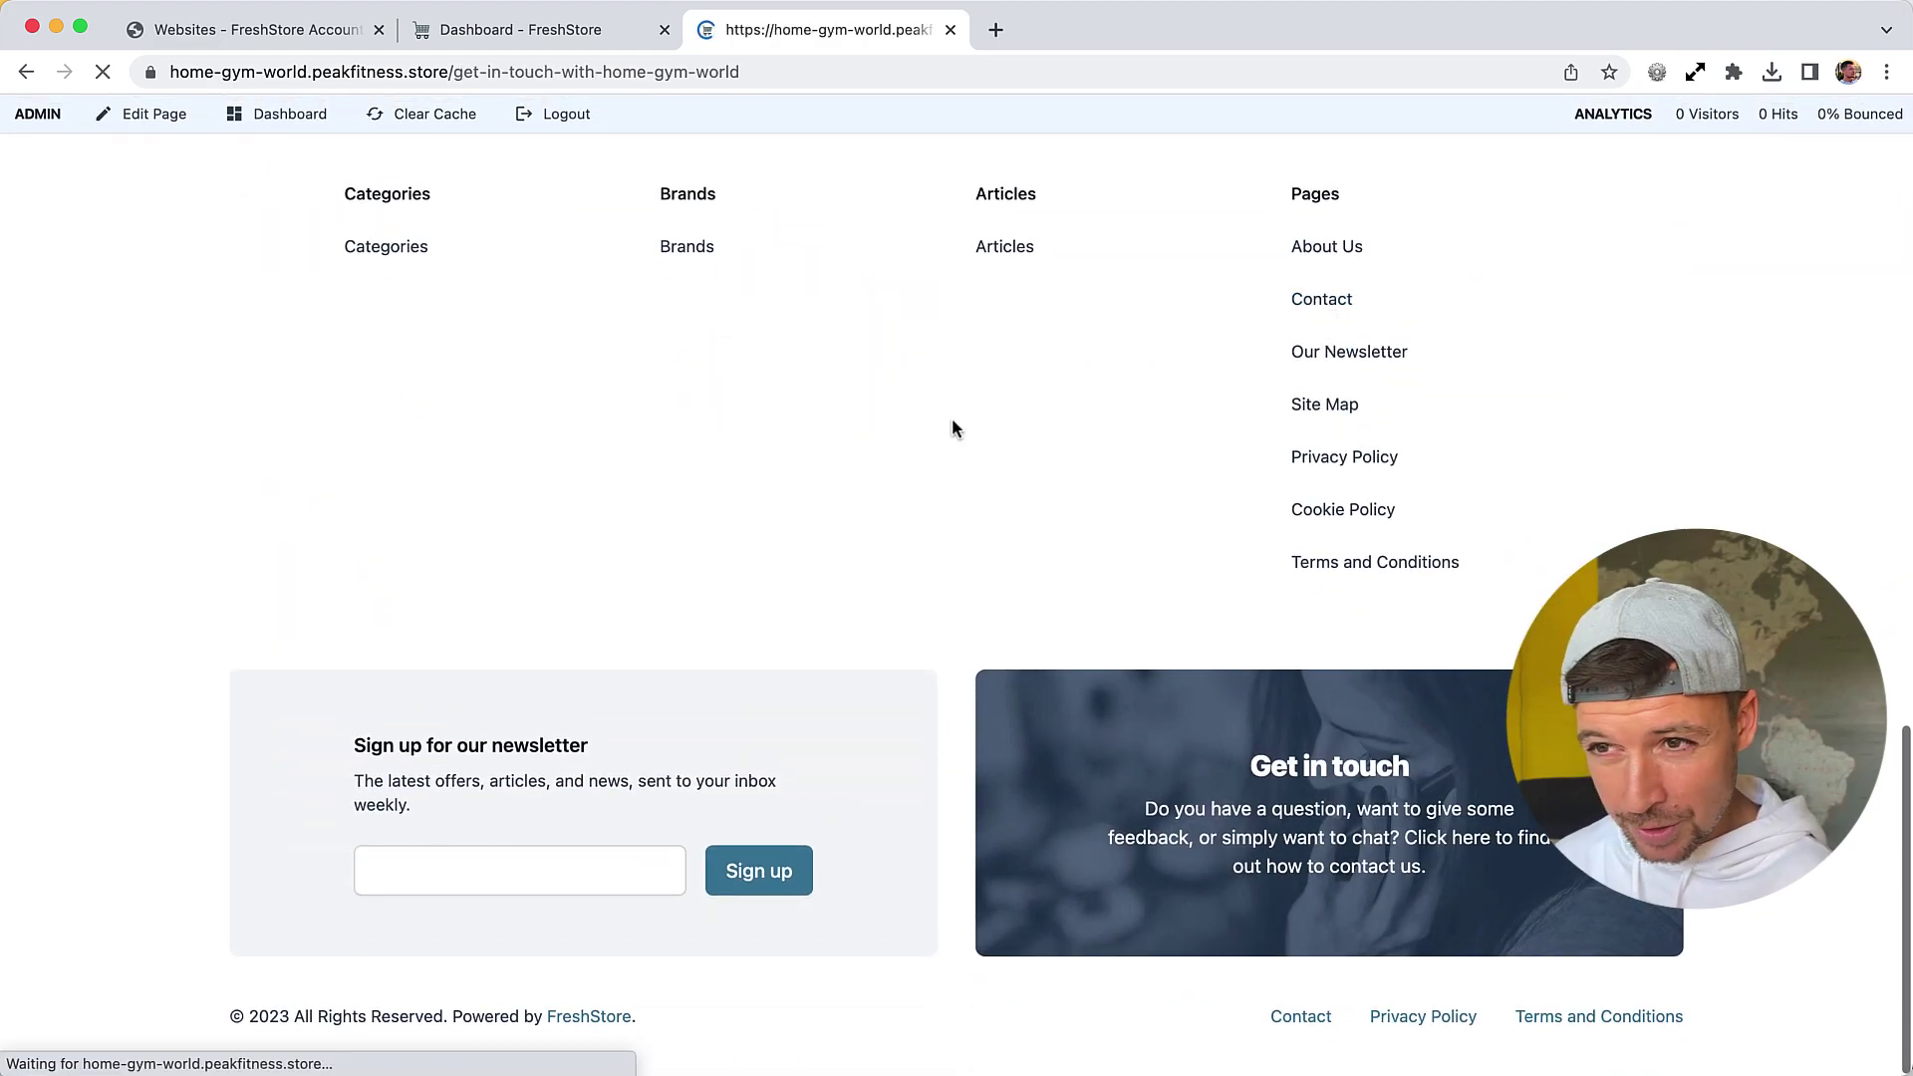
pyautogui.moveTo(813, 498); pyautogui.dragTo(1235, 498)
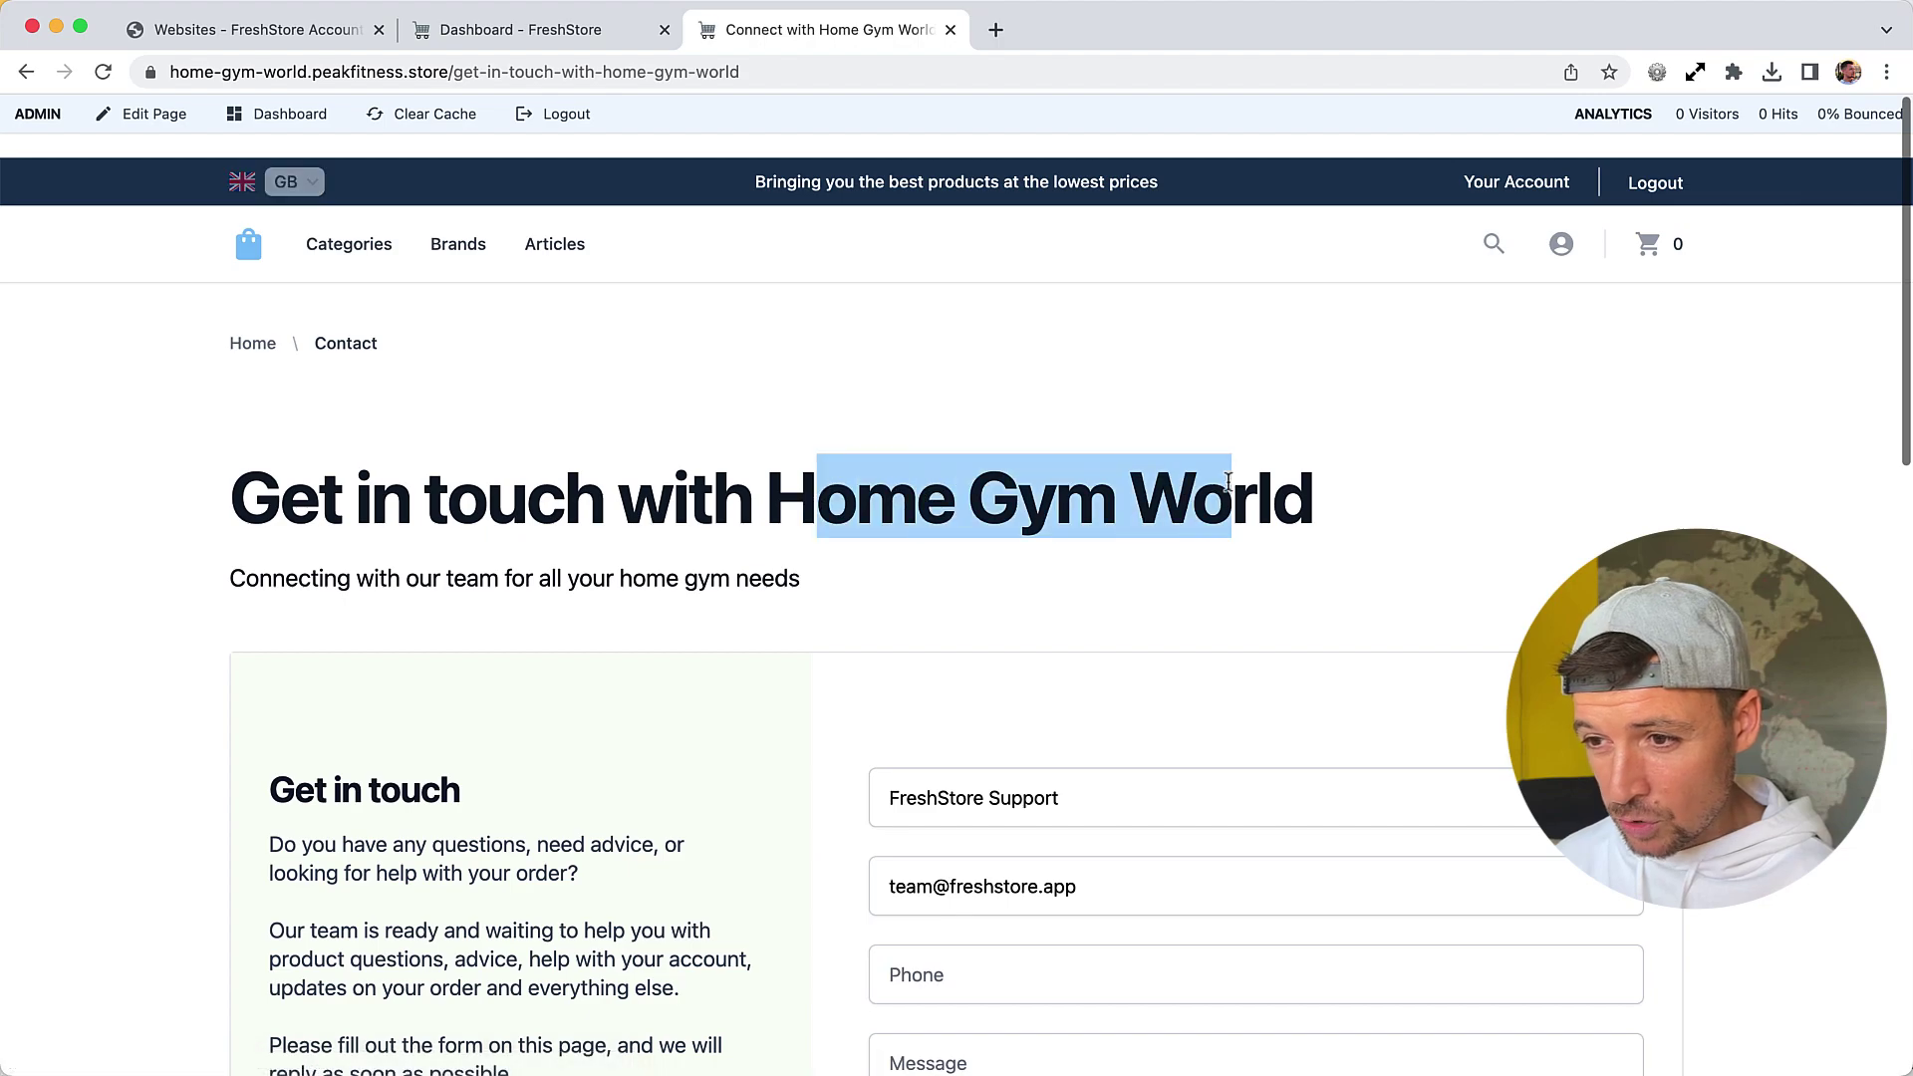
pyautogui.scroll(-15, 1236, 488)
# Open the Our Newsletter page and review its title, subtitle and signup section
pyautogui.click(1397, 525)
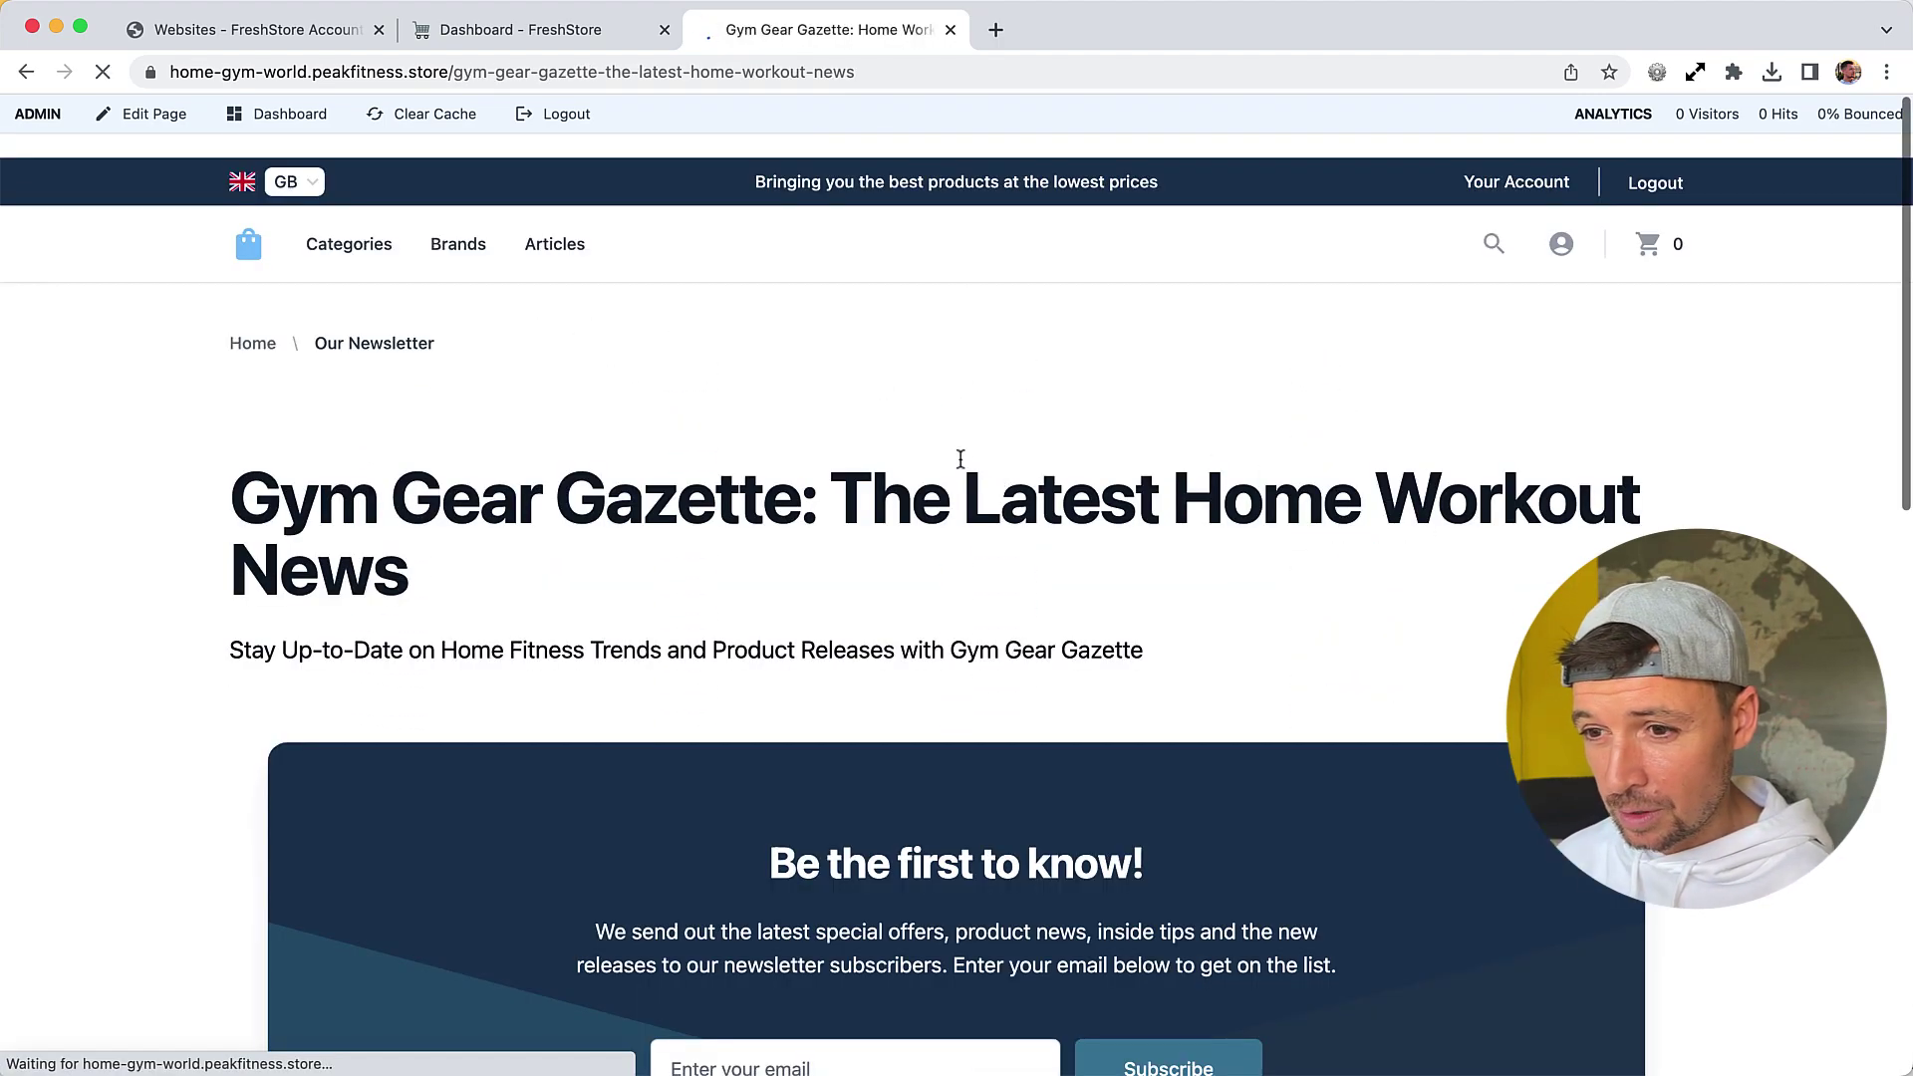
pyautogui.scroll(-2, 897, 448)
pyautogui.scroll(-3, 690, 351)
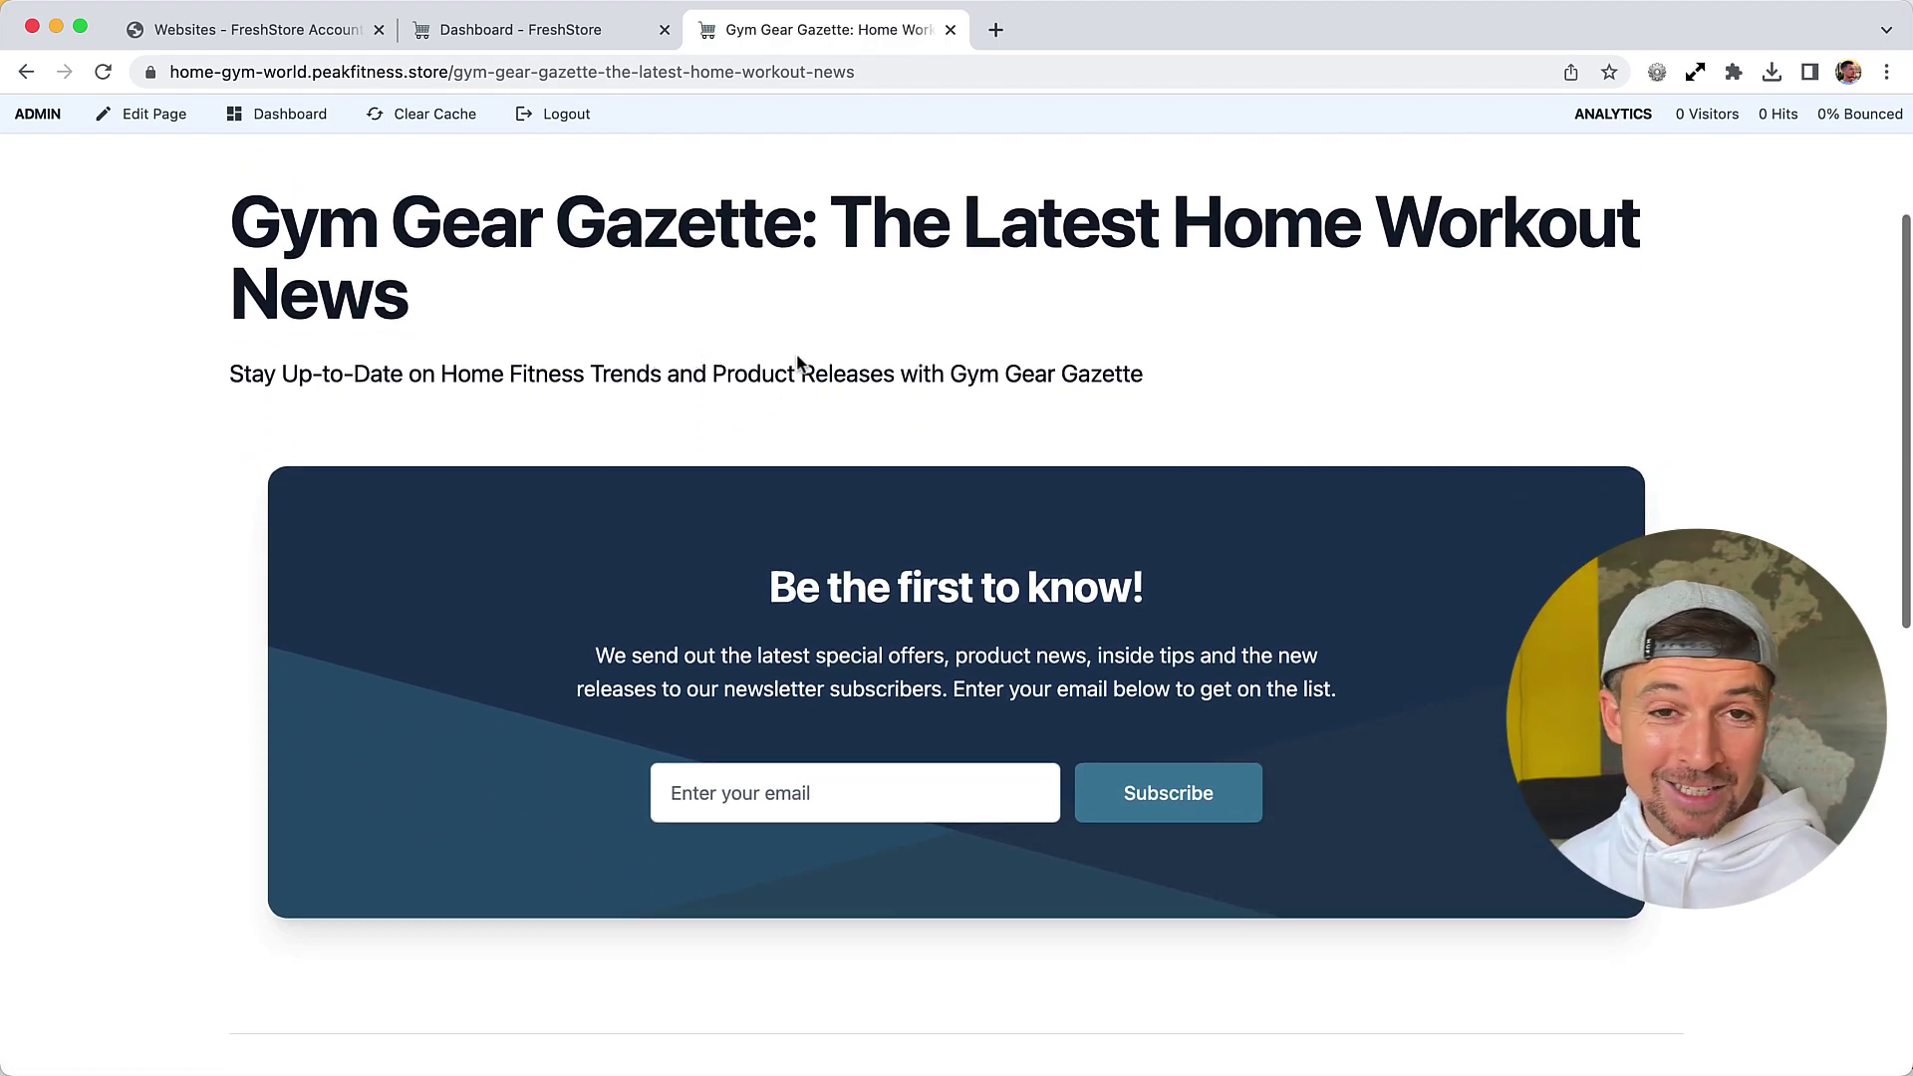
pyautogui.scroll(4, 986, 548)
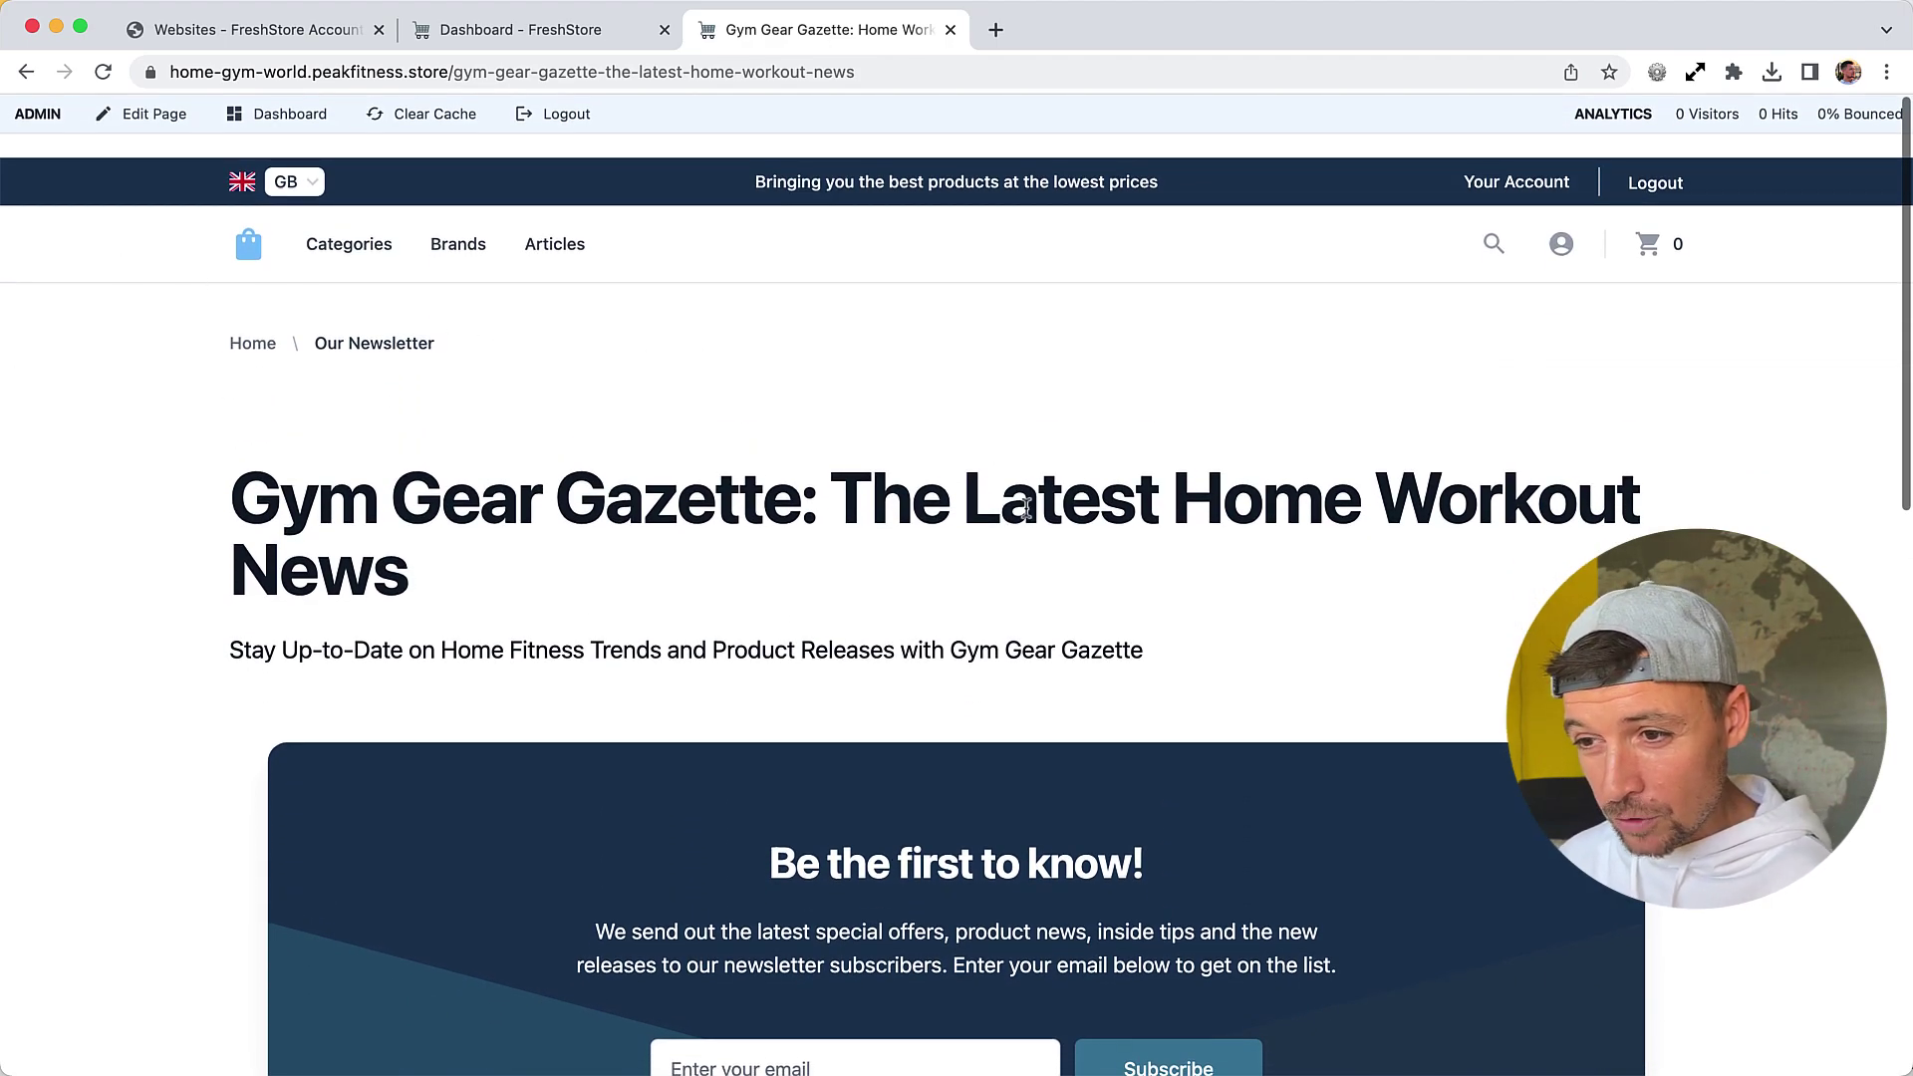
# Open the Our Newsletter page for editing and rewrite its title, subtitle and link title with AI
pyautogui.click(160, 135)
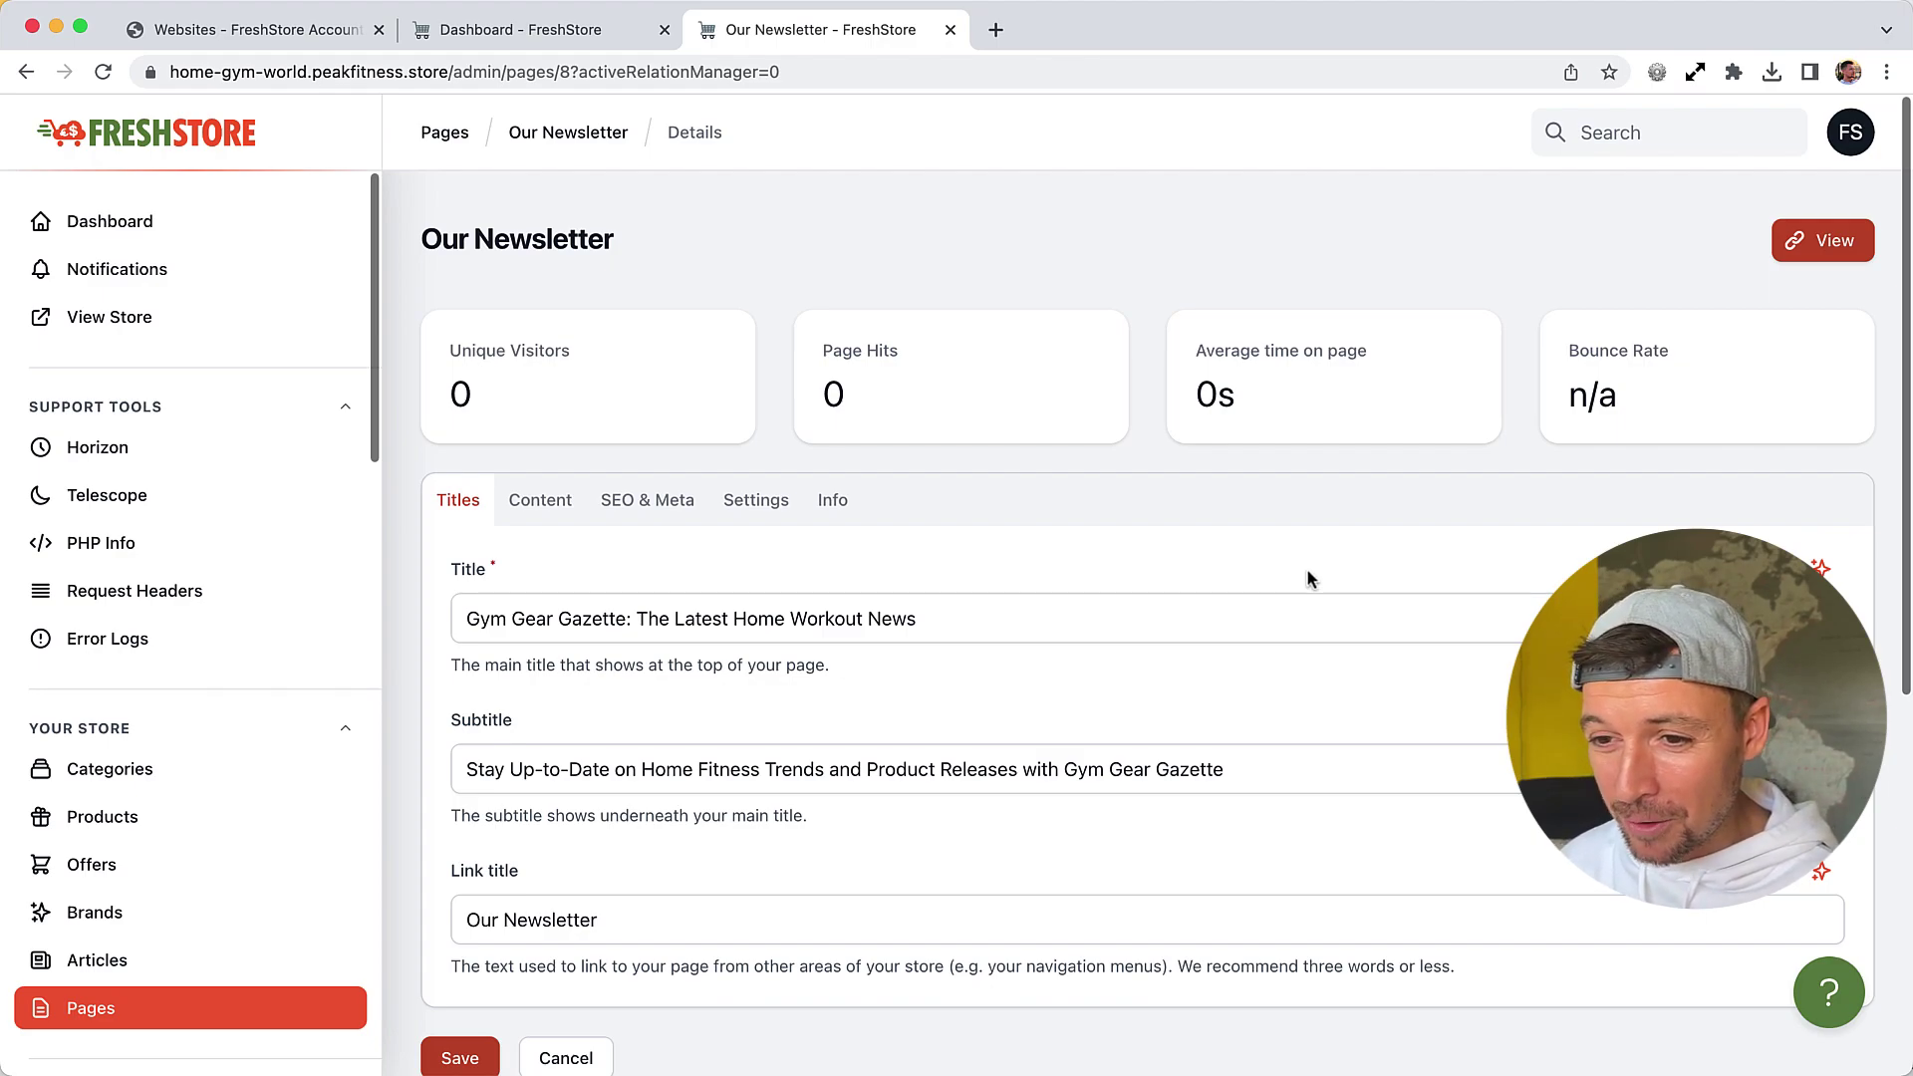
pyautogui.scroll(-2, 1303, 576)
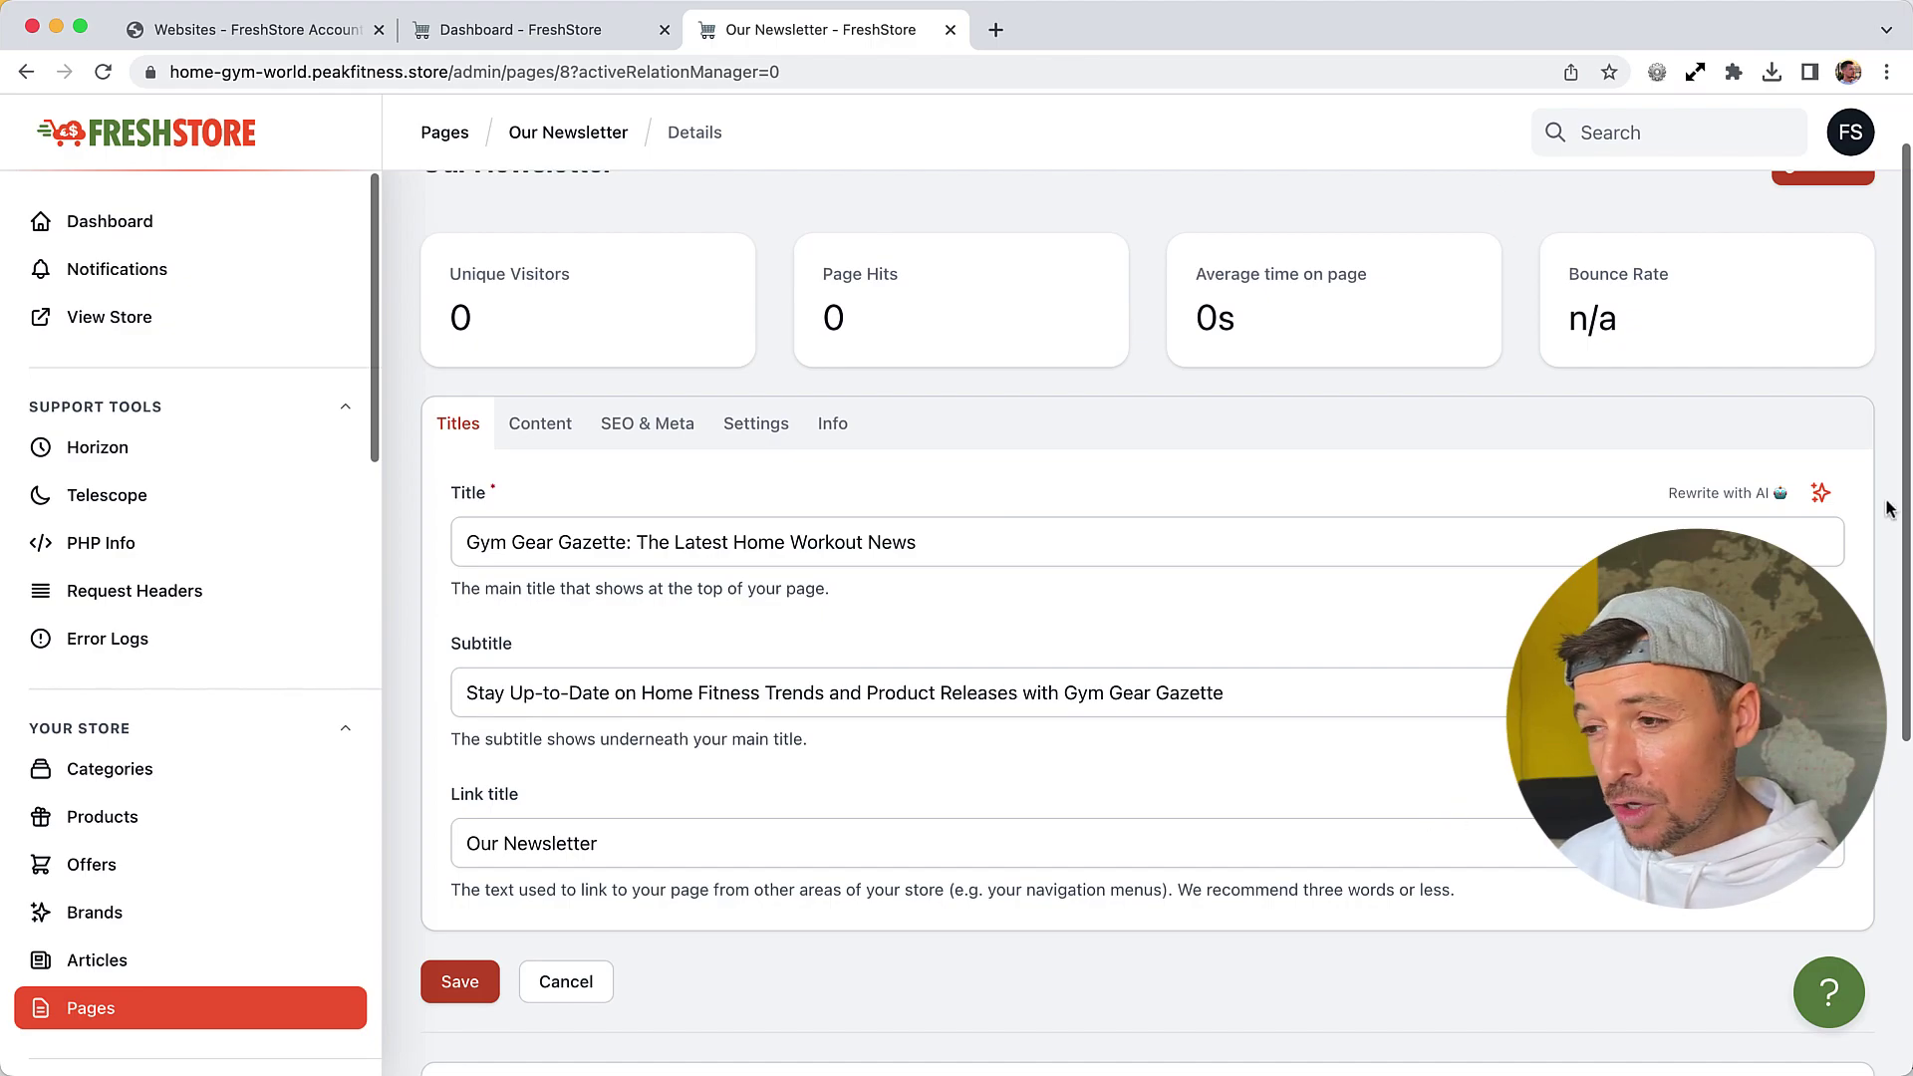
pyautogui.click(1821, 496)
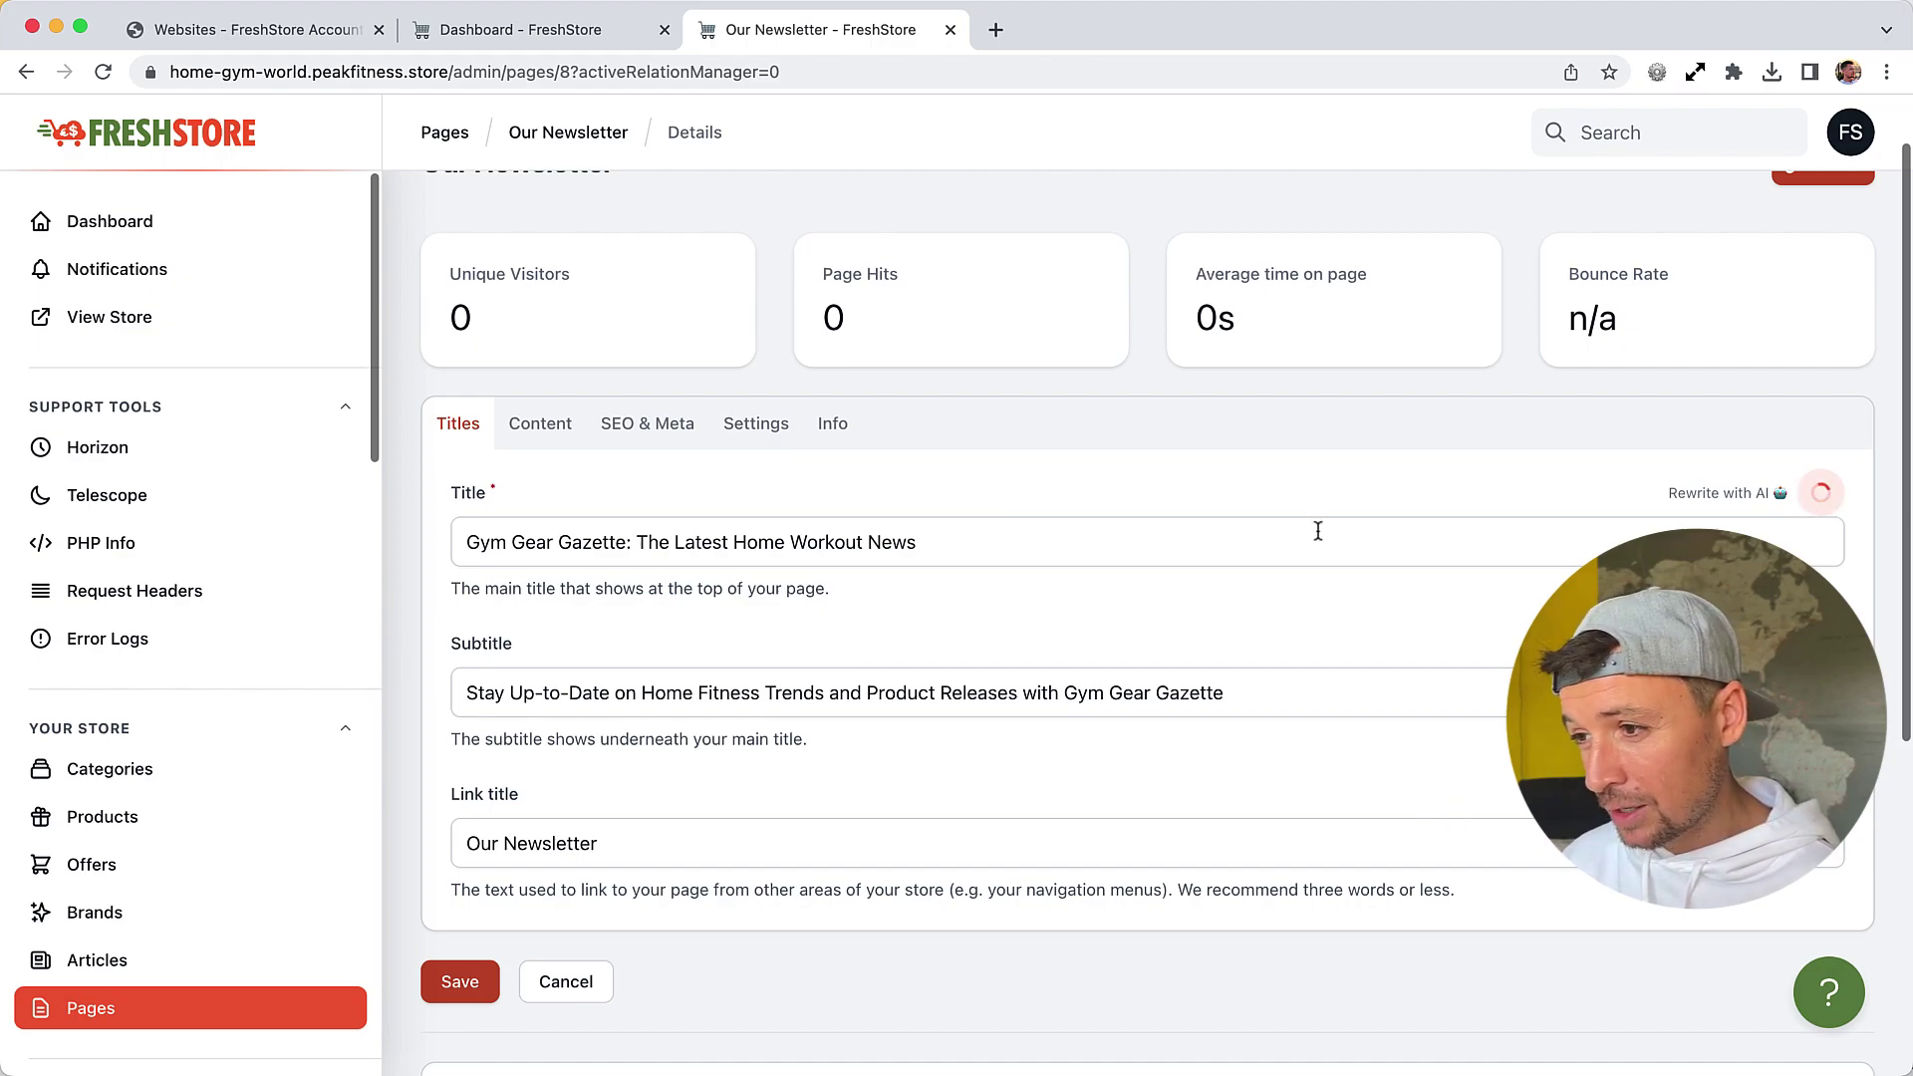
pyautogui.scroll(2, 1315, 529)
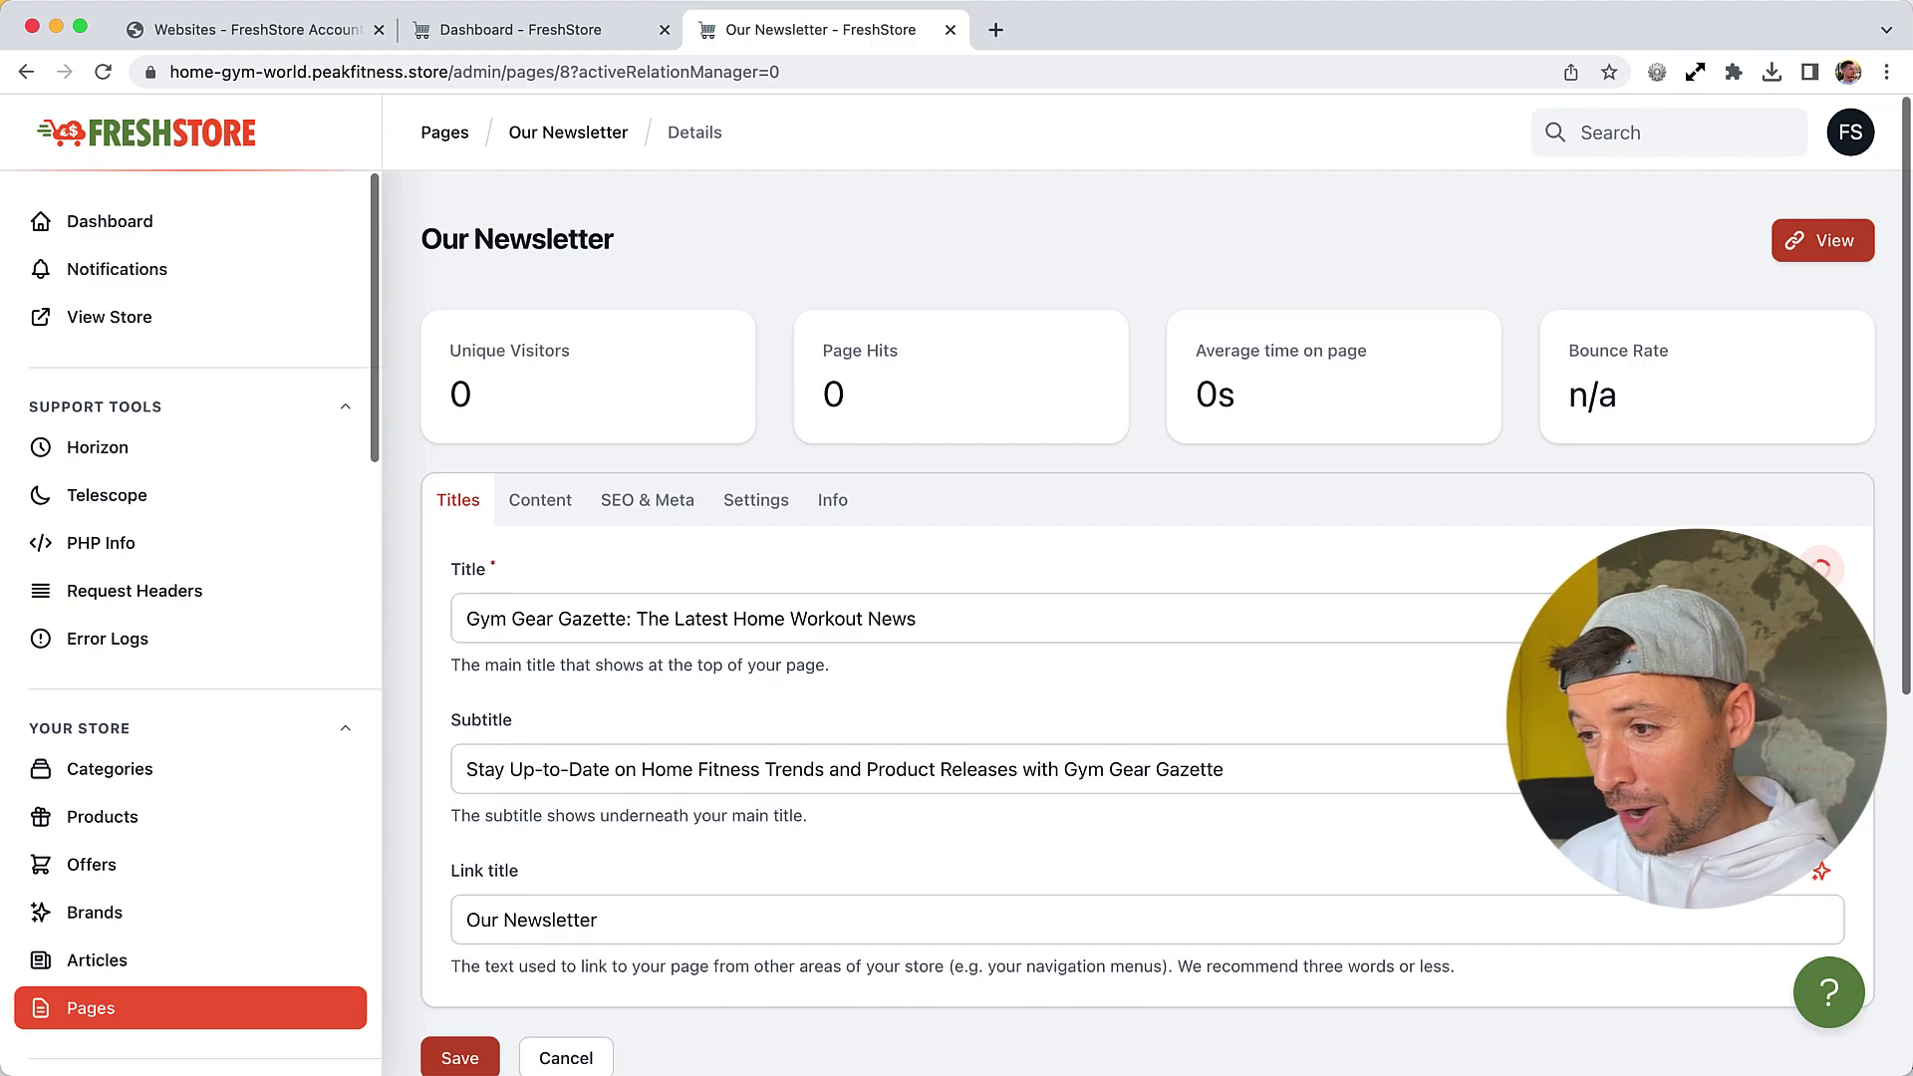
pyautogui.tripleClick(671, 629)
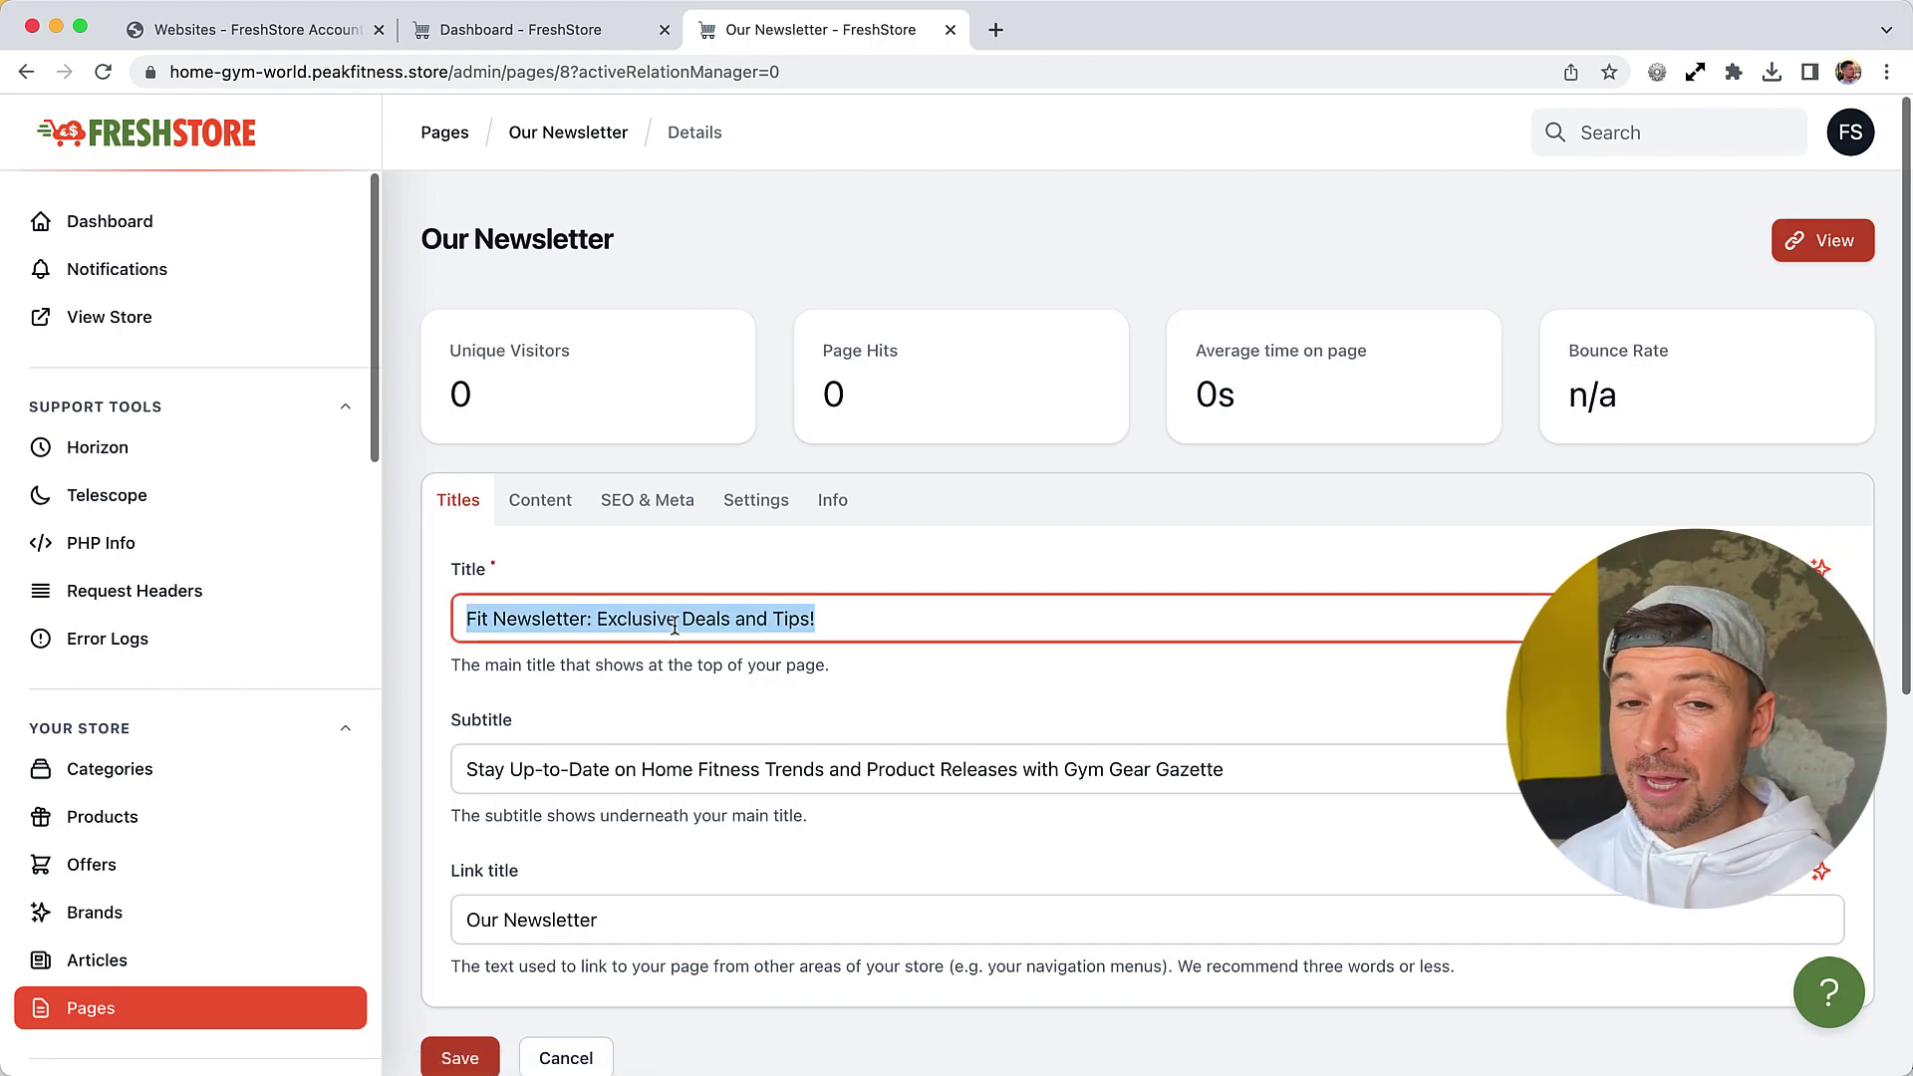
pyautogui.click(789, 591)
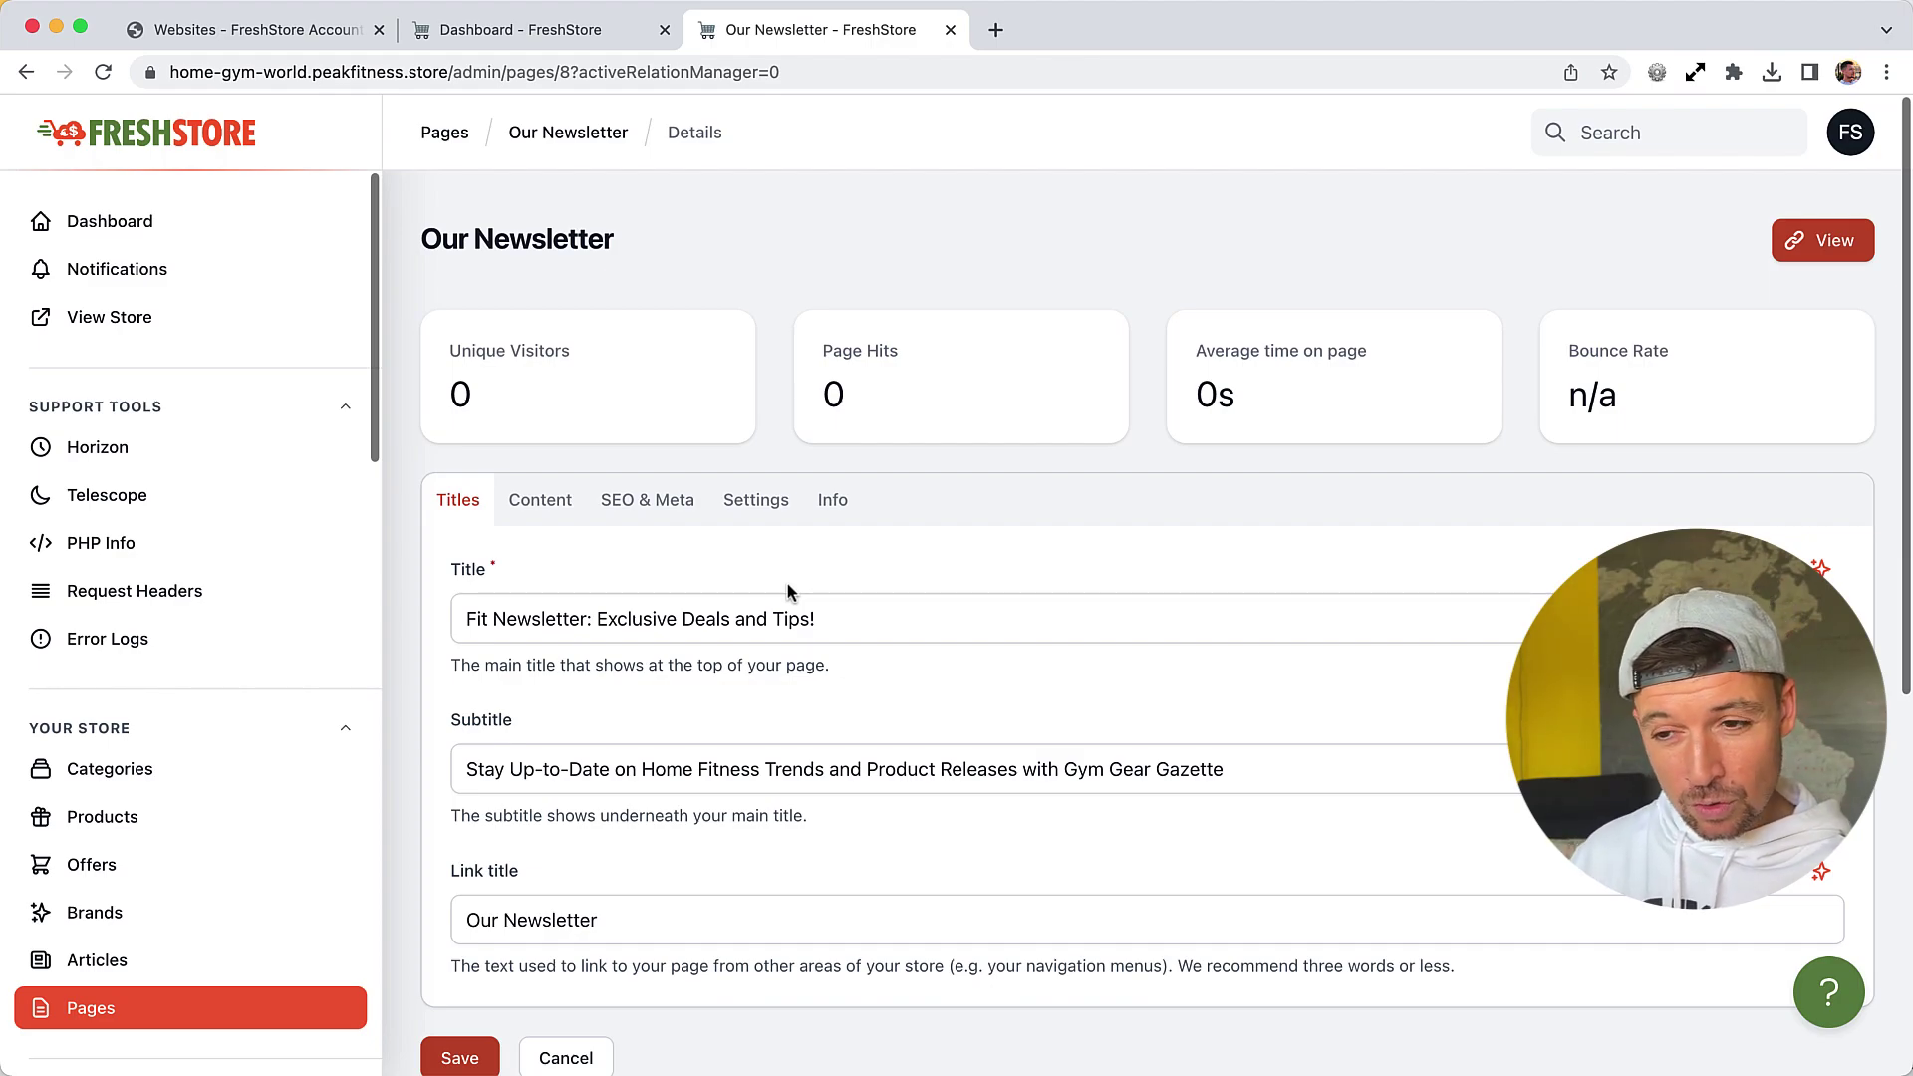
pyautogui.click(652, 624)
pyautogui.scroll(-2, 1289, 578)
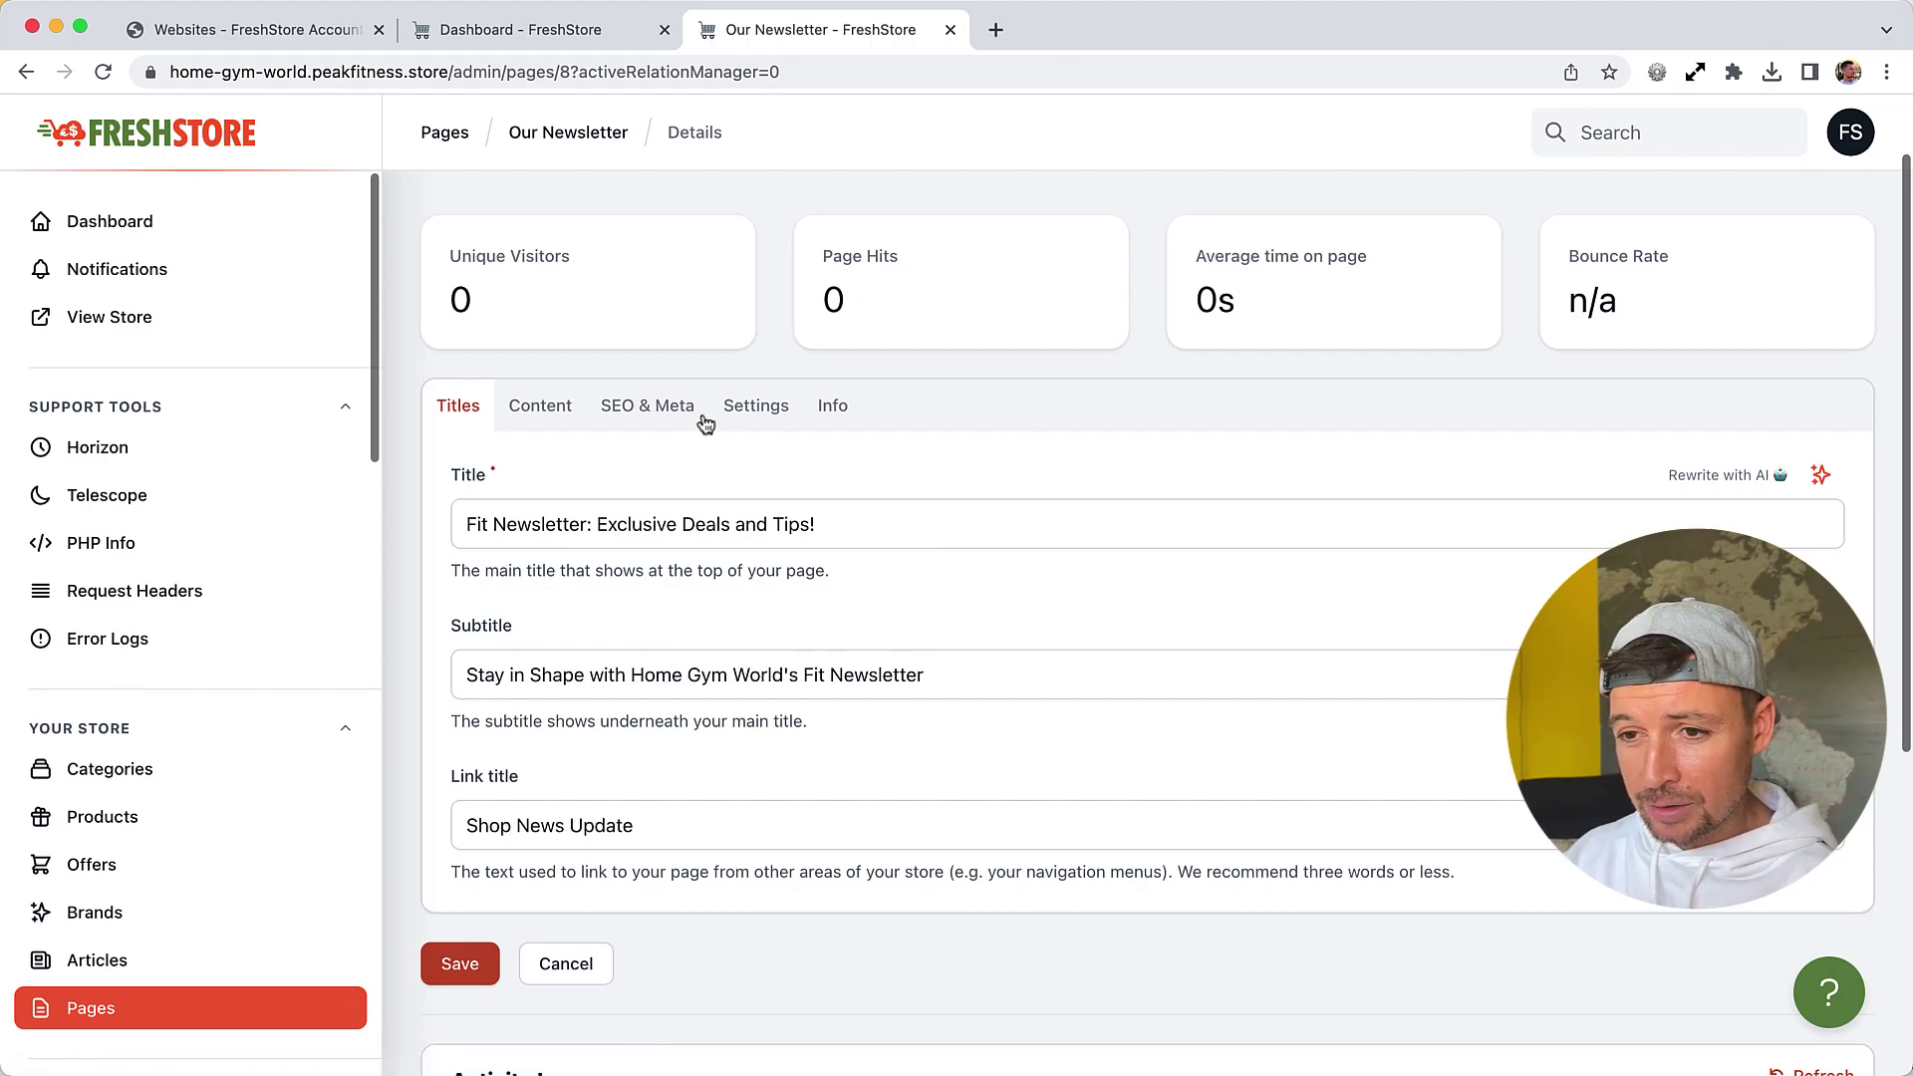
# Open the newsletter page's content fields and compare the signup box text with the live page
pyautogui.click(564, 405)
pyautogui.scroll(-1, 1094, 793)
pyautogui.scroll(-1, 1094, 794)
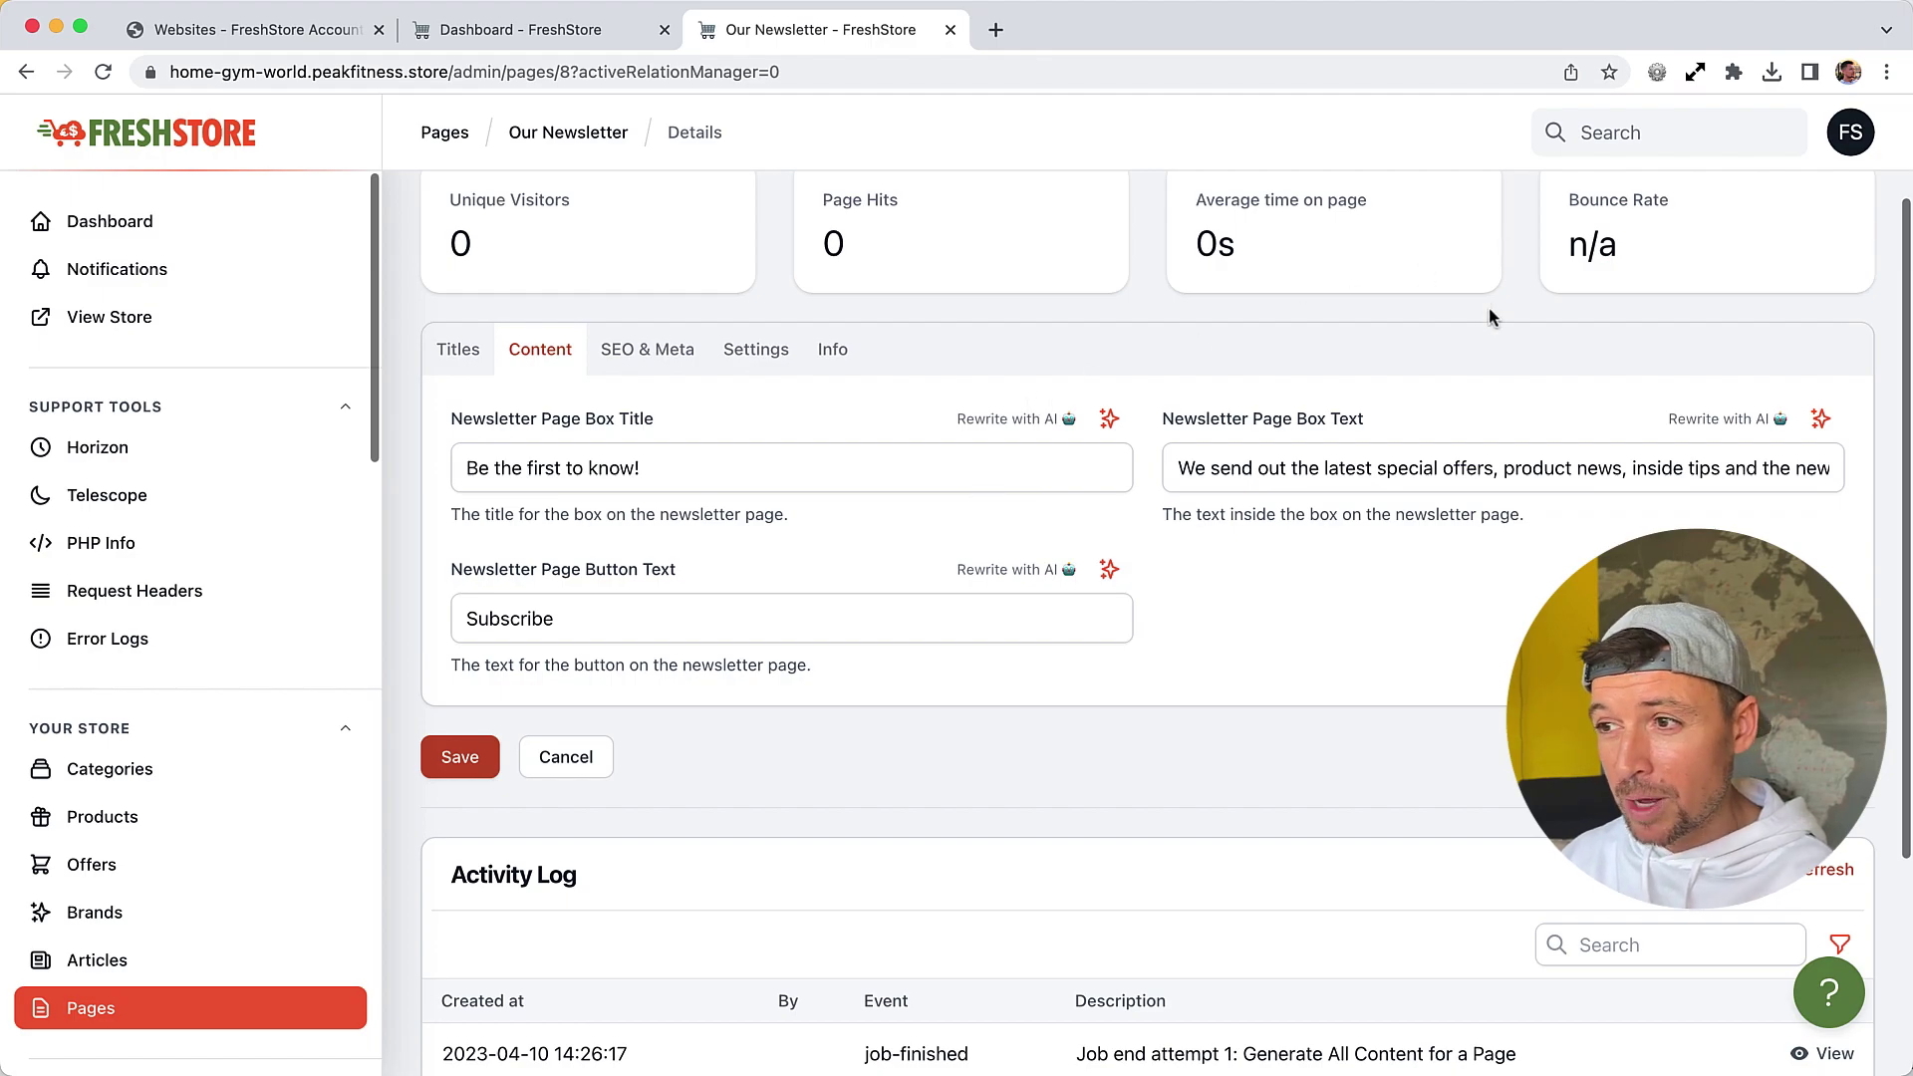
pyautogui.scroll(3, 1465, 295)
pyautogui.hotkey('ctrl', 'shift', 'Tab')
pyautogui.scroll(-1, 1160, 767)
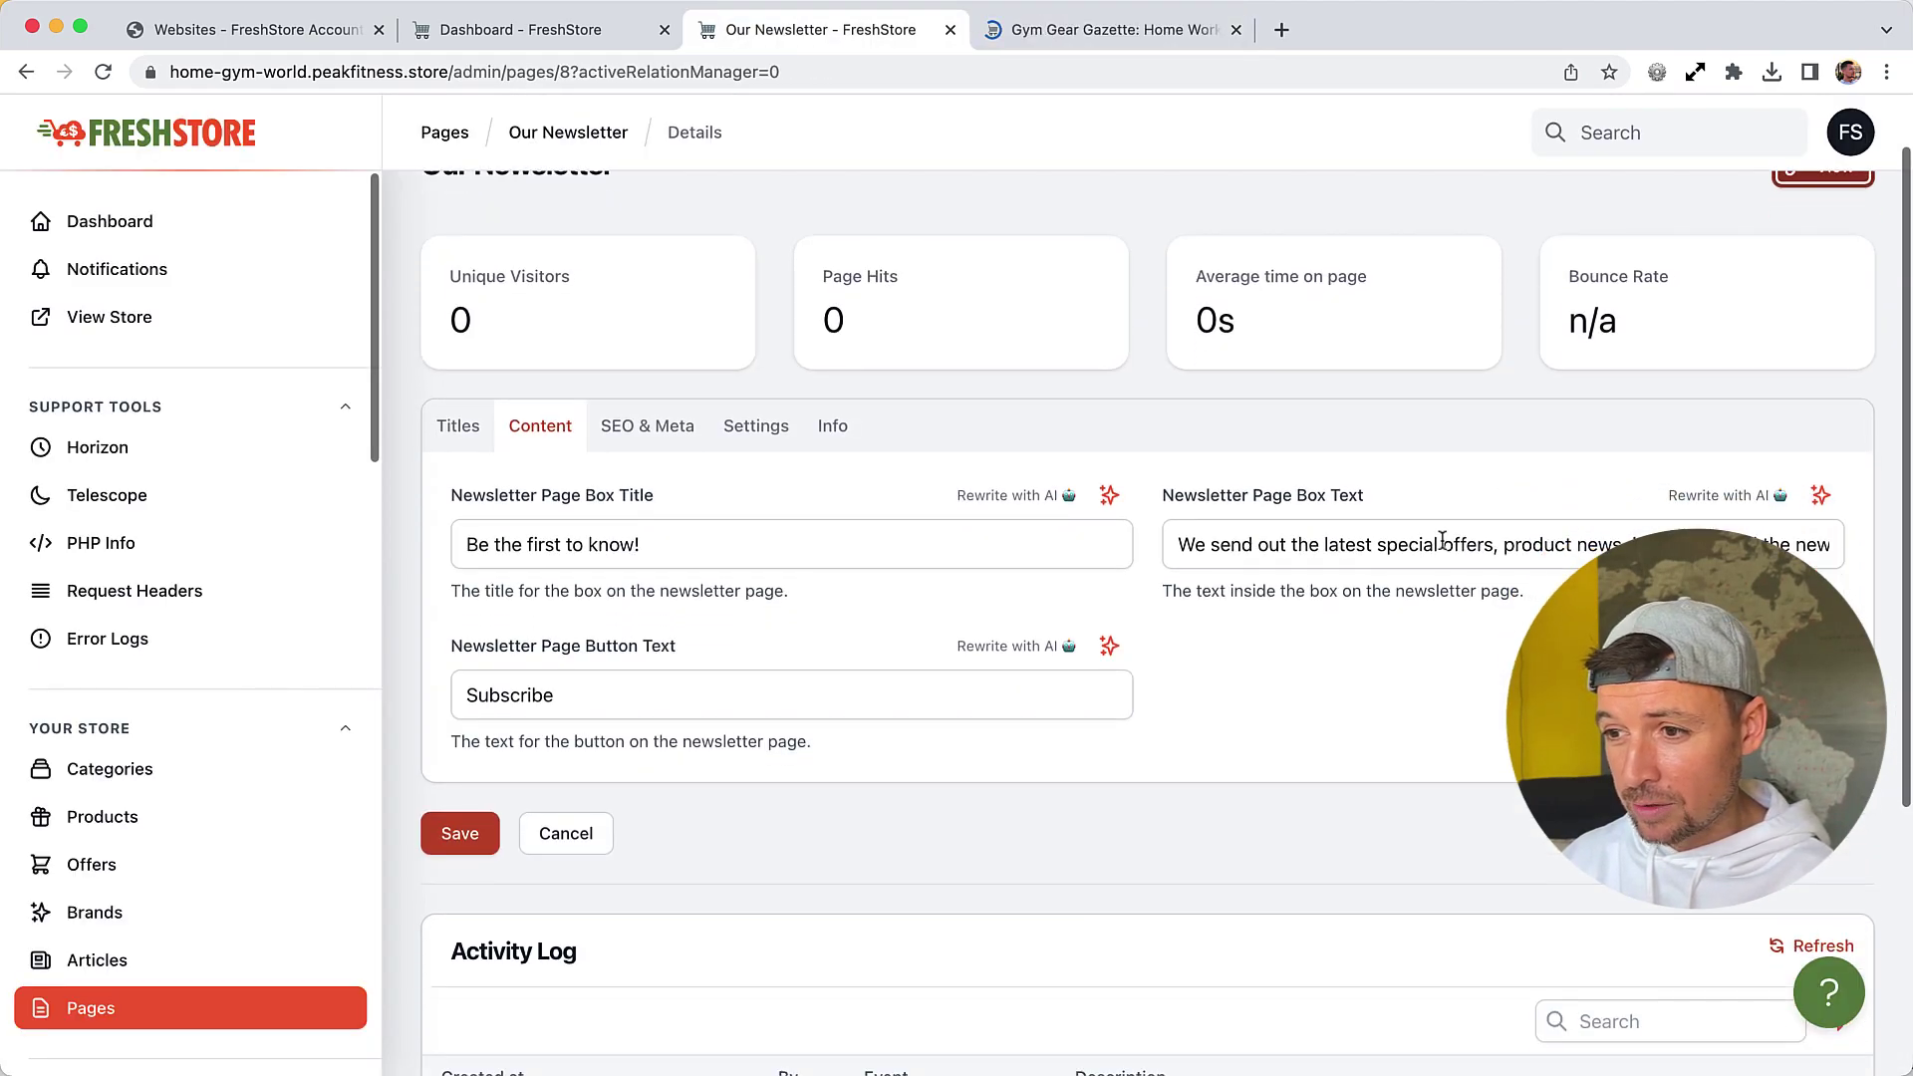
pyautogui.hotkey('ctrl', 'Tab')
pyautogui.scroll(-3, 630, 706)
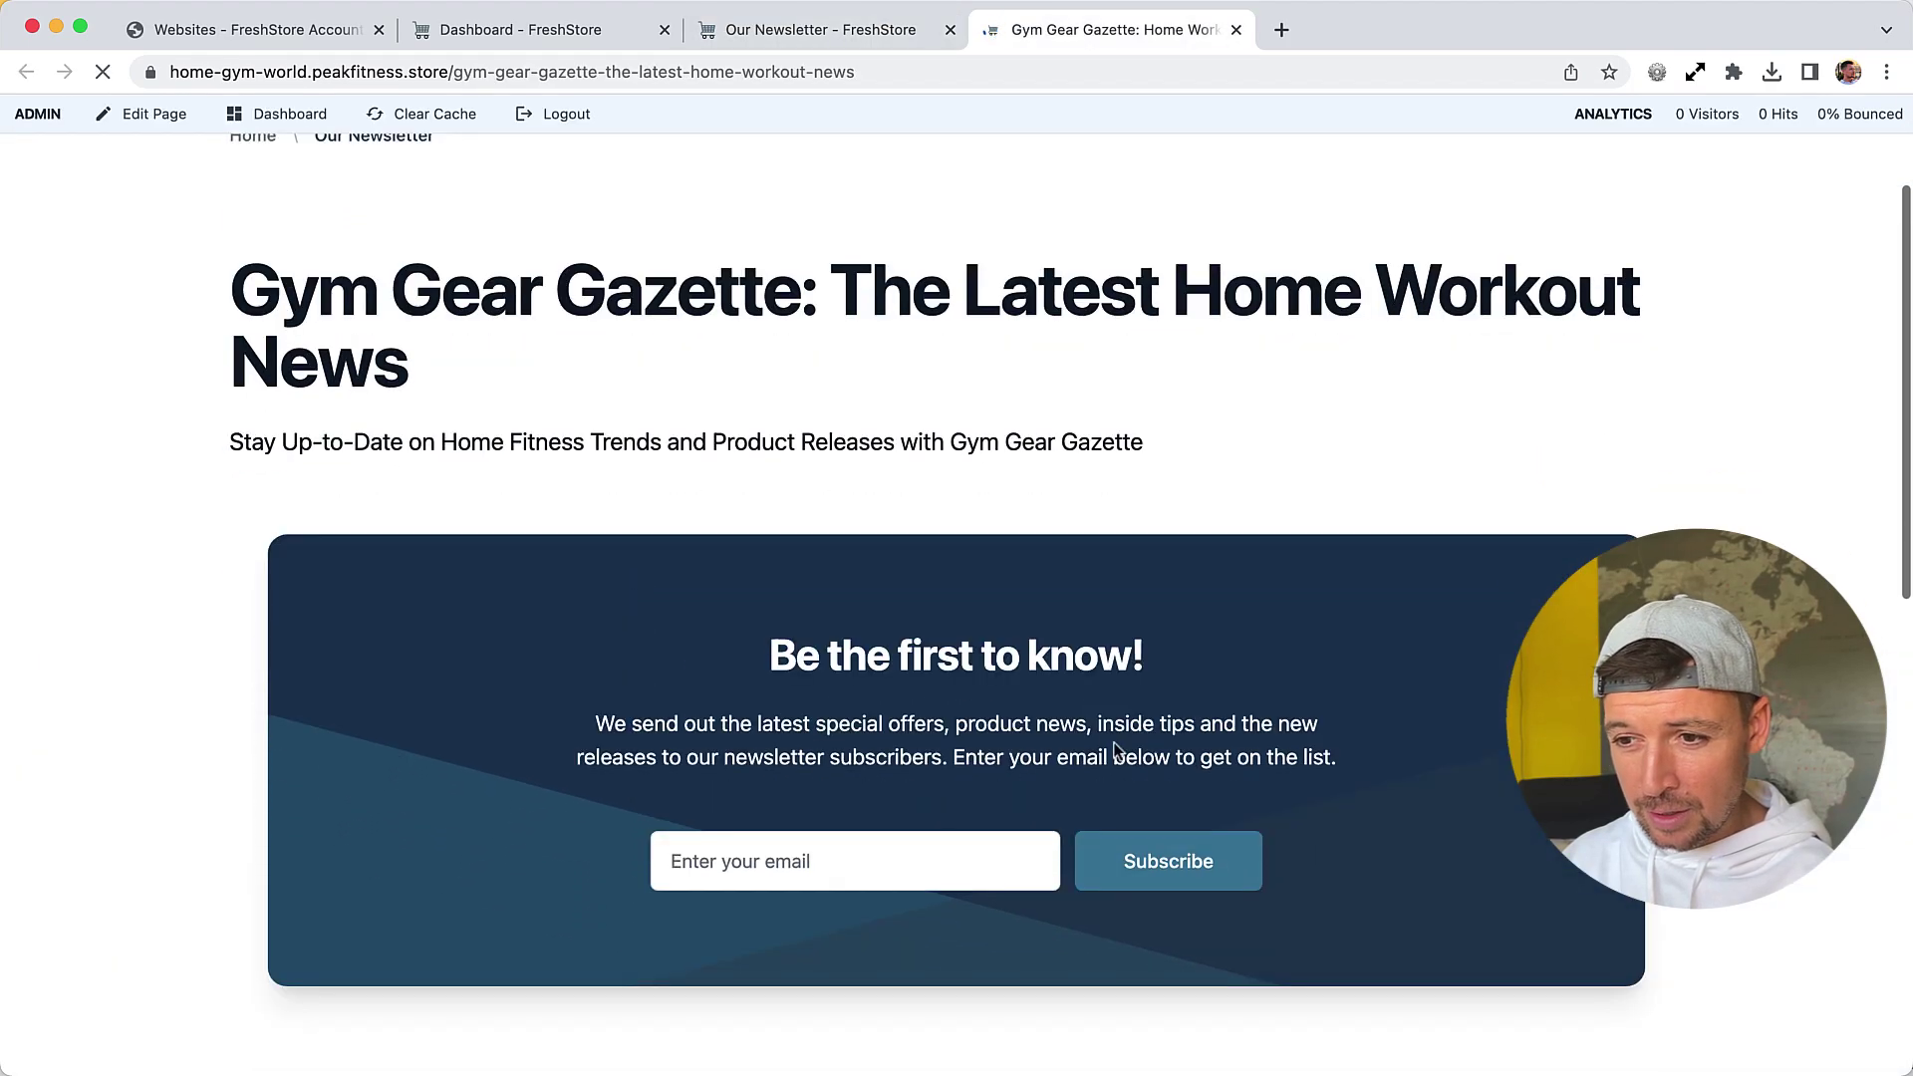
pyautogui.tripleClick(1027, 758)
pyautogui.hotkey('ctrl', 'shift', 'Tab')
# Rewrite the Newsletter Page Box Text with AI and compare it with the signup box on the live page
pyautogui.click(1821, 495)
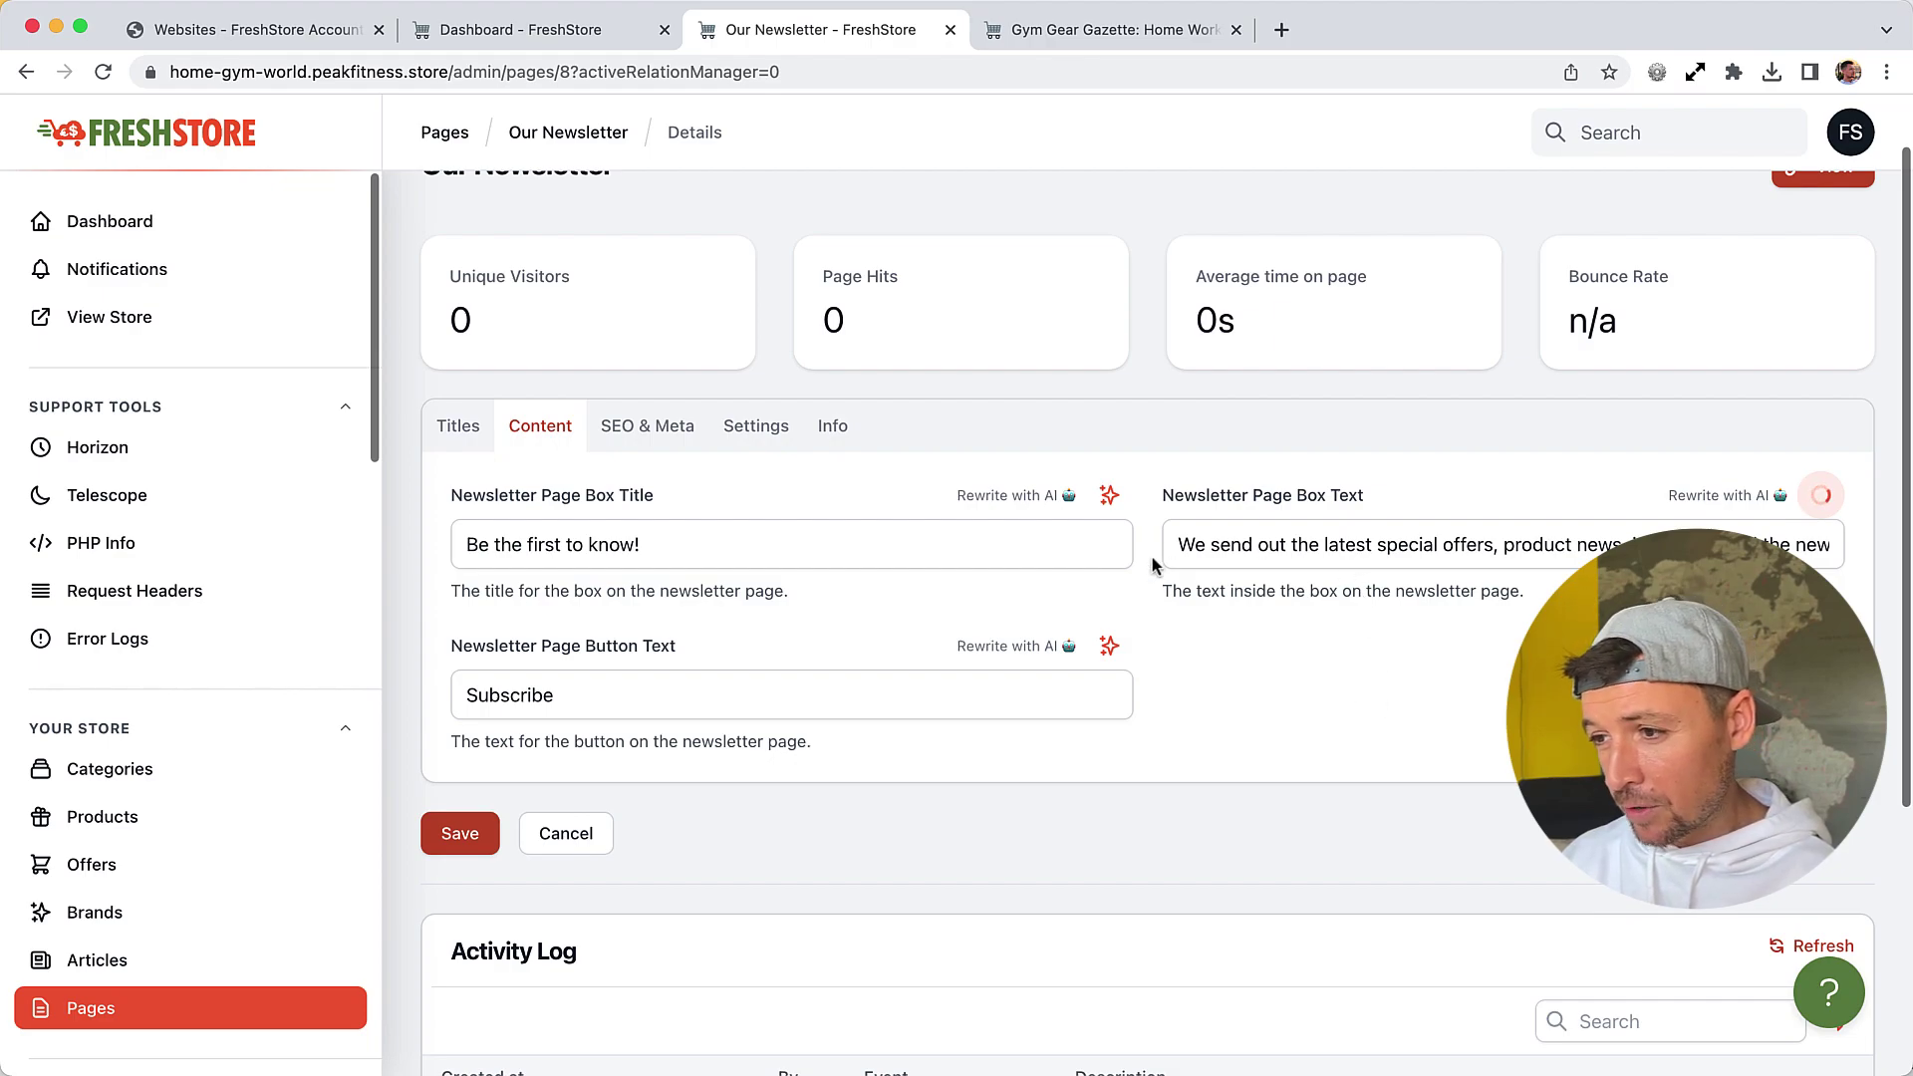
pyautogui.moveTo(1261, 544); pyautogui.dragTo(1844, 546)
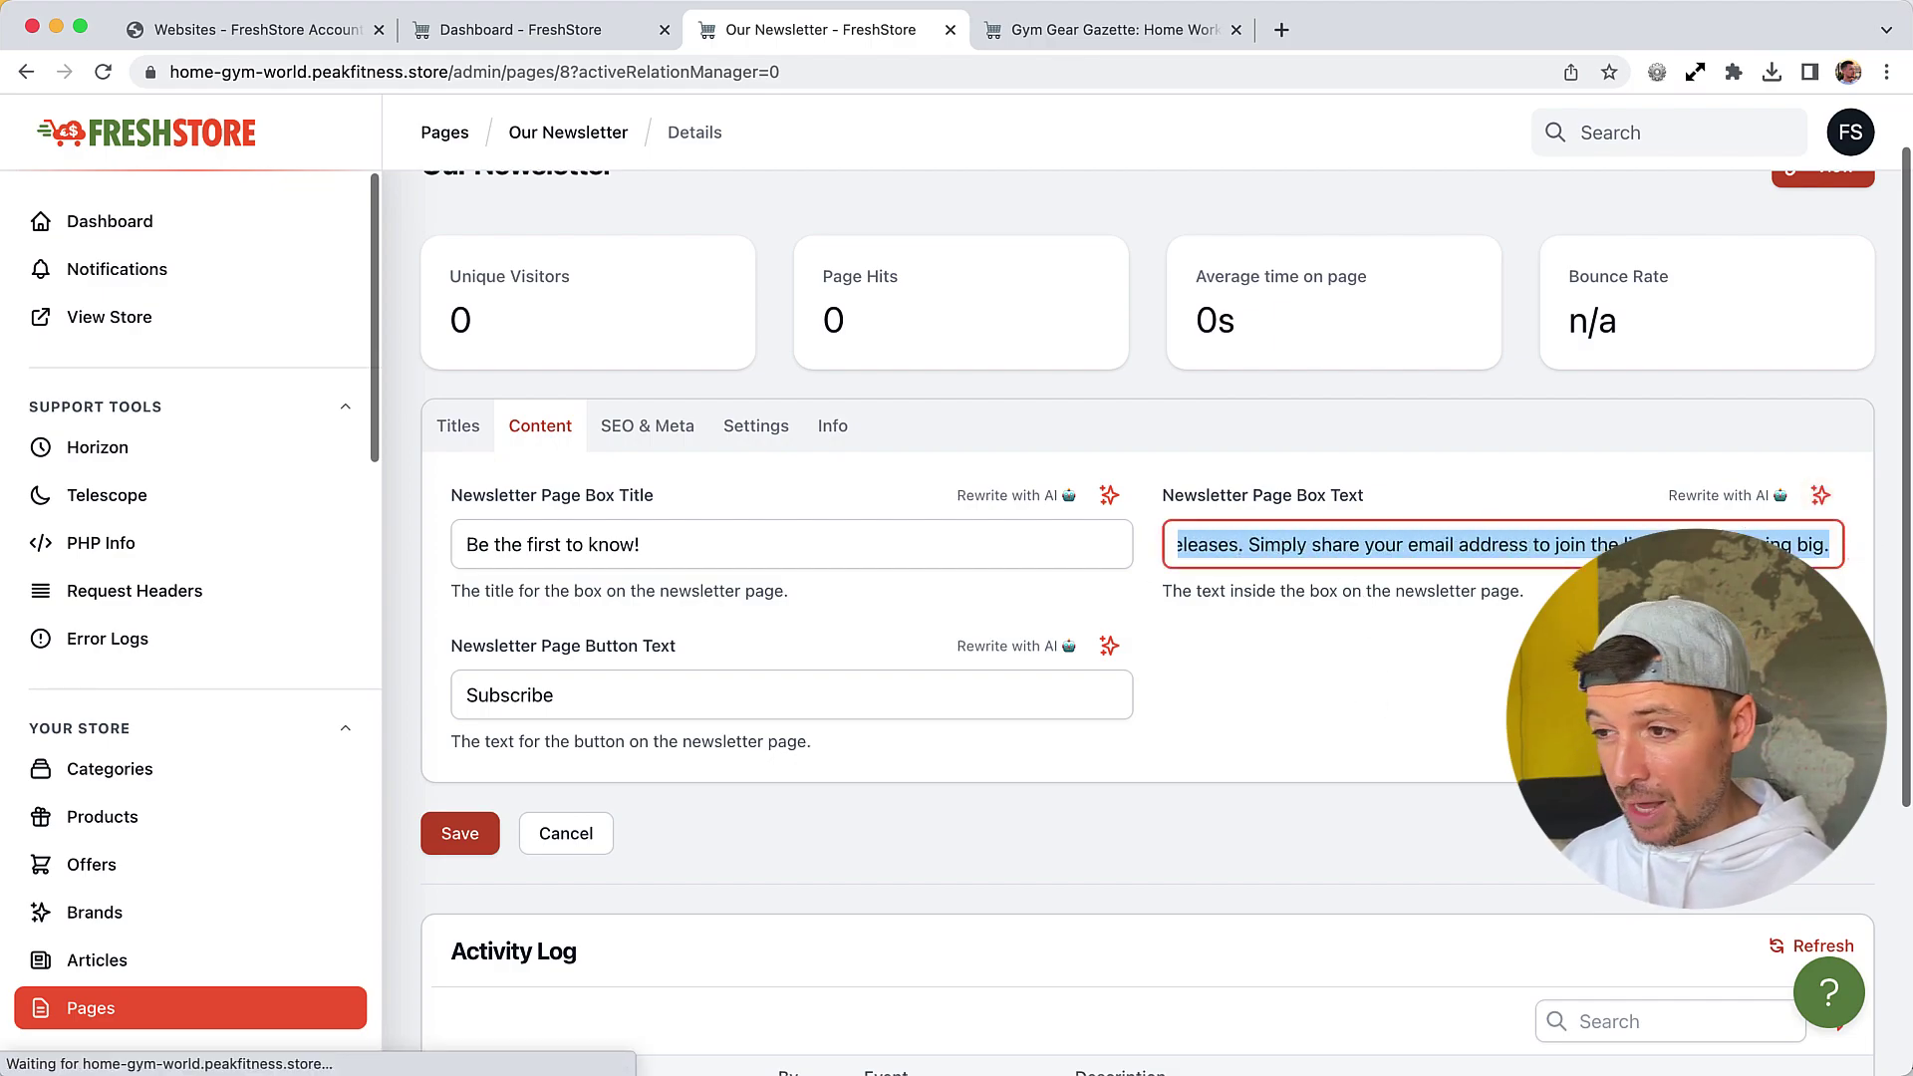
pyautogui.hotkey('ctrl', 'Tab')
pyautogui.click(1403, 642)
pyautogui.press('super+r')
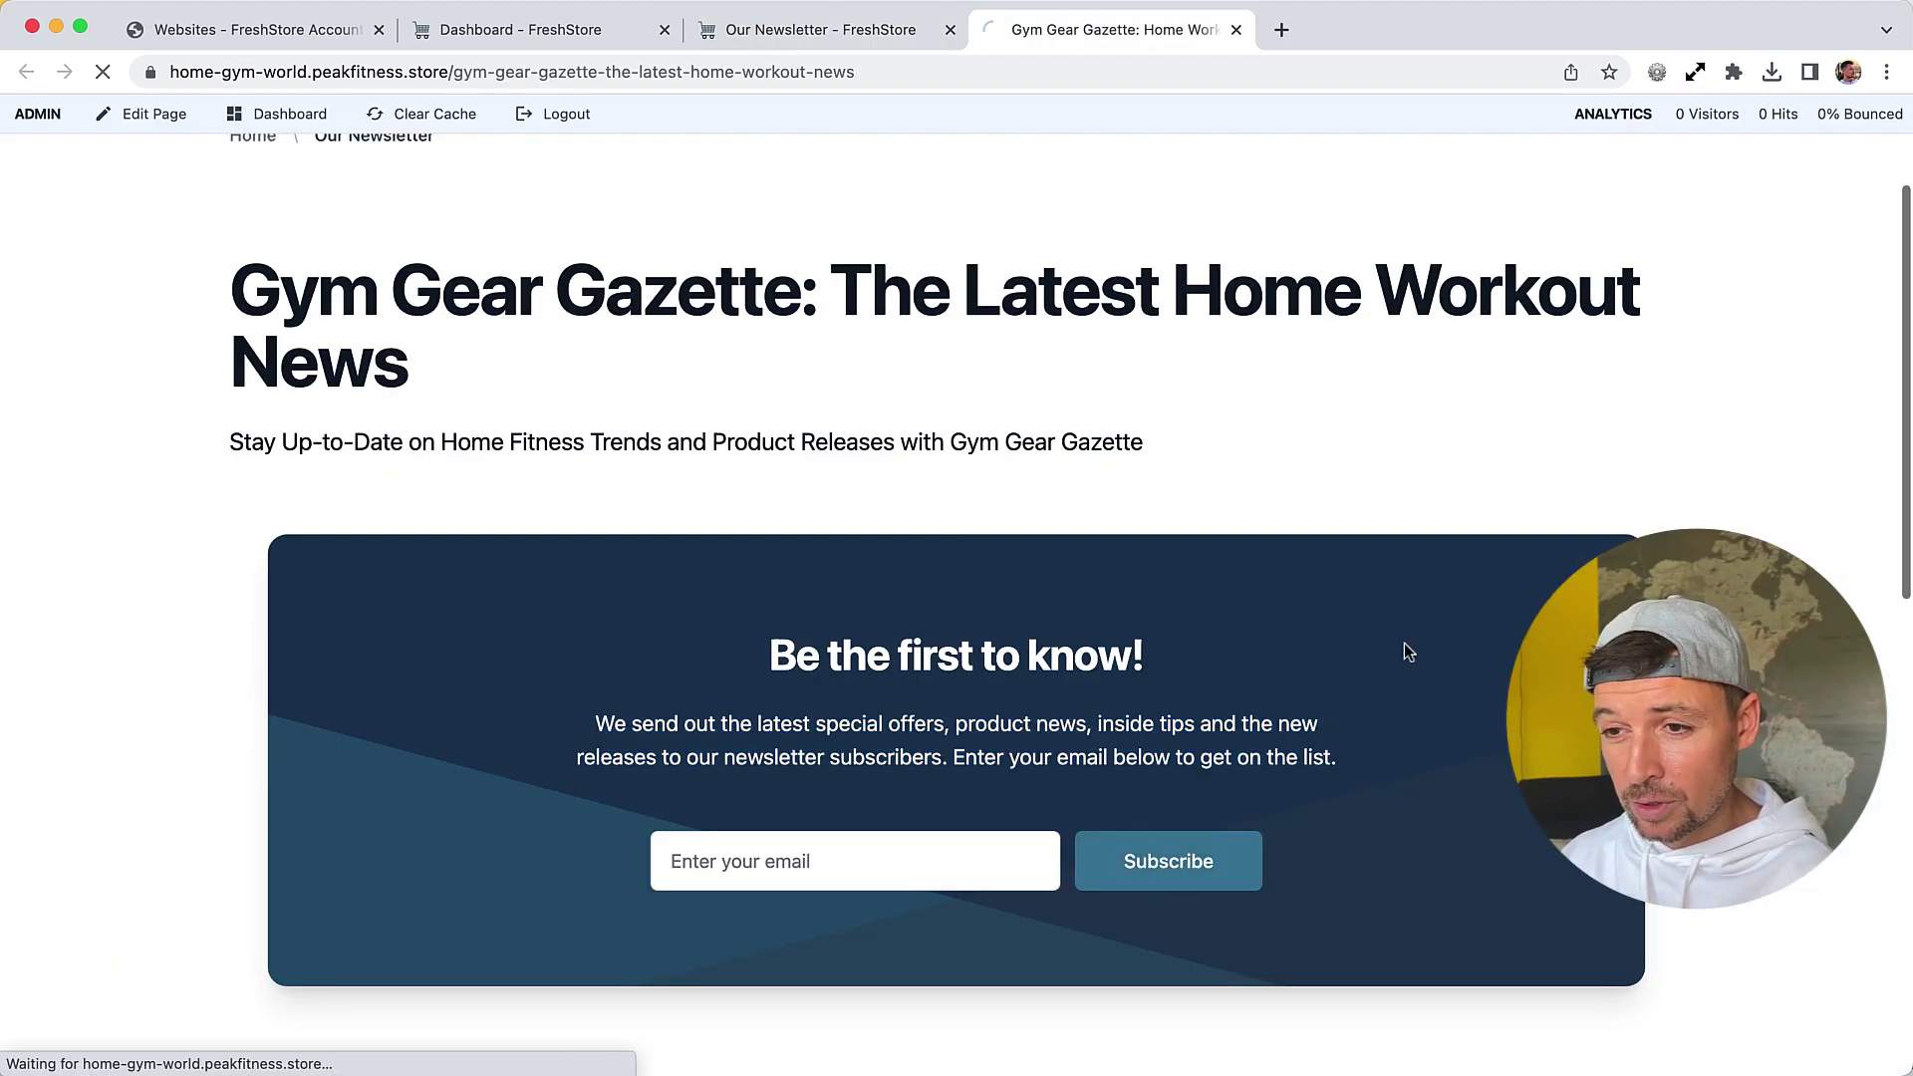
pyautogui.scroll(-2, 1391, 650)
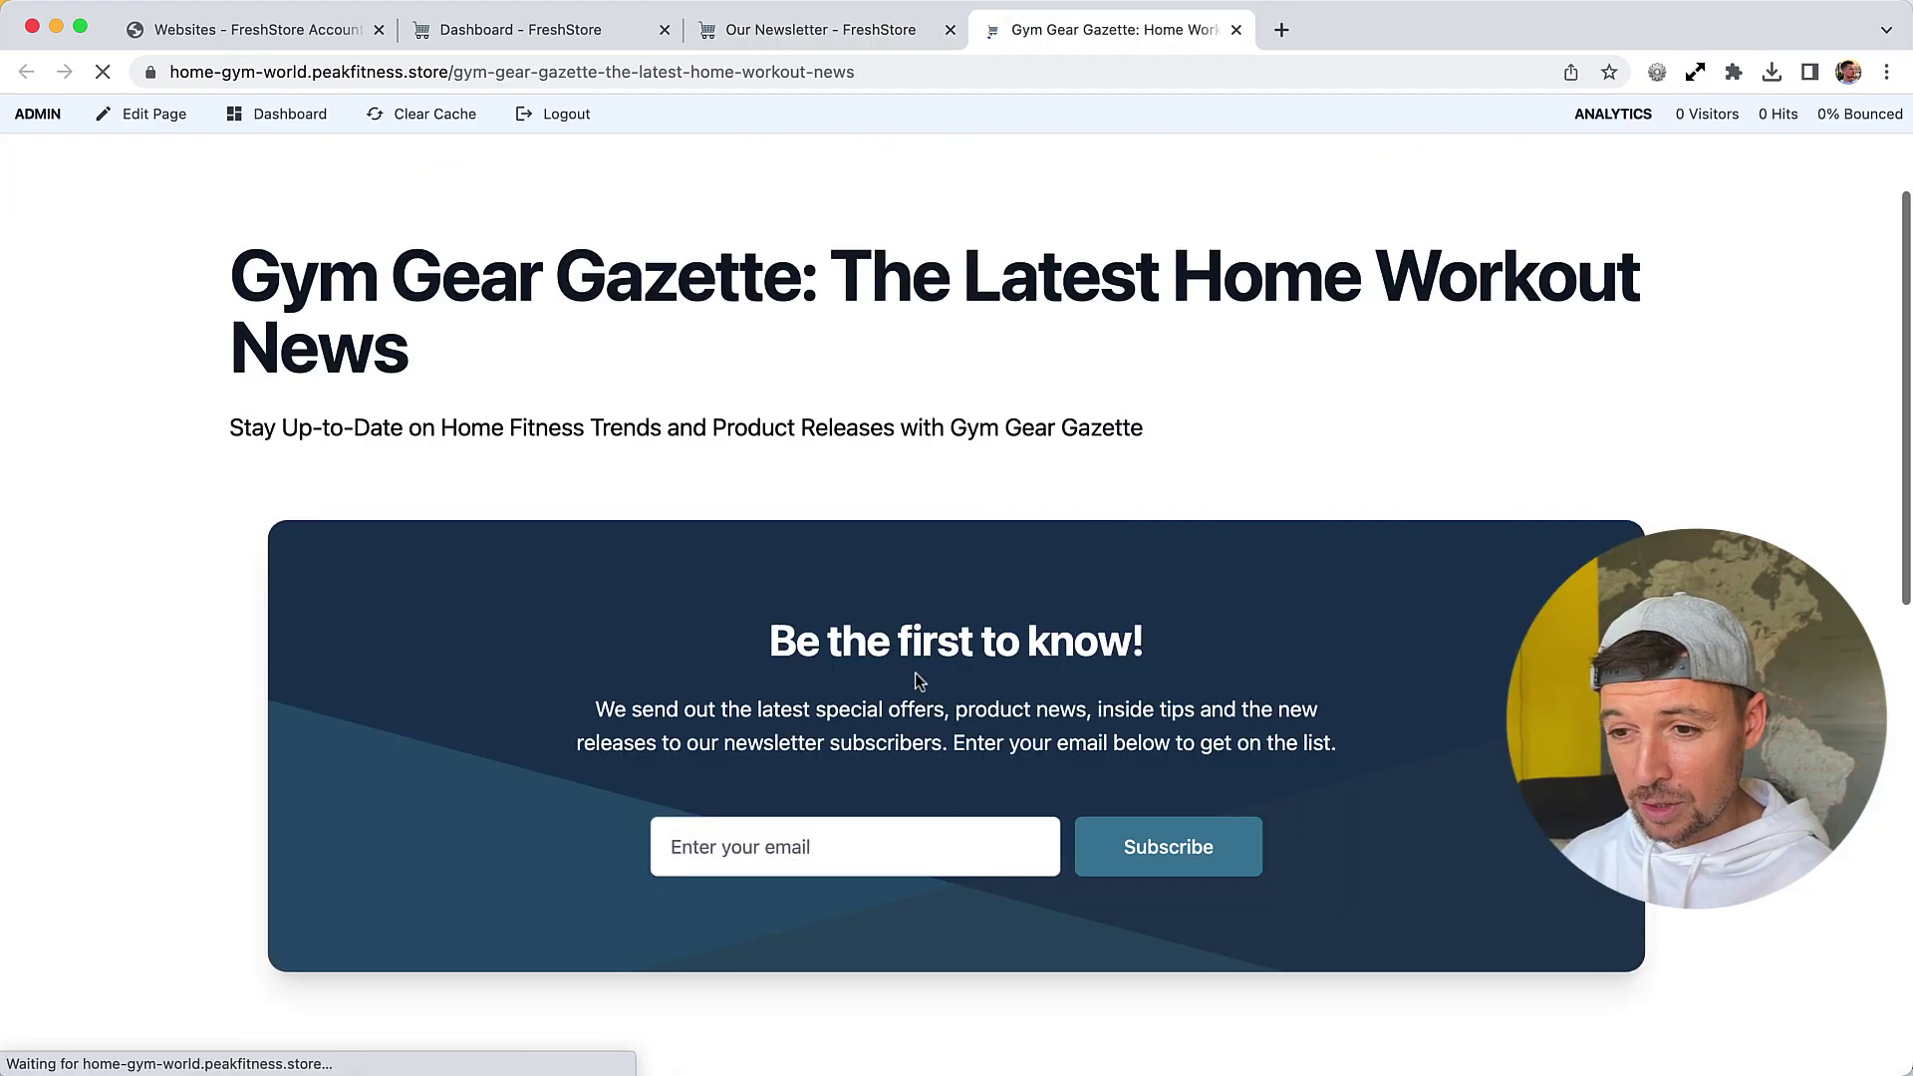
pyautogui.tripleClick(903, 648)
pyautogui.hotkey('ctrl', 'shift', 'Tab')
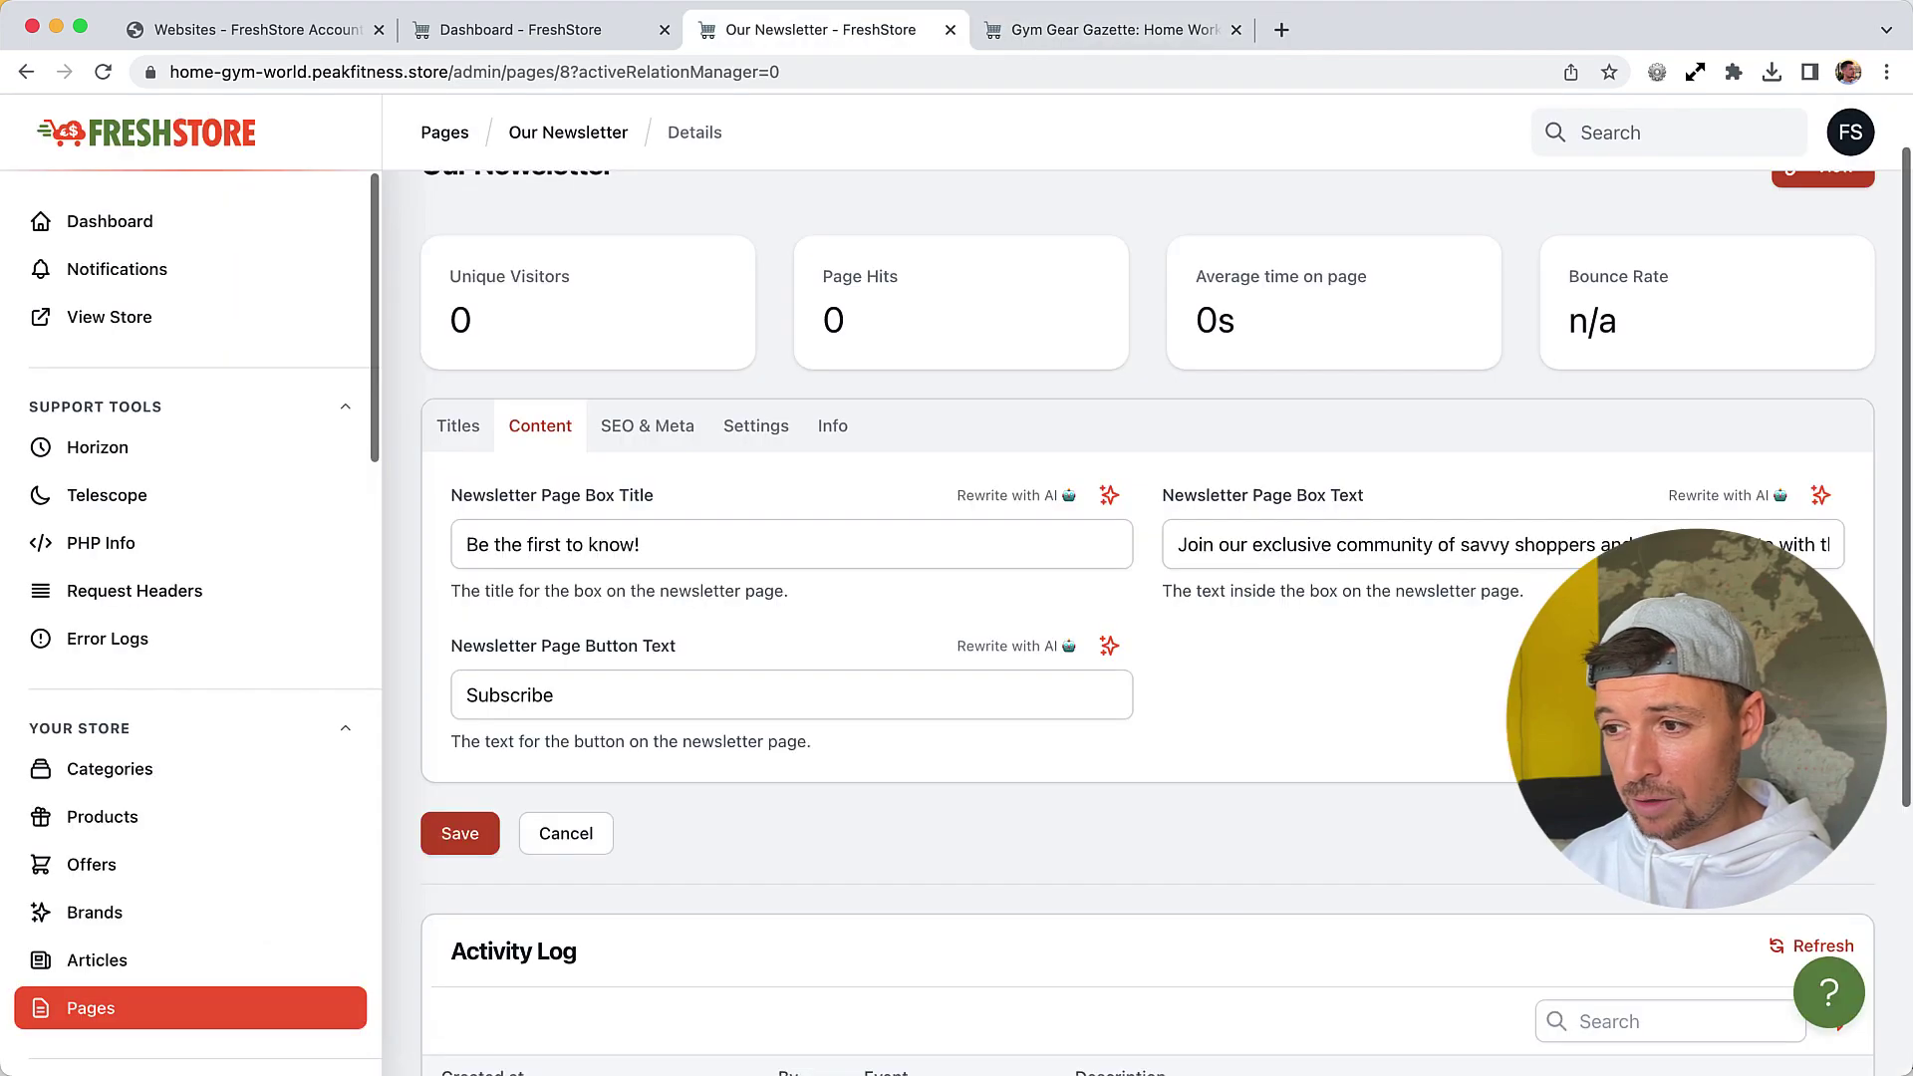
# Save the newsletter page changes and review the new title, subtitle and signup box text on the reloaded live page
pyautogui.hotkey('ctrl', 'Tab')
pyautogui.scroll(2, 1360, 607)
pyautogui.scroll(-10, 1360, 607)
pyautogui.scroll(10, 1360, 607)
pyautogui.scroll(2, 1361, 607)
pyautogui.press('super+r')
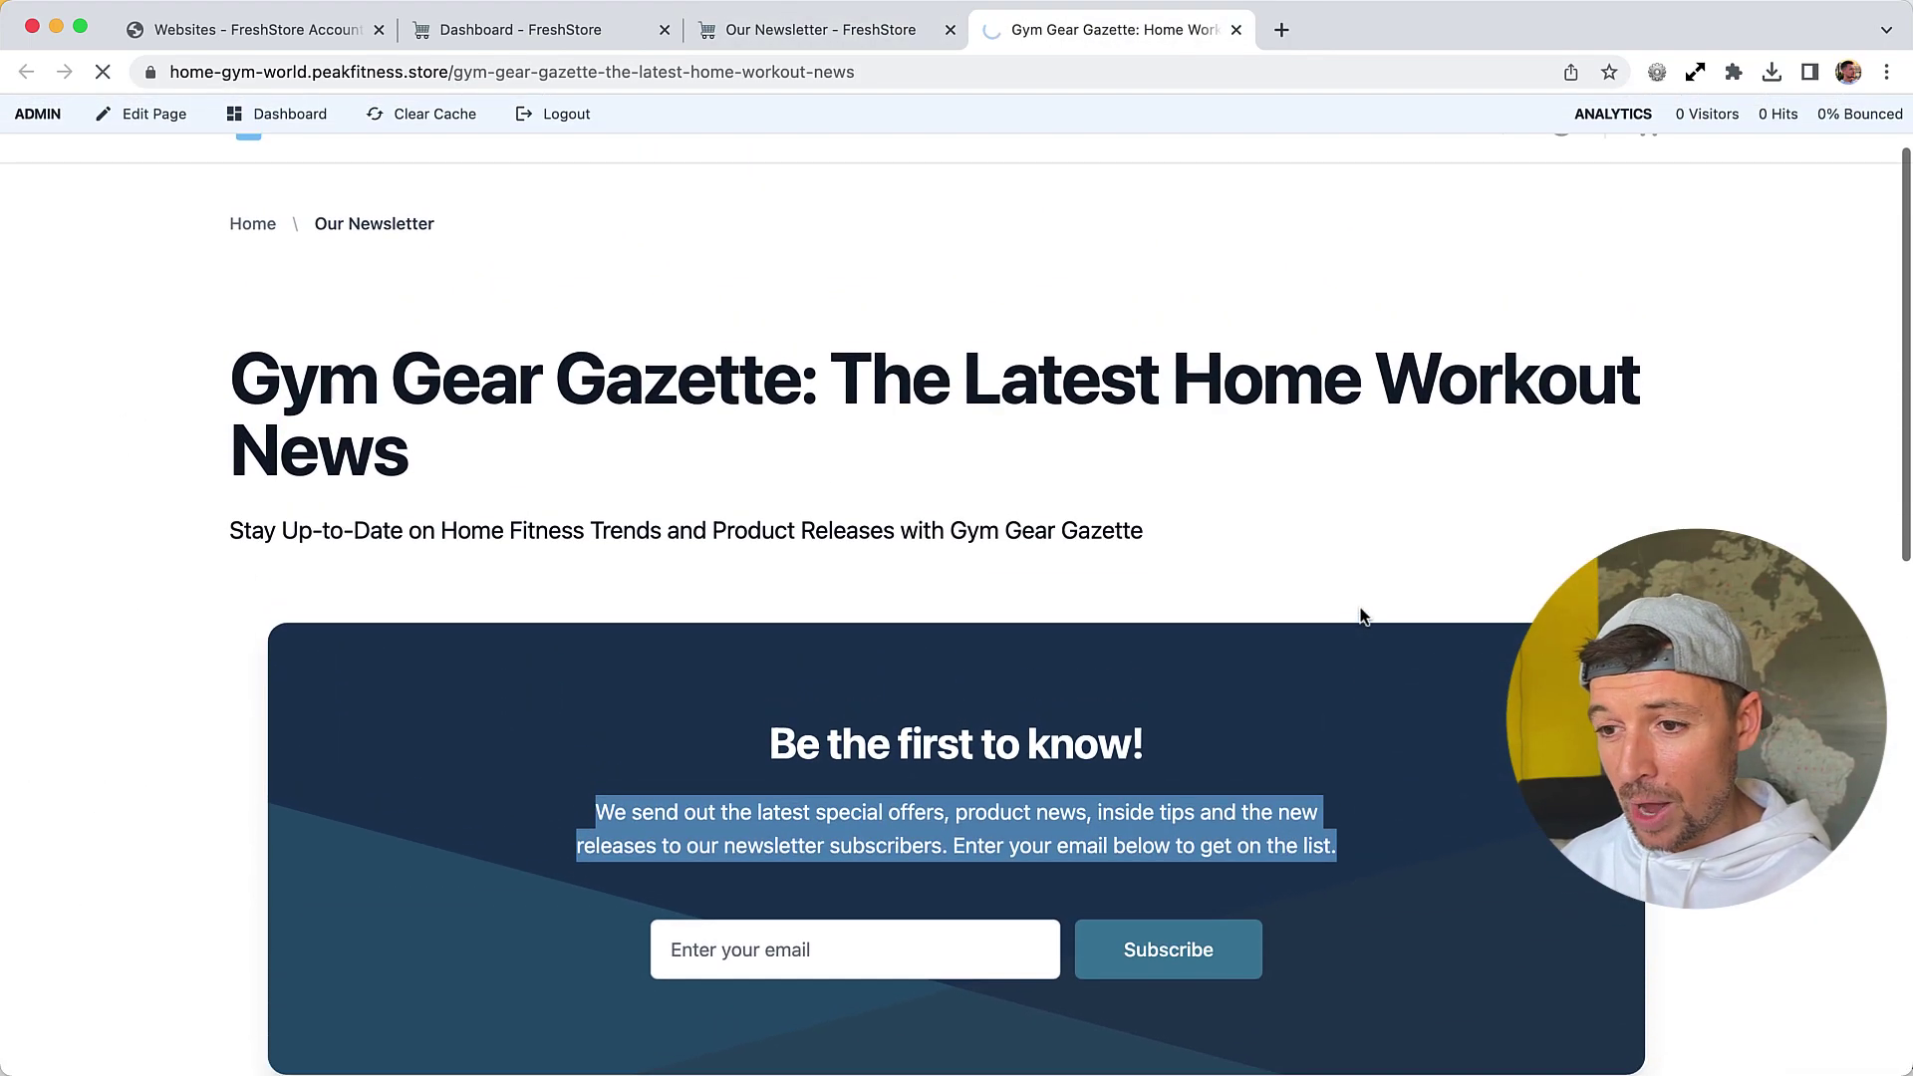
pyautogui.hotkey('ctrl', 'shift', 'Tab')
pyautogui.click(460, 833)
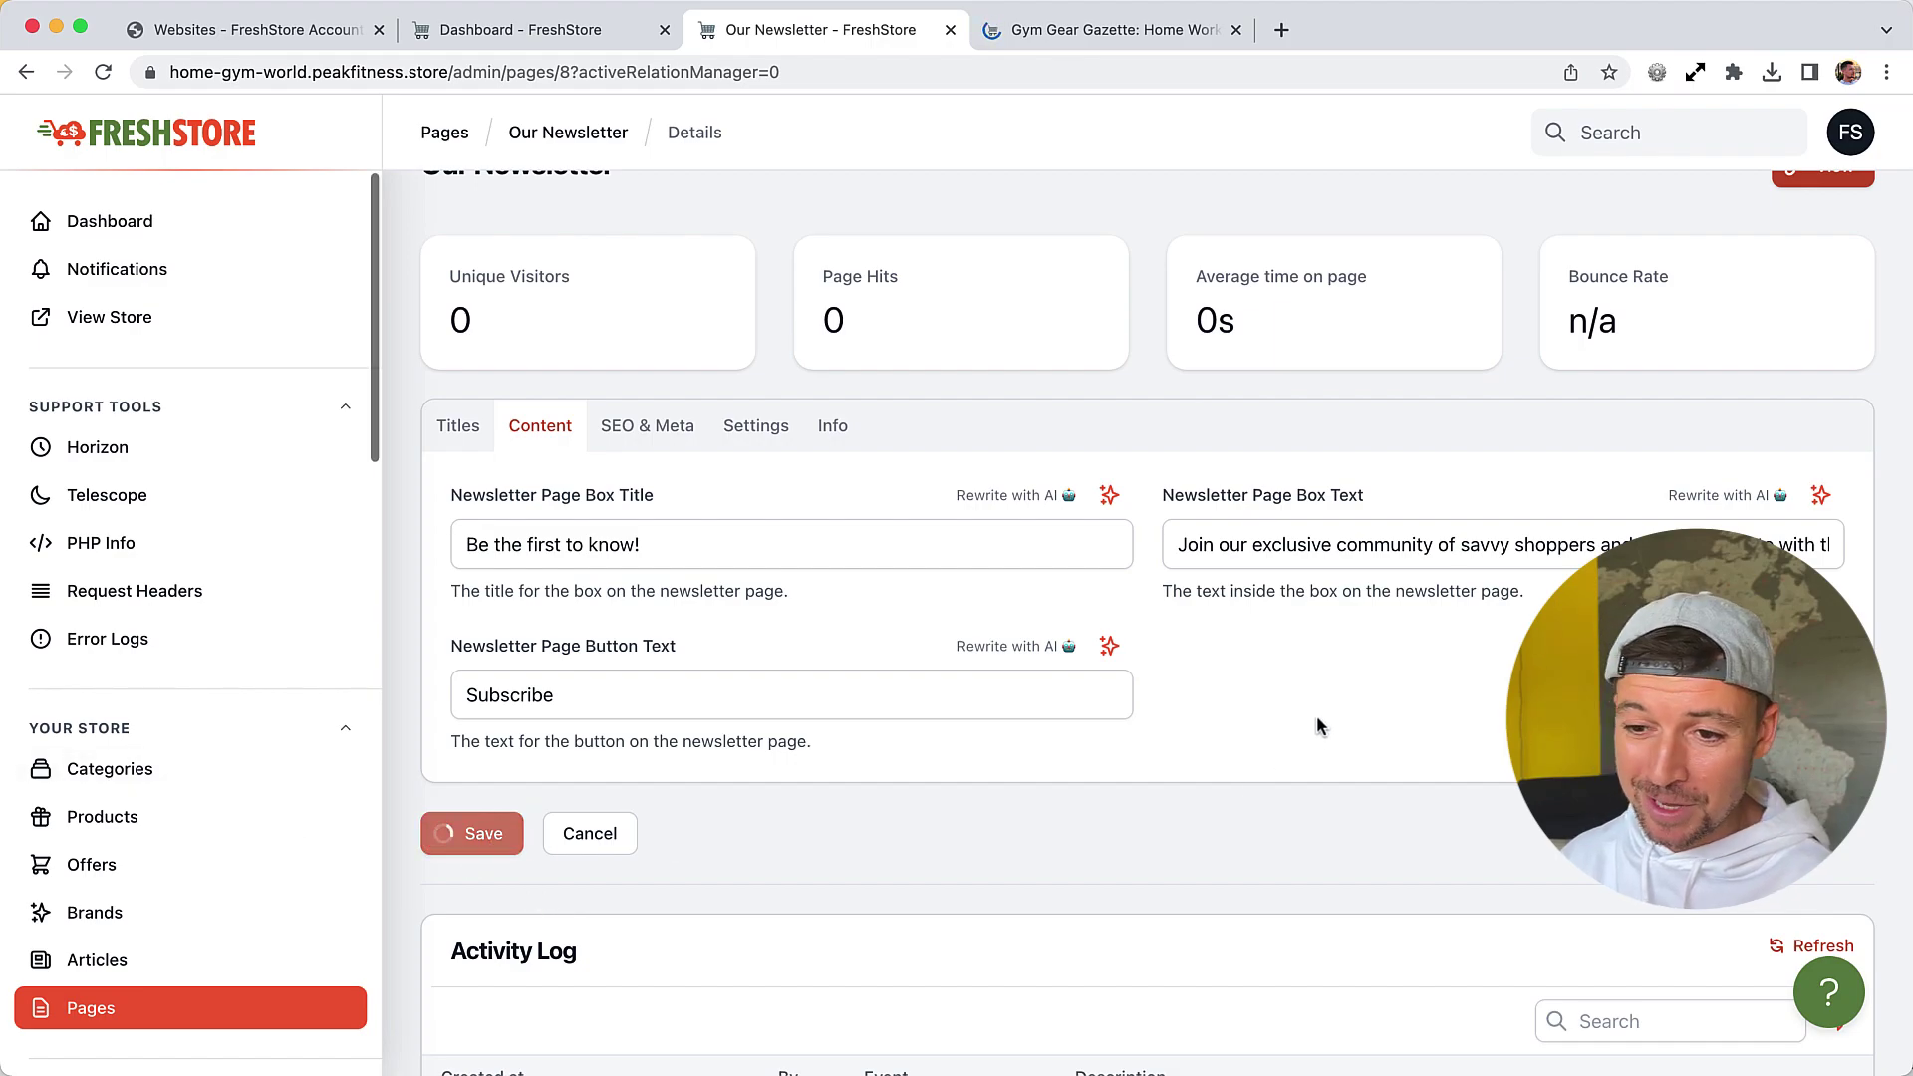
pyautogui.hotkey('ctrl', 'Tab')
pyautogui.scroll(-3, 1320, 725)
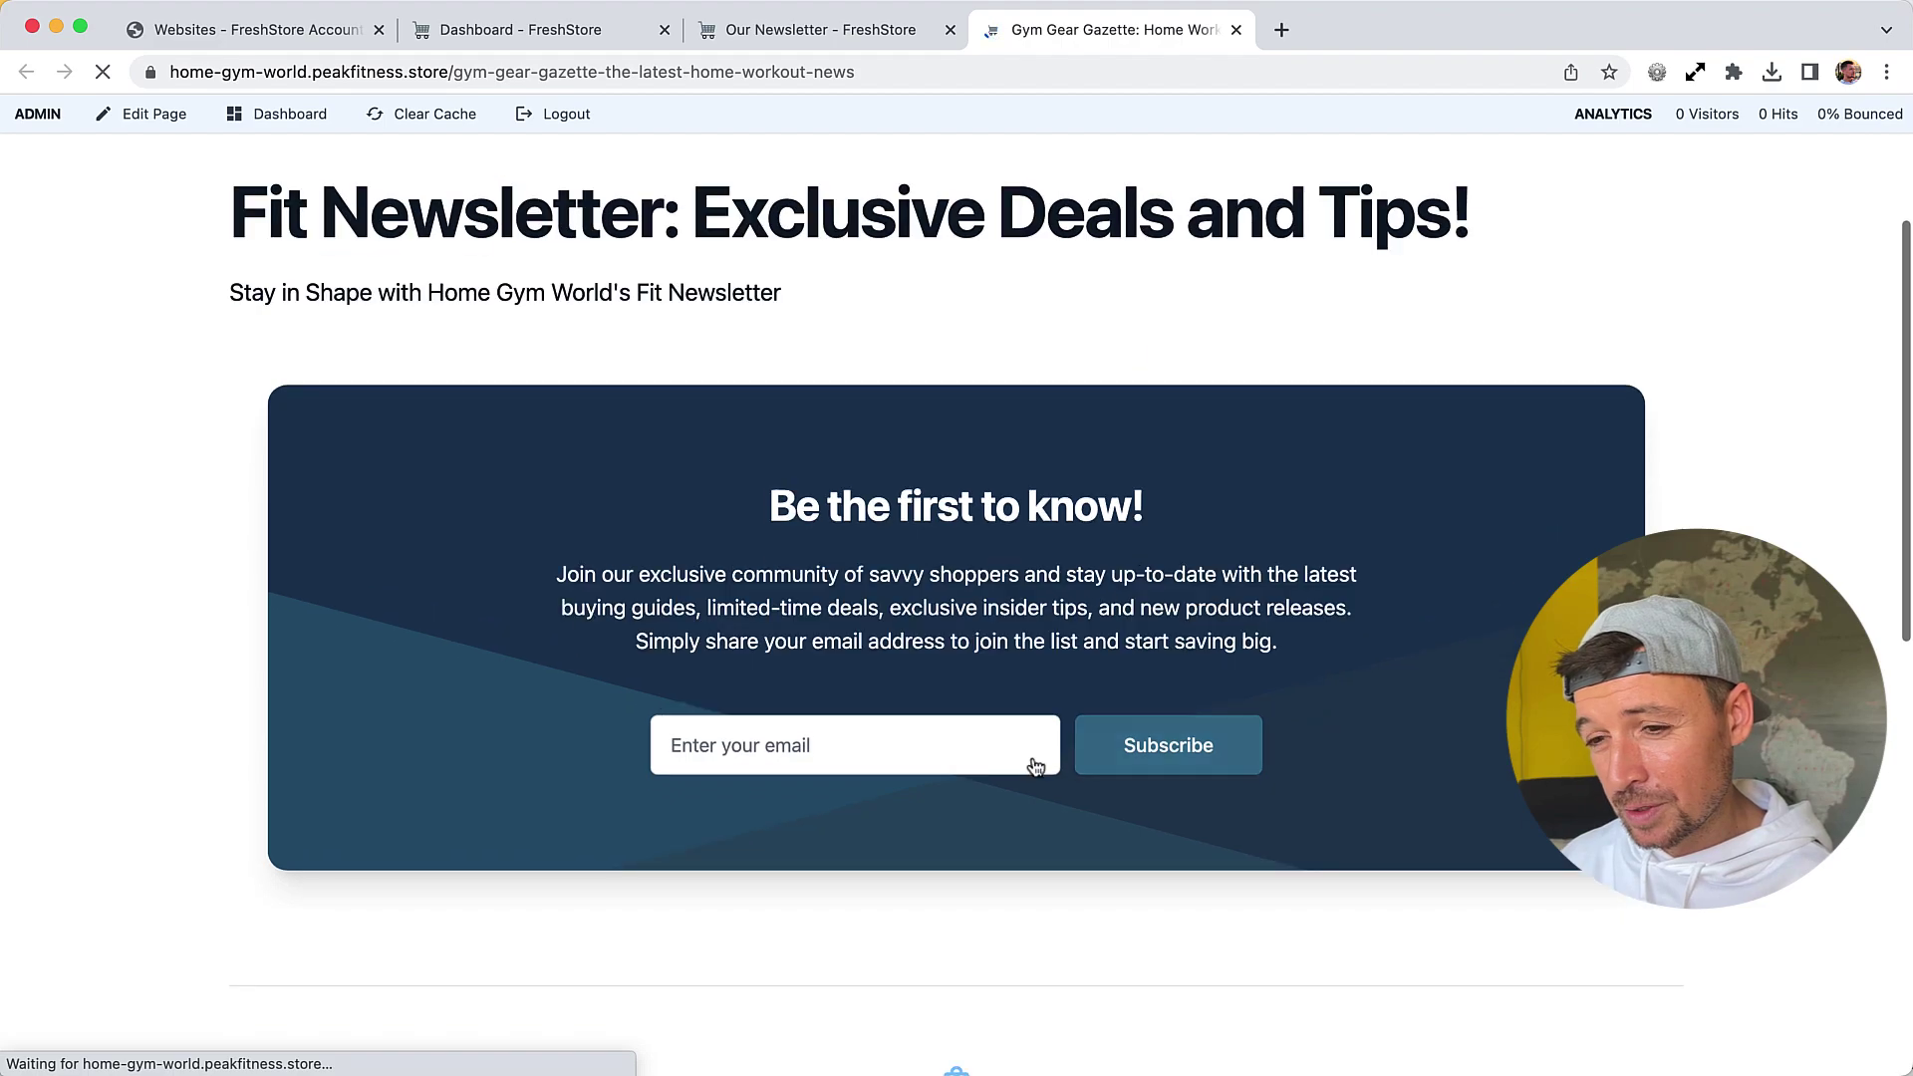
pyautogui.tripleClick(807, 602)
pyautogui.click(1286, 578)
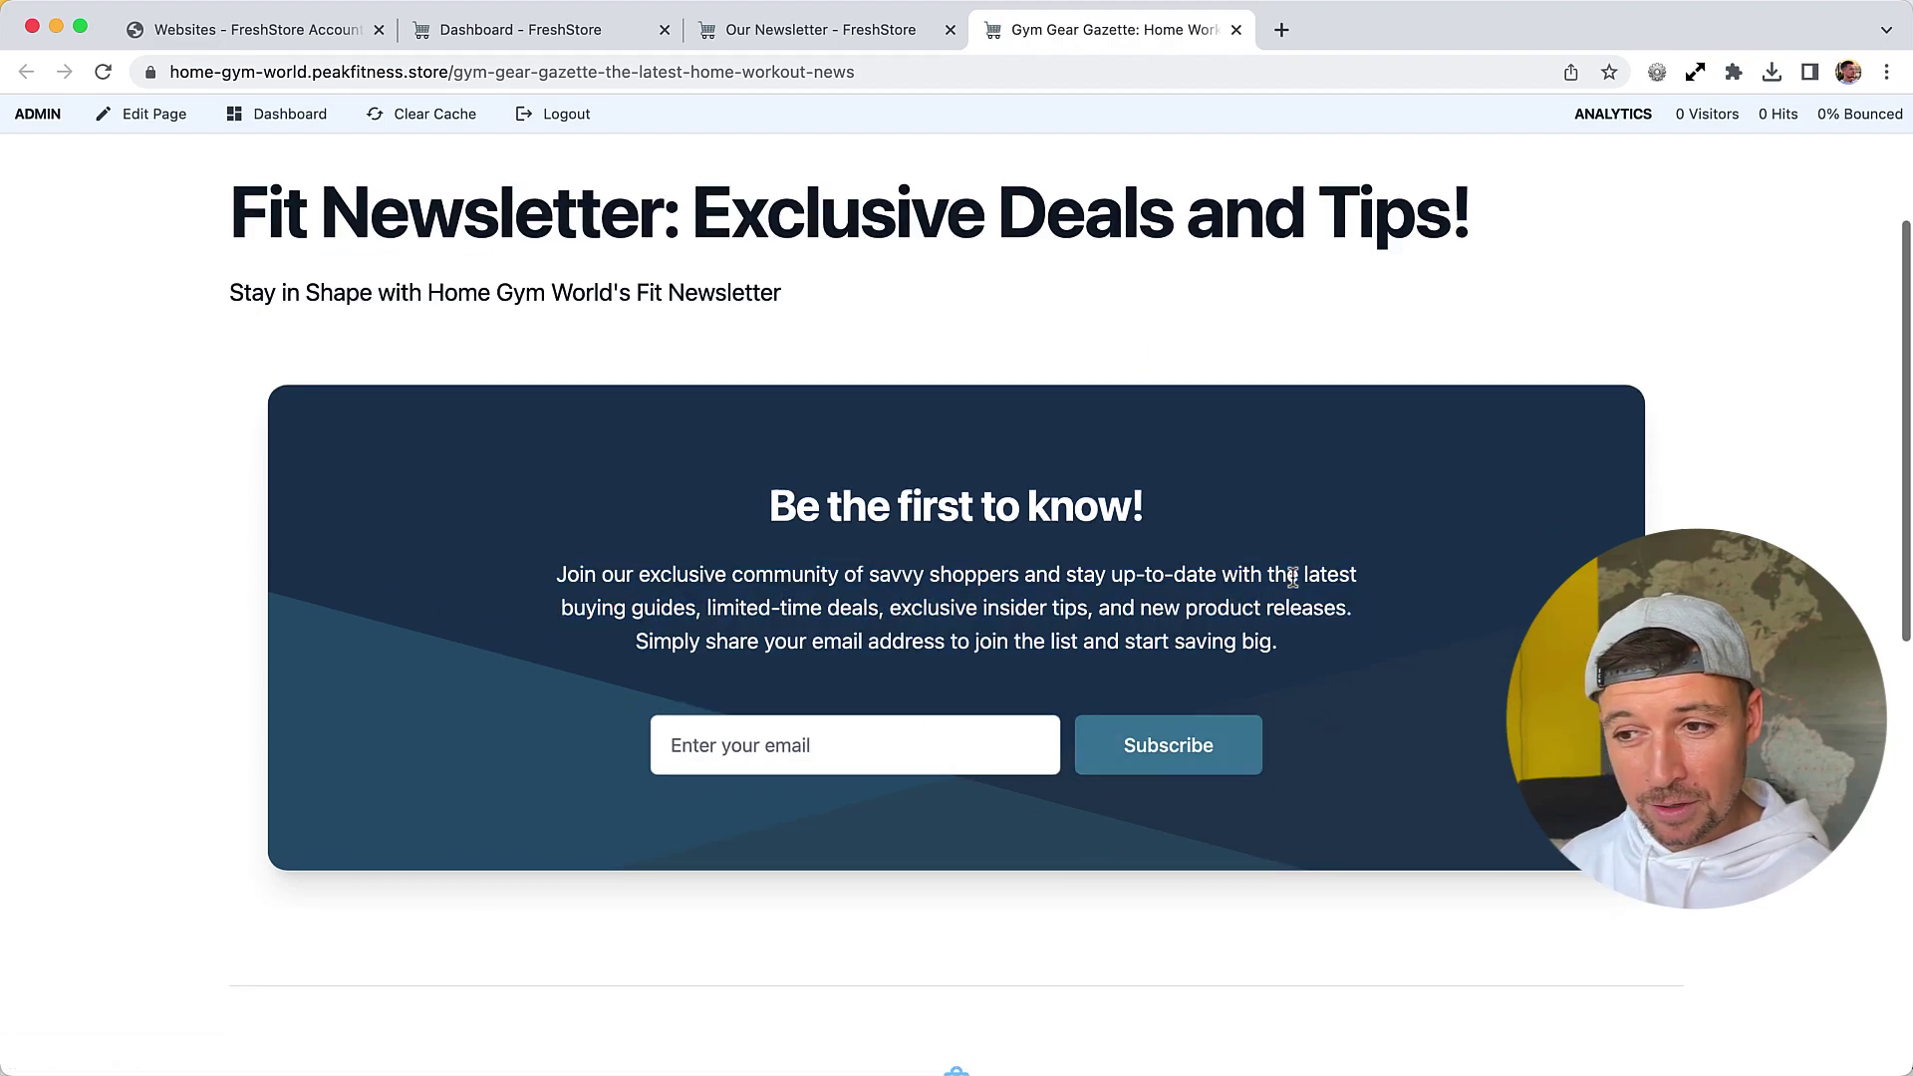
# Open the newsletter page's SEO and meta settings and compare the slug with the live page's URL
pyautogui.hotkey('ctrl', 'shift', 'Tab')
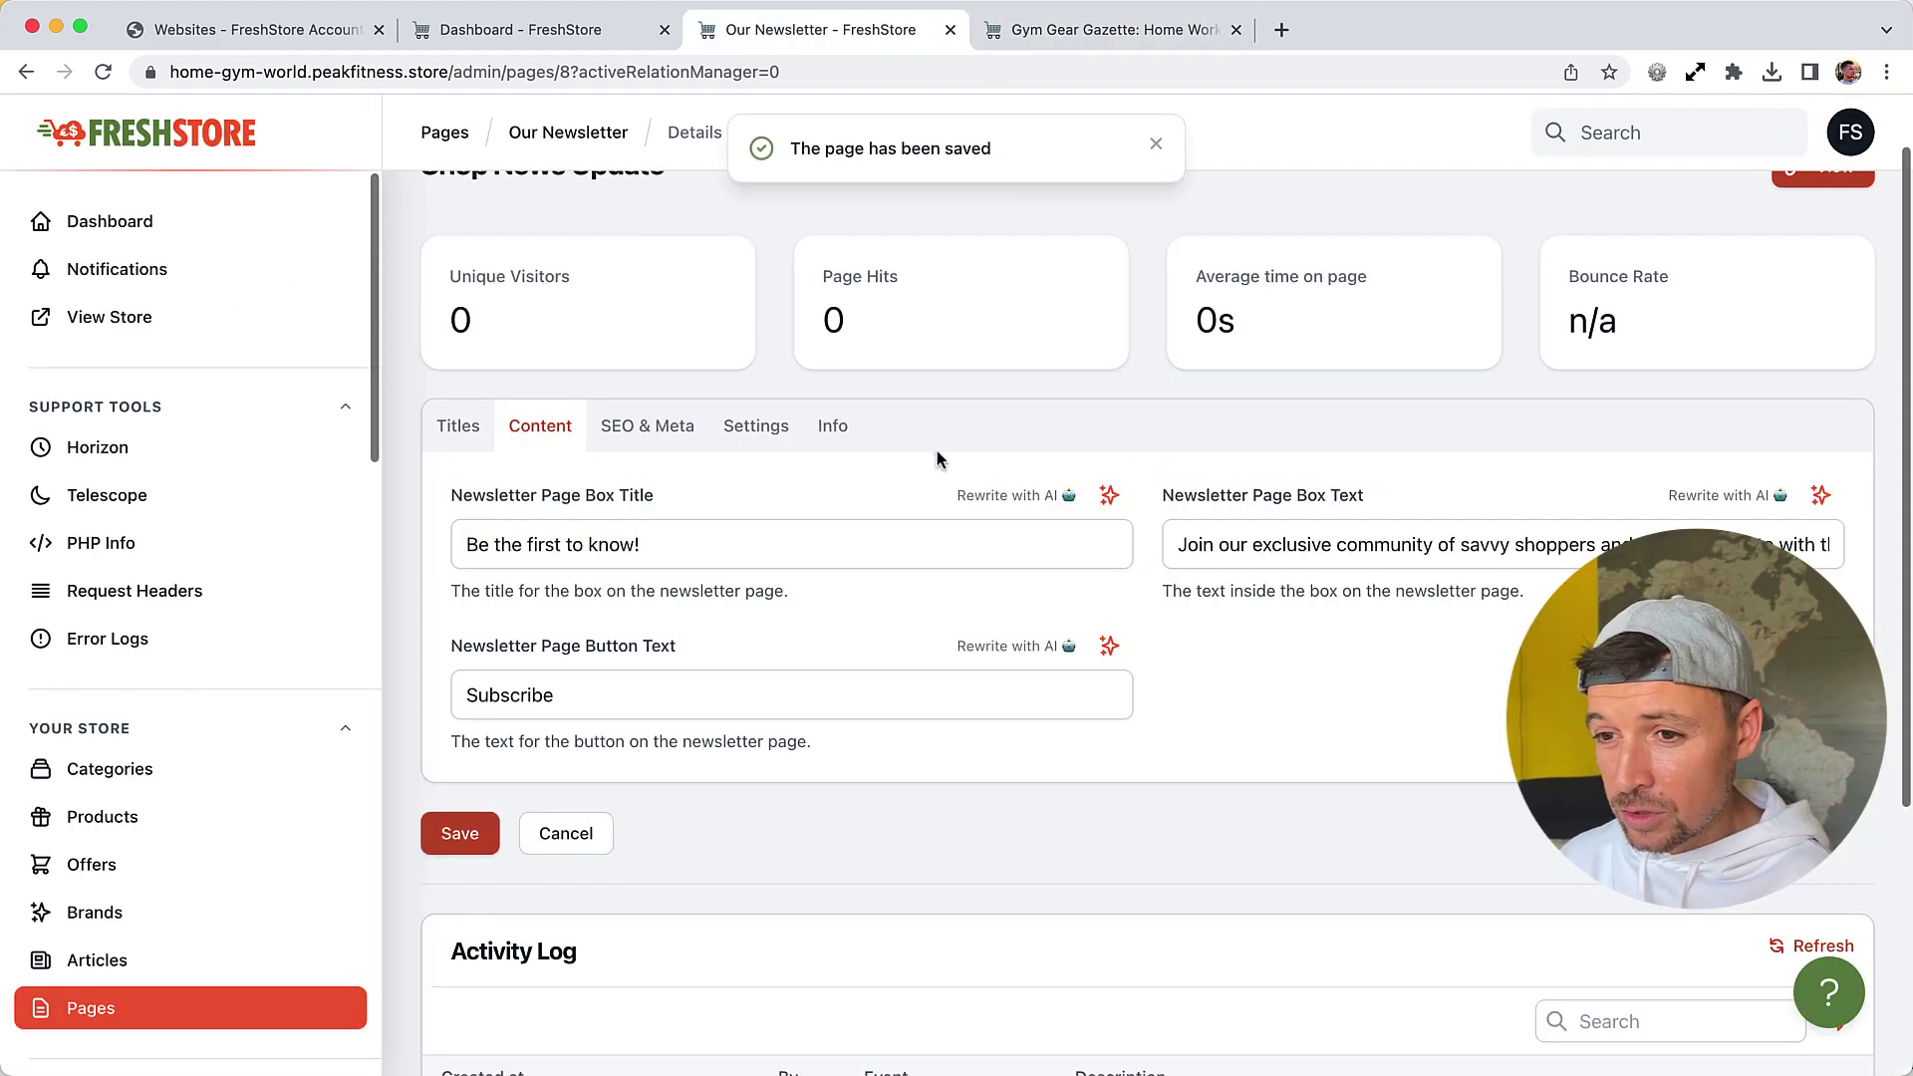
pyautogui.click(673, 439)
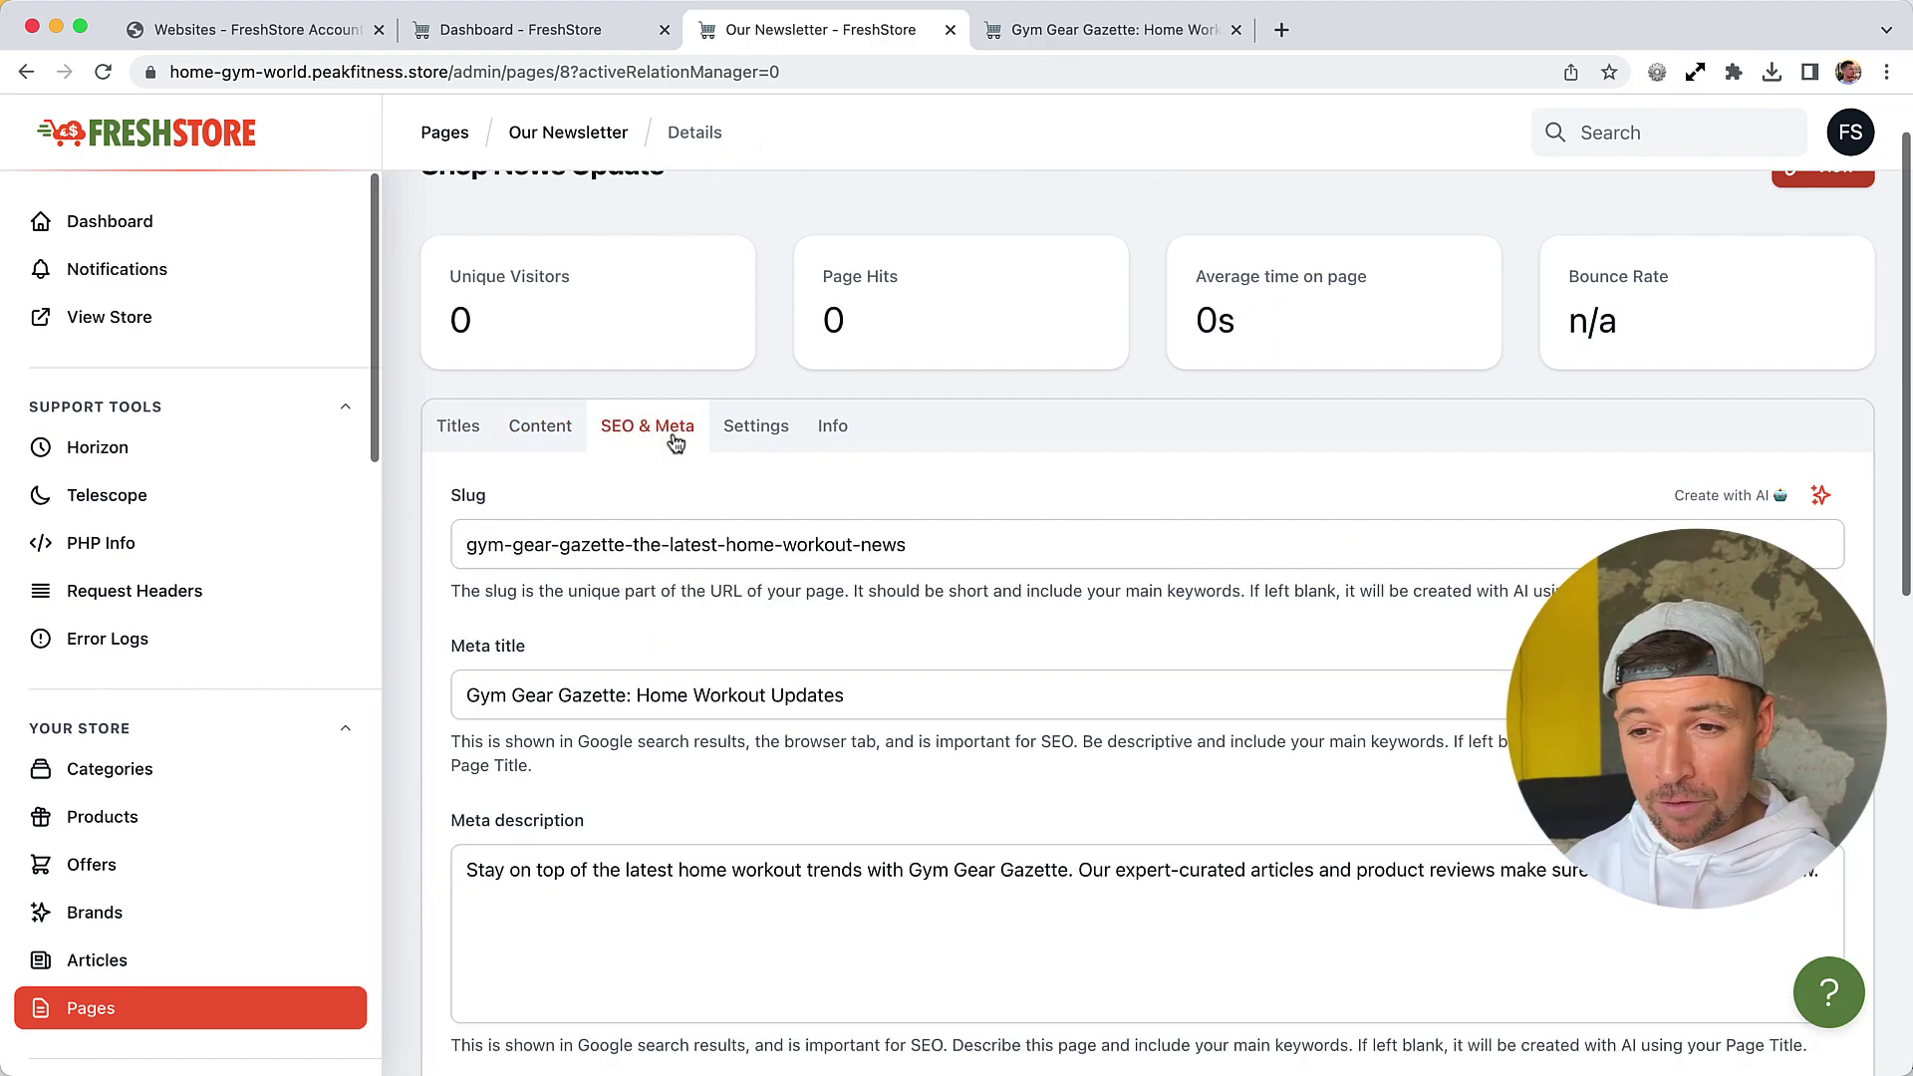
pyautogui.tripleClick(961, 538)
pyautogui.hotkey('ctrl', 'Tab')
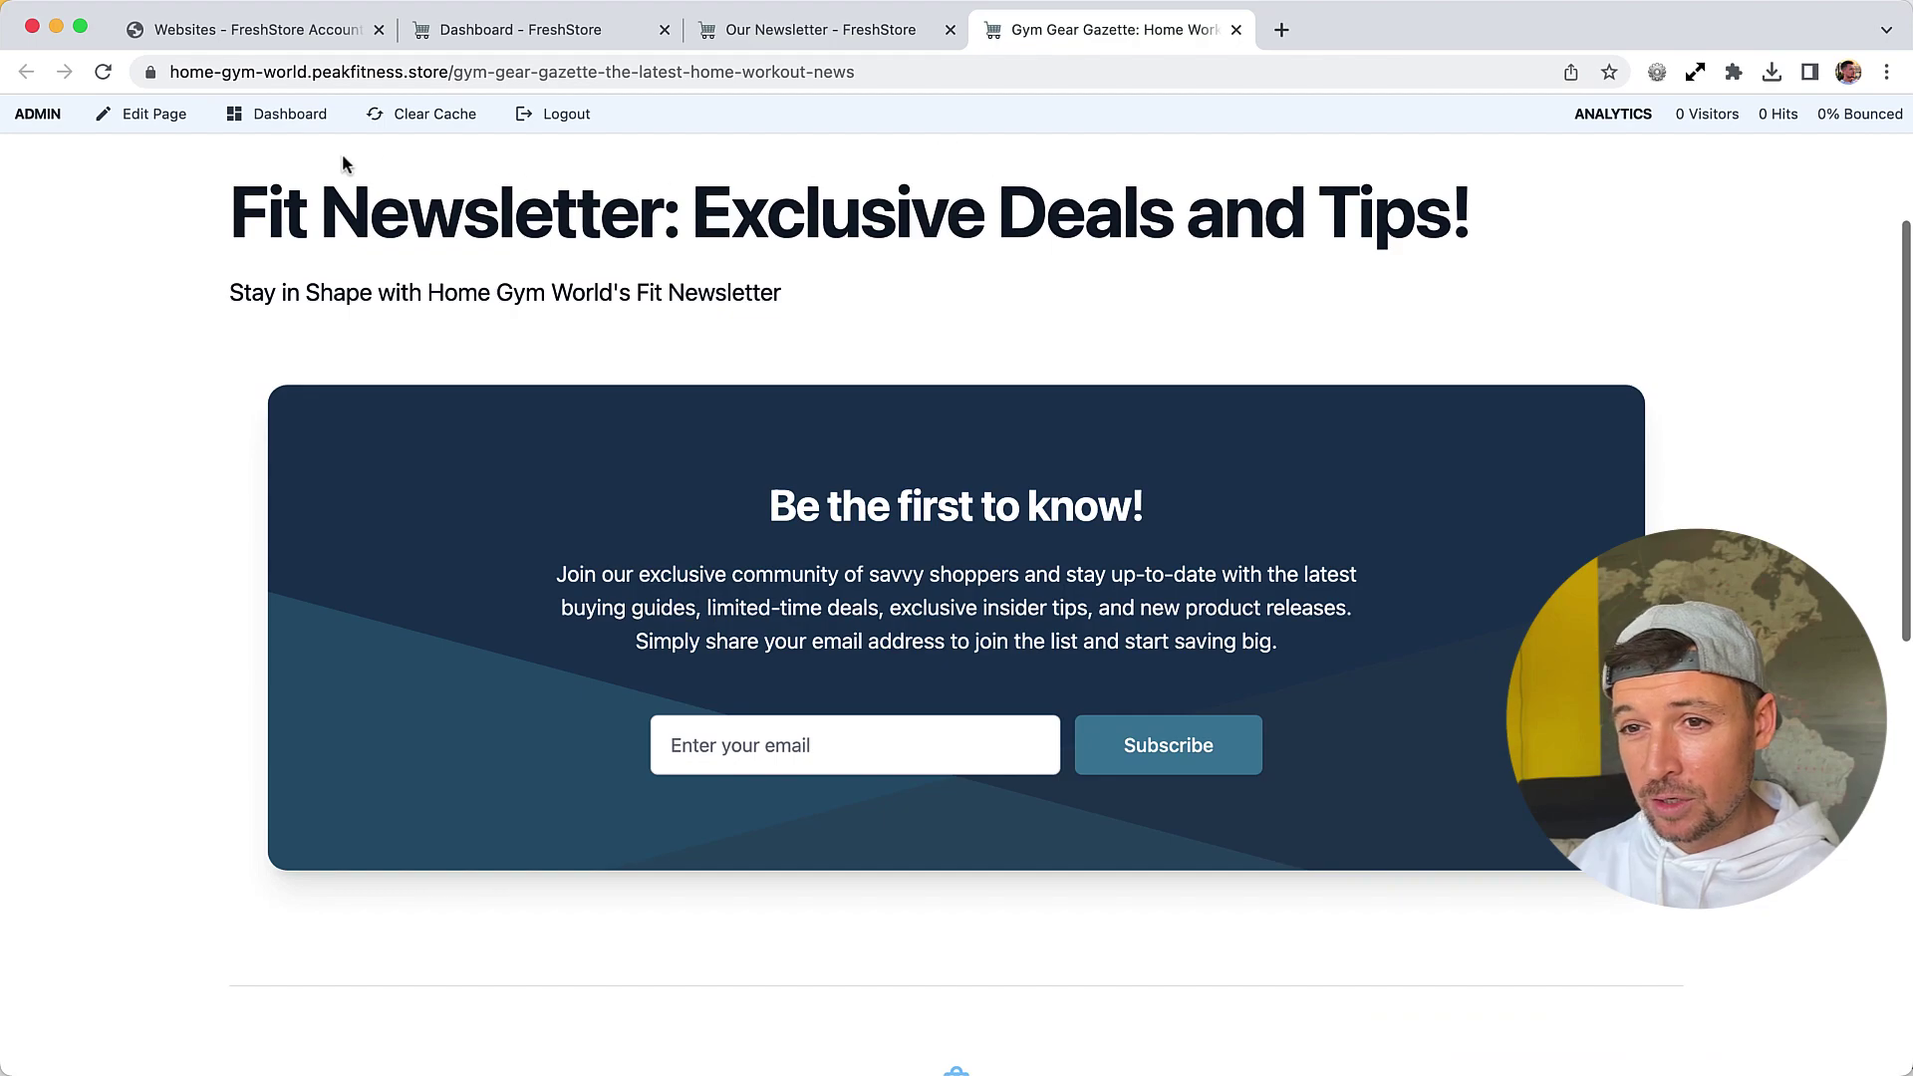
pyautogui.moveTo(453, 70); pyautogui.dragTo(1147, 100)
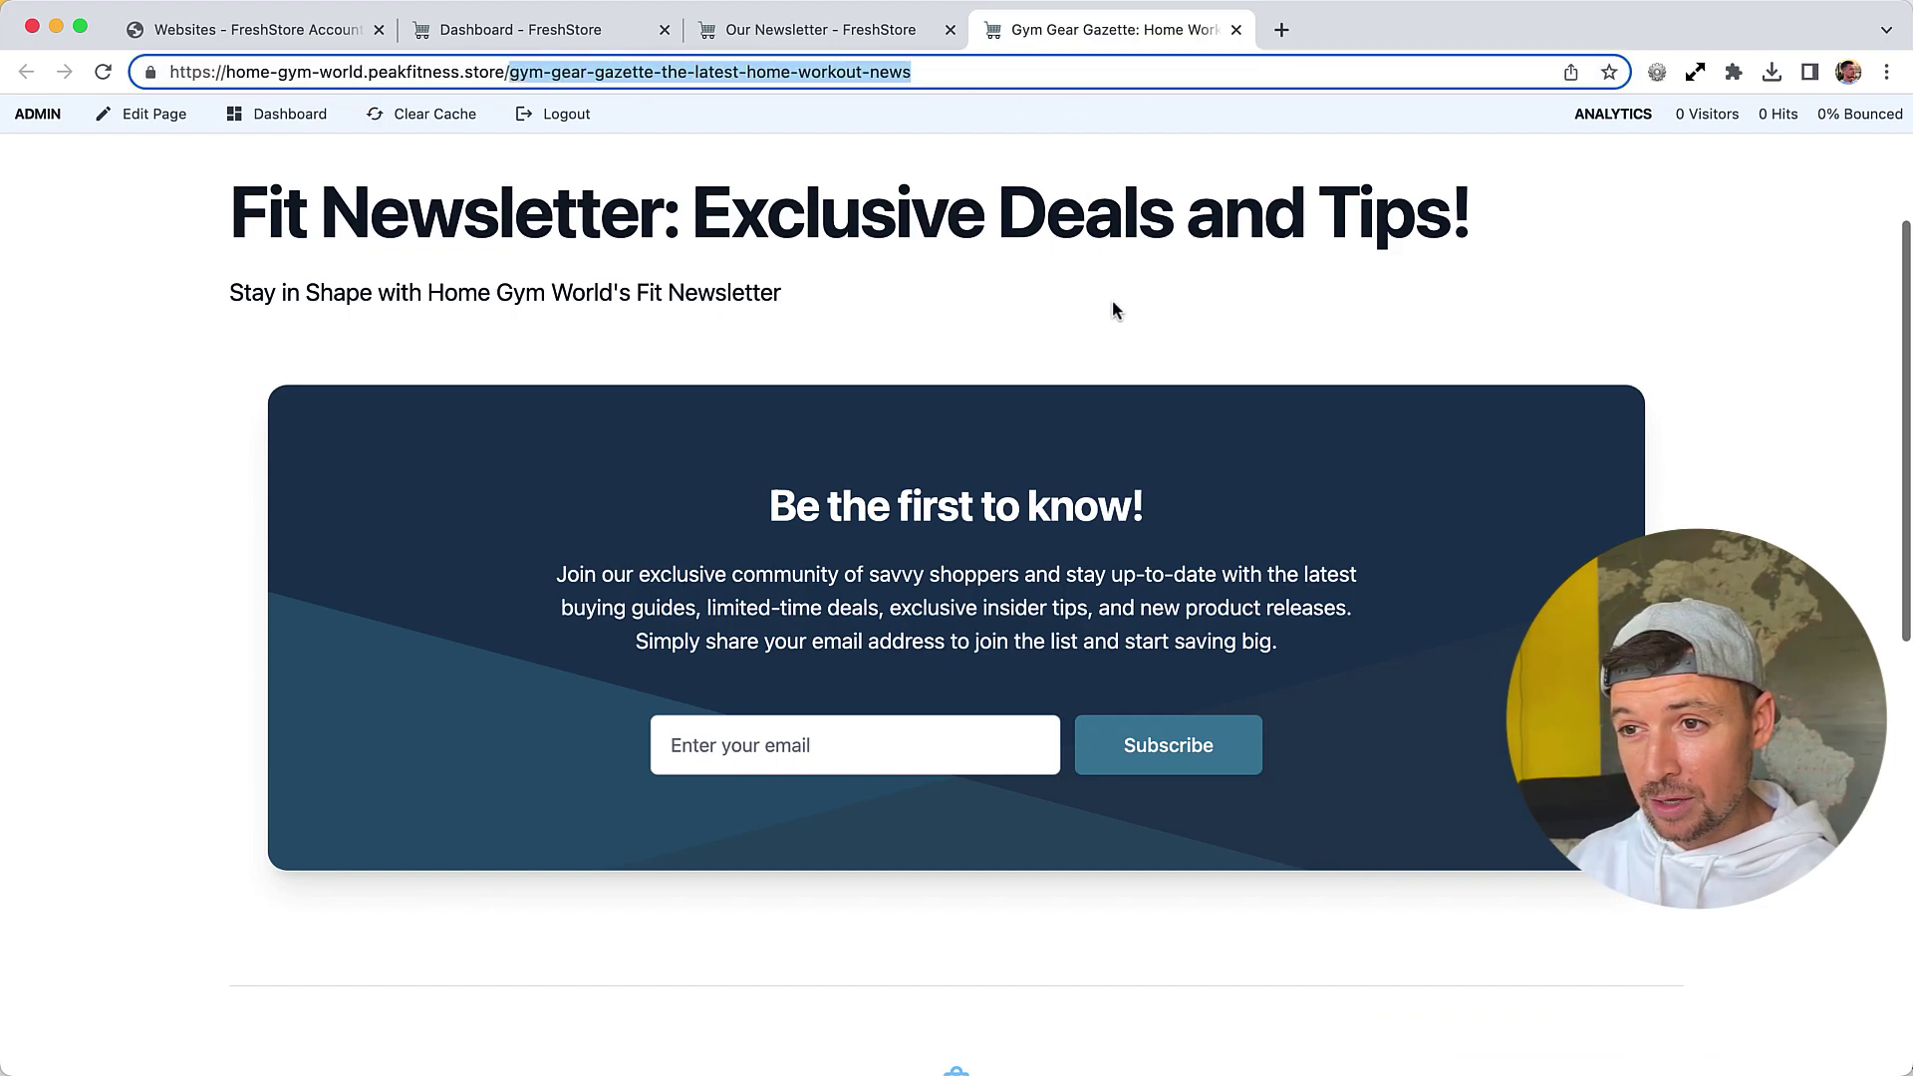
pyautogui.hotkey('ctrl', 'shift', 'Tab')
# Create a new meta title for the newsletter page with AI and look over its meta description and keywords
pyautogui.tripleClick(649, 695)
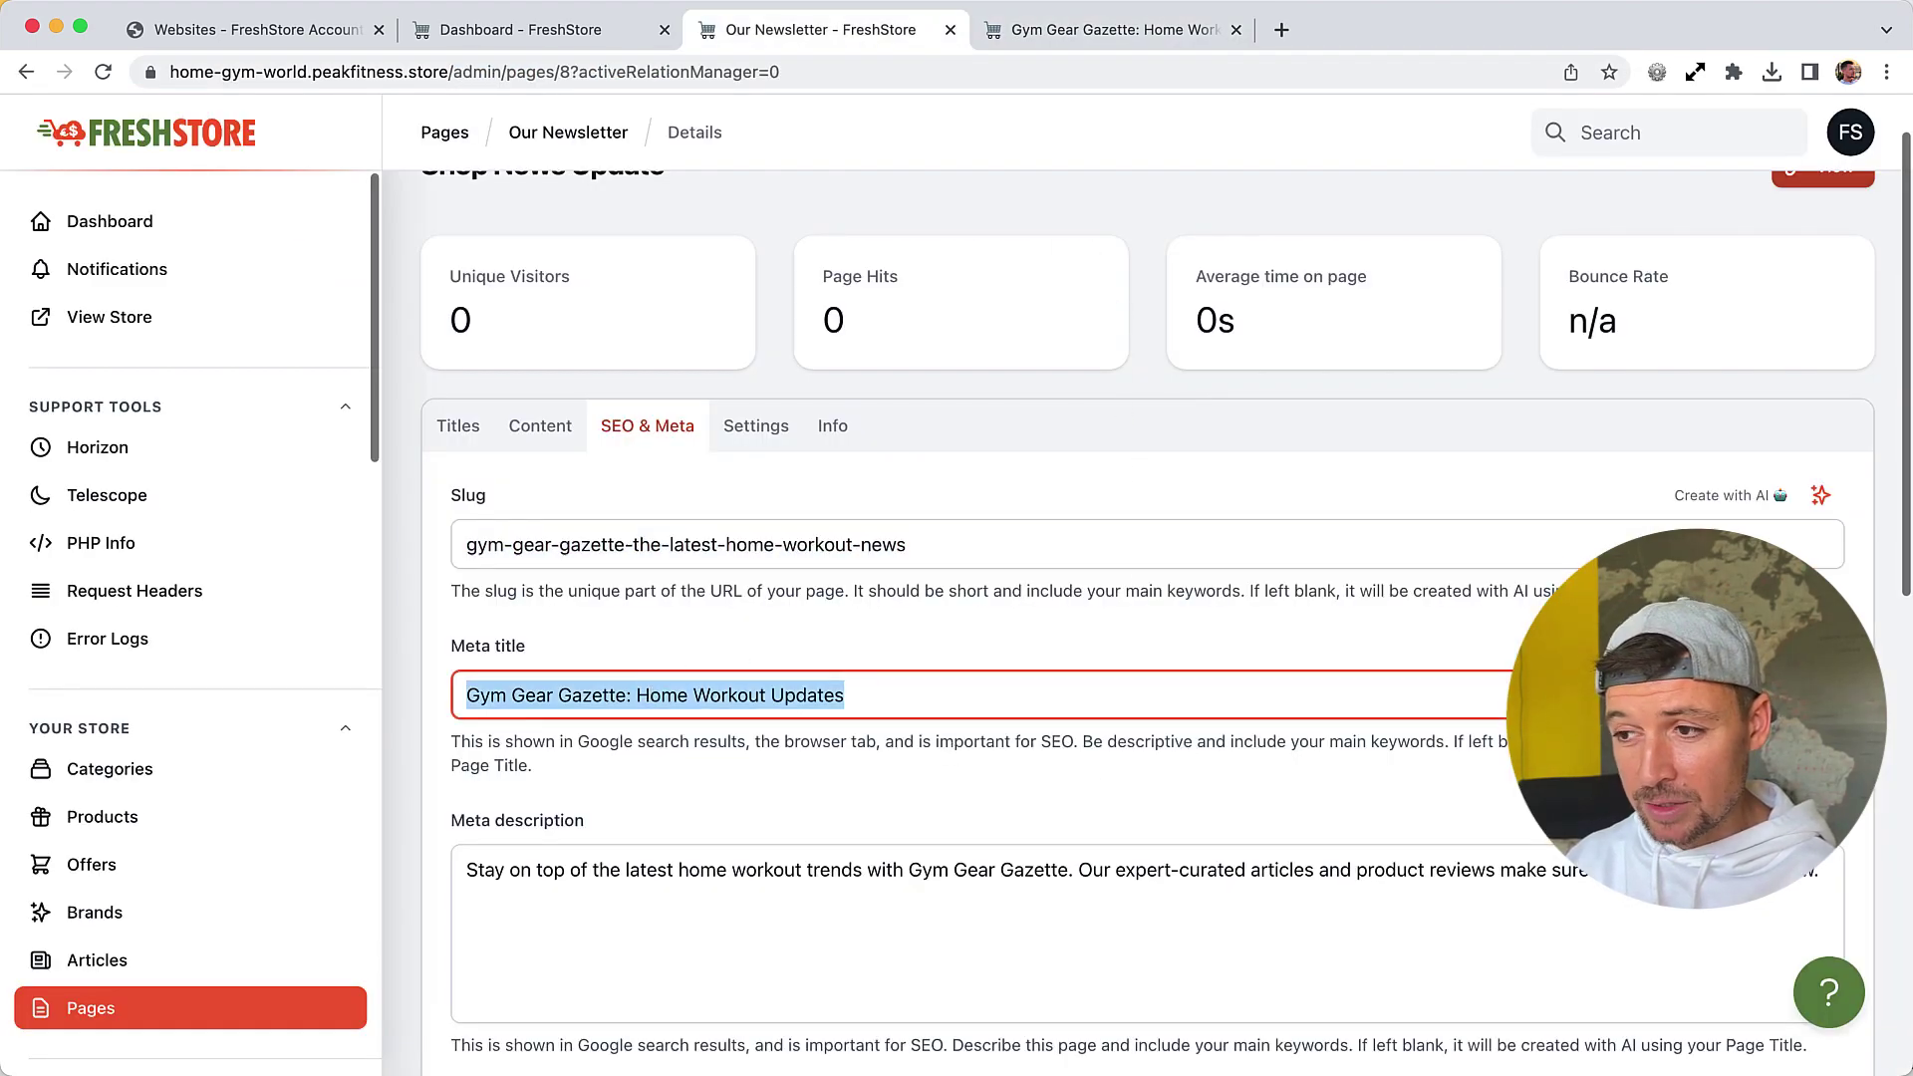
pyautogui.click(1820, 646)
pyautogui.scroll(-3, 1497, 763)
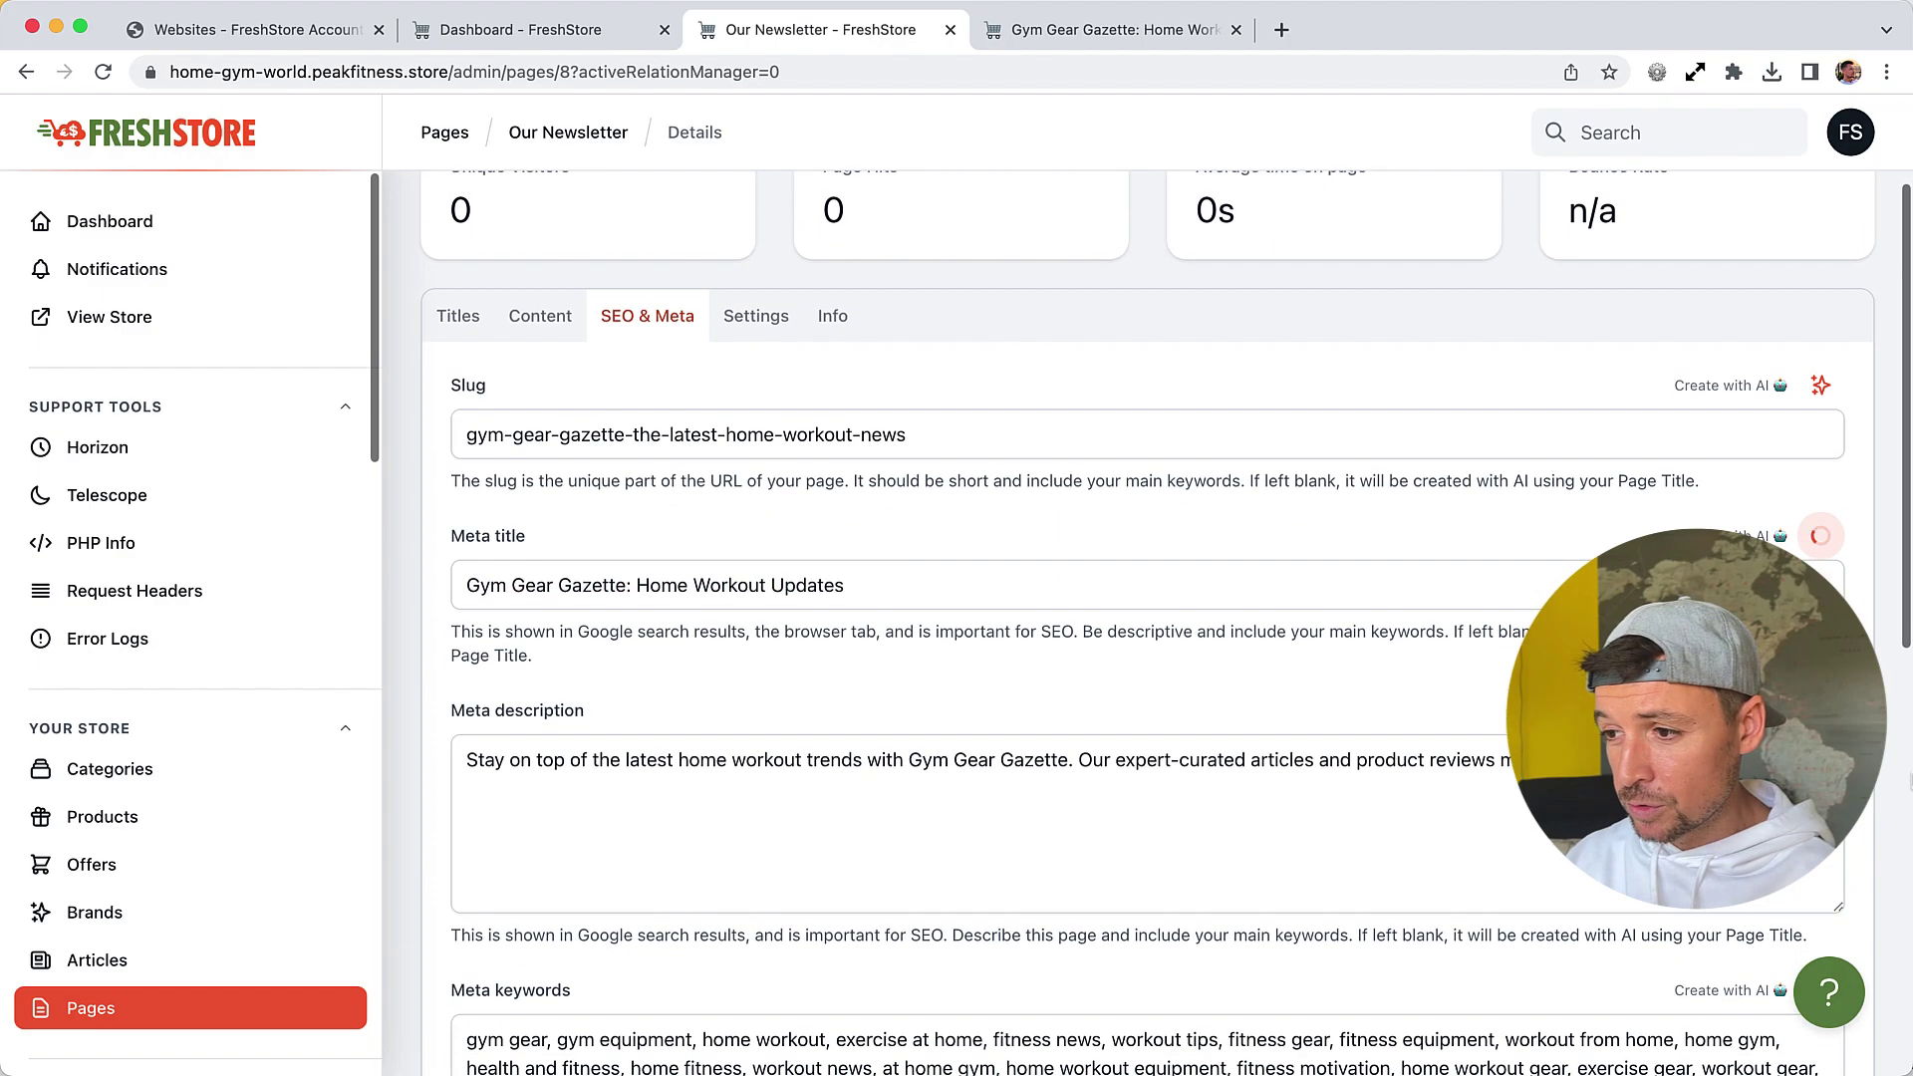
pyautogui.click(712, 493)
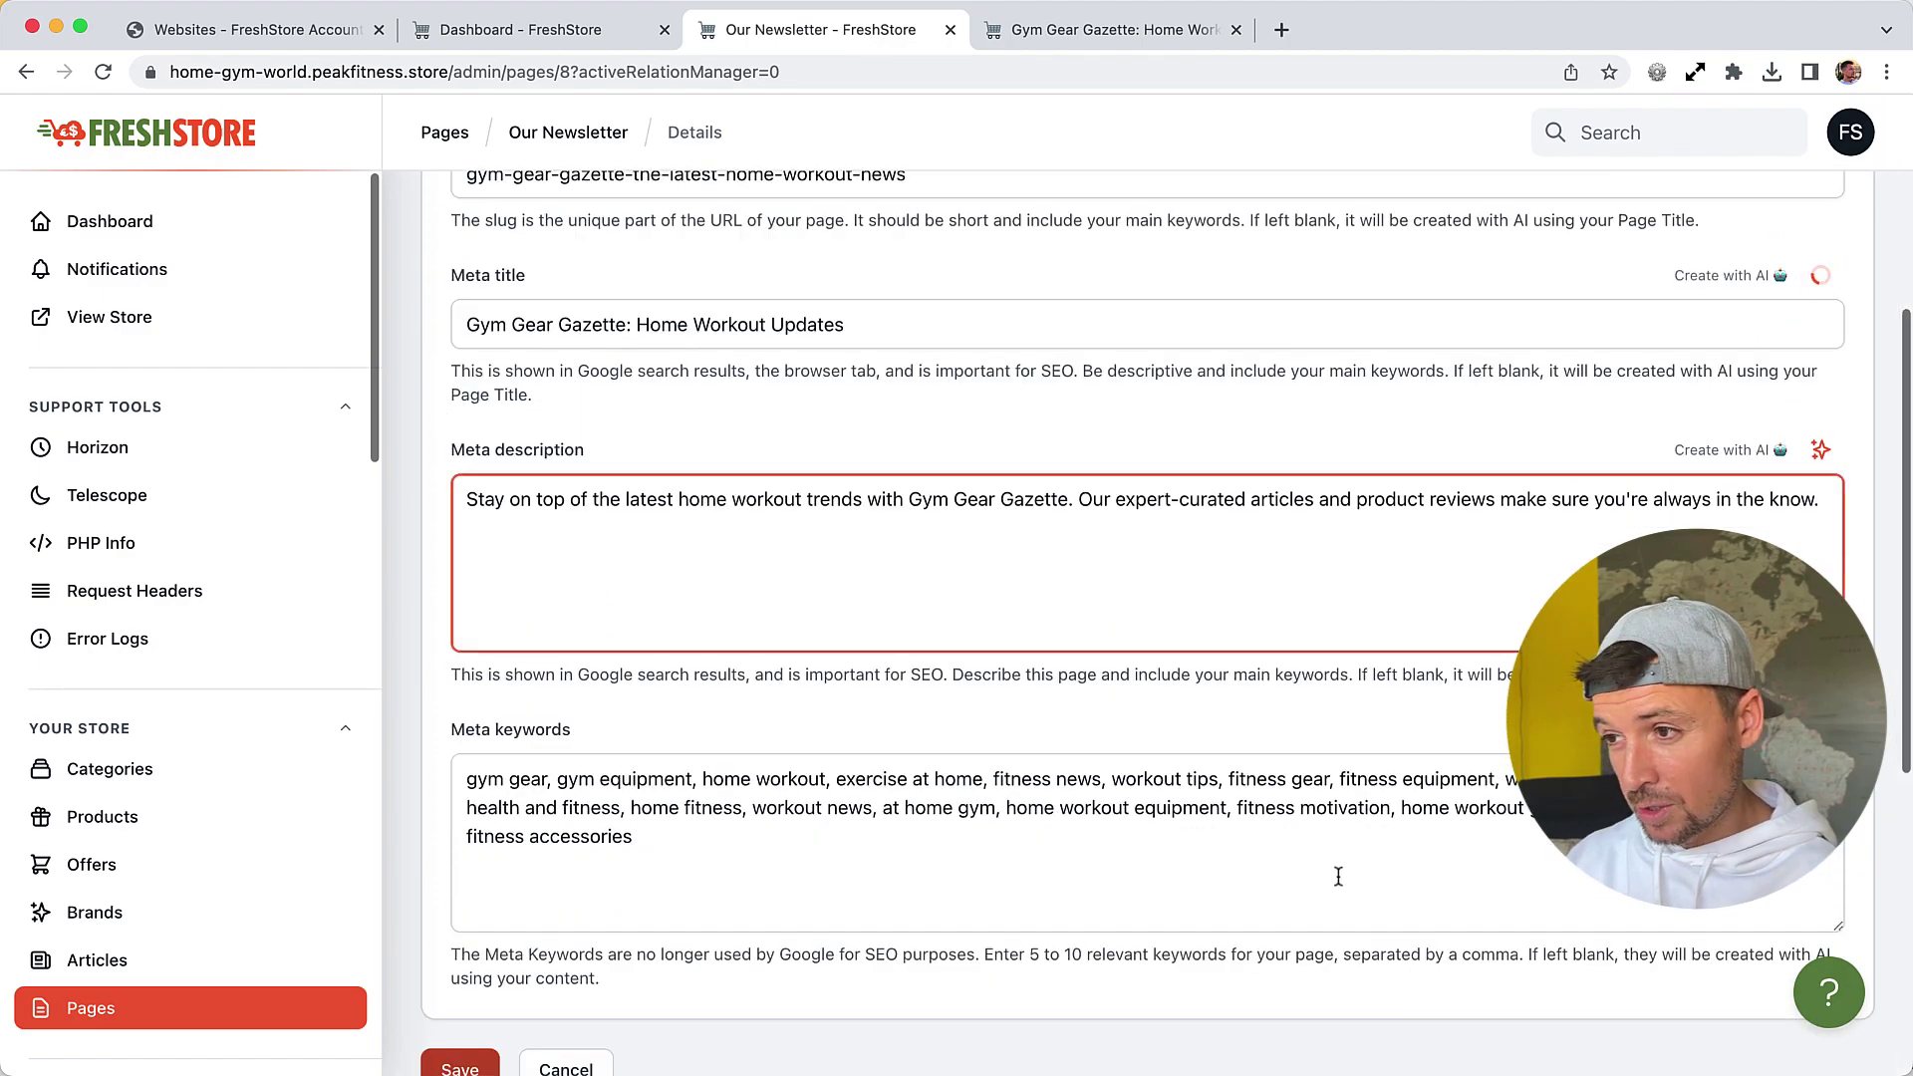
pyautogui.click(1332, 842)
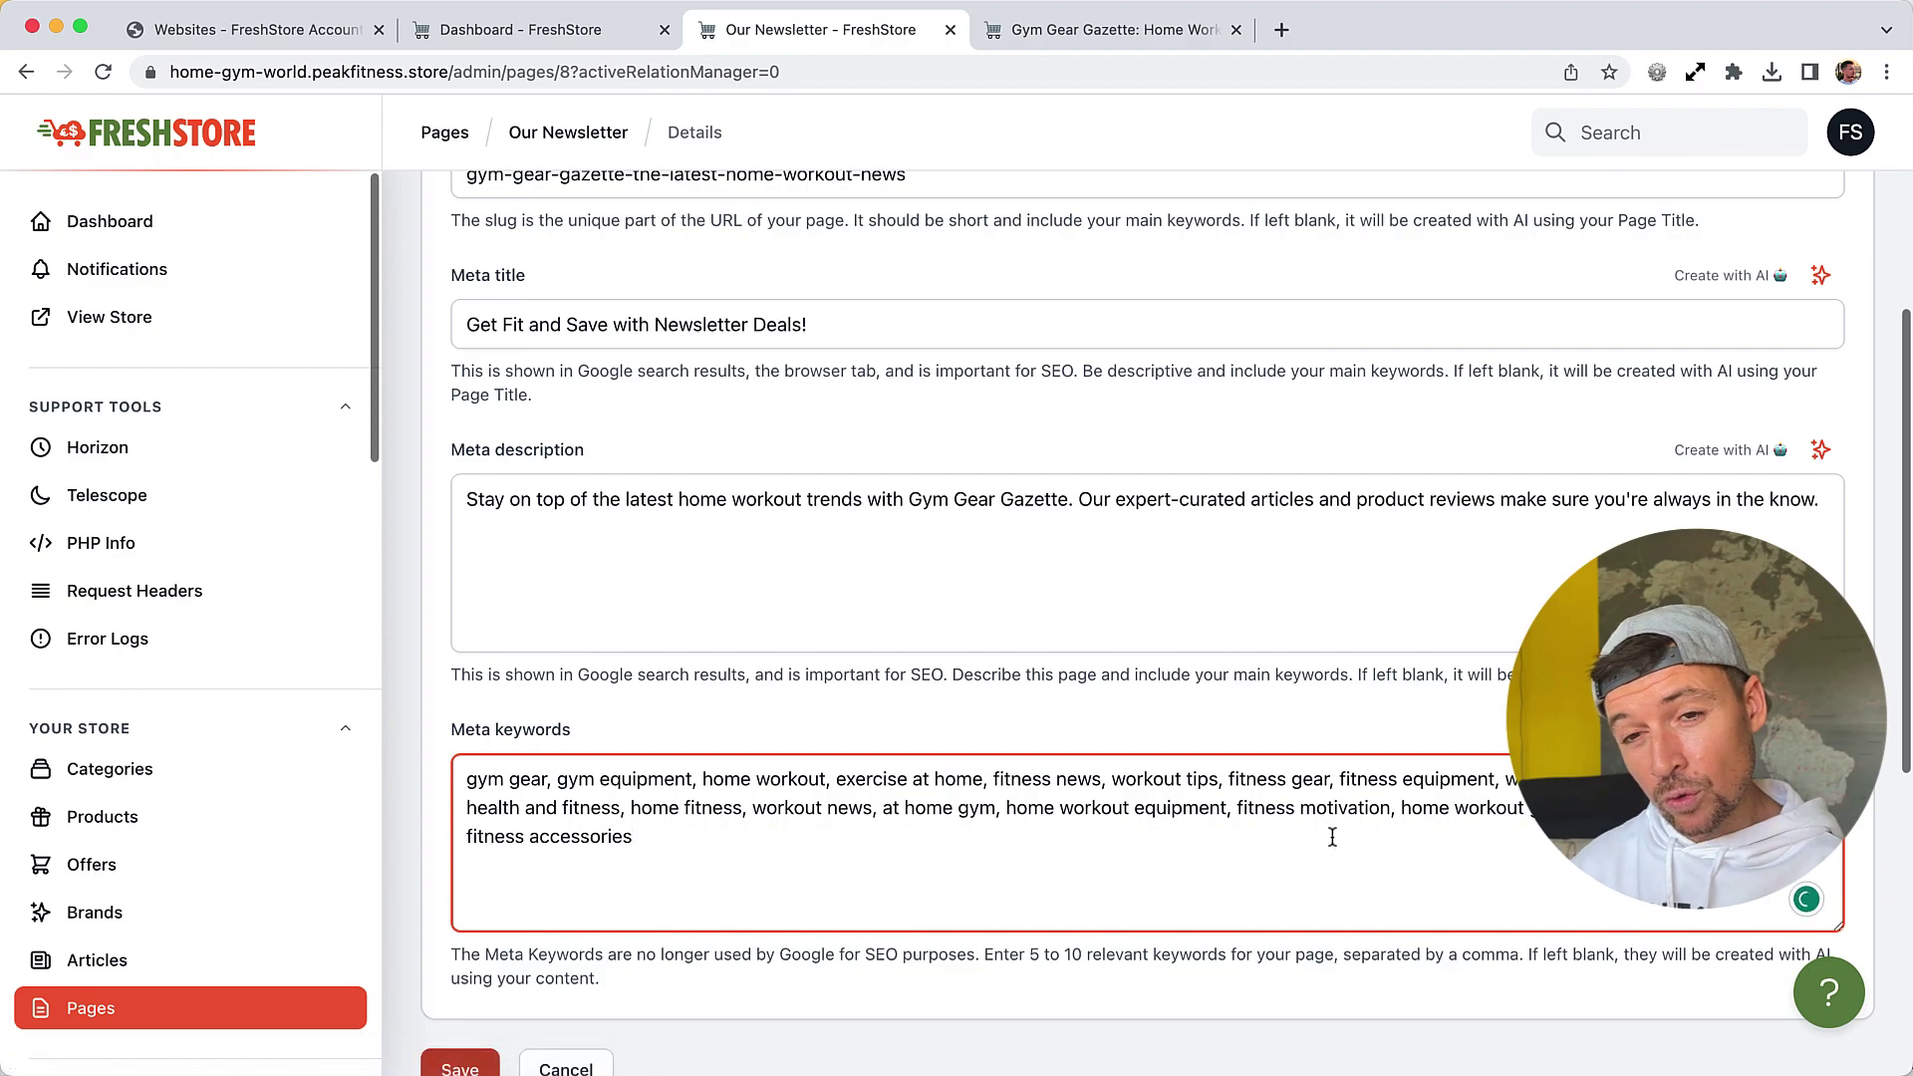
pyautogui.scroll(5, 1145, 641)
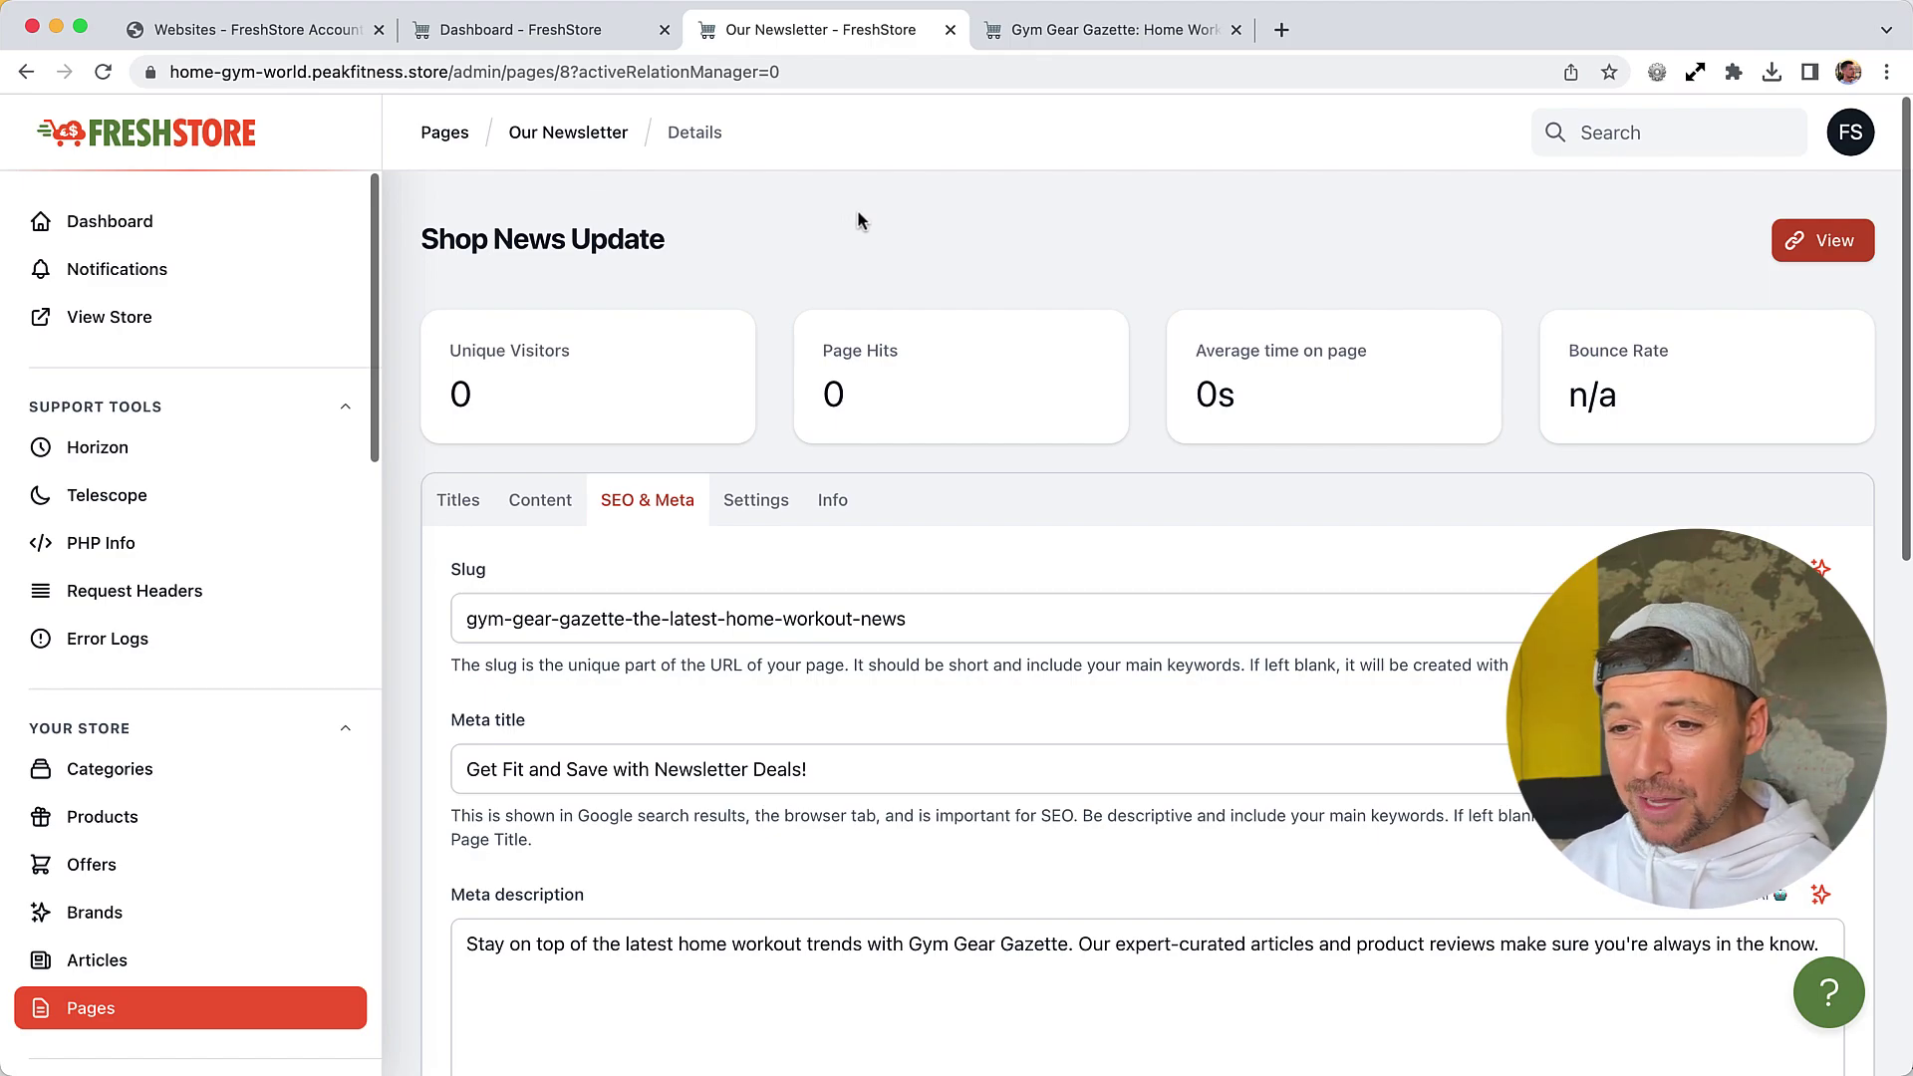
# Return to the store dashboard and open the AI Article Generator
pyautogui.hotkey('ctrl', 'Tab')
pyautogui.hotkey('ctrl', 'shift', 'Tab')
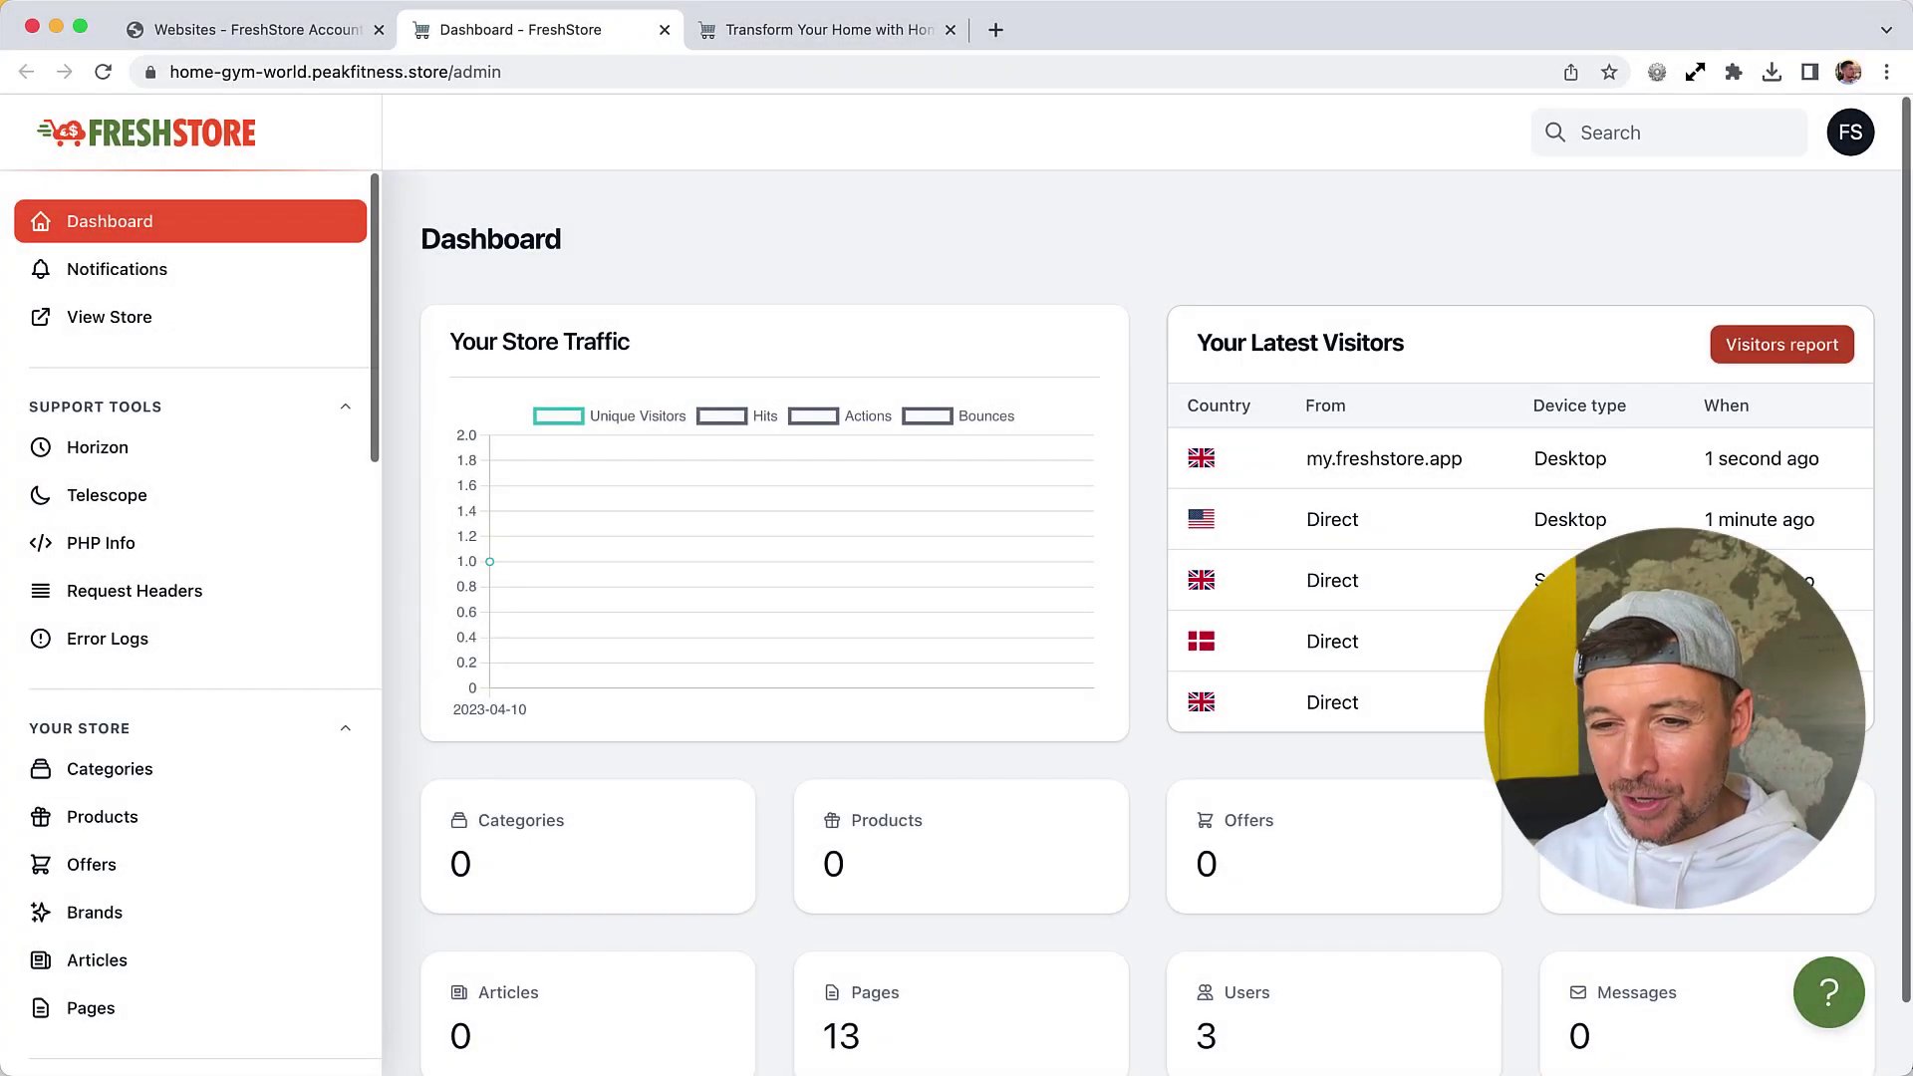
pyautogui.scroll(-5, 211, 608)
pyautogui.scroll(-1, 211, 607)
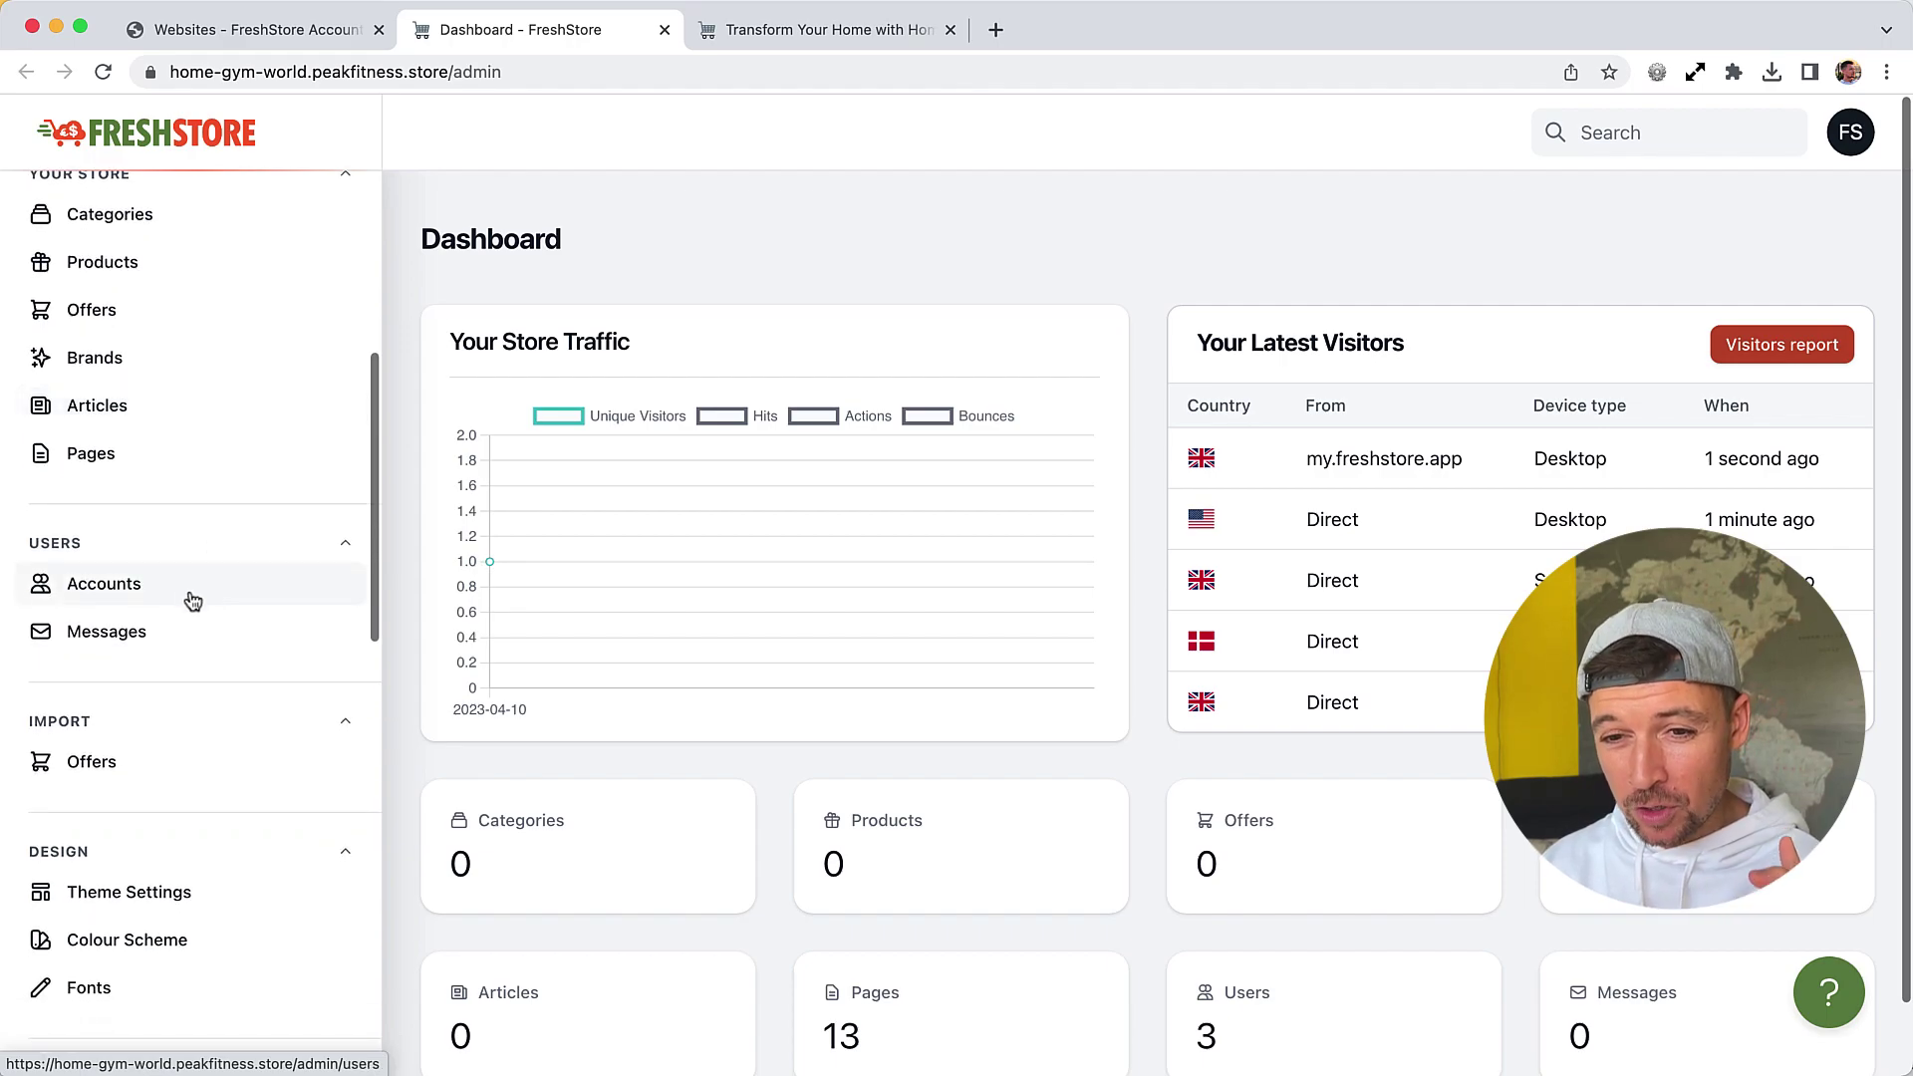
pyautogui.scroll(-4, 191, 598)
pyautogui.scroll(-3, 194, 600)
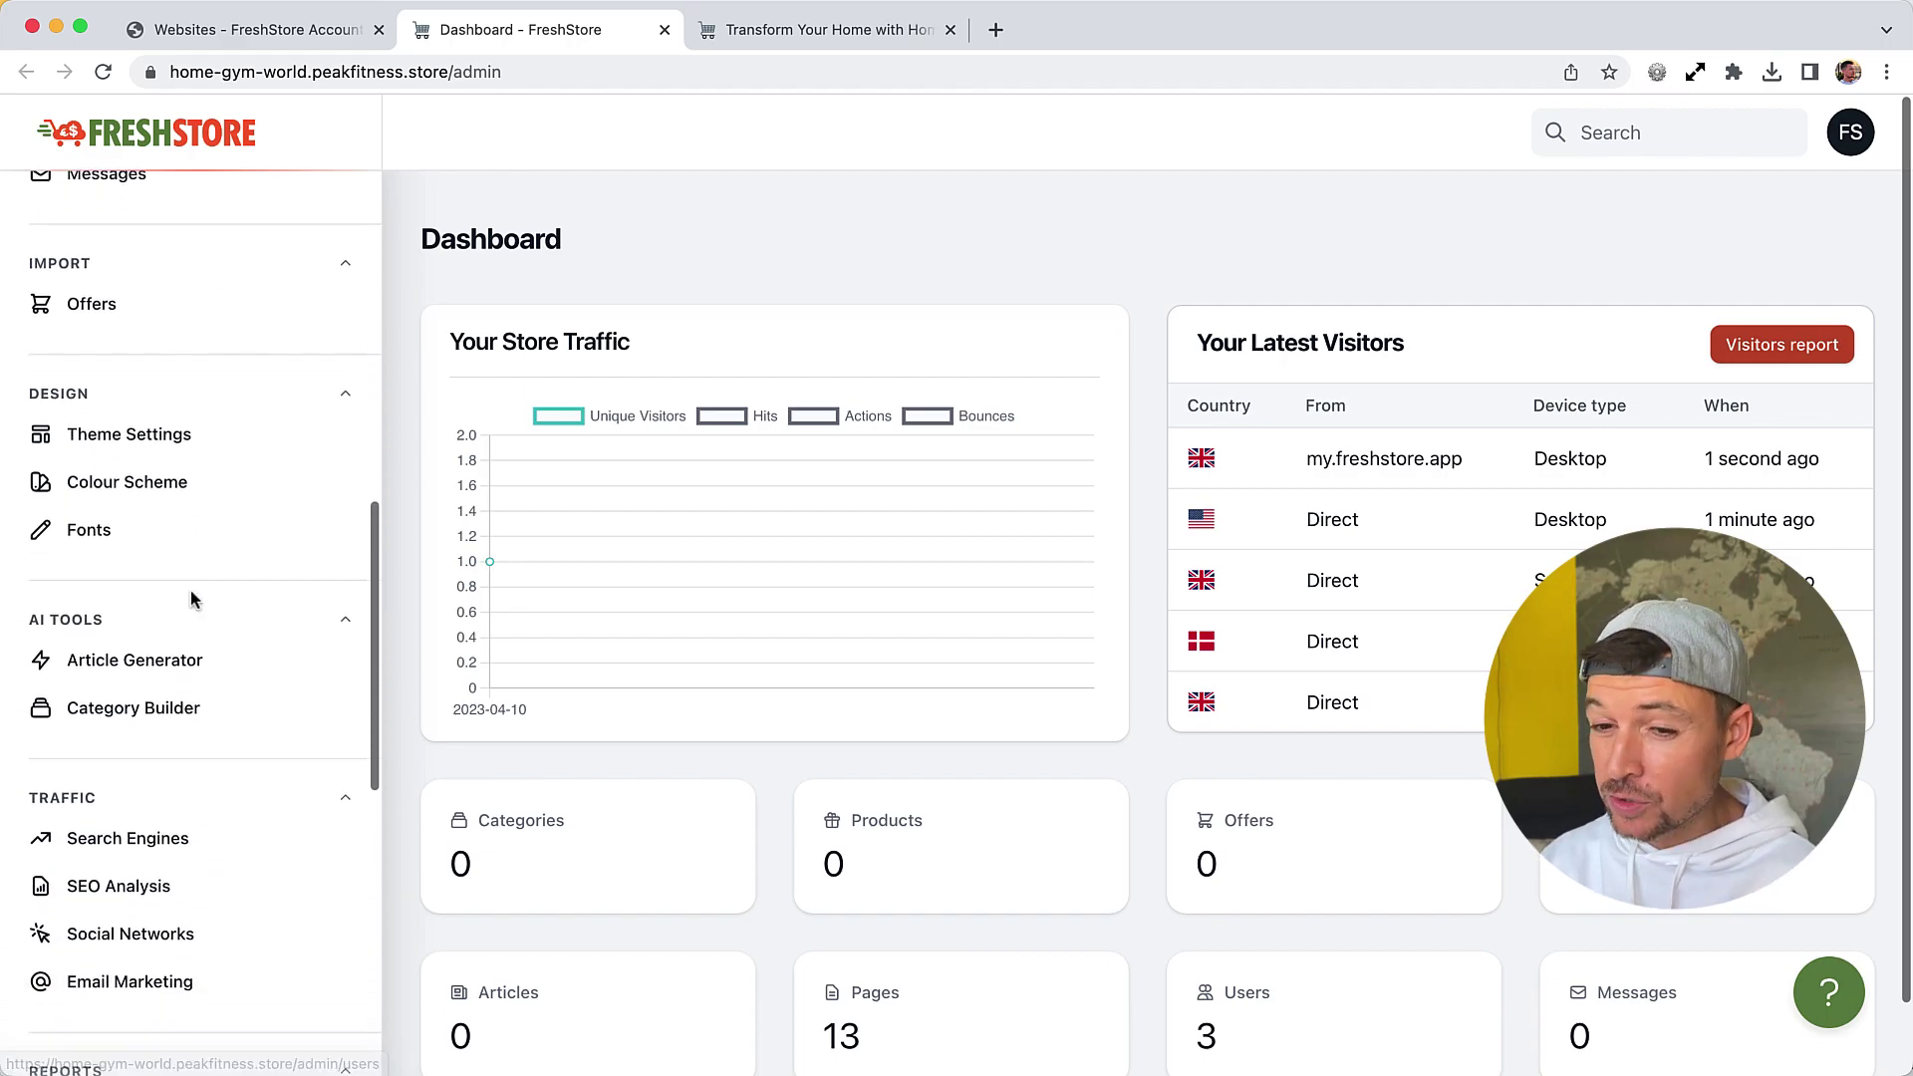
pyautogui.click(179, 655)
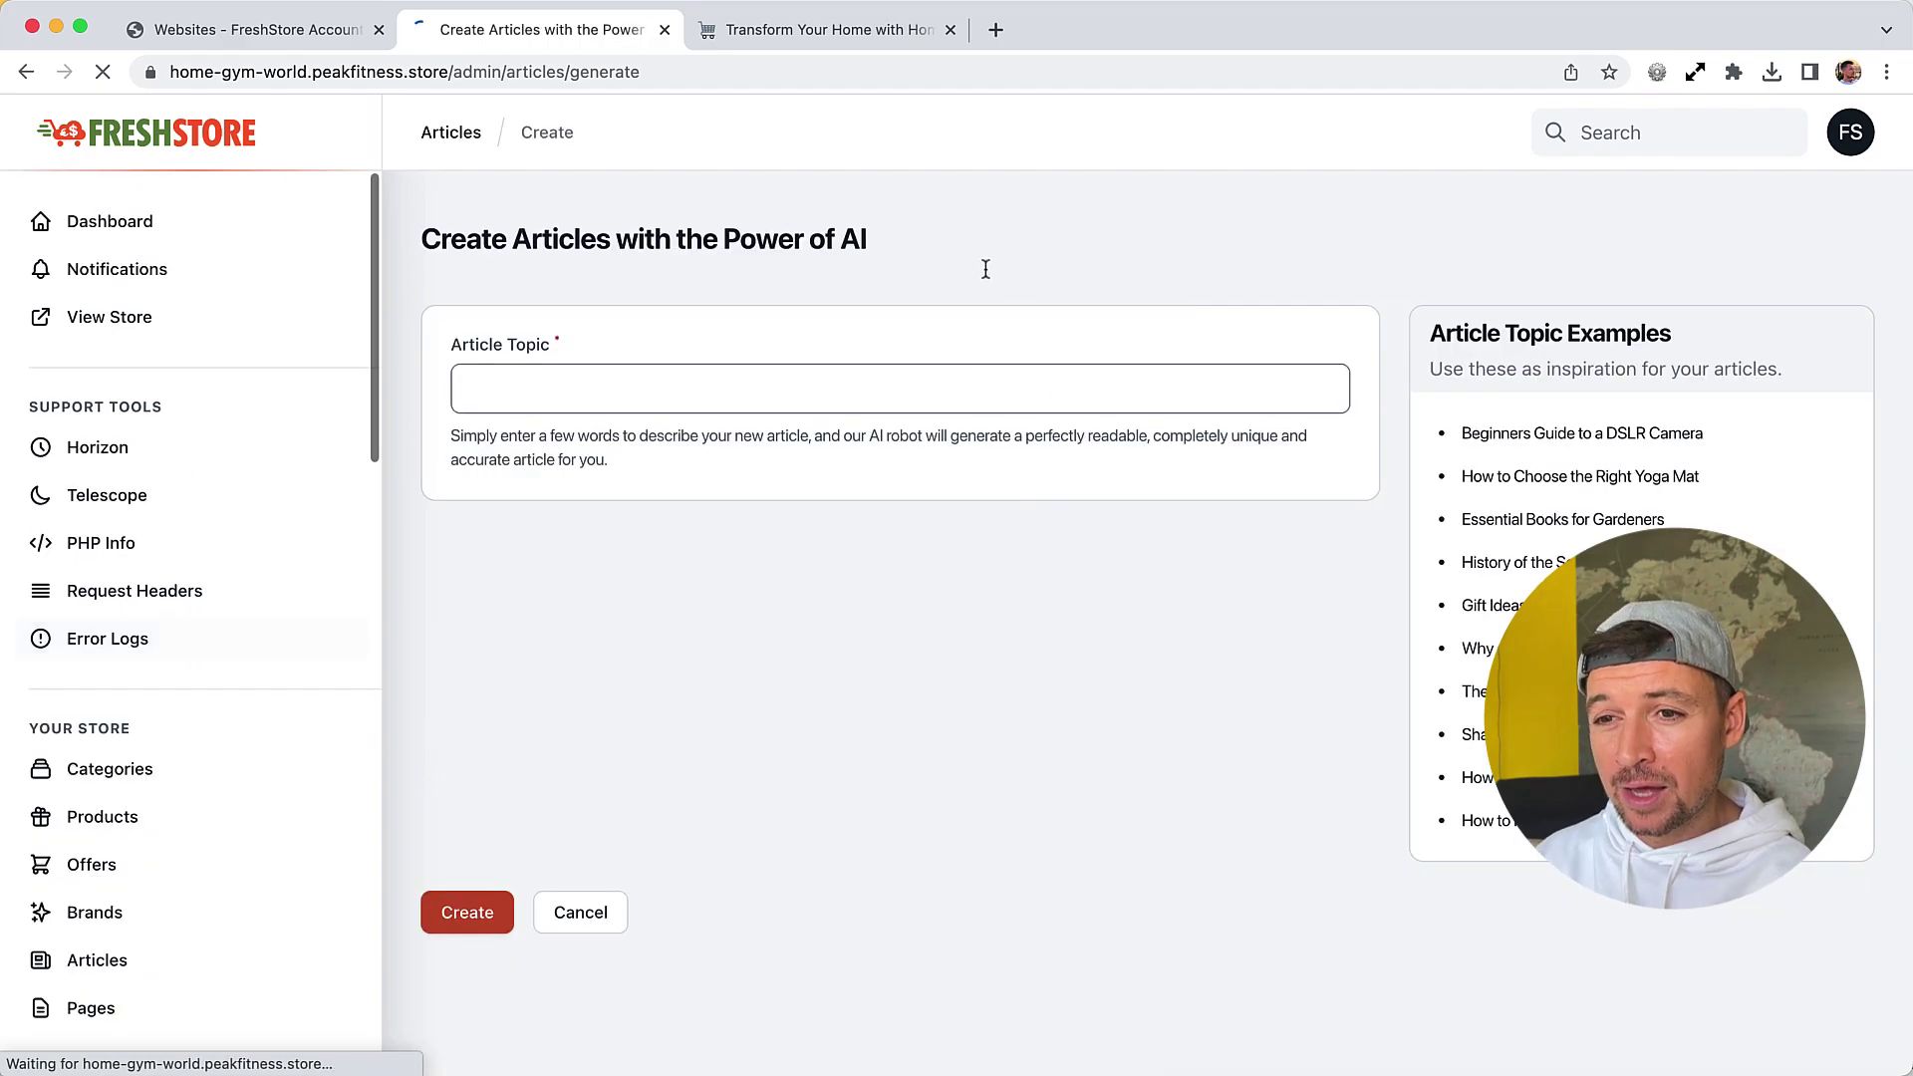
# Generate an AI article on the topic "How to Choose a Home Treadmill"
pyautogui.click(921, 405)
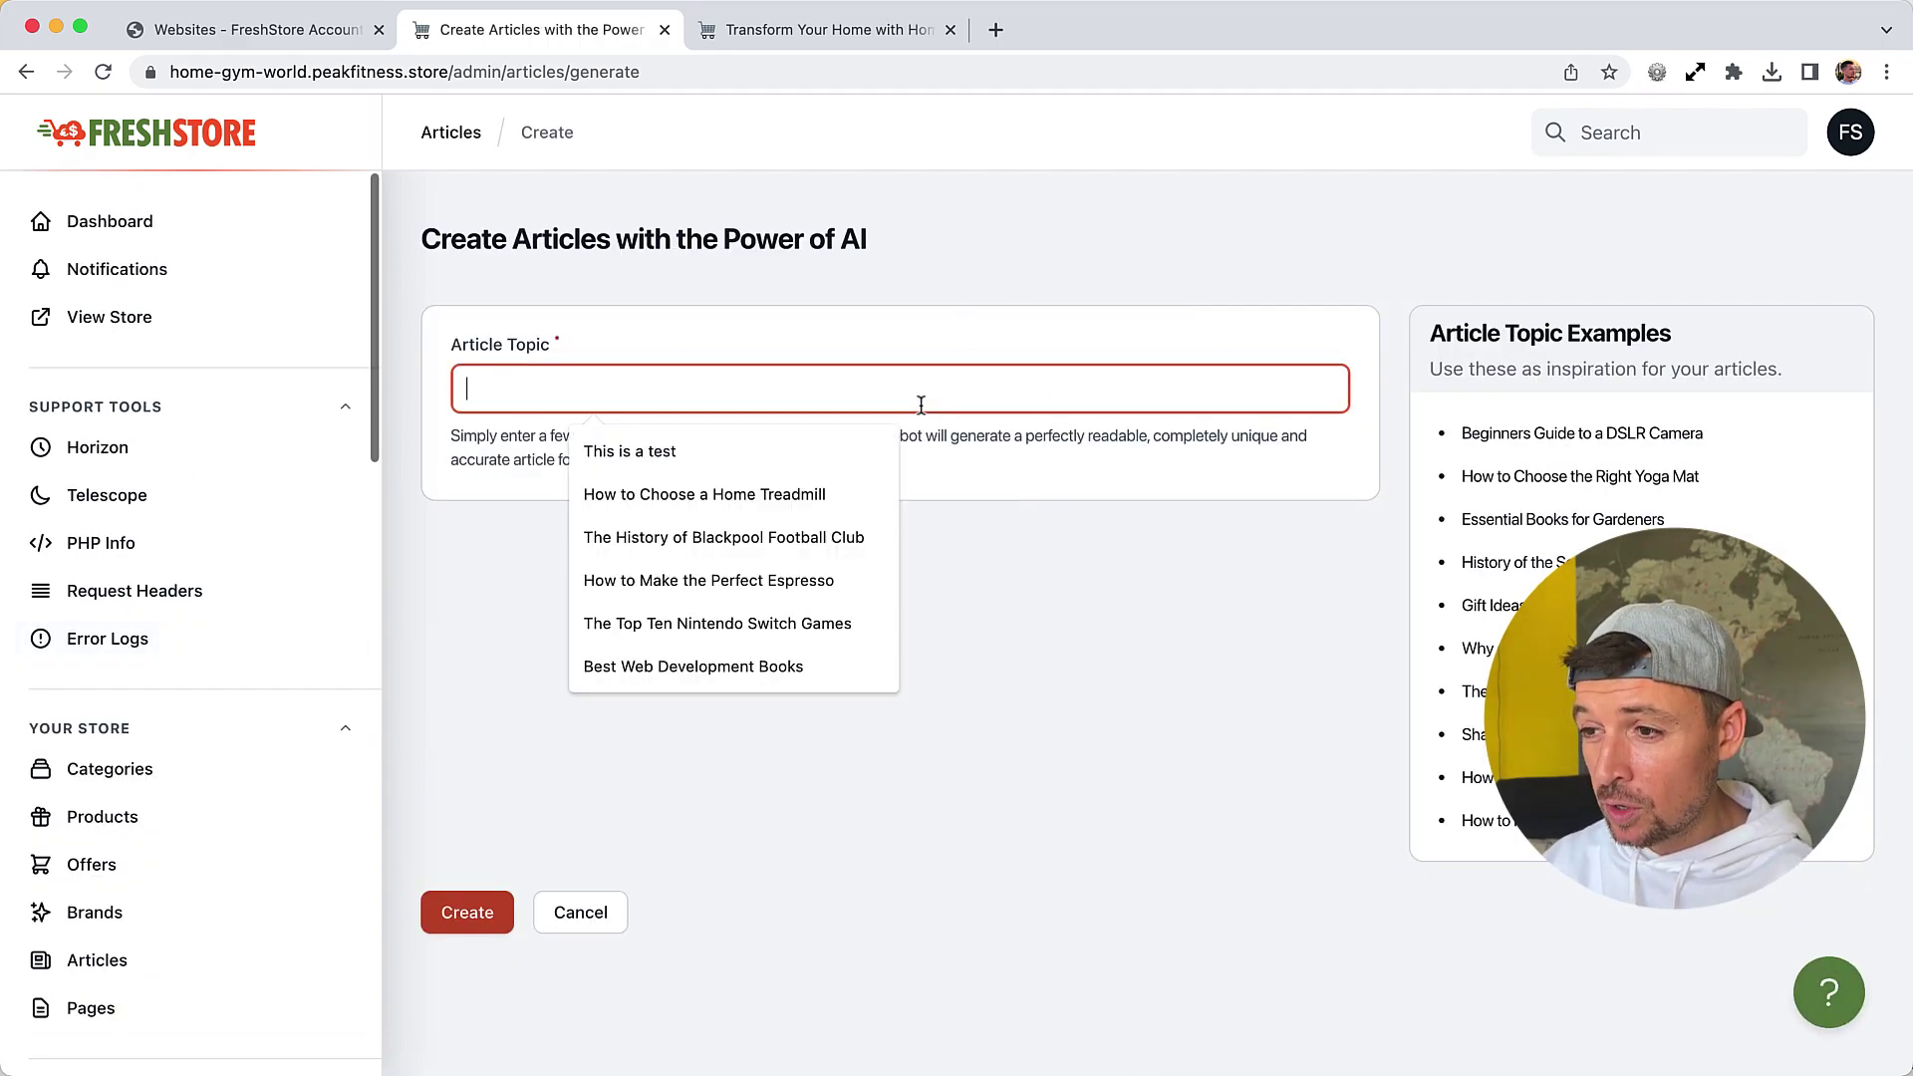
pyautogui.press('Escape')
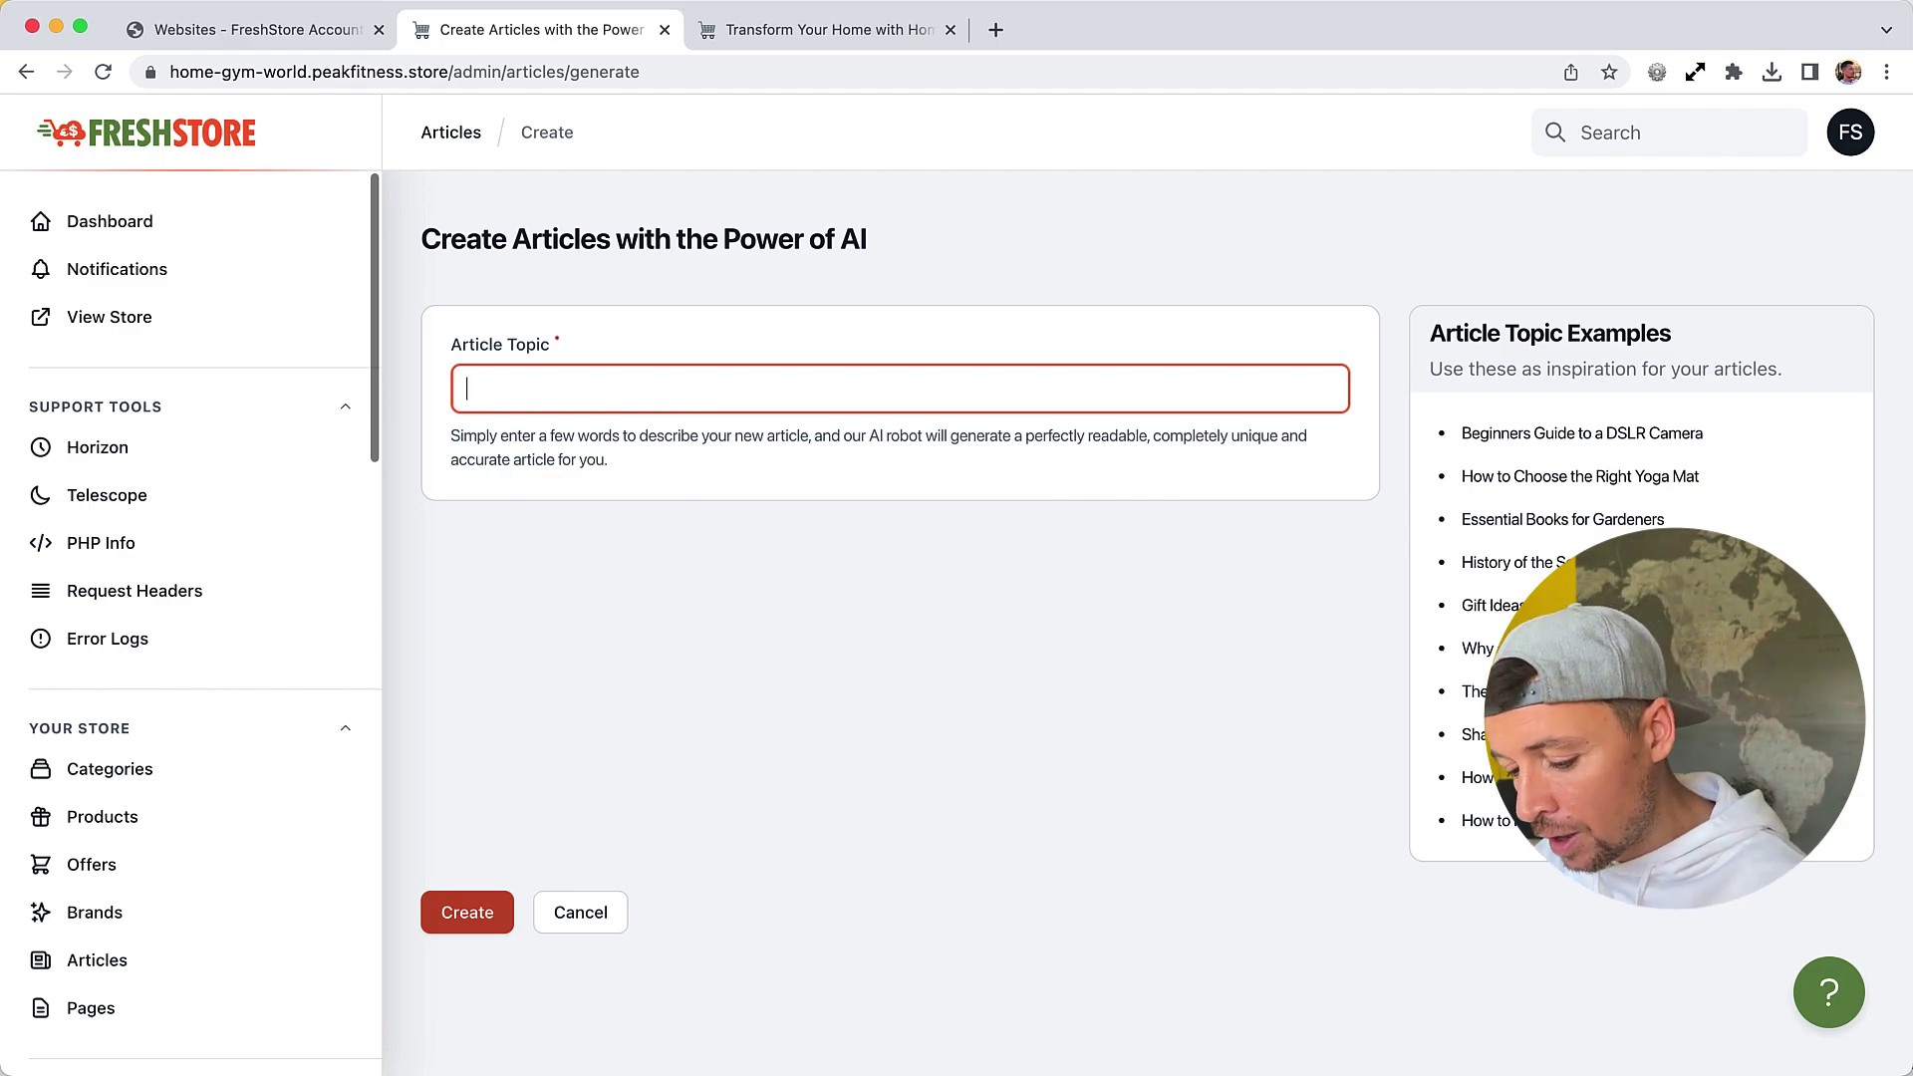
pyautogui.write('How to Choose a')
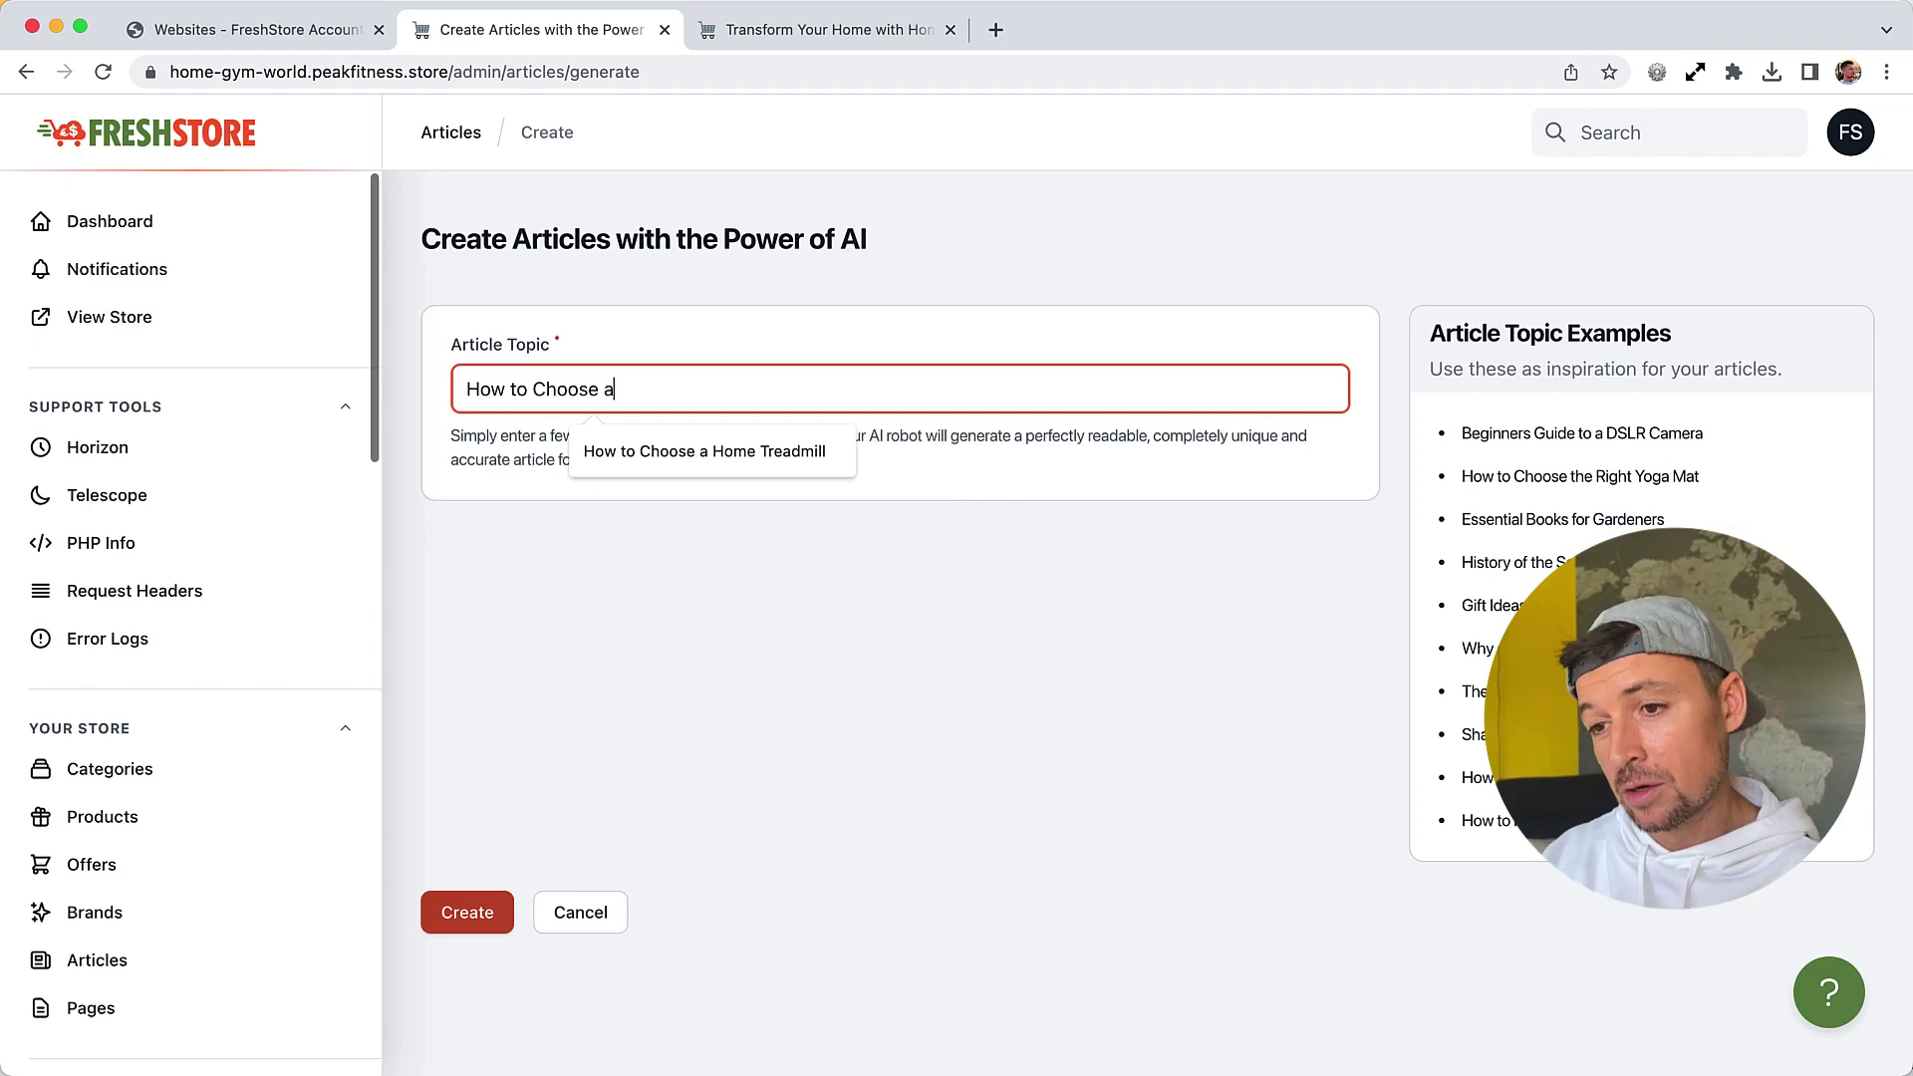
pyautogui.press('Down')
pyautogui.press('Return')
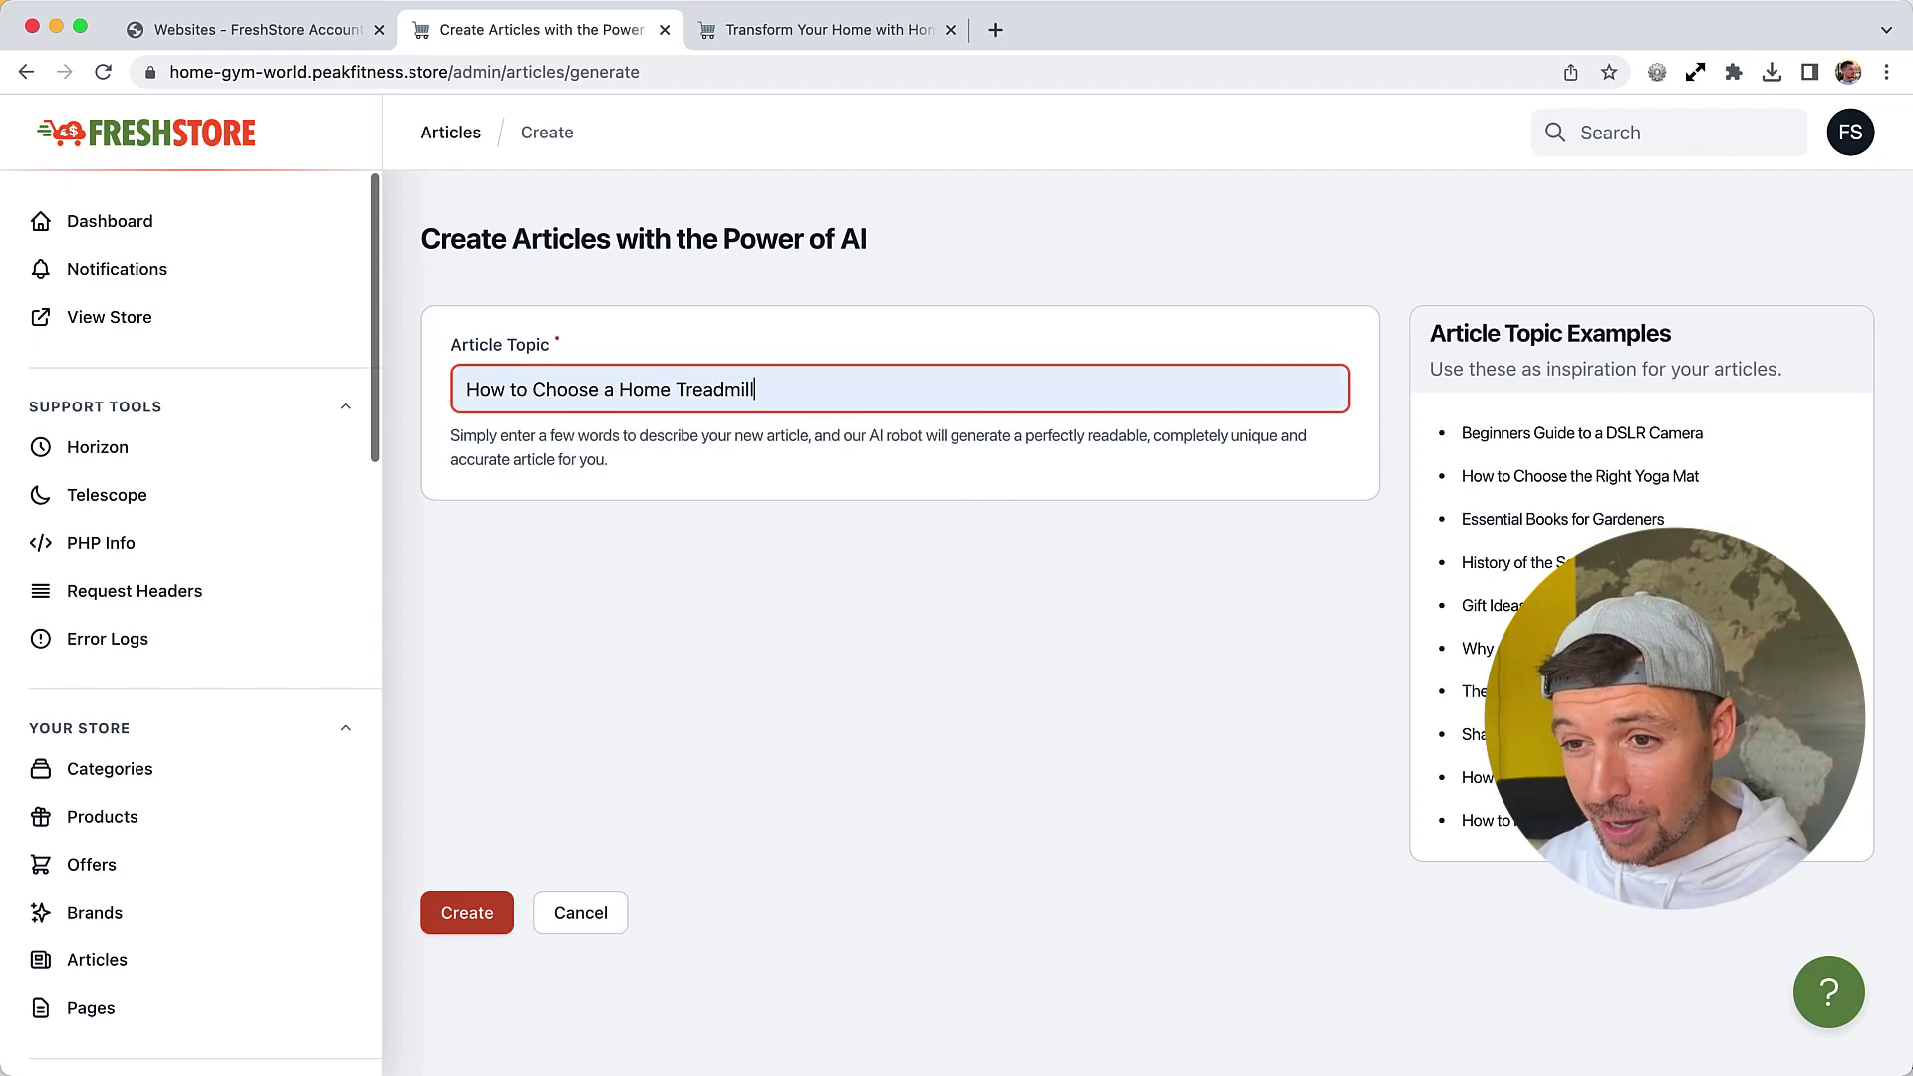
pyautogui.press('Return')
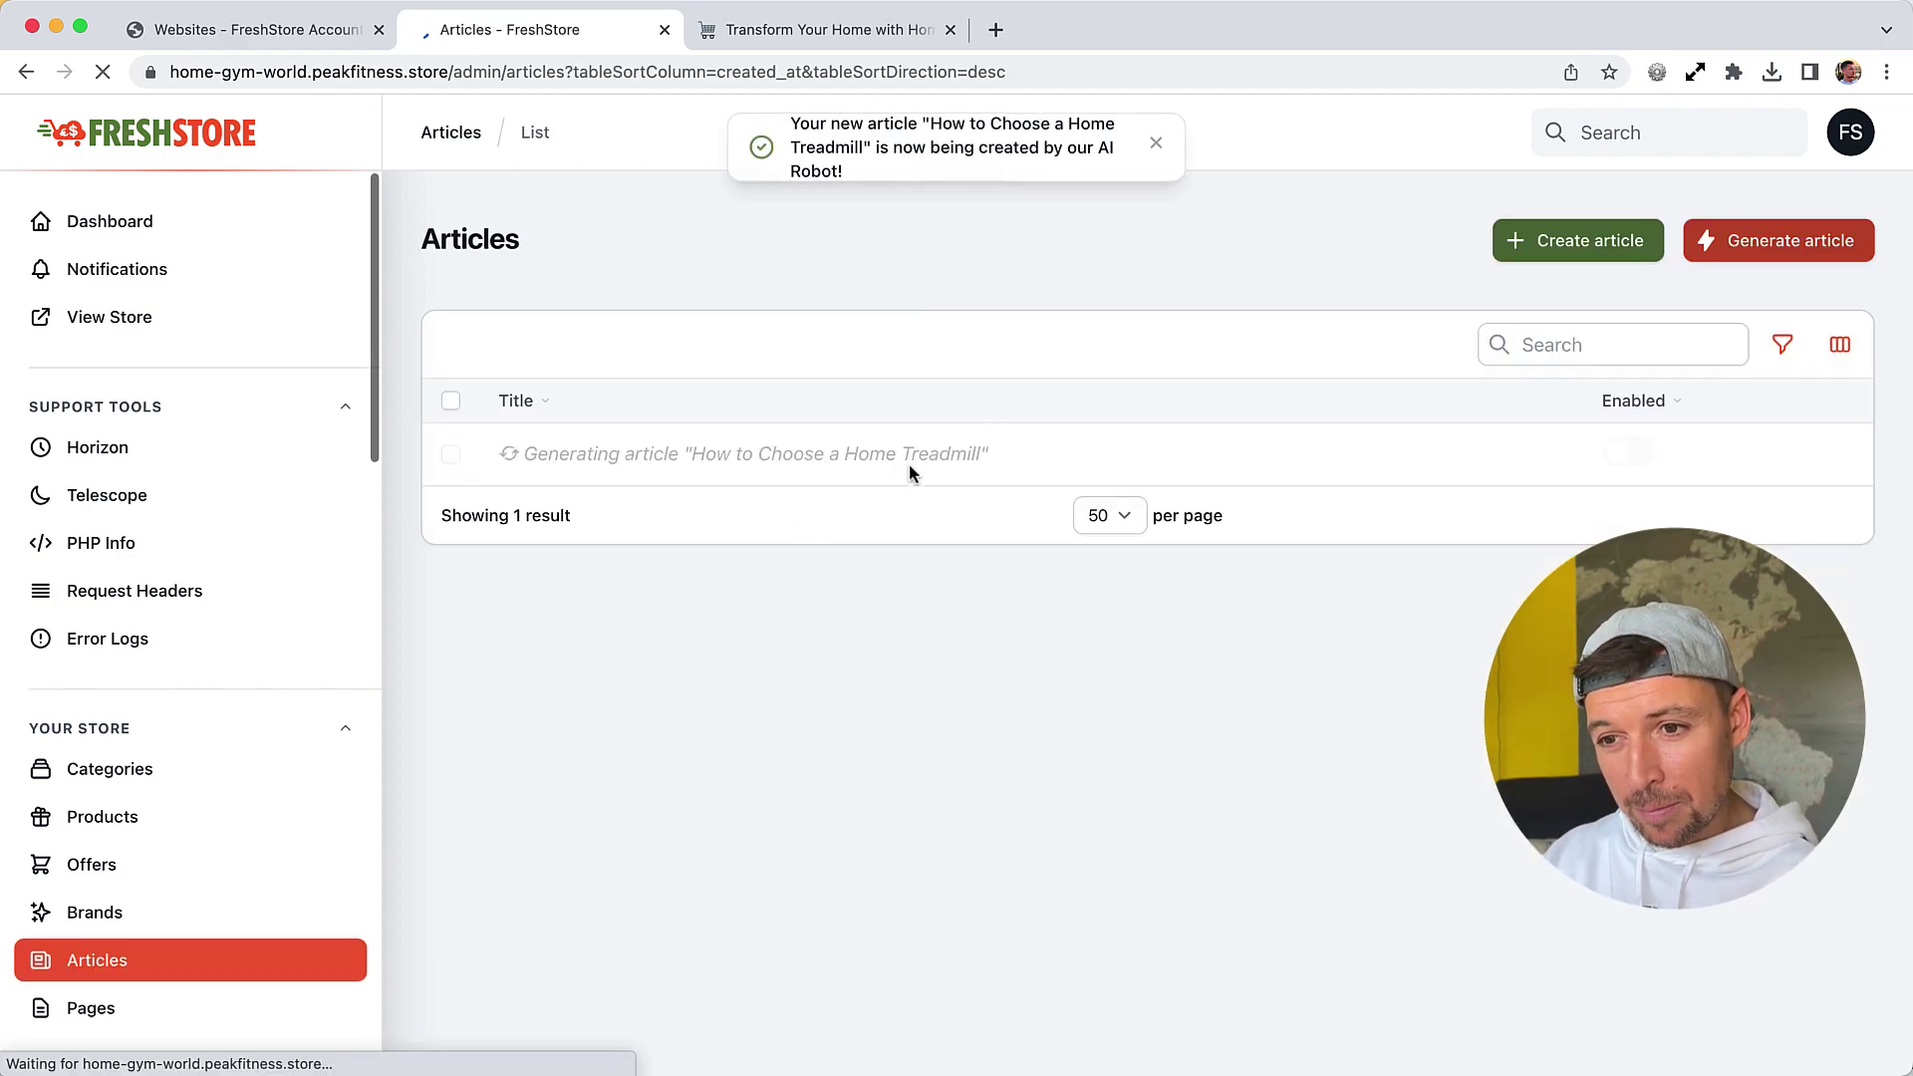
# Generate a second AI article on the topic "Saving Space with Home Gym Equipment"
pyautogui.click(1754, 243)
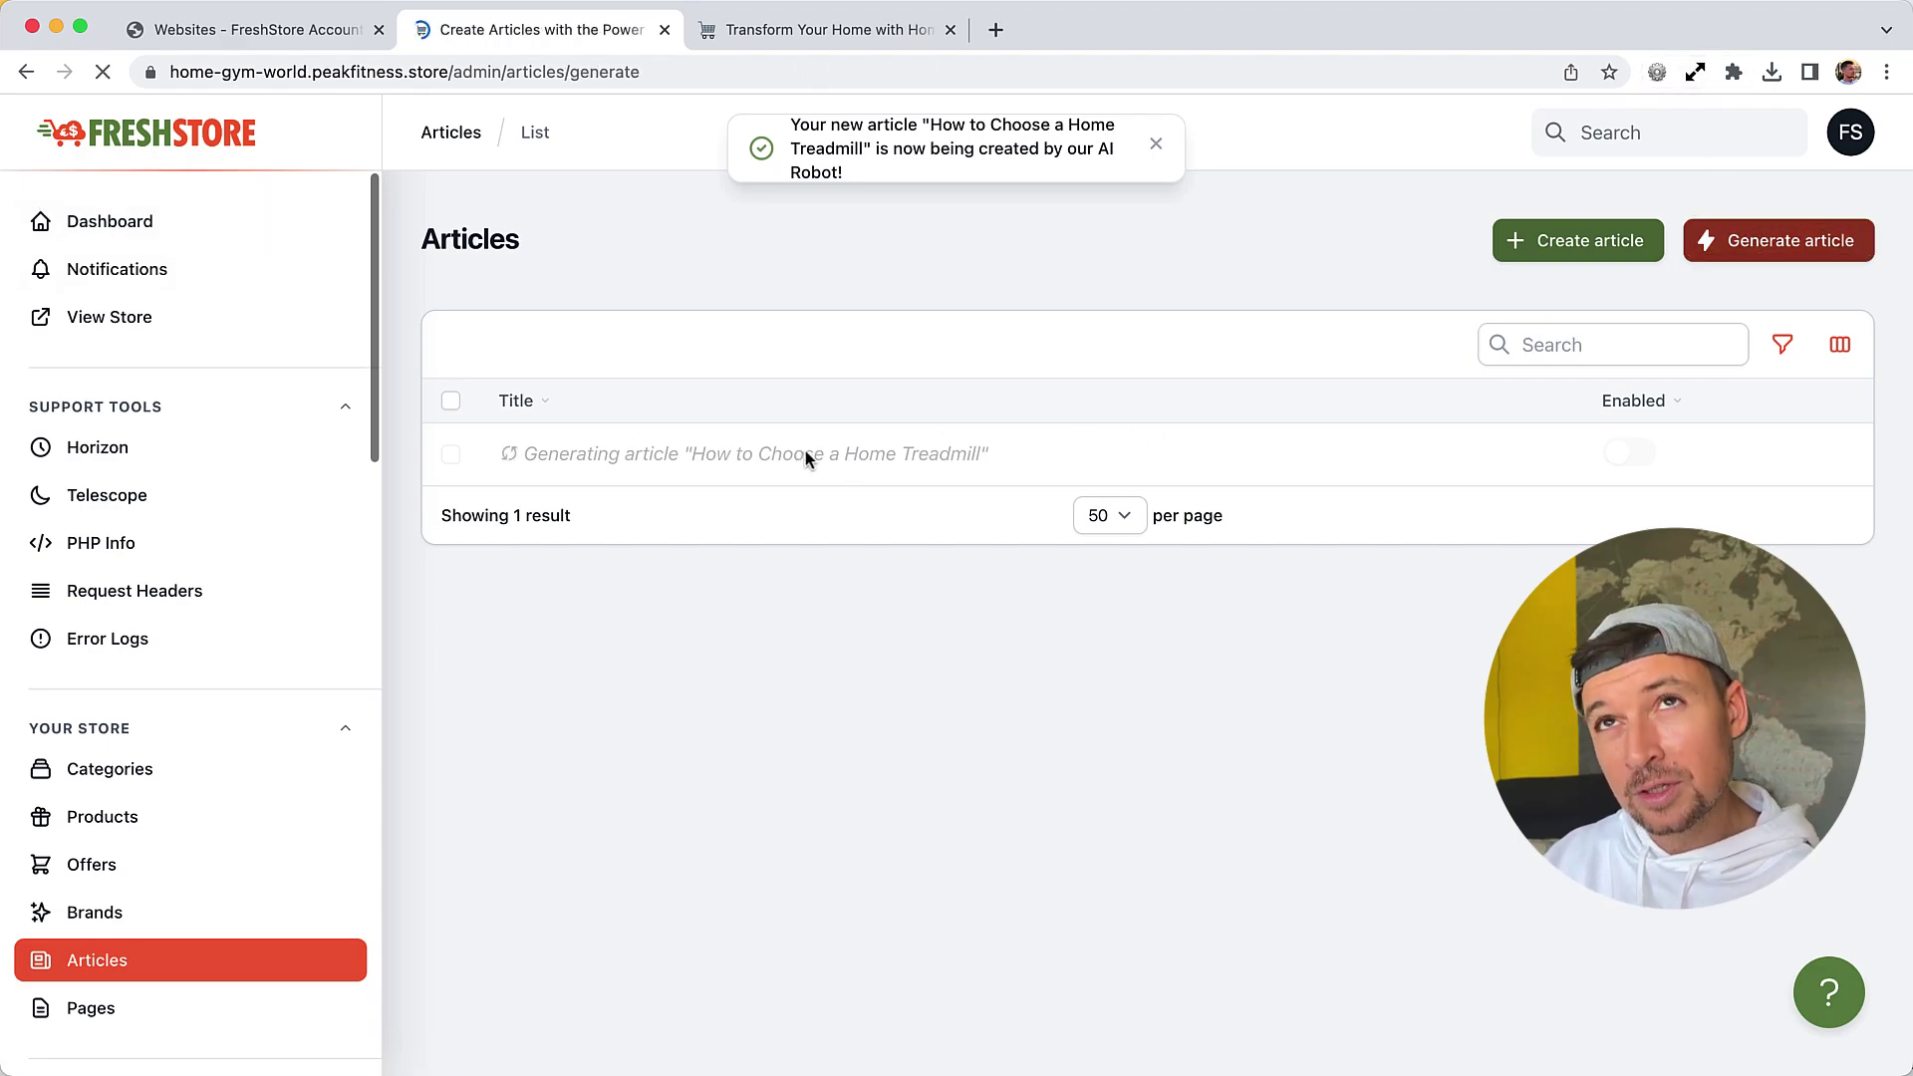
pyautogui.click(721, 389)
pyautogui.write('Saving Space w')
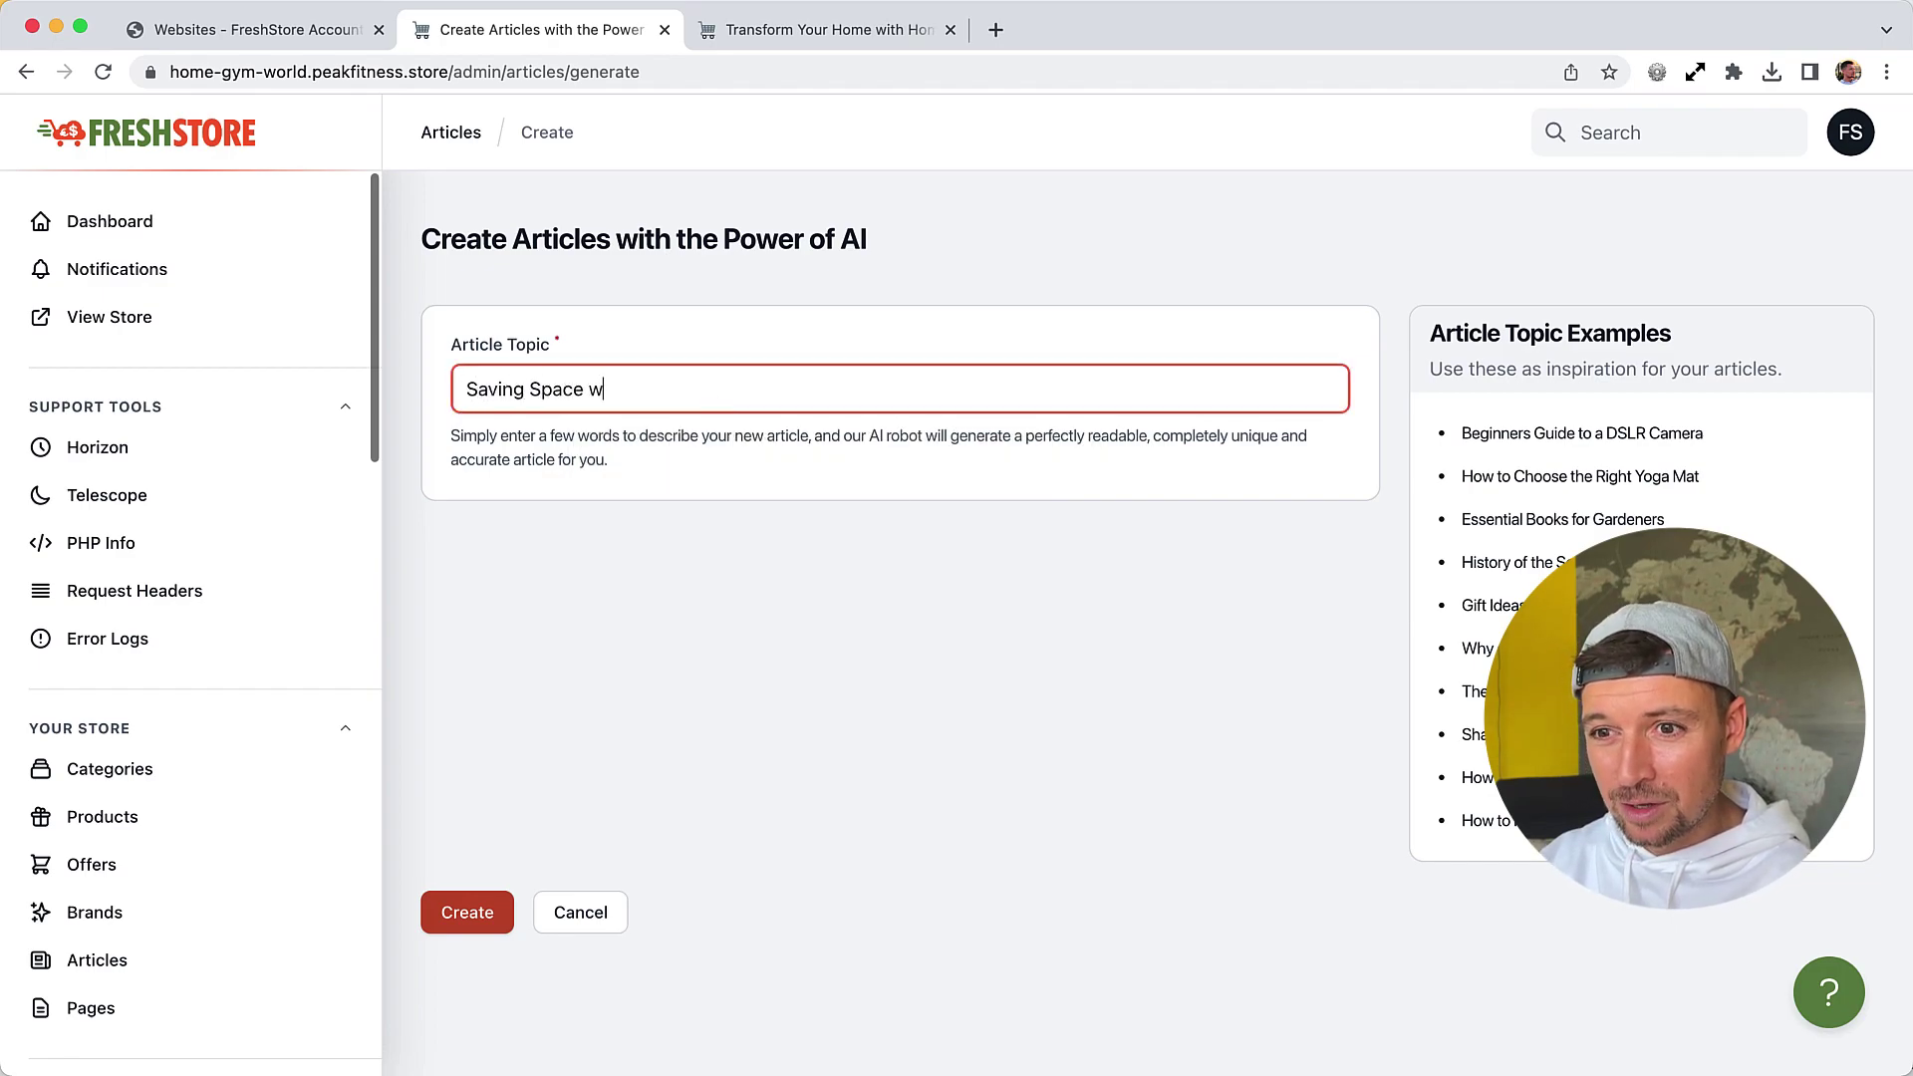
pyautogui.write('ith Home Gym ')
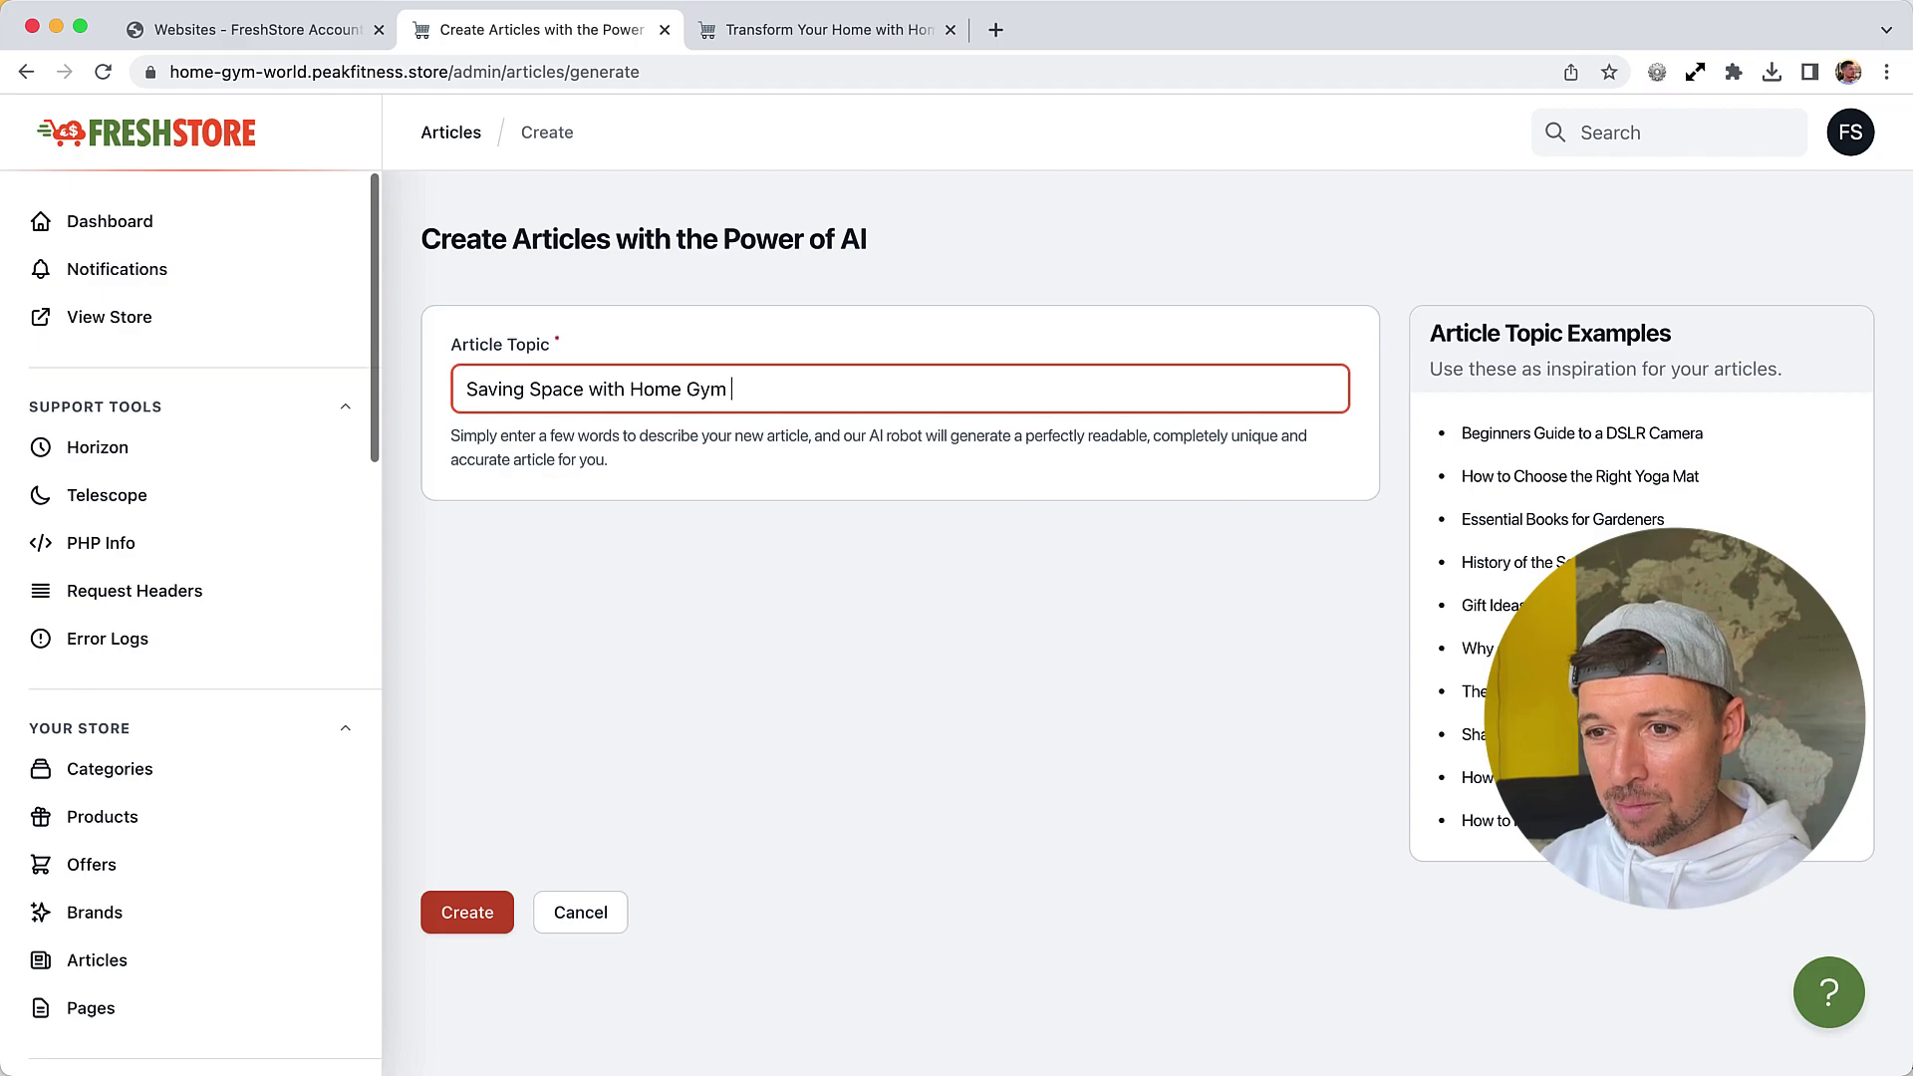
pyautogui.write('Equipment')
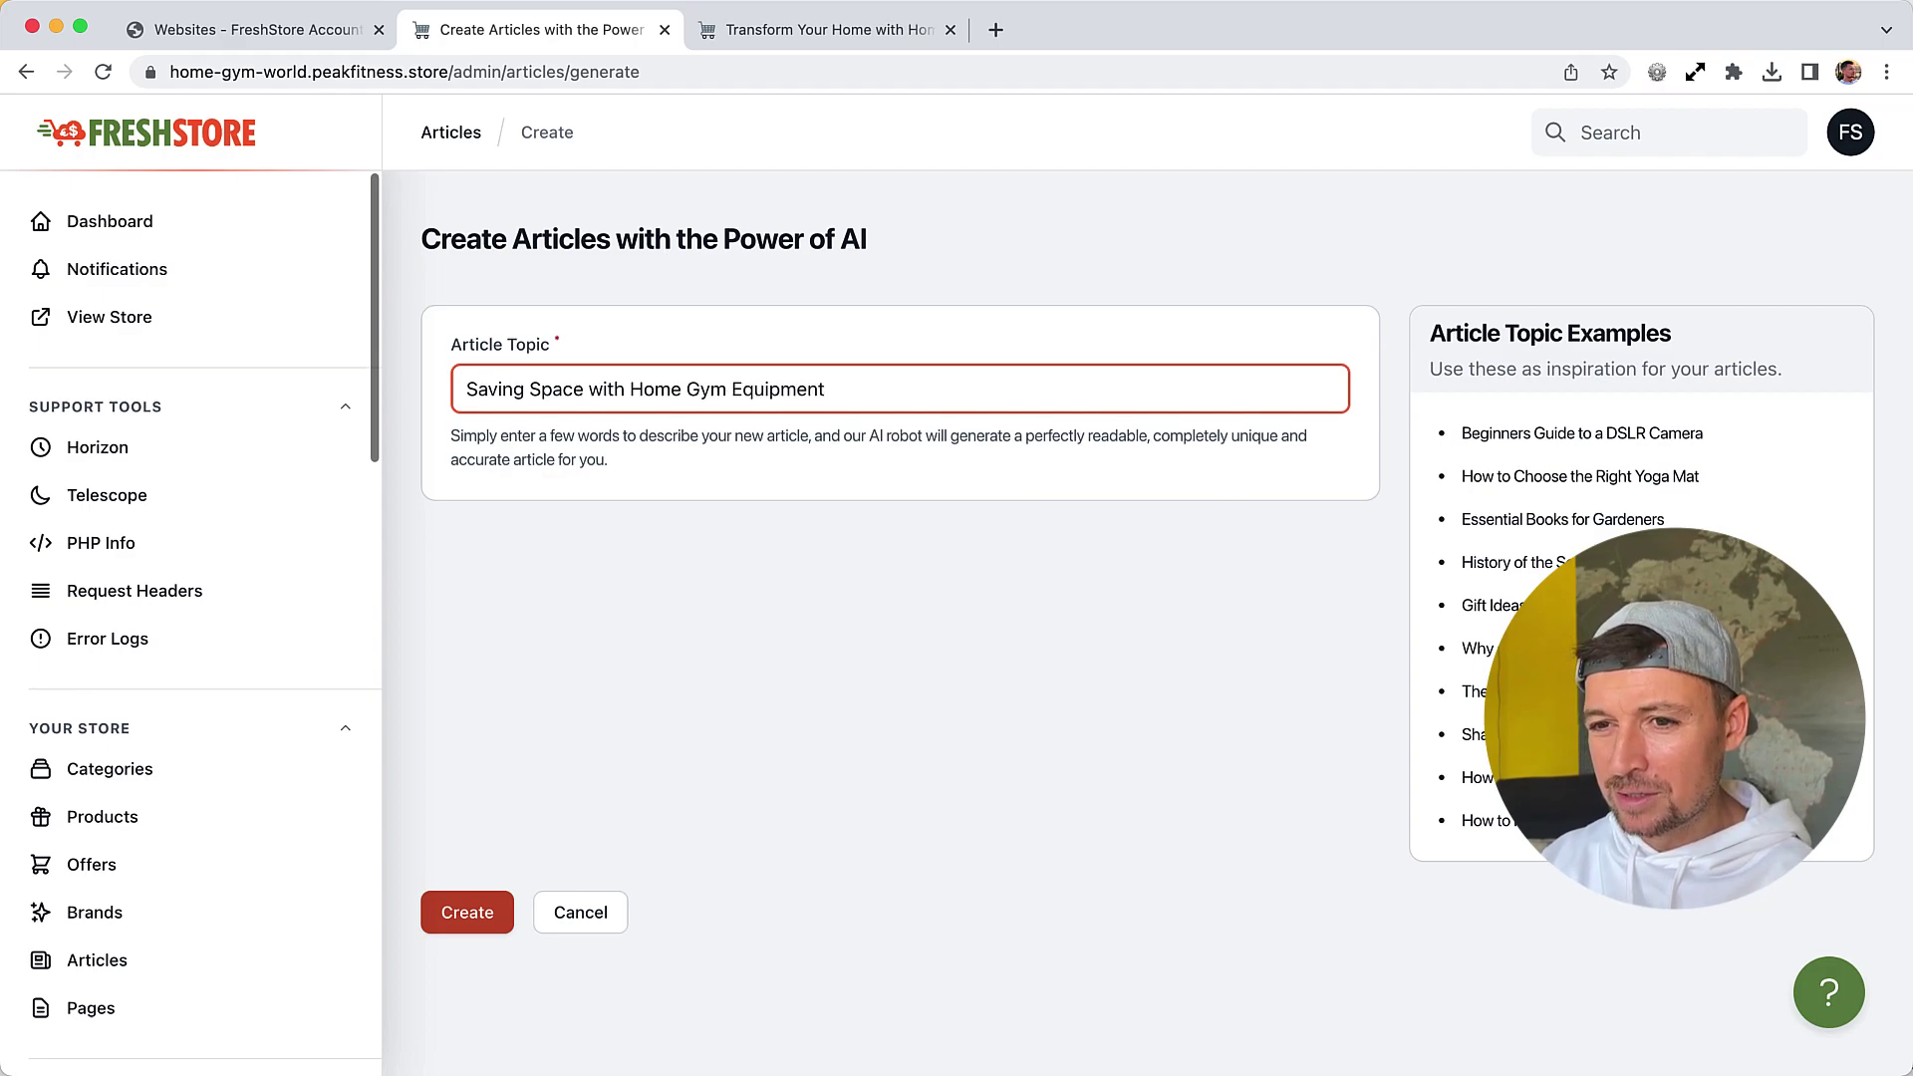
pyautogui.press('super+a')
pyautogui.press('Right')
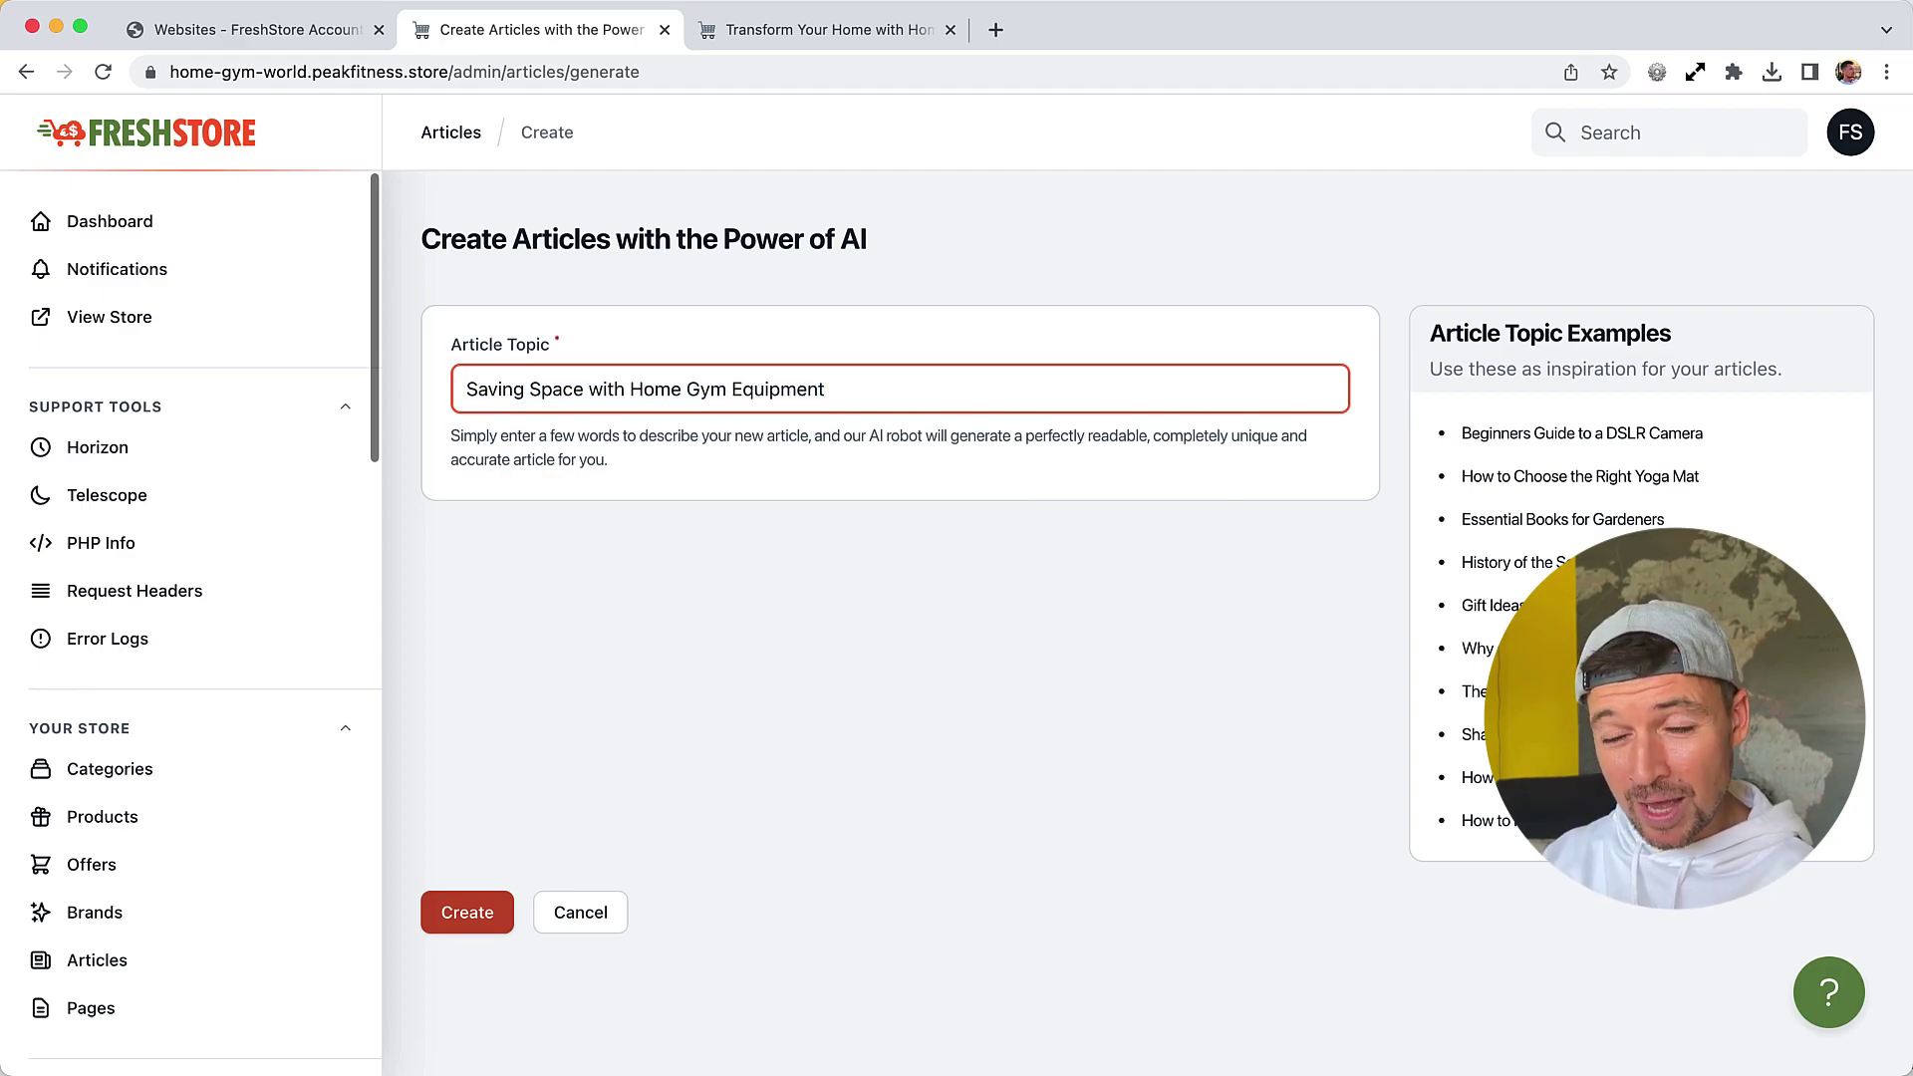
pyautogui.press('Return')
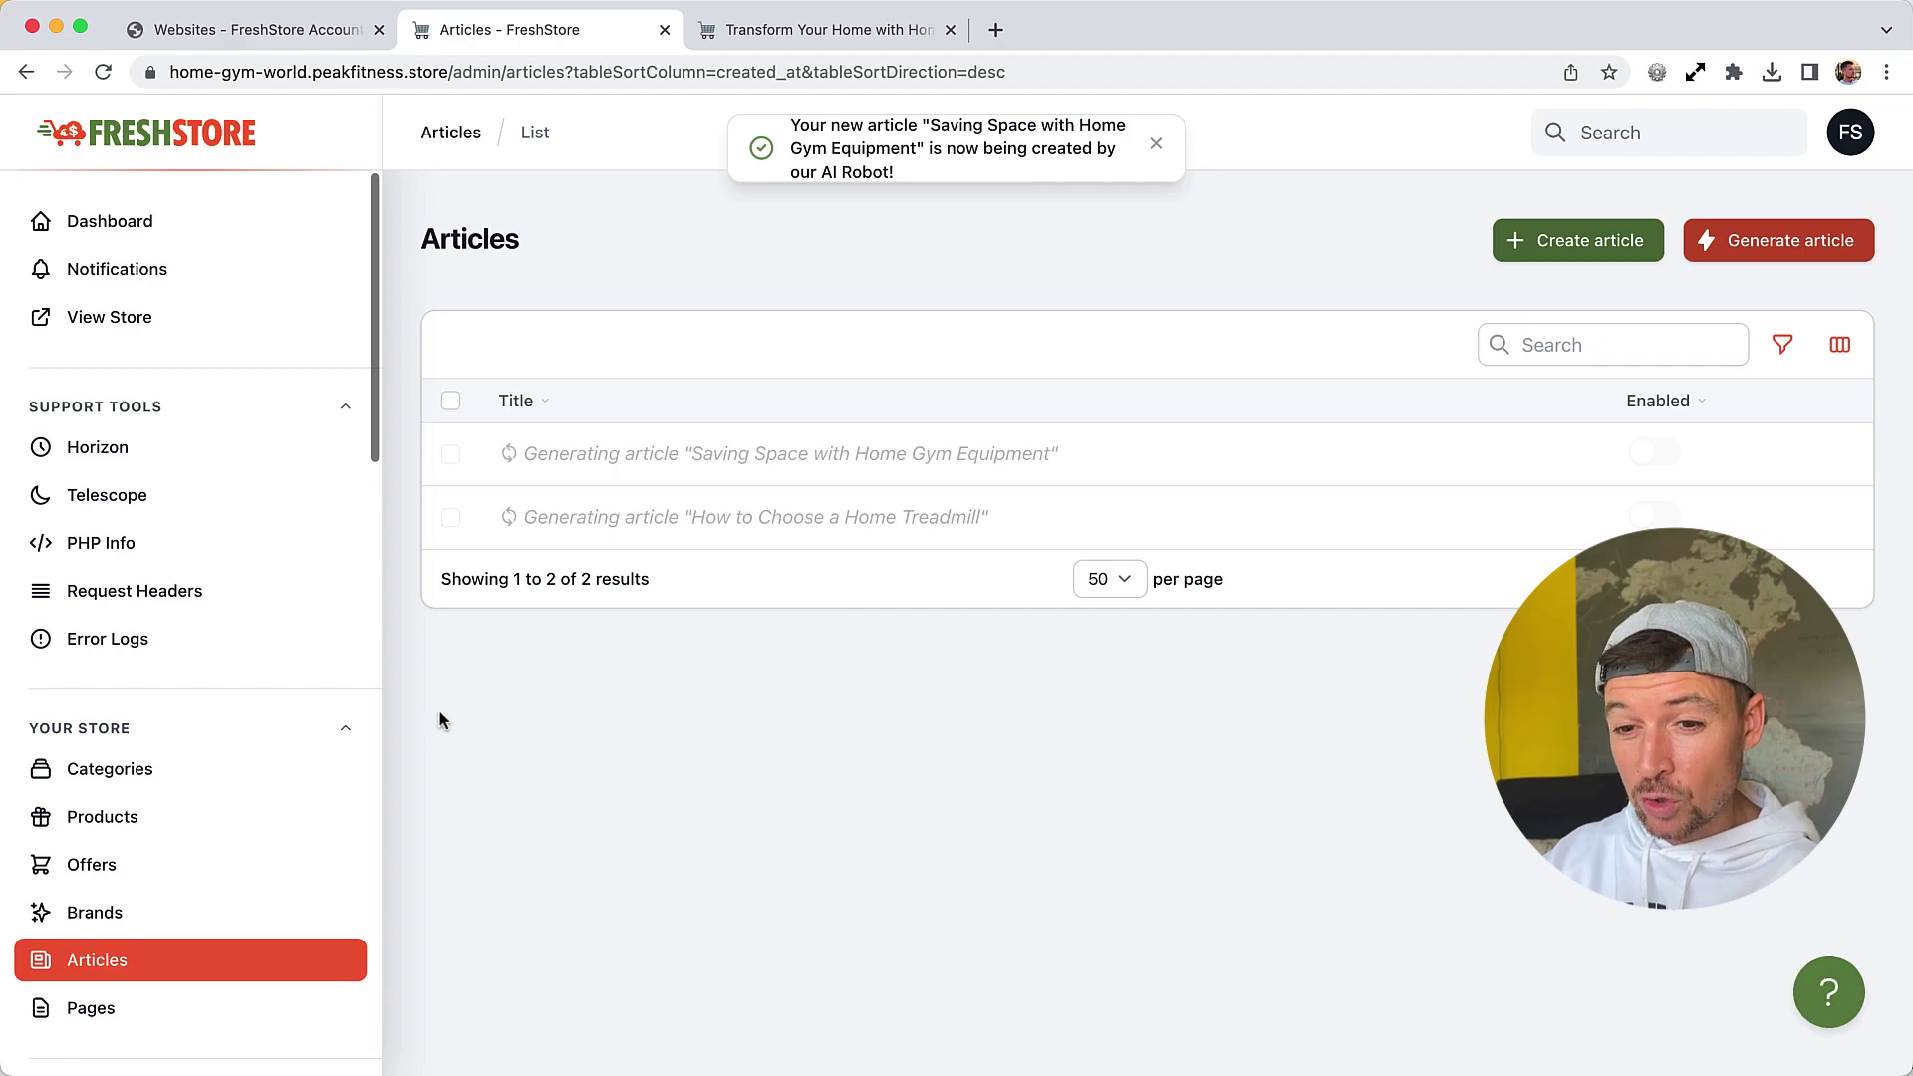
# Open the AI Category Builder for the store
pyautogui.scroll(-2, 352, 739)
pyautogui.scroll(-7, 352, 739)
pyautogui.scroll(-3, 141, 674)
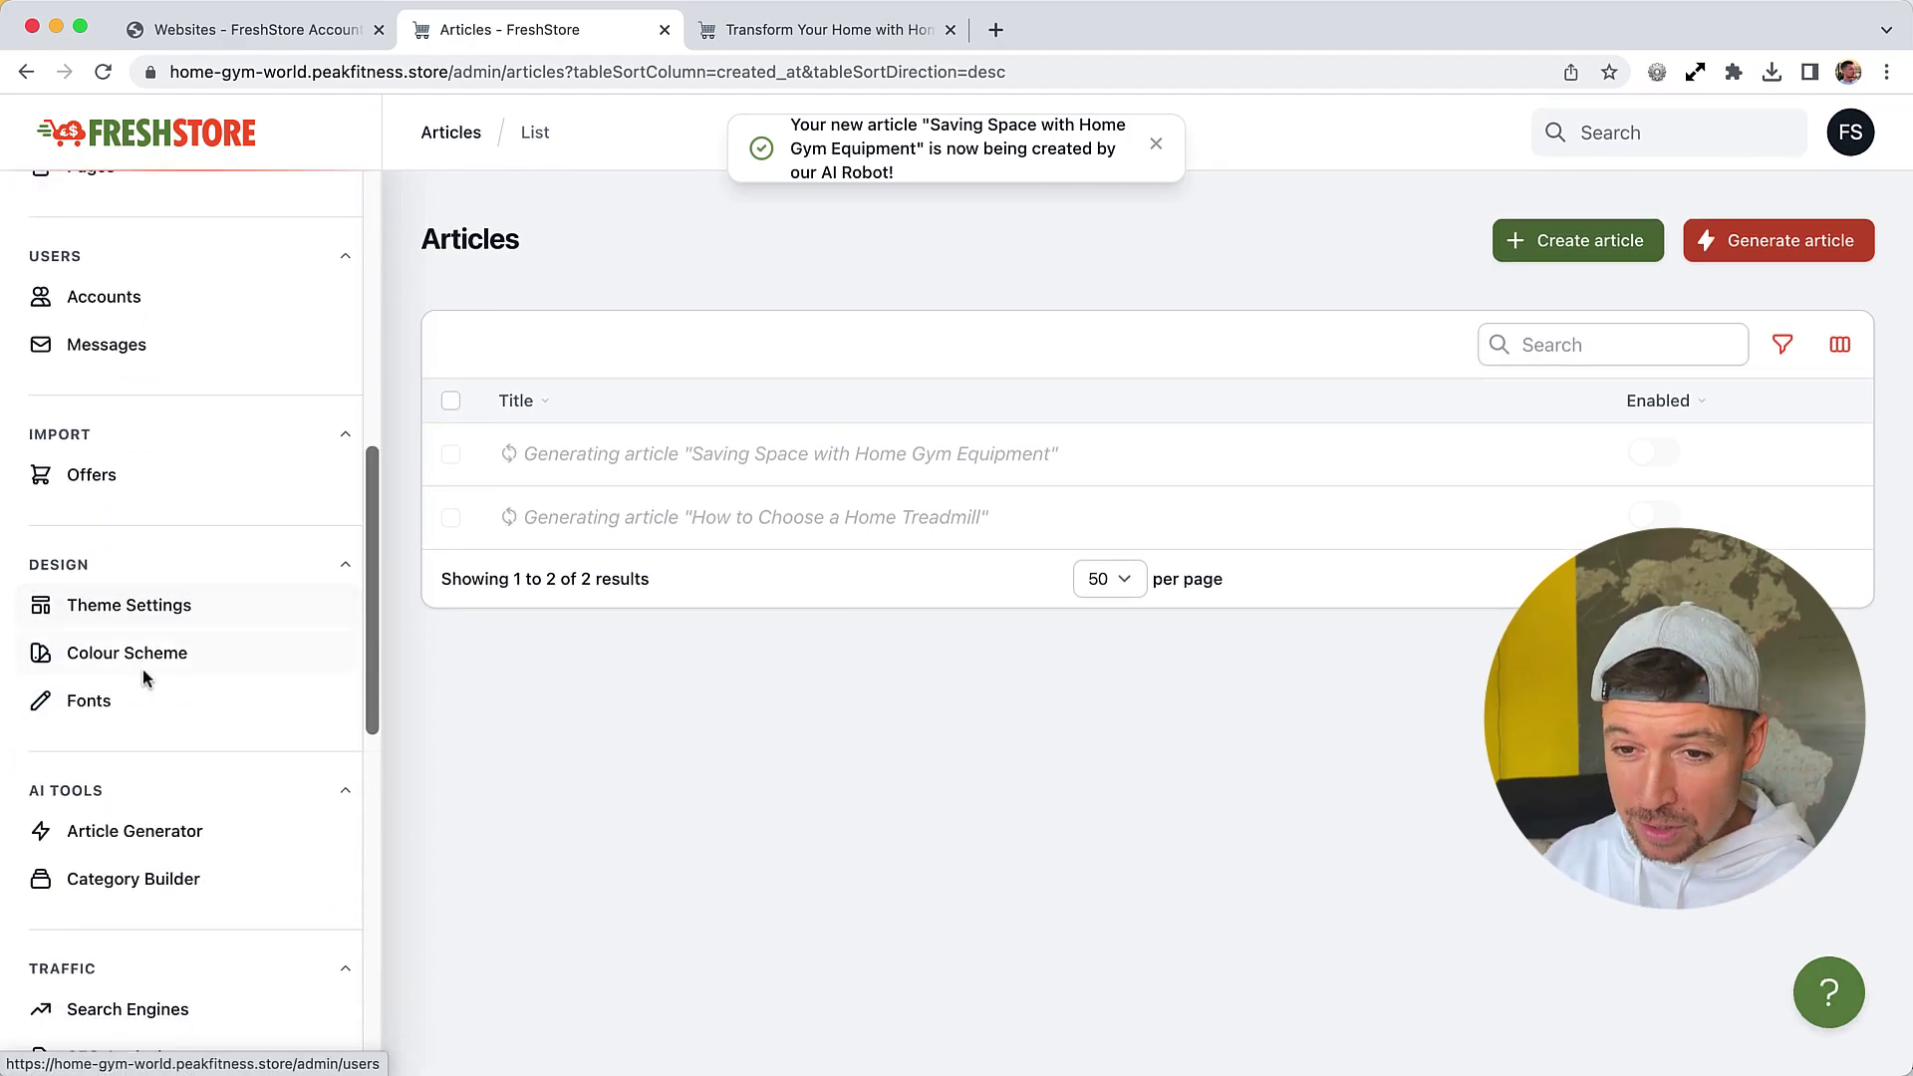
pyautogui.click(148, 660)
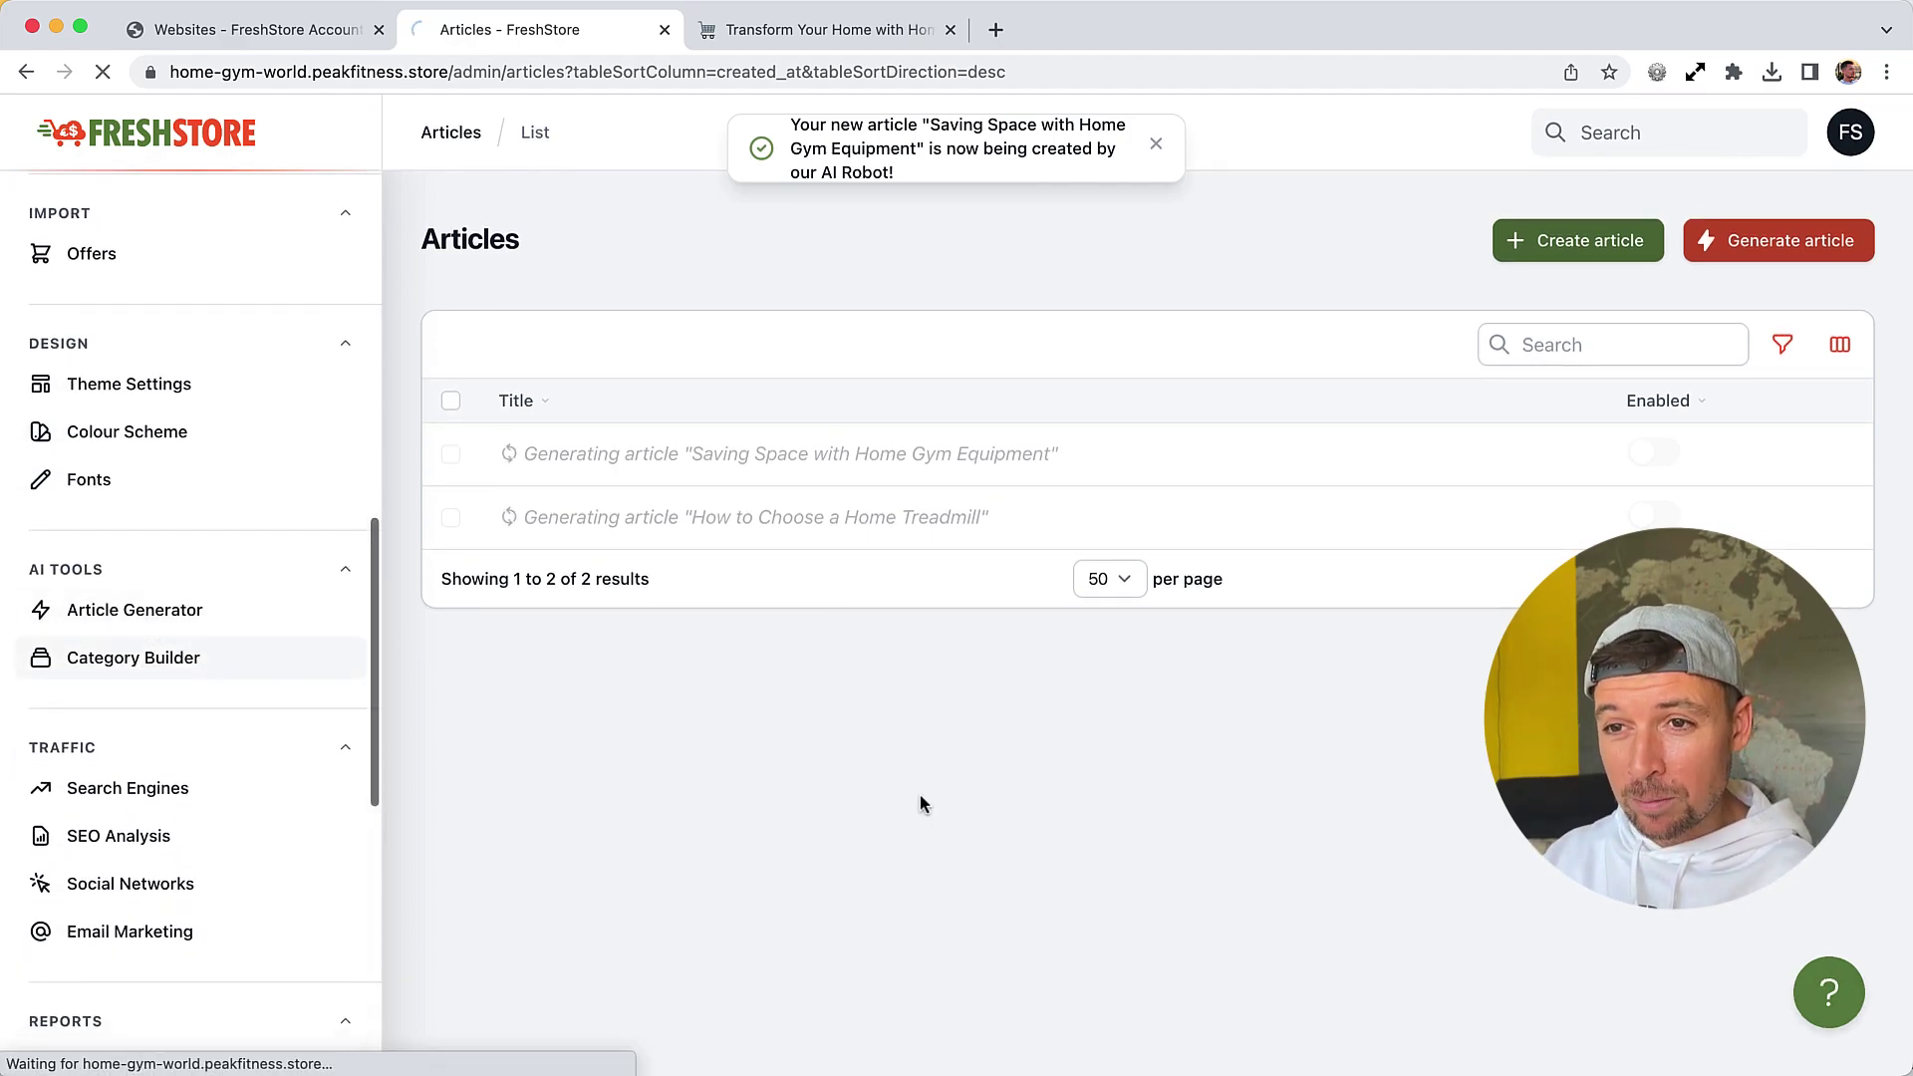
# Check the Categories menu on the live store homepage and return to the Category Builder
pyautogui.click(929, 45)
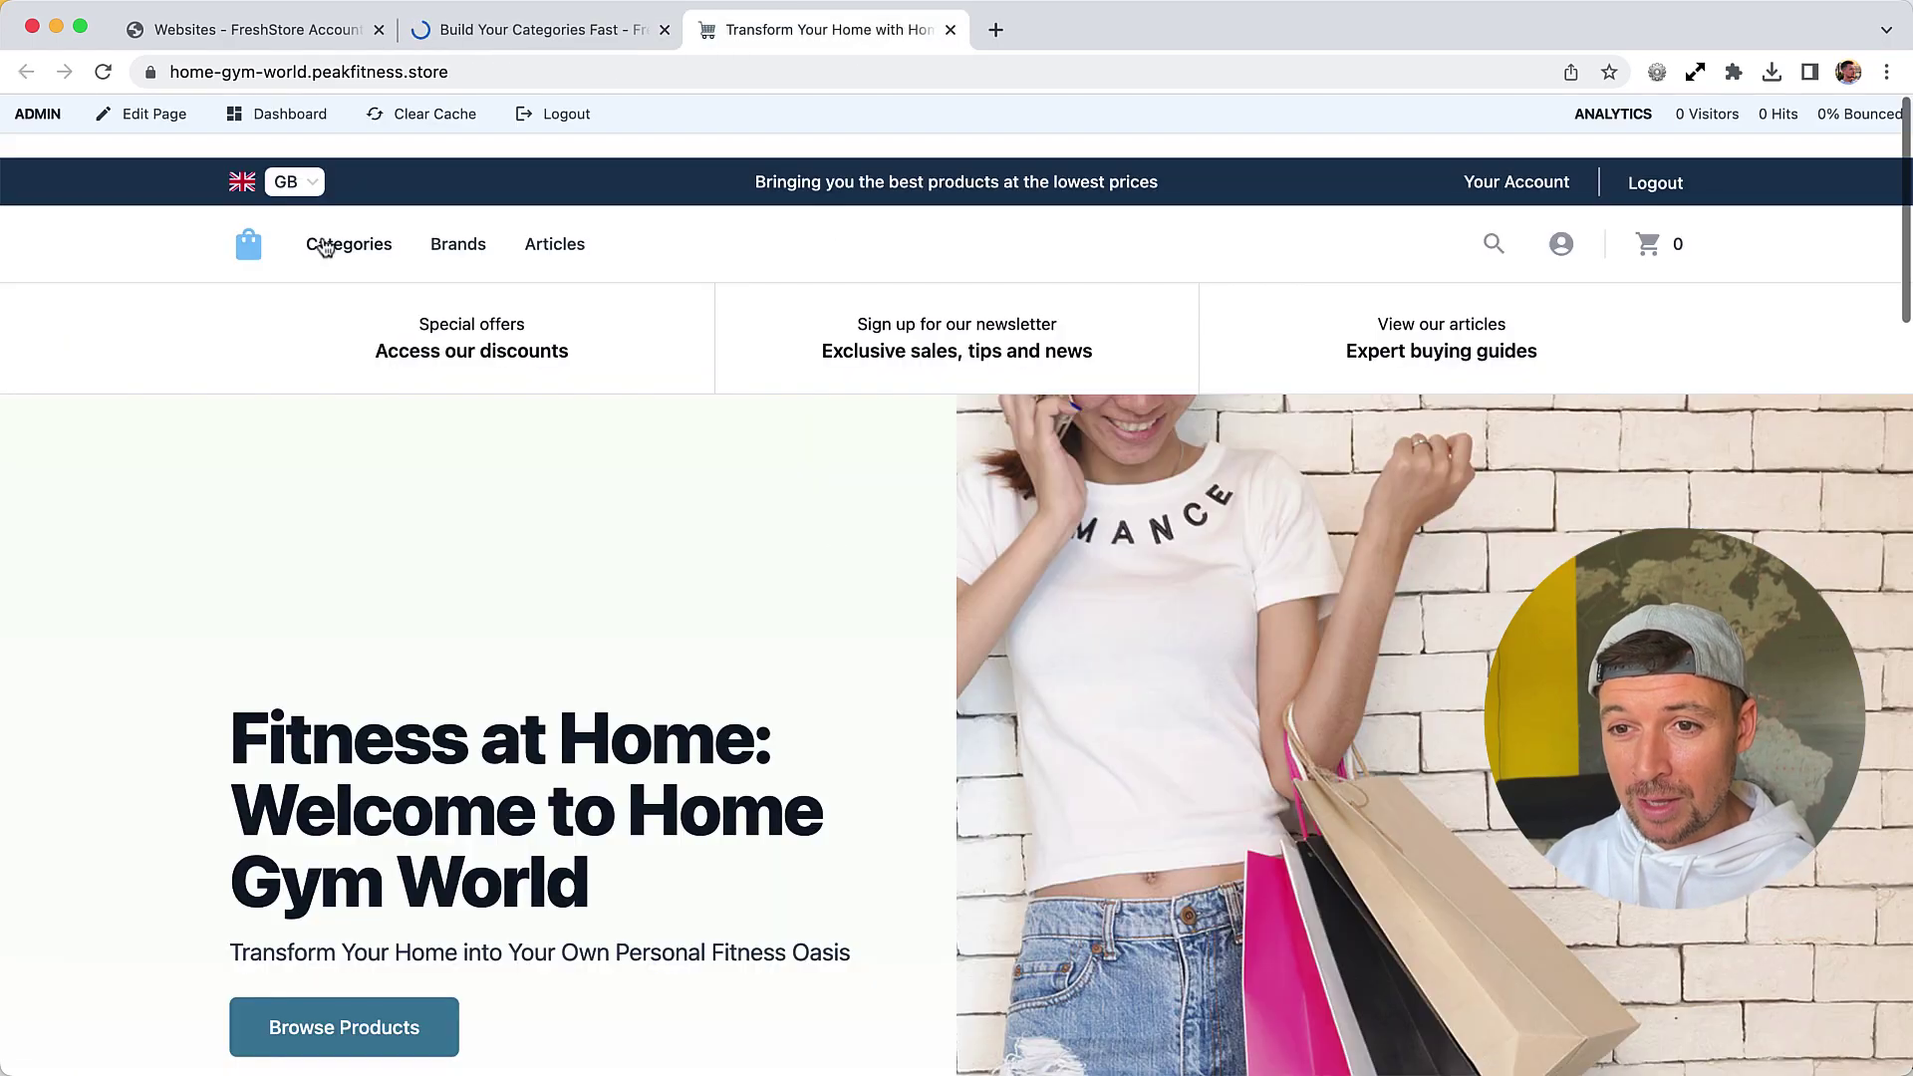
pyautogui.moveTo(329, 247)
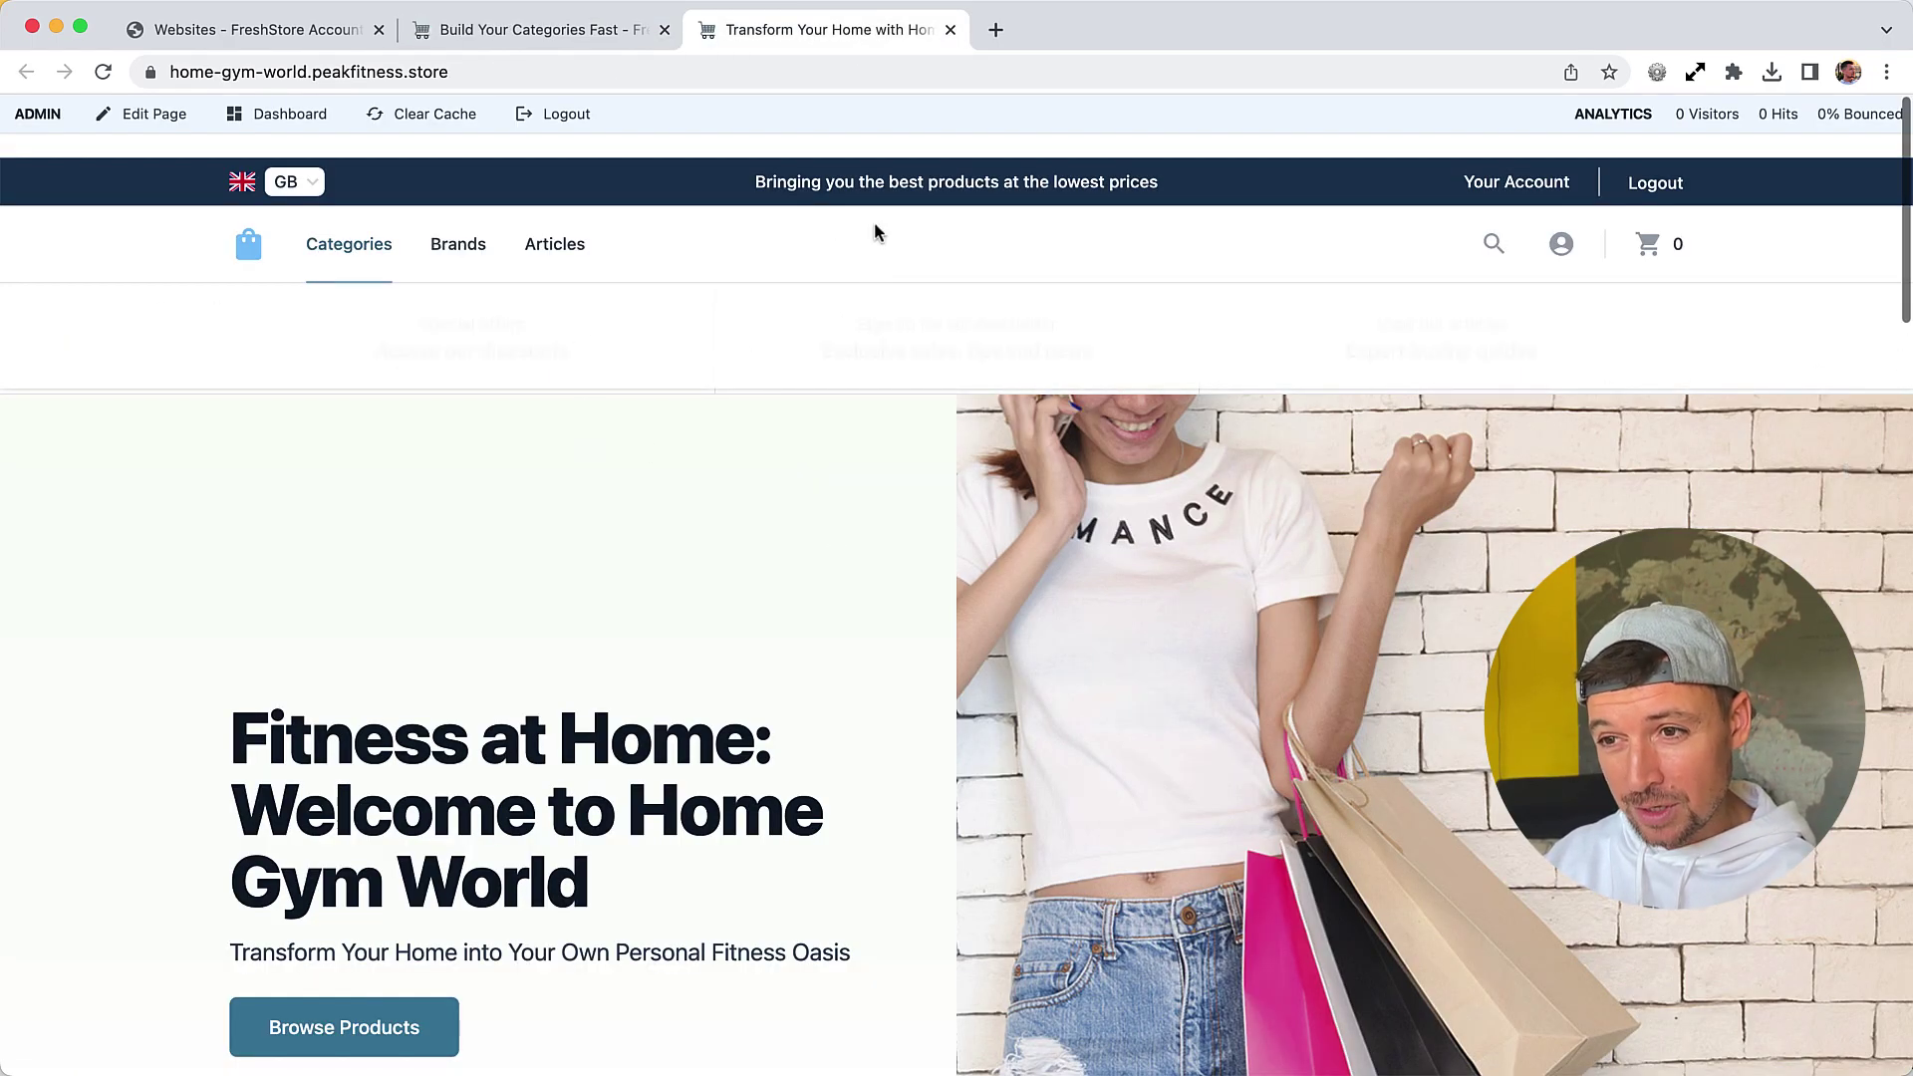
pyautogui.hotkey('ctrl', 'shift', 'Tab')
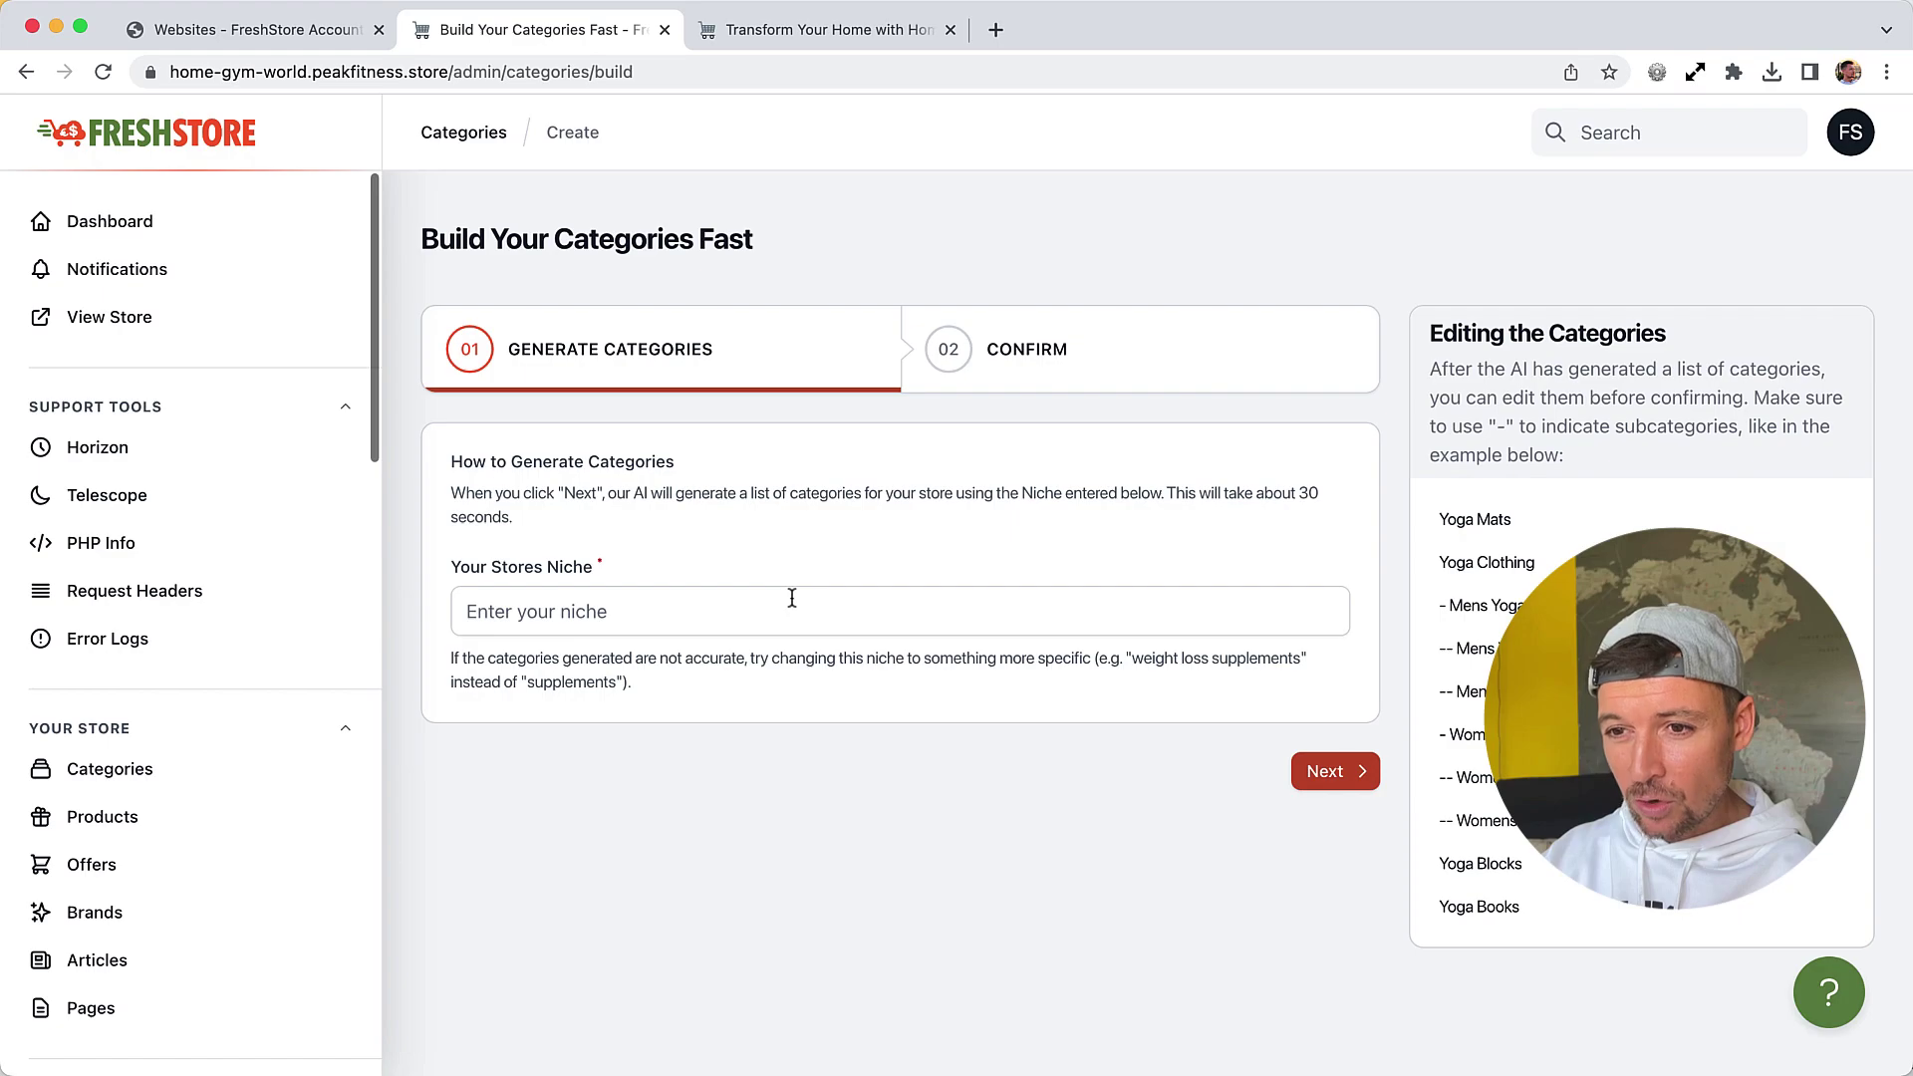
# Set the store's niche to "home gym equipment" and generate the category list with AI
pyautogui.click(789, 630)
pyautogui.click(766, 534)
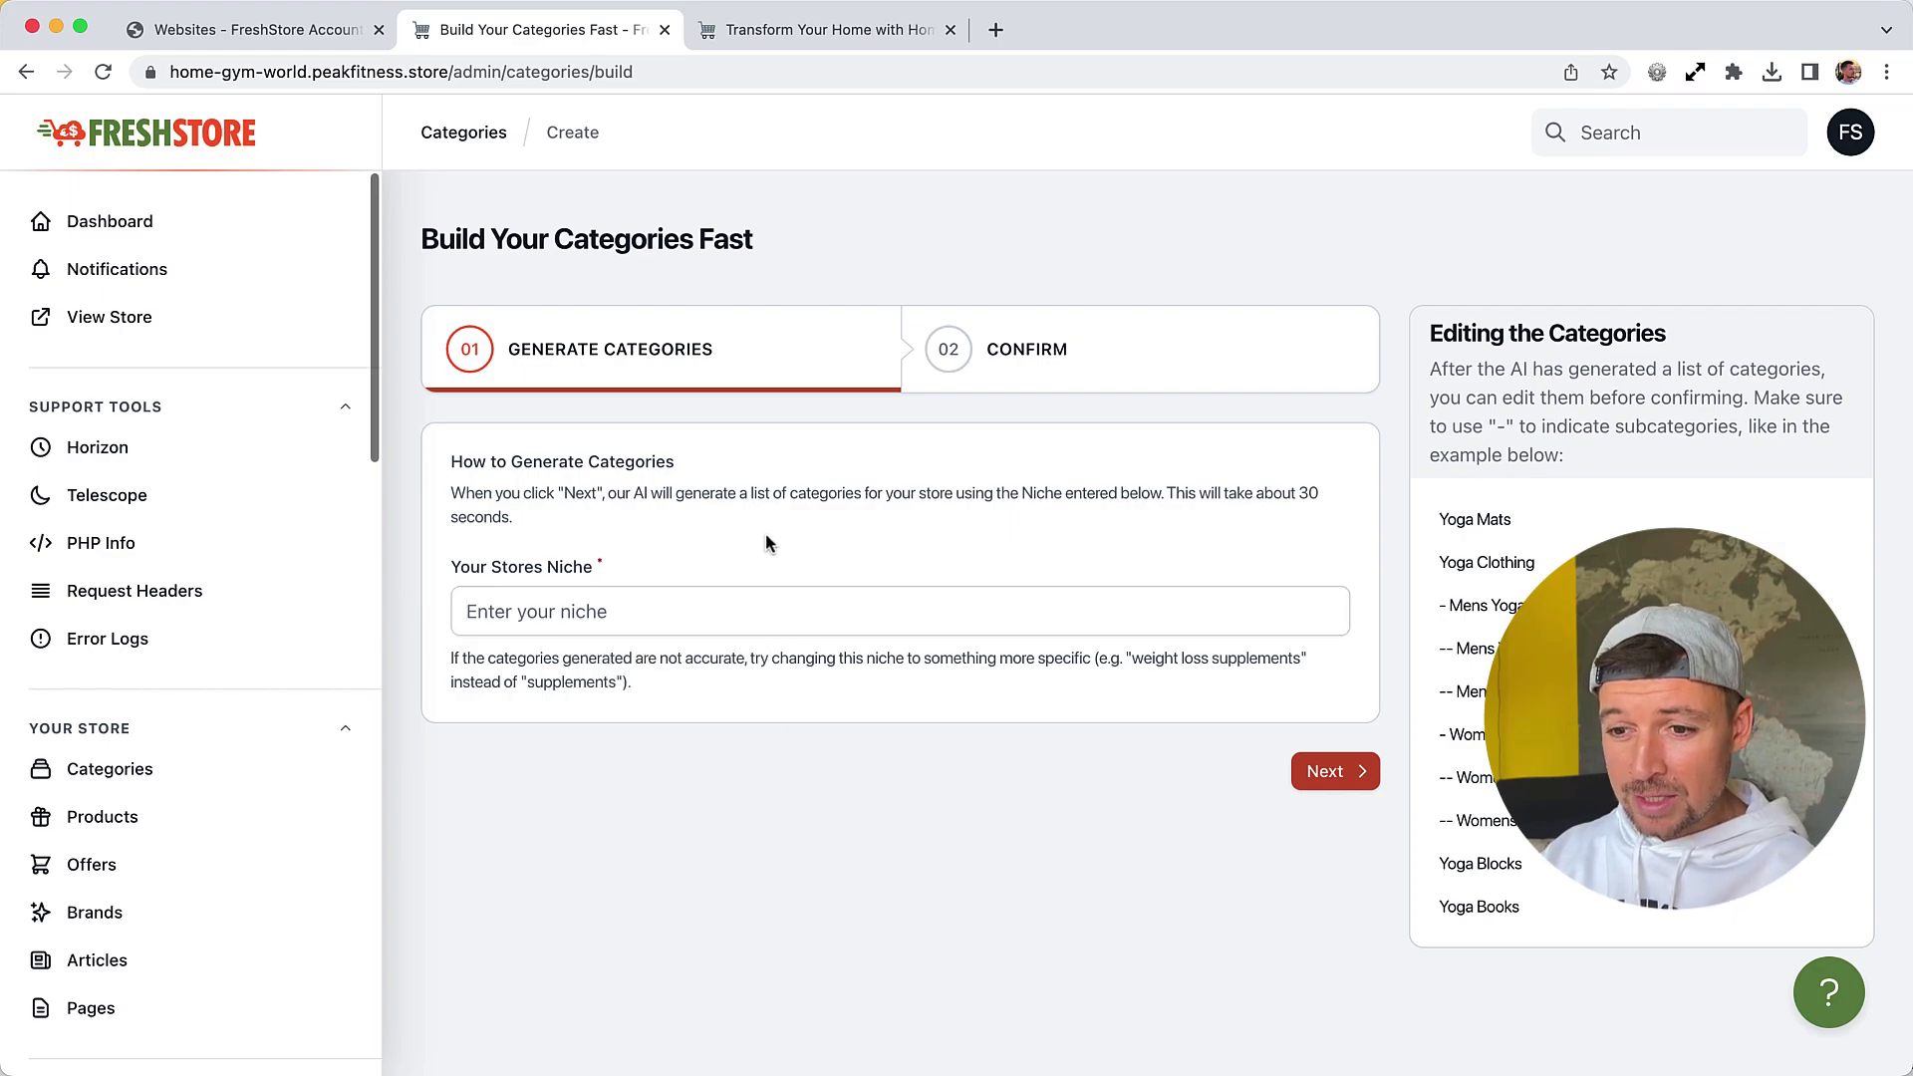
pyautogui.click(769, 617)
pyautogui.write('home gym equipment')
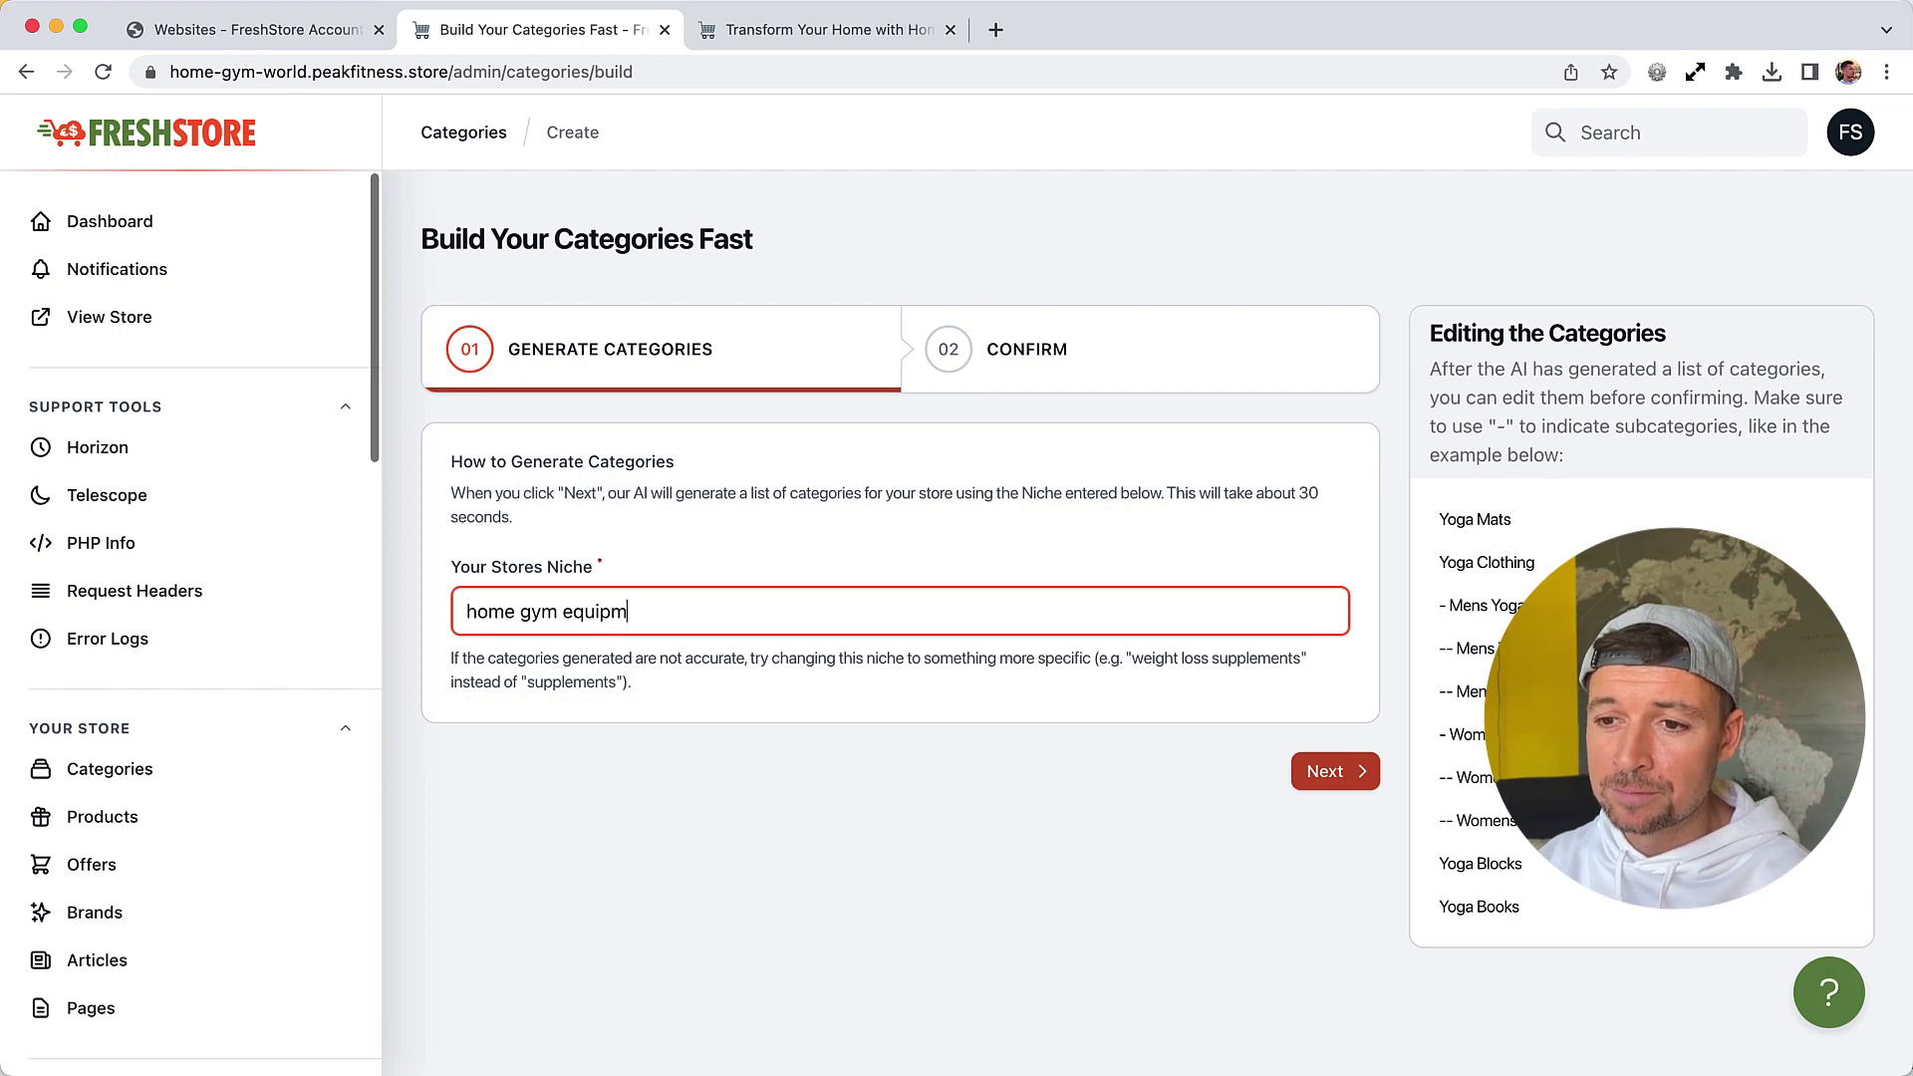
pyautogui.click(1324, 774)
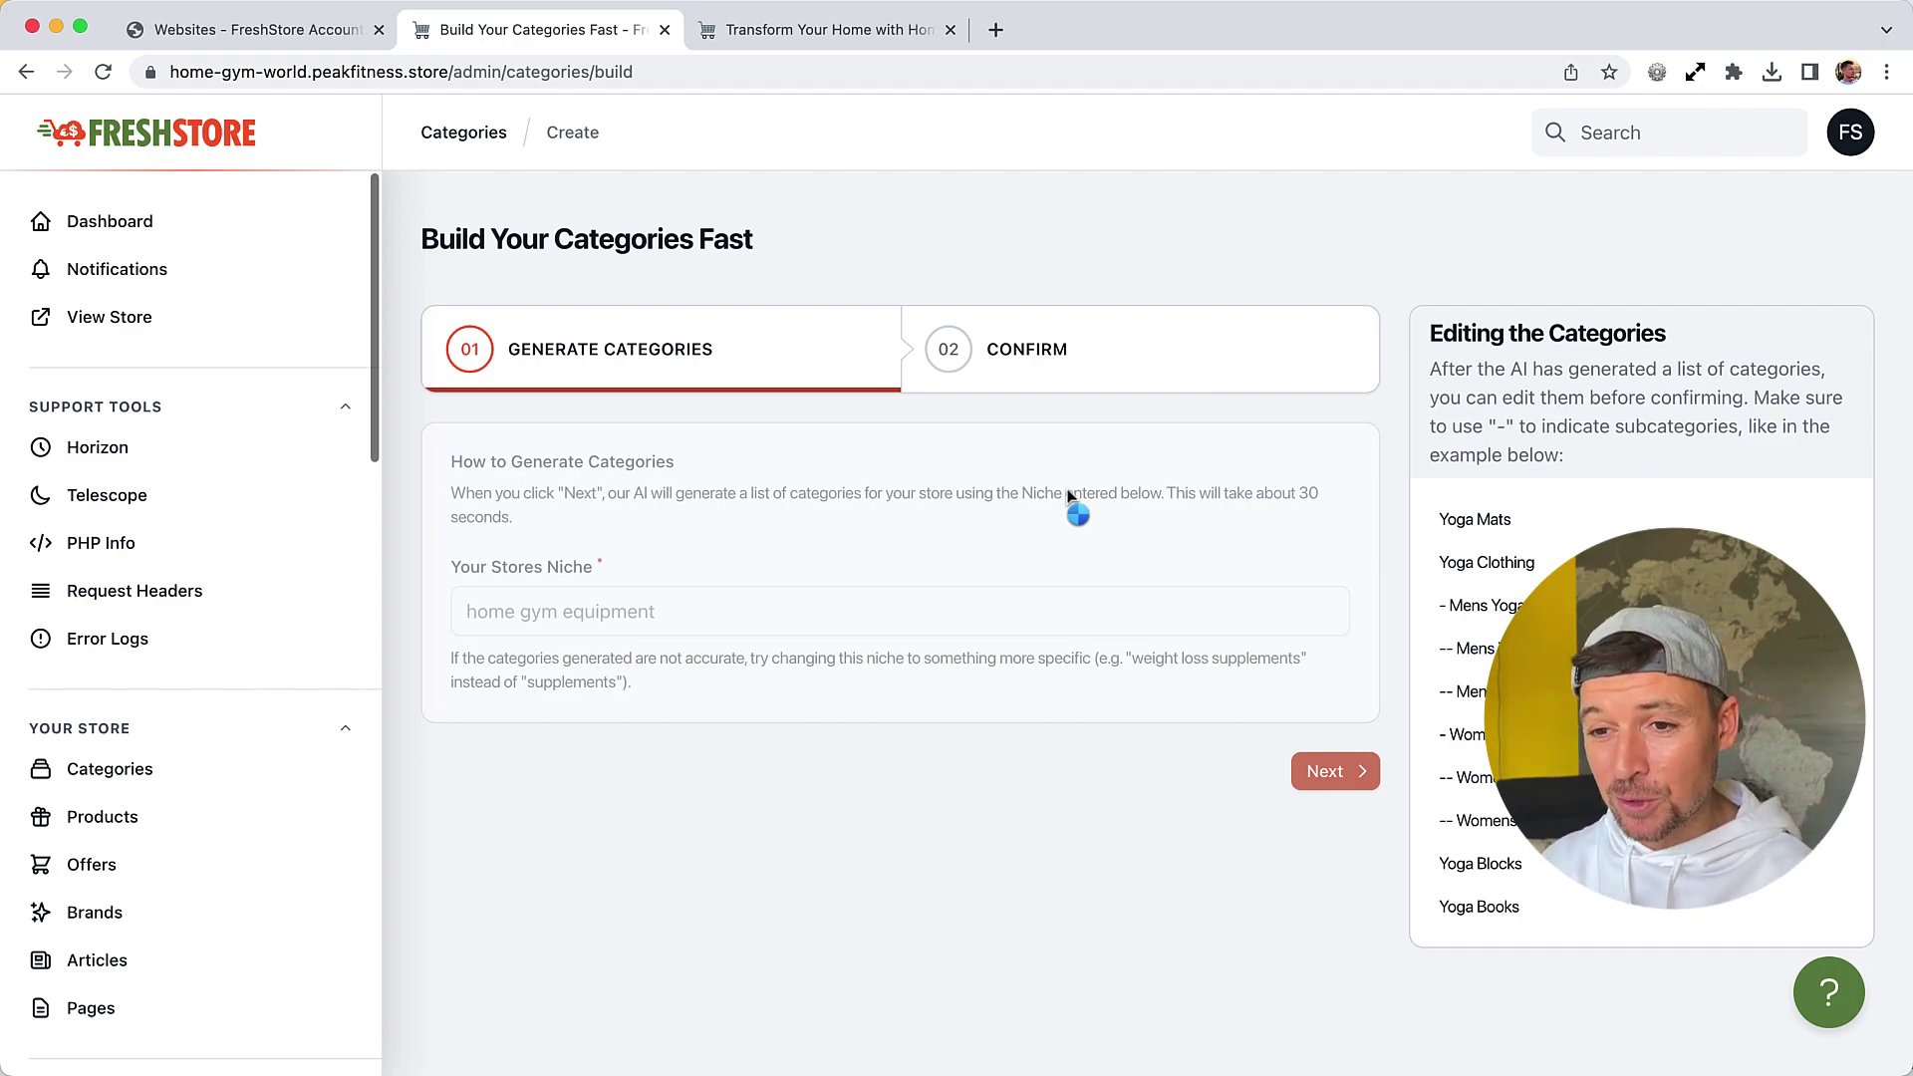
# Read through the generated list of categories and subcategories, from Cardio Machines down to Accessories
pyautogui.scroll(-15, 956, 588)
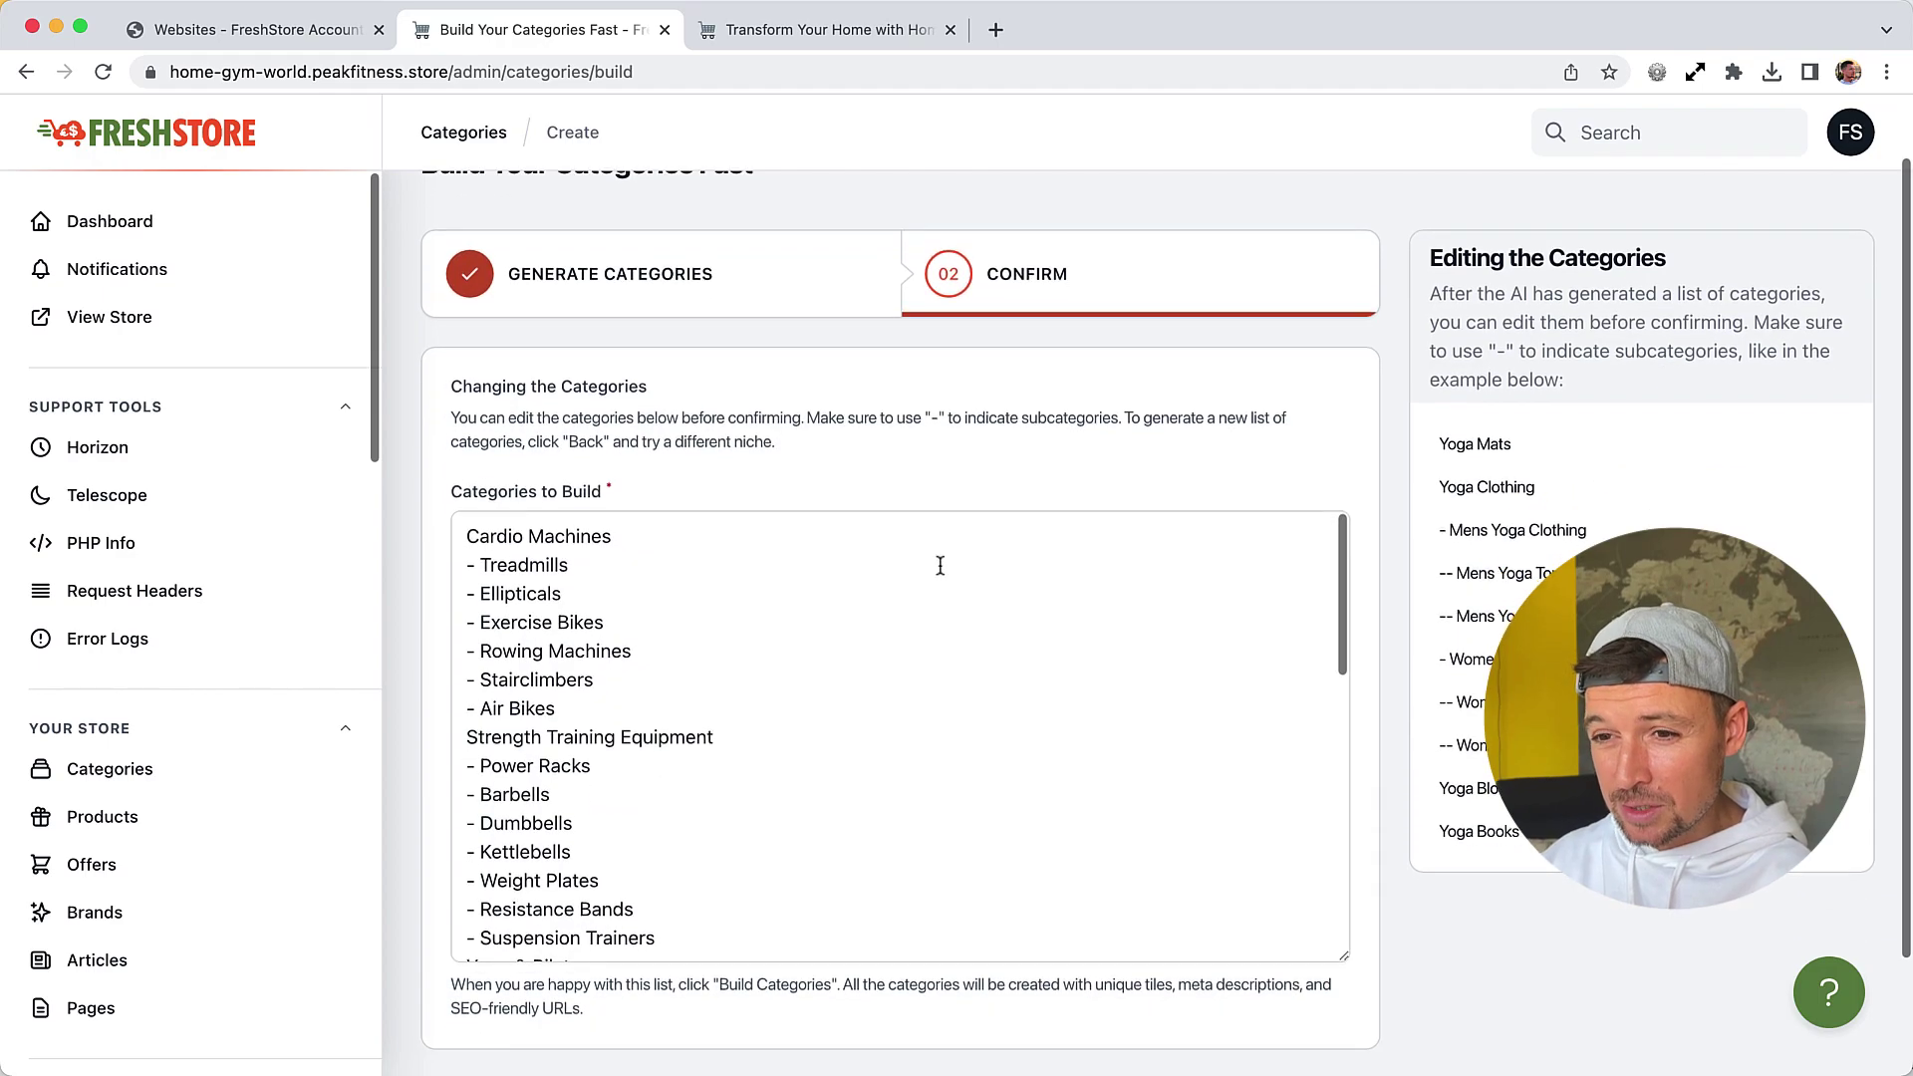
pyautogui.scroll(15, 957, 588)
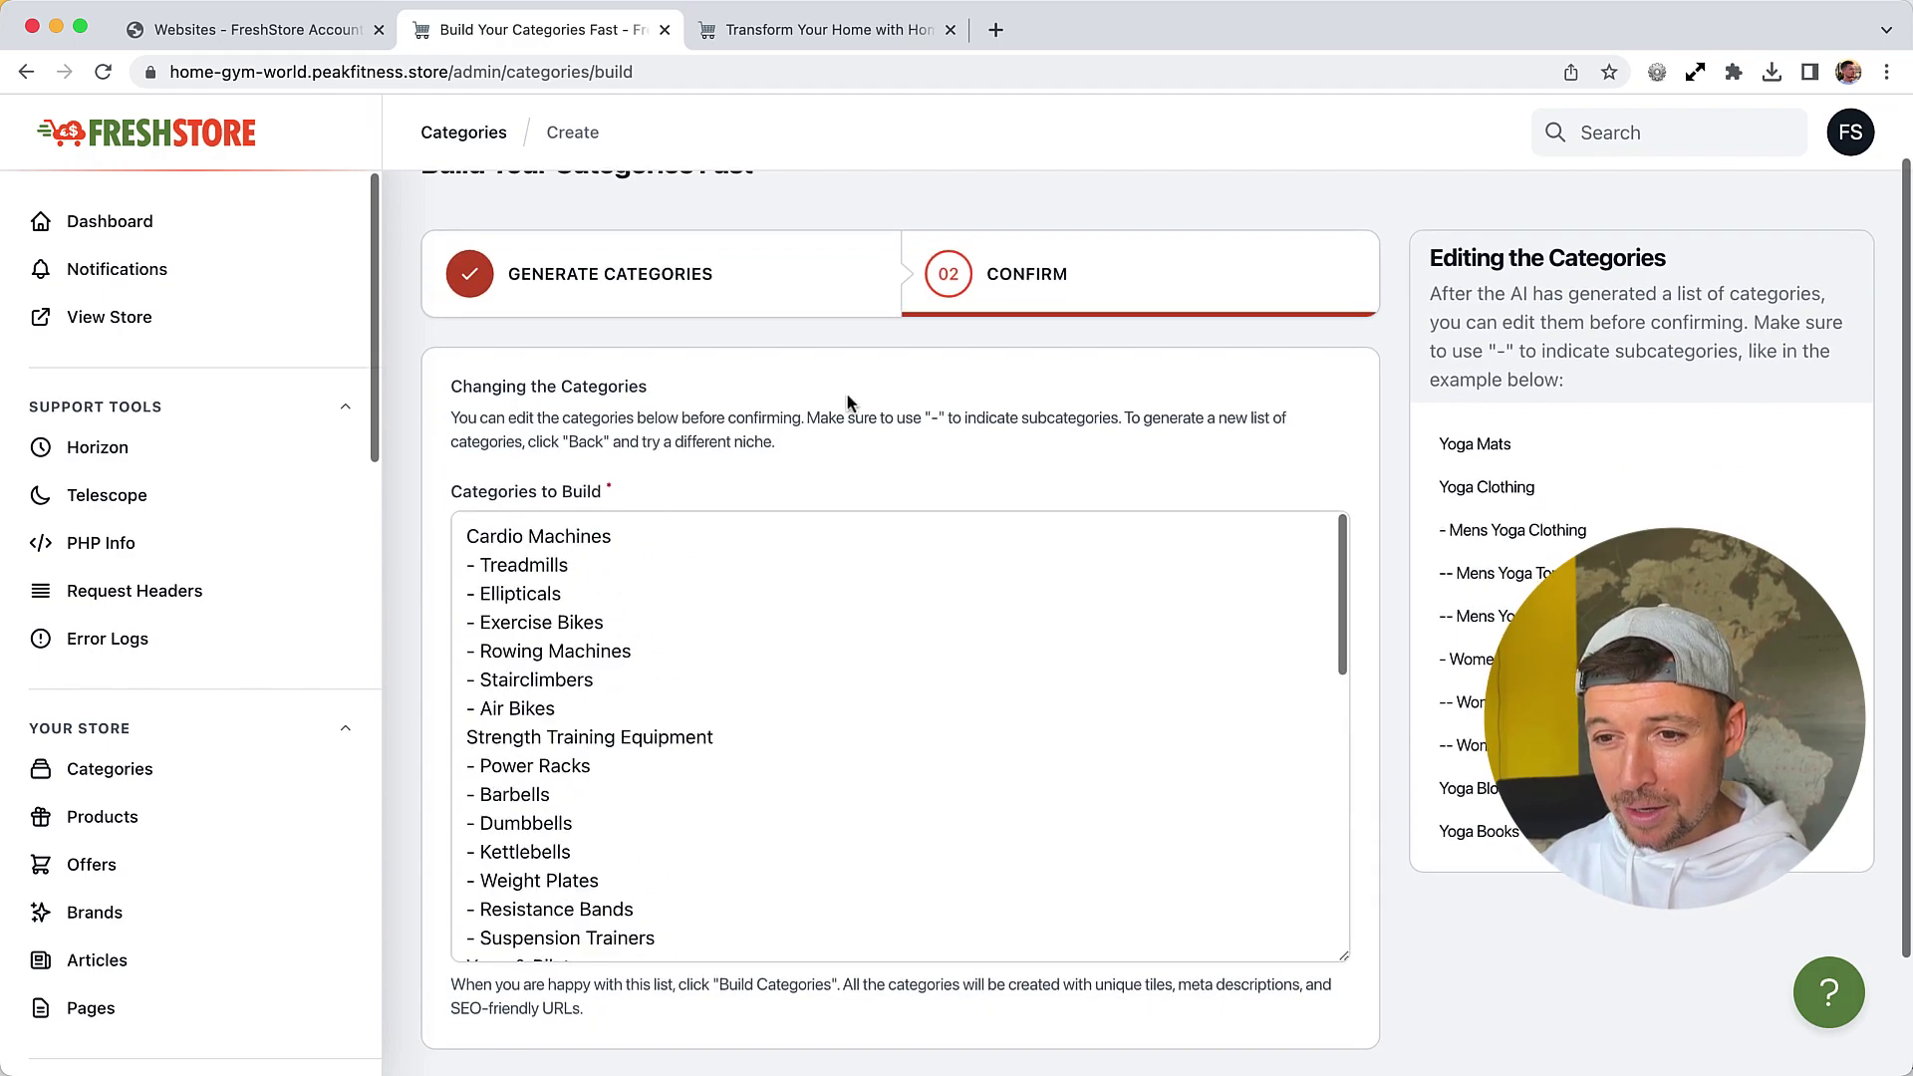
pyautogui.scroll(-3, 852, 398)
pyautogui.scroll(-2, 855, 460)
pyautogui.scroll(2, 725, 516)
pyautogui.scroll(-6, 619, 550)
pyautogui.scroll(-3, 622, 543)
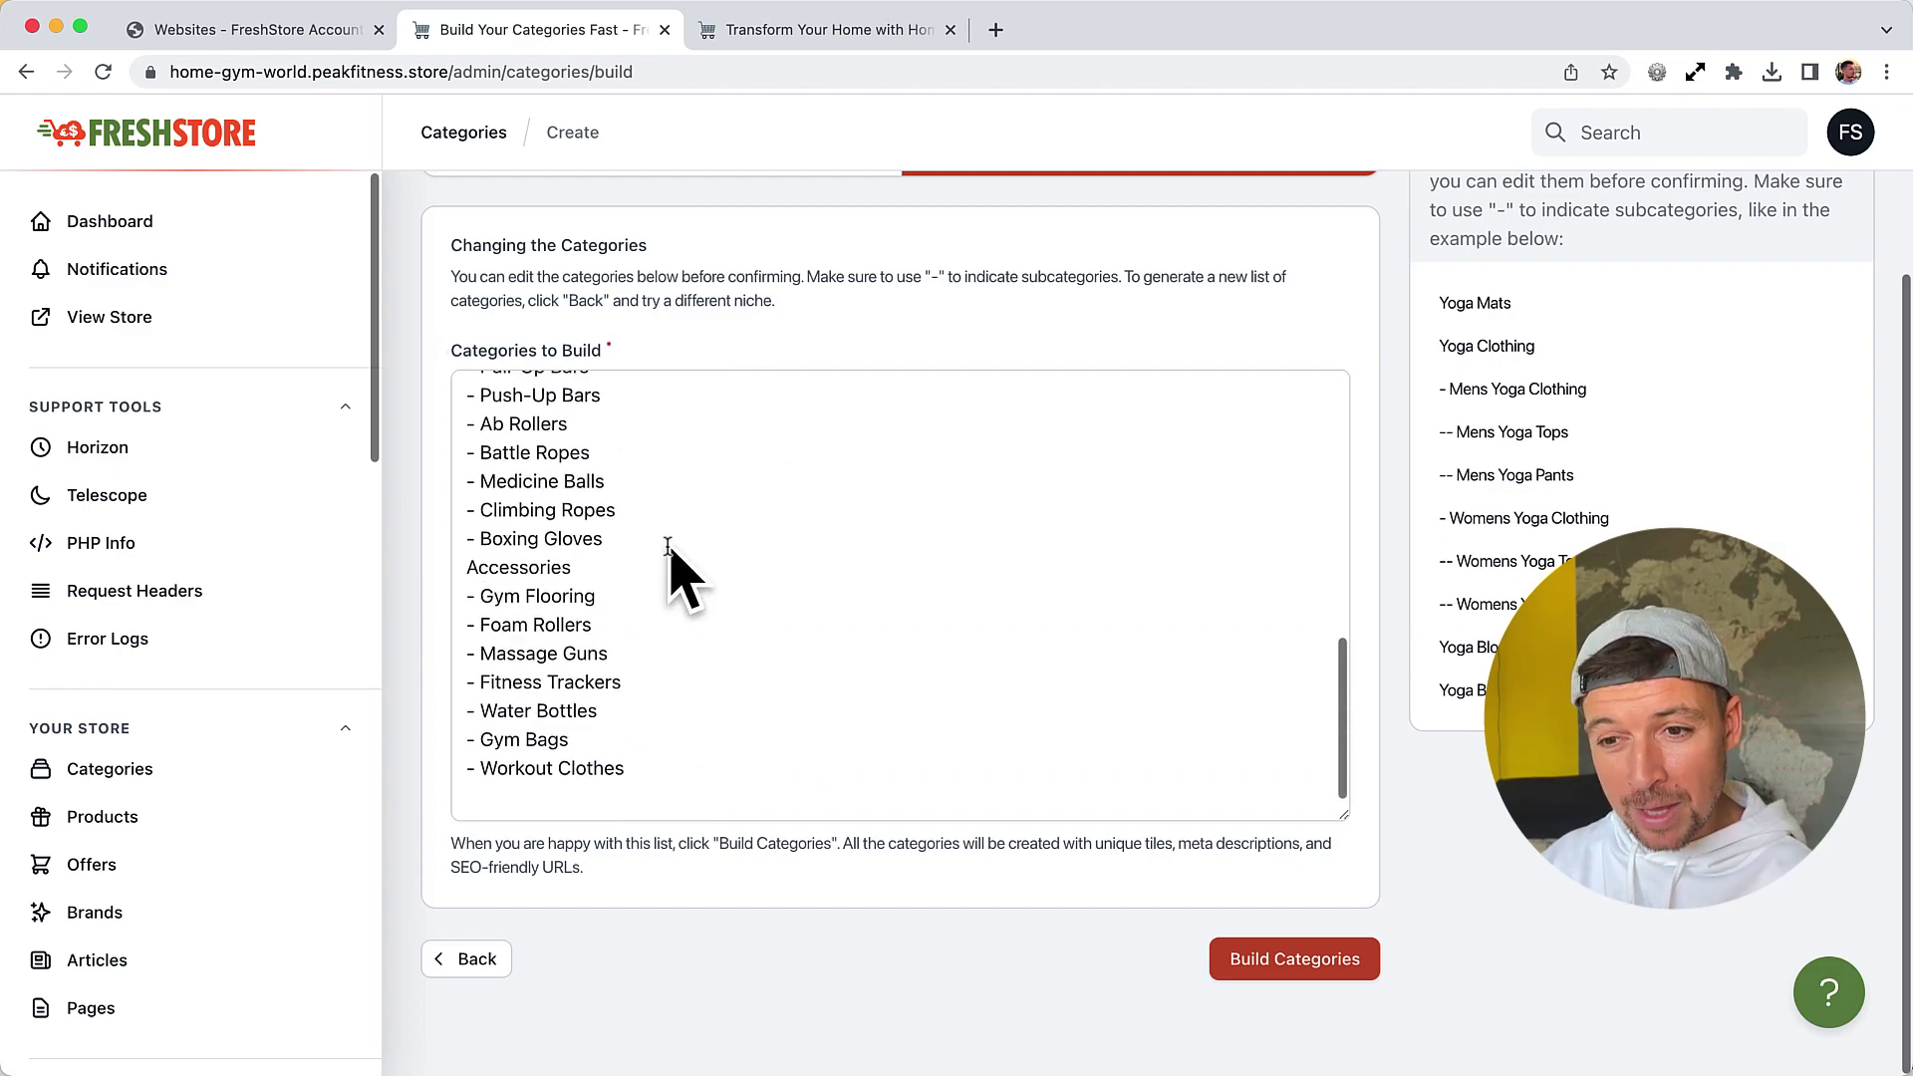
pyautogui.scroll(12, 658, 598)
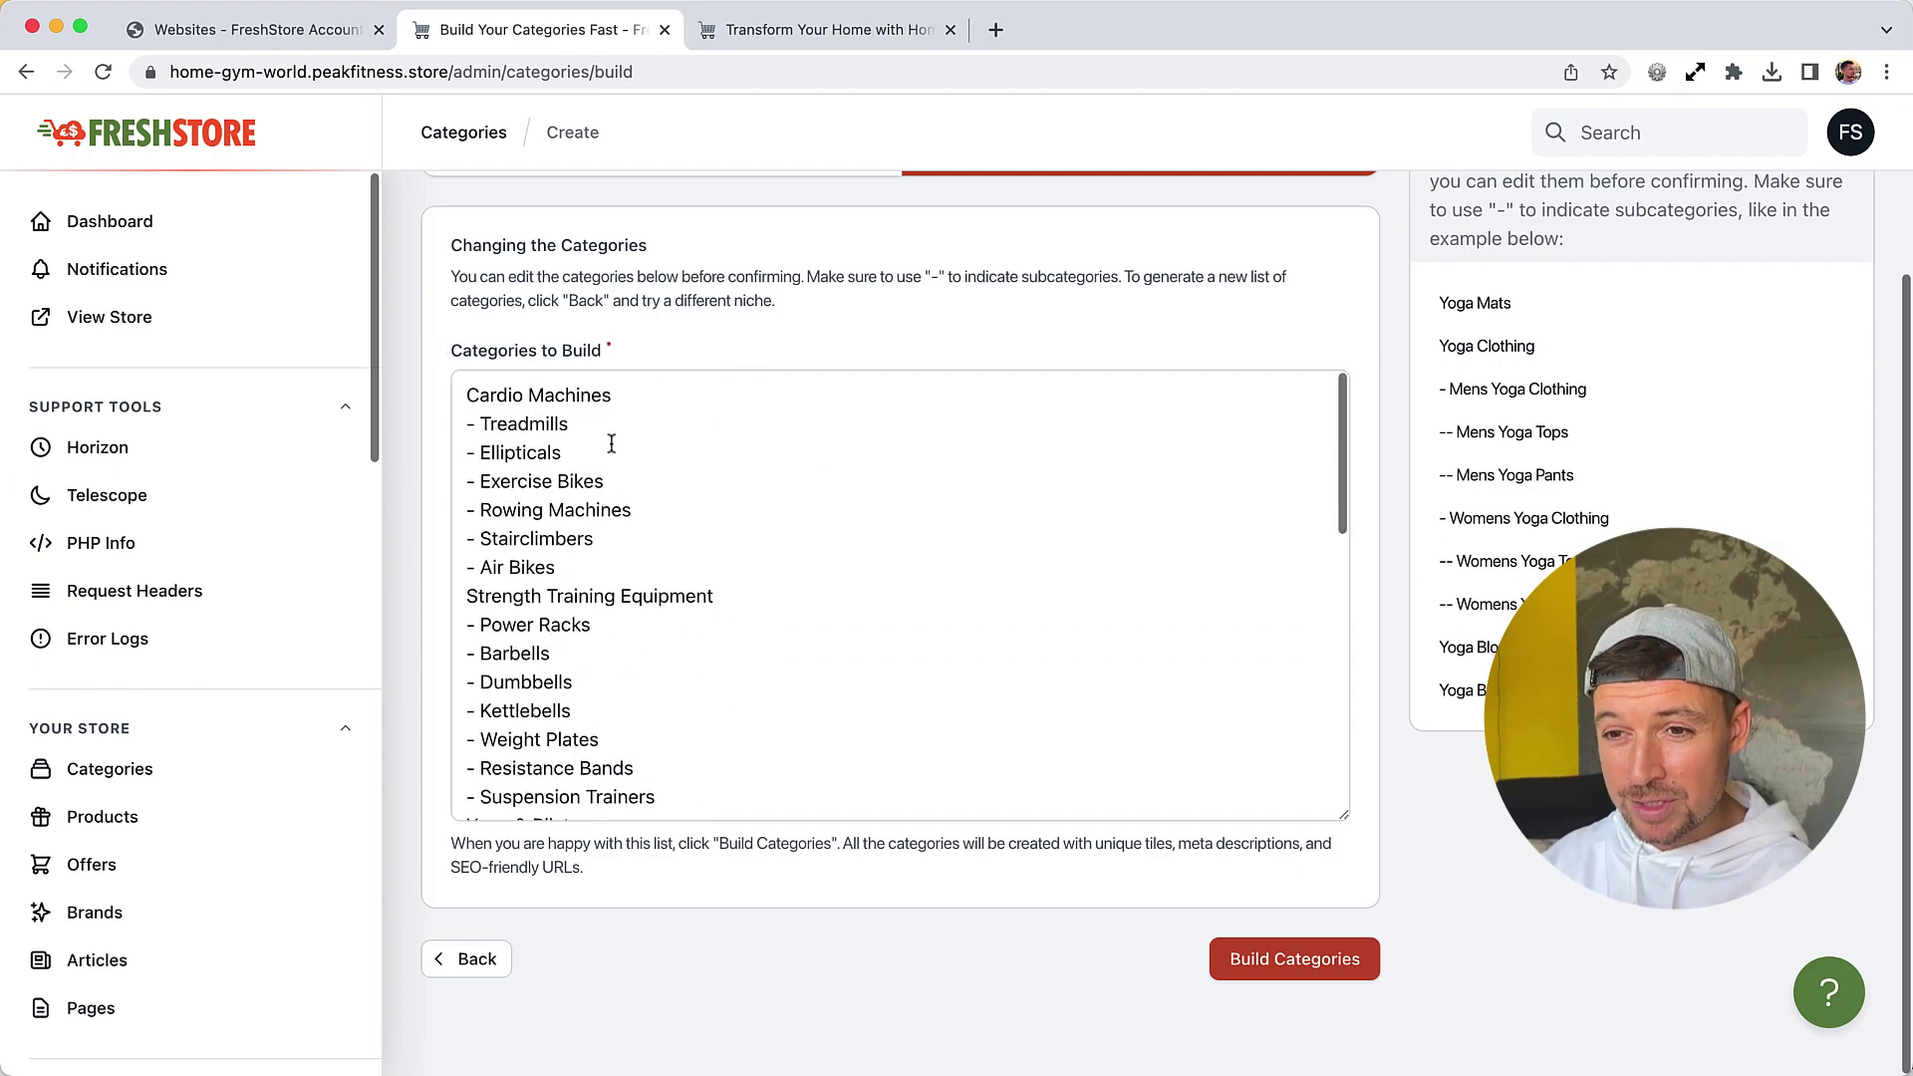
pyautogui.click(638, 427)
pyautogui.scroll(-1, 492, 684)
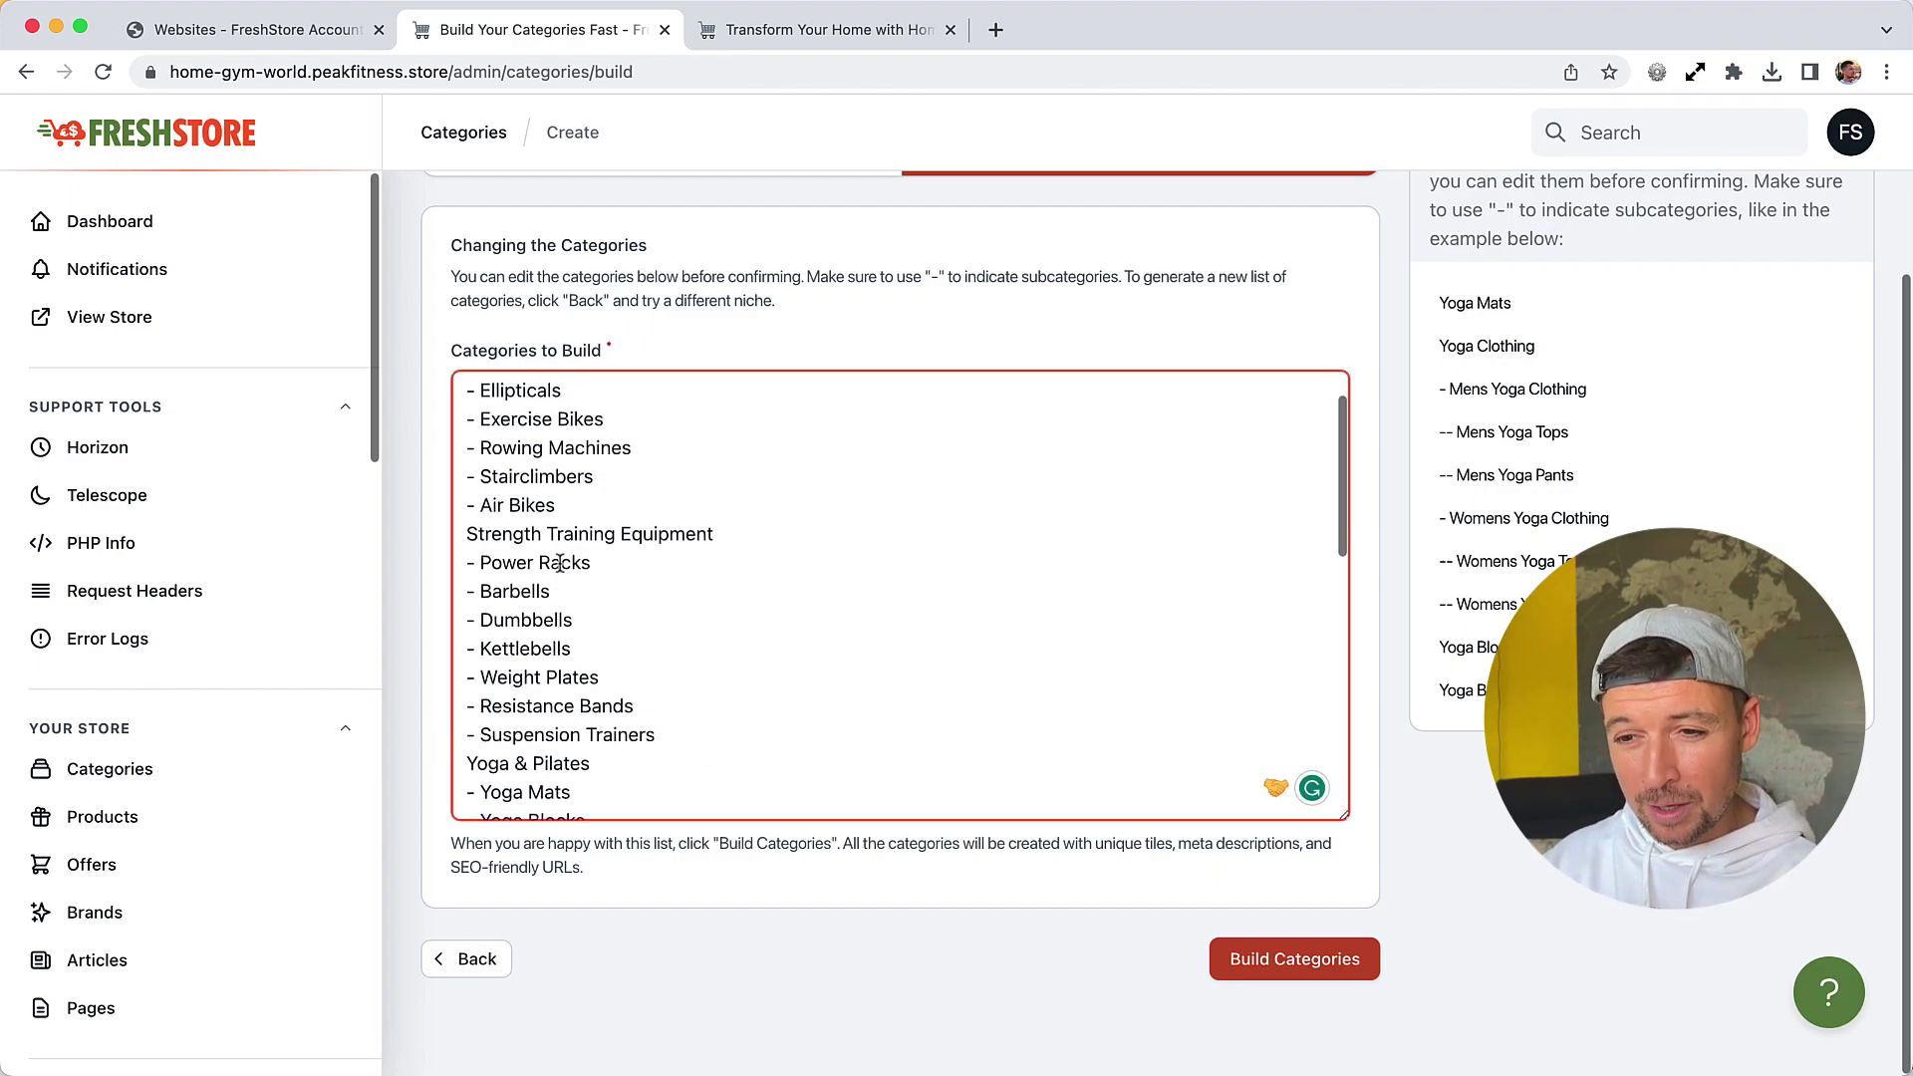
pyautogui.scroll(1, 575, 498)
pyautogui.scroll(-2, 534, 523)
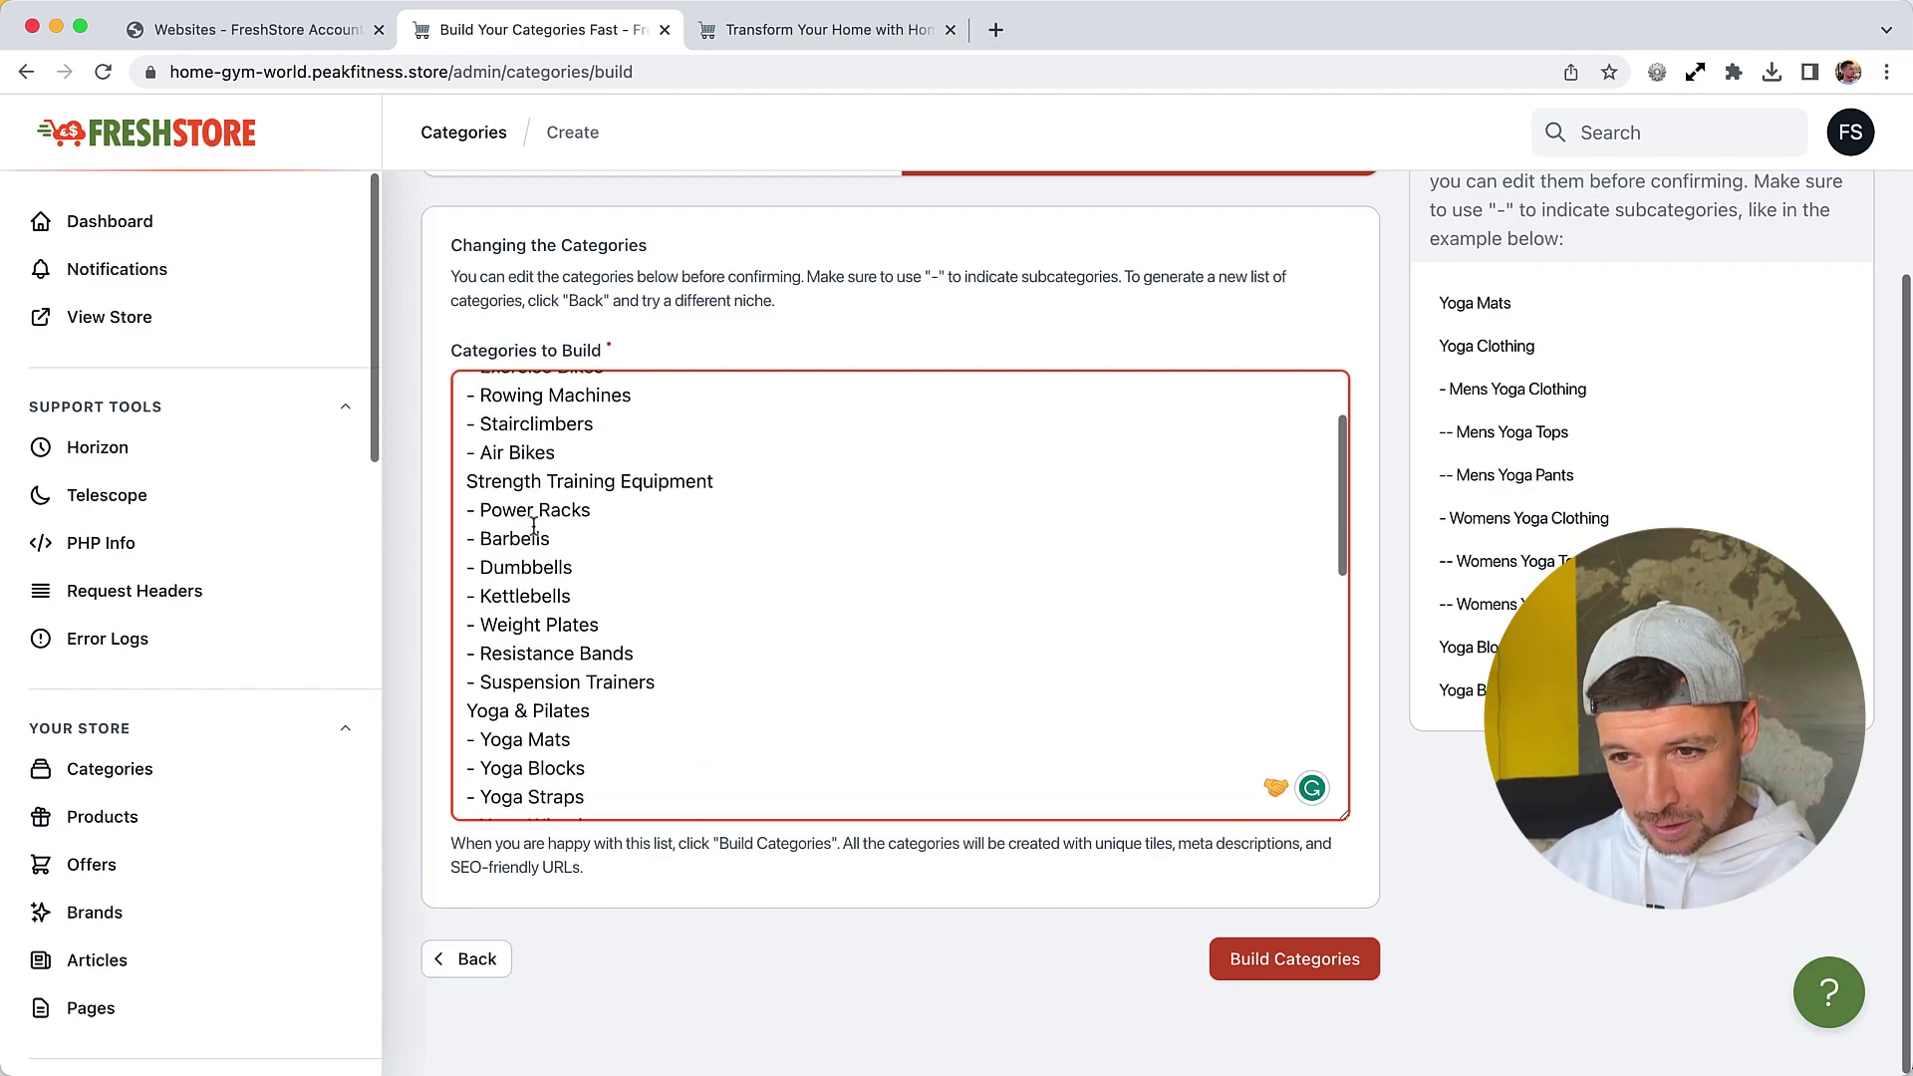
pyautogui.scroll(-2, 534, 528)
pyautogui.scroll(-2, 502, 554)
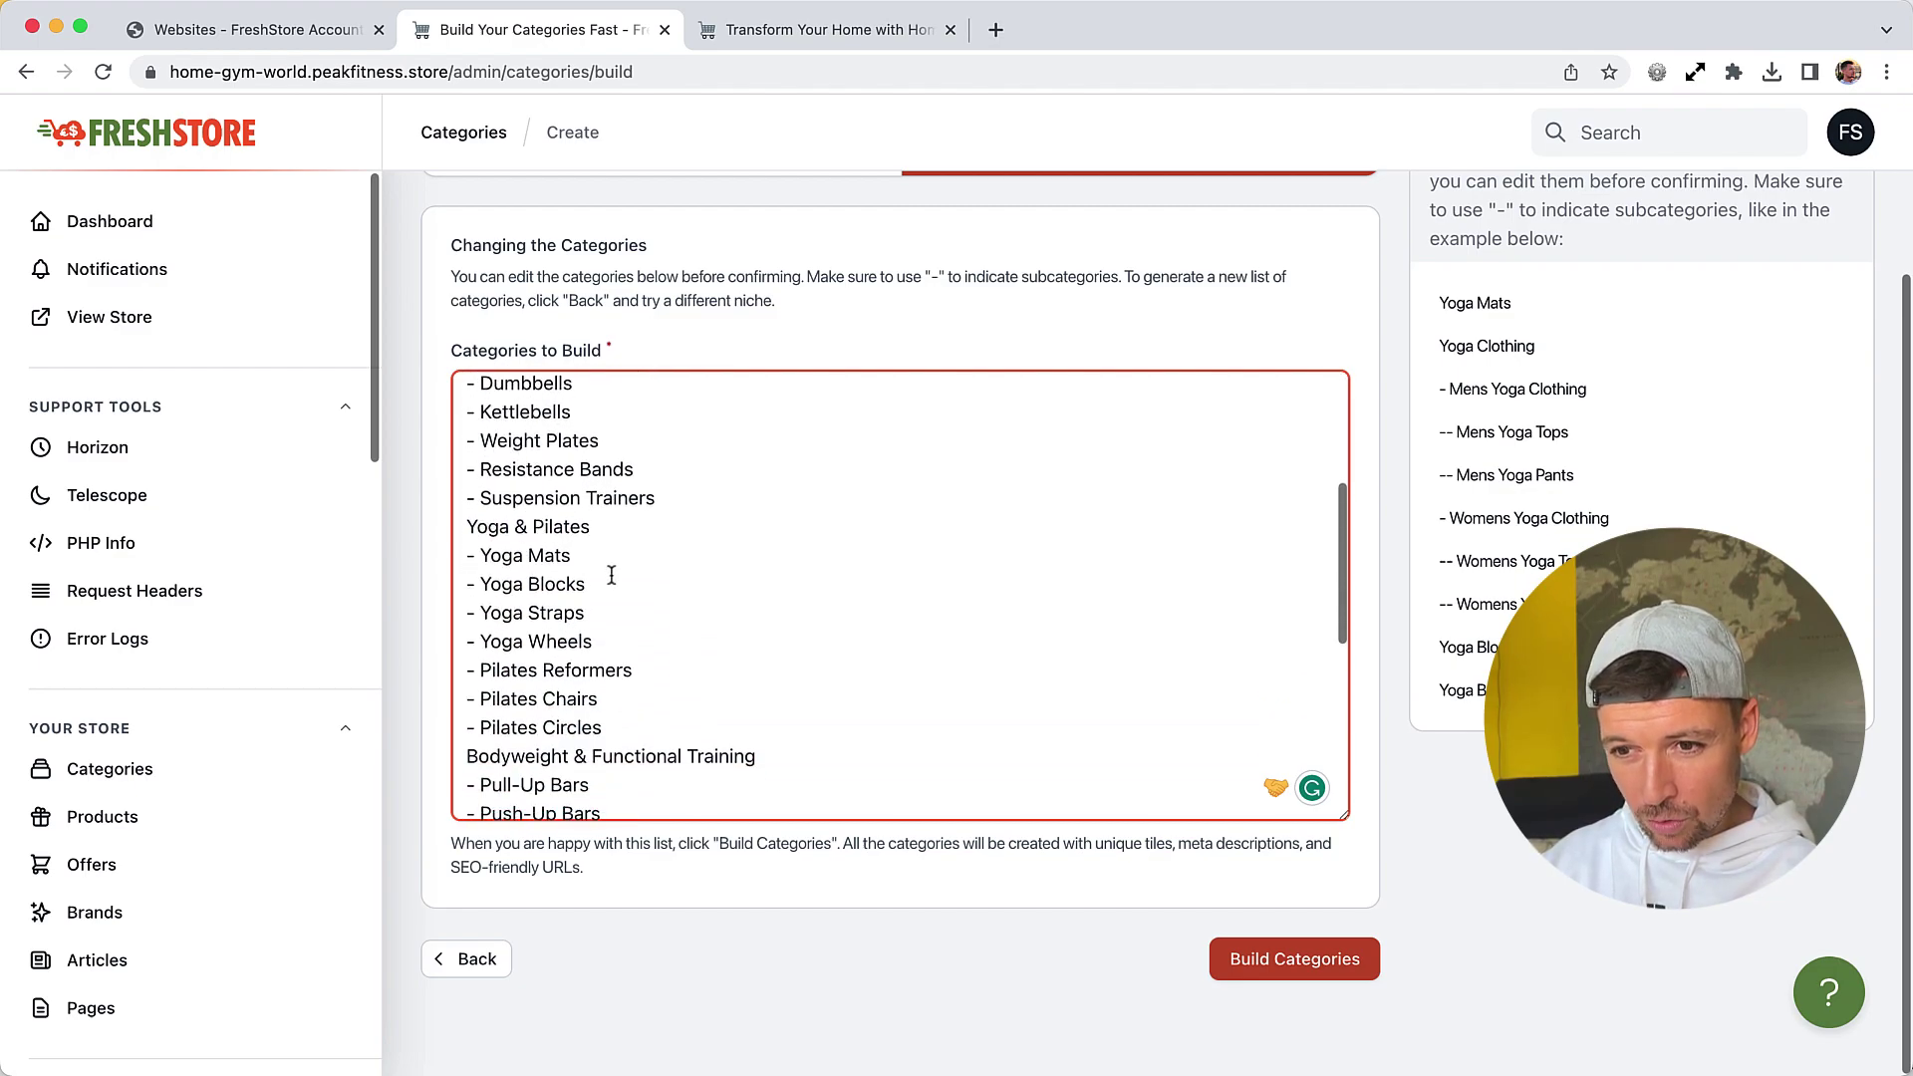
pyautogui.scroll(-6, 598, 573)
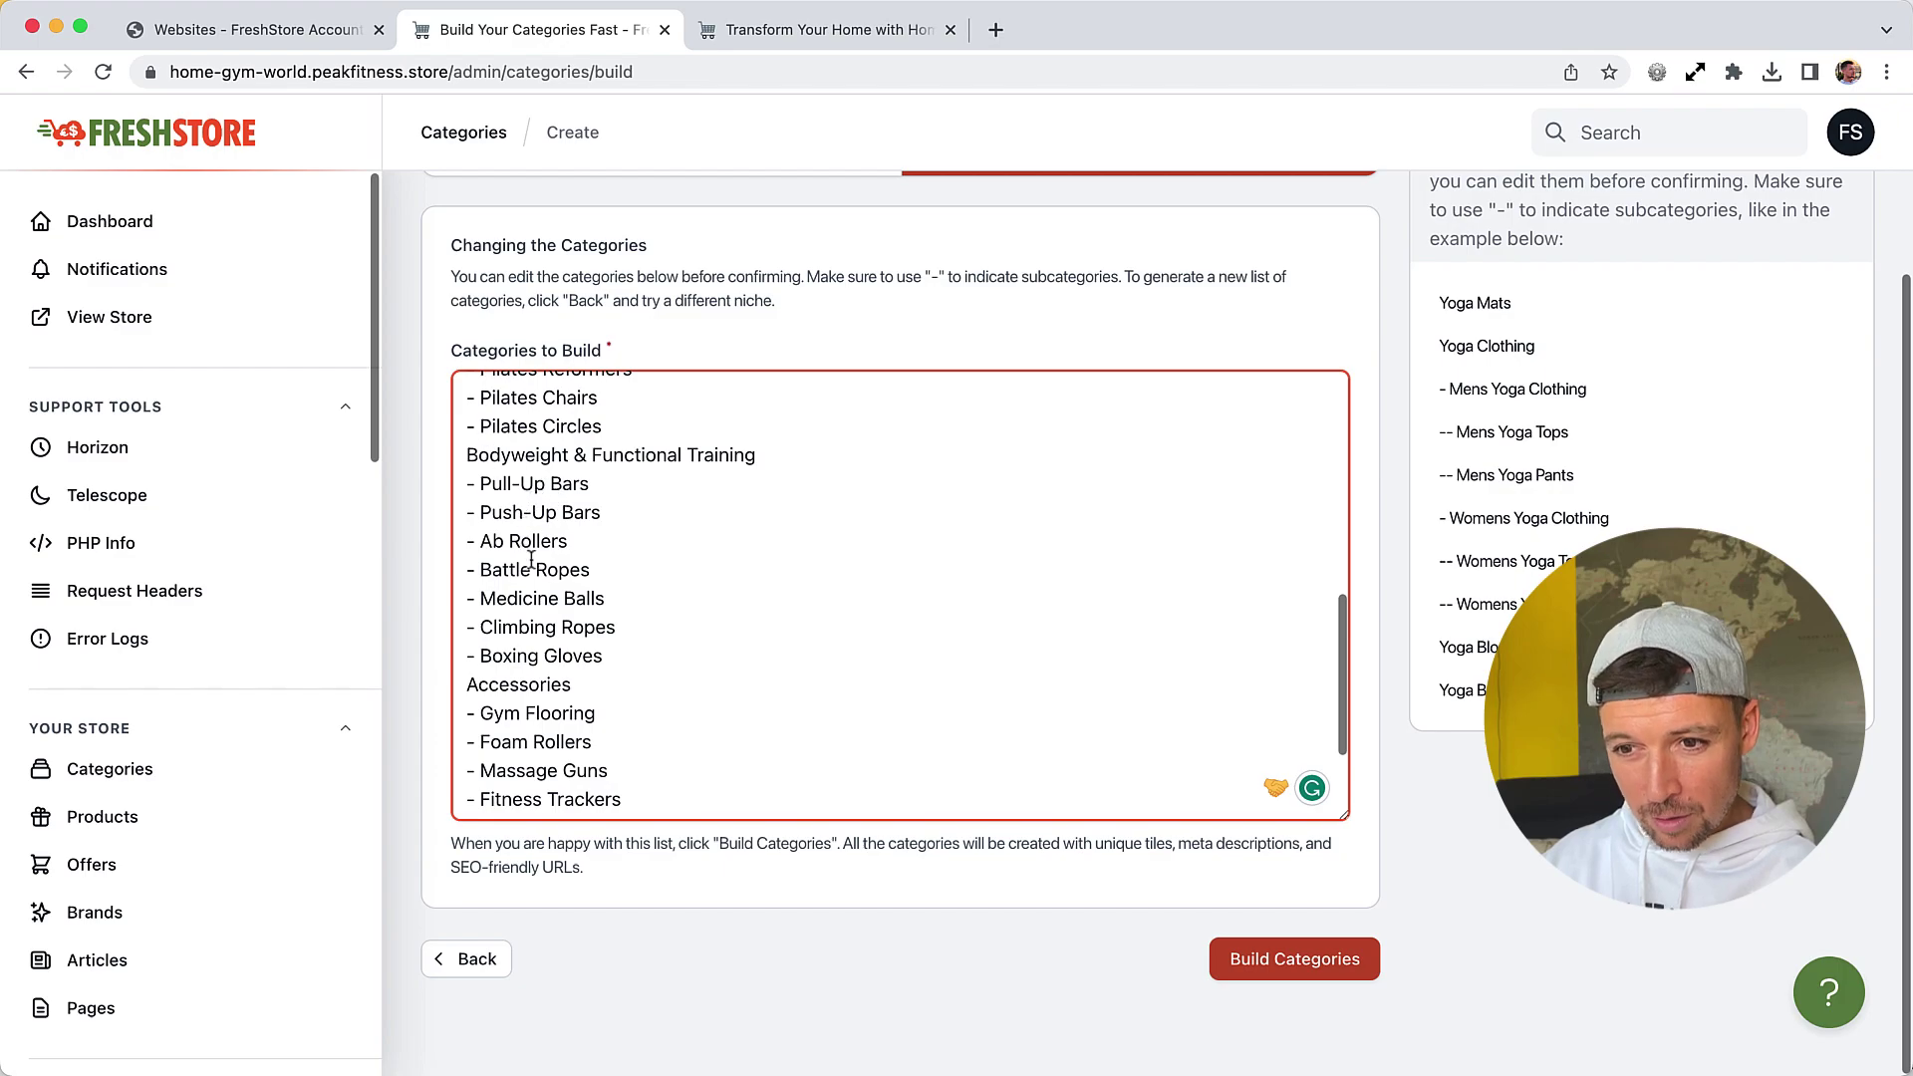
pyautogui.scroll(-2, 563, 662)
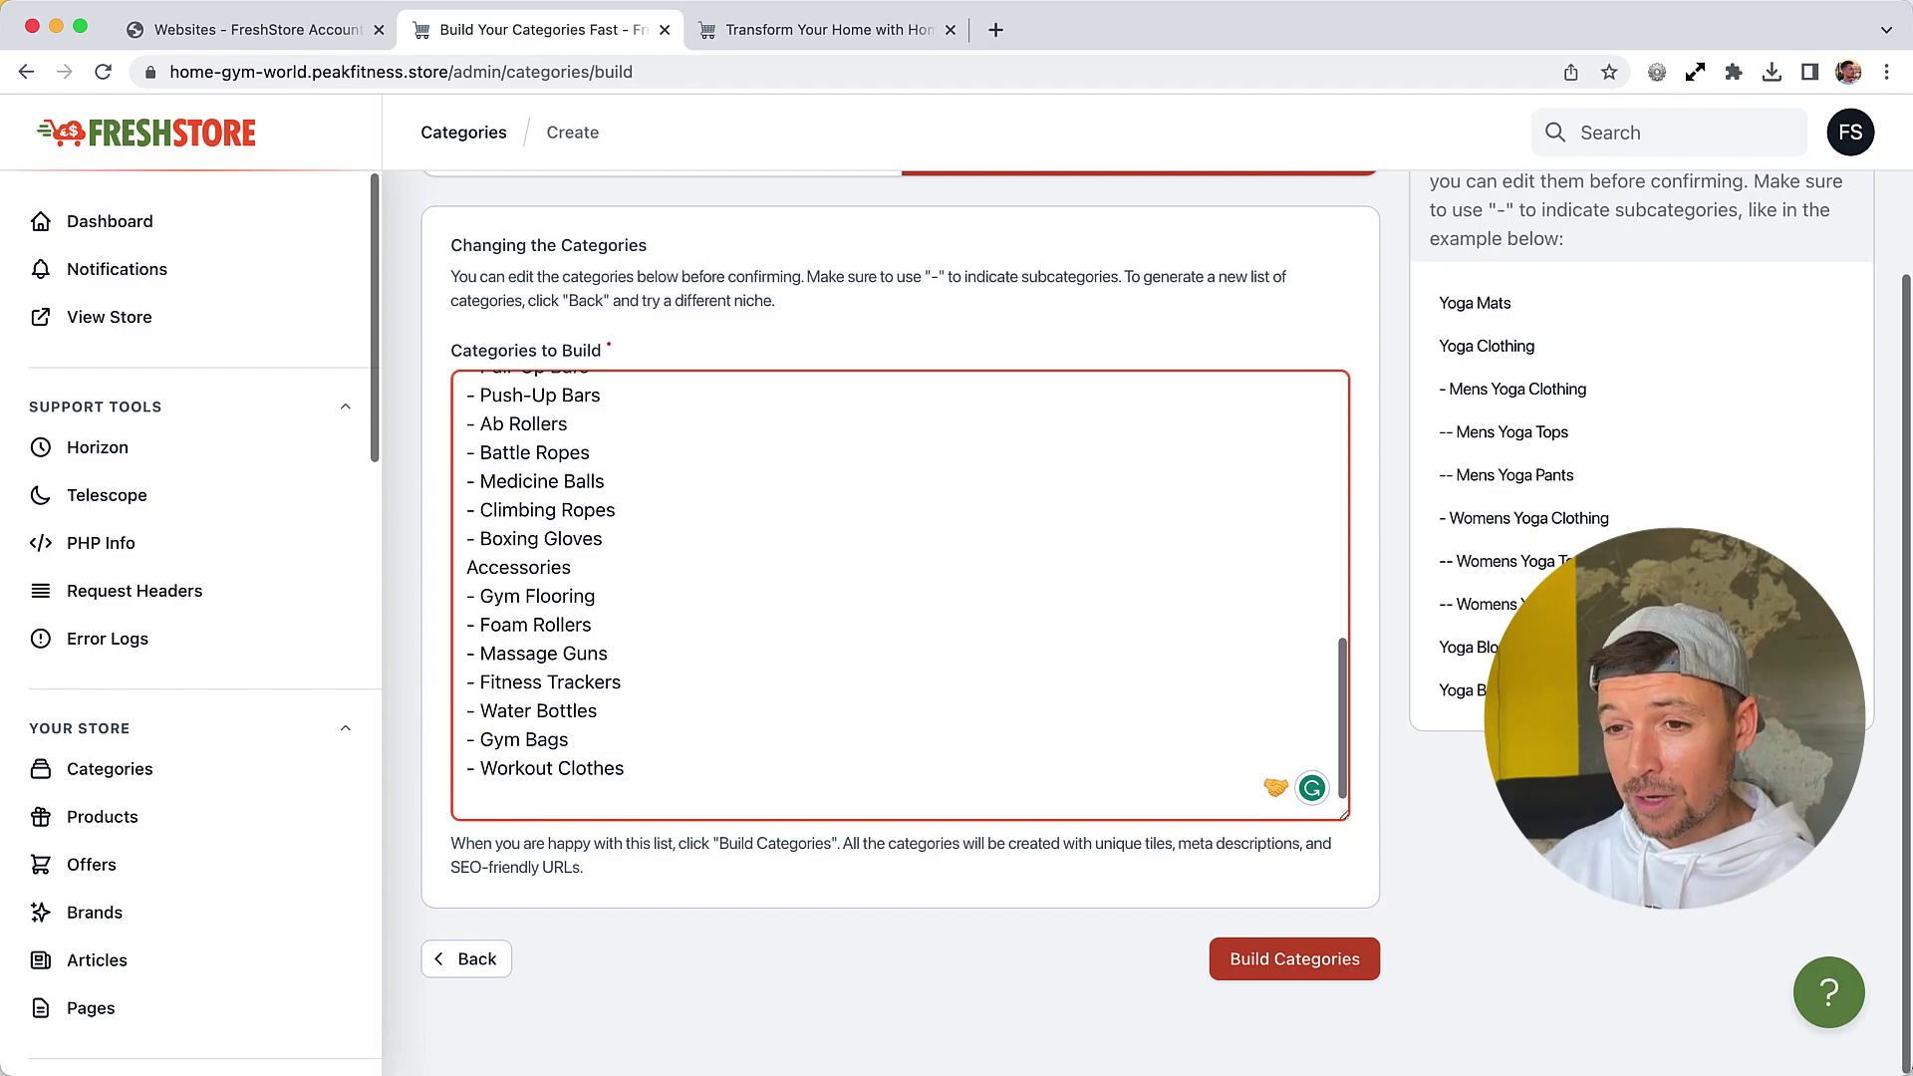
# Build the store categories from the generated list unedited and reload the categories overview
pyautogui.click(1333, 956)
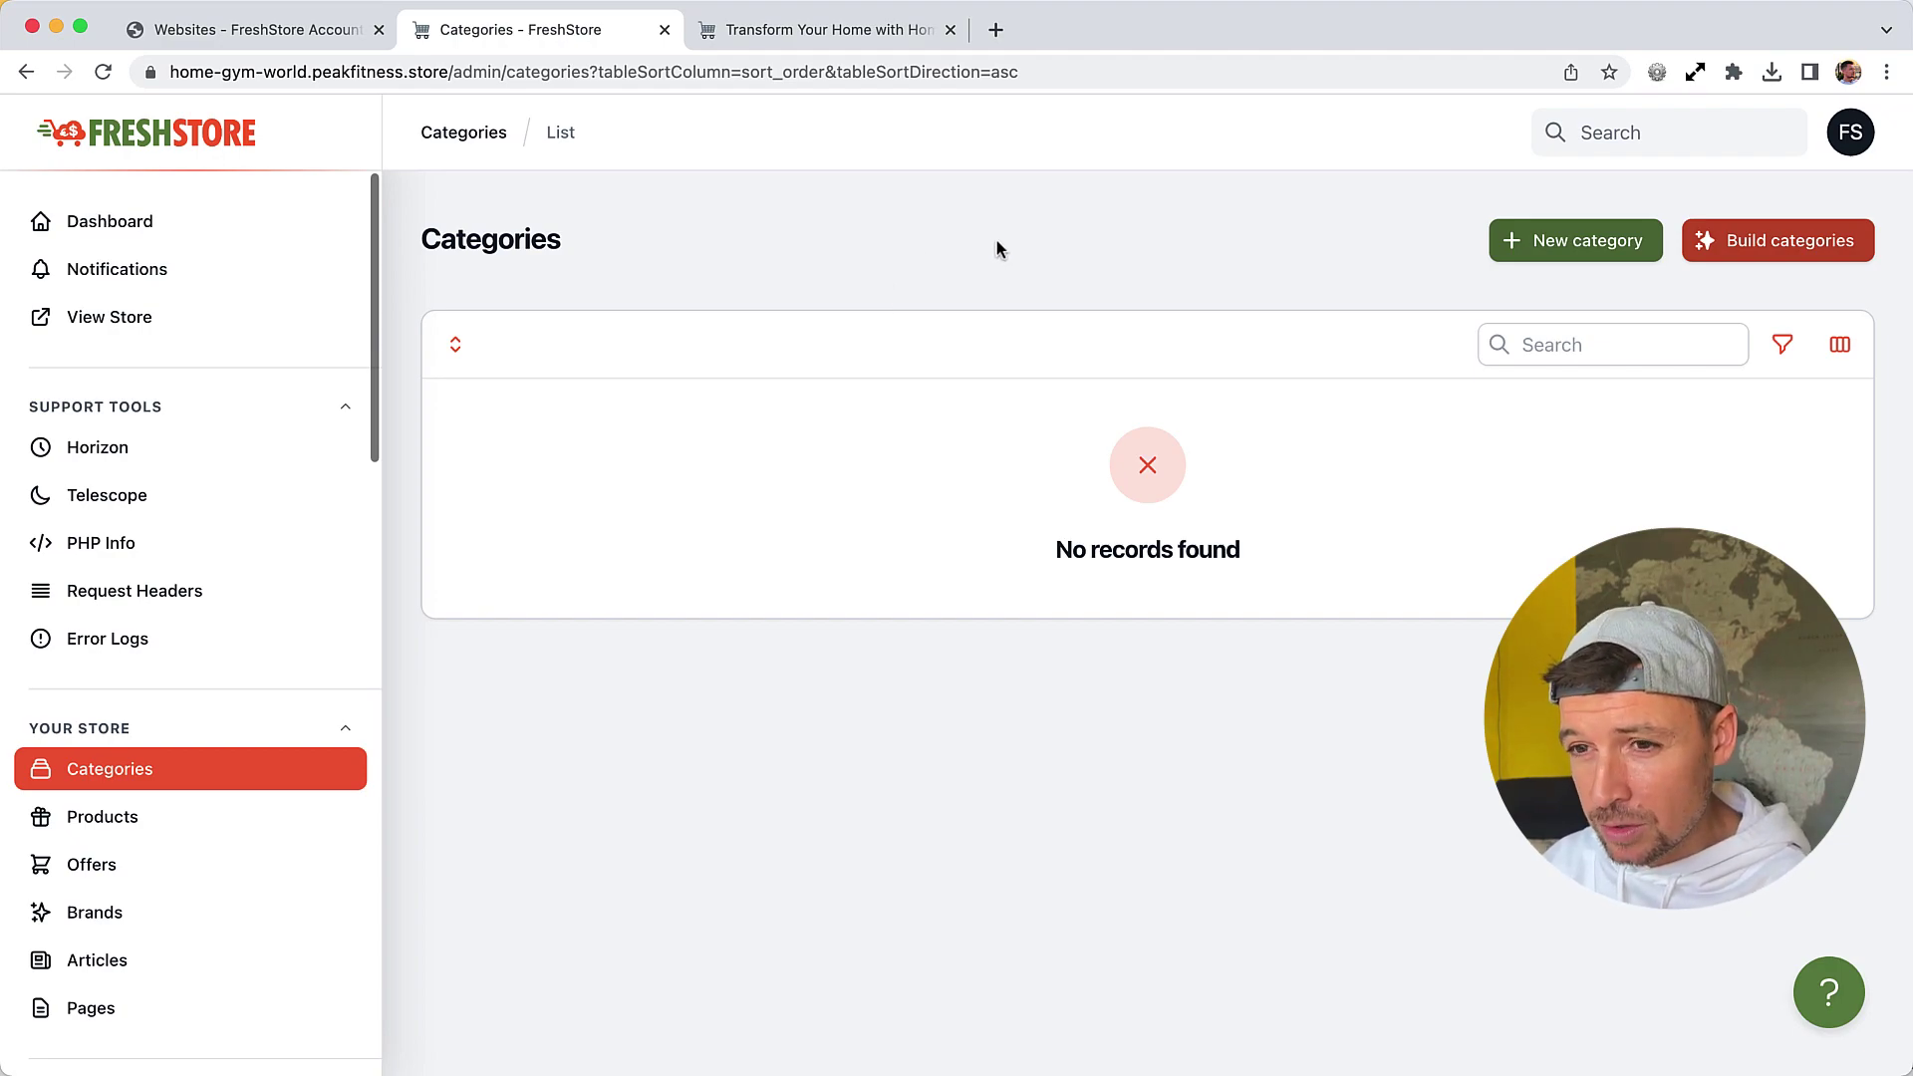
pyautogui.press('super+r')
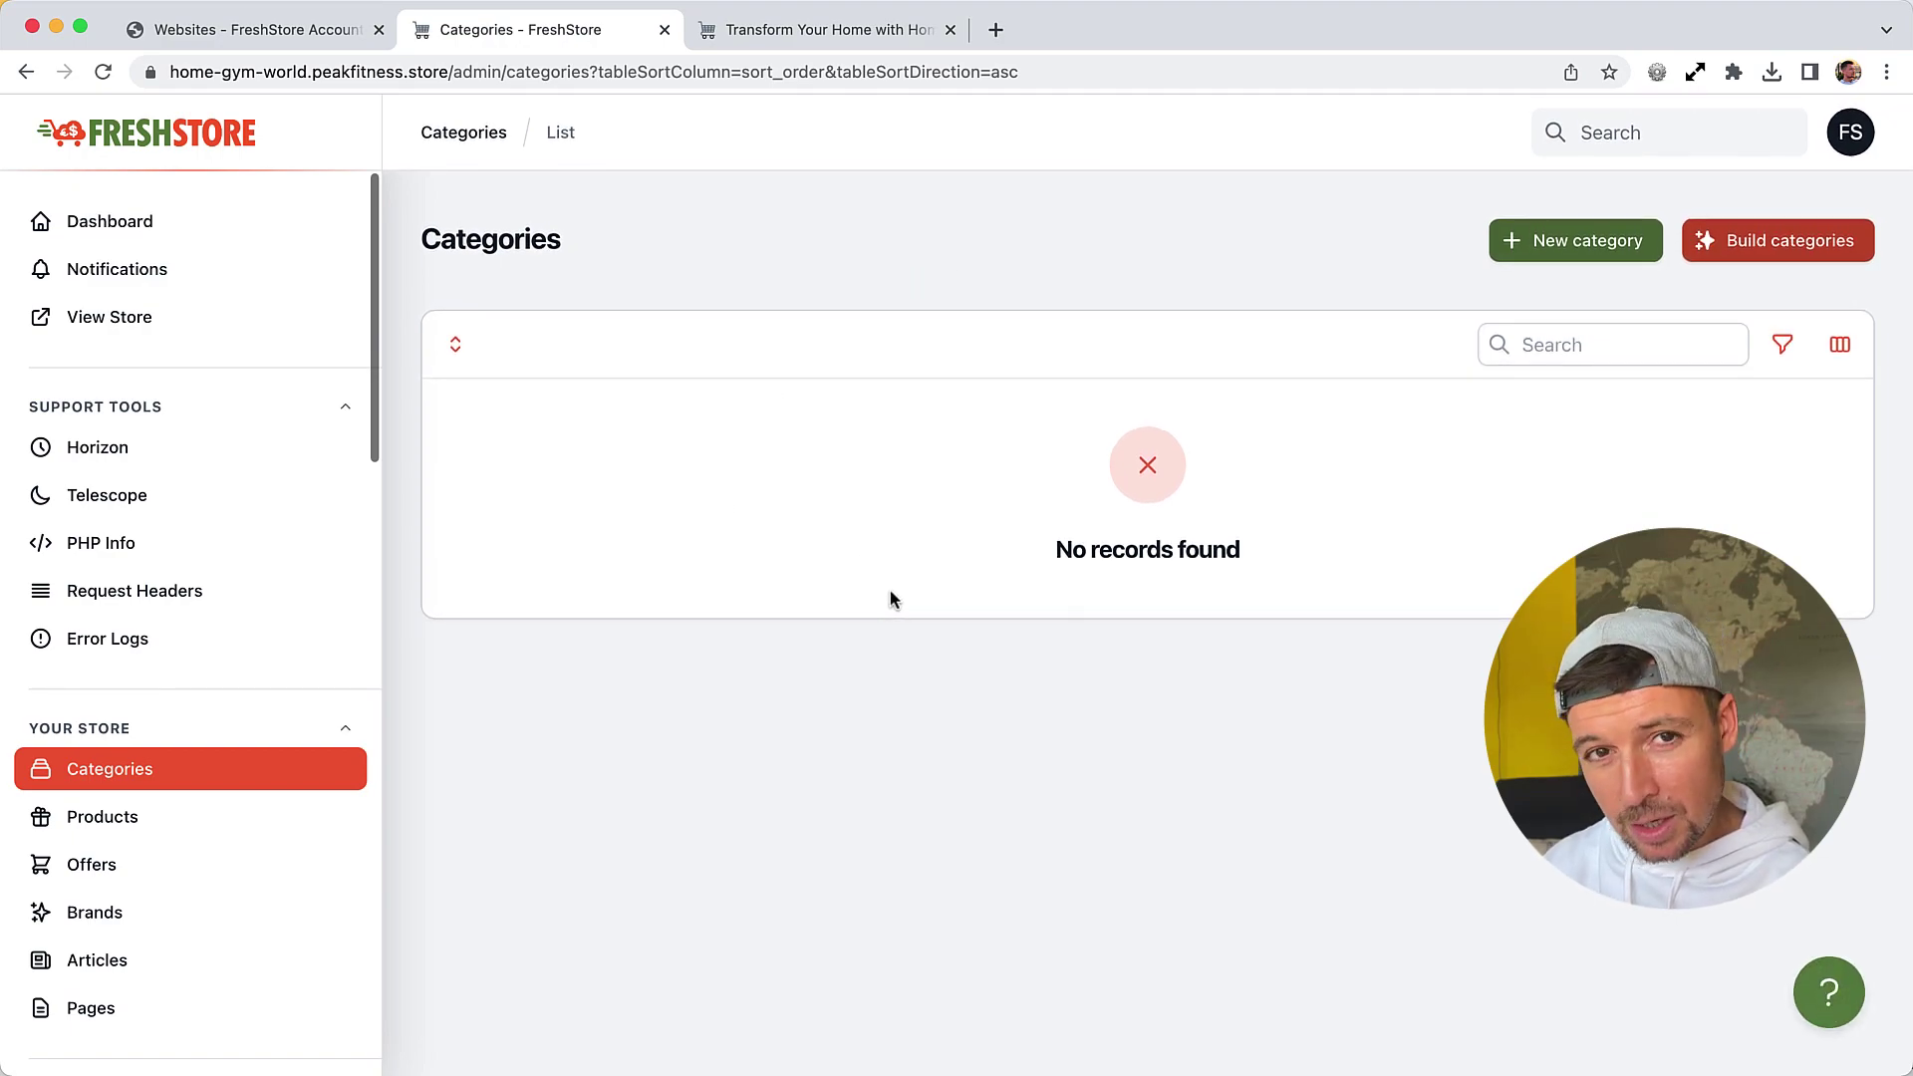
# Open the generated home treadmill article from the articles list and look over its title, subtitle and link title
pyautogui.scroll(-8, 325, 717)
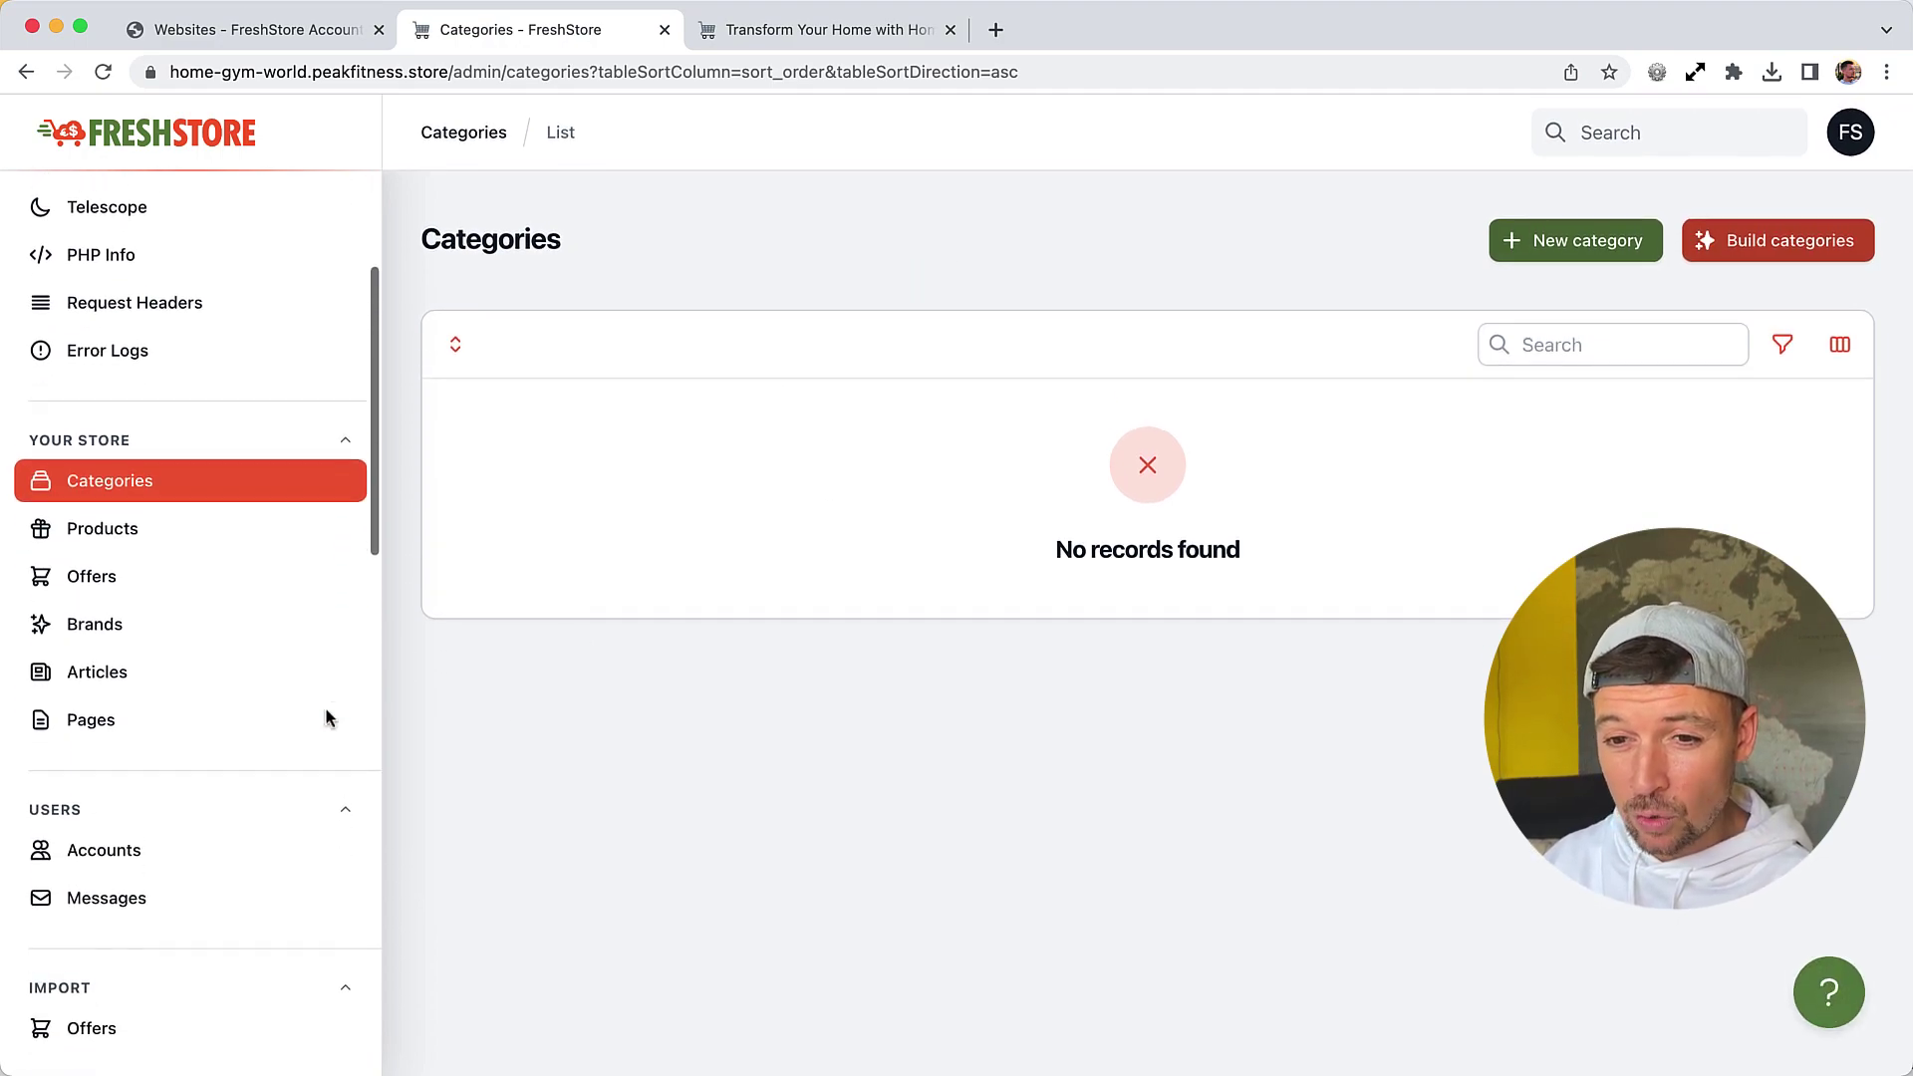
pyautogui.scroll(2, 141, 570)
pyautogui.scroll(1, 142, 570)
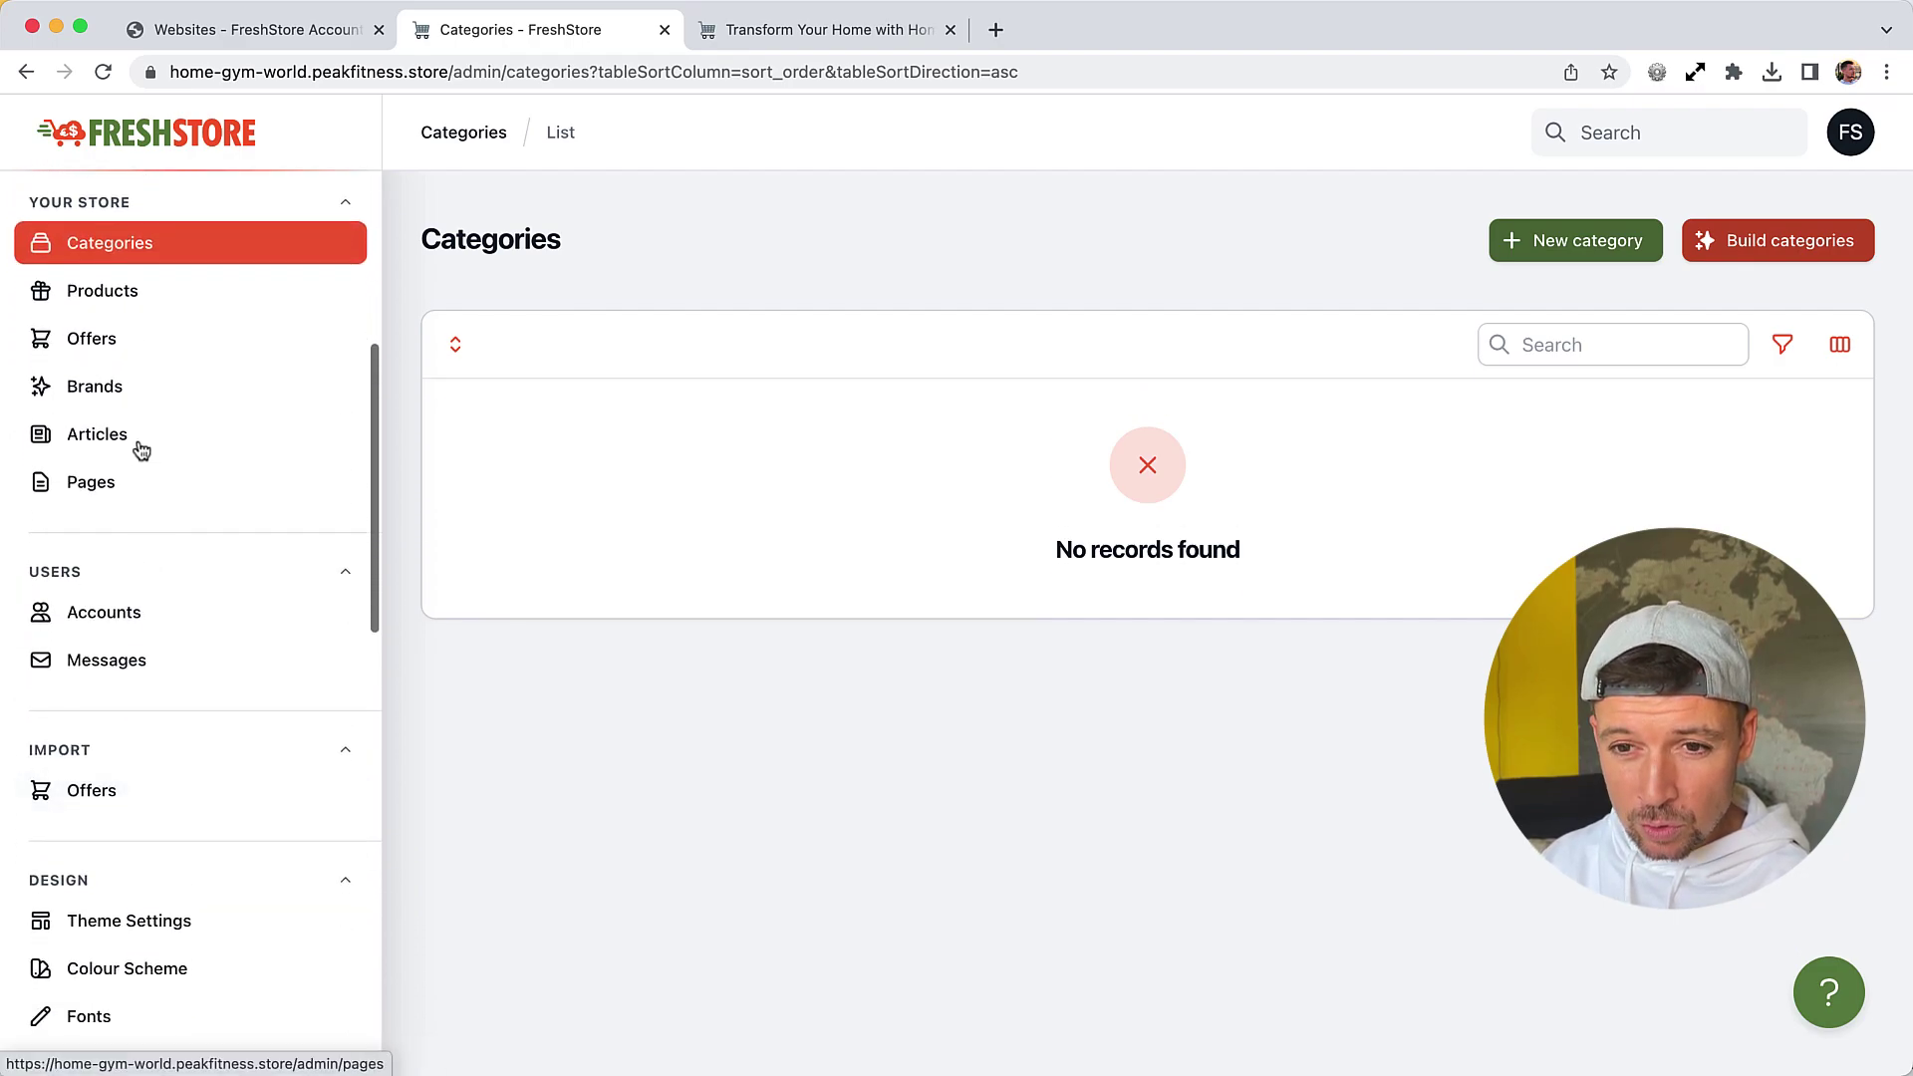
pyautogui.click(118, 439)
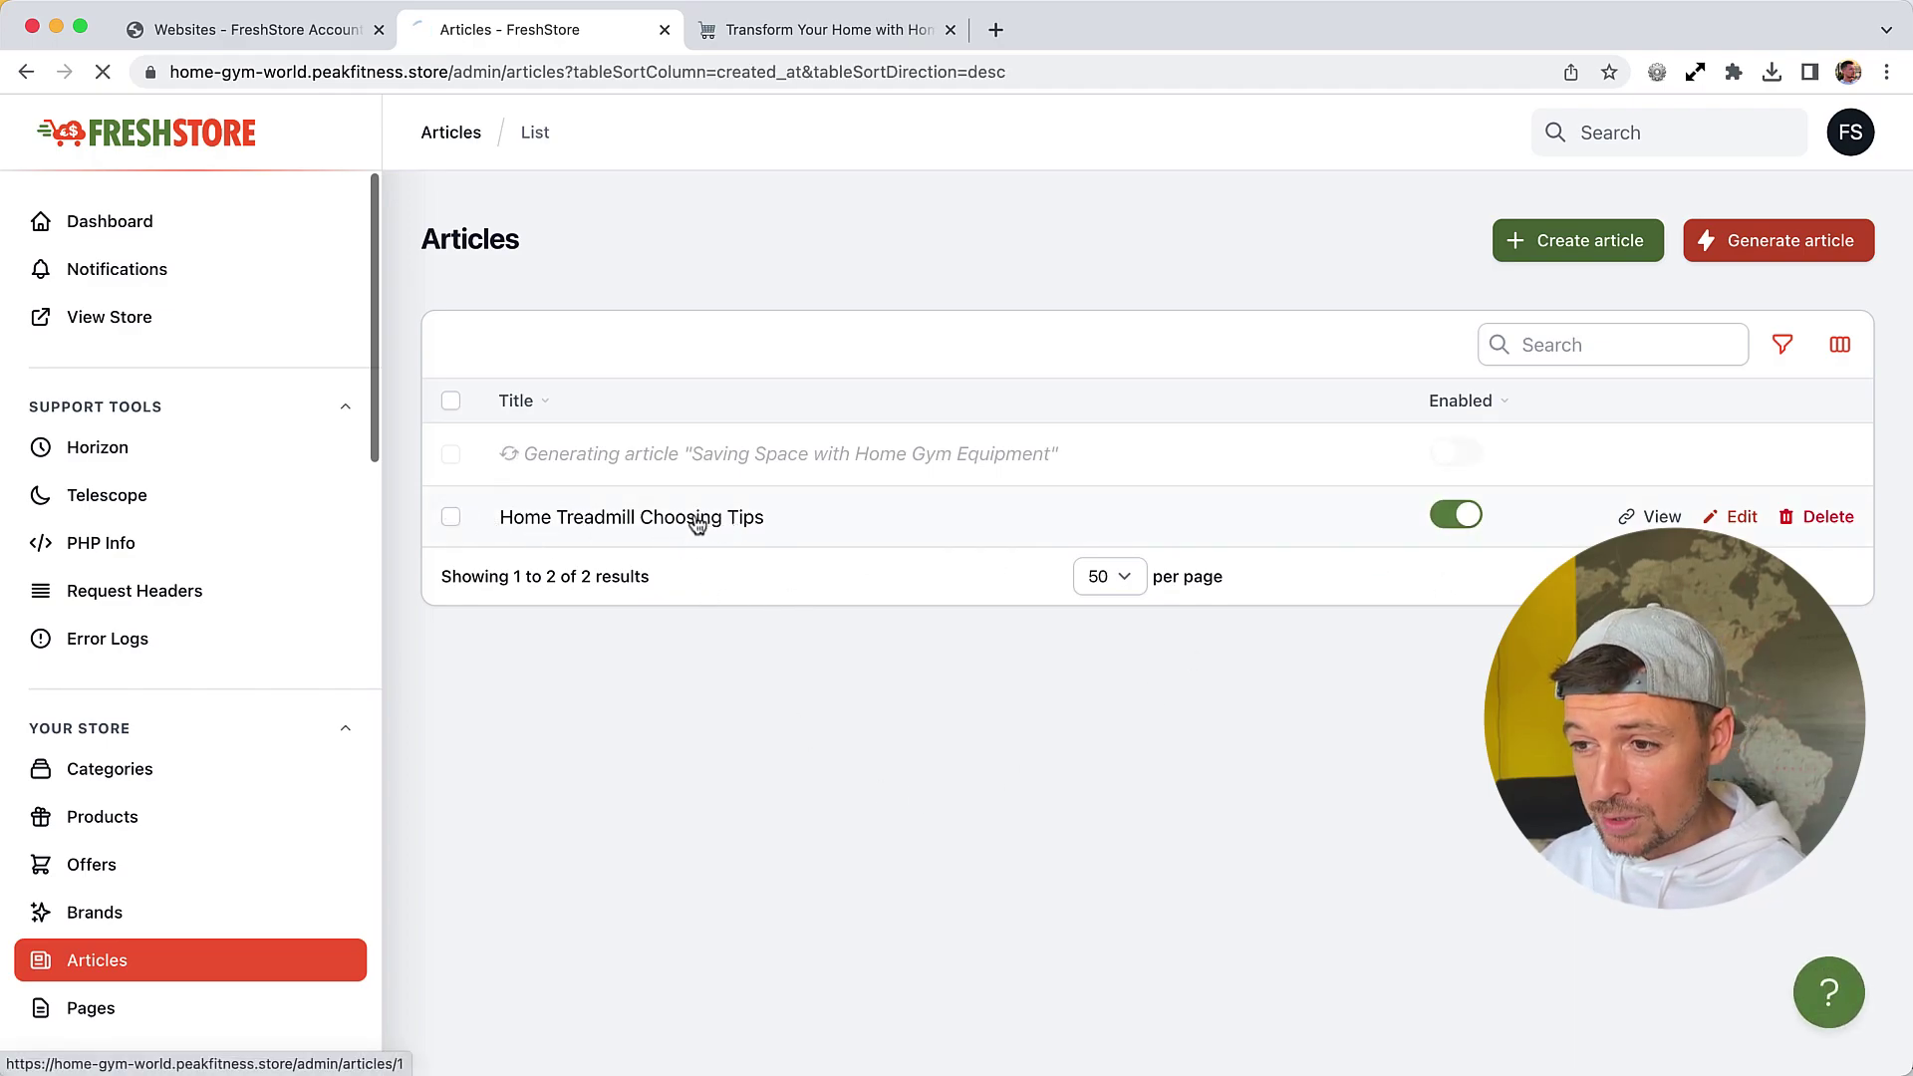
pyautogui.click(508, 520)
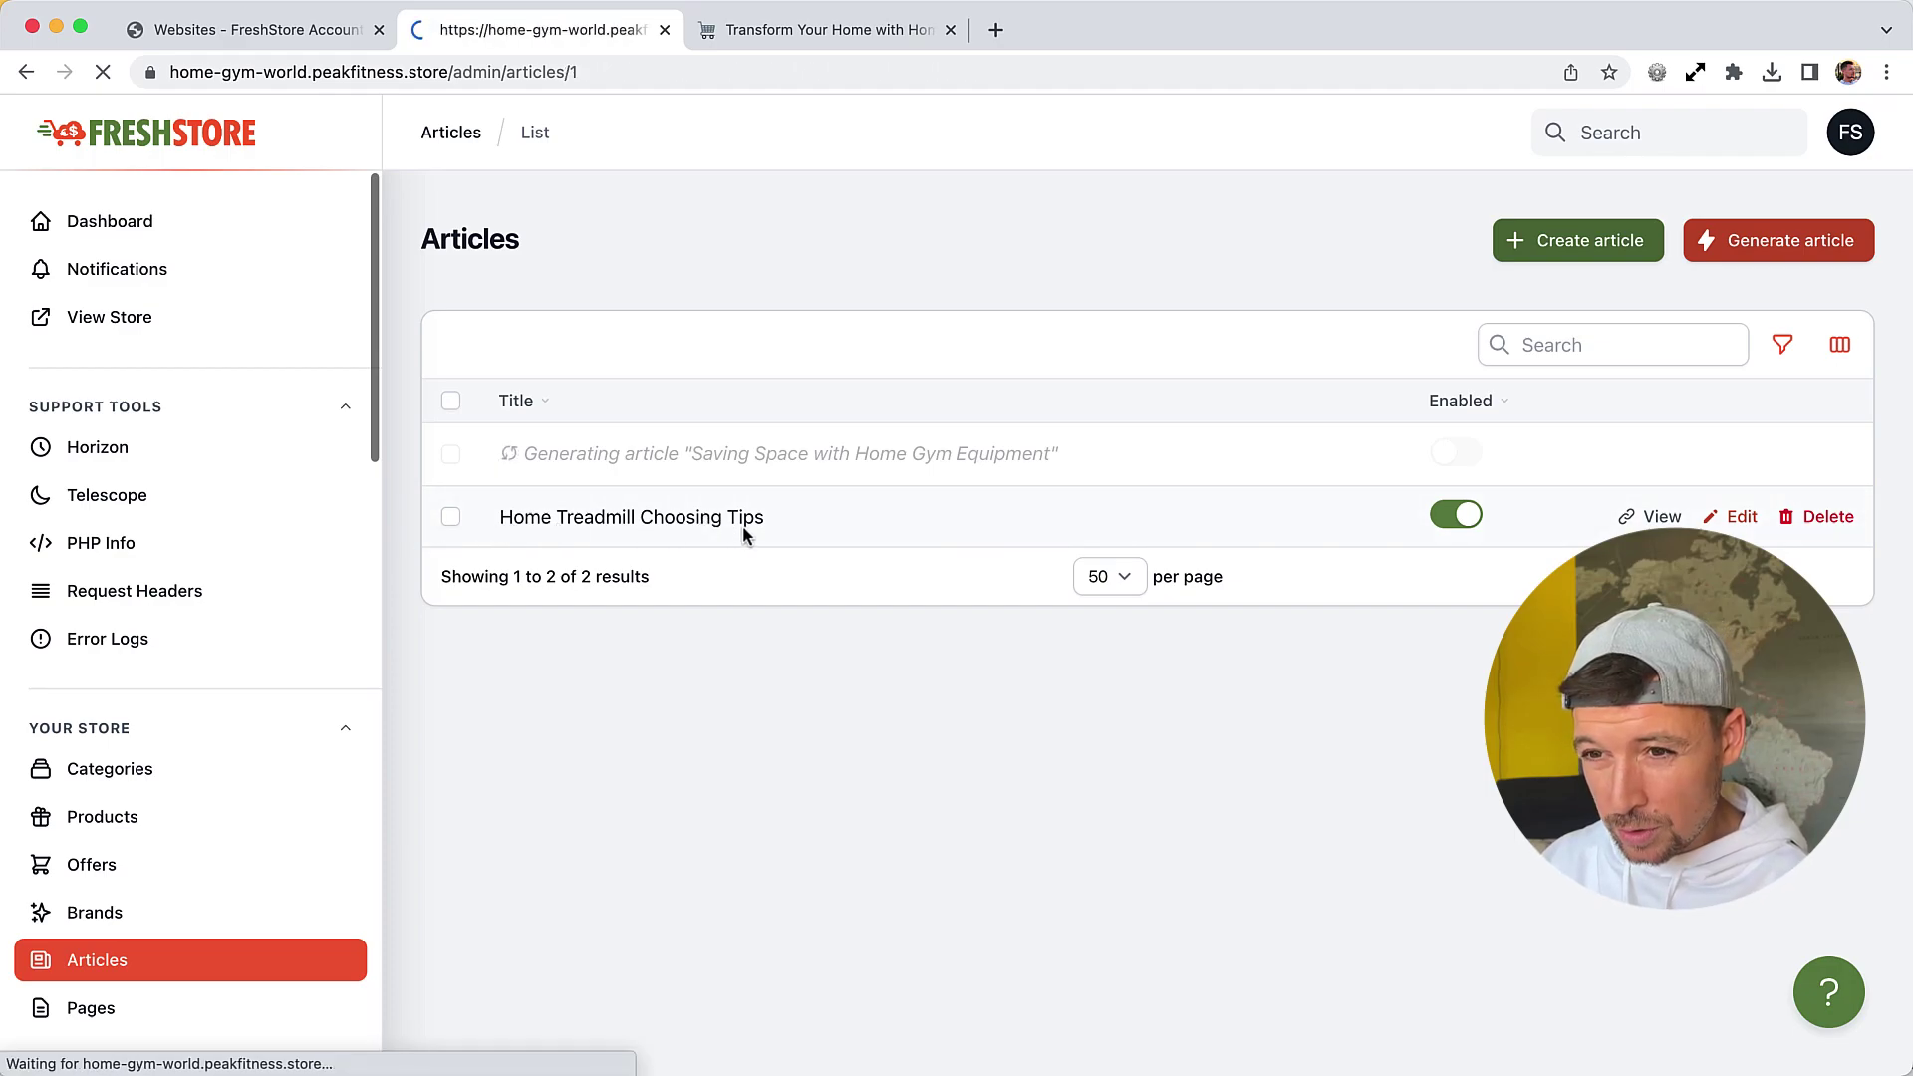
pyautogui.scroll(-2, 628, 514)
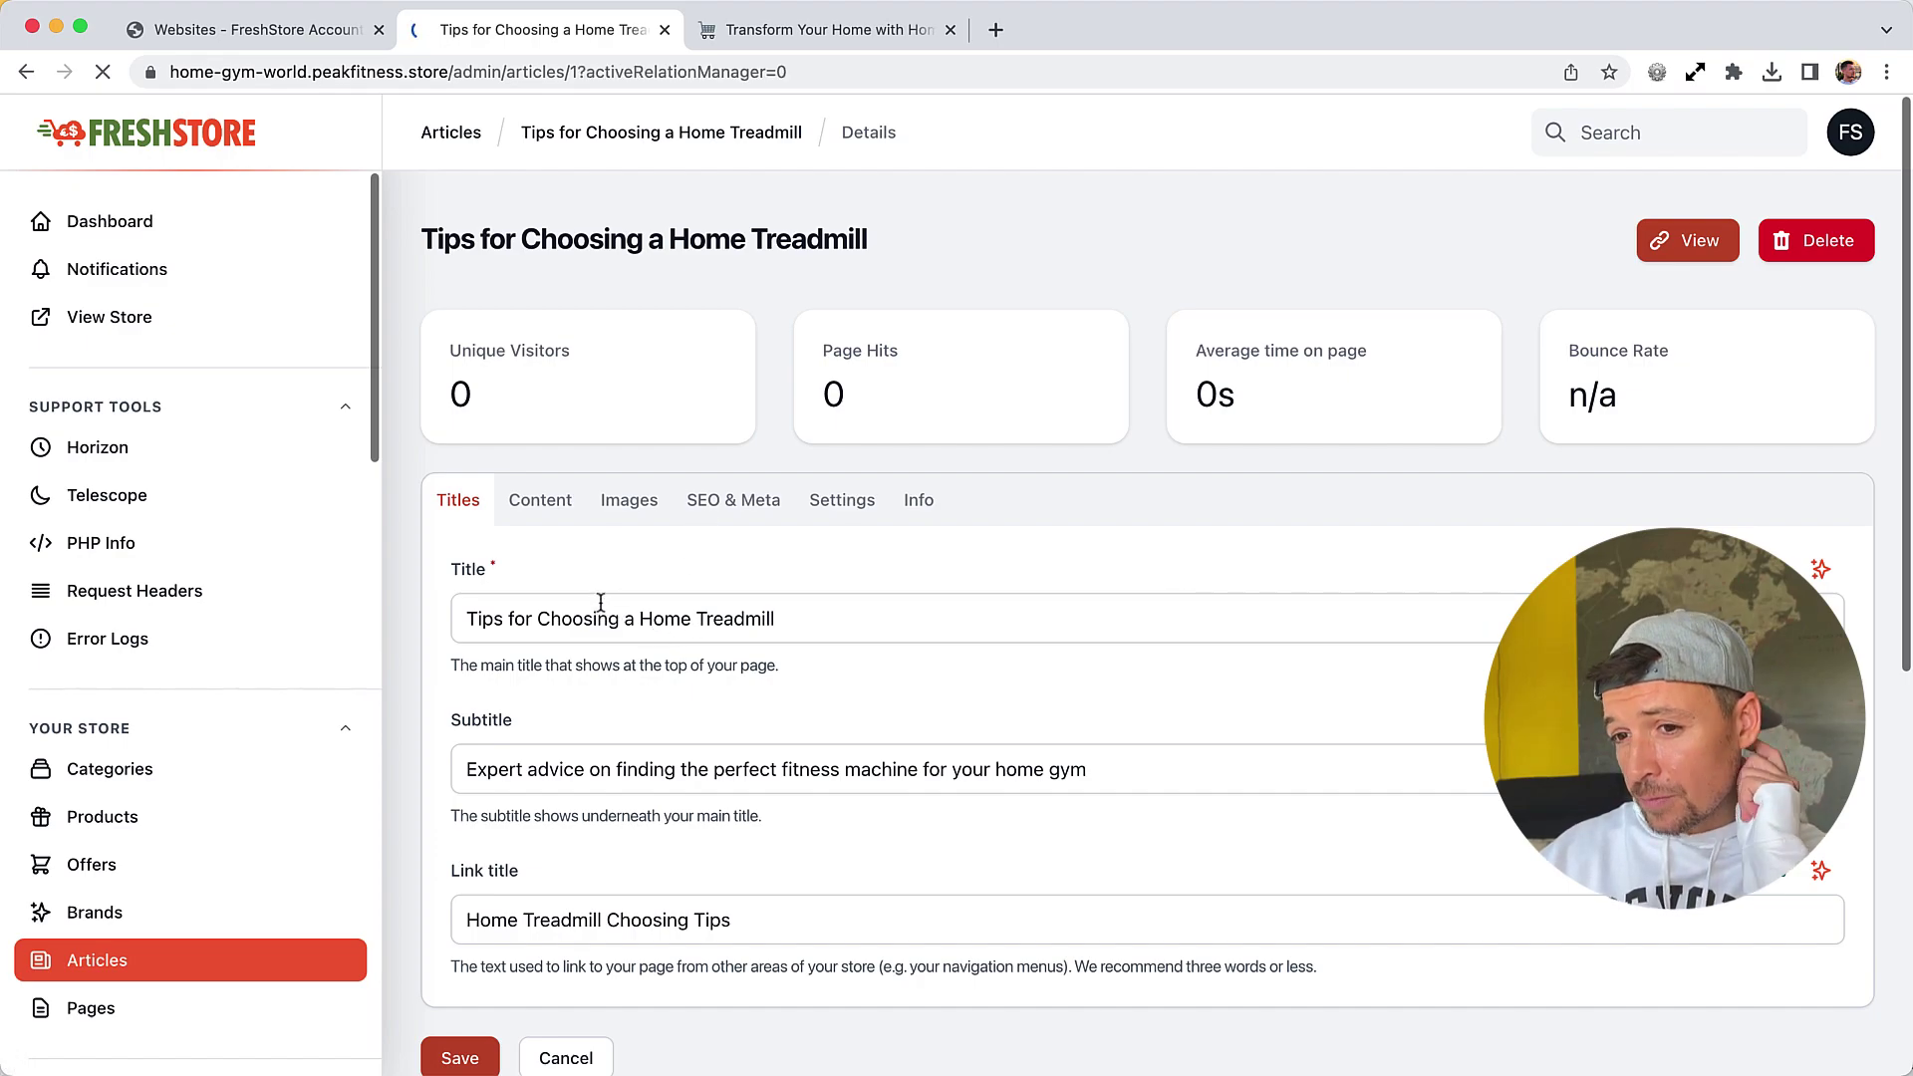
# Check the wording of the treadmill article's title, subtitle and link title fields
pyautogui.doubleClick(662, 619)
pyautogui.click(1029, 628)
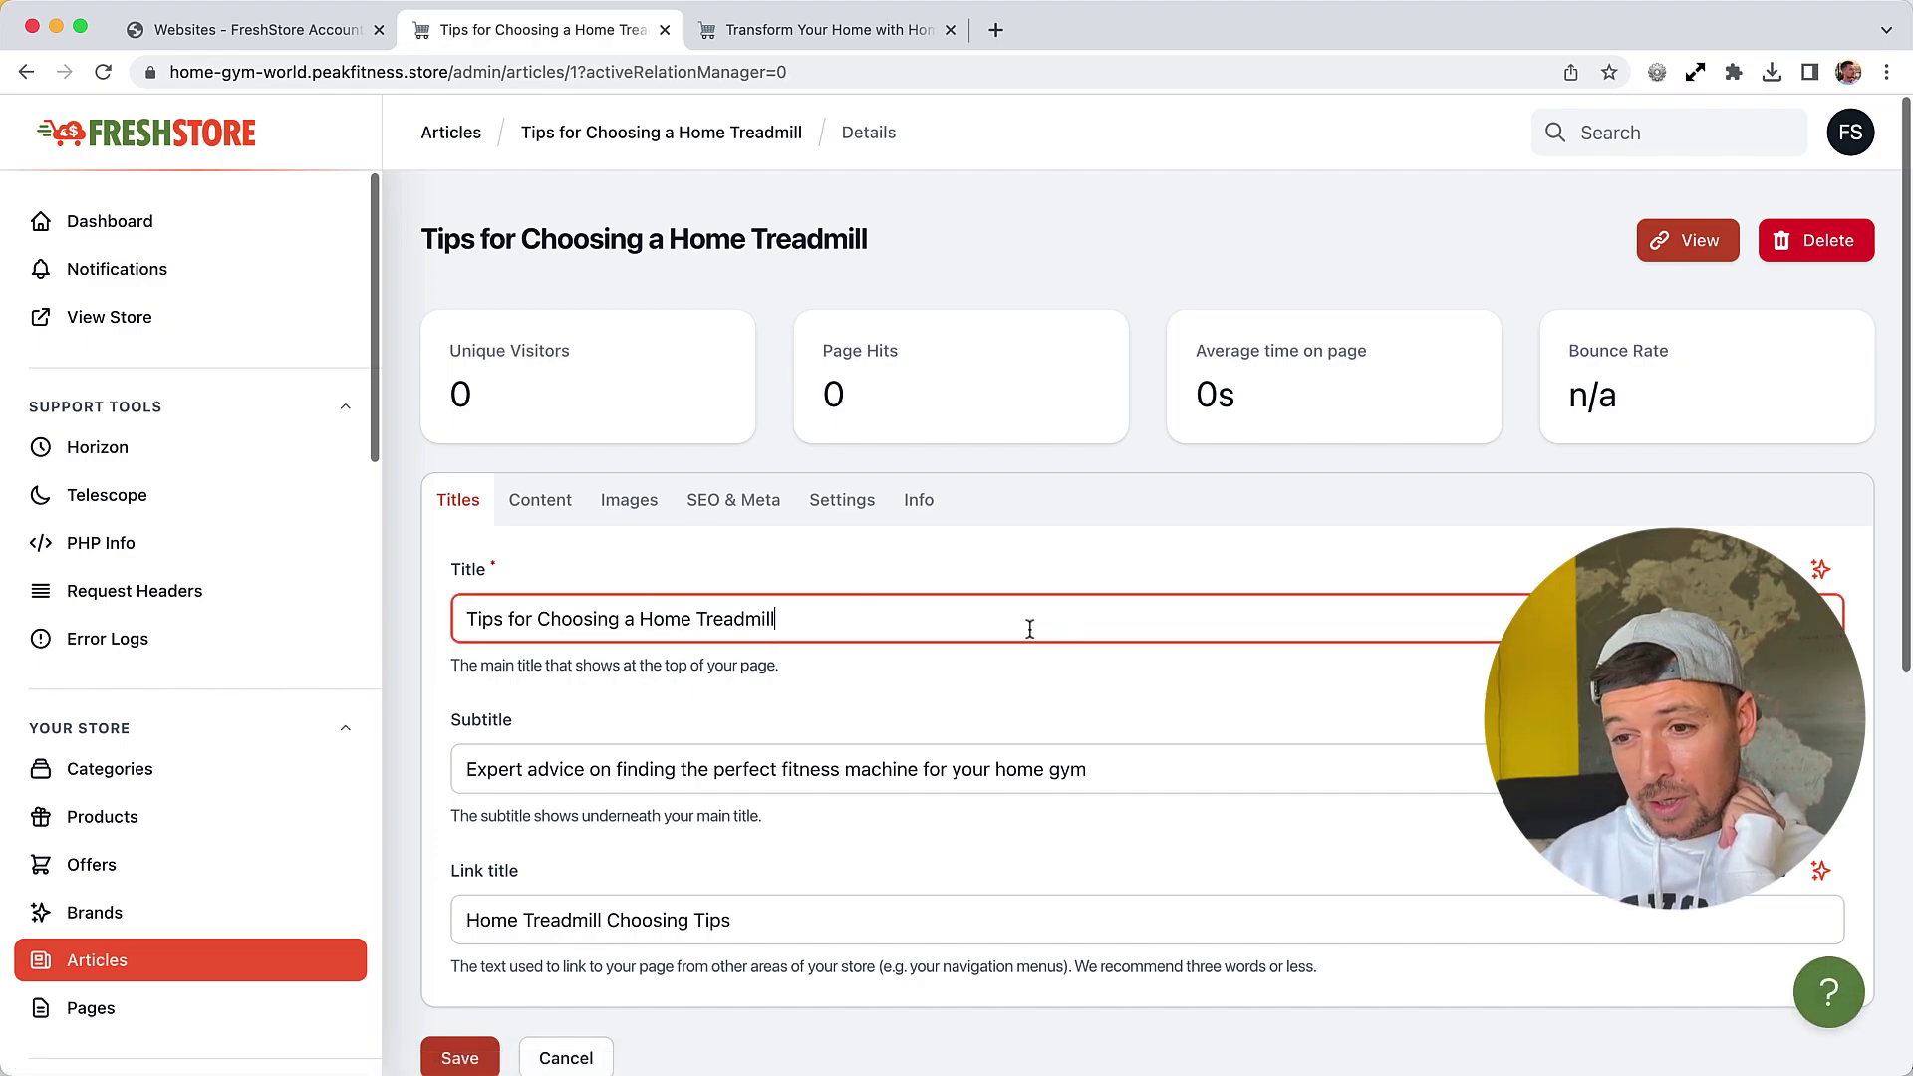
pyautogui.moveTo(488, 778); pyautogui.dragTo(777, 773)
pyautogui.click(917, 769)
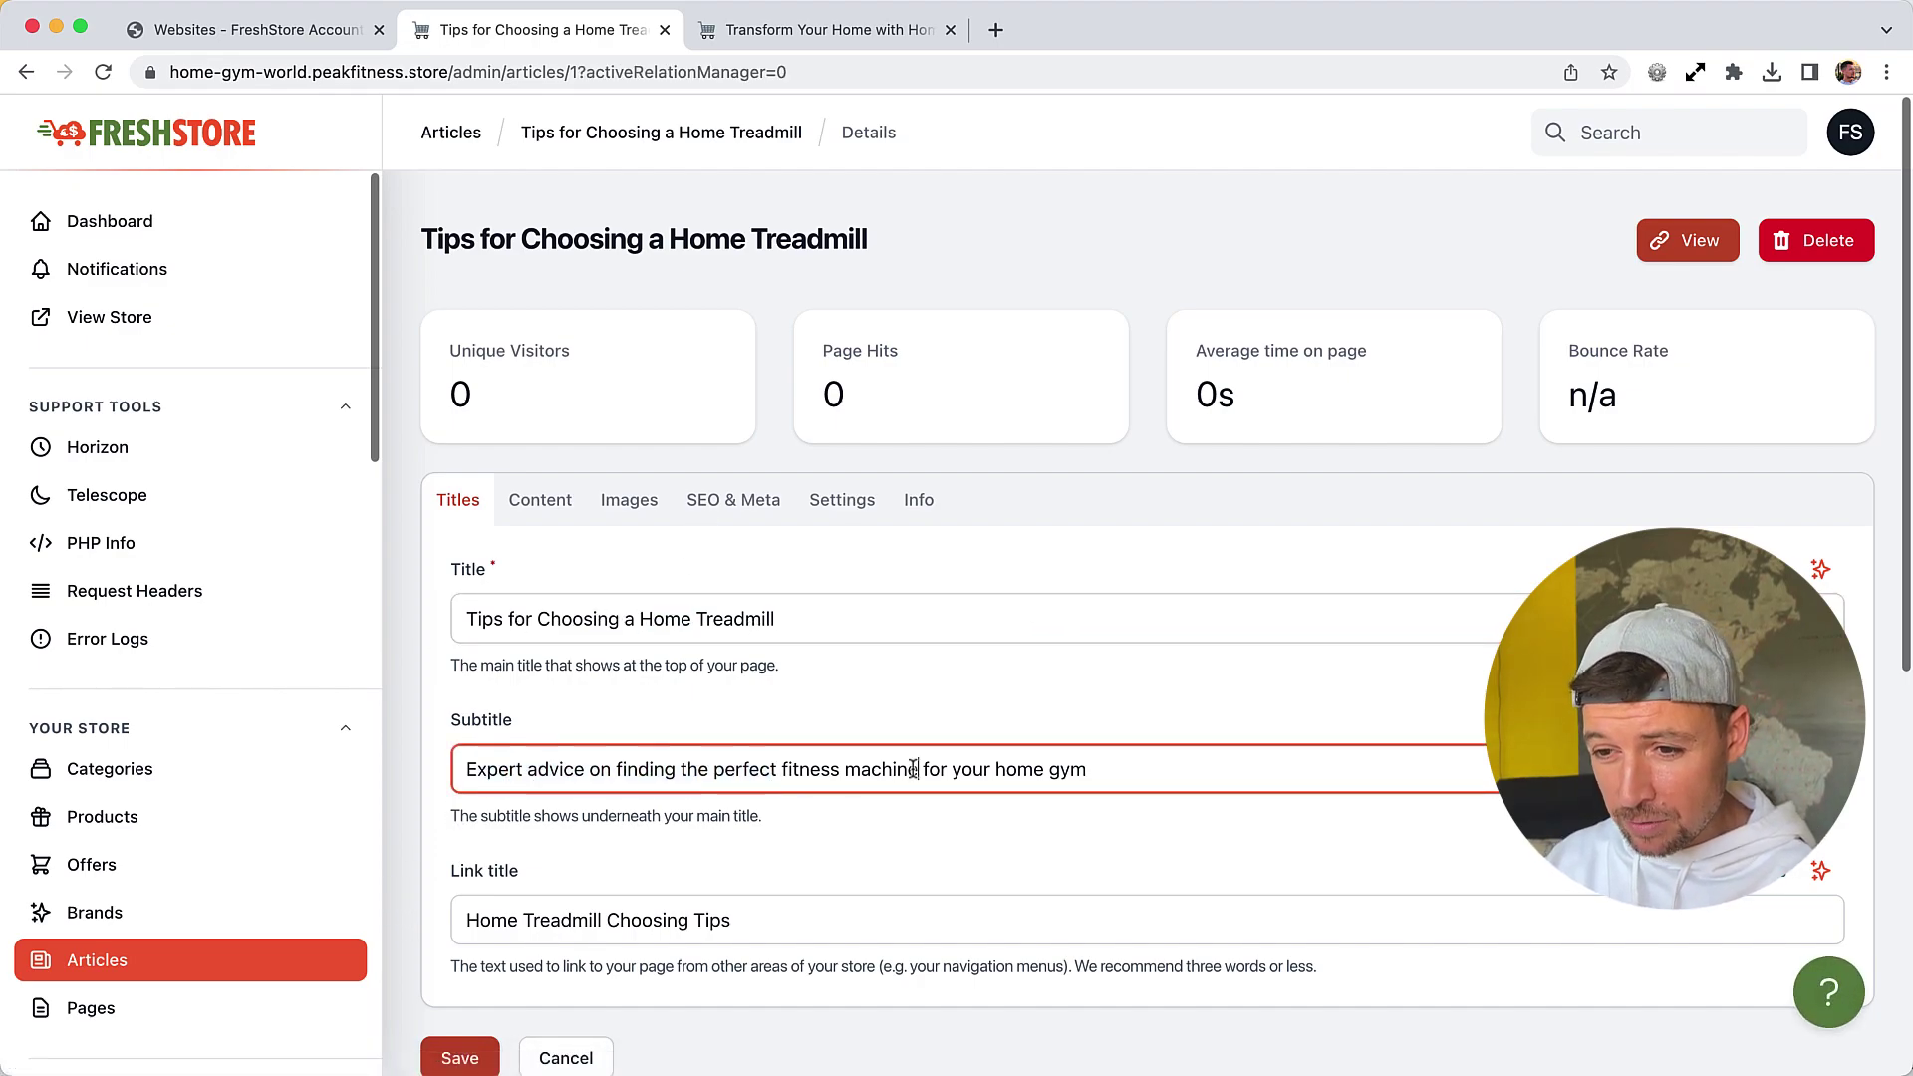
pyautogui.scroll(-3, 827, 436)
pyautogui.click(737, 768)
pyautogui.scroll(3, 1524, 313)
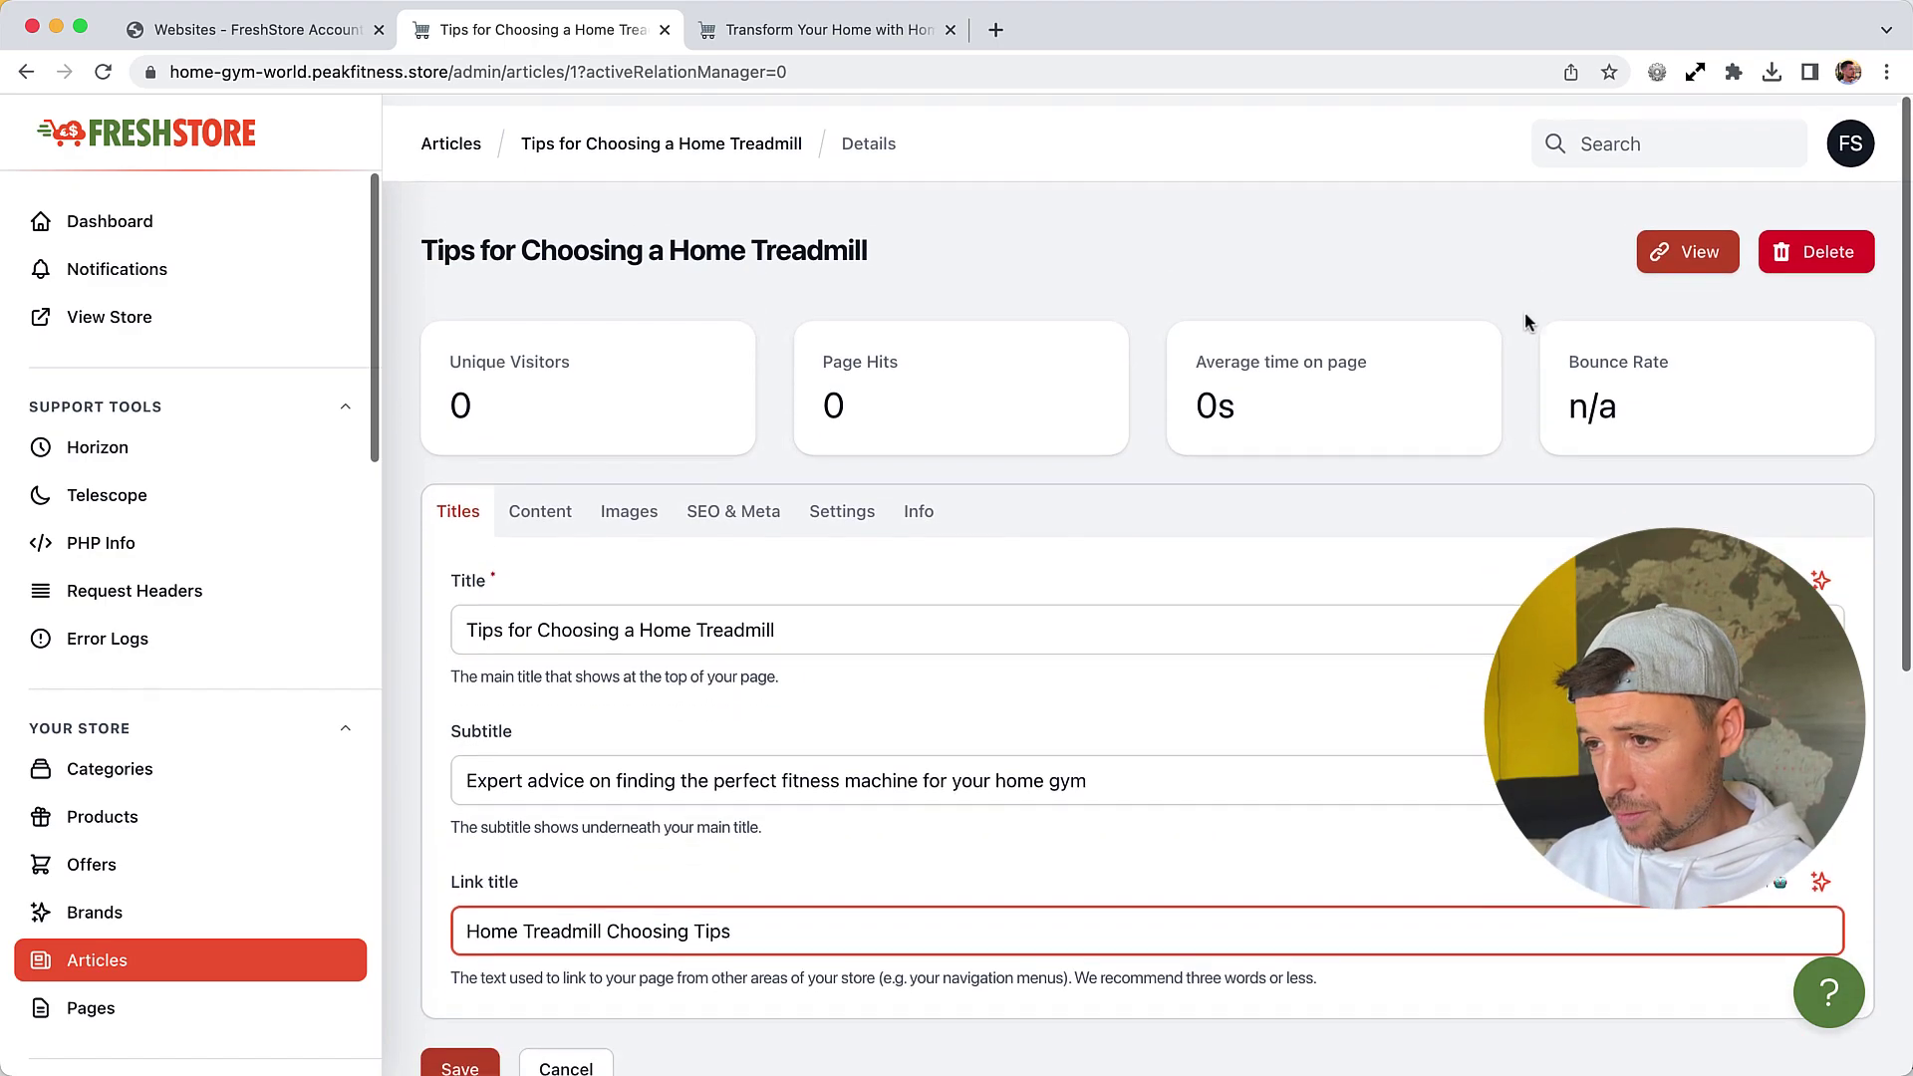
# Open the treadmill article's live page, place its tab beside the article editor and read the page through to the footer
pyautogui.click(1688, 240)
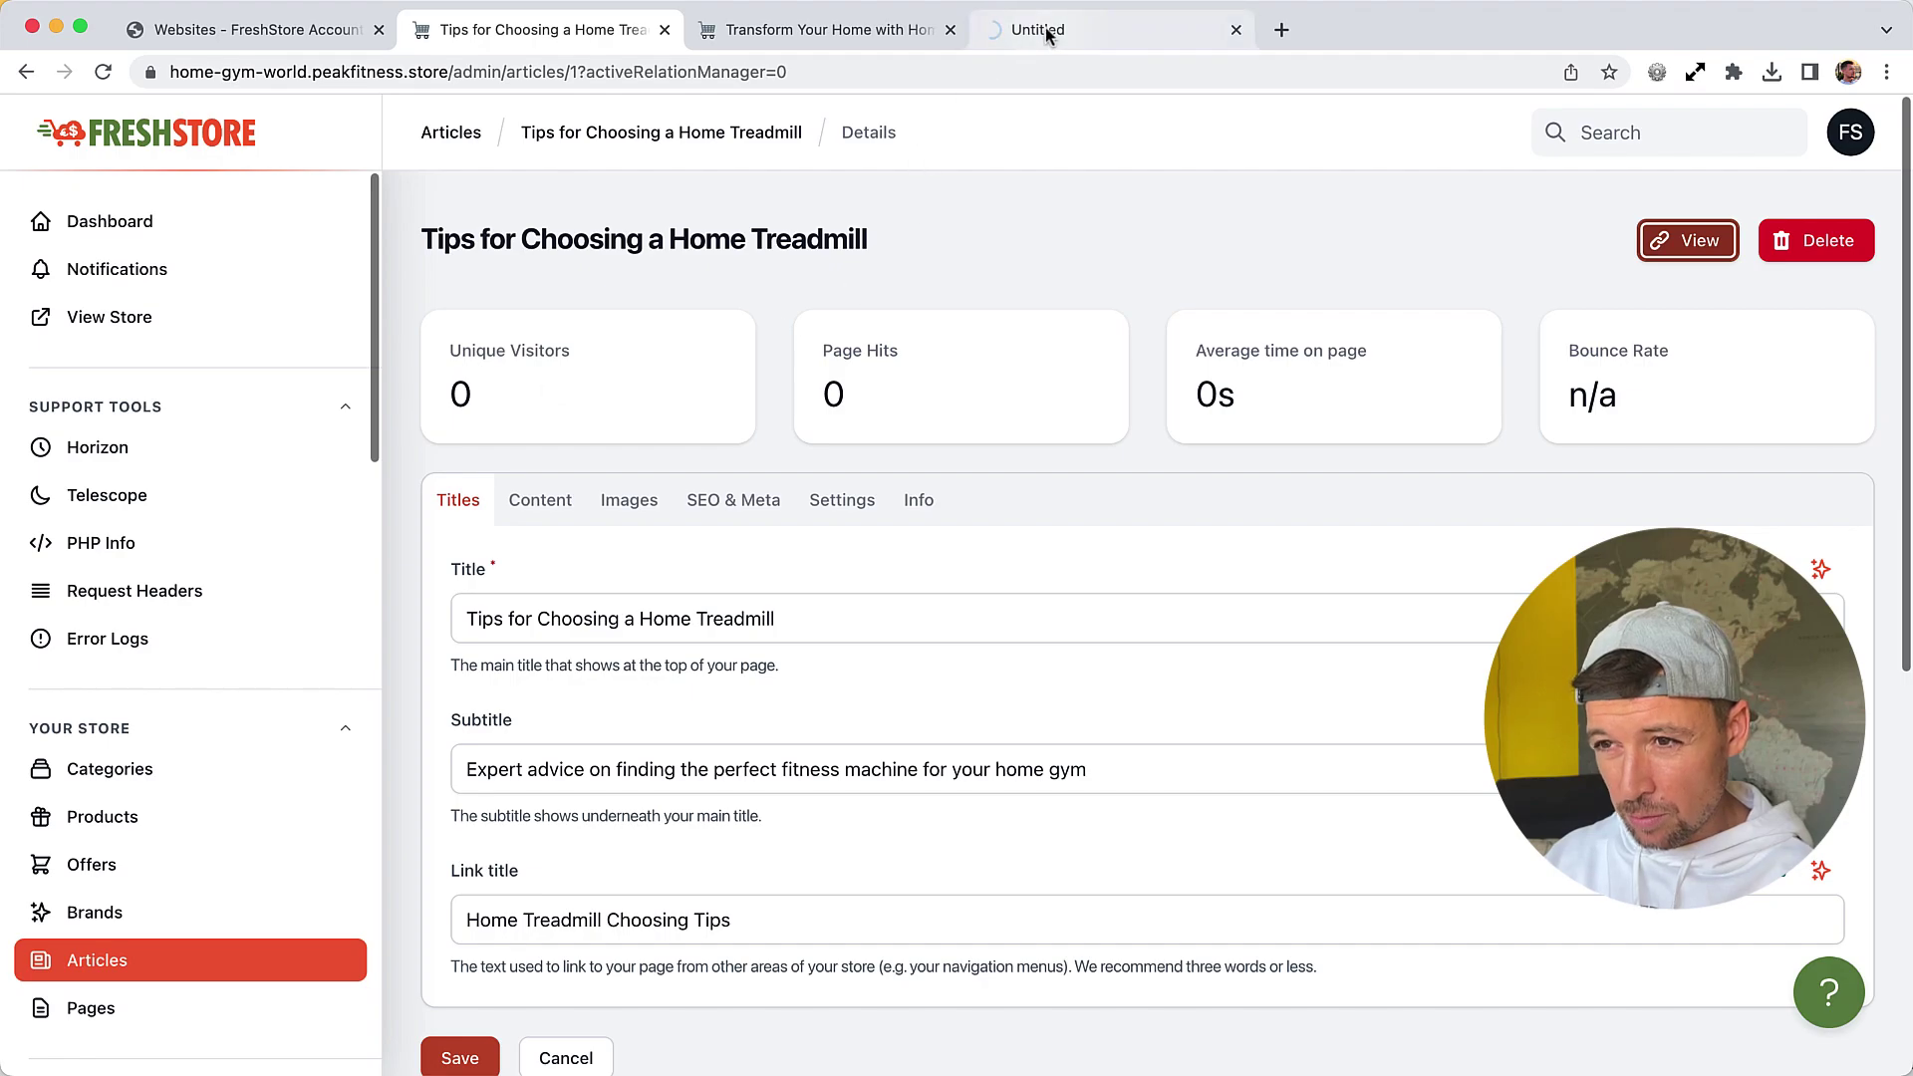
pyautogui.moveTo(1046, 30); pyautogui.dragTo(811, 55)
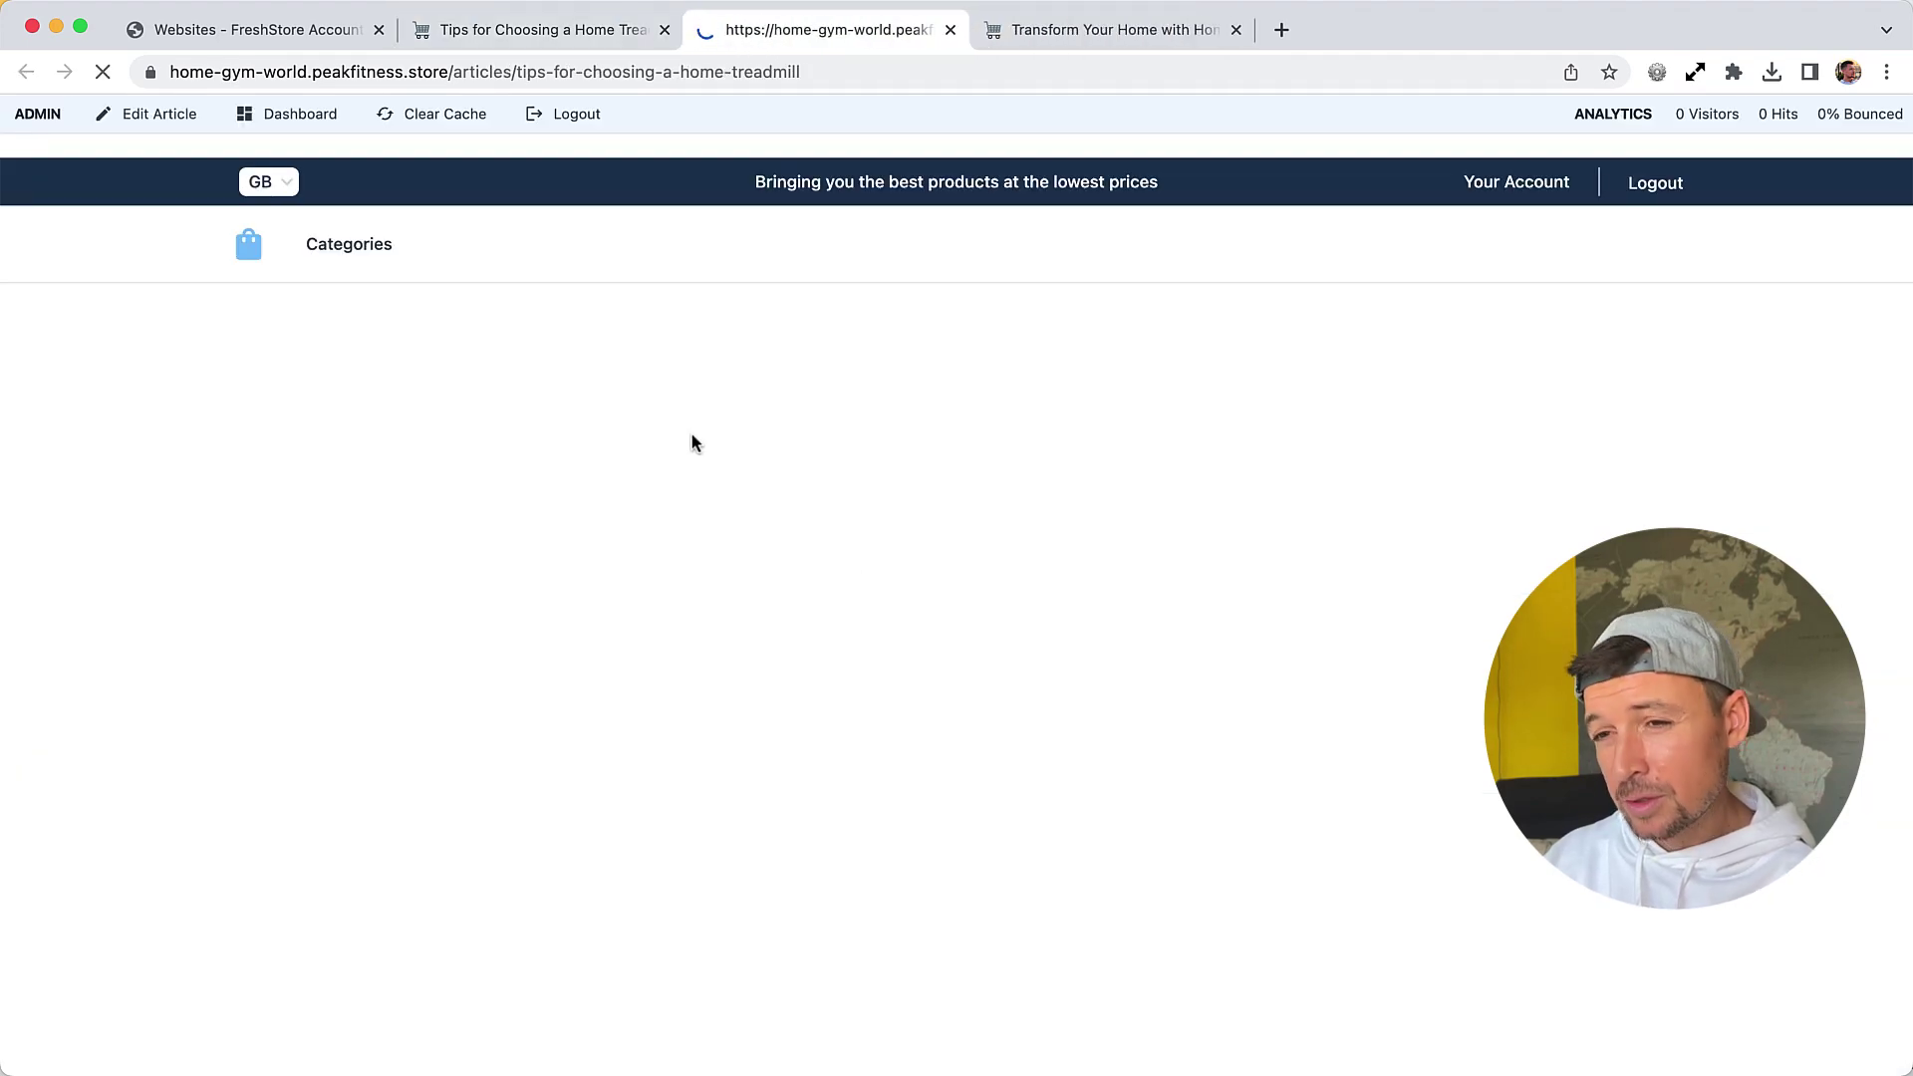
pyautogui.scroll(-1, 561, 488)
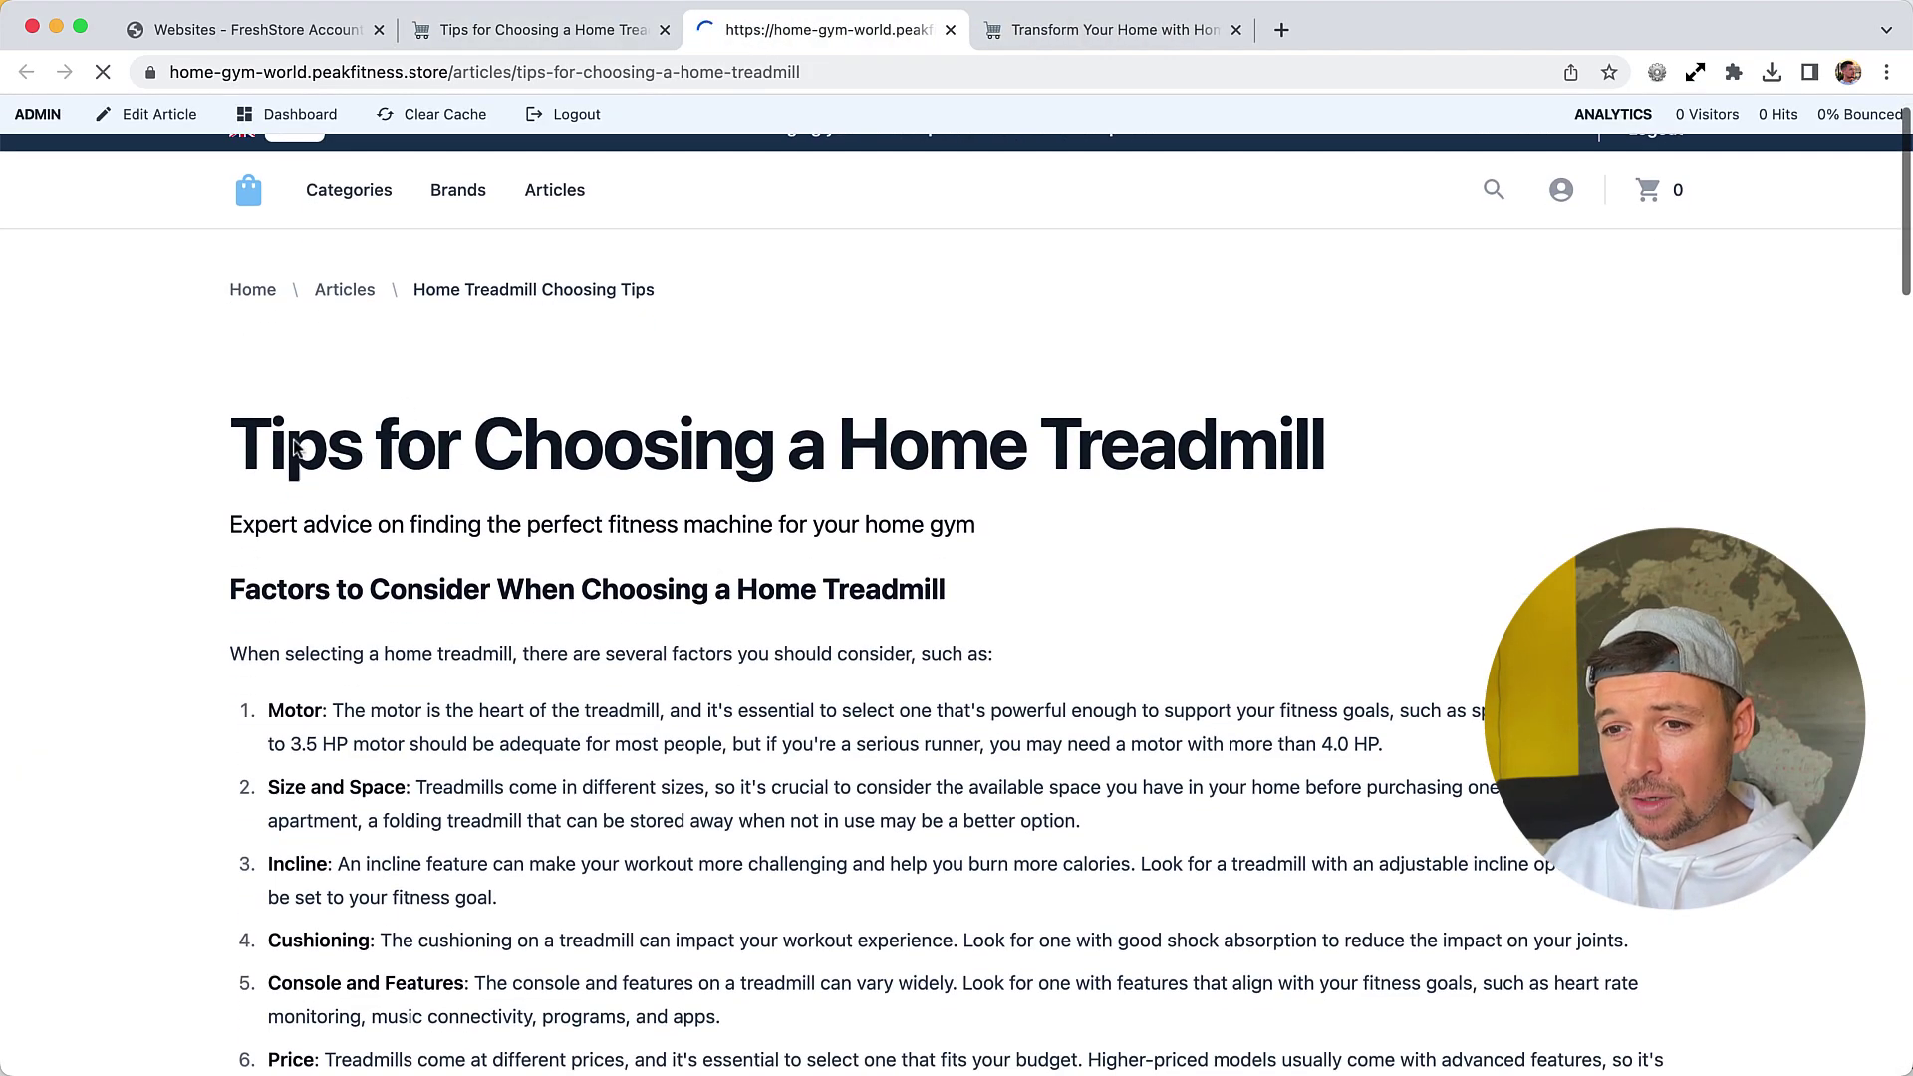
pyautogui.scroll(-2, 299, 459)
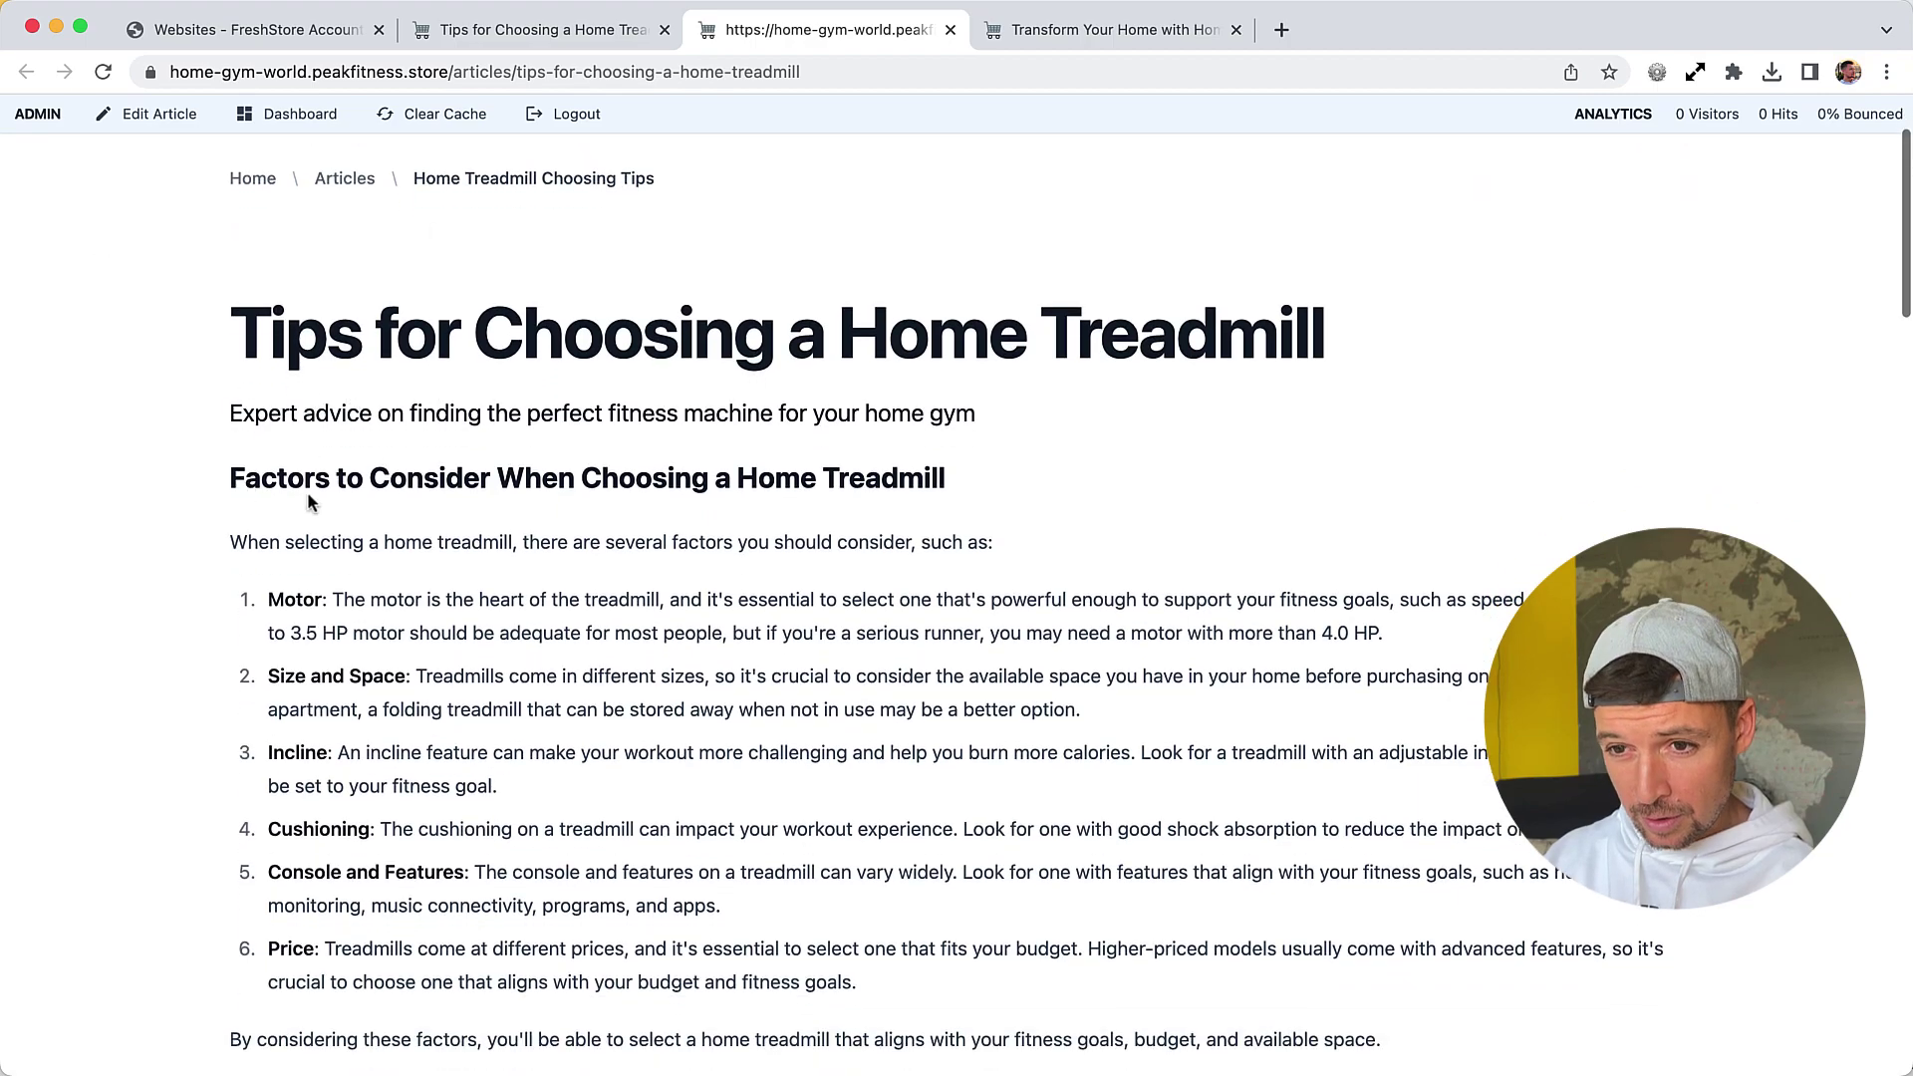
pyautogui.scroll(-10, 708, 511)
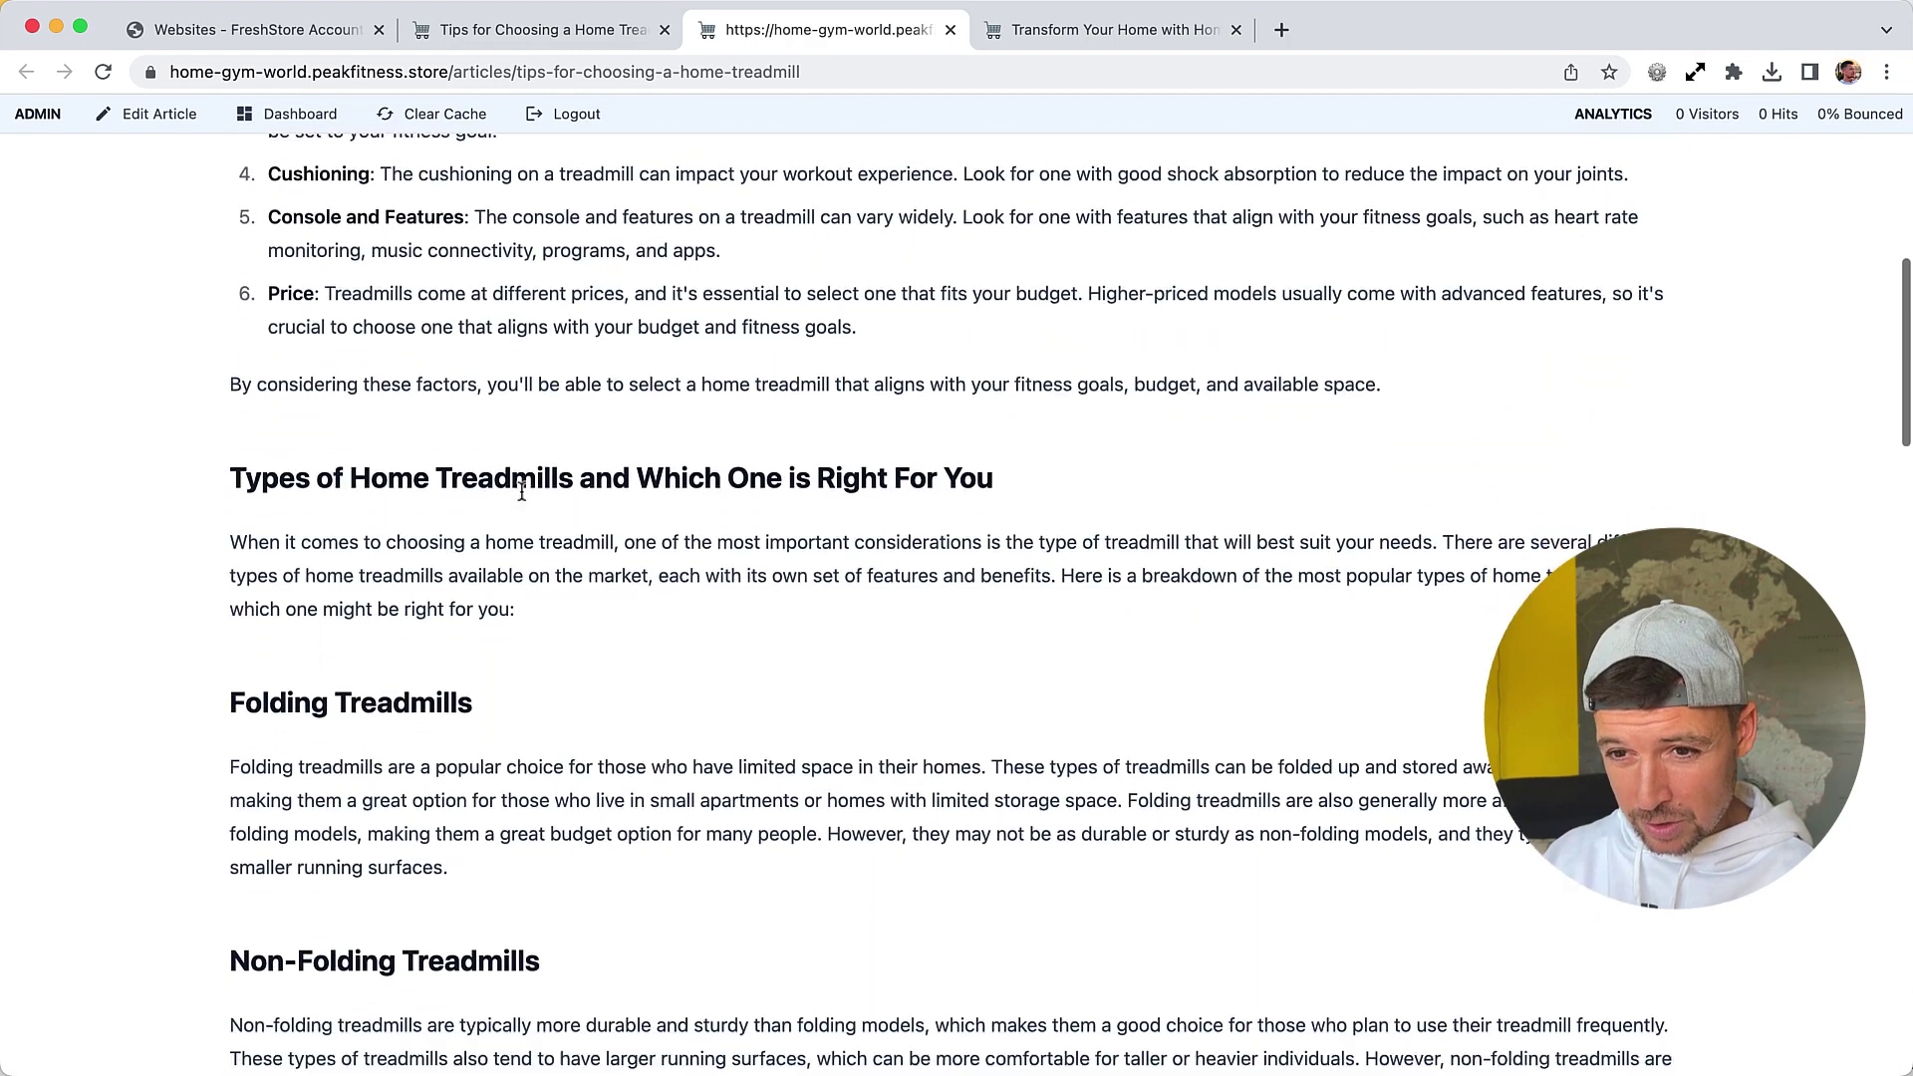
pyautogui.scroll(-5, 888, 371)
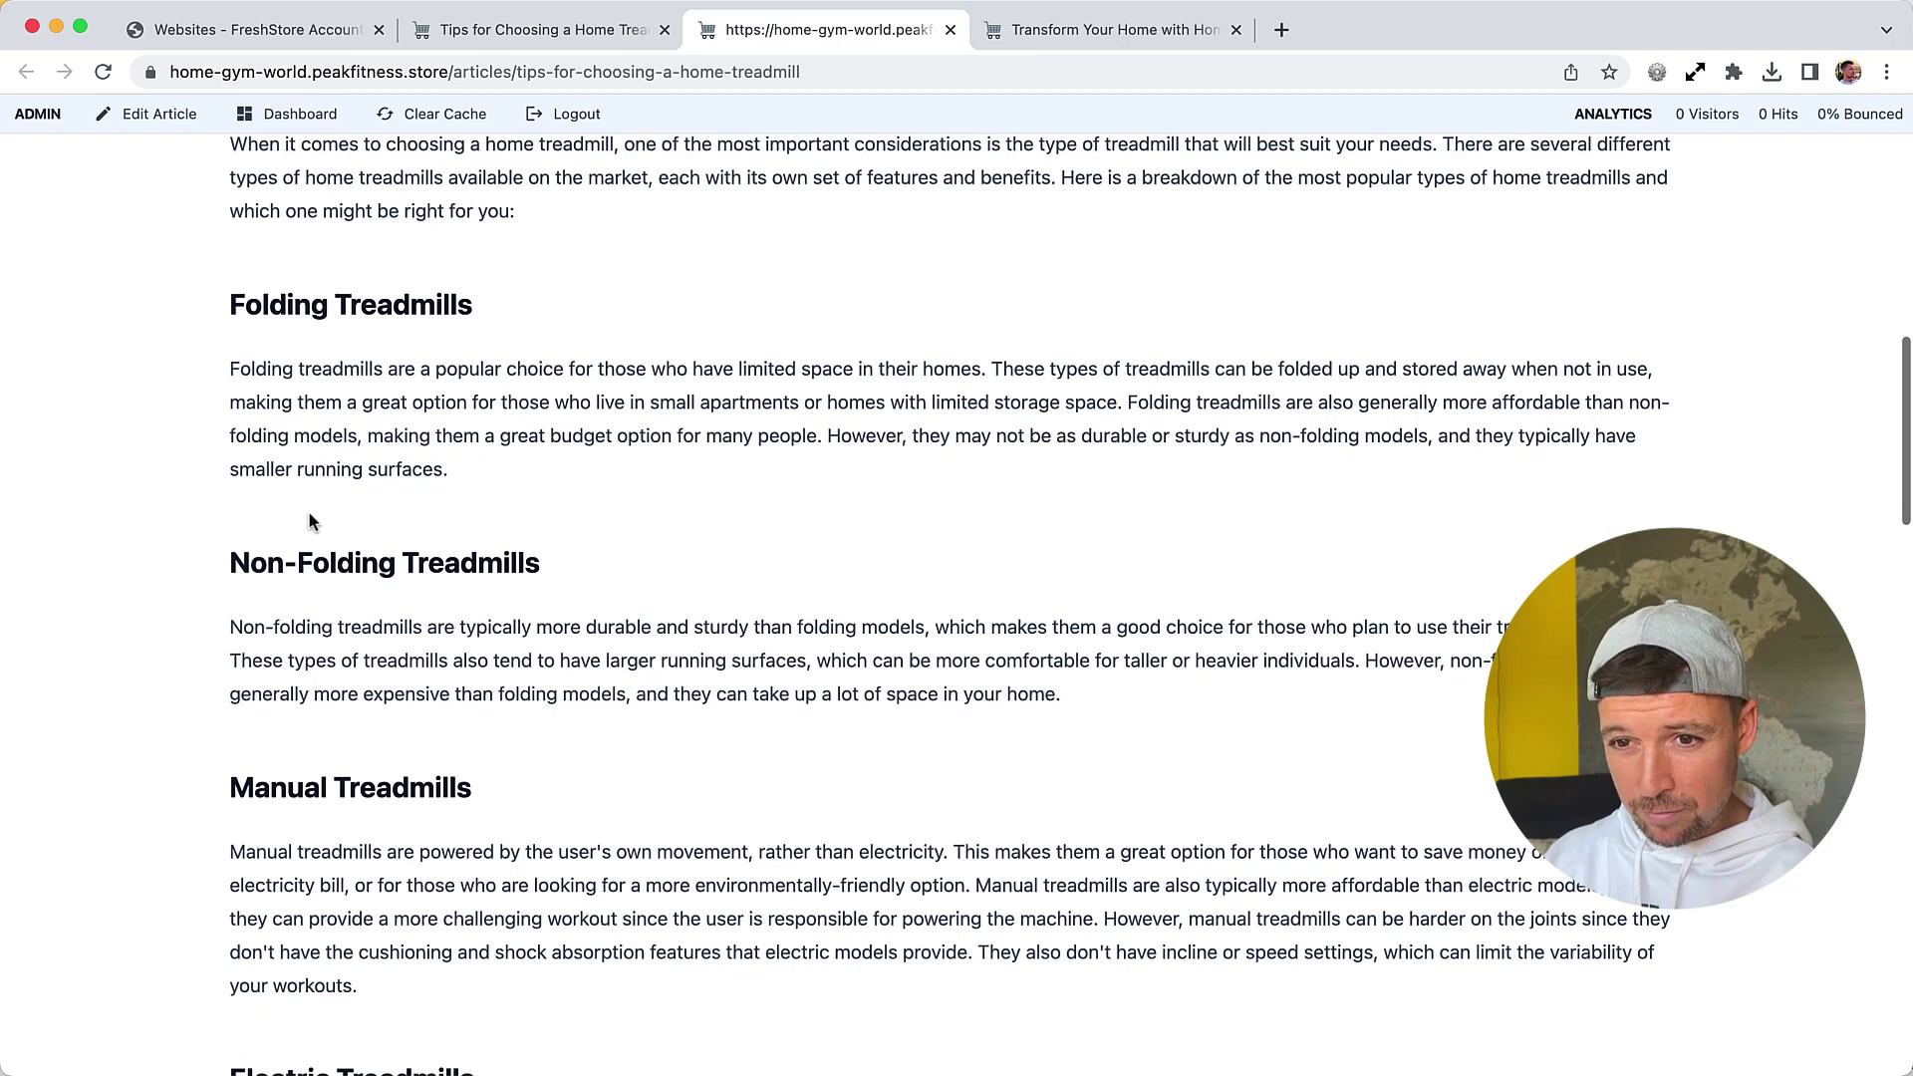
pyautogui.scroll(-13, 492, 538)
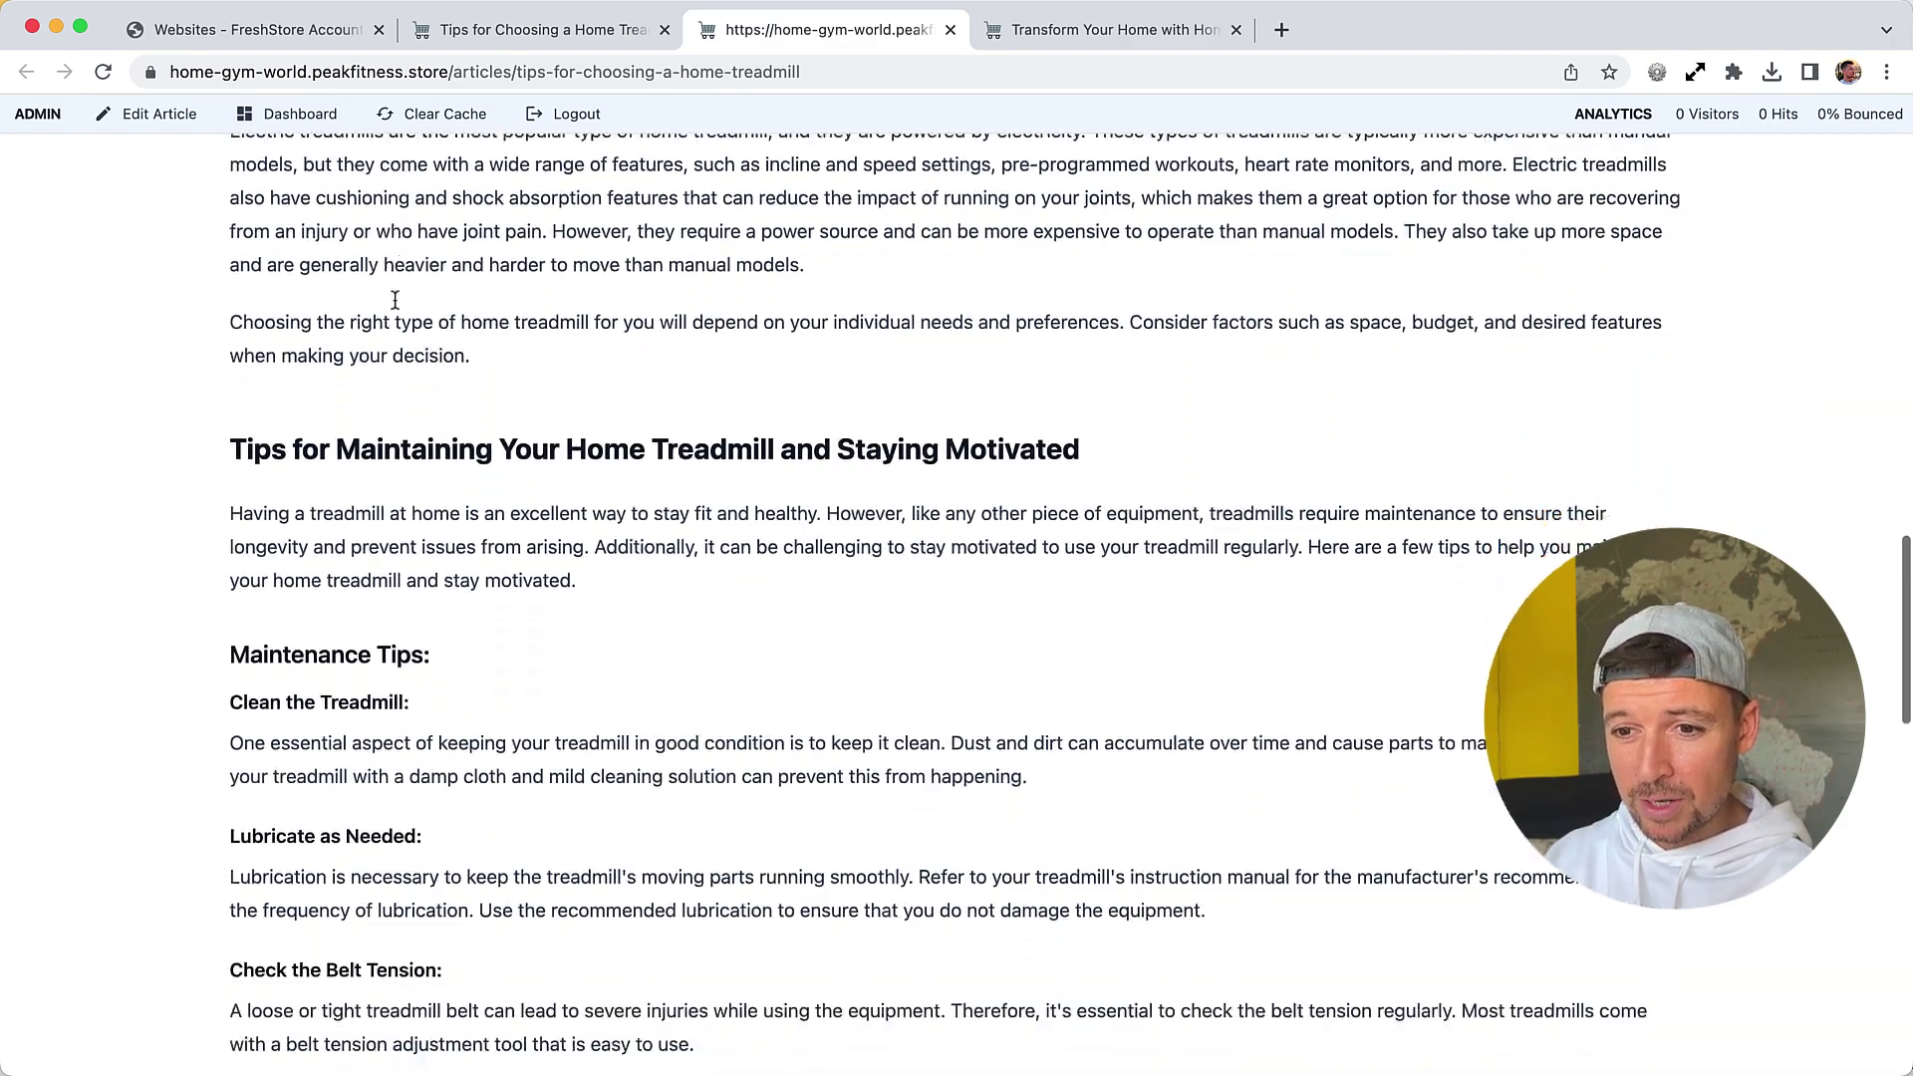
pyautogui.scroll(-20, 528, 401)
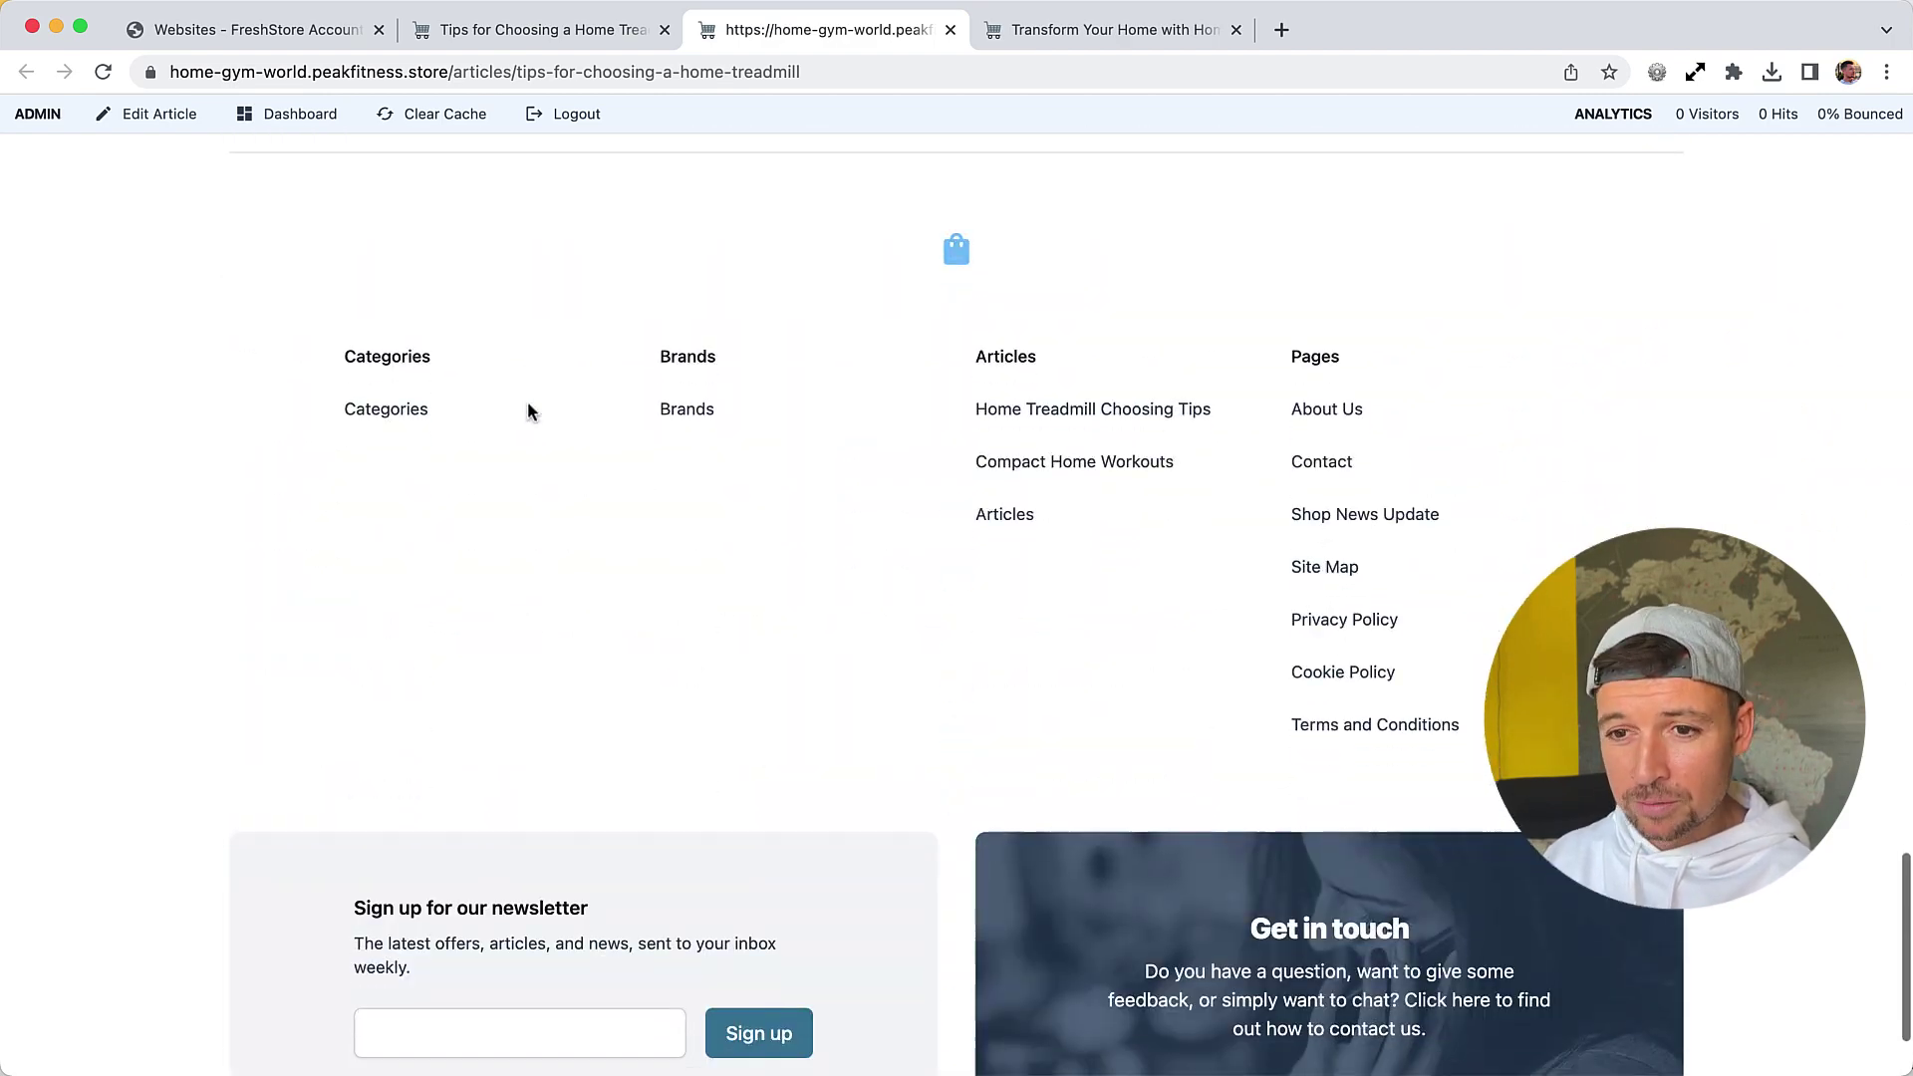
# Reread the live article's maintenance and staying-motivated sections, including the lubrication and playlist paragraphs, and return to its opening section
pyautogui.scroll(18, 528, 401)
pyautogui.scroll(-3, 528, 401)
pyautogui.tripleClick(626, 456)
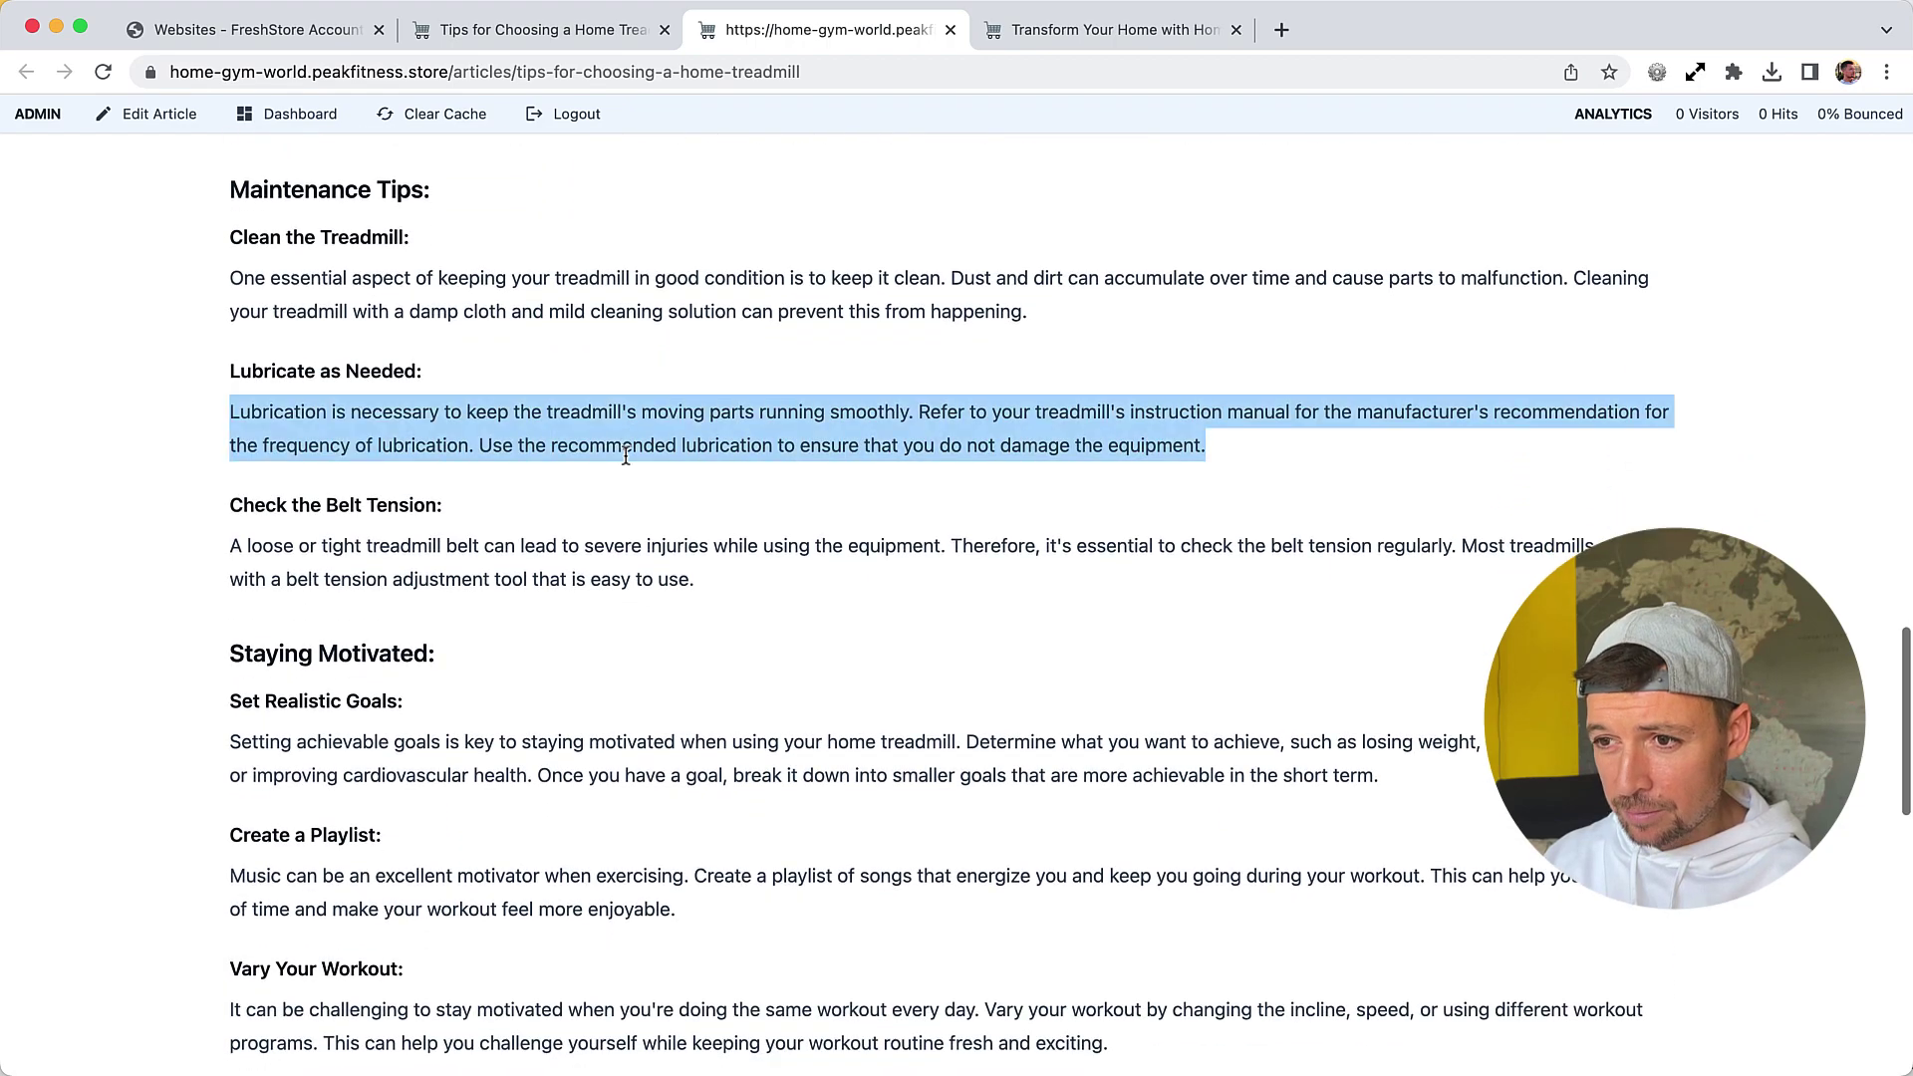
pyautogui.click(832, 606)
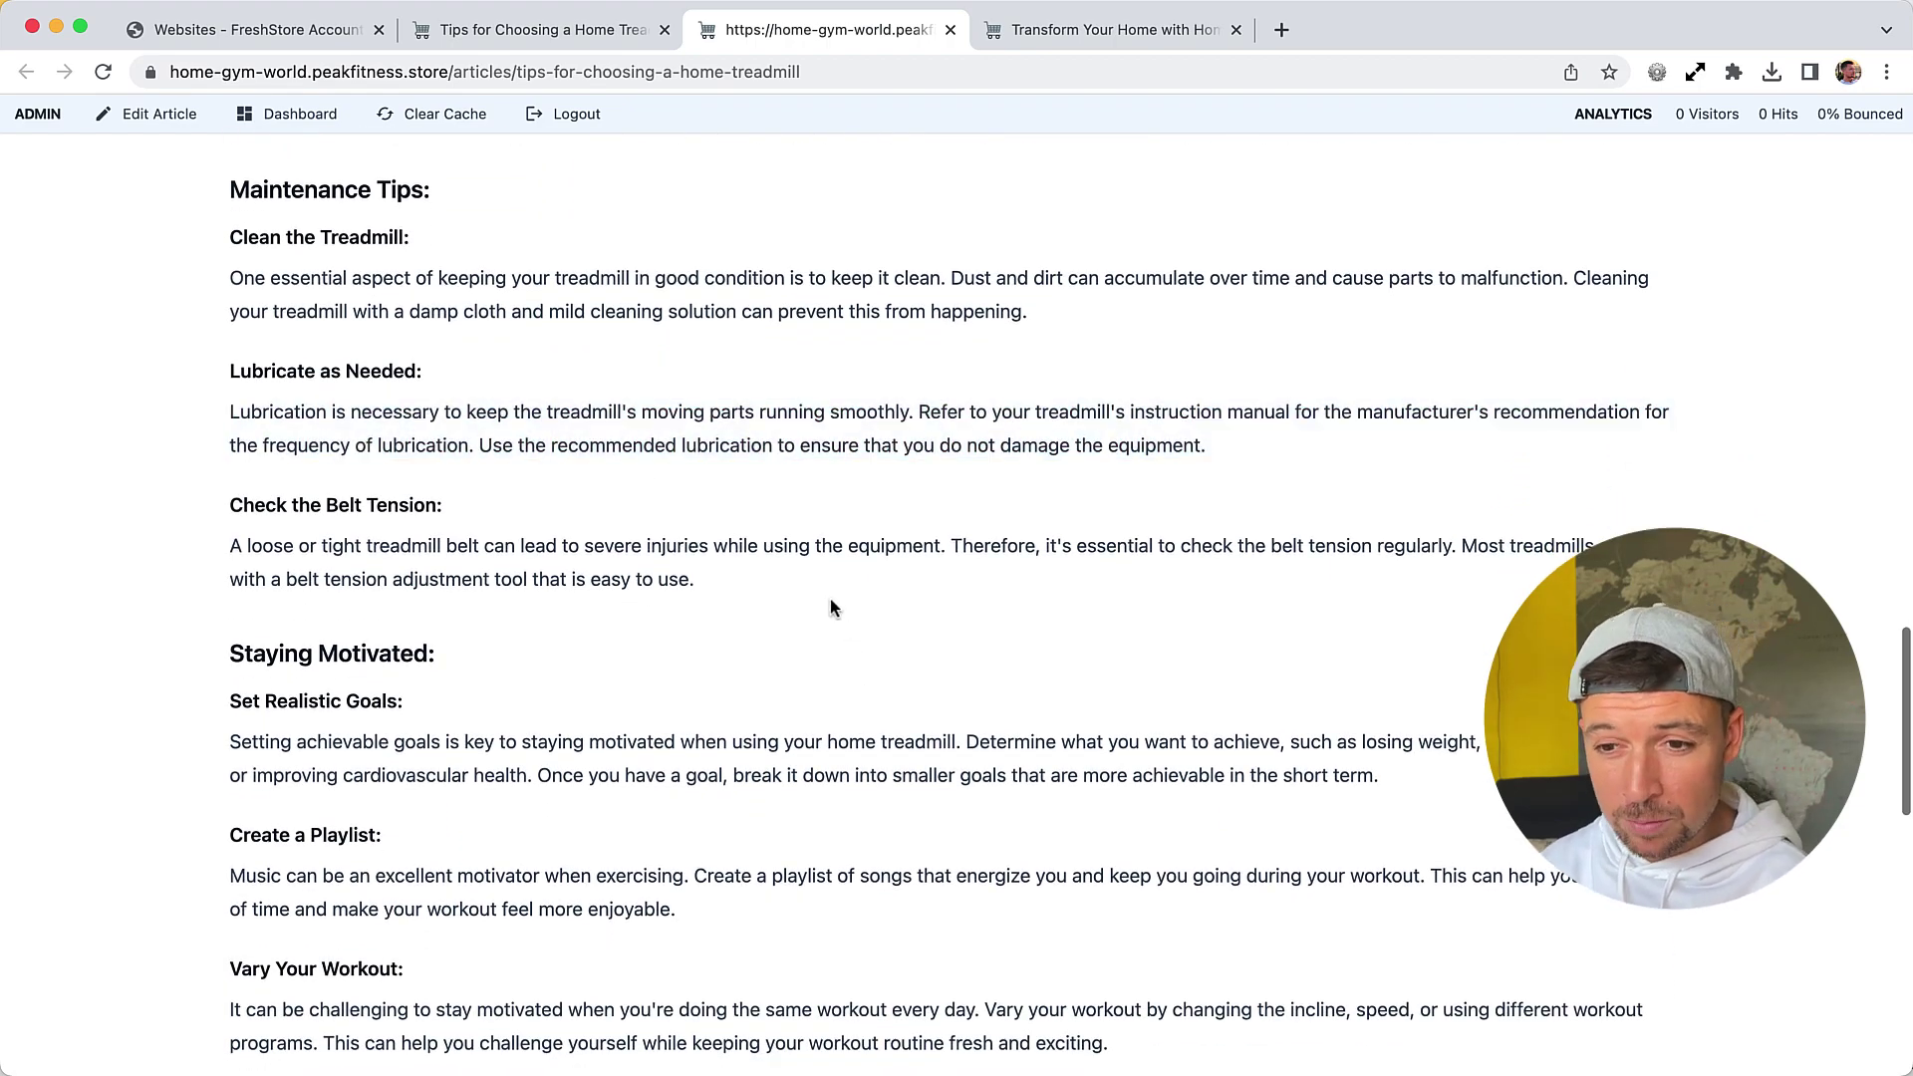
pyautogui.scroll(-3, 832, 606)
pyautogui.scroll(-1, 540, 717)
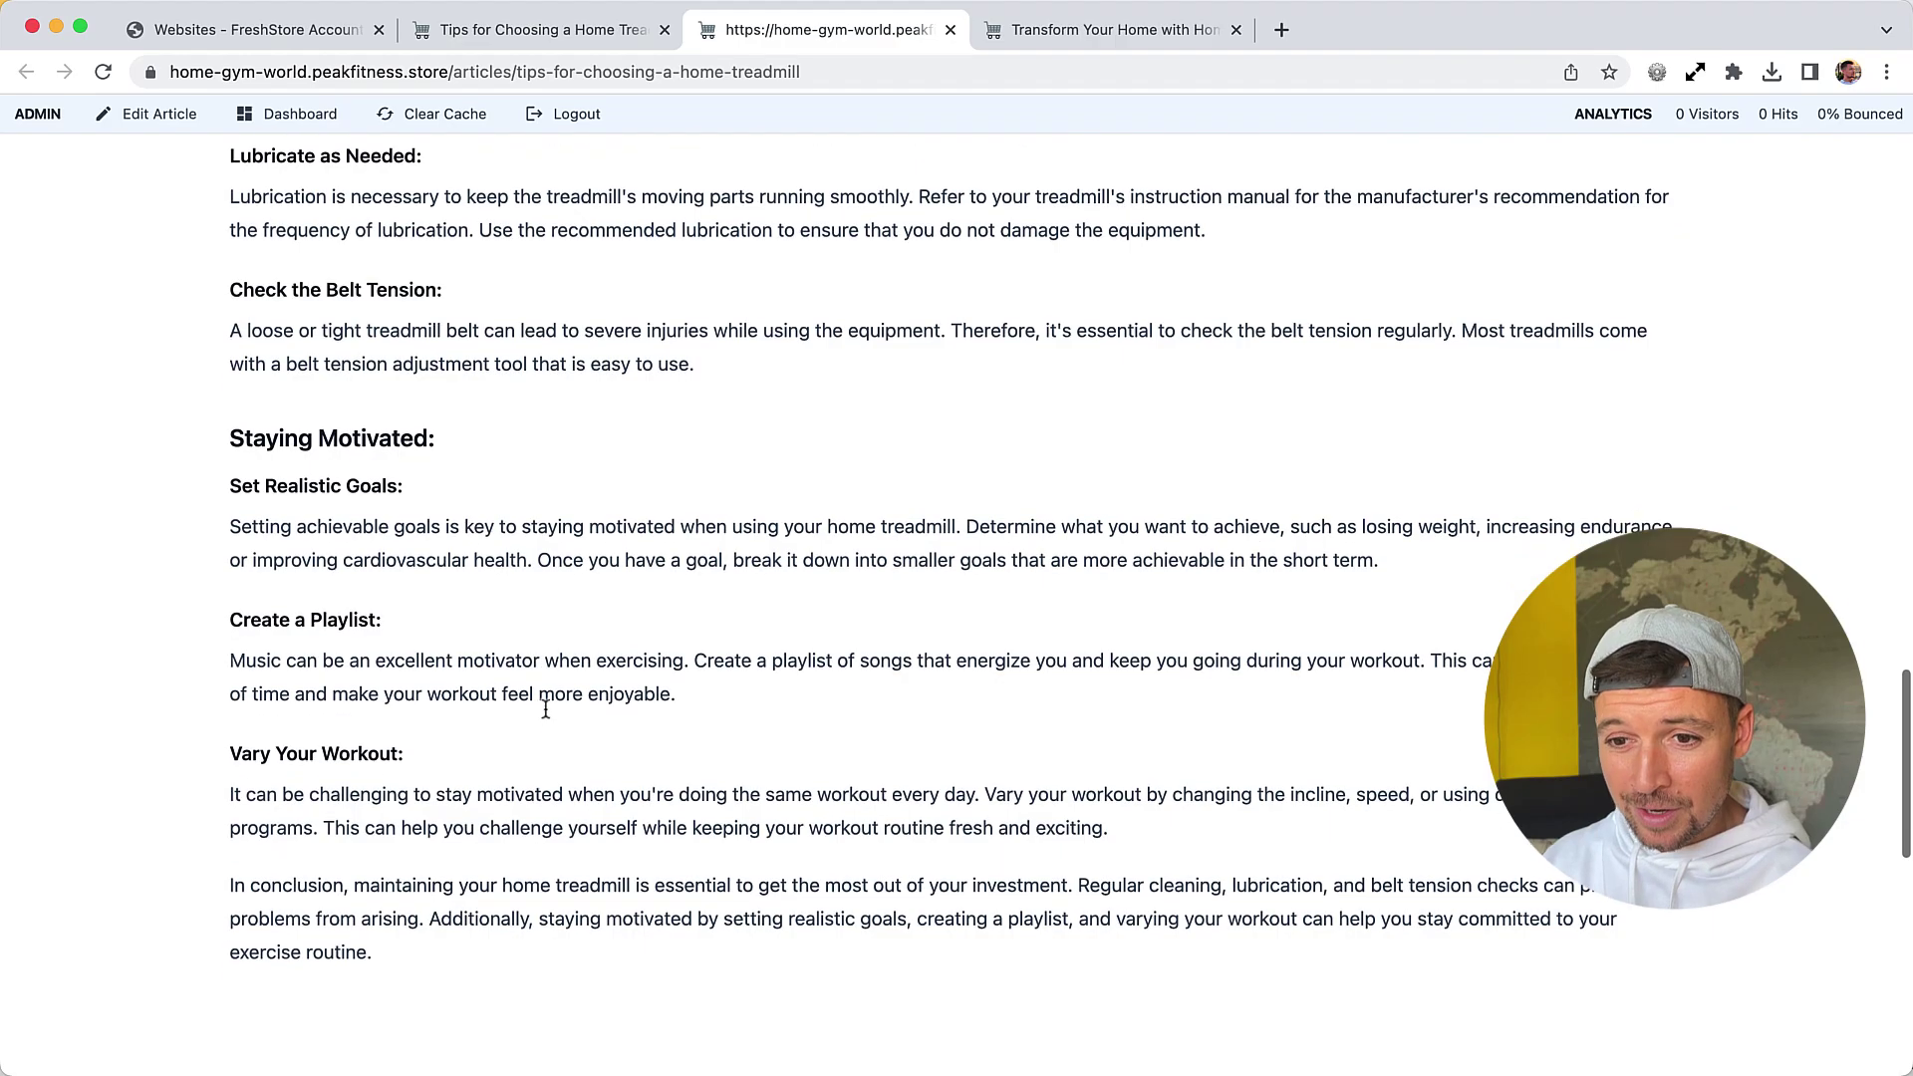
pyautogui.tripleClick(576, 662)
pyautogui.scroll(-4, 665, 797)
pyautogui.scroll(20, 670, 695)
pyautogui.scroll(10, 670, 695)
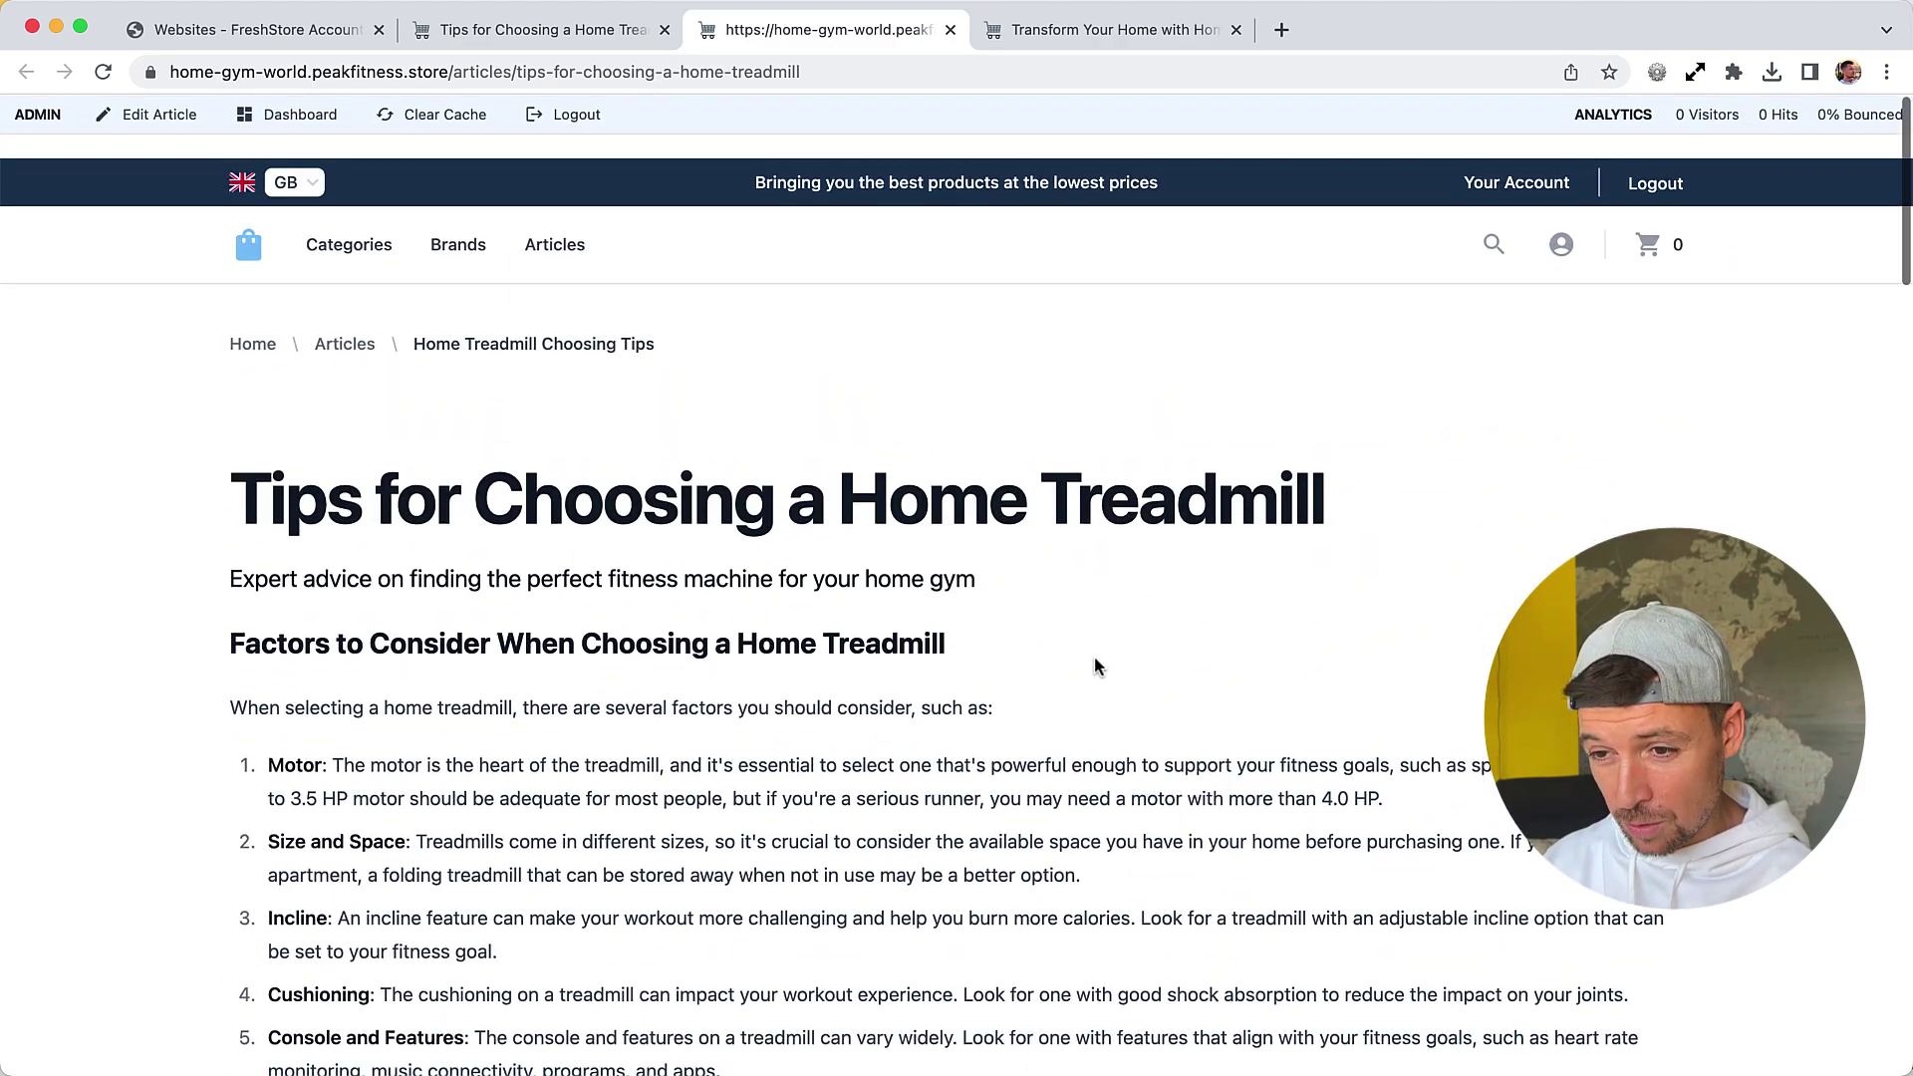
pyautogui.hotkey('ctrl', 'shift', 'Tab')
pyautogui.hotkey('ctrl', 'Tab')
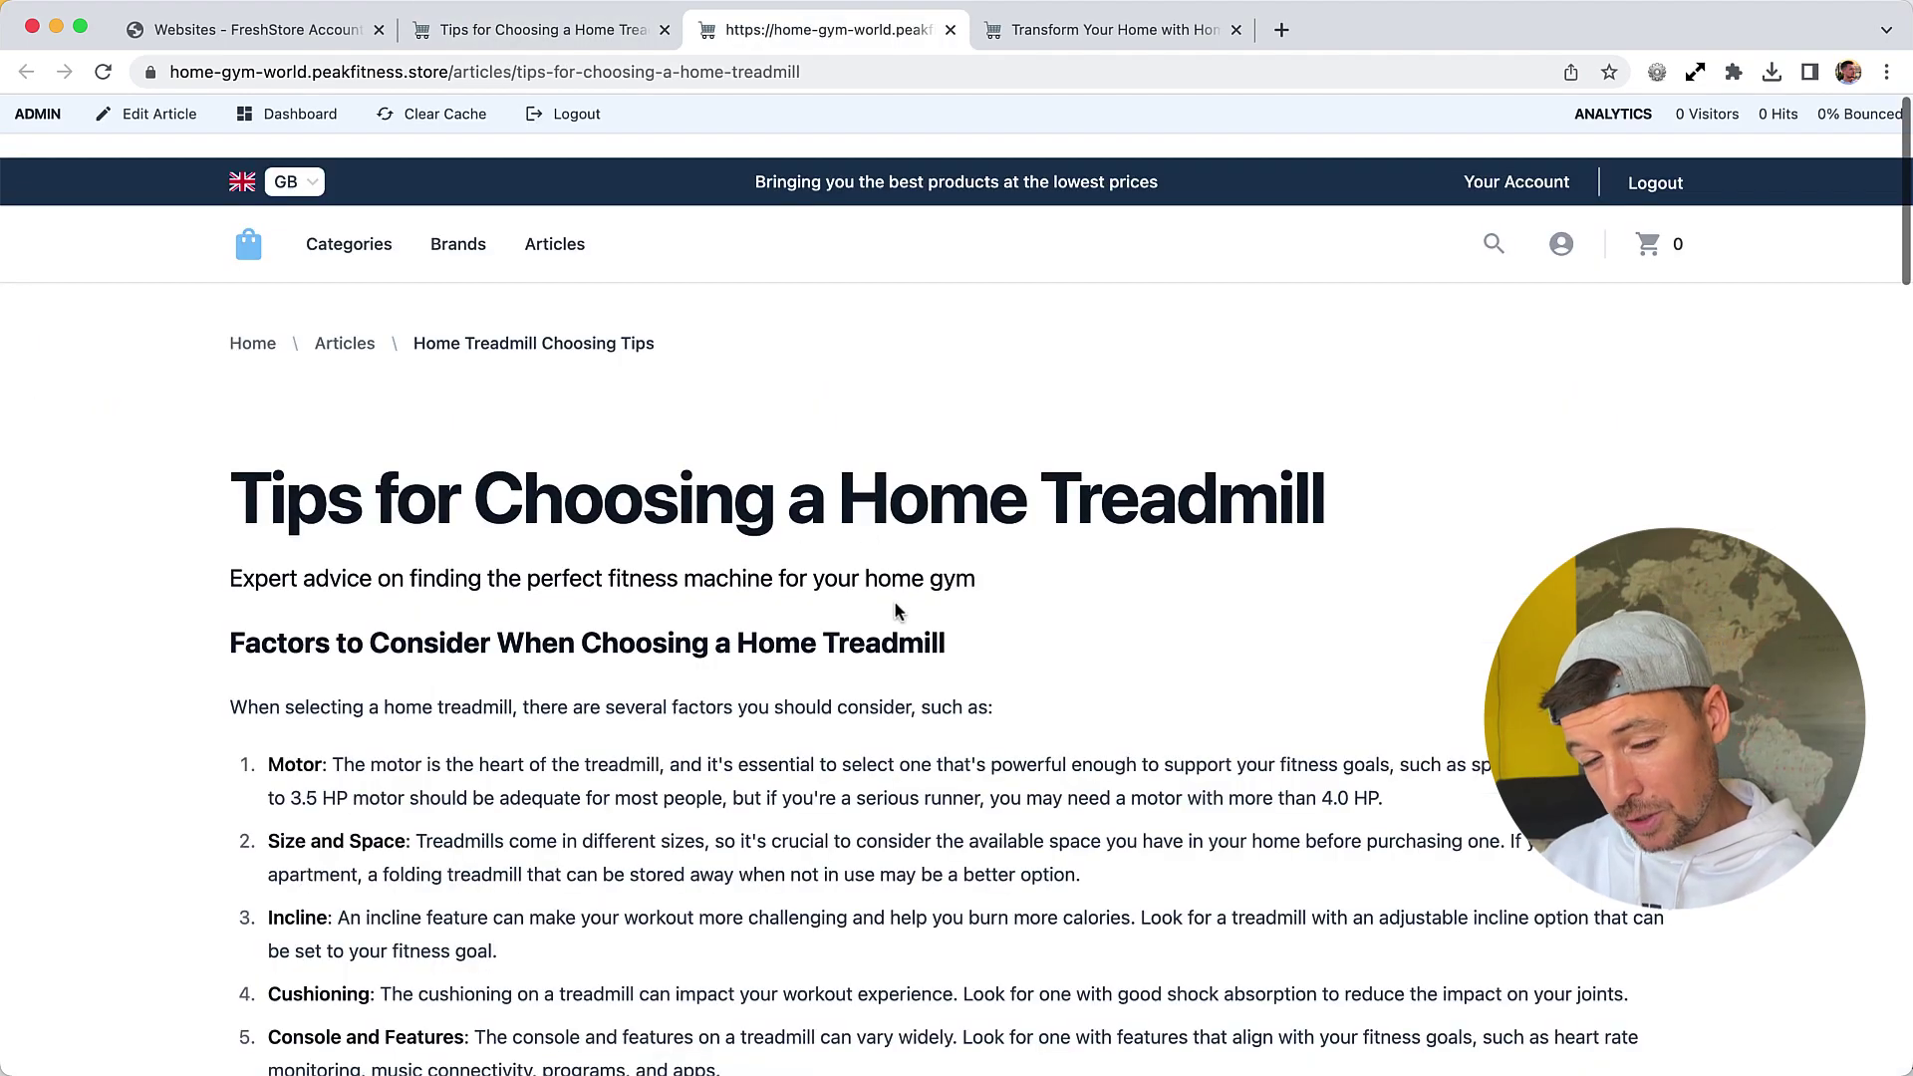
pyautogui.scroll(-2, 907, 615)
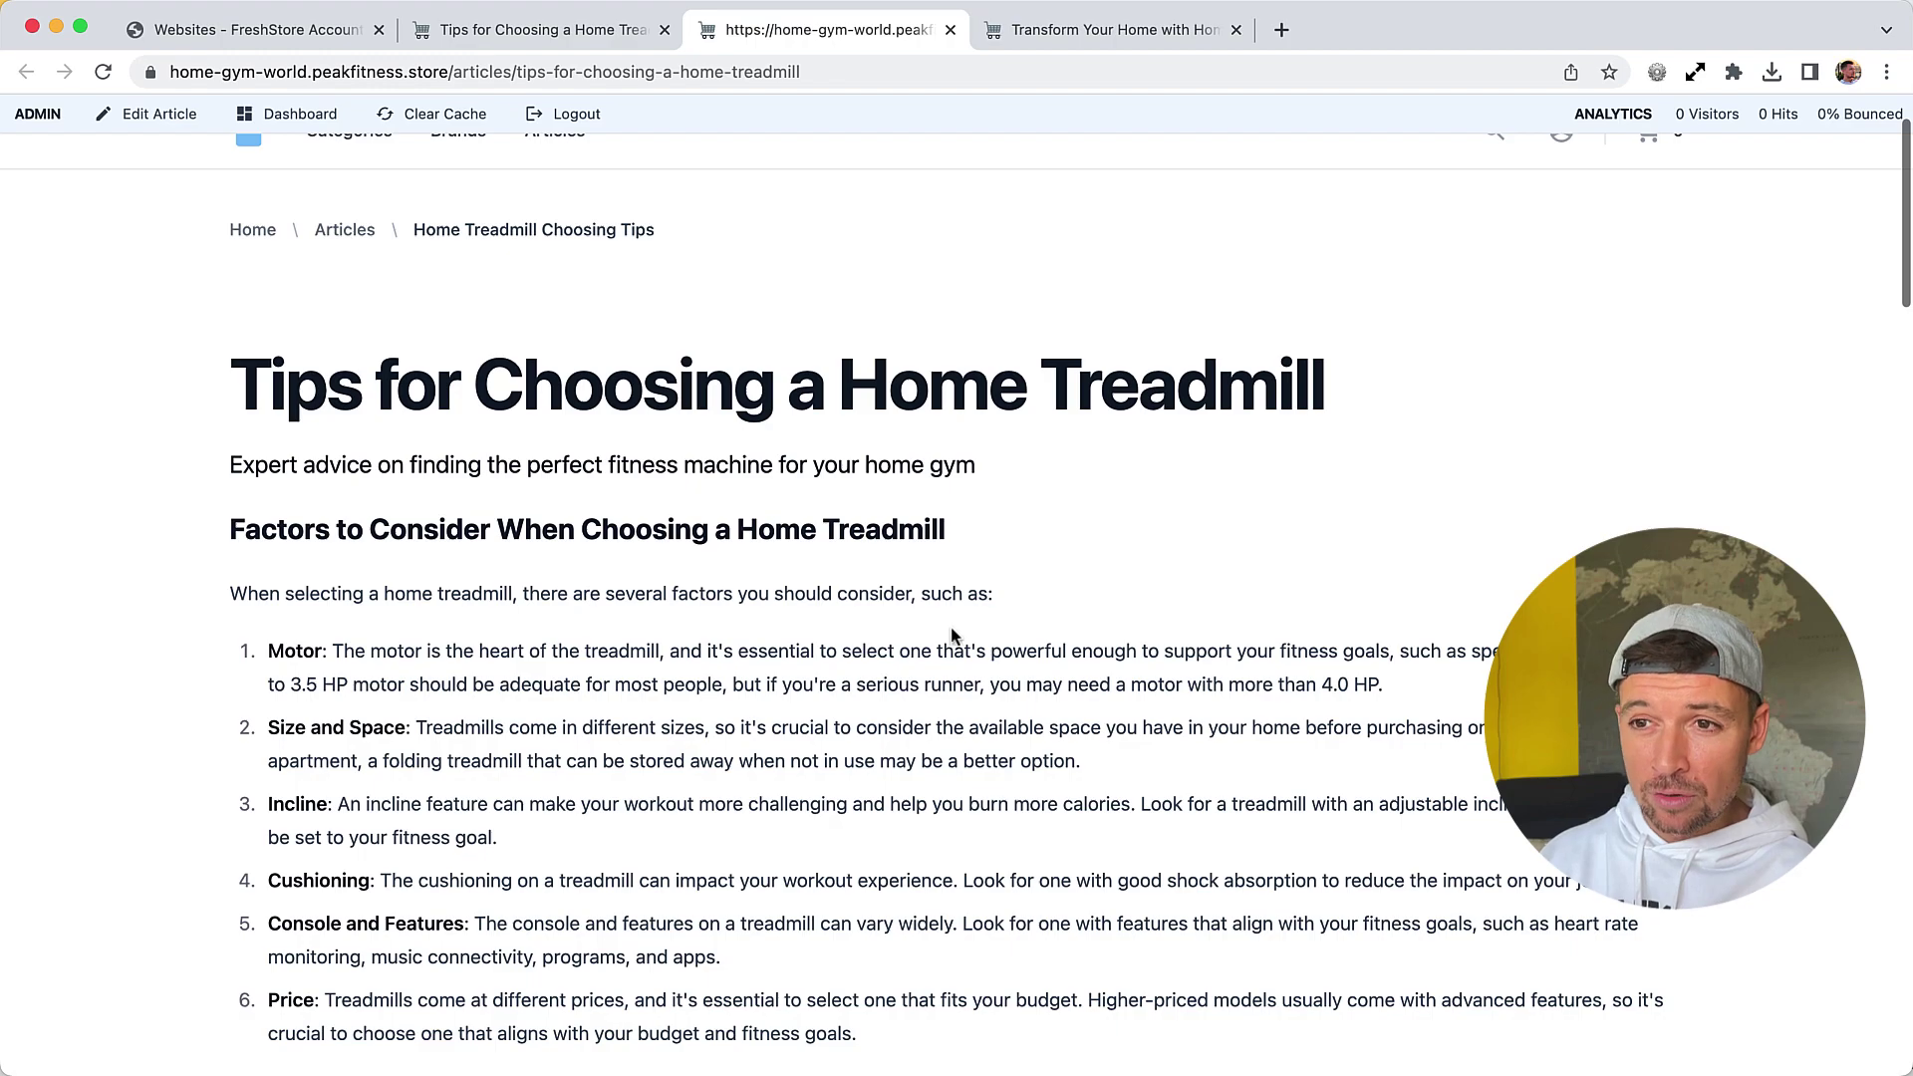
# Return to the article editor and rewrite the treadmill article's subtitle with AI
pyautogui.hotkey('ctrl', 'shift', 'Tab')
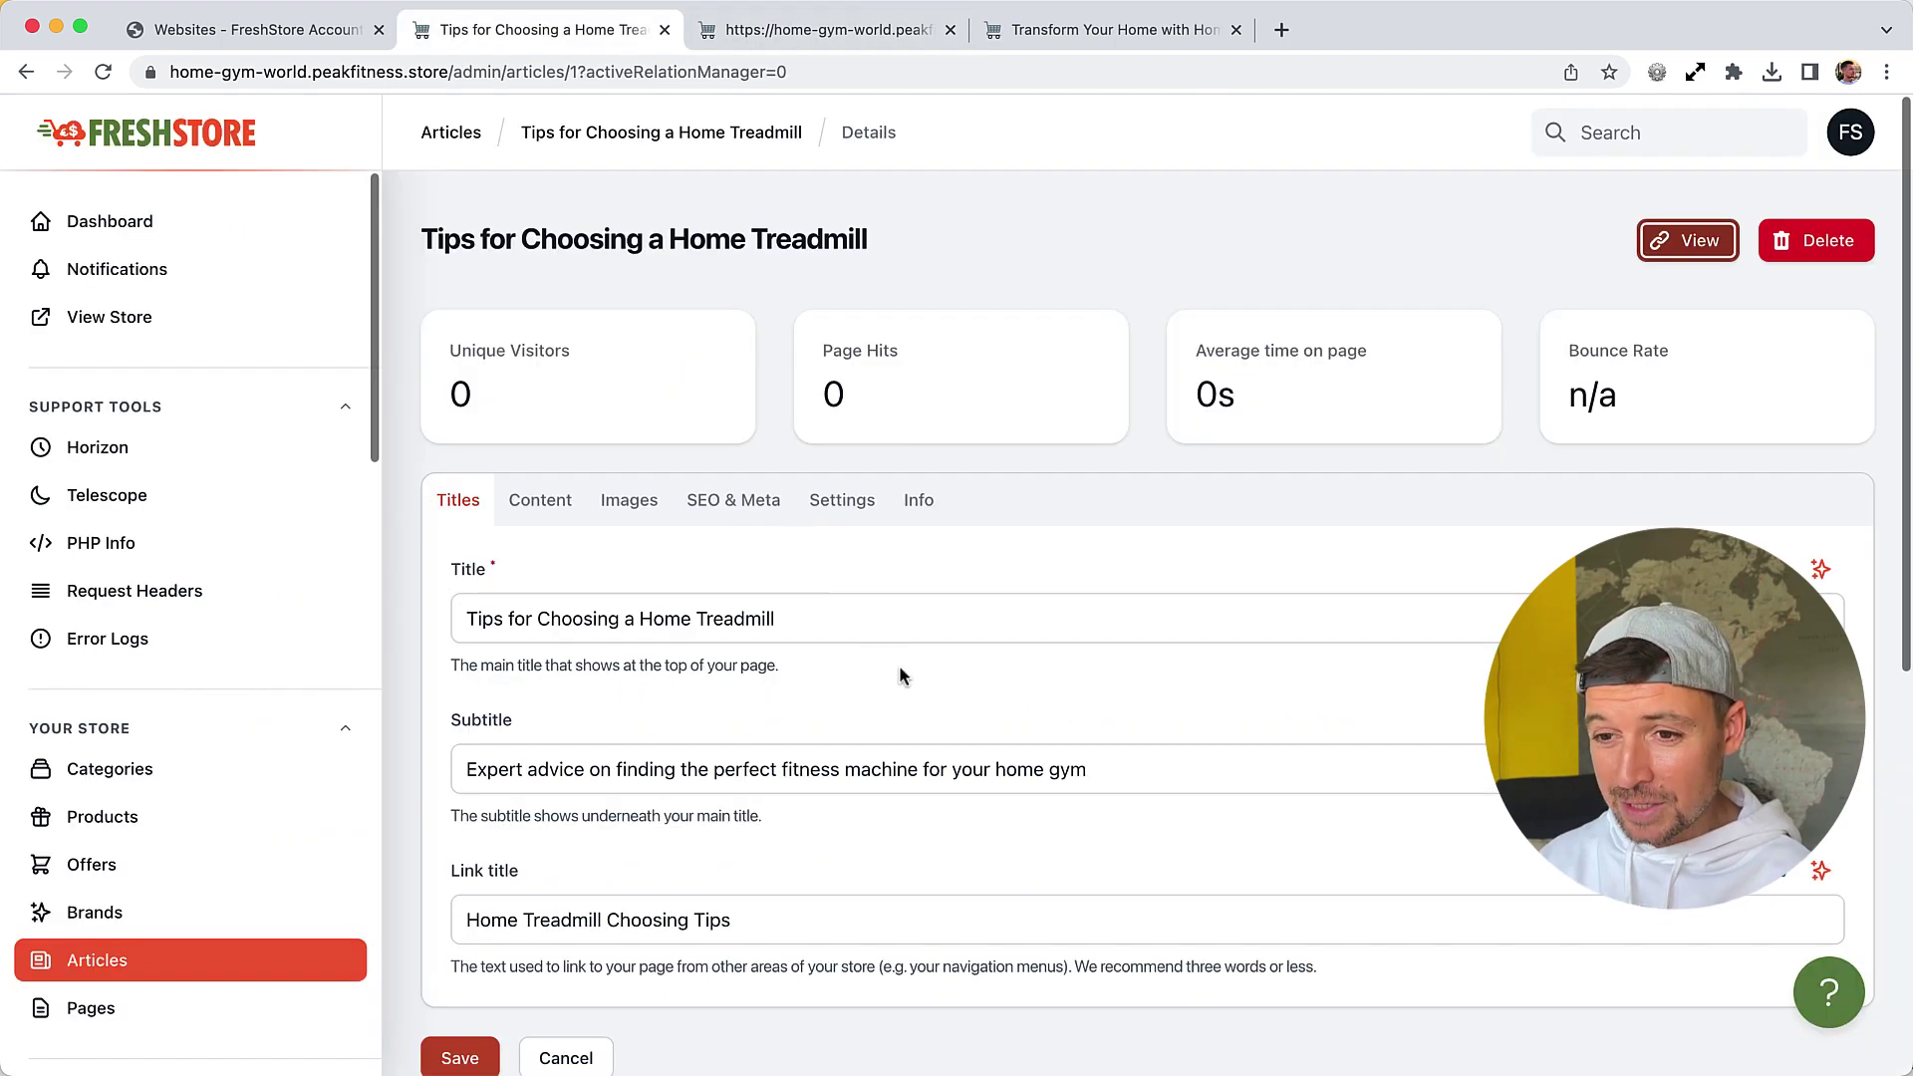
pyautogui.scroll(-2, 899, 666)
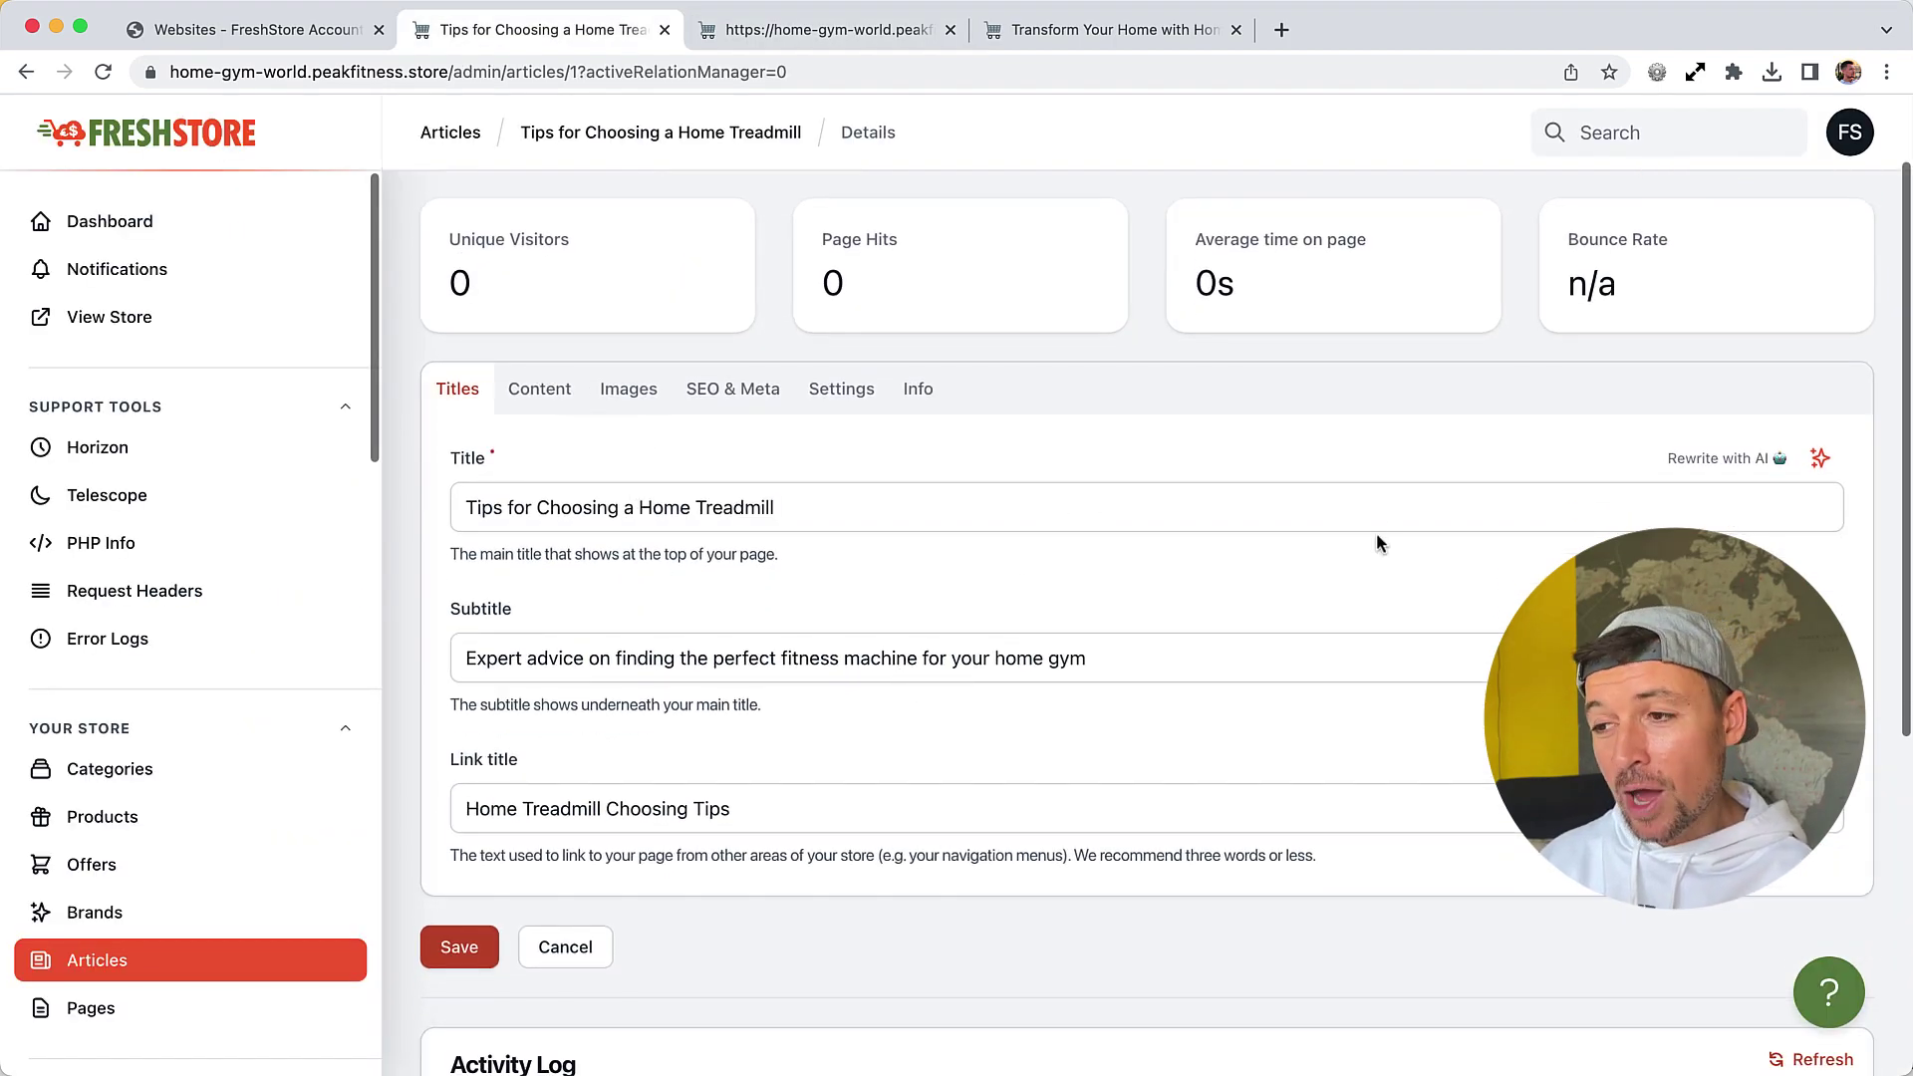
pyautogui.scroll(-1, 945, 438)
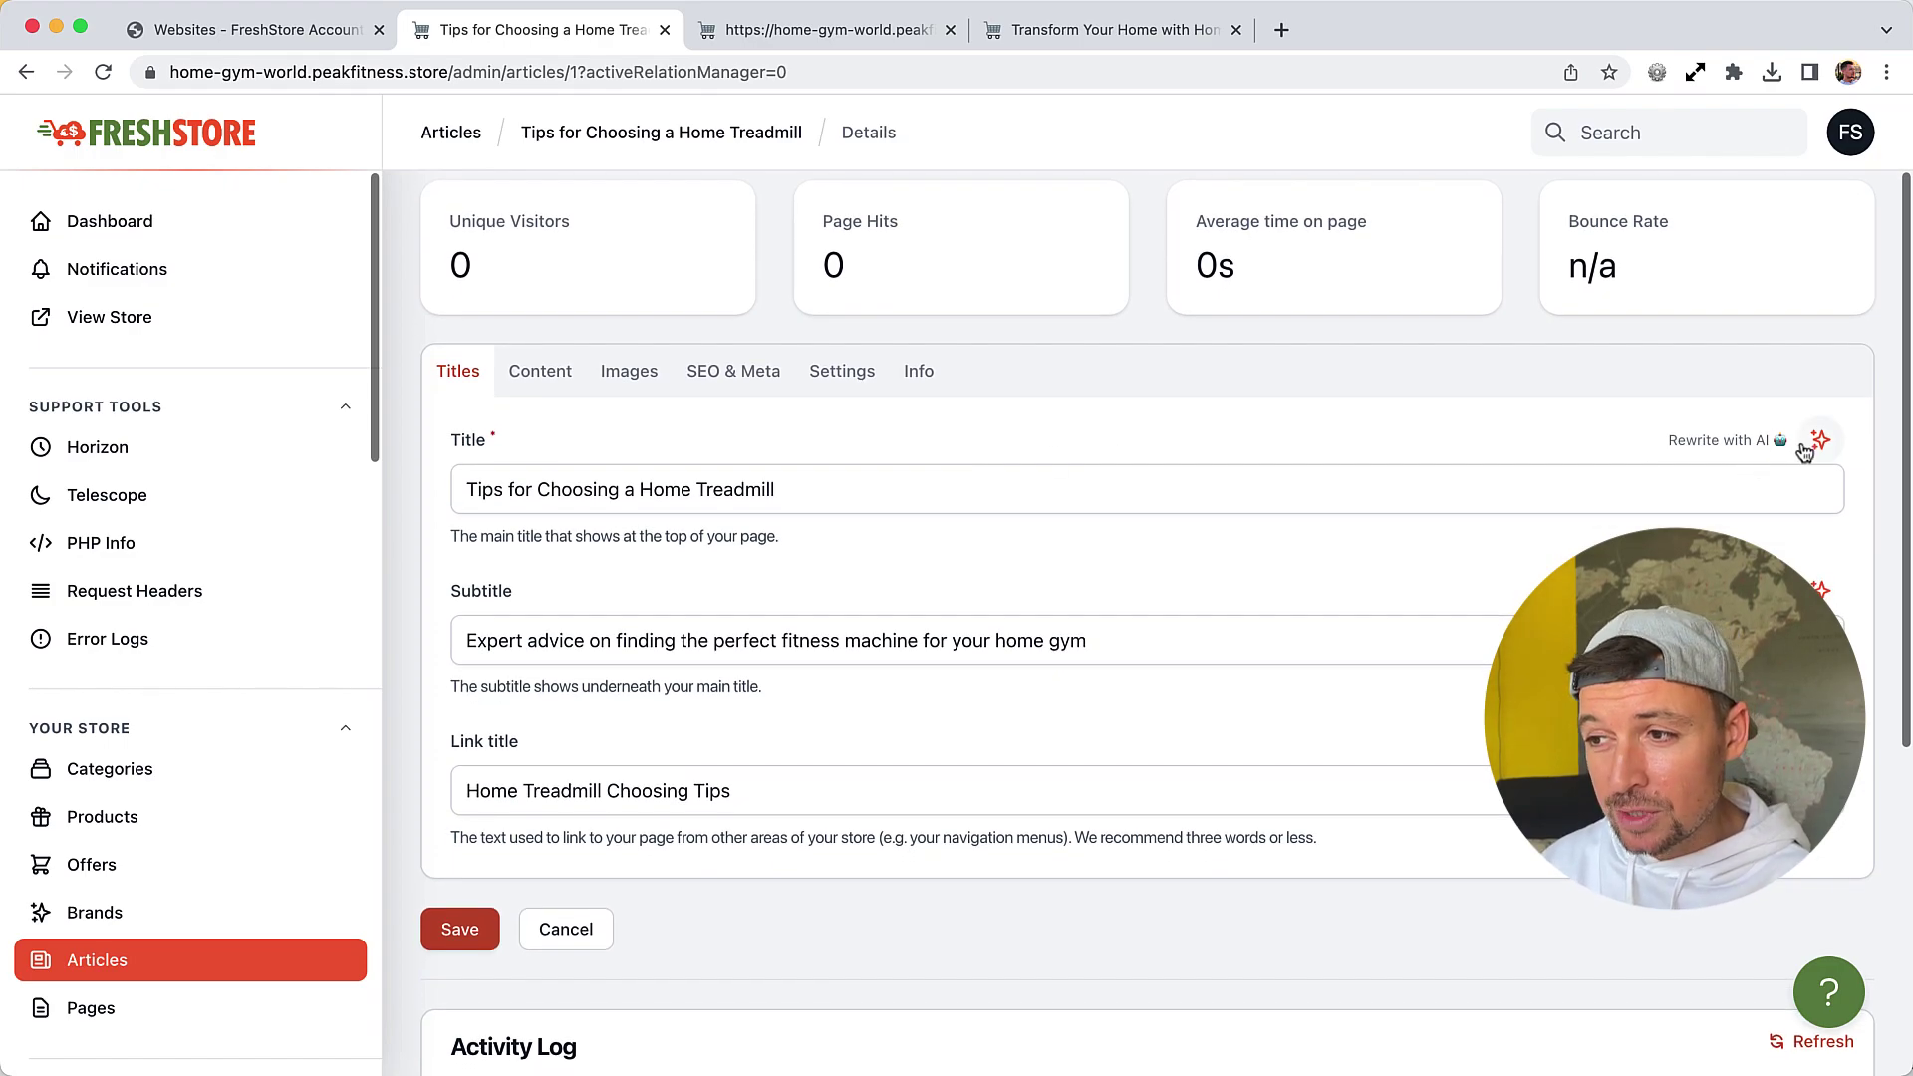
pyautogui.scroll(-1, 1801, 452)
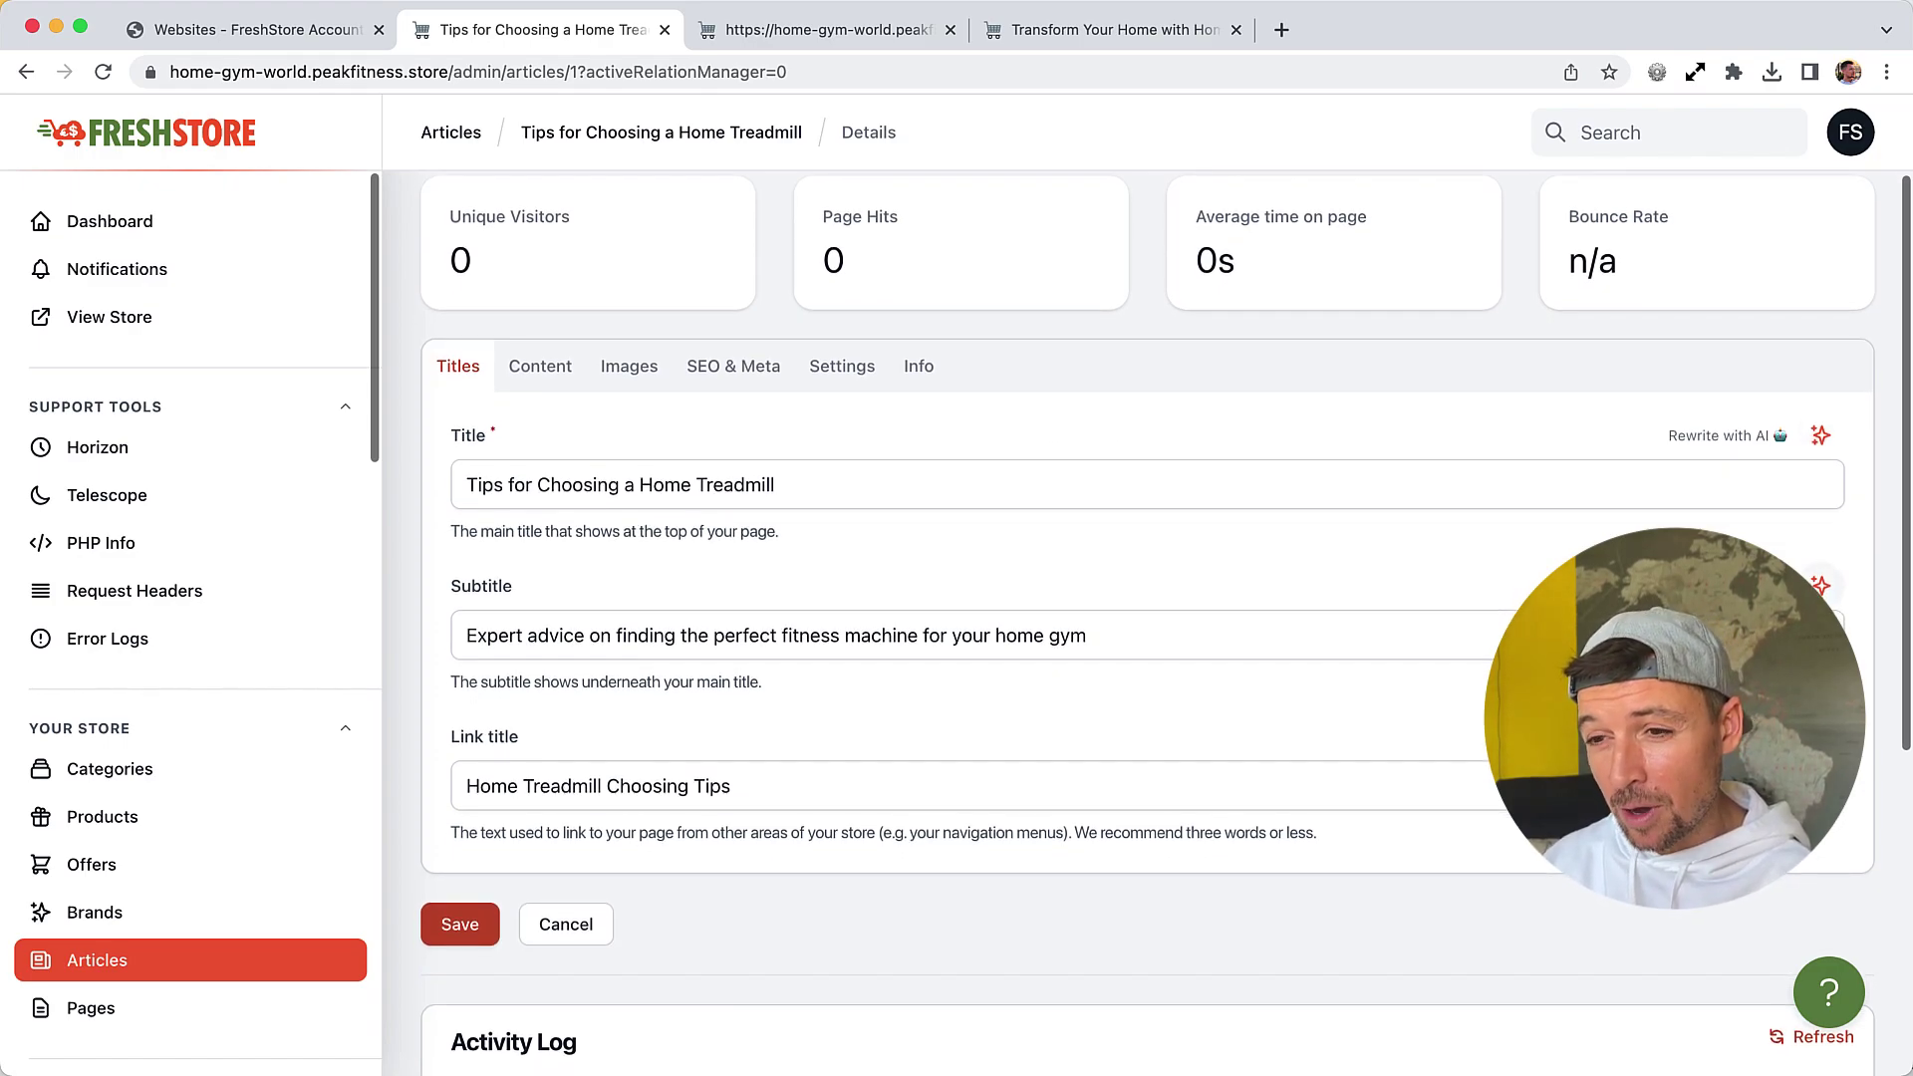
pyautogui.click(1824, 590)
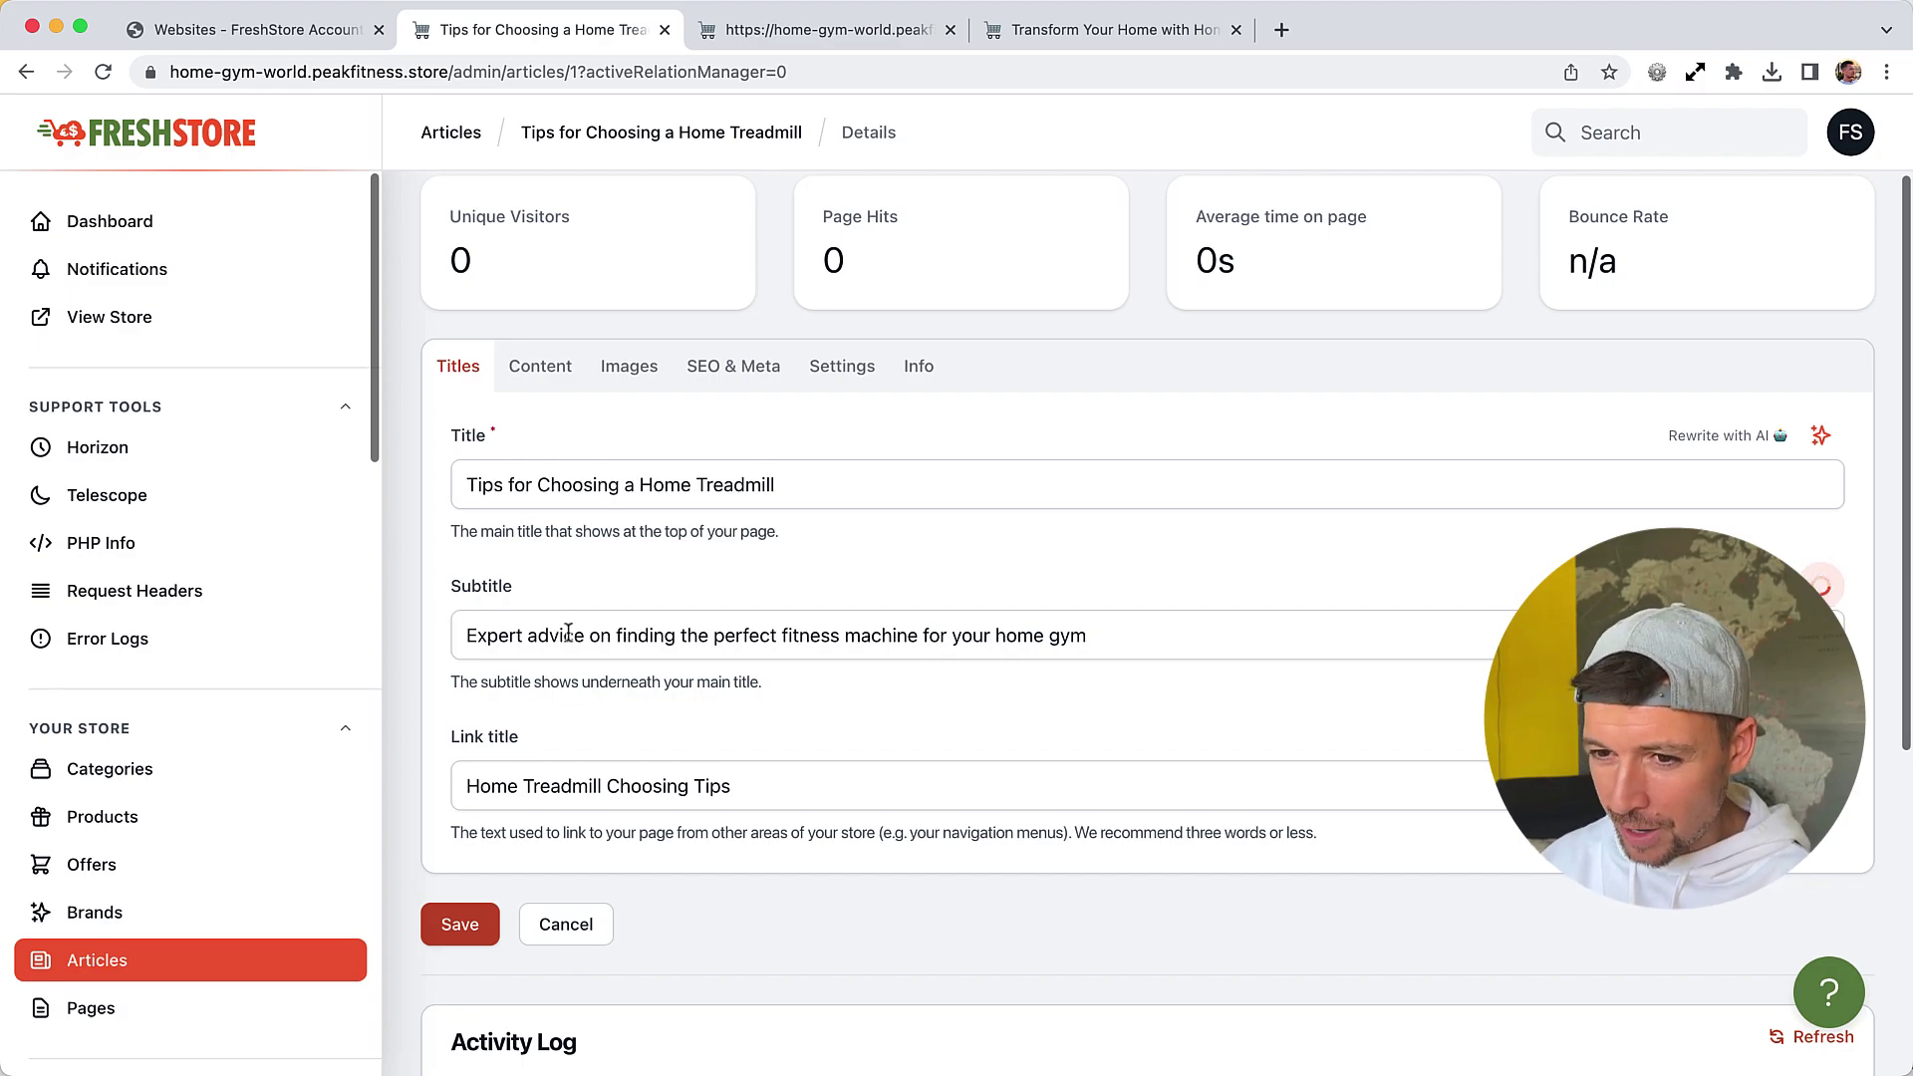
pyautogui.moveTo(479, 642); pyautogui.dragTo(1187, 637)
pyautogui.click(1187, 637)
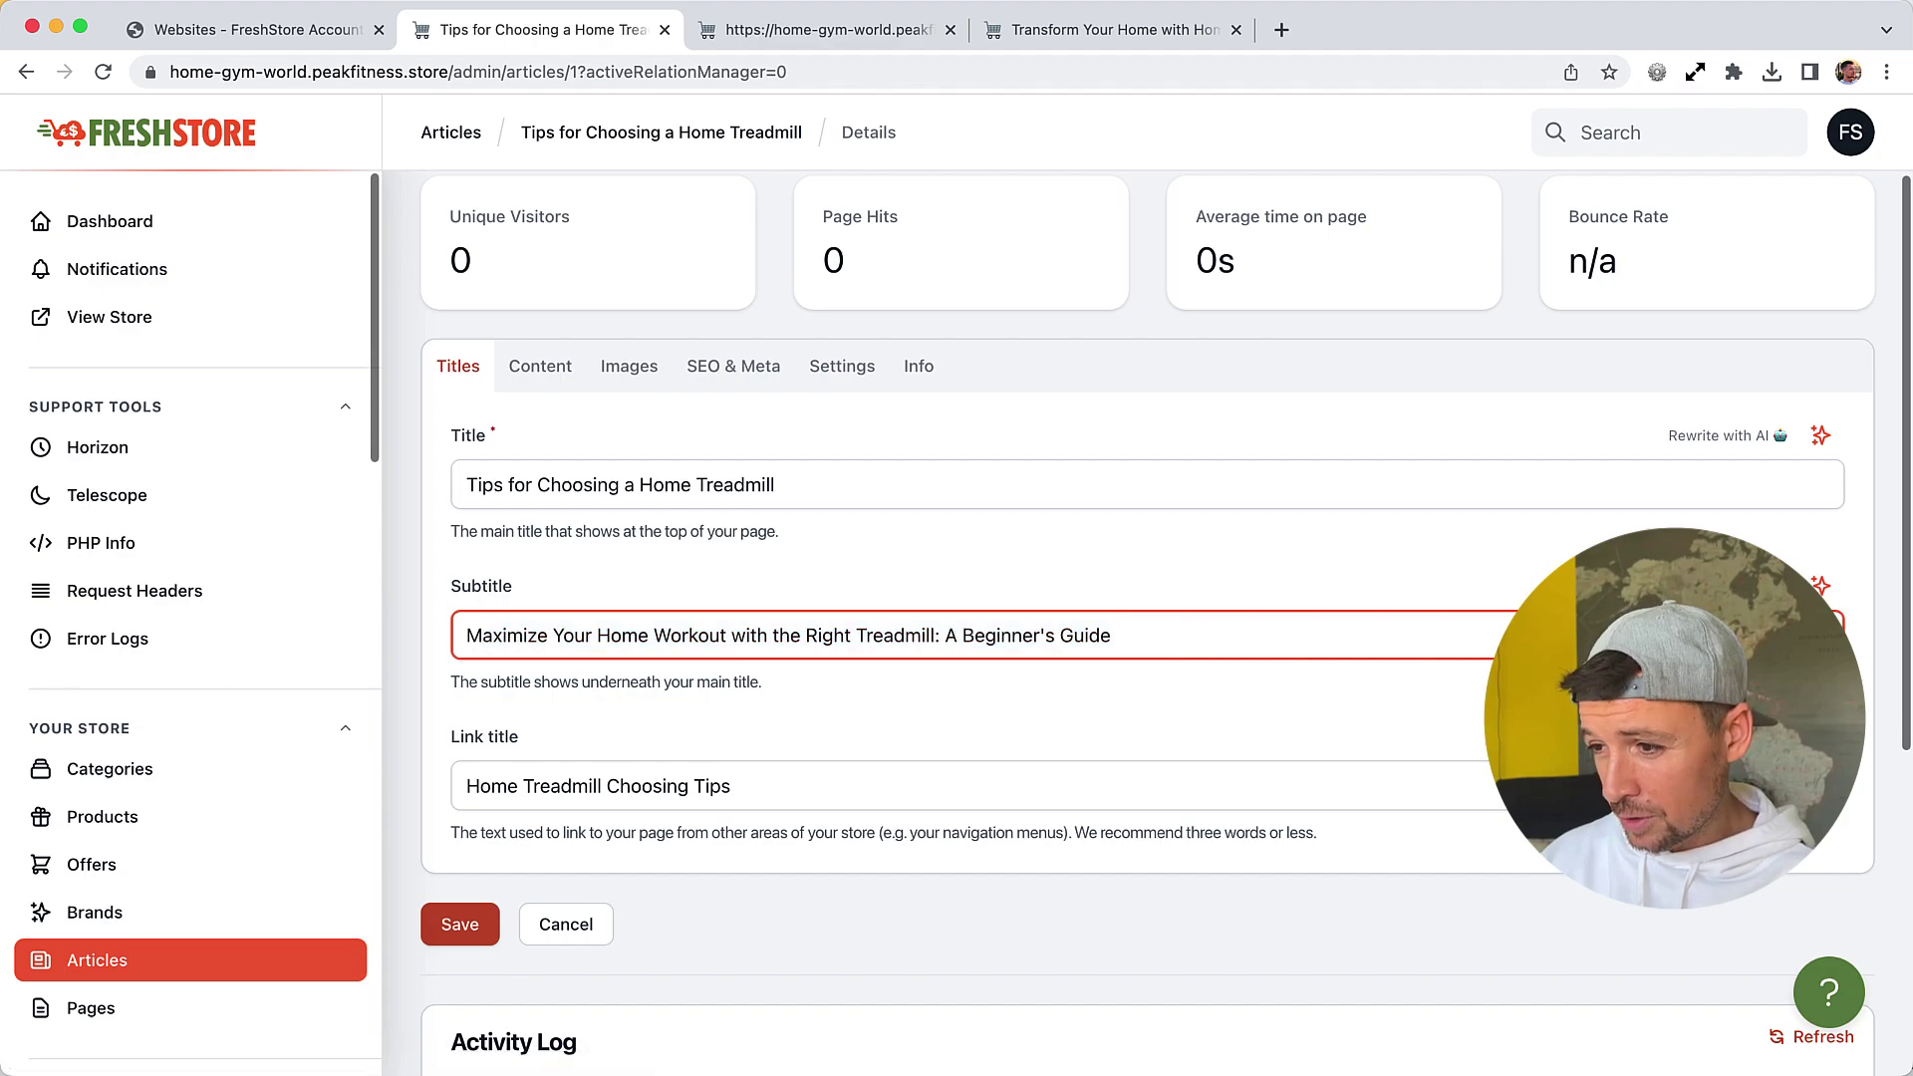
# Examine the treadmill article's body text in the content editor, from the factors to consider through the workout tips
pyautogui.click(538, 367)
pyautogui.scroll(-2, 785, 658)
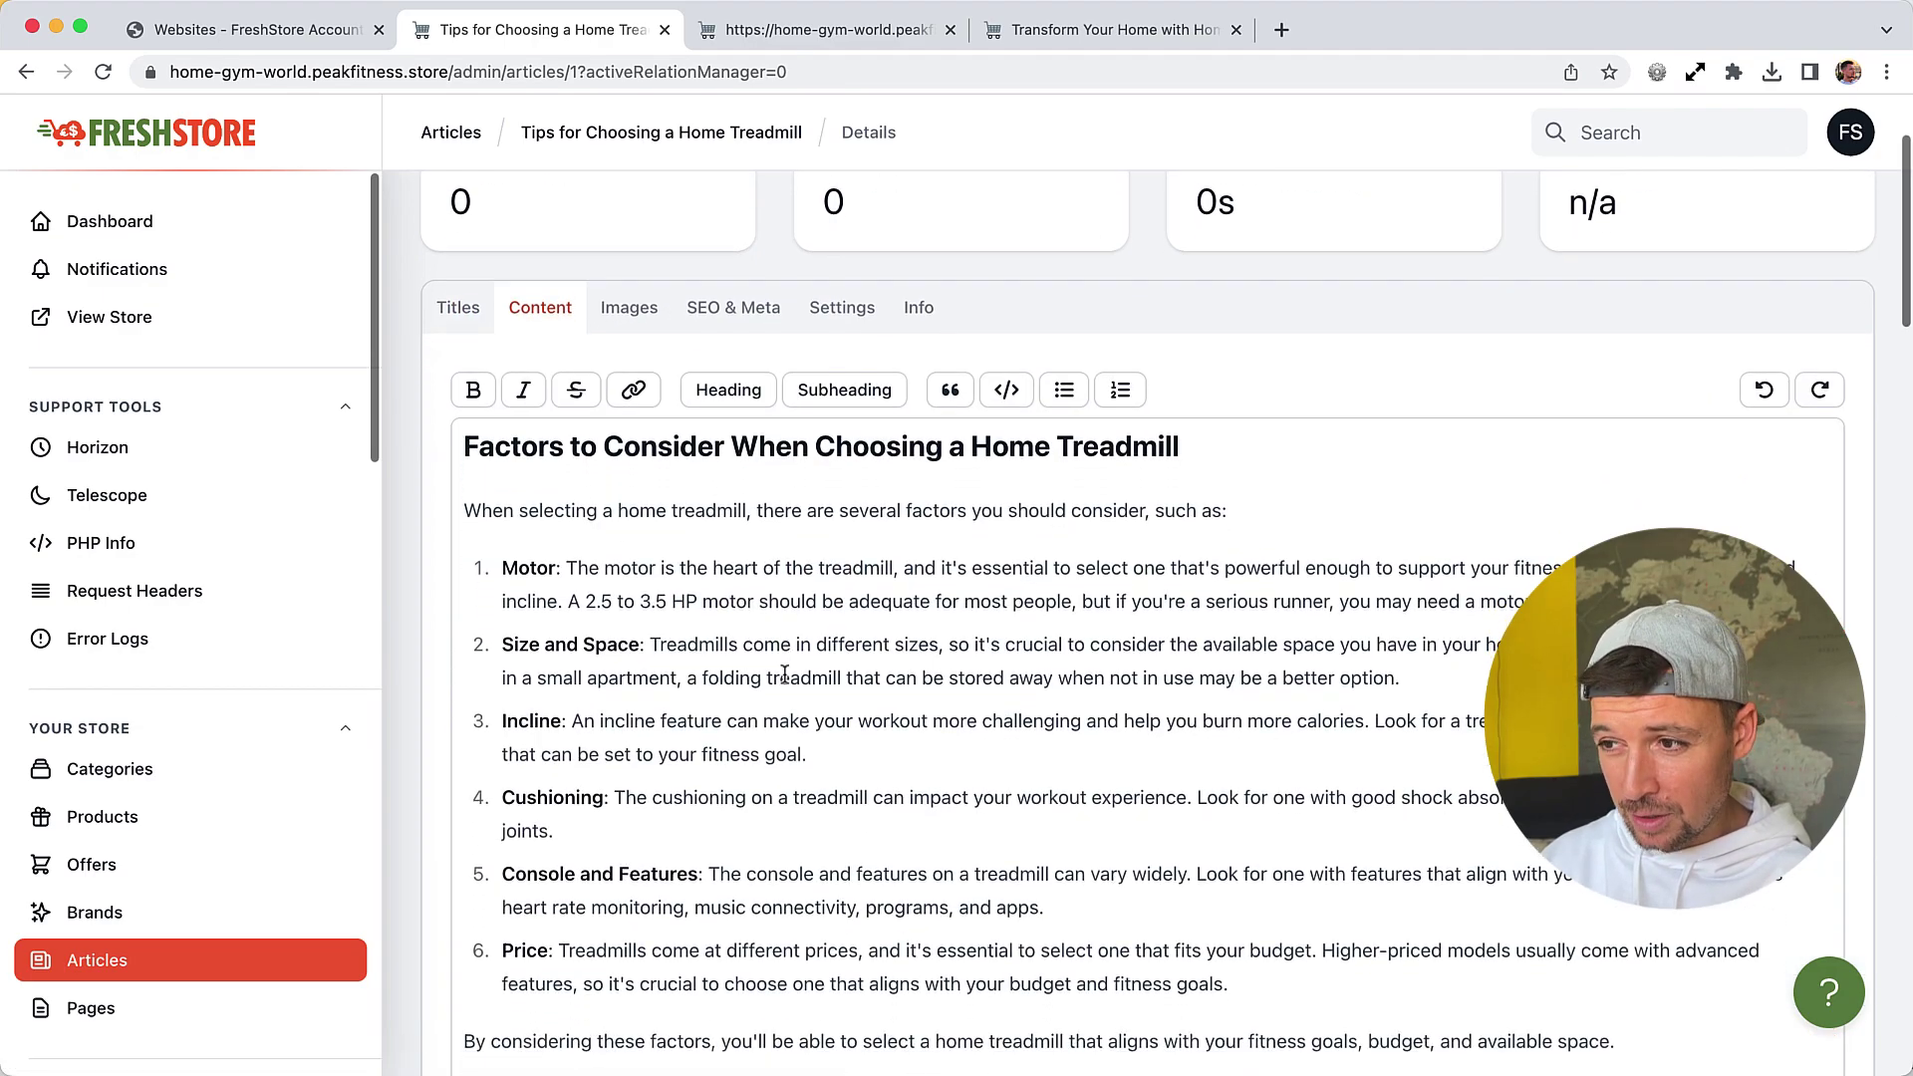
pyautogui.scroll(-5, 847, 538)
pyautogui.scroll(8, 884, 602)
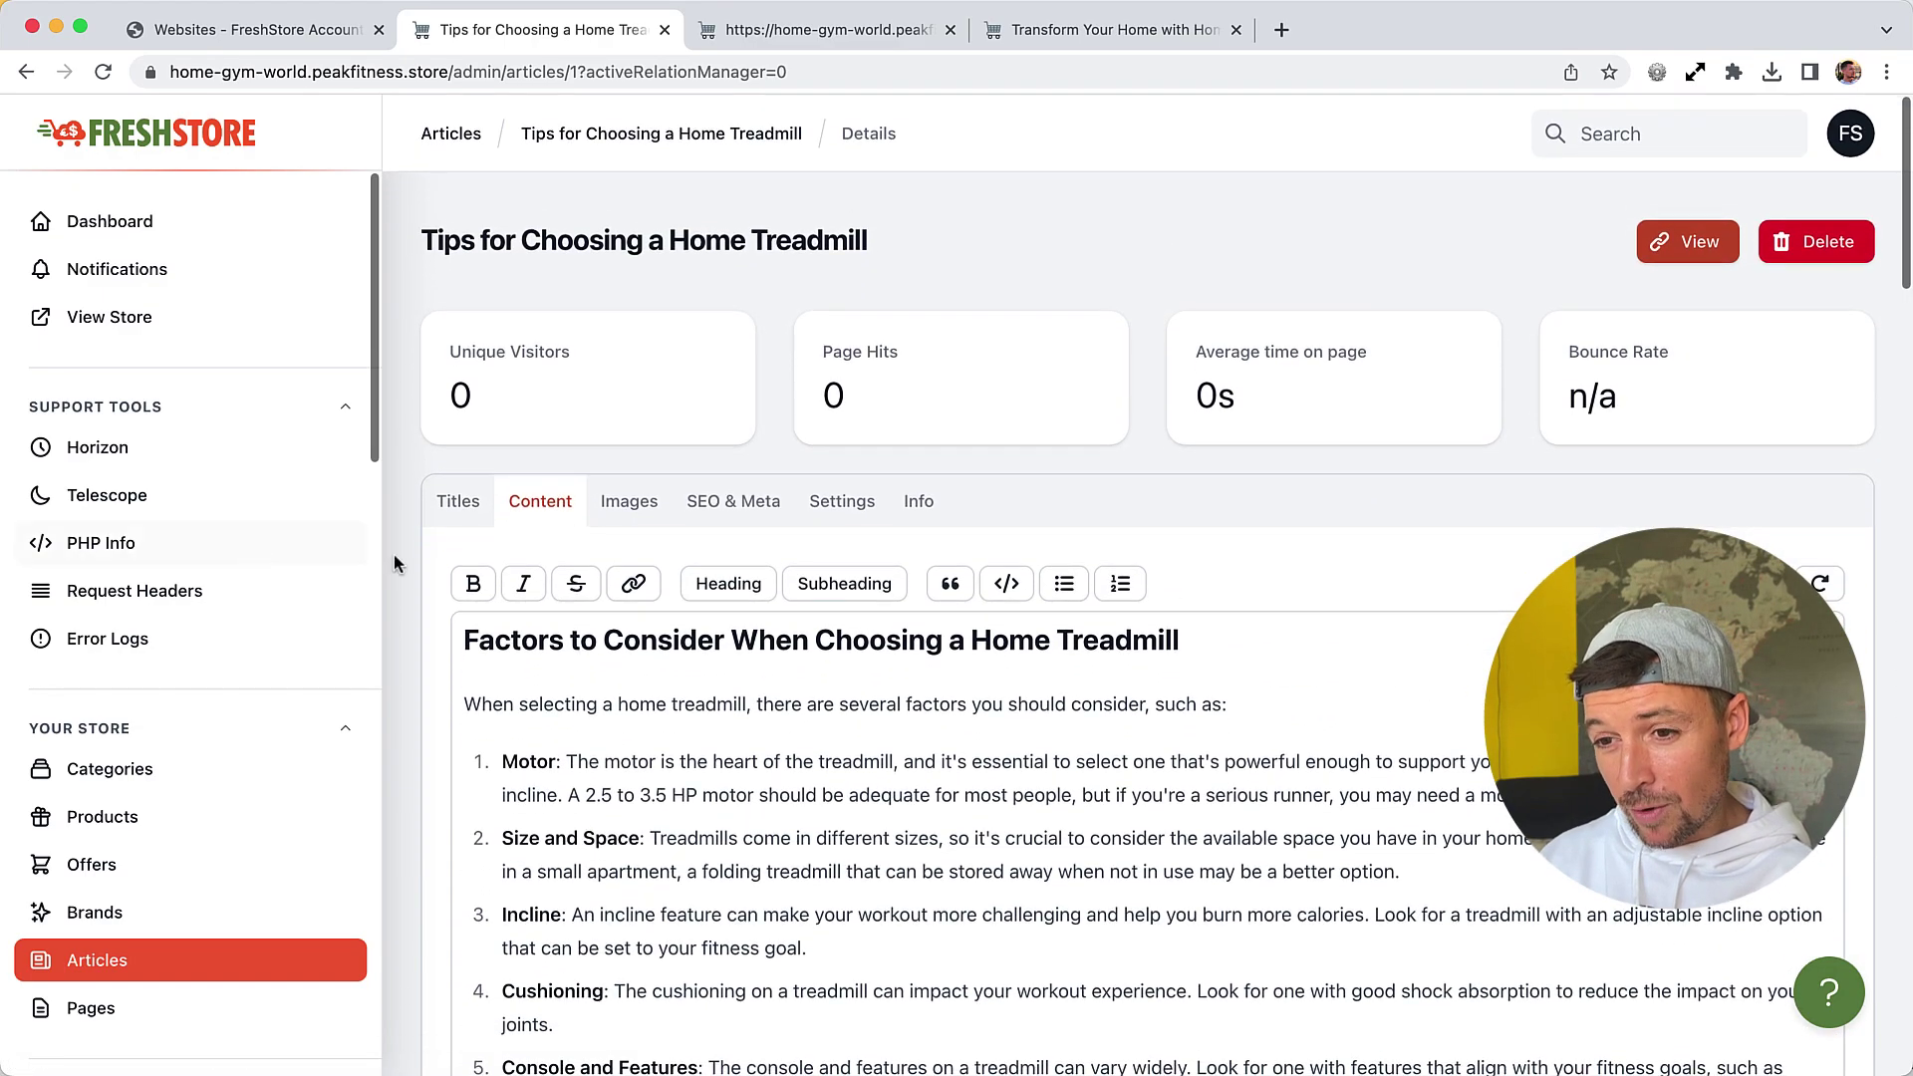
pyautogui.scroll(-8, 1291, 729)
pyautogui.scroll(-15, 1292, 729)
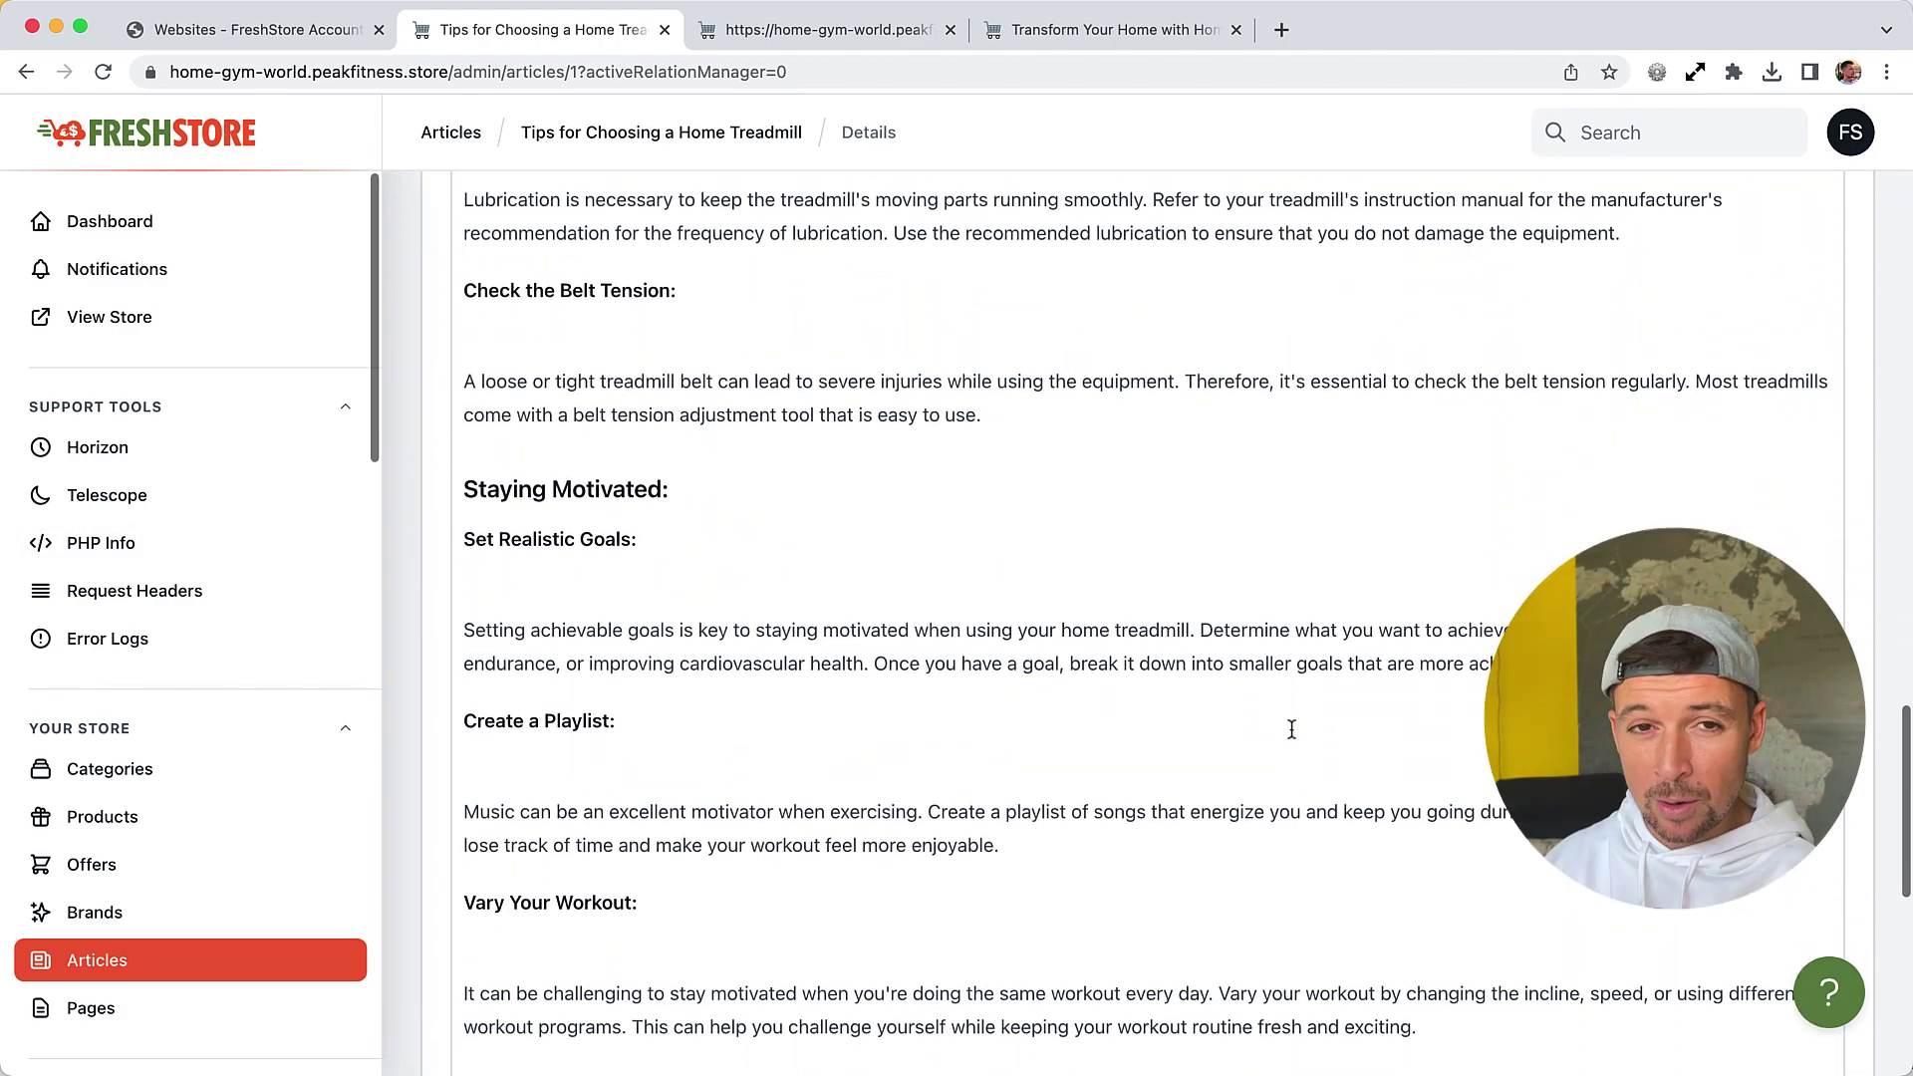
pyautogui.scroll(-3, 1292, 729)
pyautogui.scroll(-5, 1291, 730)
pyautogui.scroll(20, 1166, 637)
pyautogui.scroll(-3, 832, 610)
pyautogui.scroll(2, 702, 461)
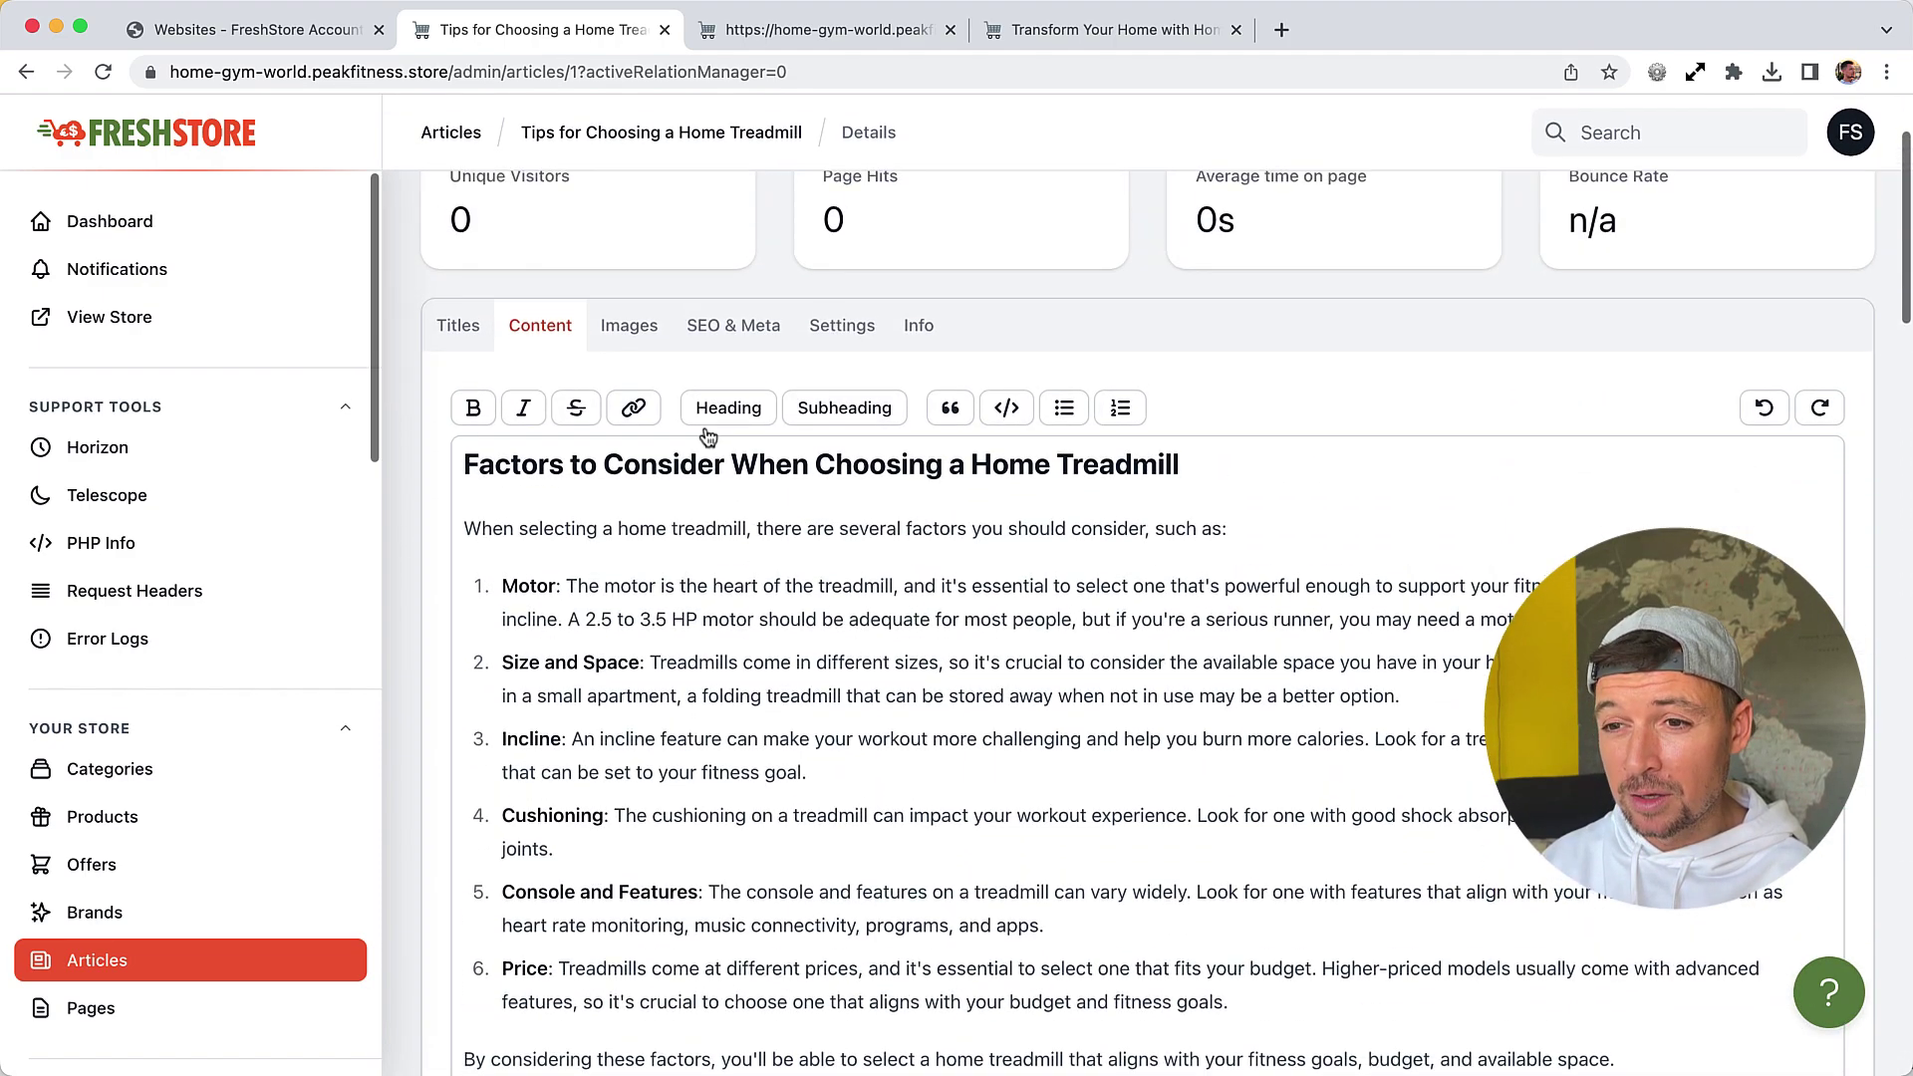
# Generate the treadmill article's meta title, meta description and meta keywords with AI
pyautogui.click(735, 327)
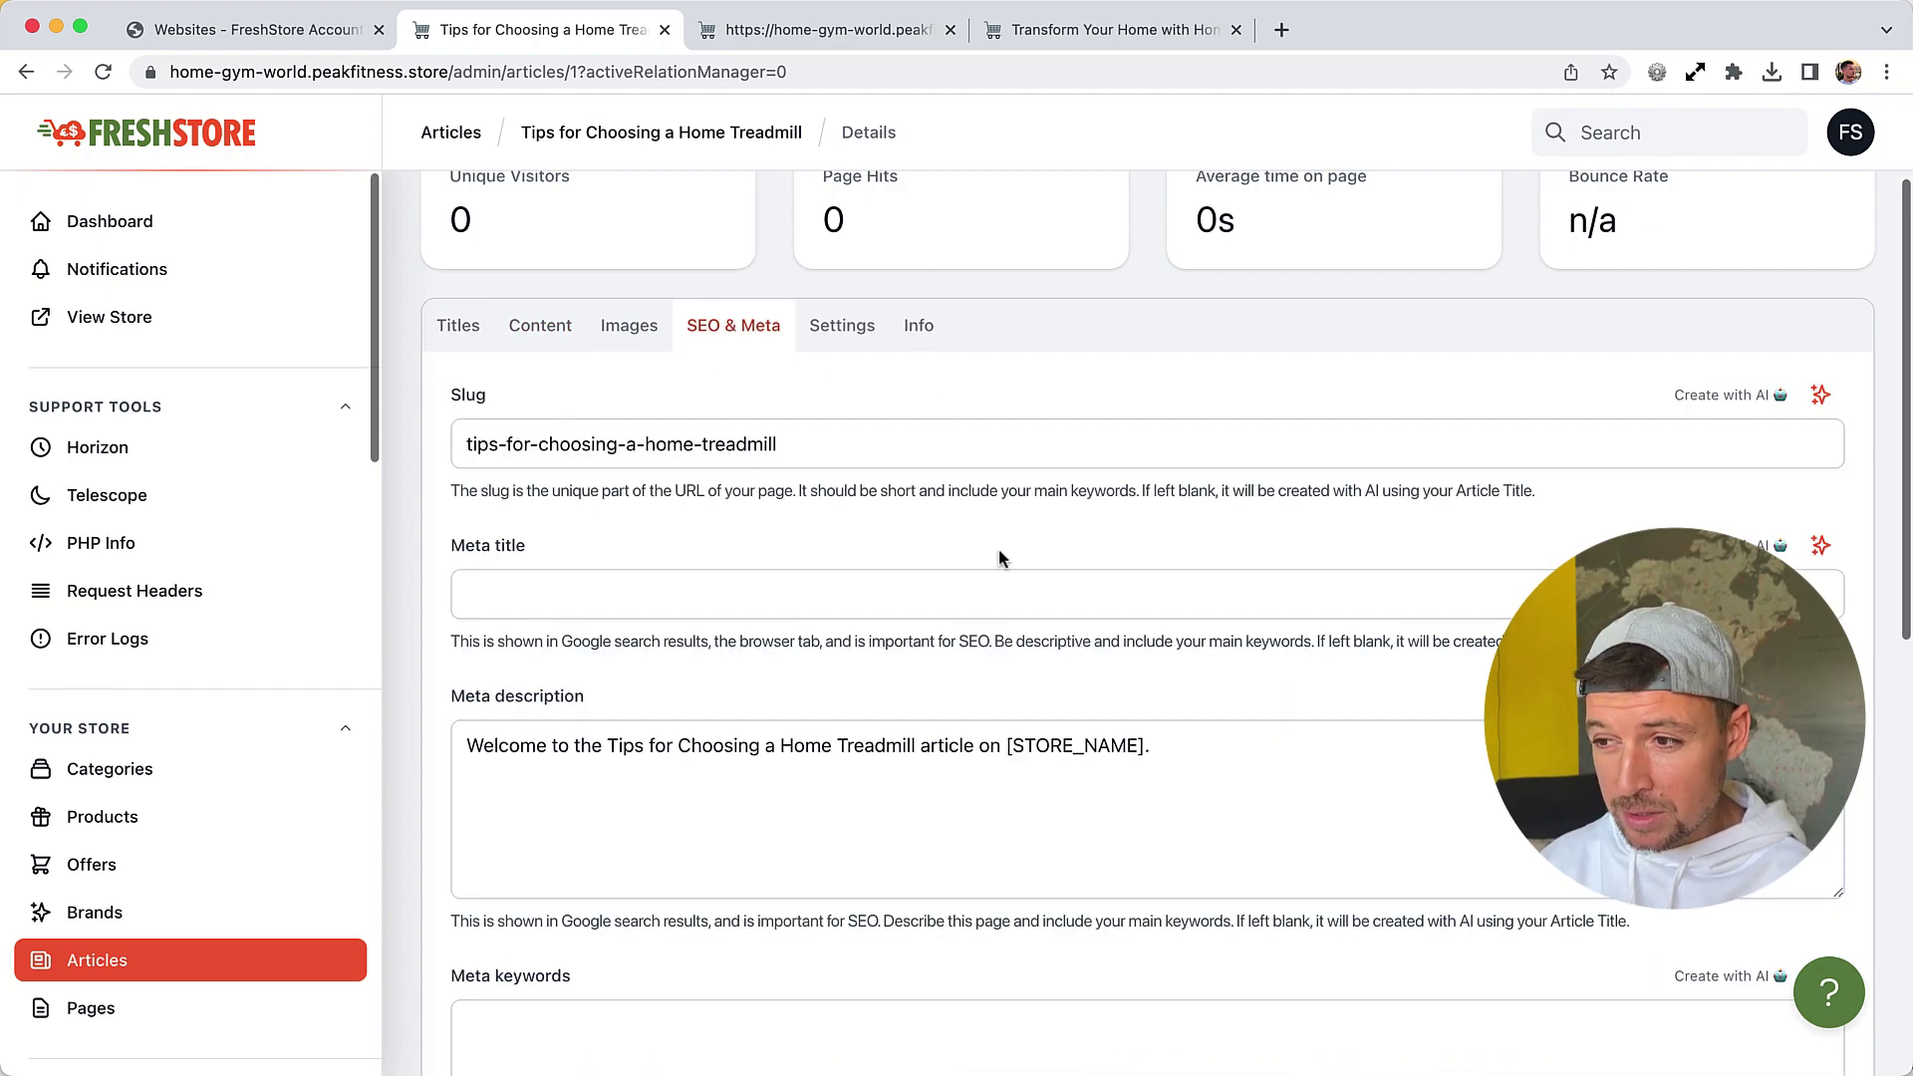
pyautogui.scroll(1, 1395, 568)
pyautogui.click(1818, 556)
pyautogui.scroll(-1, 1176, 643)
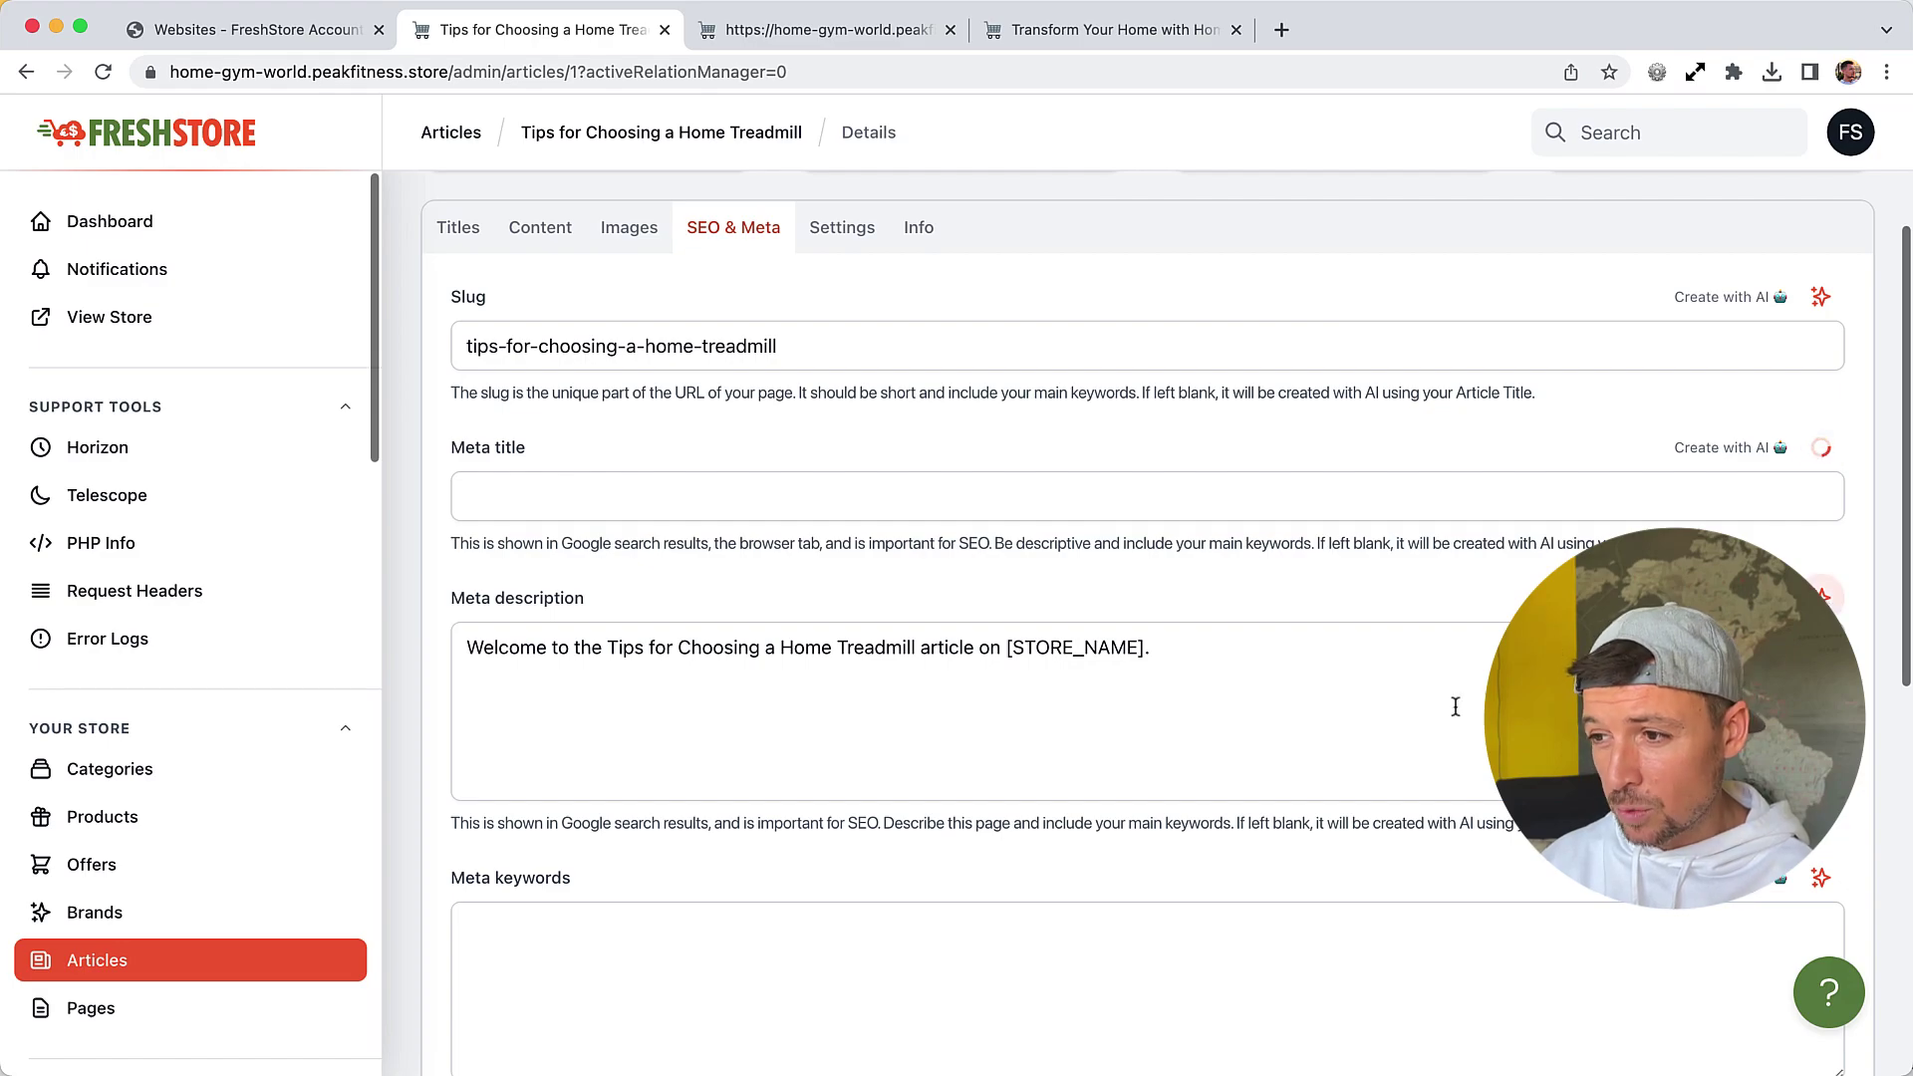
pyautogui.scroll(-2, 1455, 705)
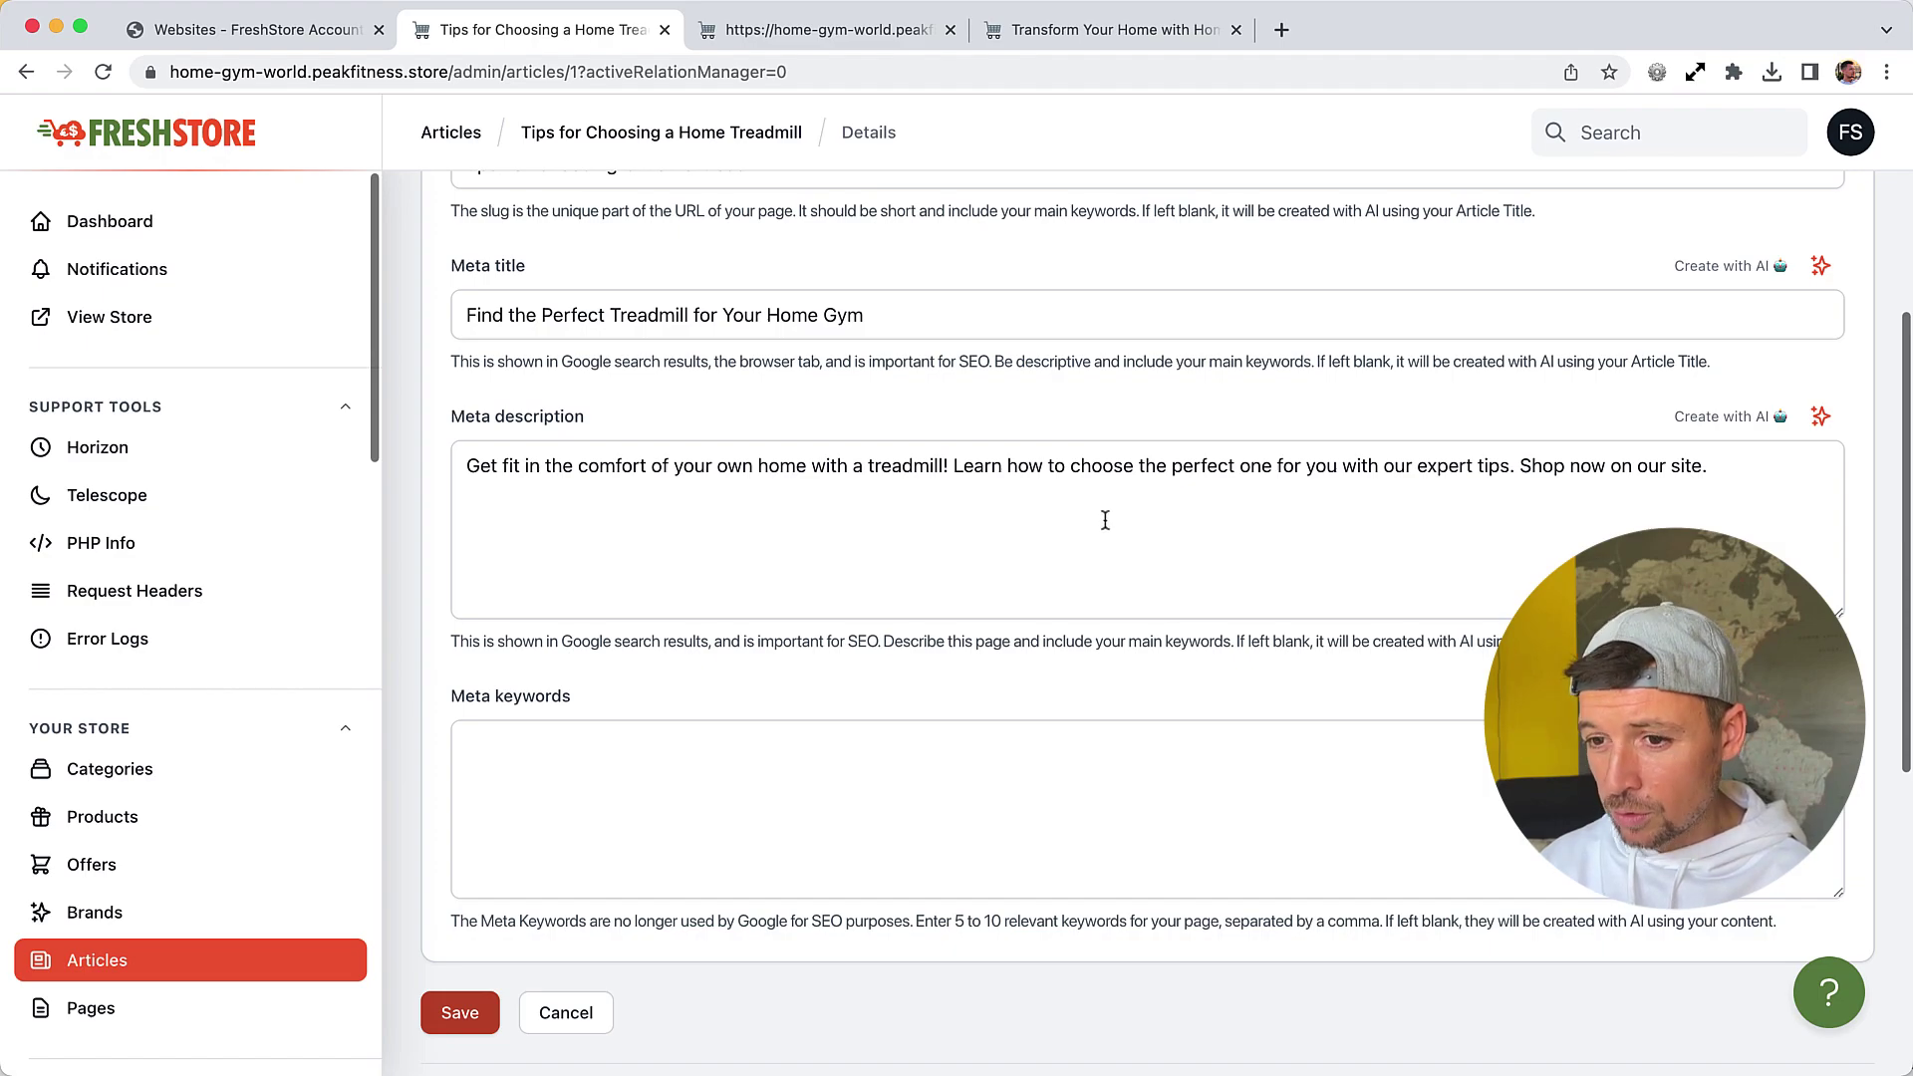
# Look over the live treadmill article again and return to the editor to review its generated meta fields
pyautogui.hotkey('ctrl', 'Tab')
pyautogui.scroll(-10, 877, 548)
pyautogui.scroll(10, 923, 495)
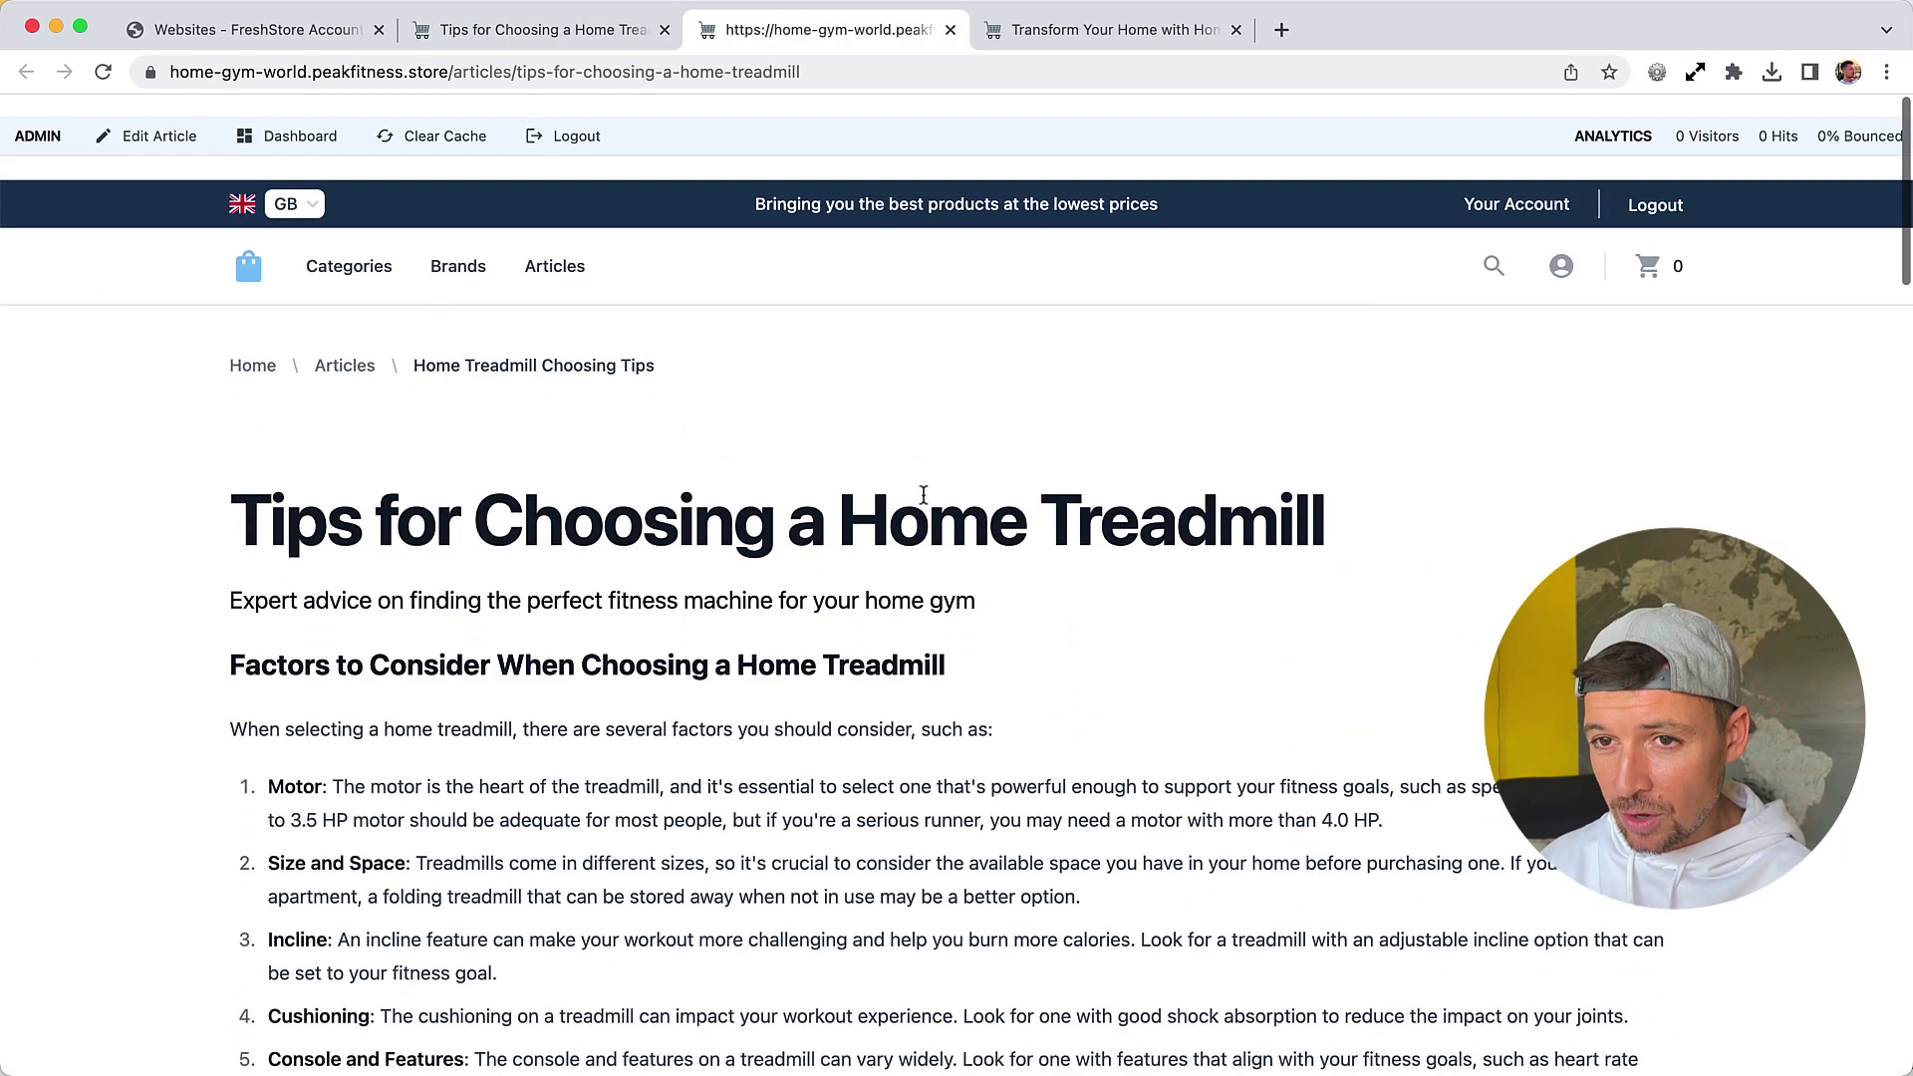
pyautogui.hotkey('ctrl', 'shift', 'Tab')
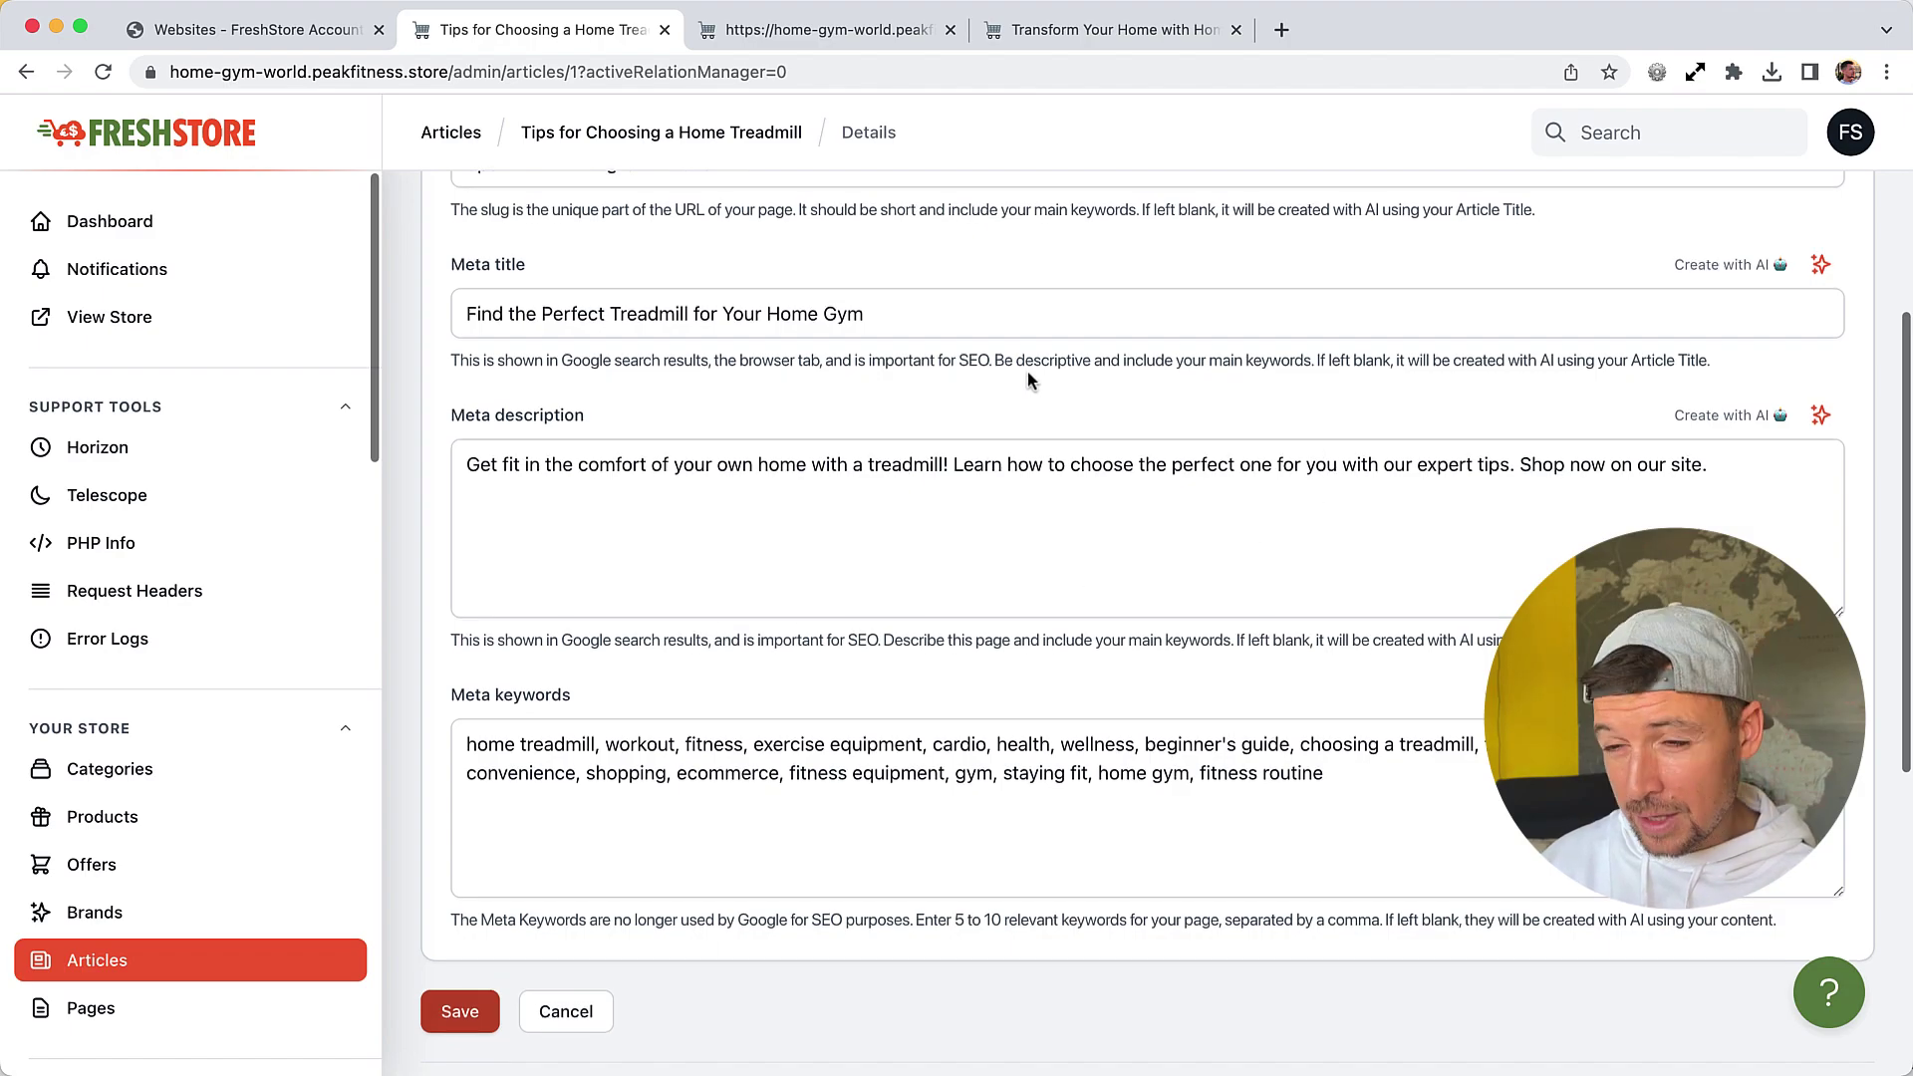
pyautogui.scroll(-1, 1026, 373)
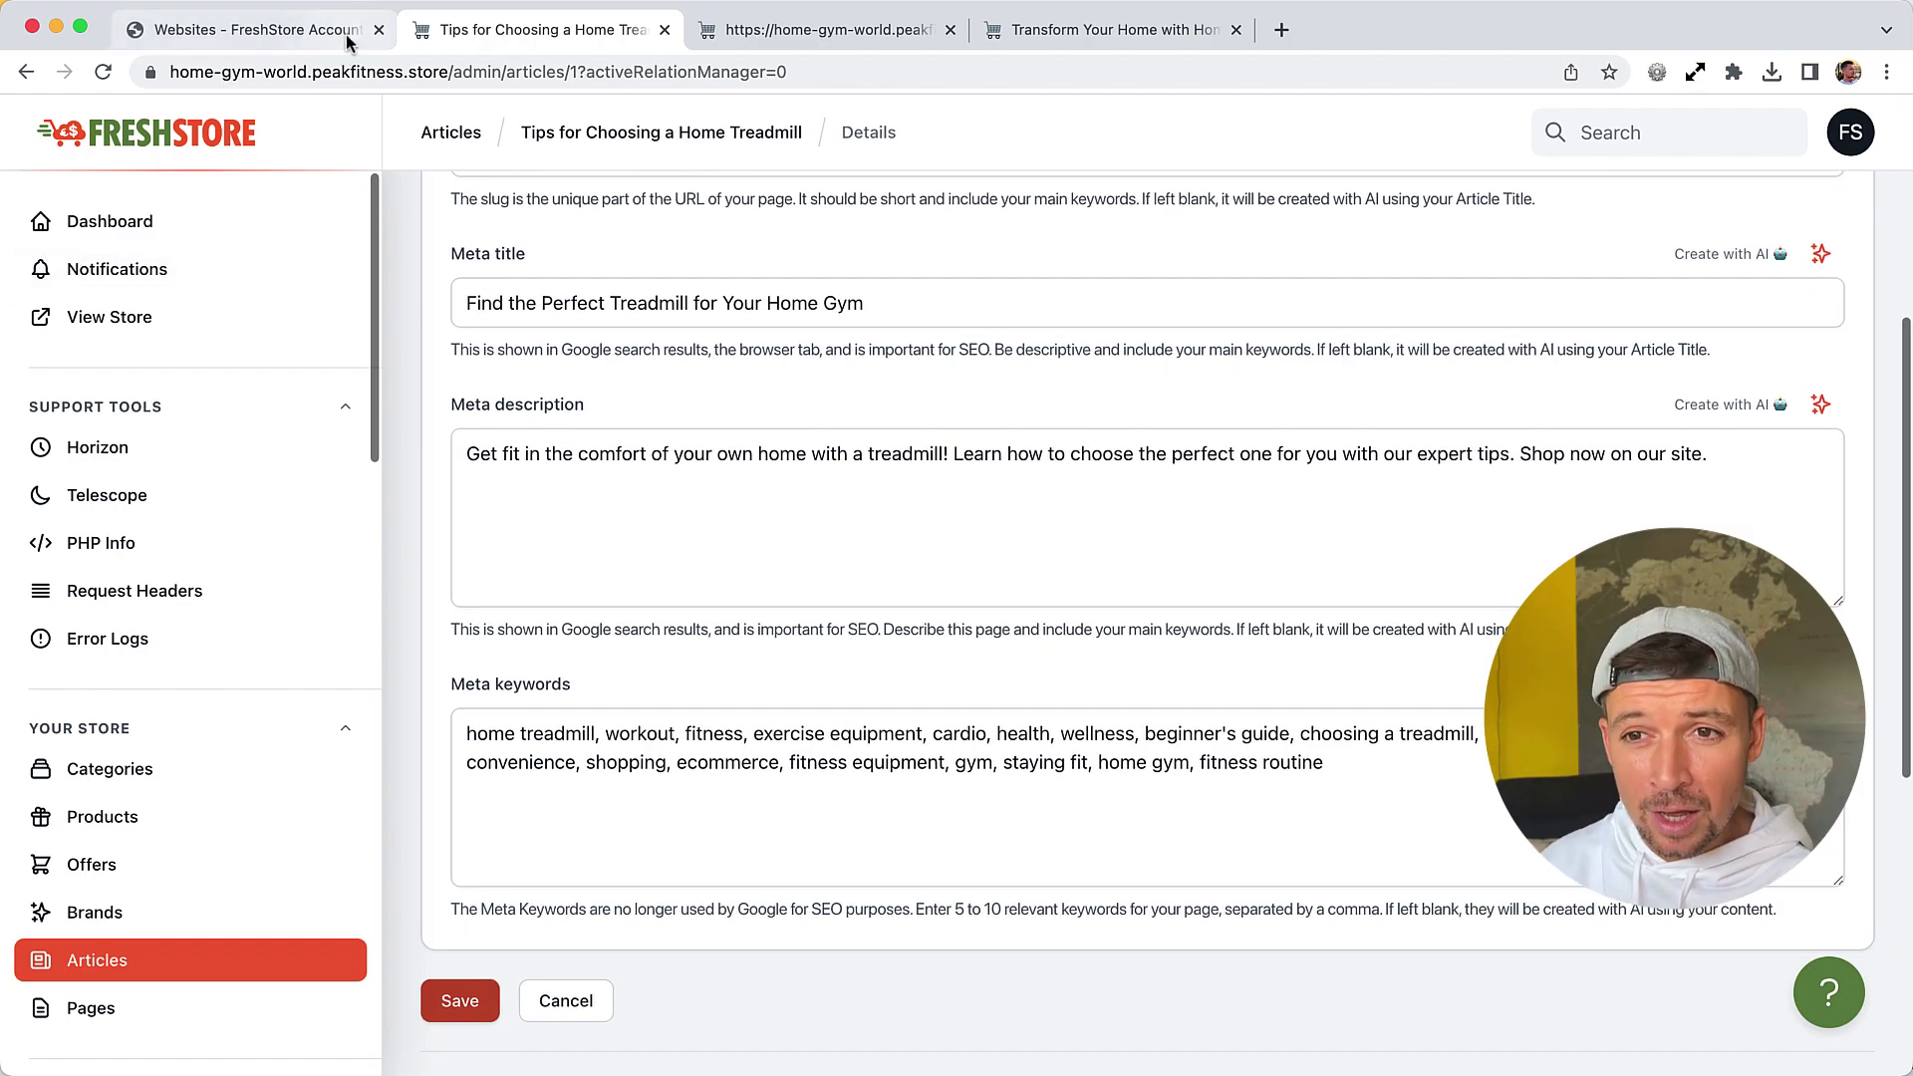
# Open the Cardio Machines category for editing and look over its title, subtitle and link title
pyautogui.click(123, 773)
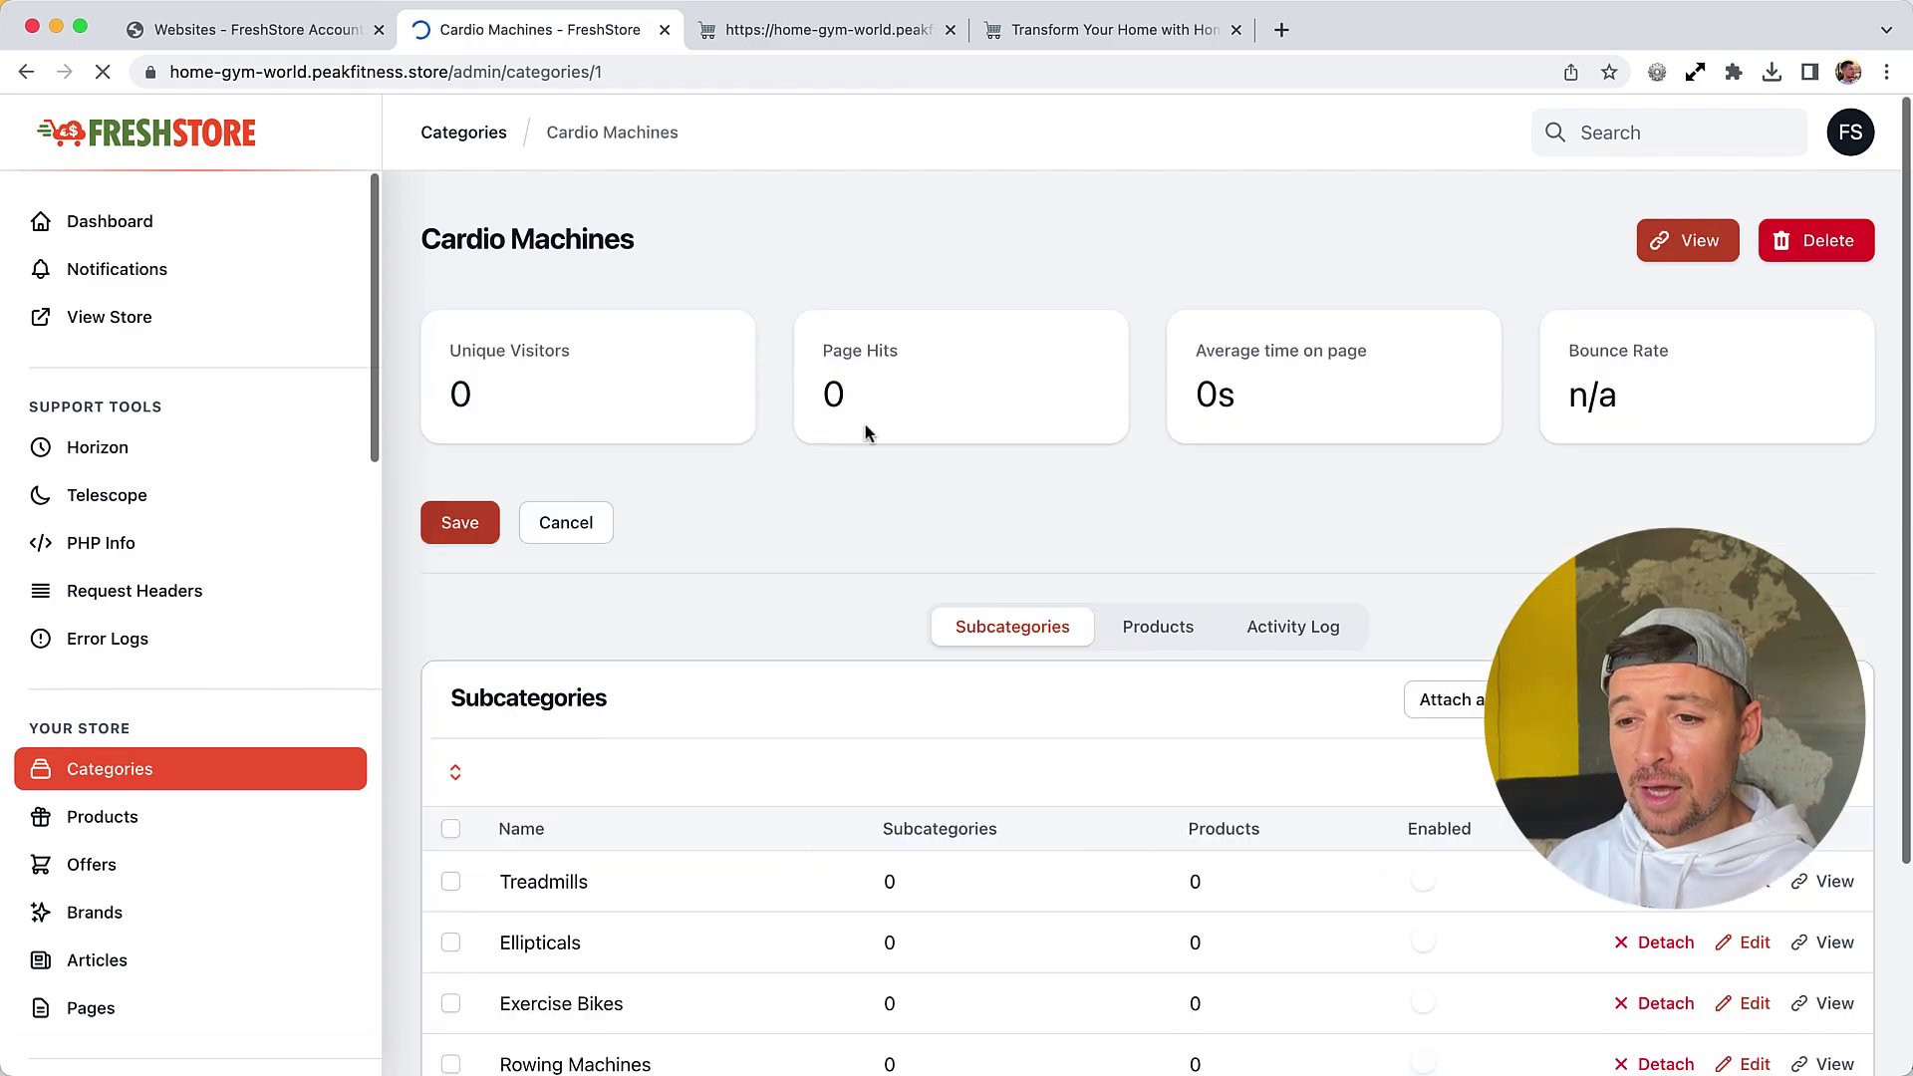
pyautogui.scroll(-5, 865, 434)
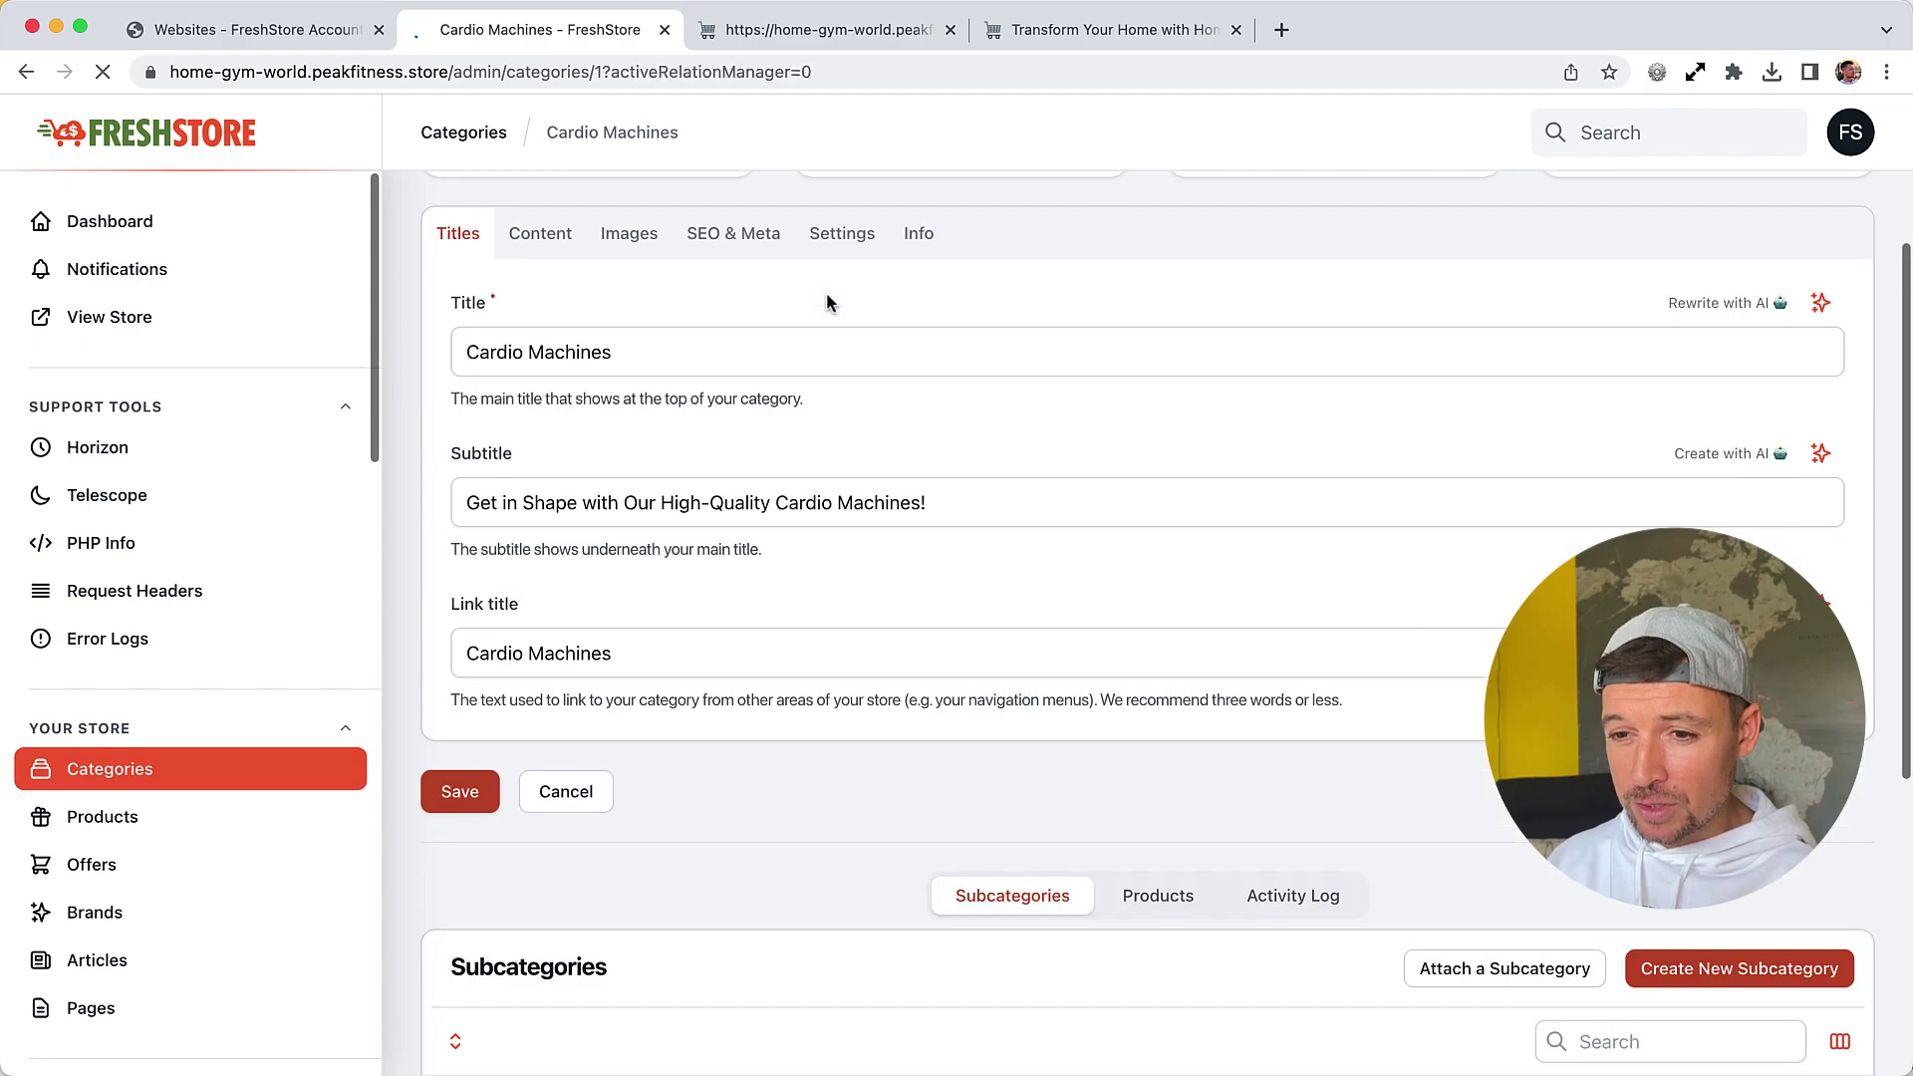
# Review the Cardio Machines category's title, subtitle, top and bottom content, and its slug and meta fields
pyautogui.click(854, 393)
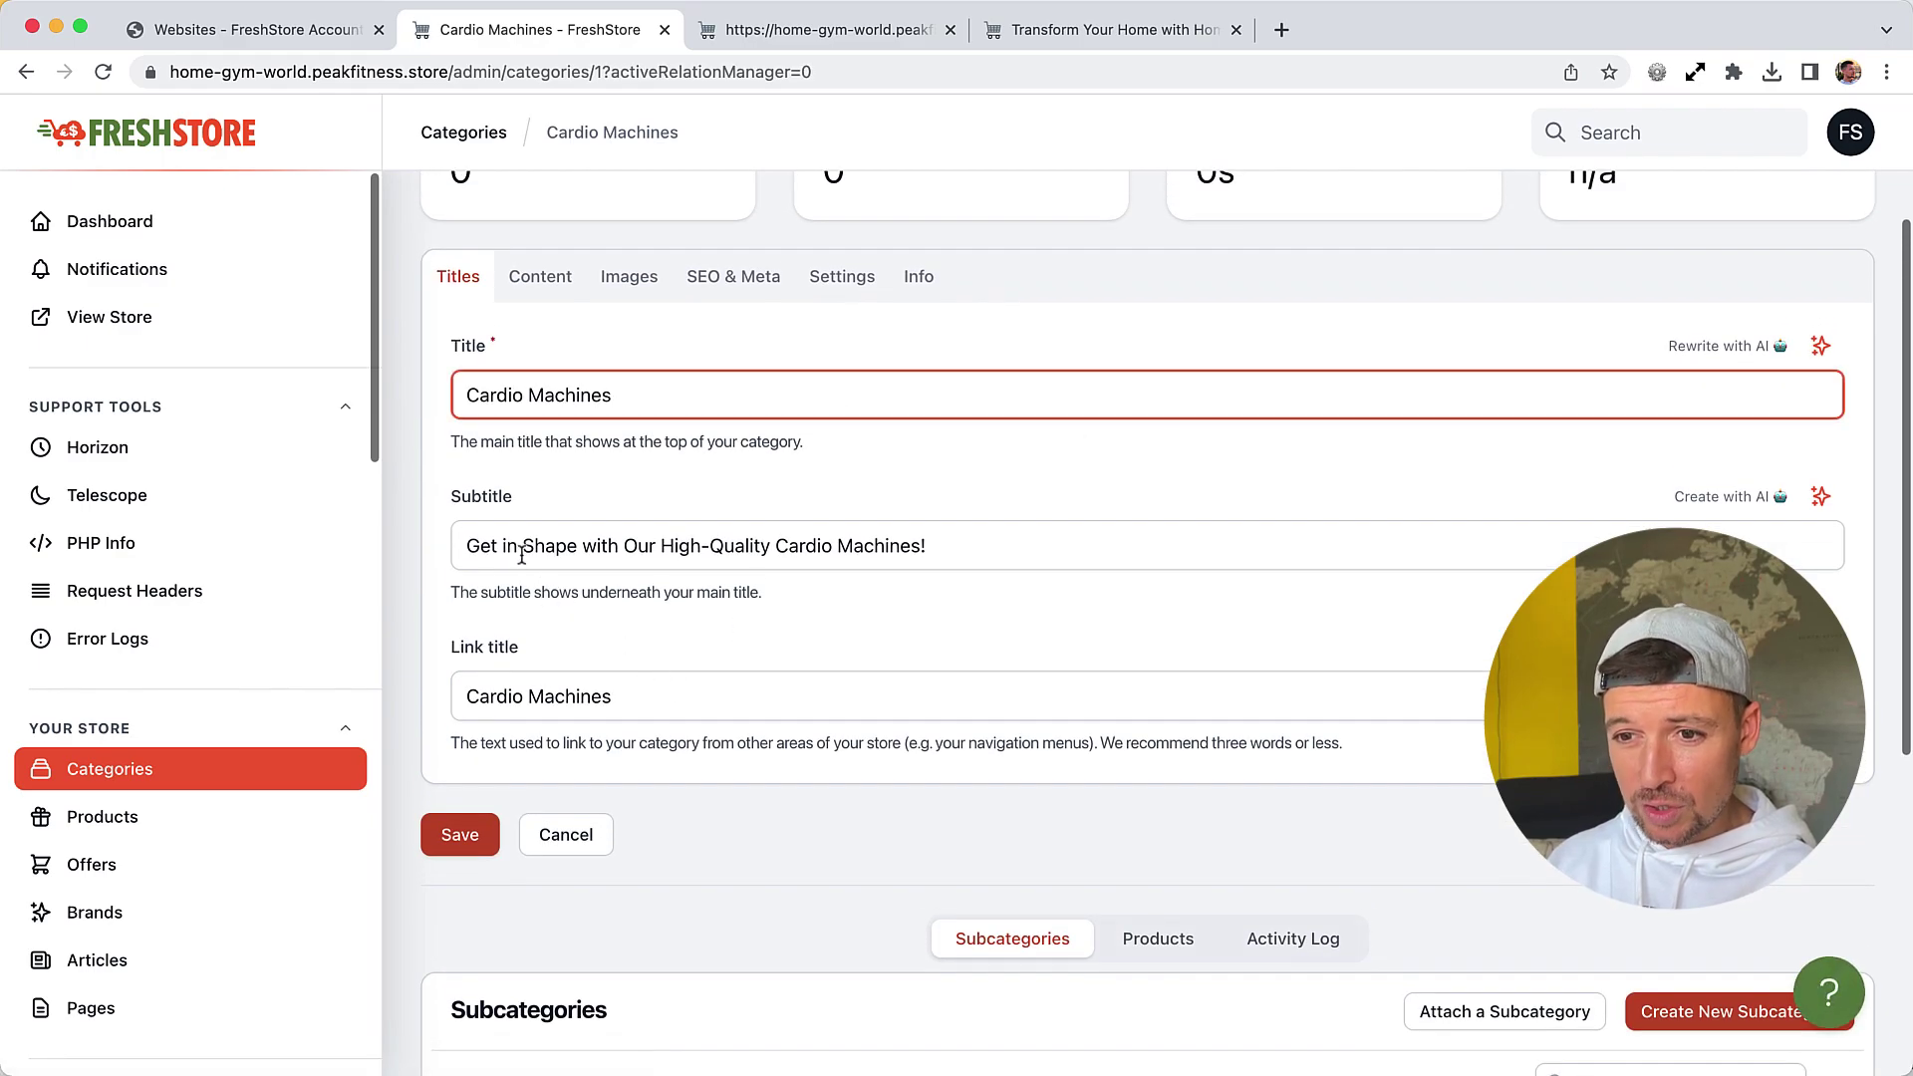
pyautogui.doubleClick(524, 547)
pyautogui.tripleClick(742, 546)
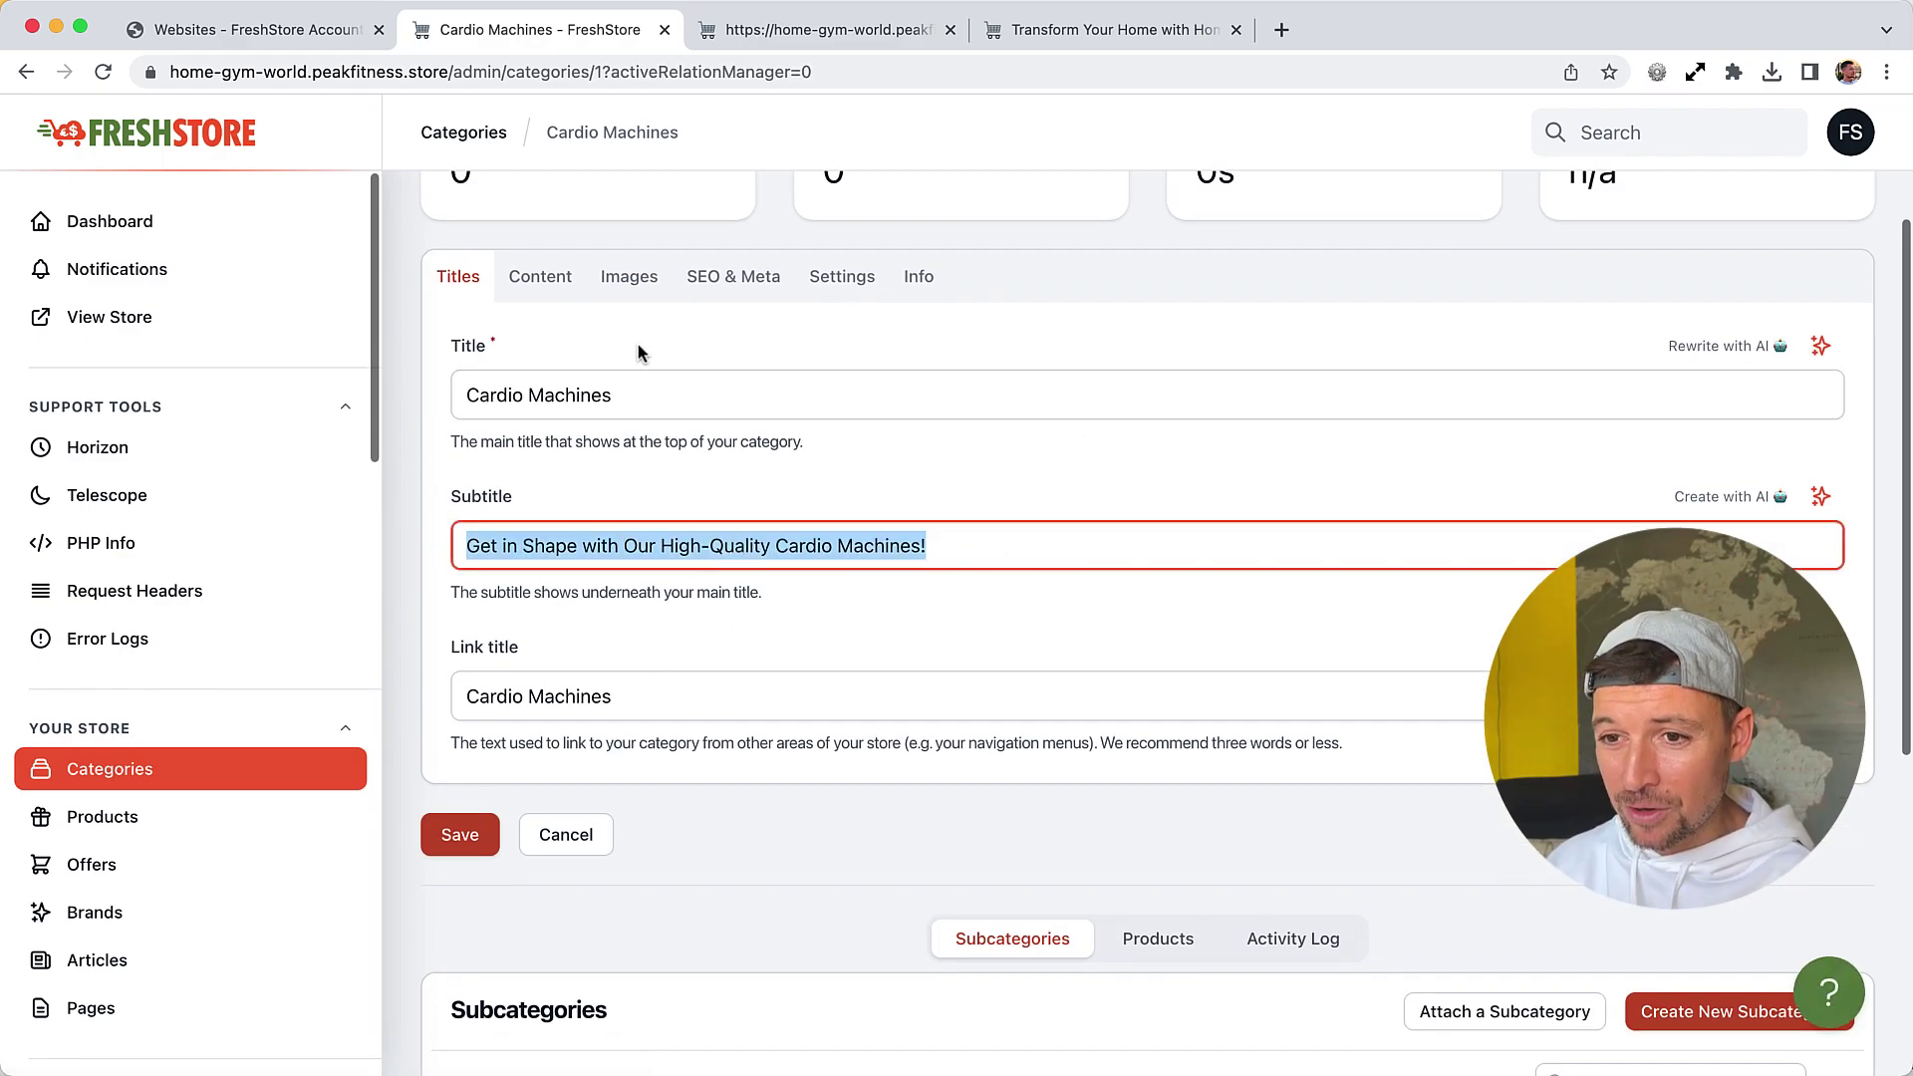
pyautogui.click(559, 286)
pyautogui.click(977, 438)
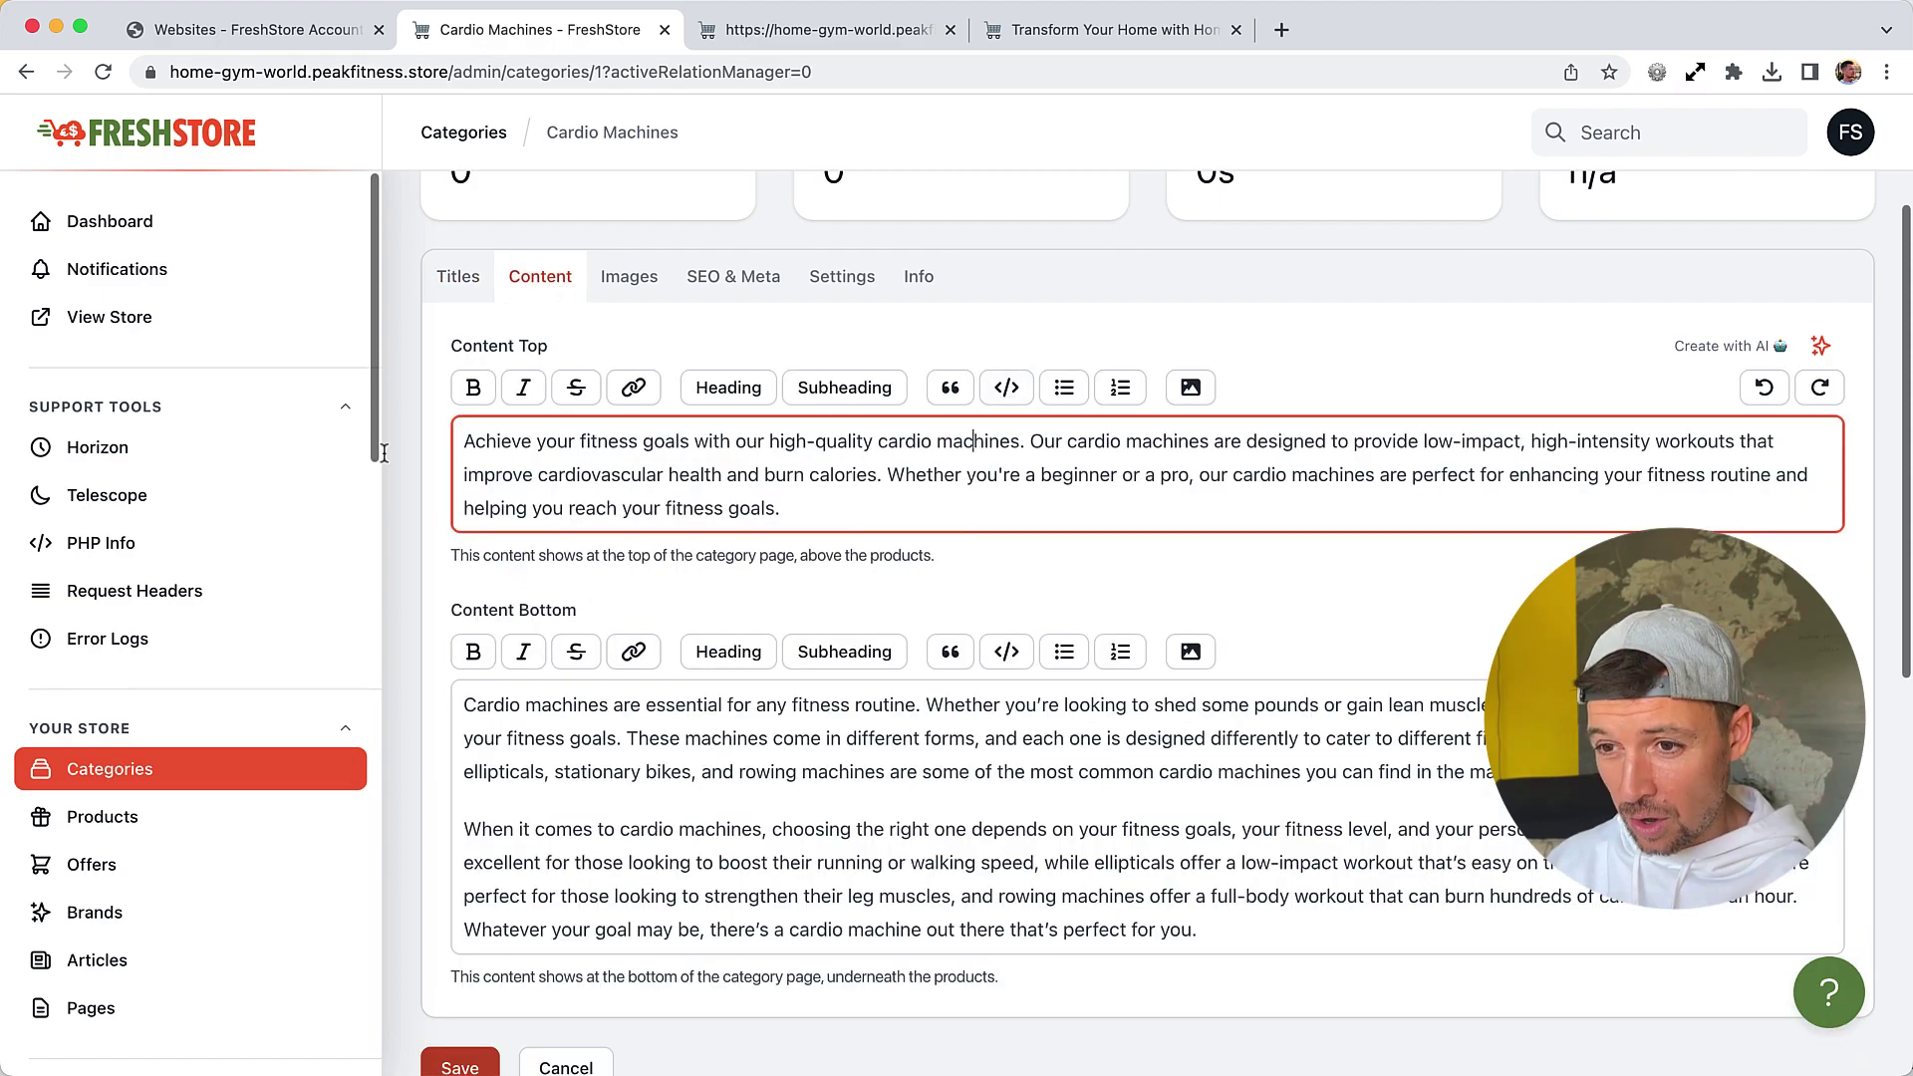
pyautogui.scroll(-1, 986, 424)
pyautogui.click(749, 231)
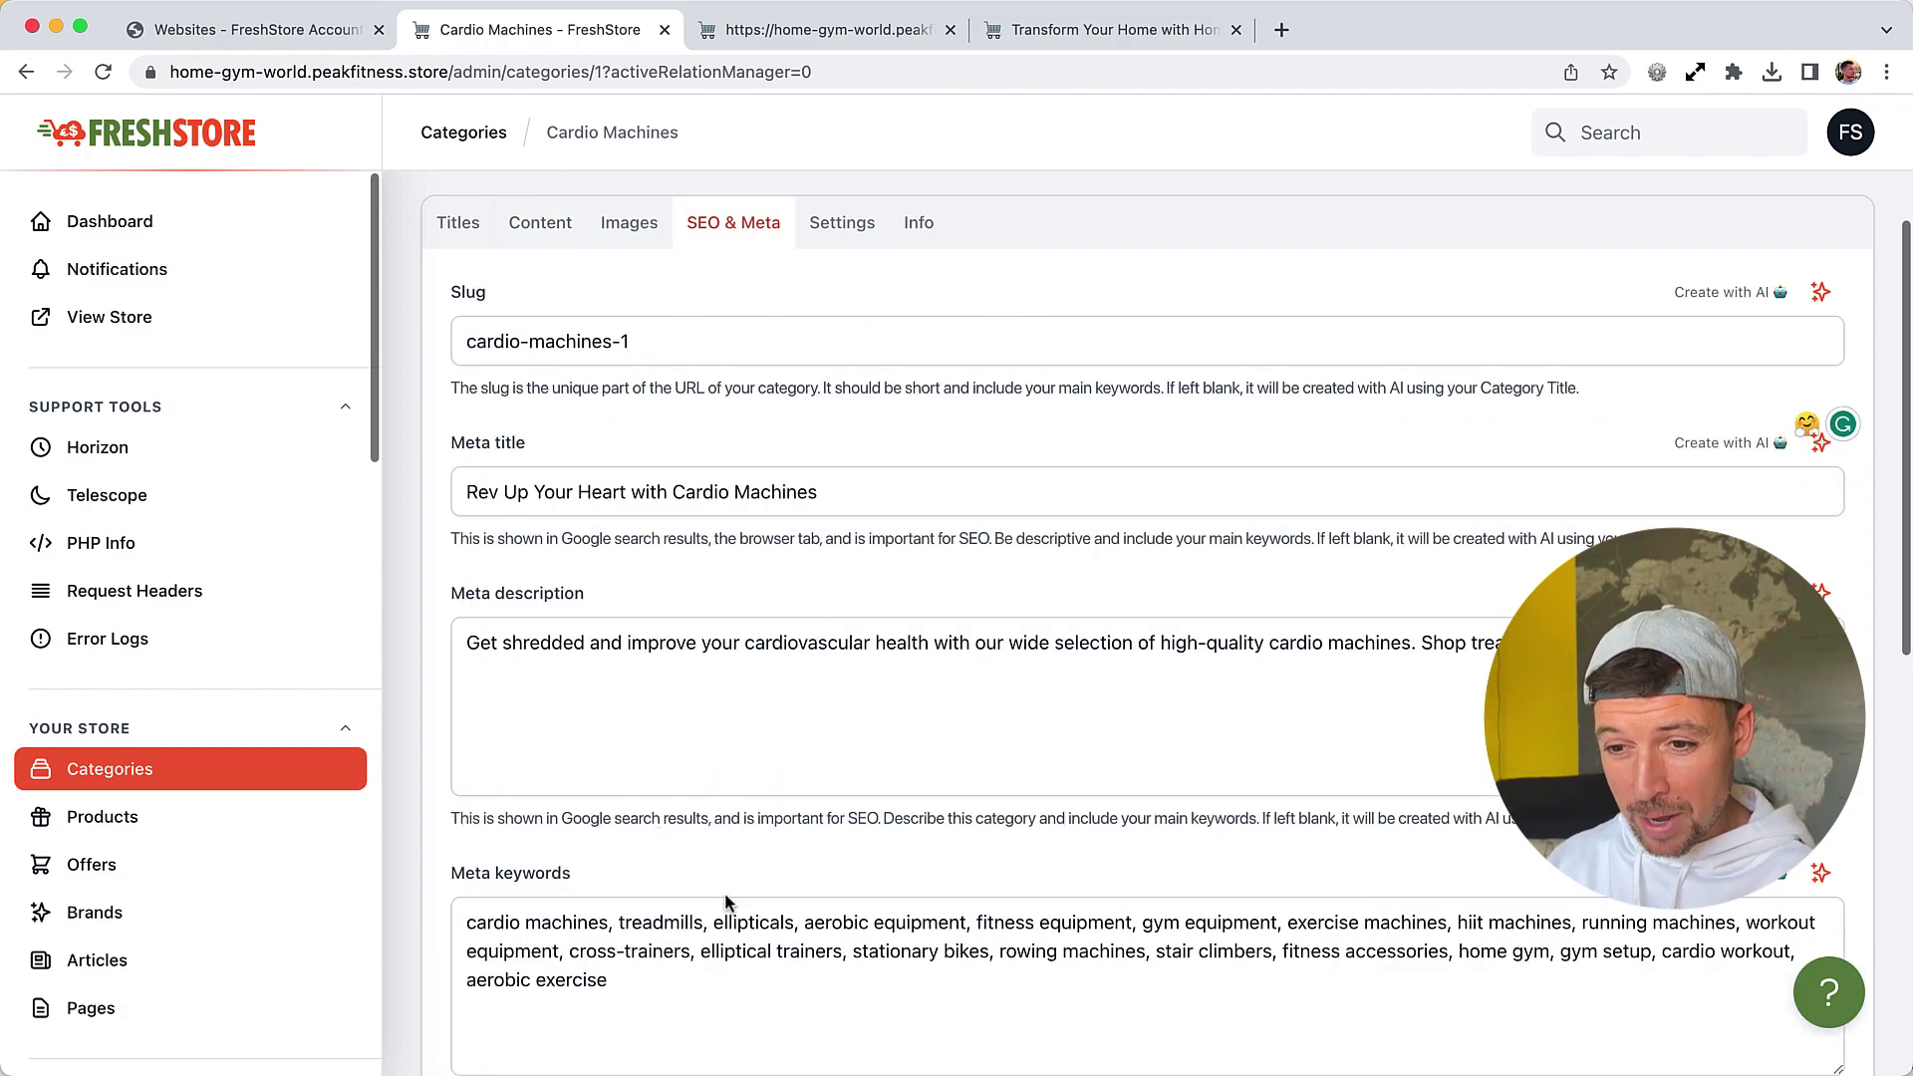
# View the live Cardio Machines category page and look over its intro, subcategory tiles and bottom text
pyautogui.scroll(5, 1467, 229)
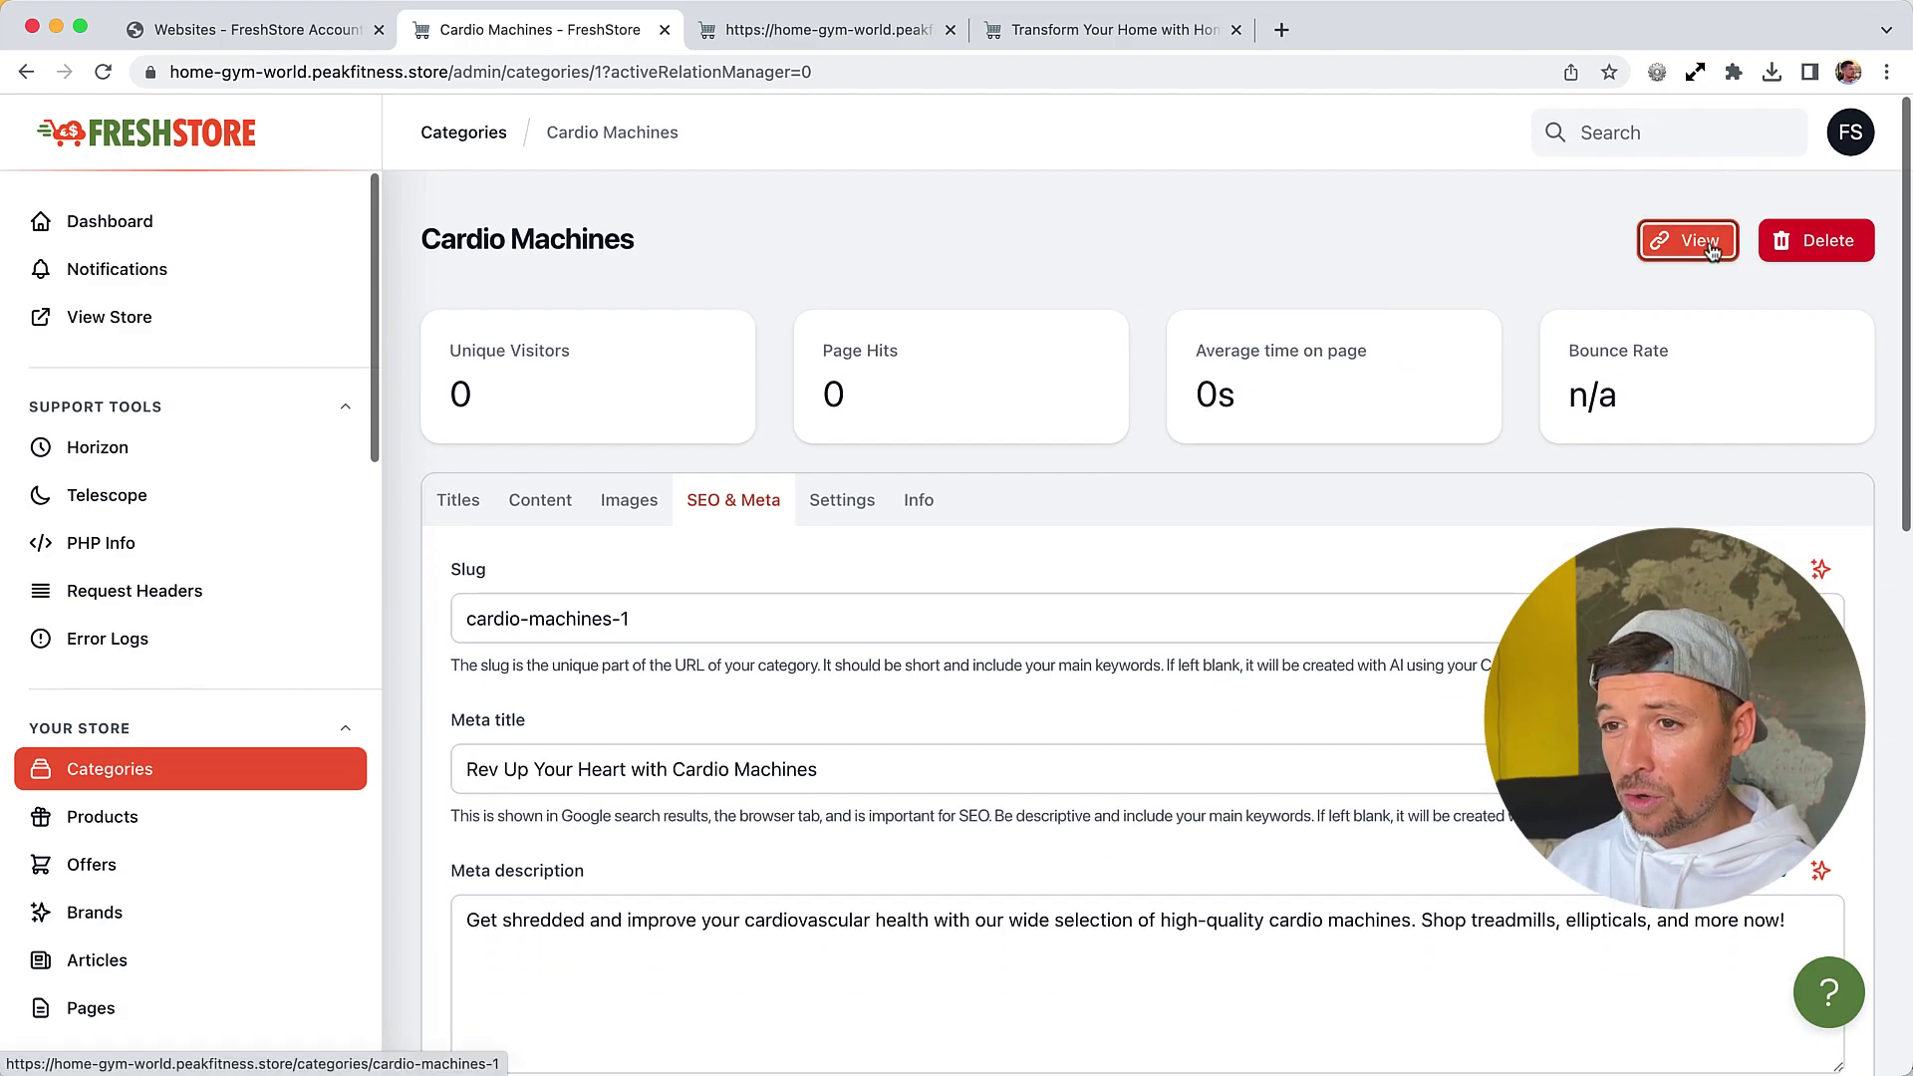
pyautogui.click(1684, 278)
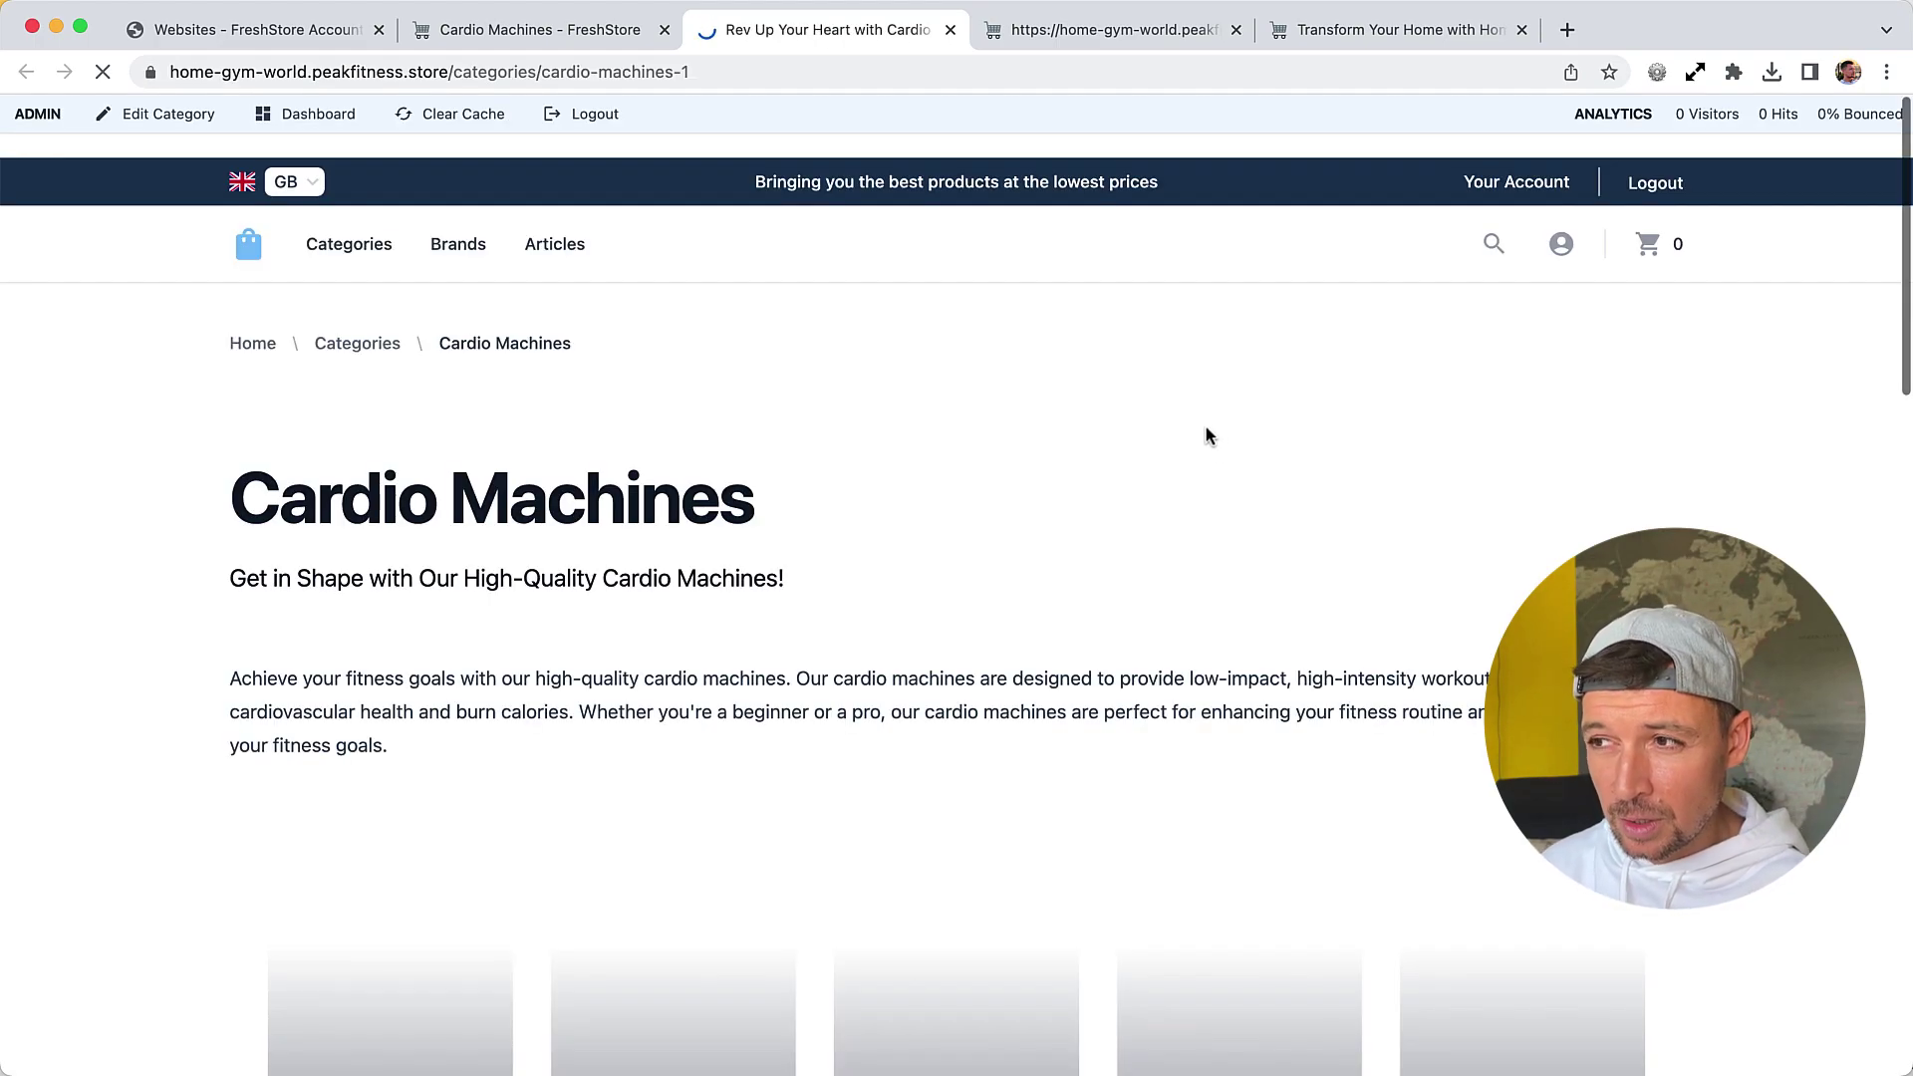
pyautogui.scroll(-3, 1001, 517)
pyautogui.scroll(-6, 1000, 516)
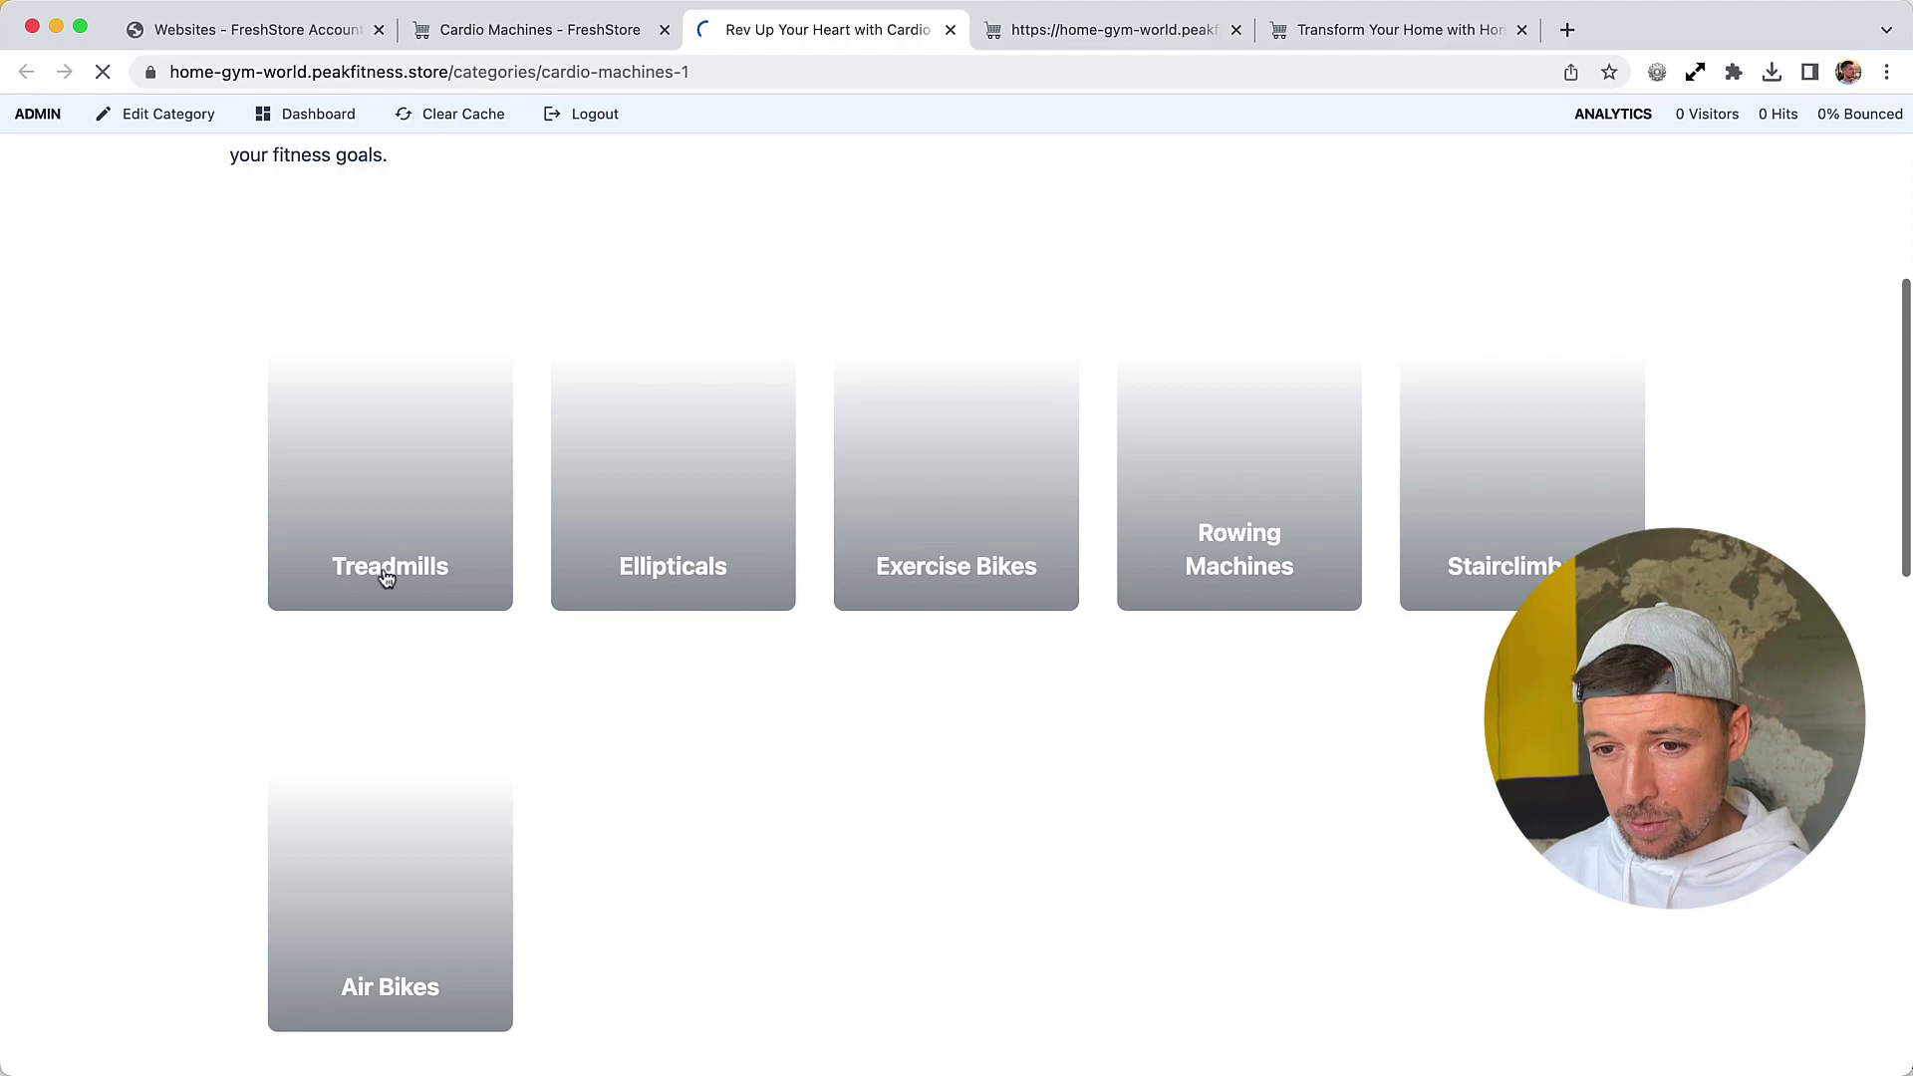
pyautogui.scroll(-5, 350, 612)
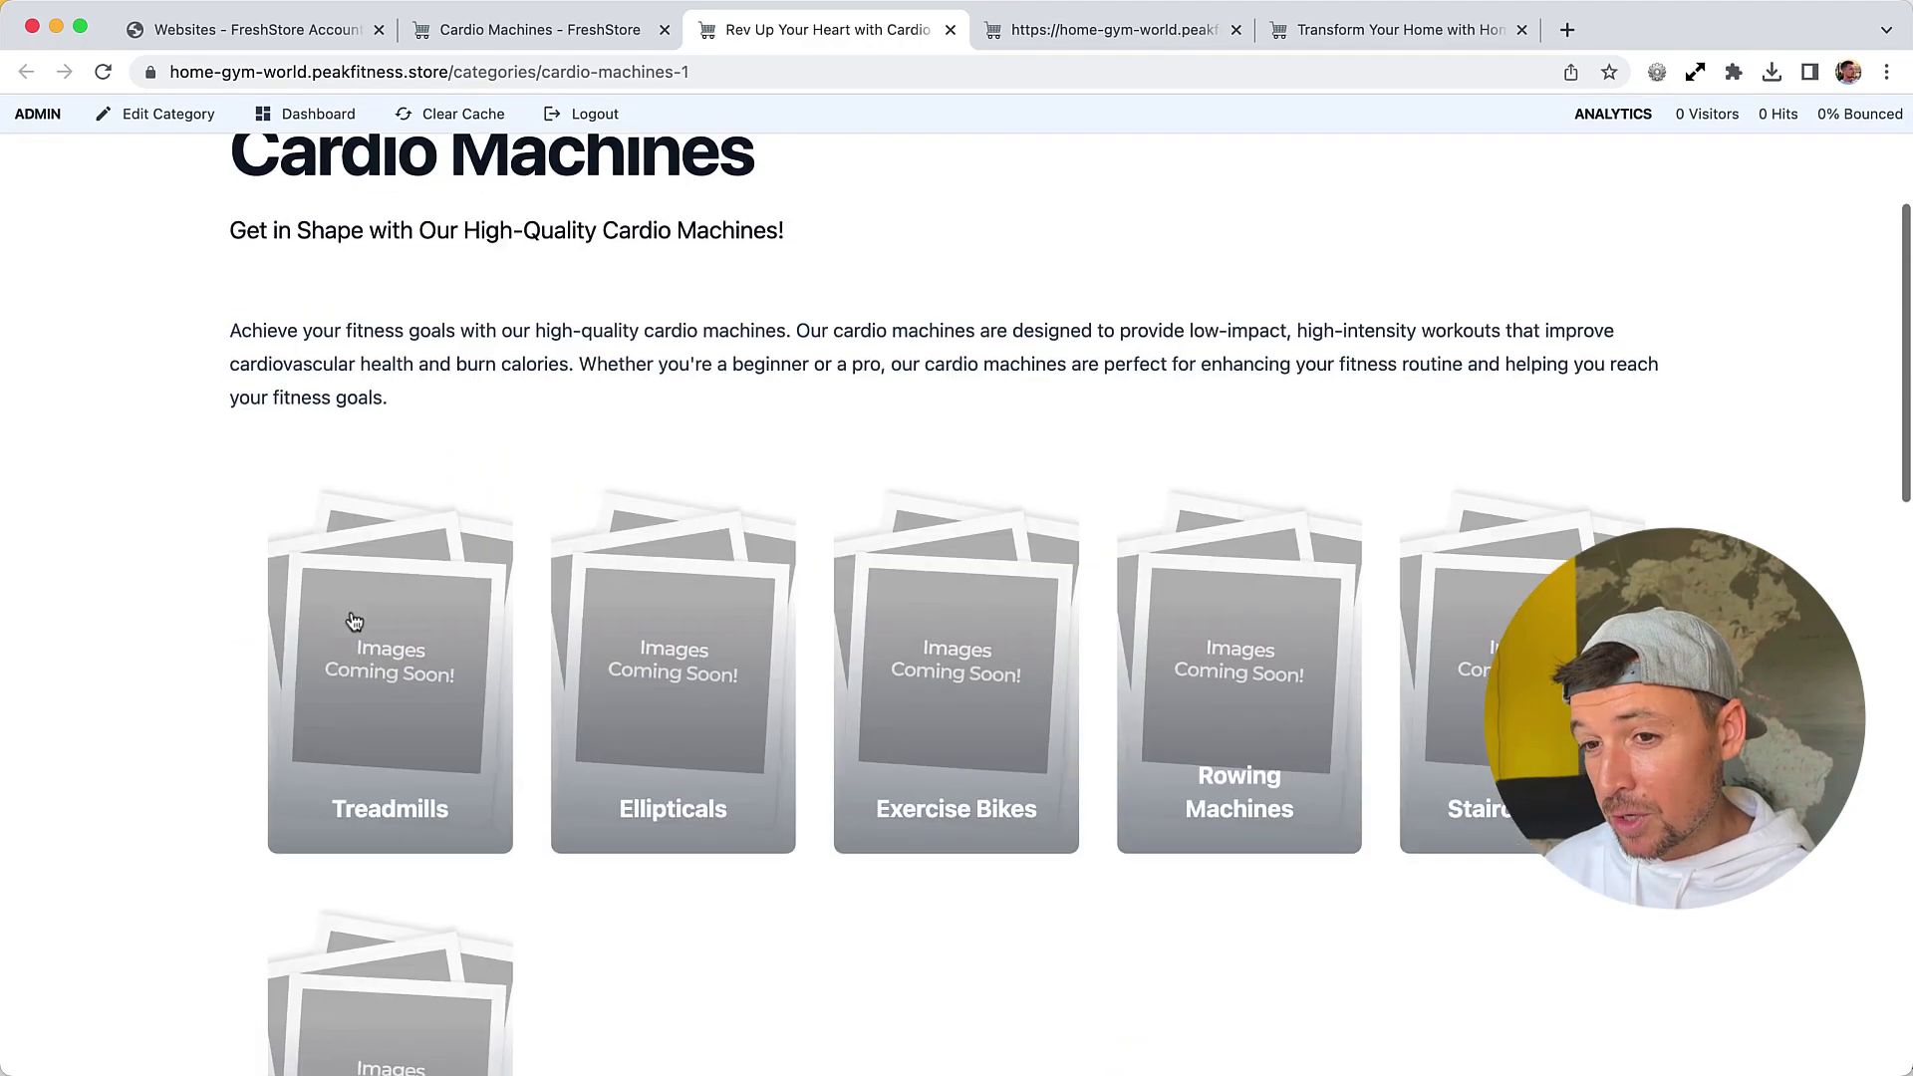
pyautogui.scroll(-10, 516, 775)
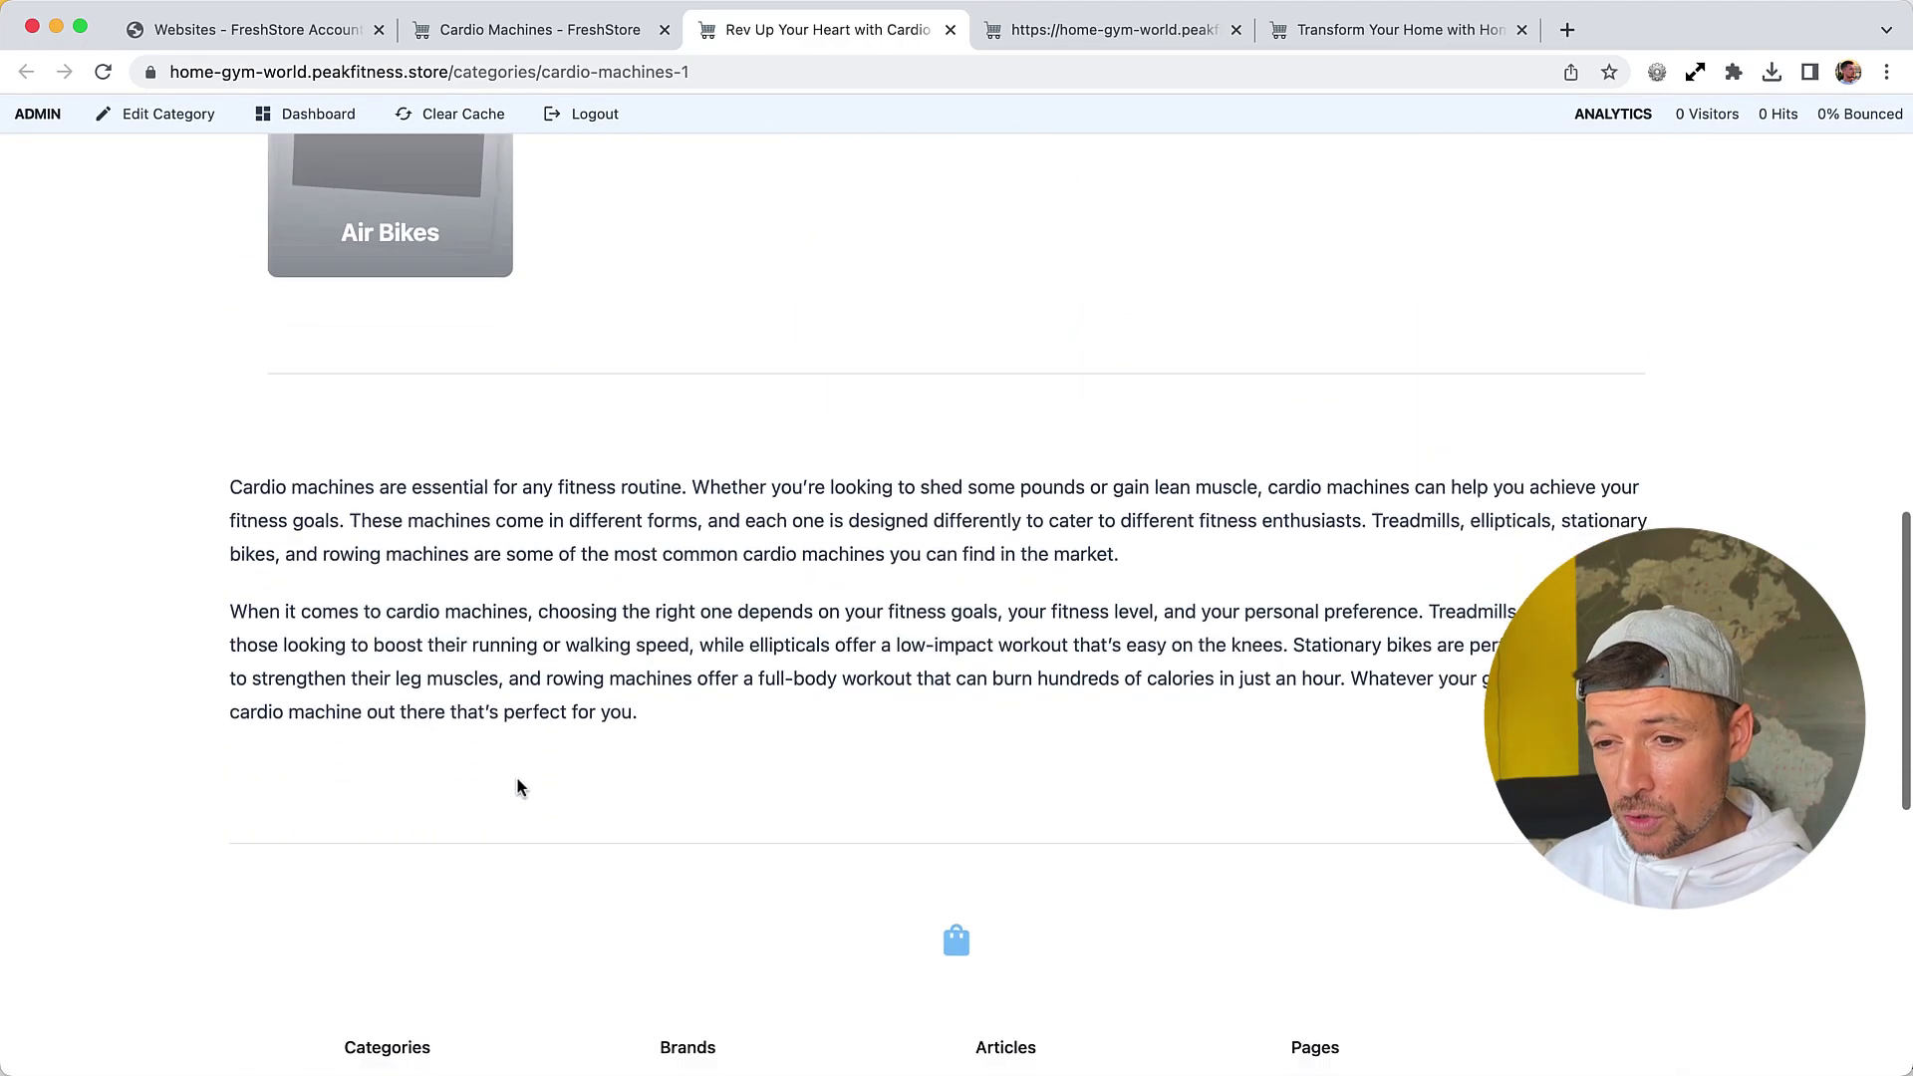
pyautogui.scroll(-3, 516, 775)
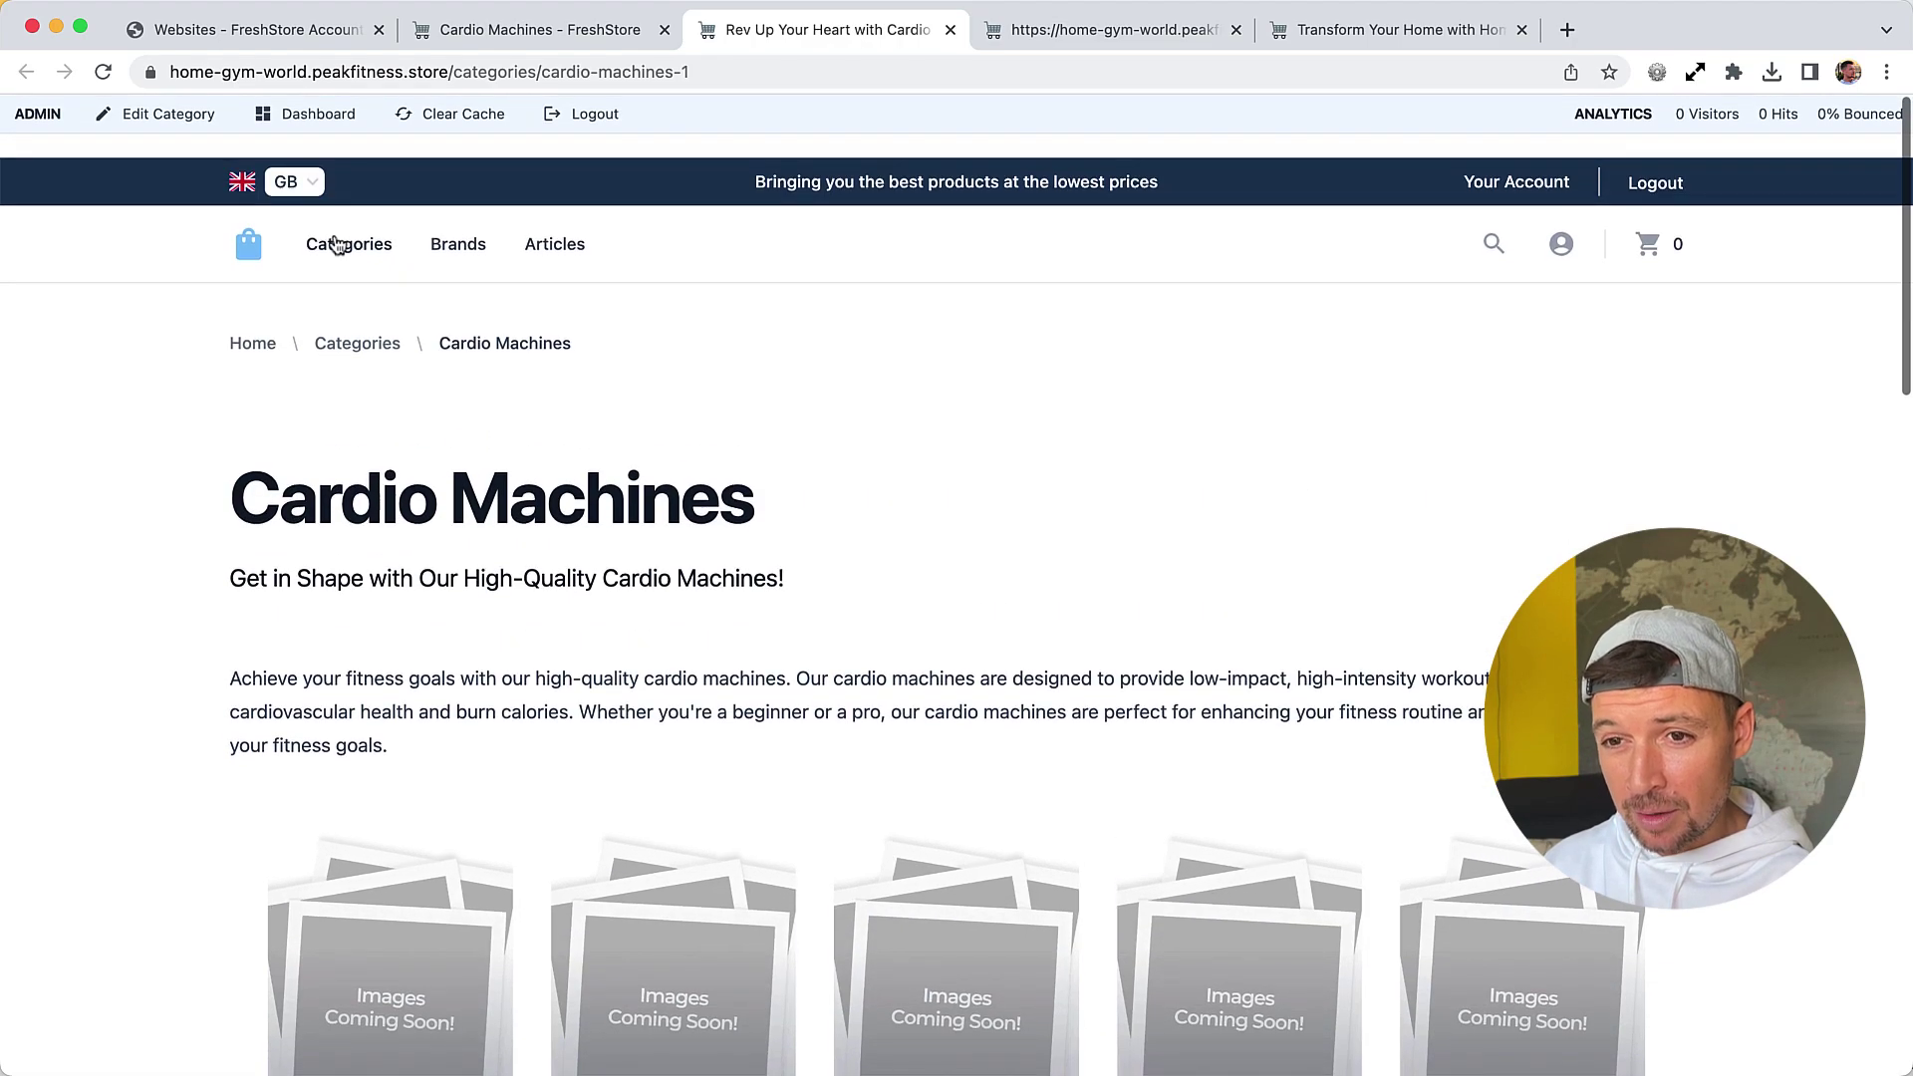
# Look through the live store's category navigation and view the Foam Rollers page under Accessories
pyautogui.click(337, 246)
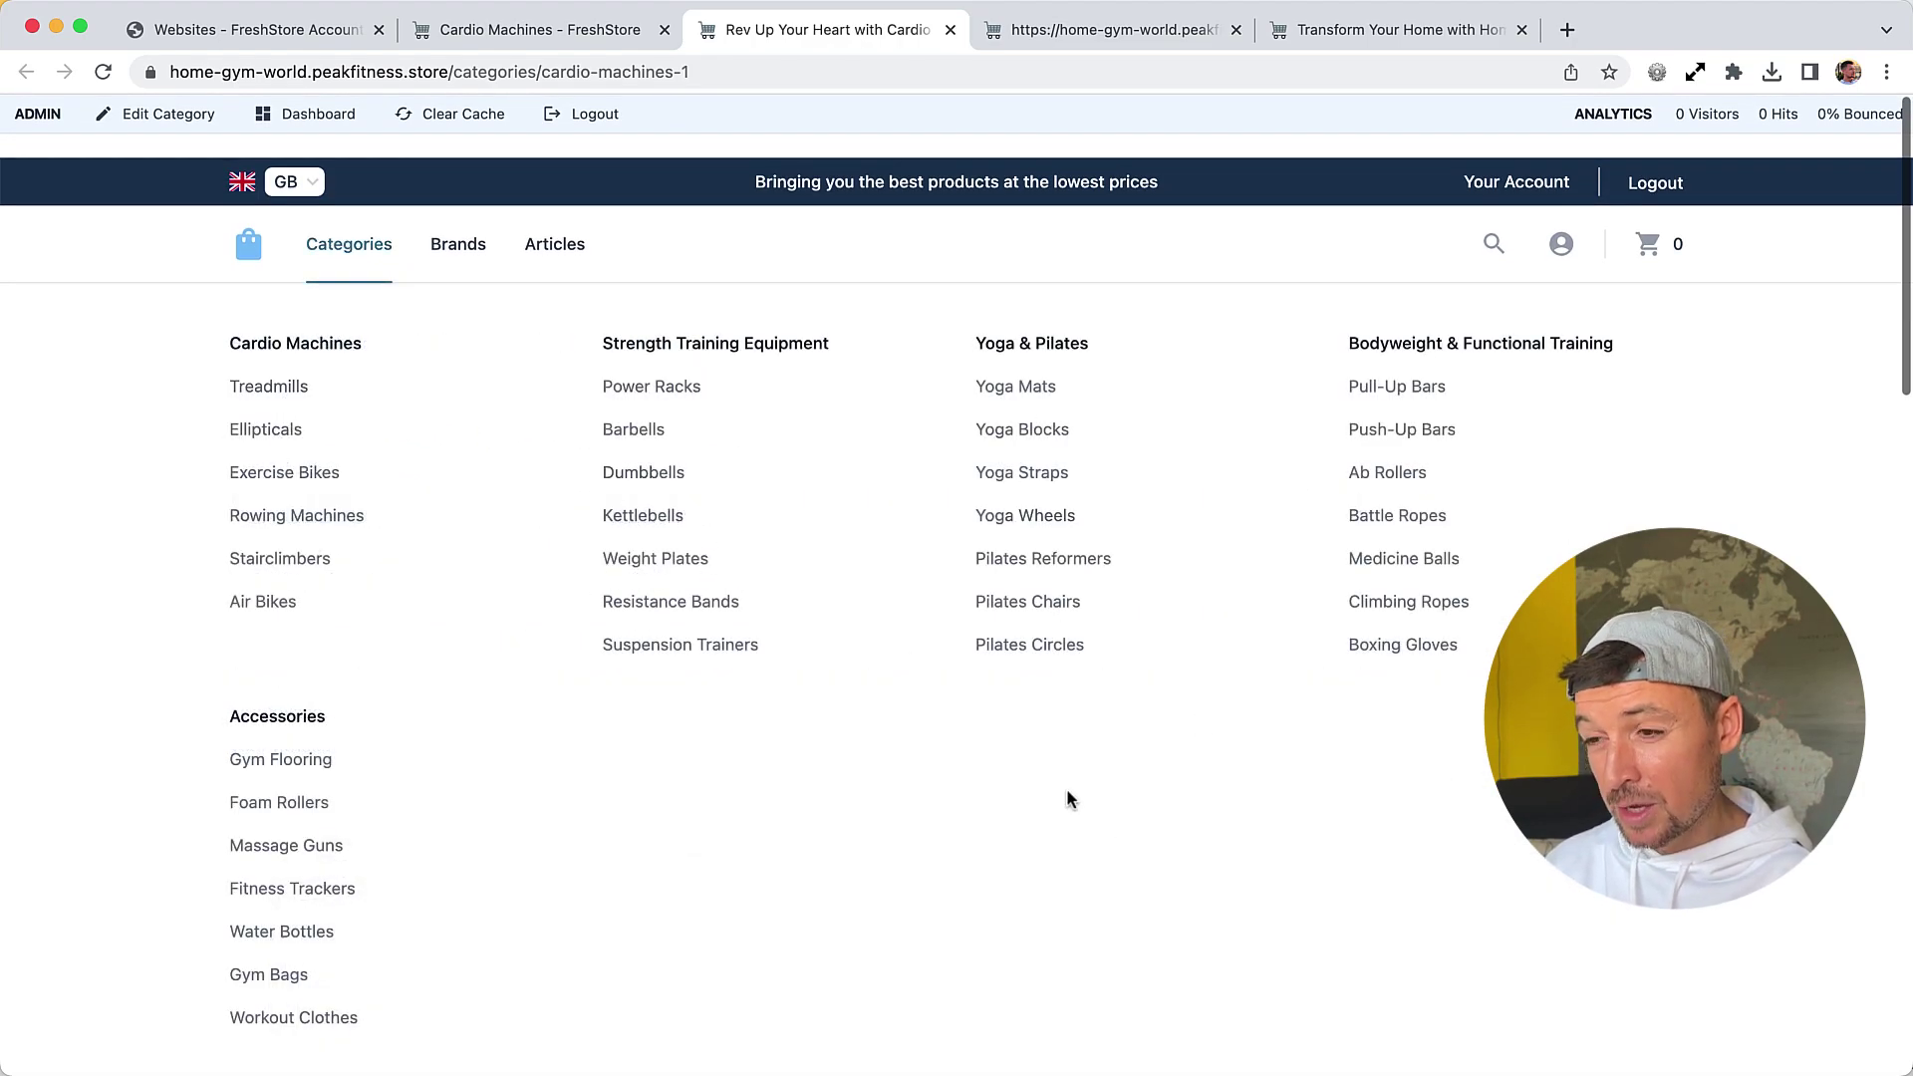
pyautogui.click(510, 31)
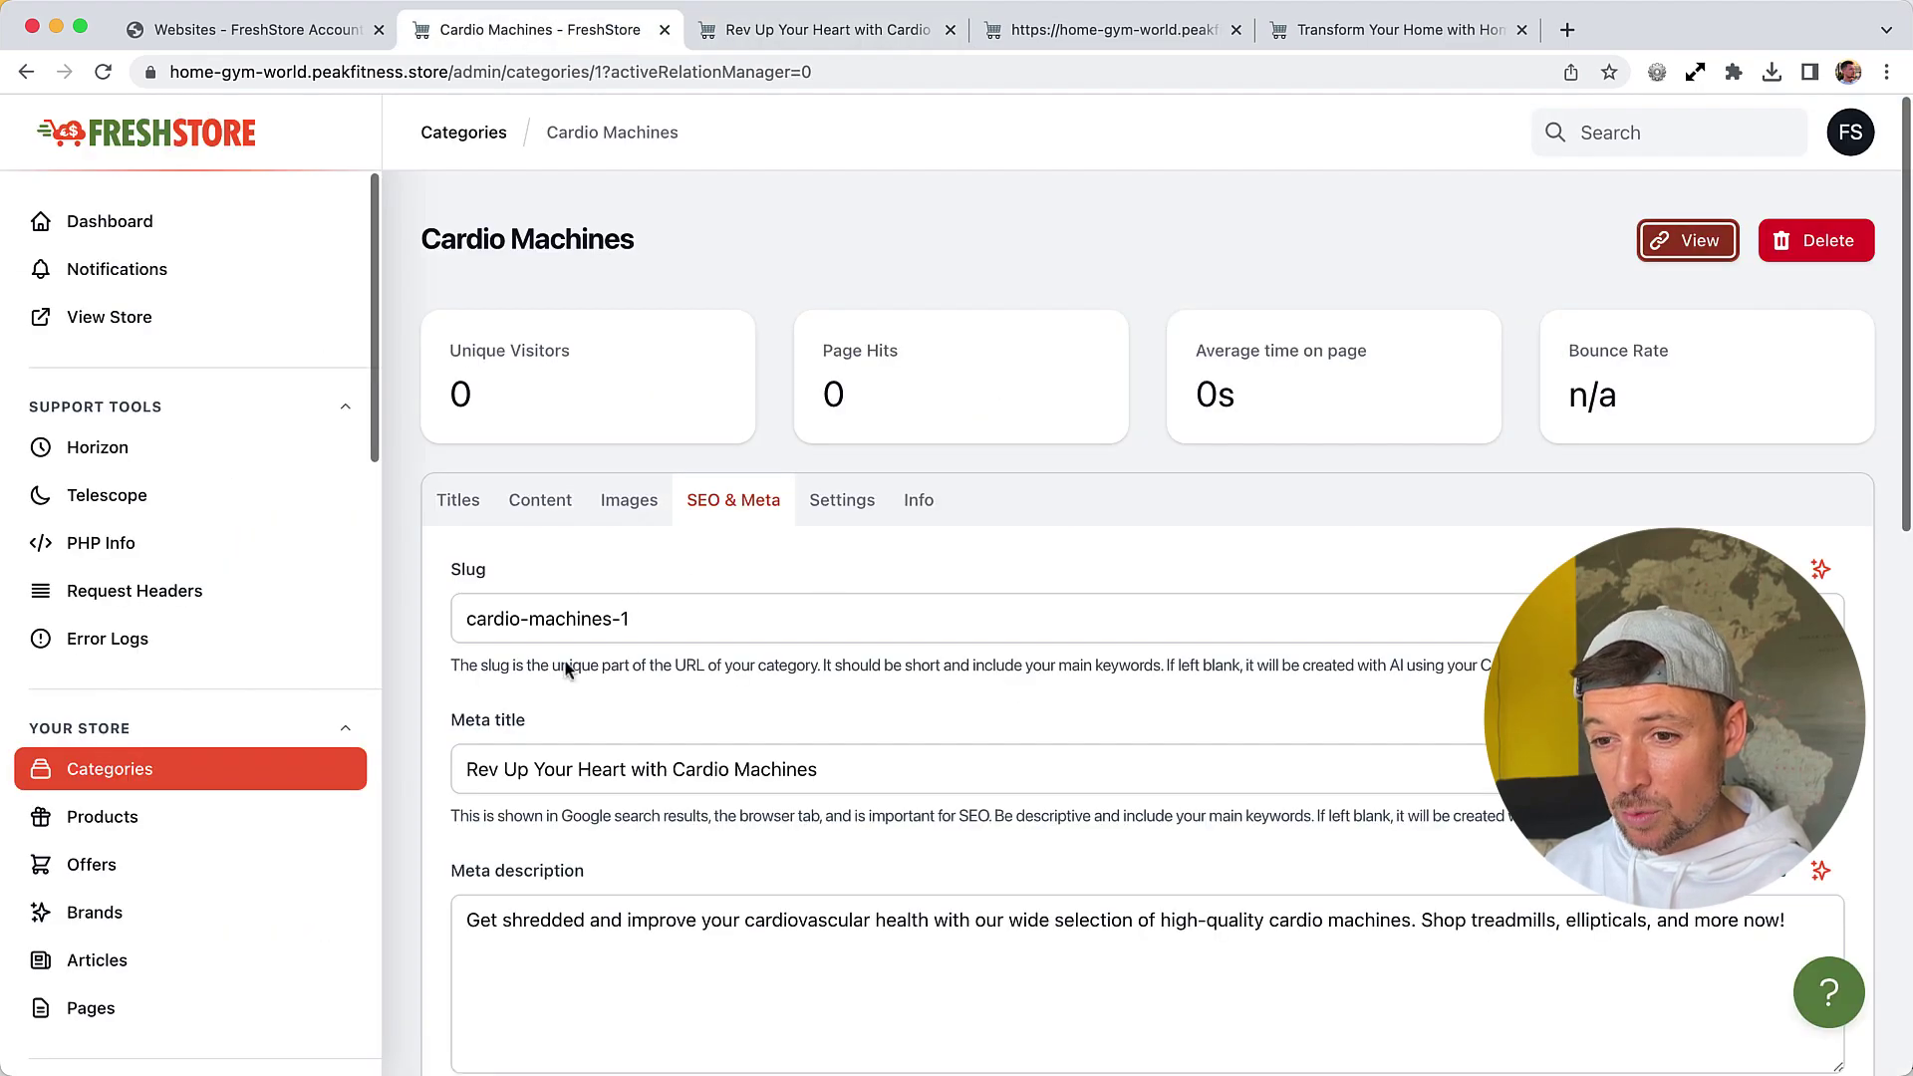
pyautogui.hotkey('ctrl', 'Tab')
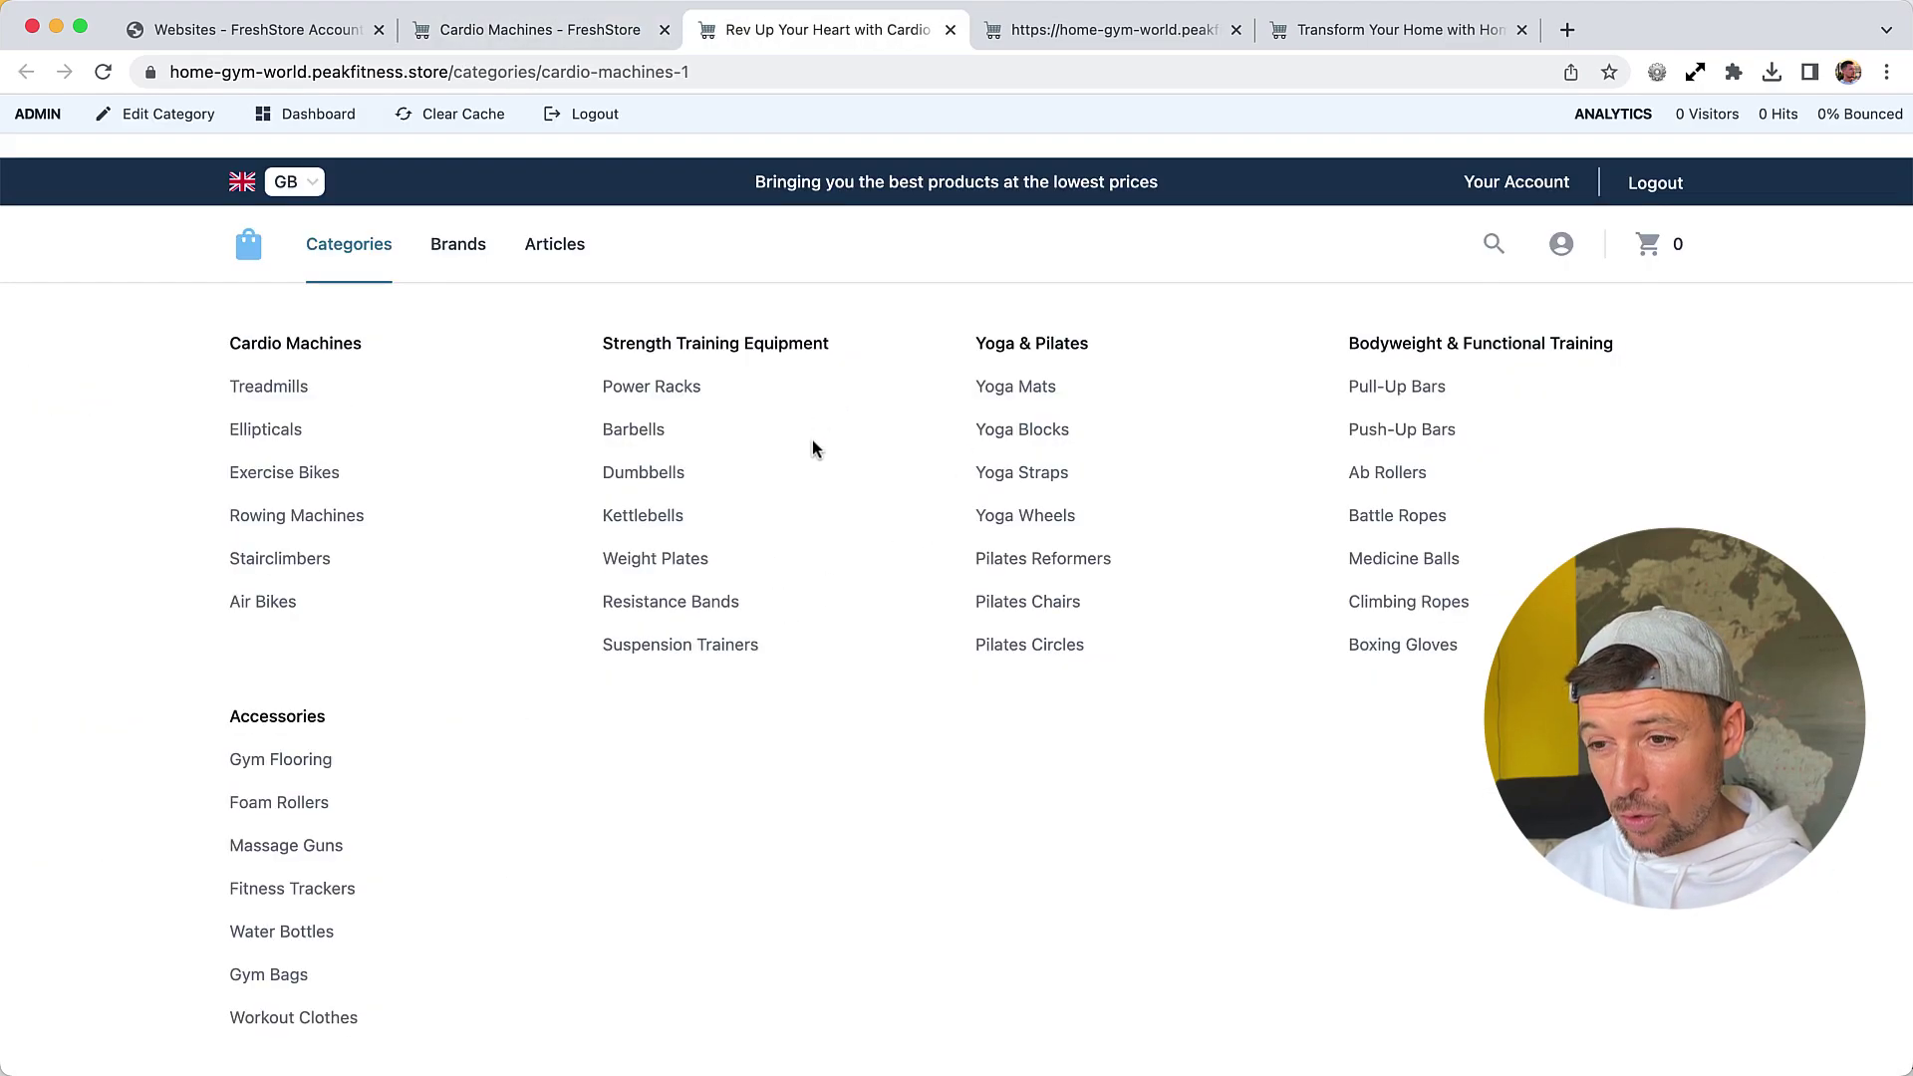
pyautogui.click(286, 804)
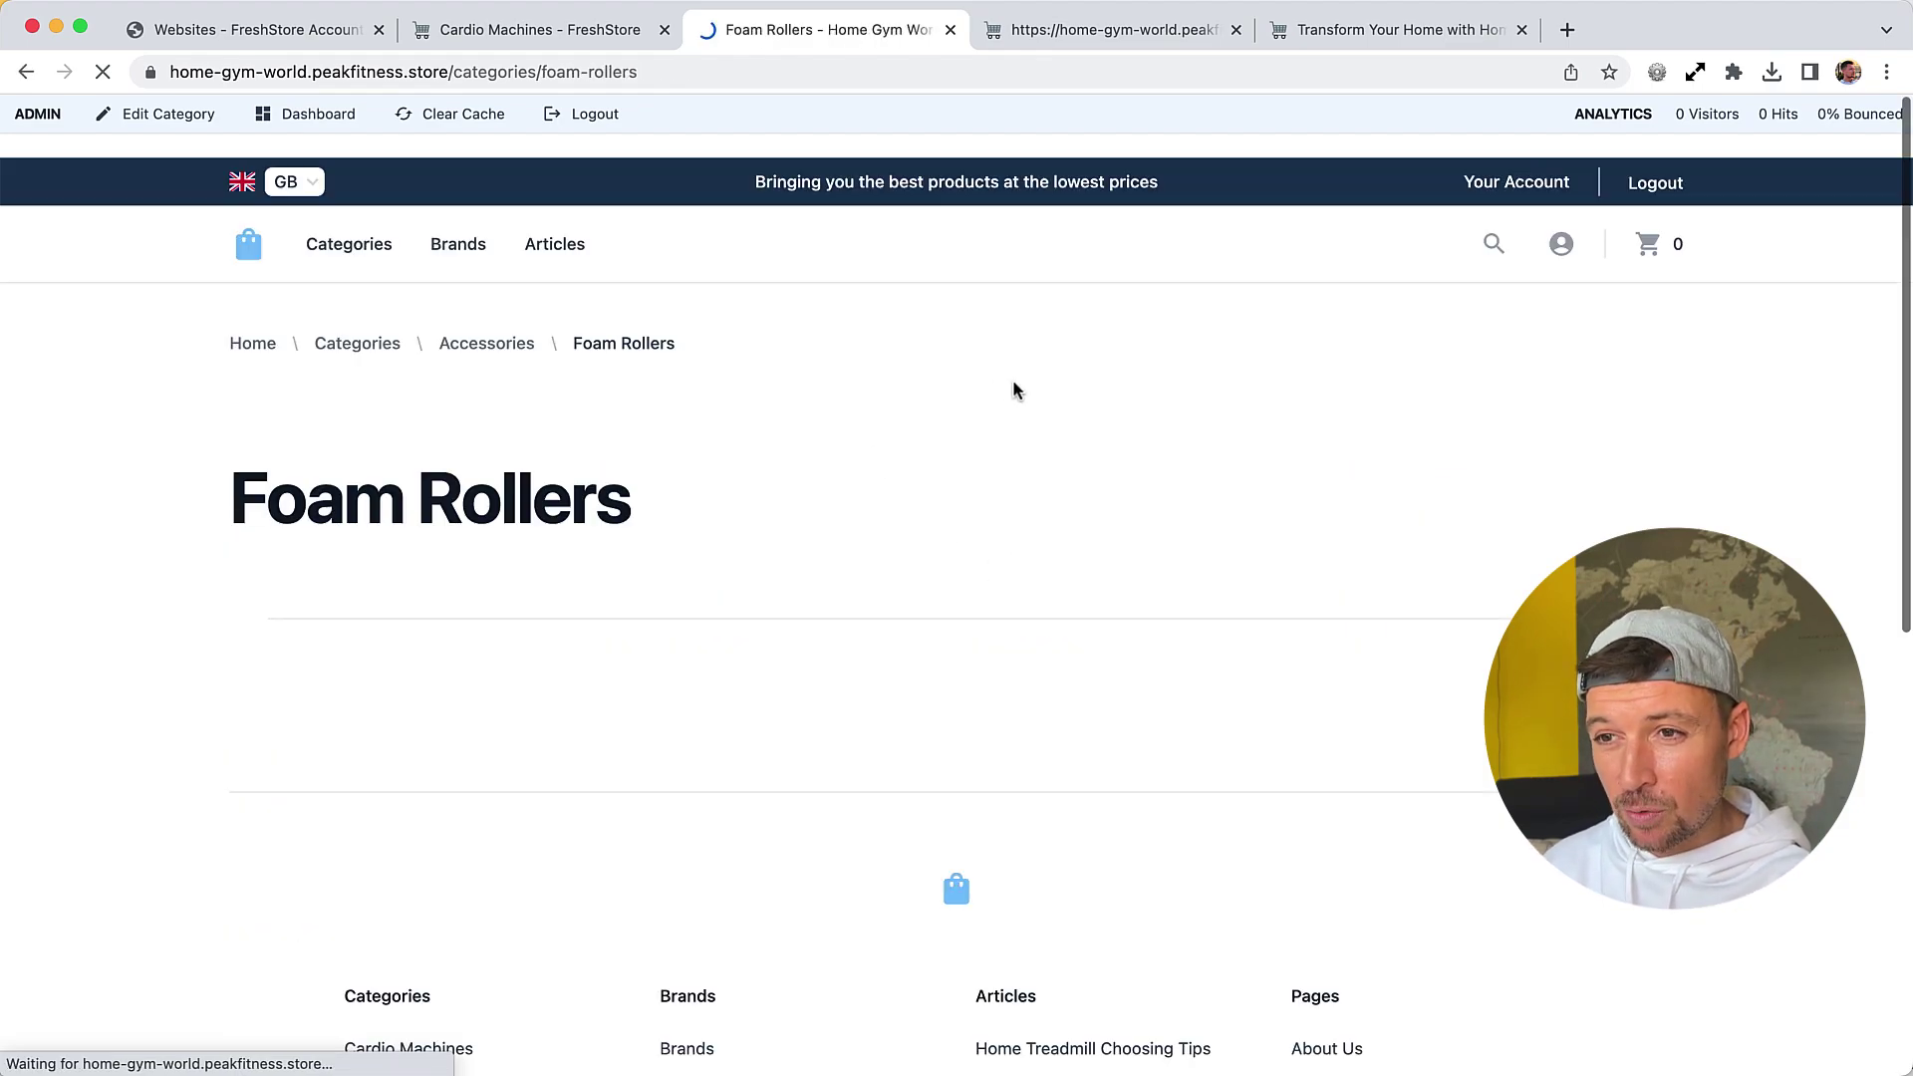
pyautogui.scroll(-5, 854, 499)
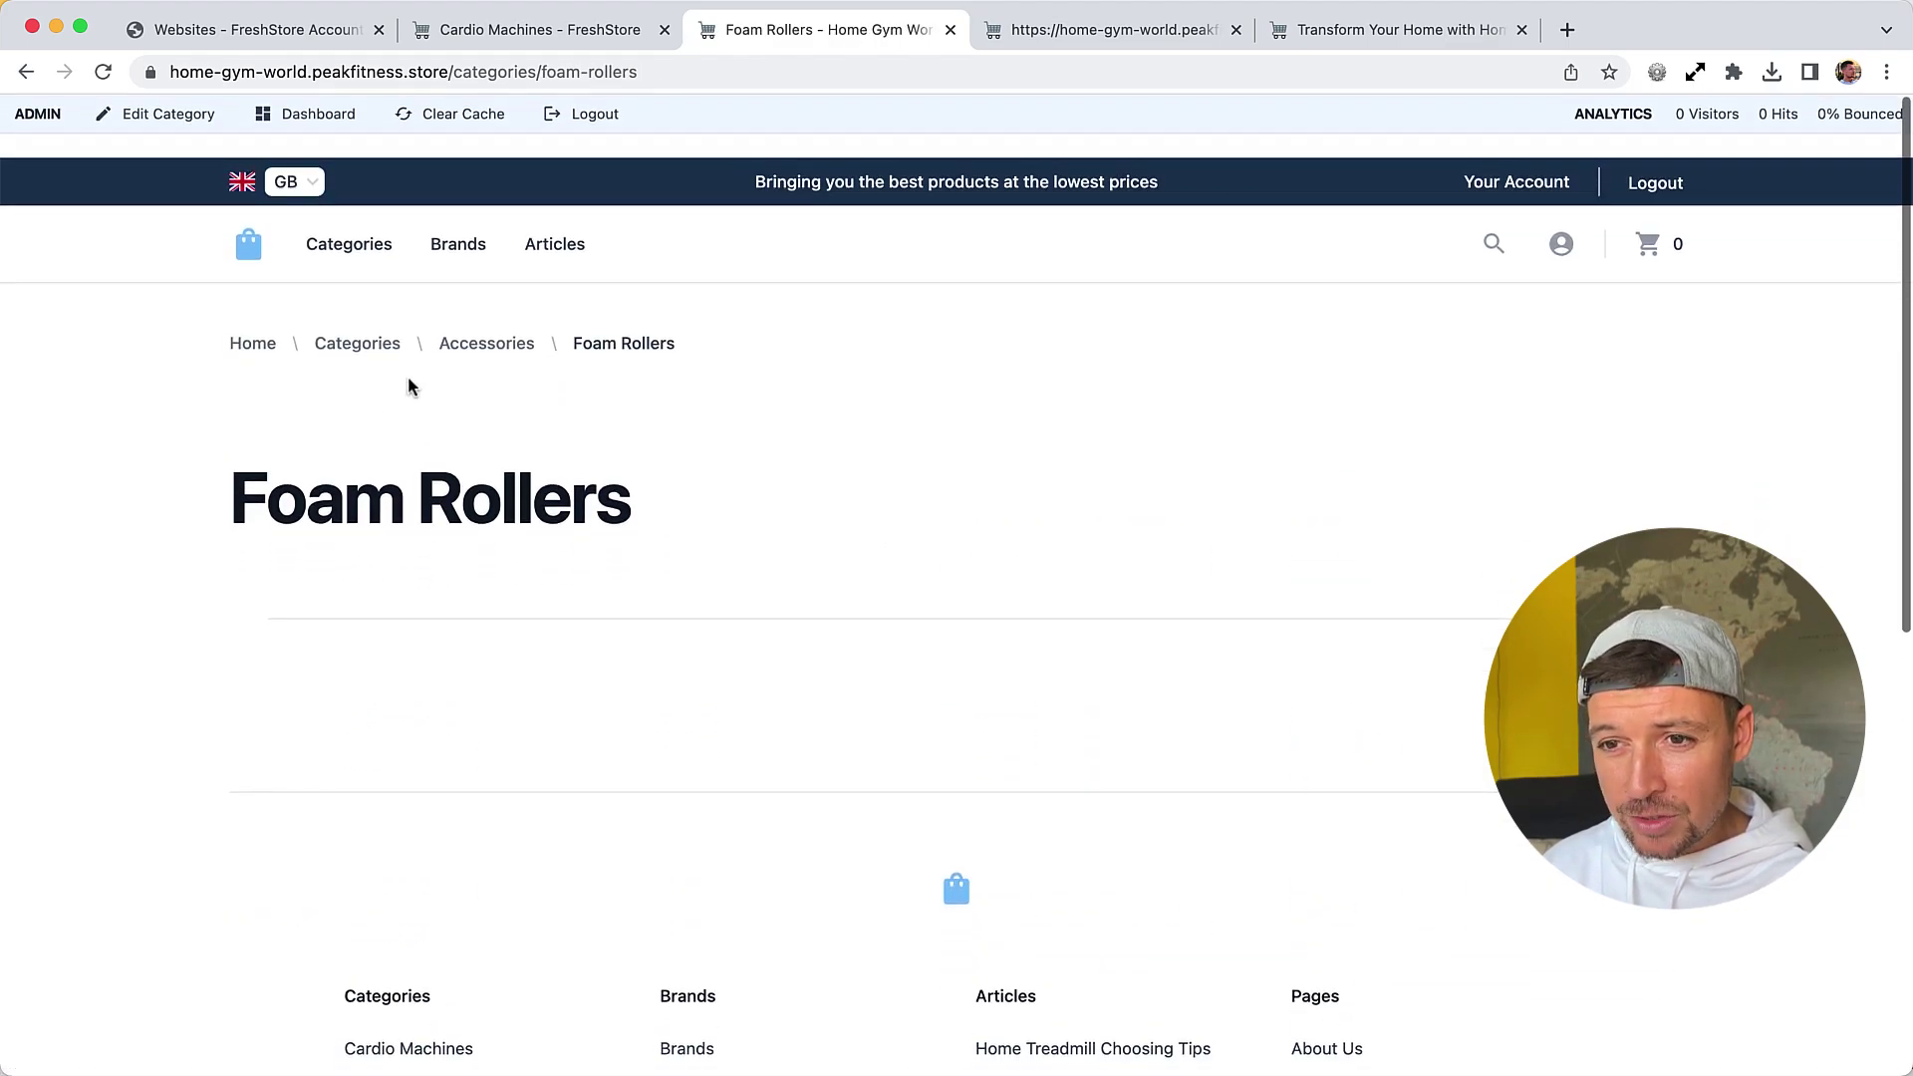
# View the live Yoga Mats page and its parent Yoga & Pilates category, examining the title, subcategories and descriptive text
pyautogui.click(361, 249)
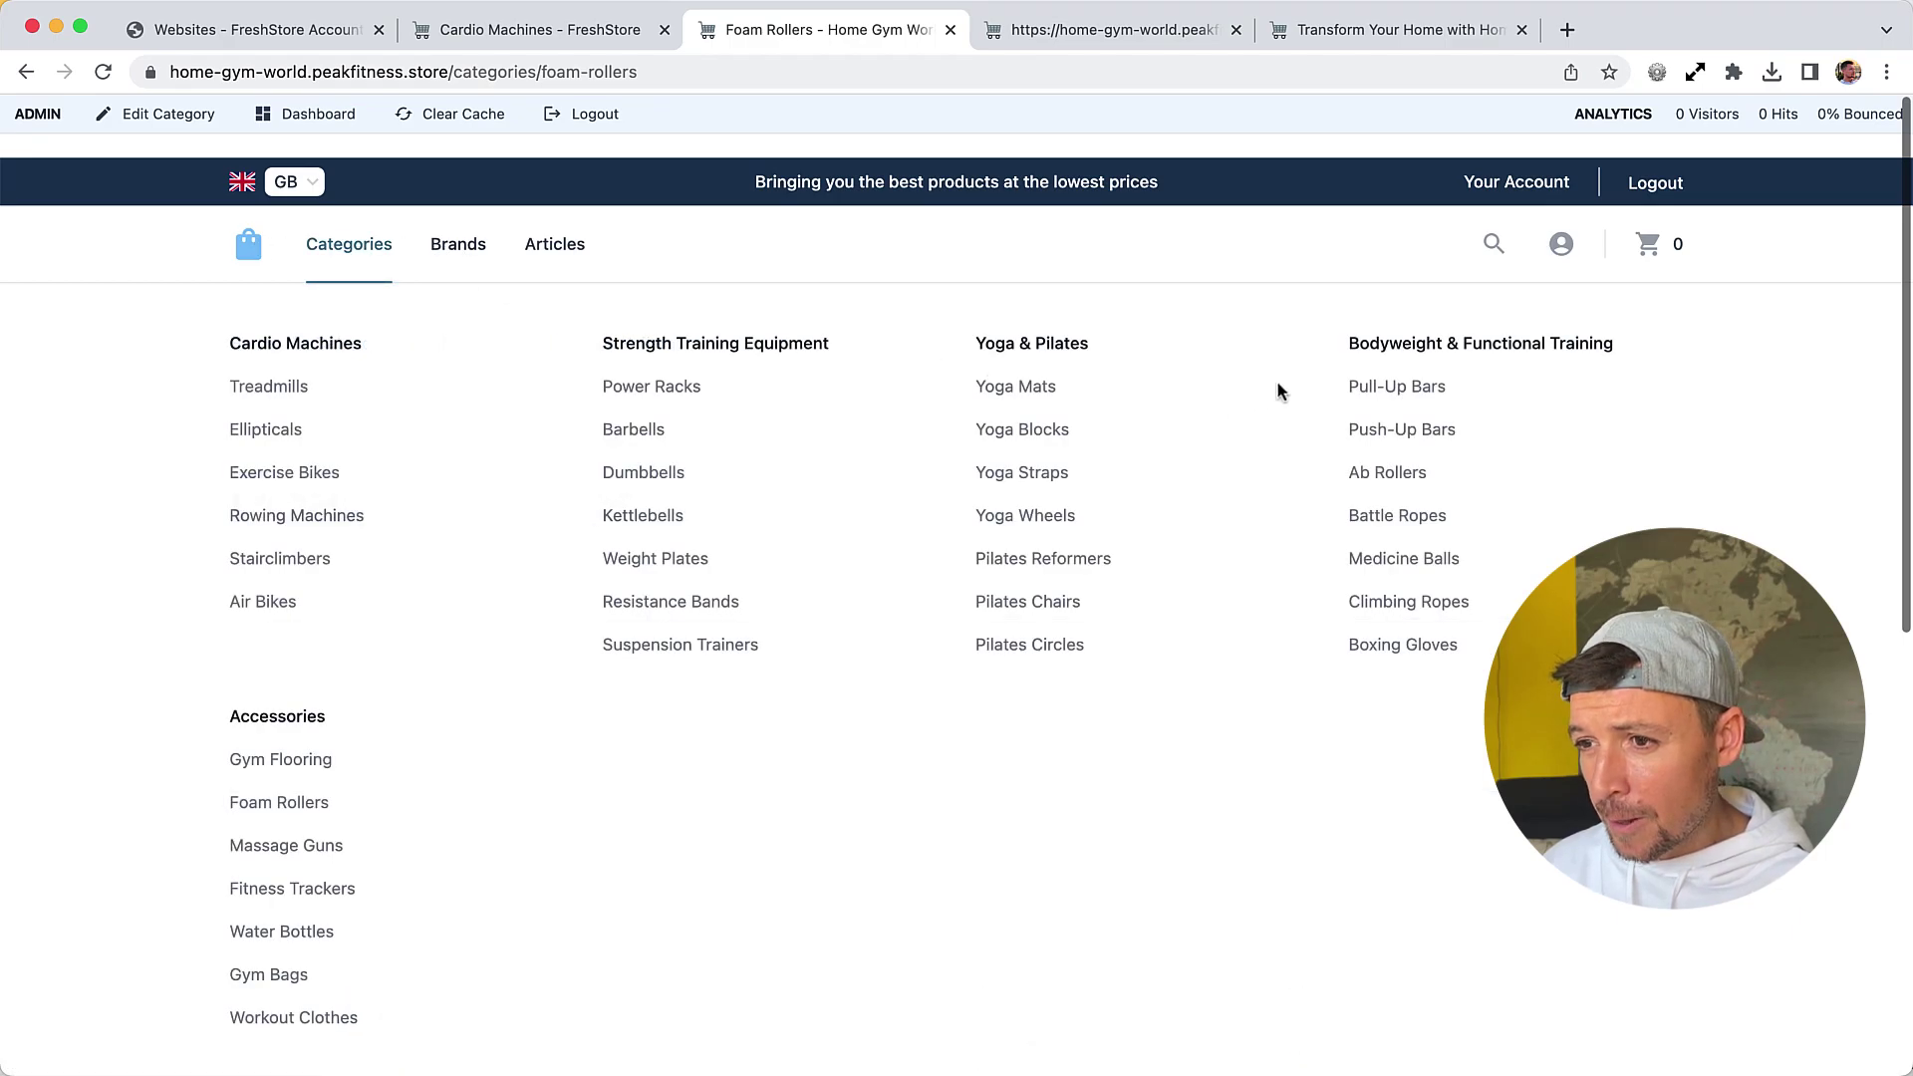
pyautogui.click(1049, 398)
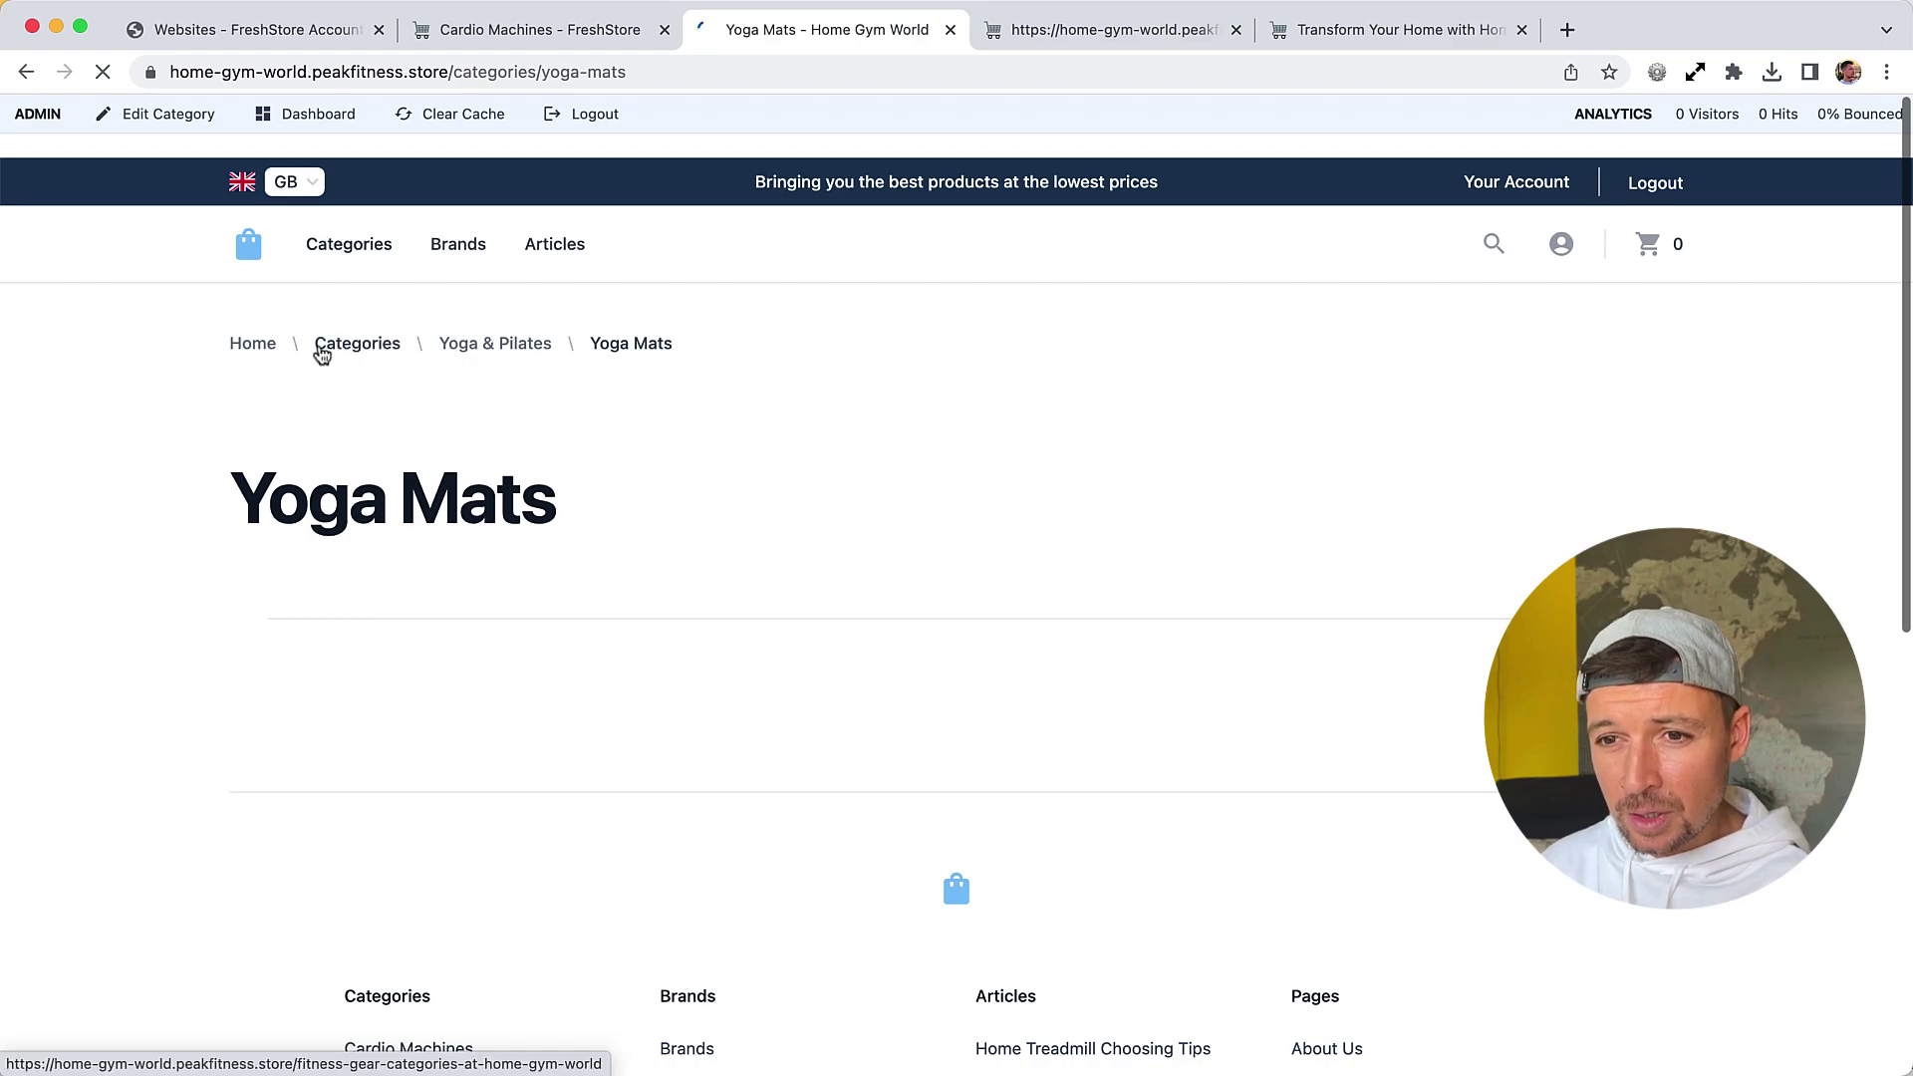
pyautogui.scroll(-5, 954, 494)
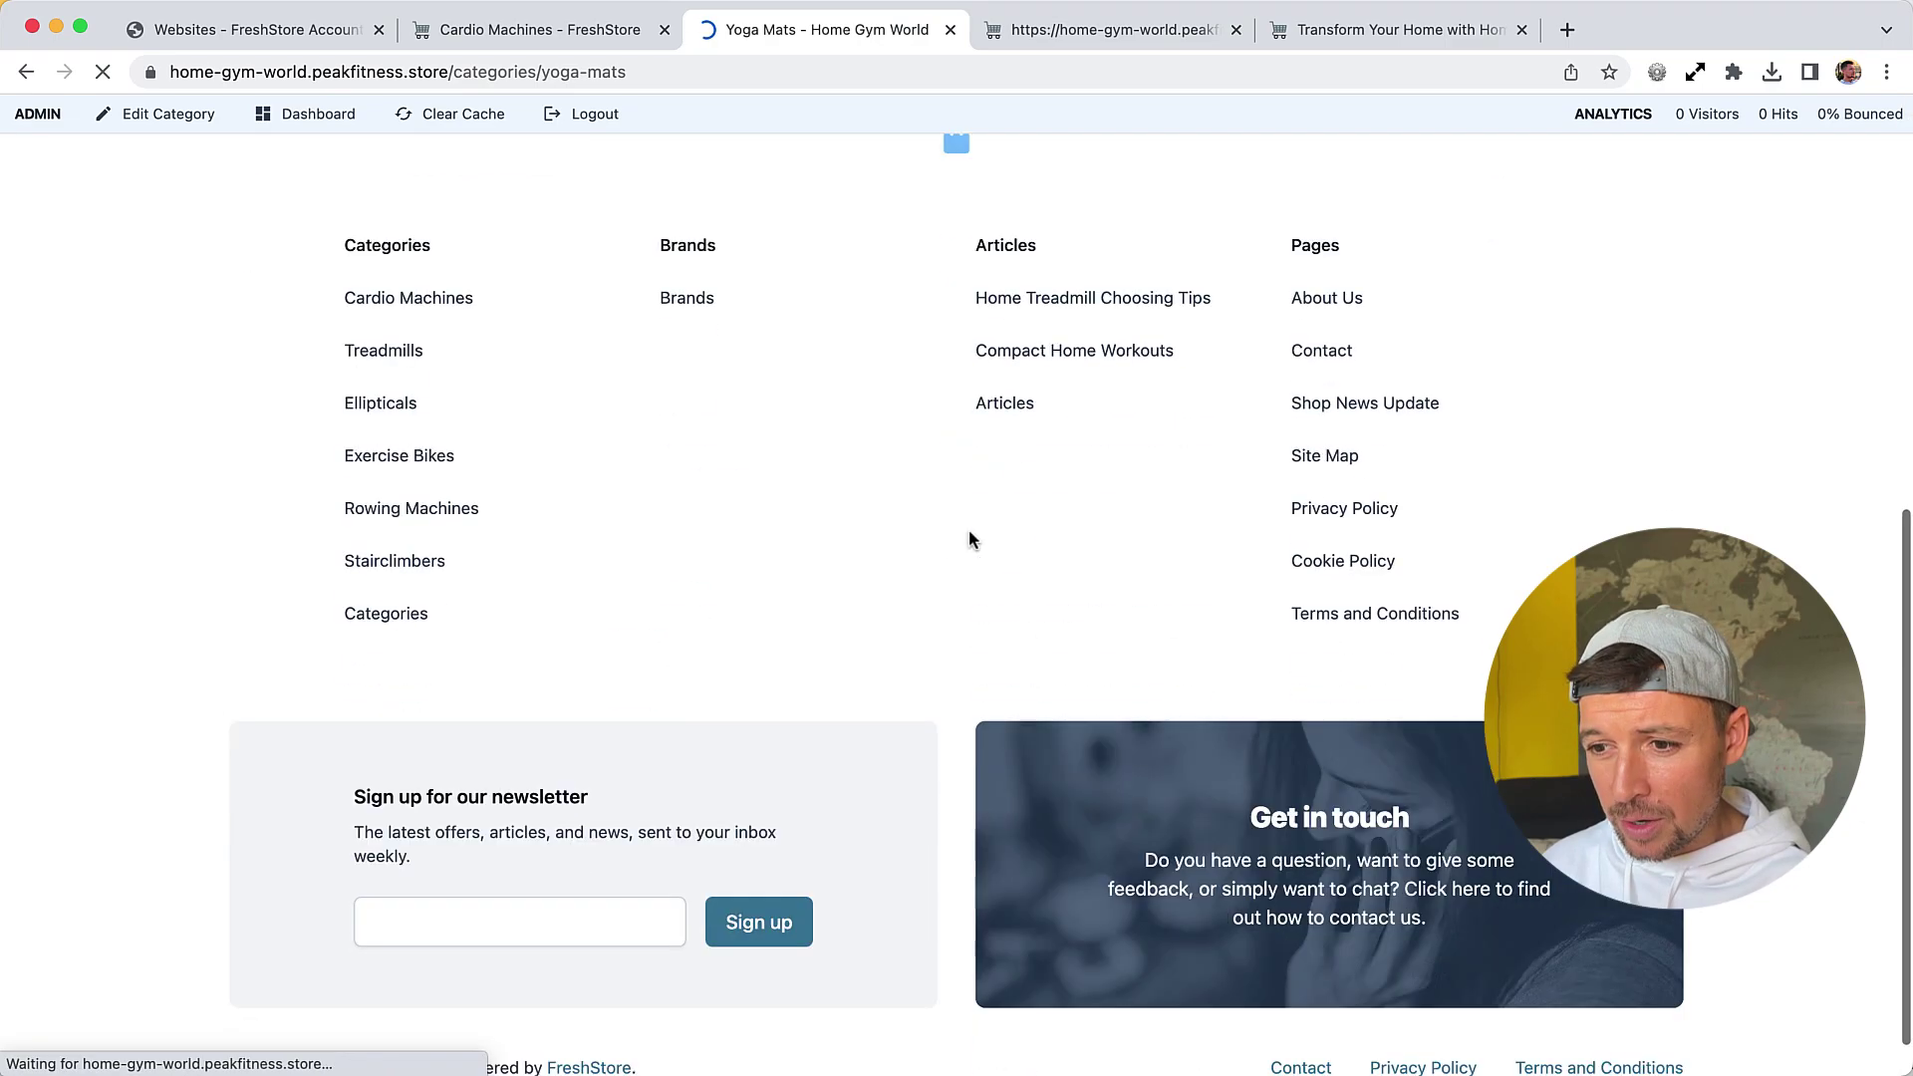
pyautogui.scroll(-4, 1064, 368)
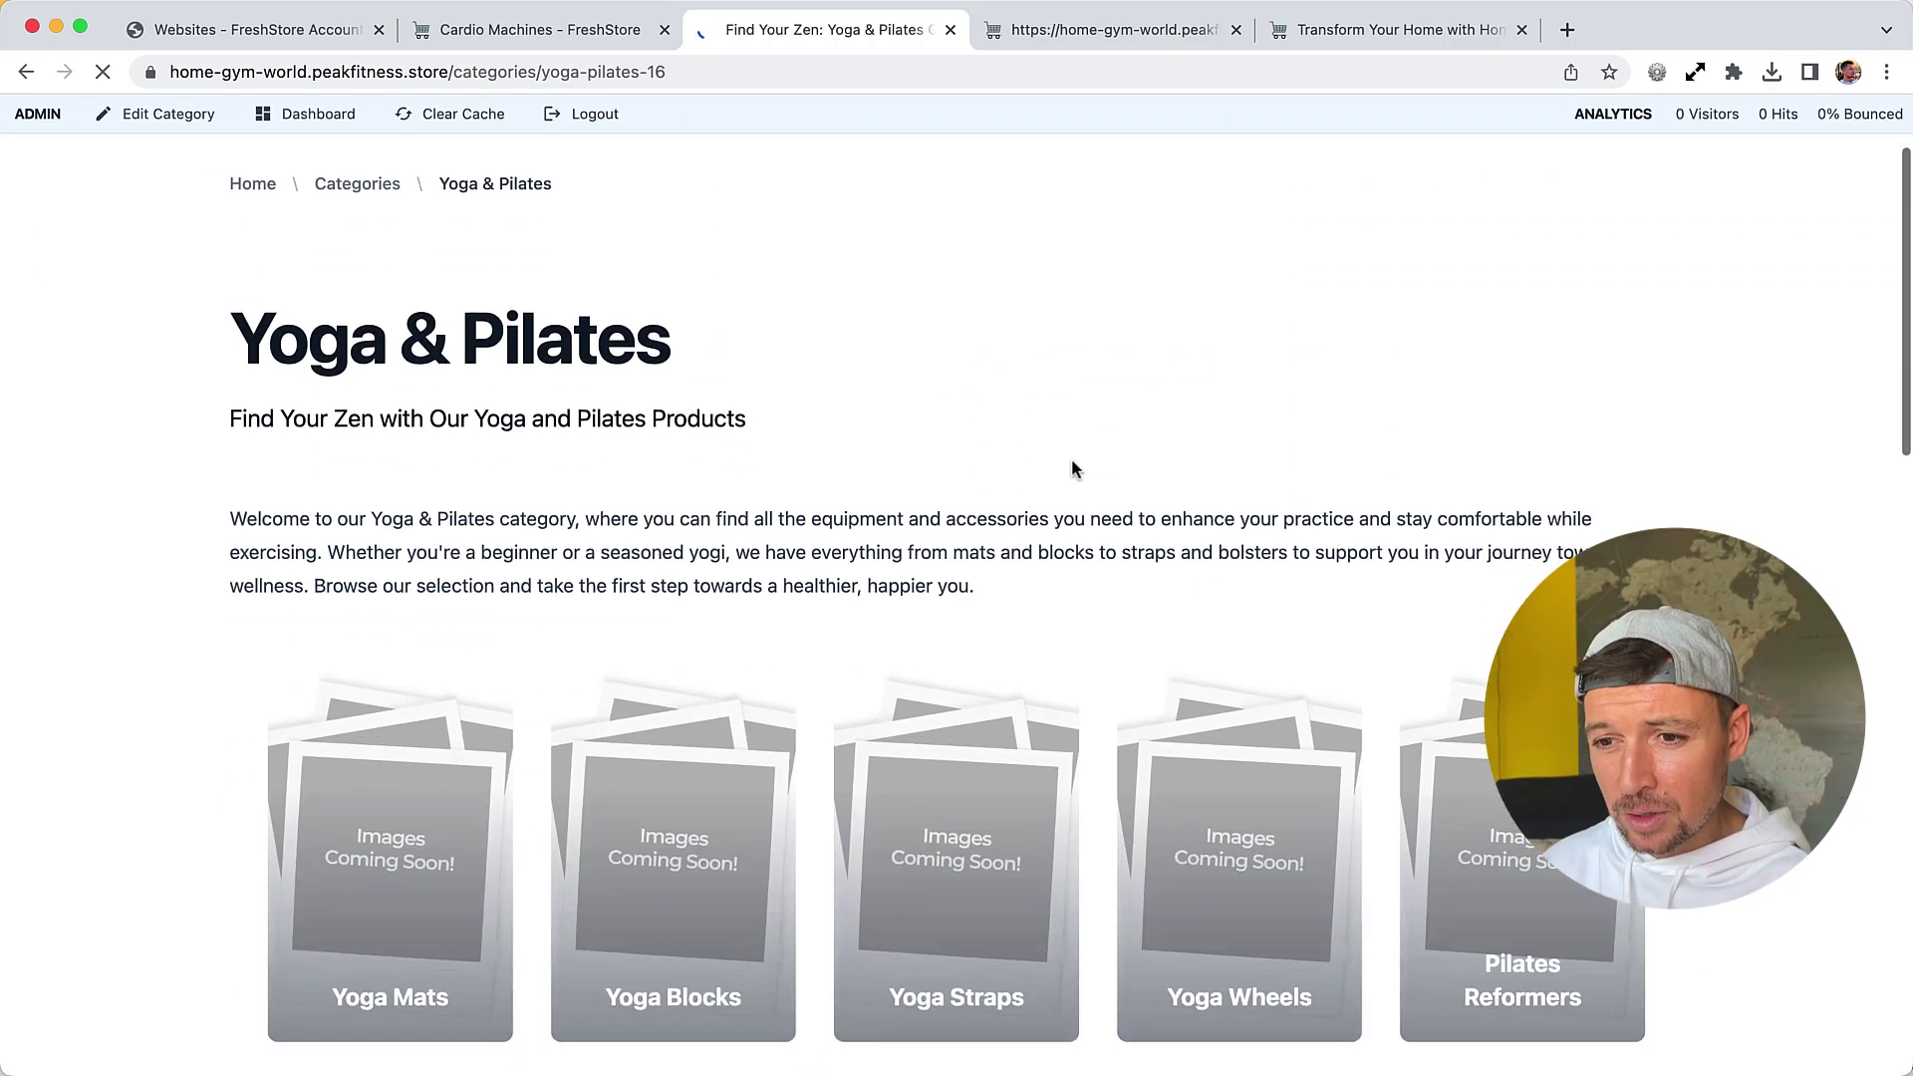
pyautogui.tripleClick(644, 389)
pyautogui.scroll(-8, 668, 445)
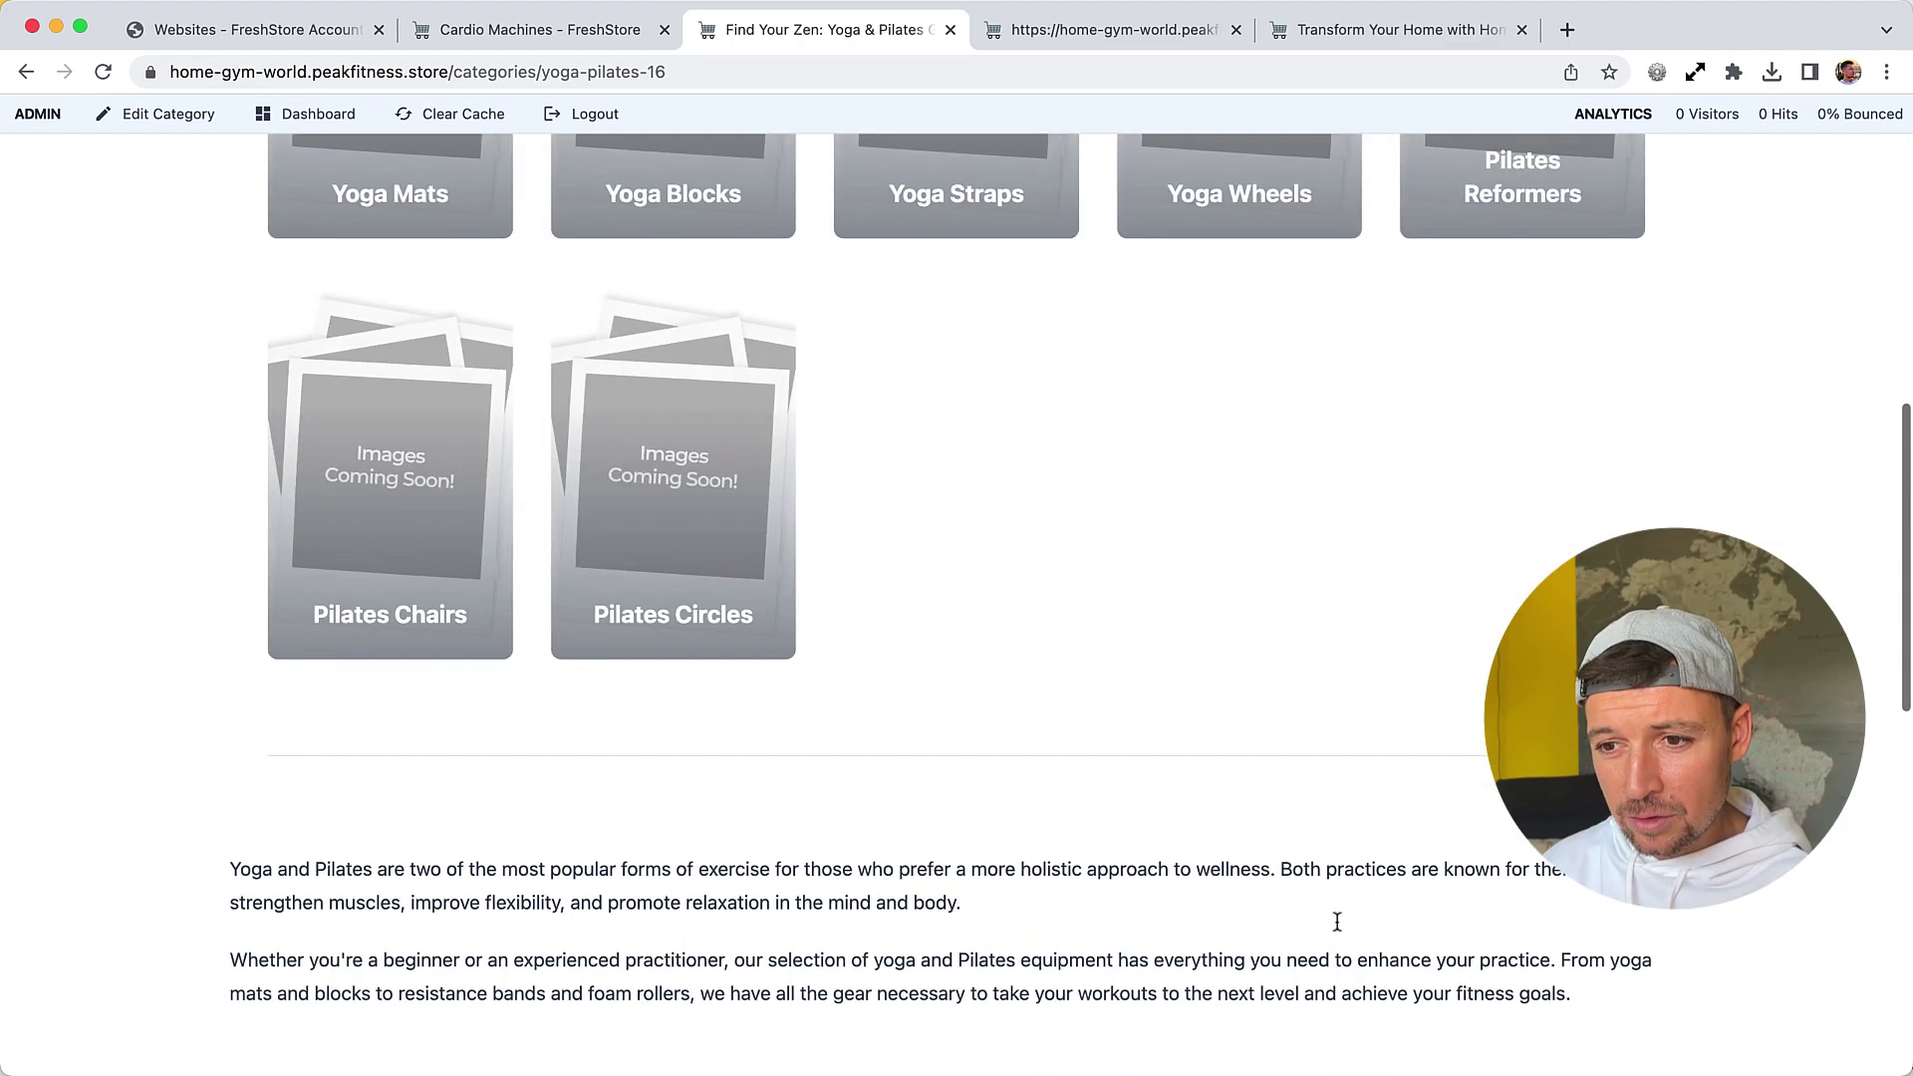
pyautogui.doubleClick(960, 837)
pyautogui.scroll(10, 1020, 528)
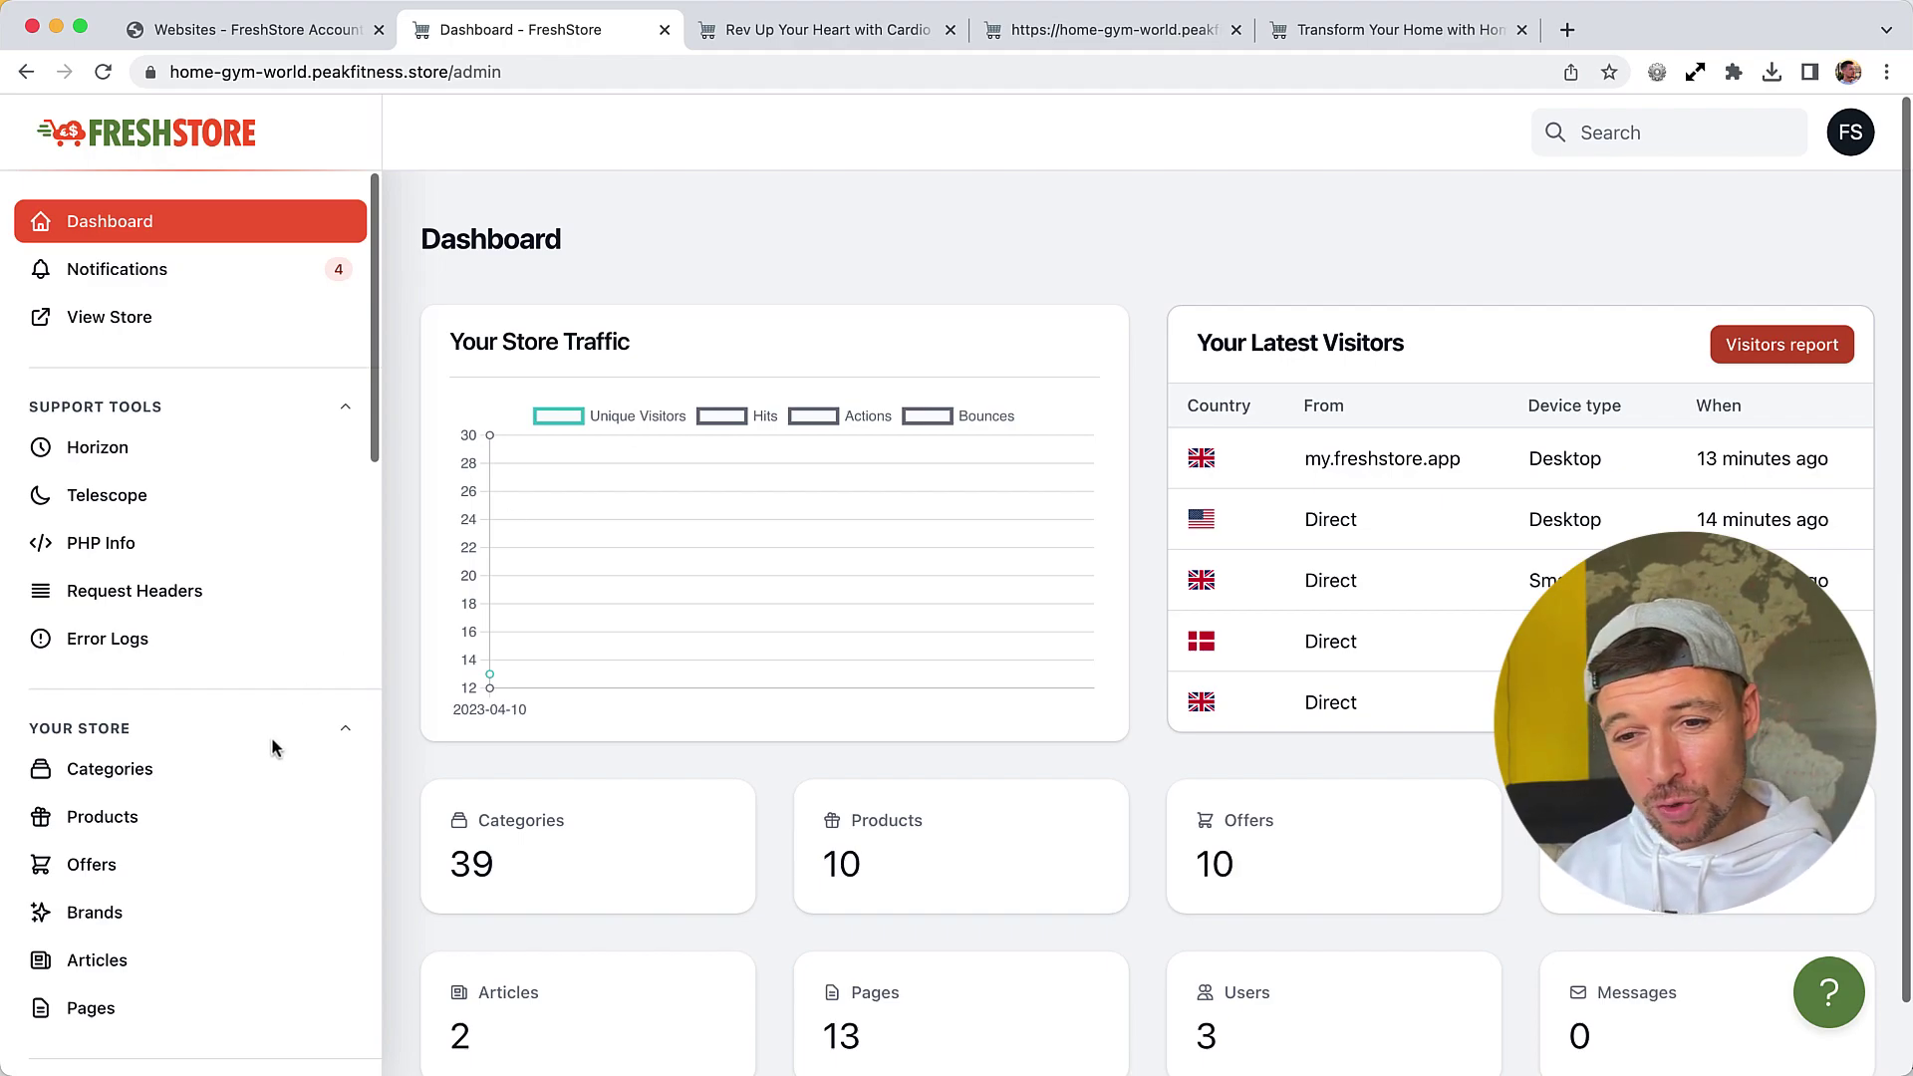
# Look over the admin dashboard's navigation sections, including the store, import, design, AI and traffic tools
pyautogui.scroll(-3, 271, 738)
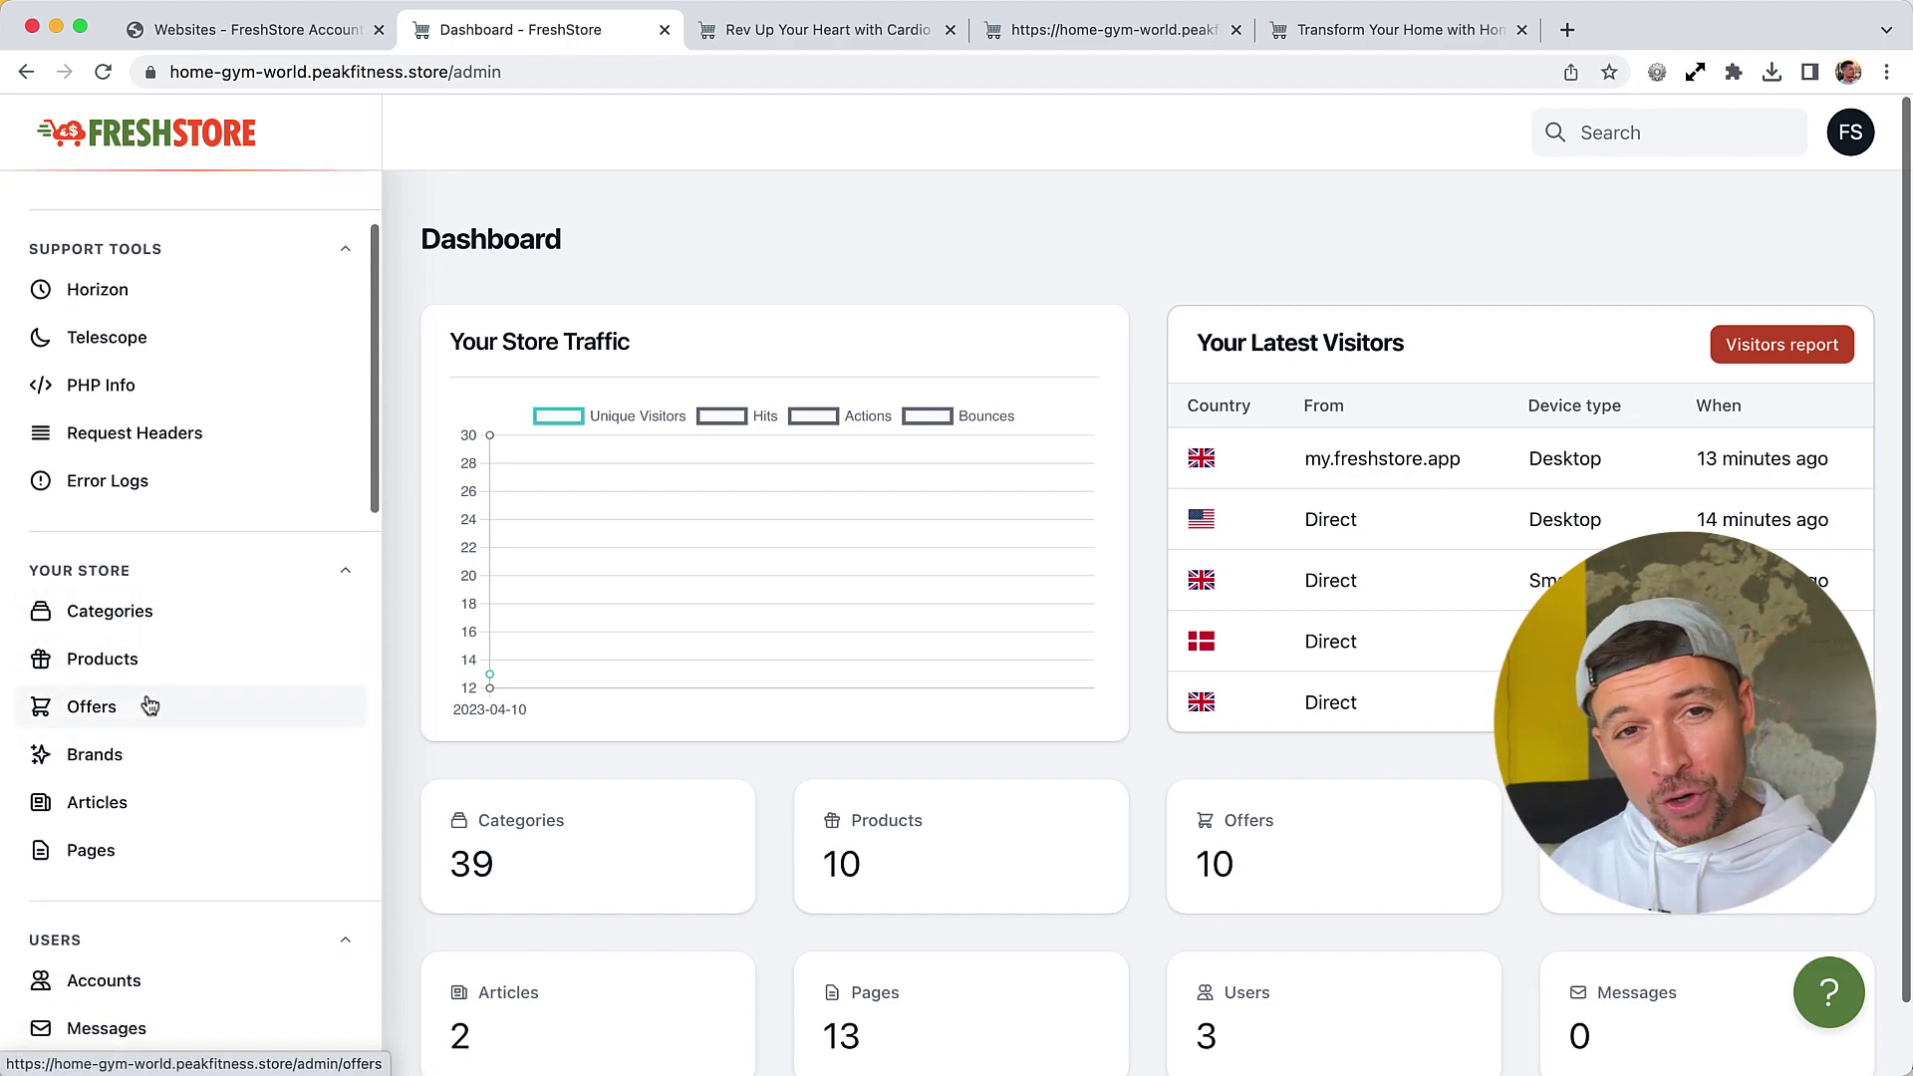
pyautogui.scroll(-5, 146, 687)
pyautogui.scroll(1, 144, 677)
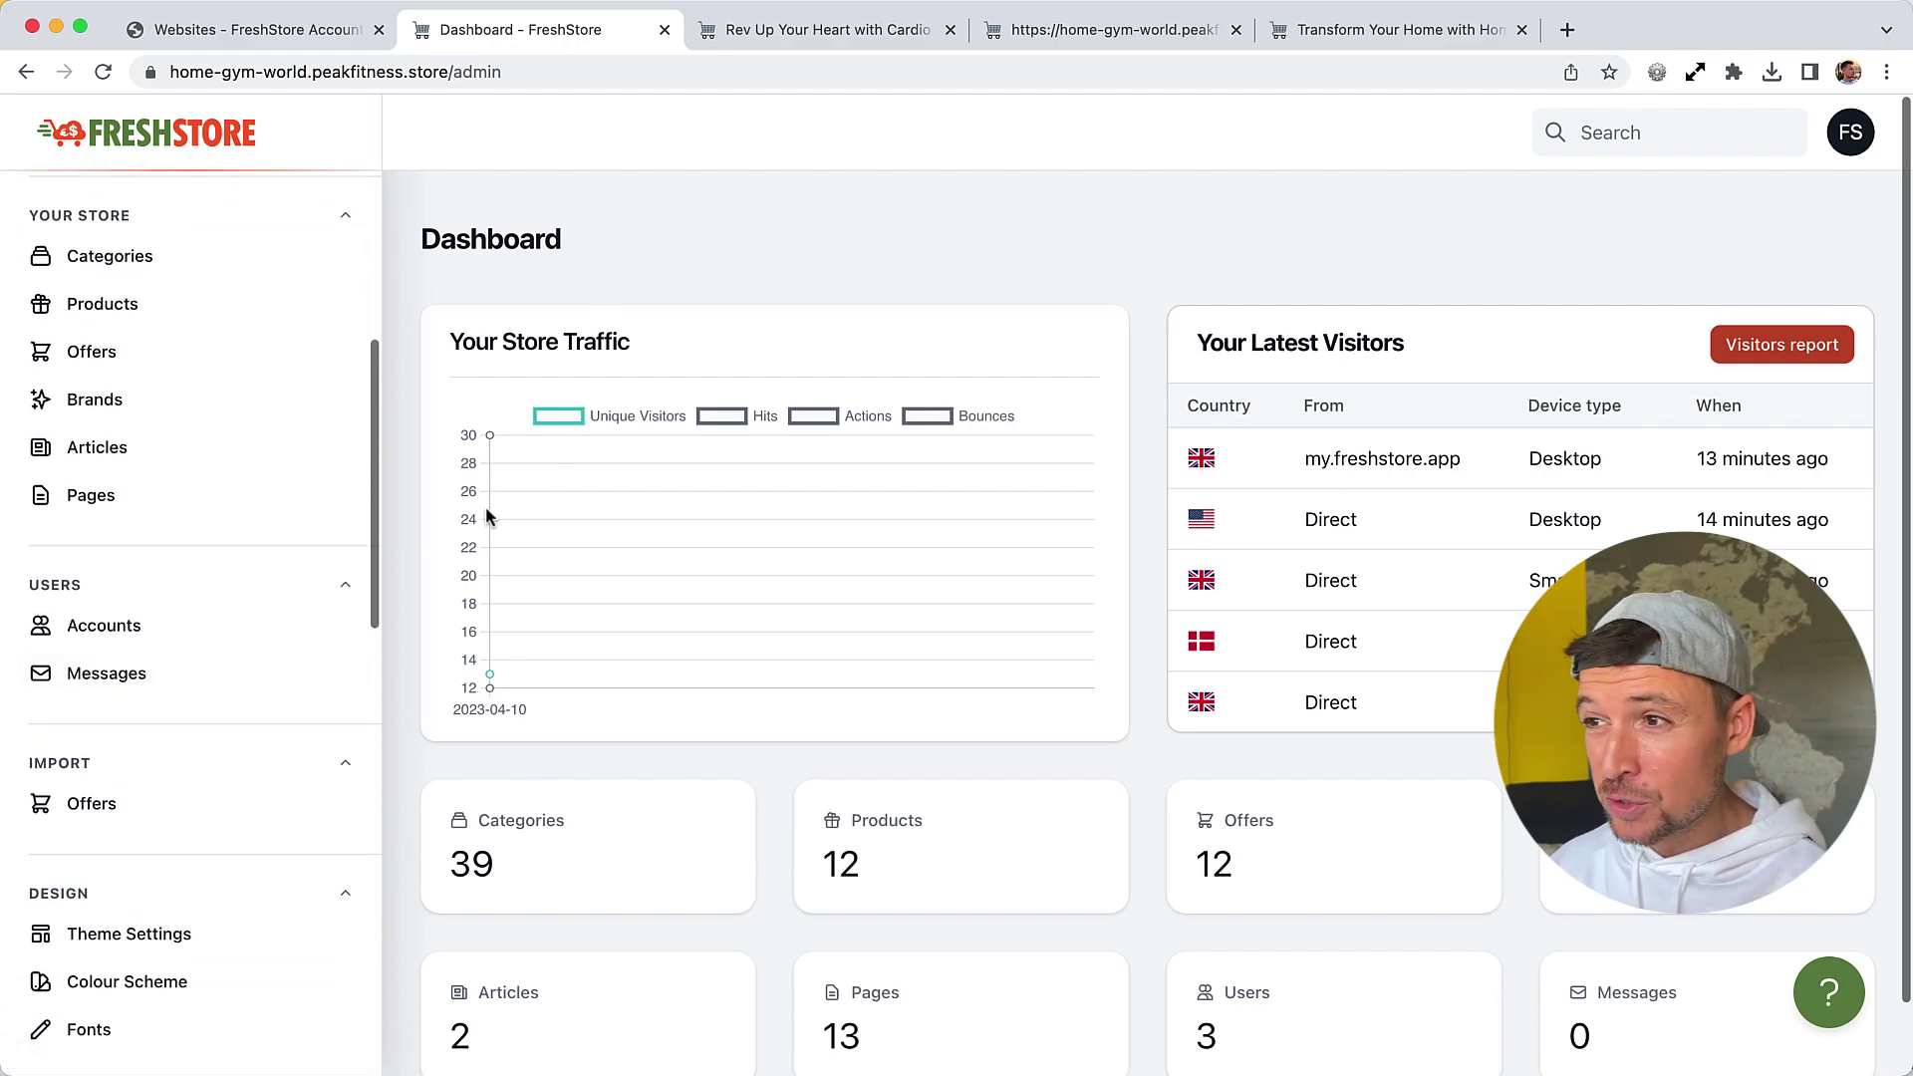
pyautogui.scroll(-6, 163, 523)
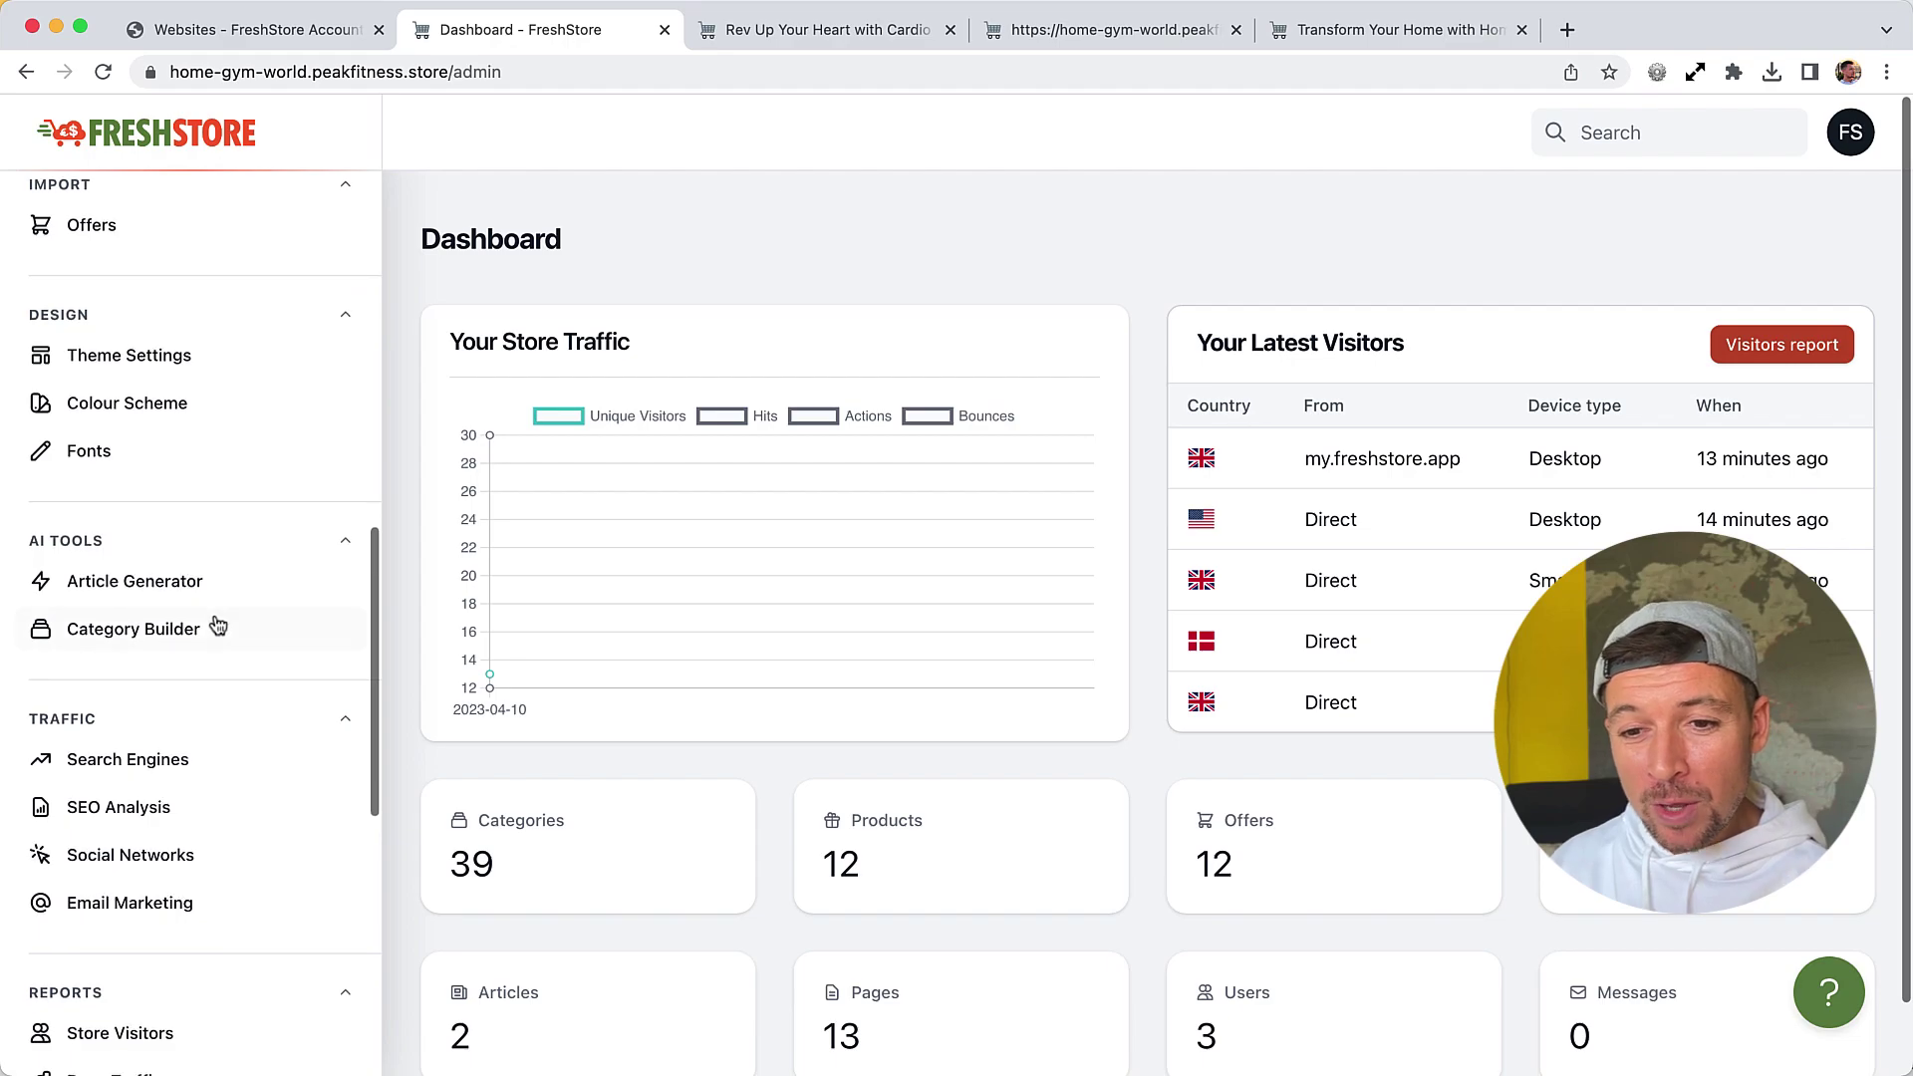
pyautogui.scroll(-7, 214, 623)
pyautogui.scroll(5, 215, 626)
pyautogui.scroll(4, 215, 626)
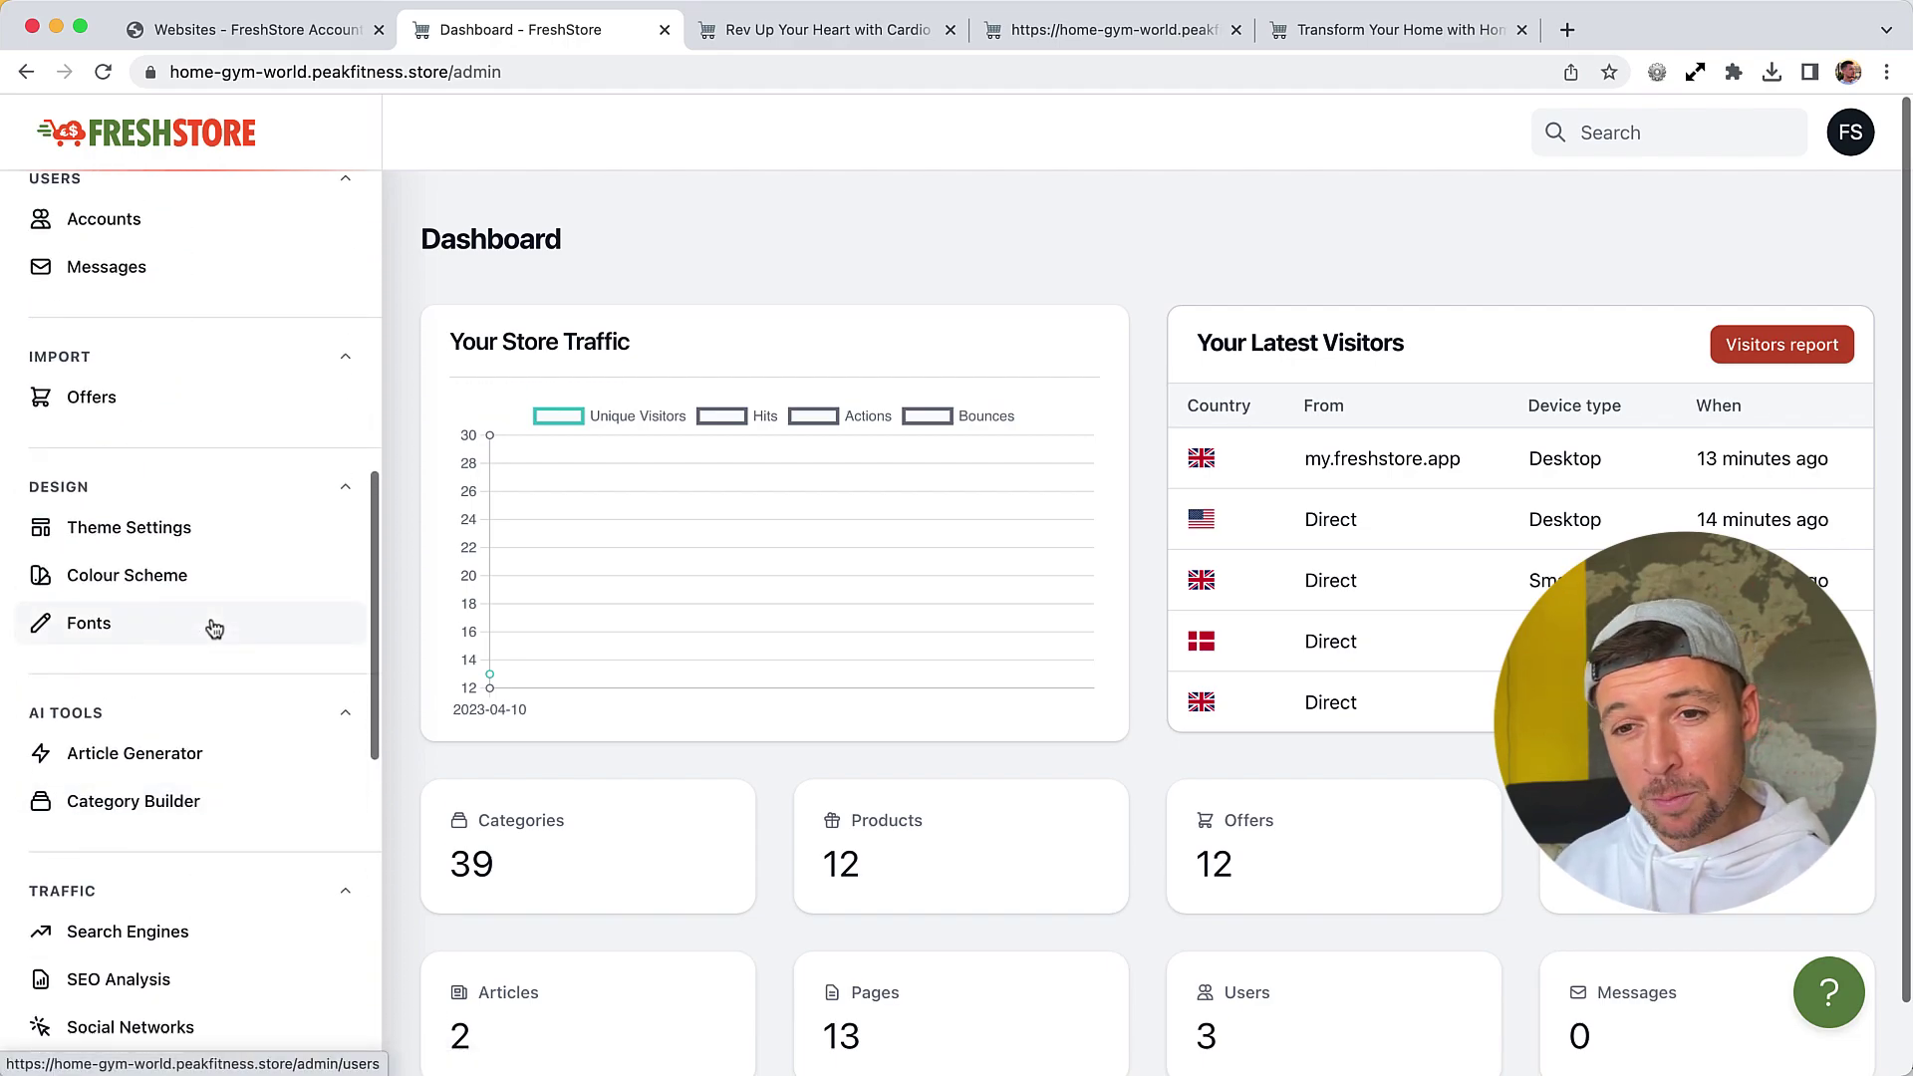
# Search Amazon's offers for "exercise bikes", with the Exercise Bikes category as the import destination
pyautogui.click(165, 403)
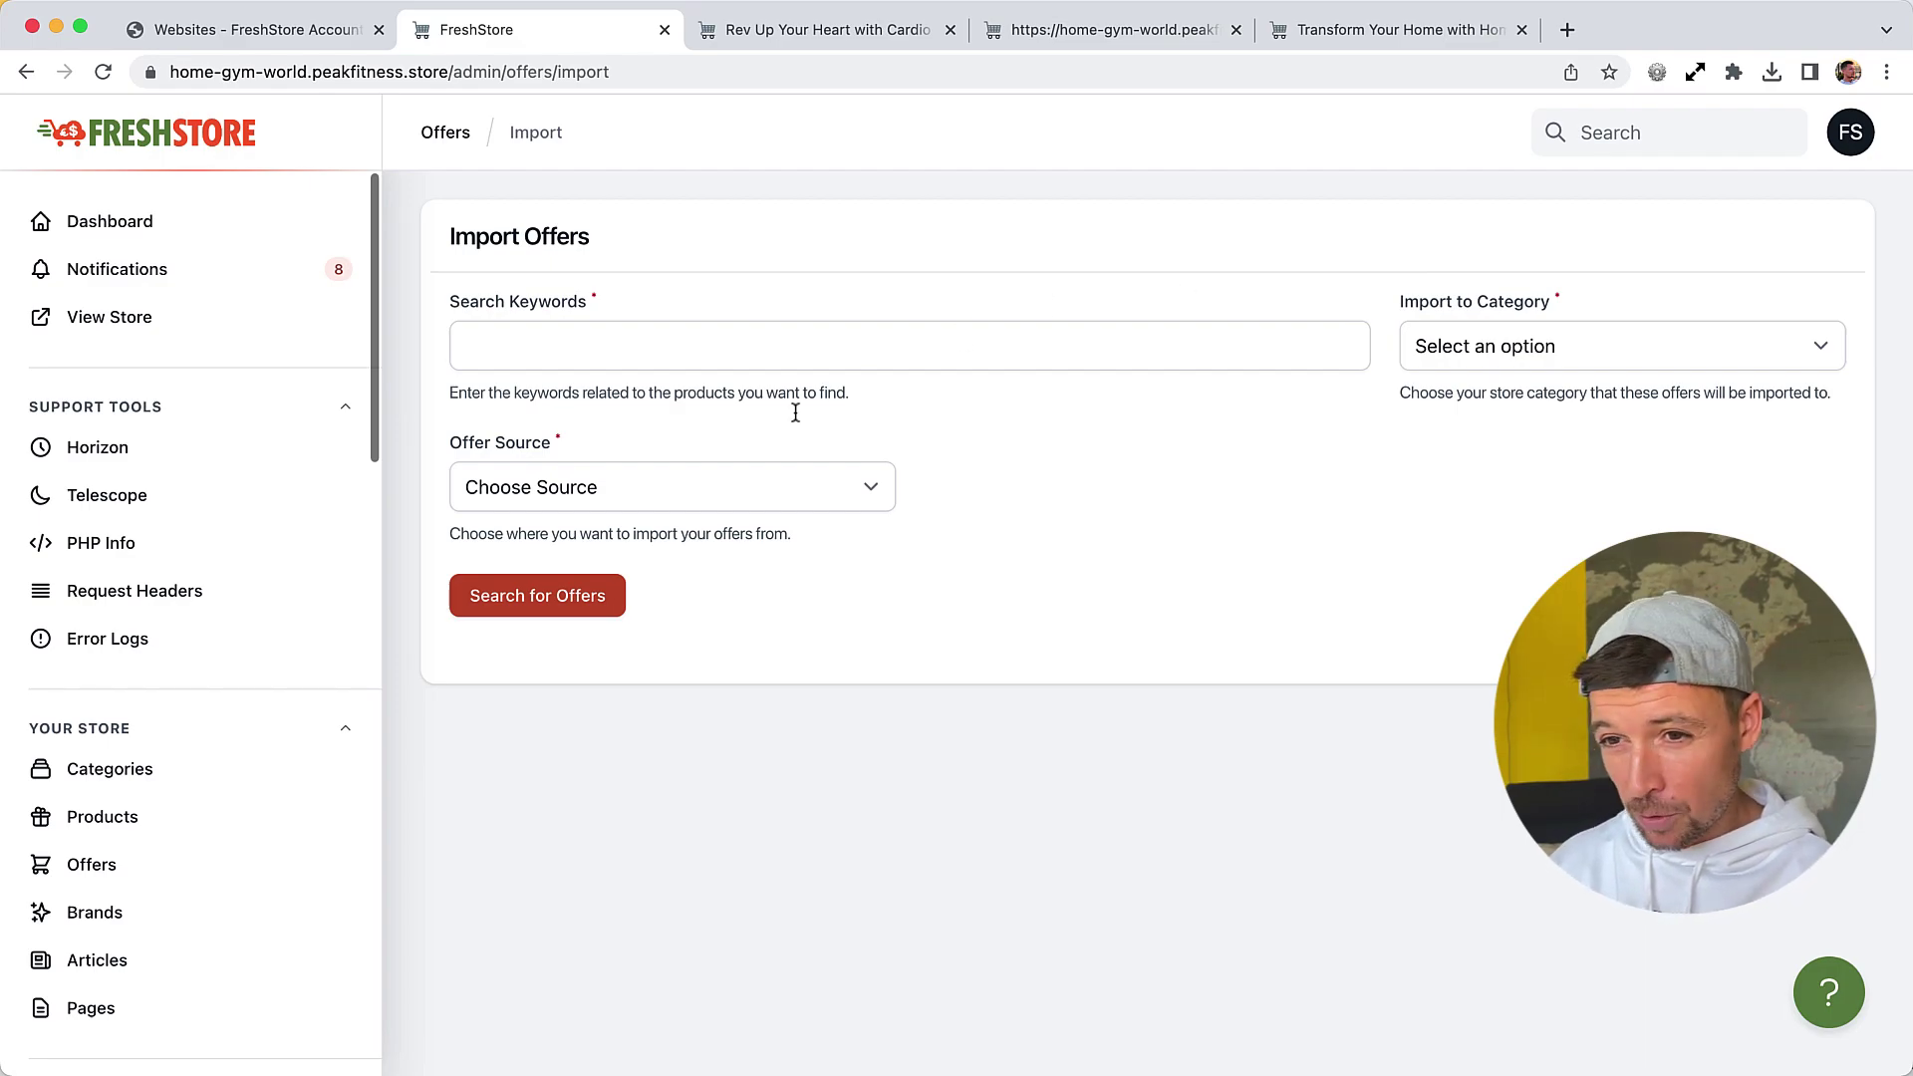
pyautogui.click(1463, 343)
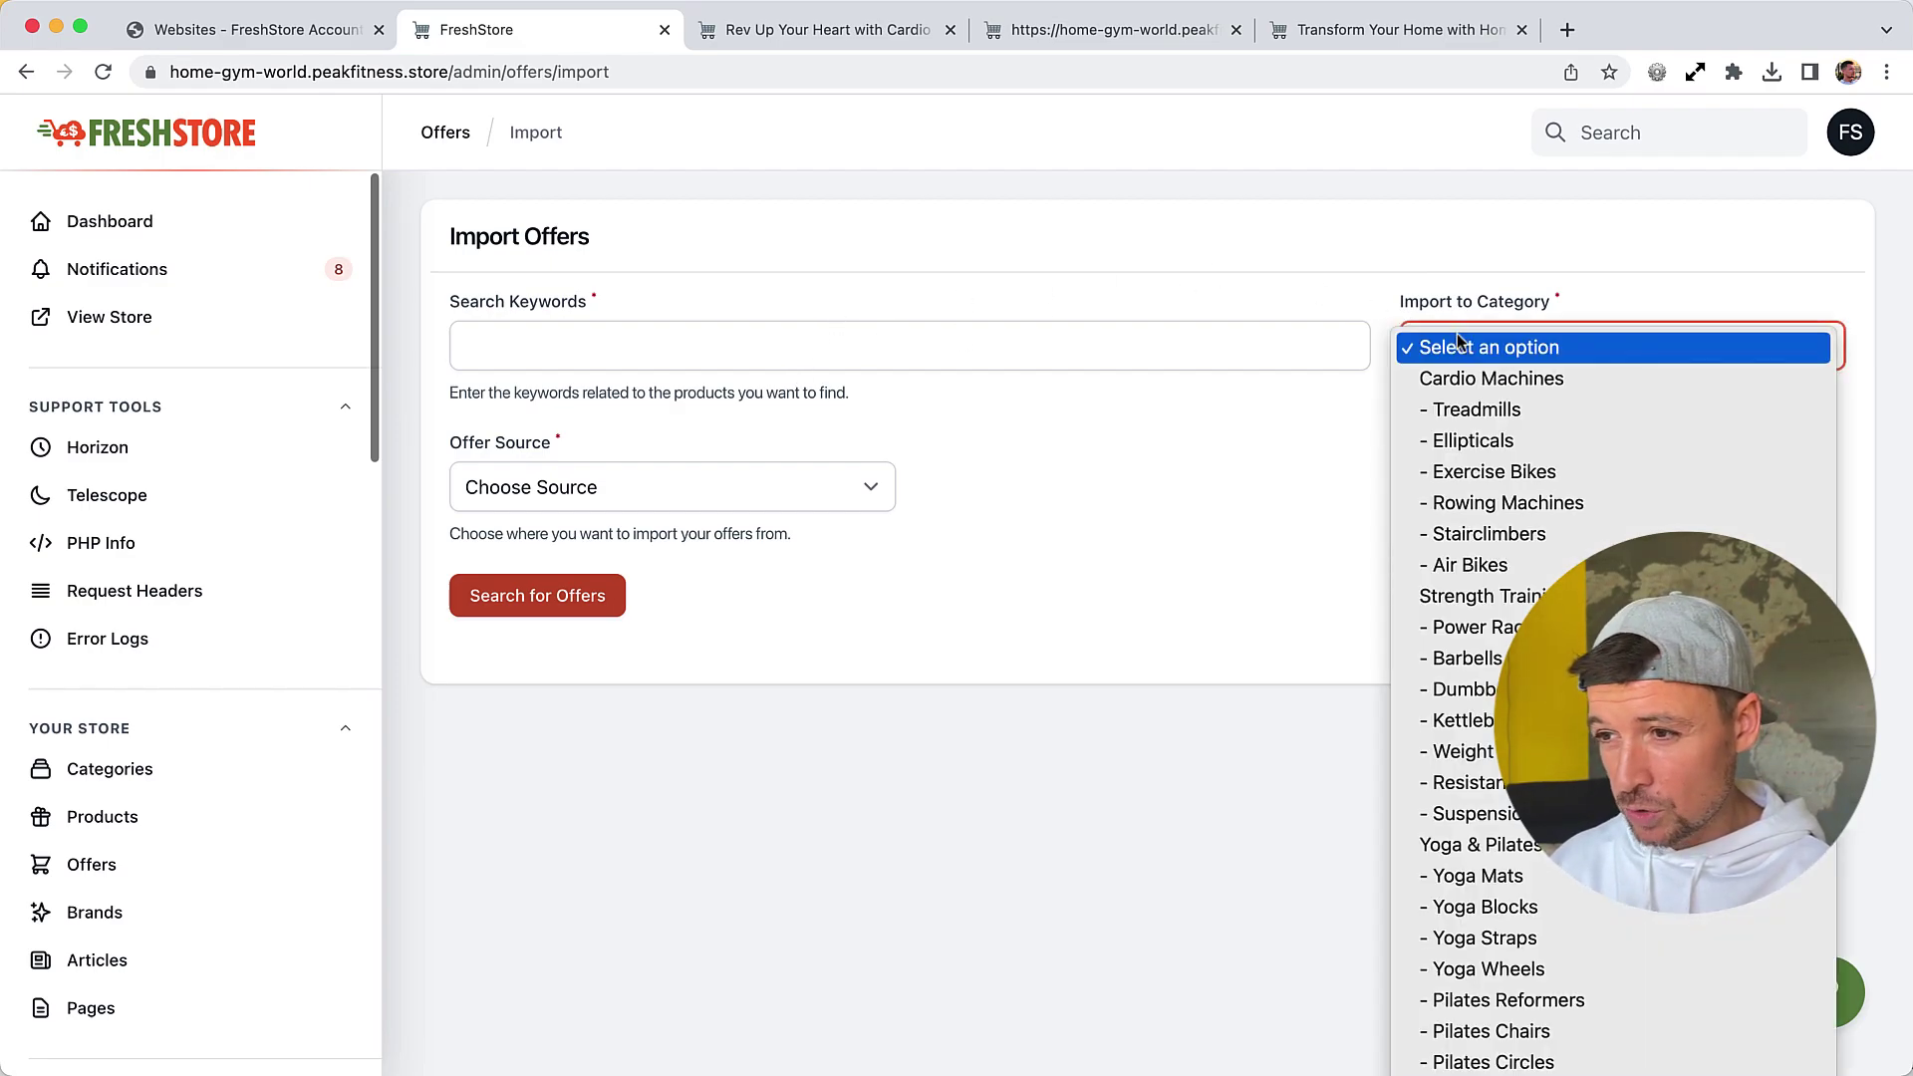
pyautogui.click(1474, 478)
pyautogui.click(1004, 356)
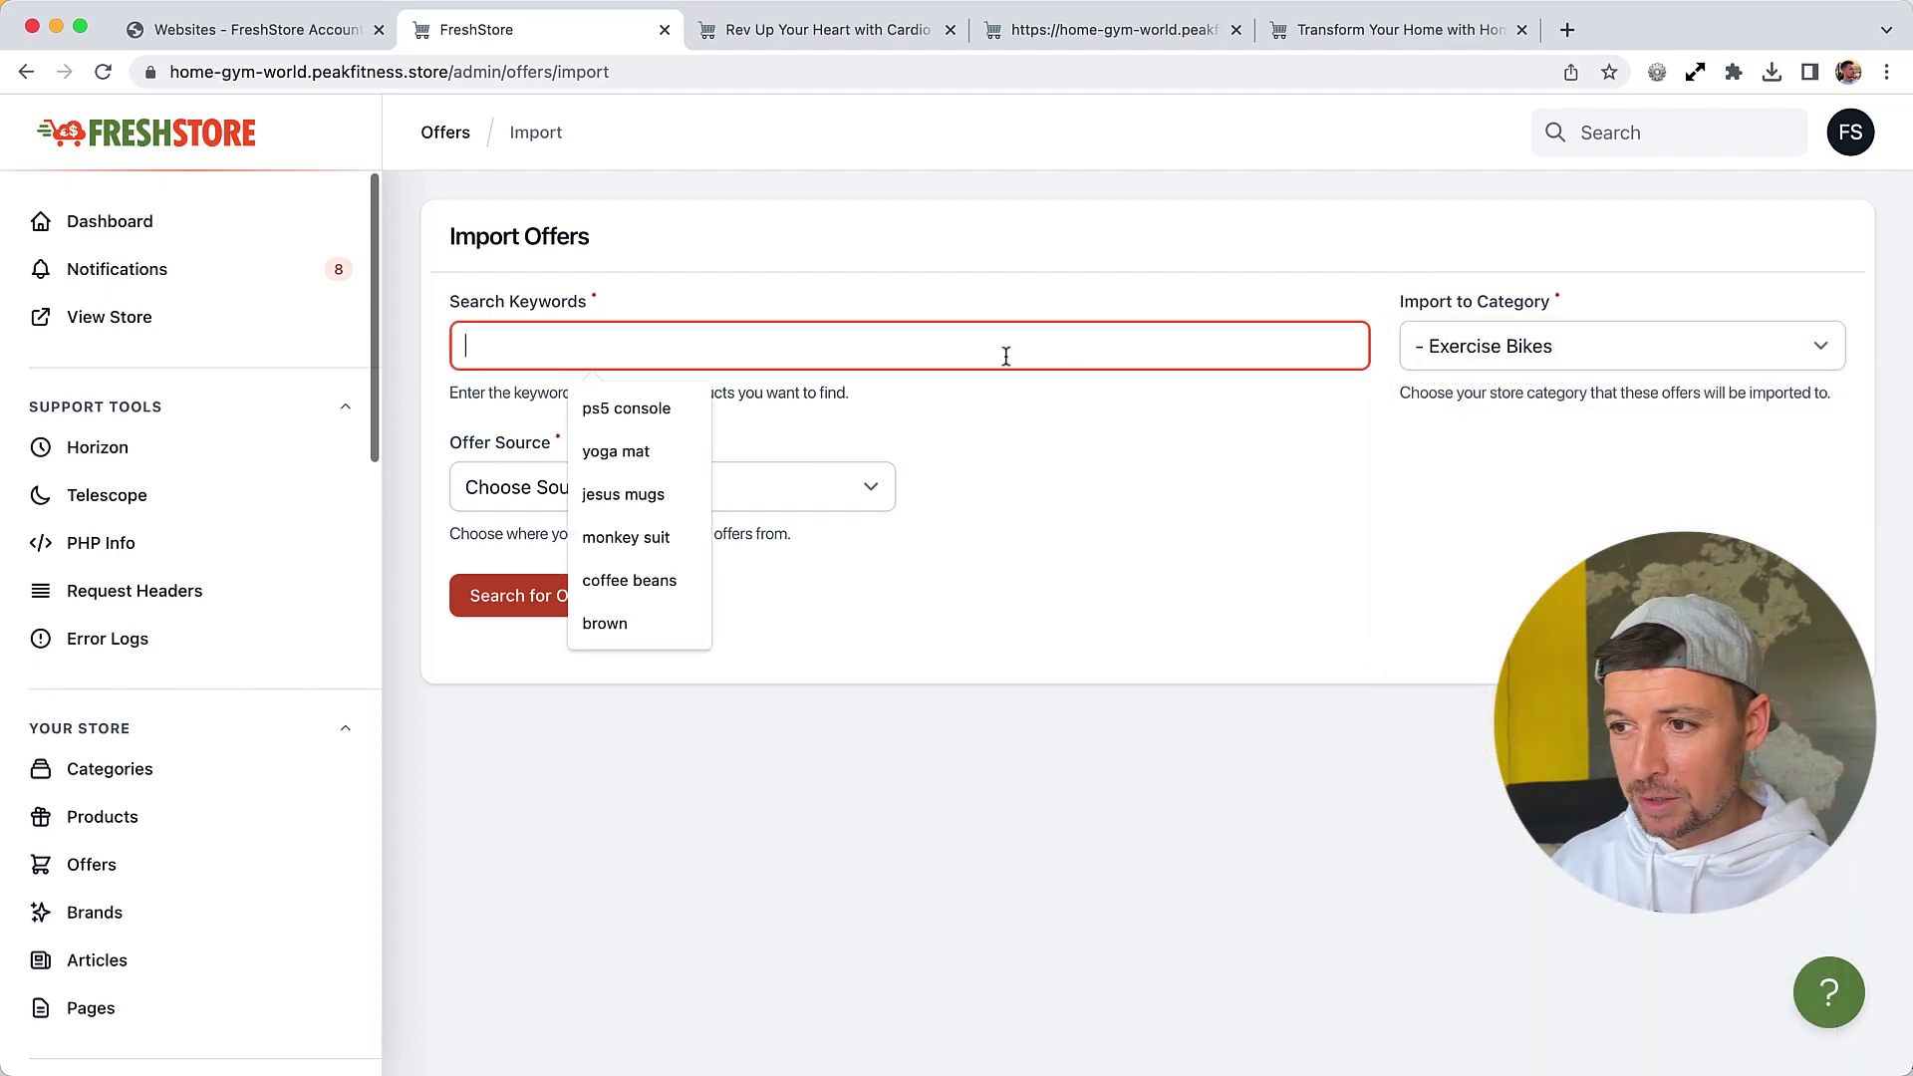
pyautogui.write('exercise bikes')
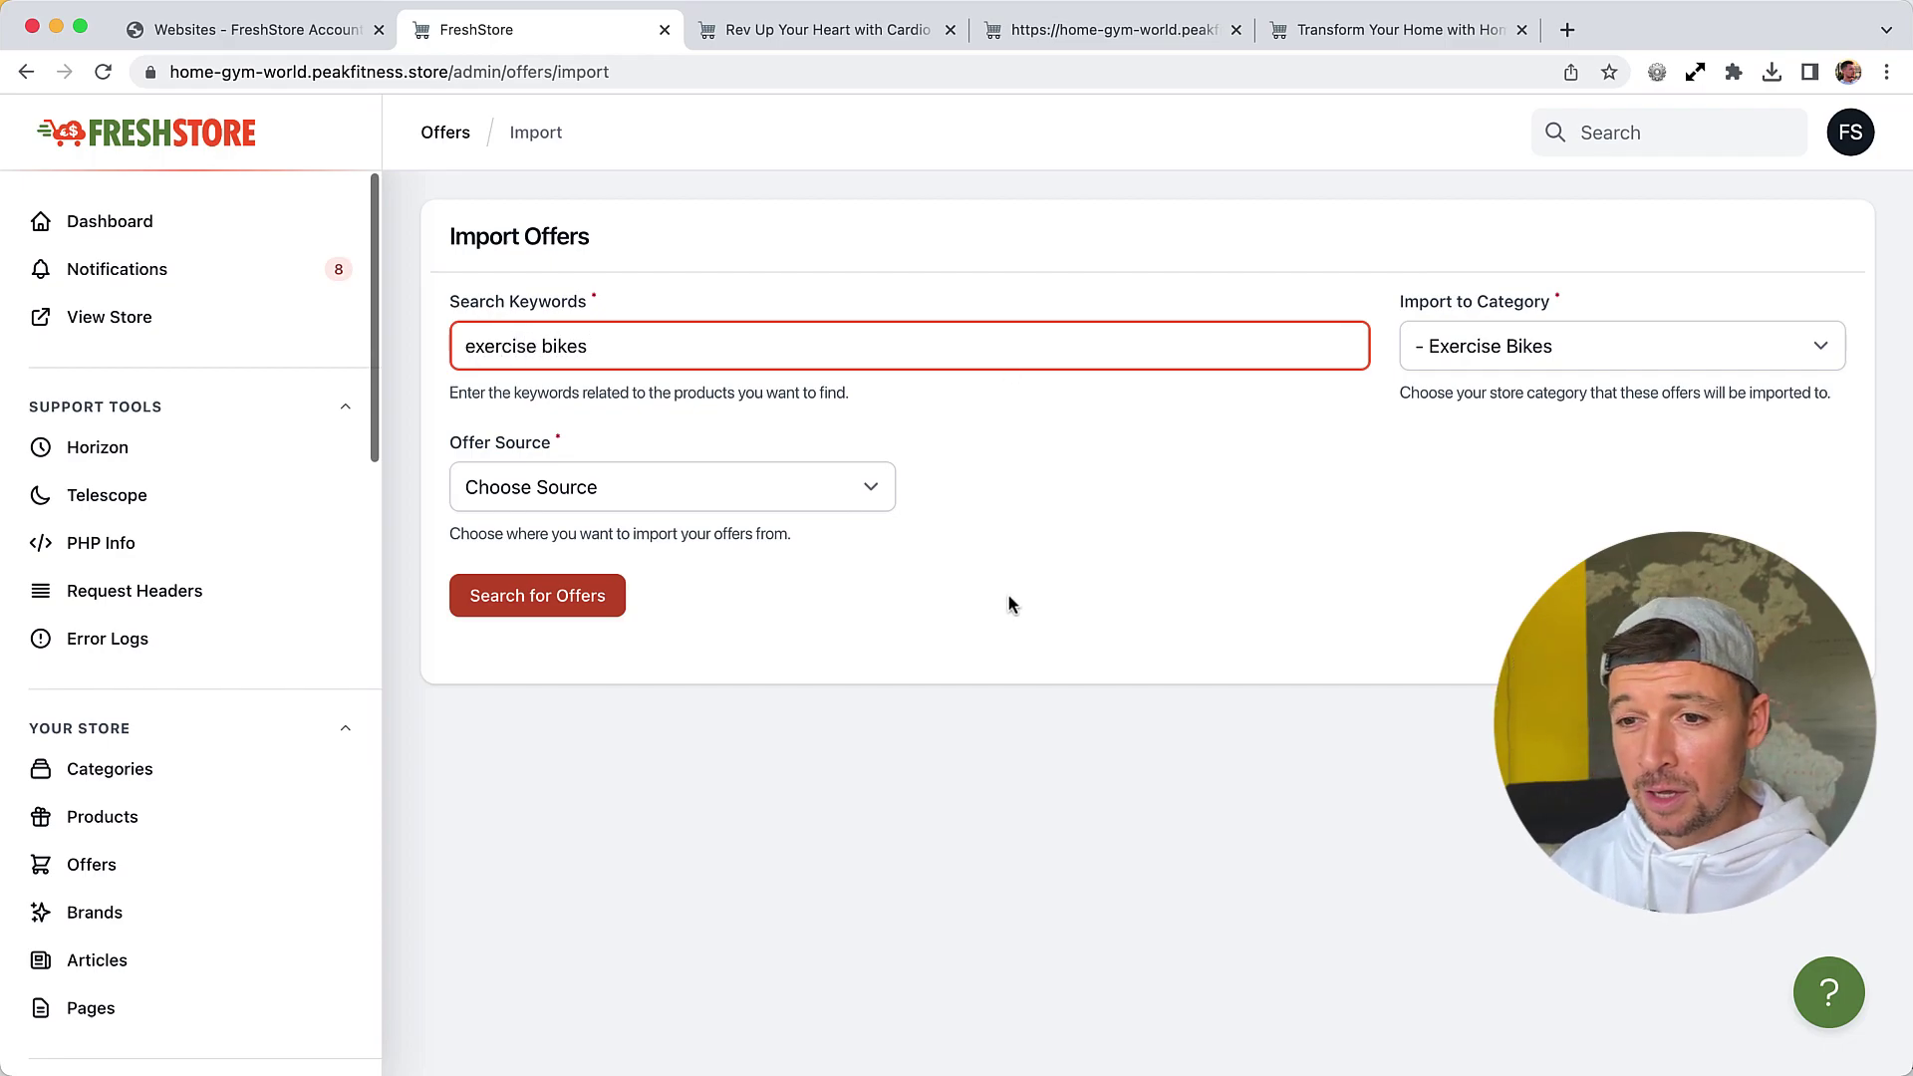
pyautogui.click(760, 503)
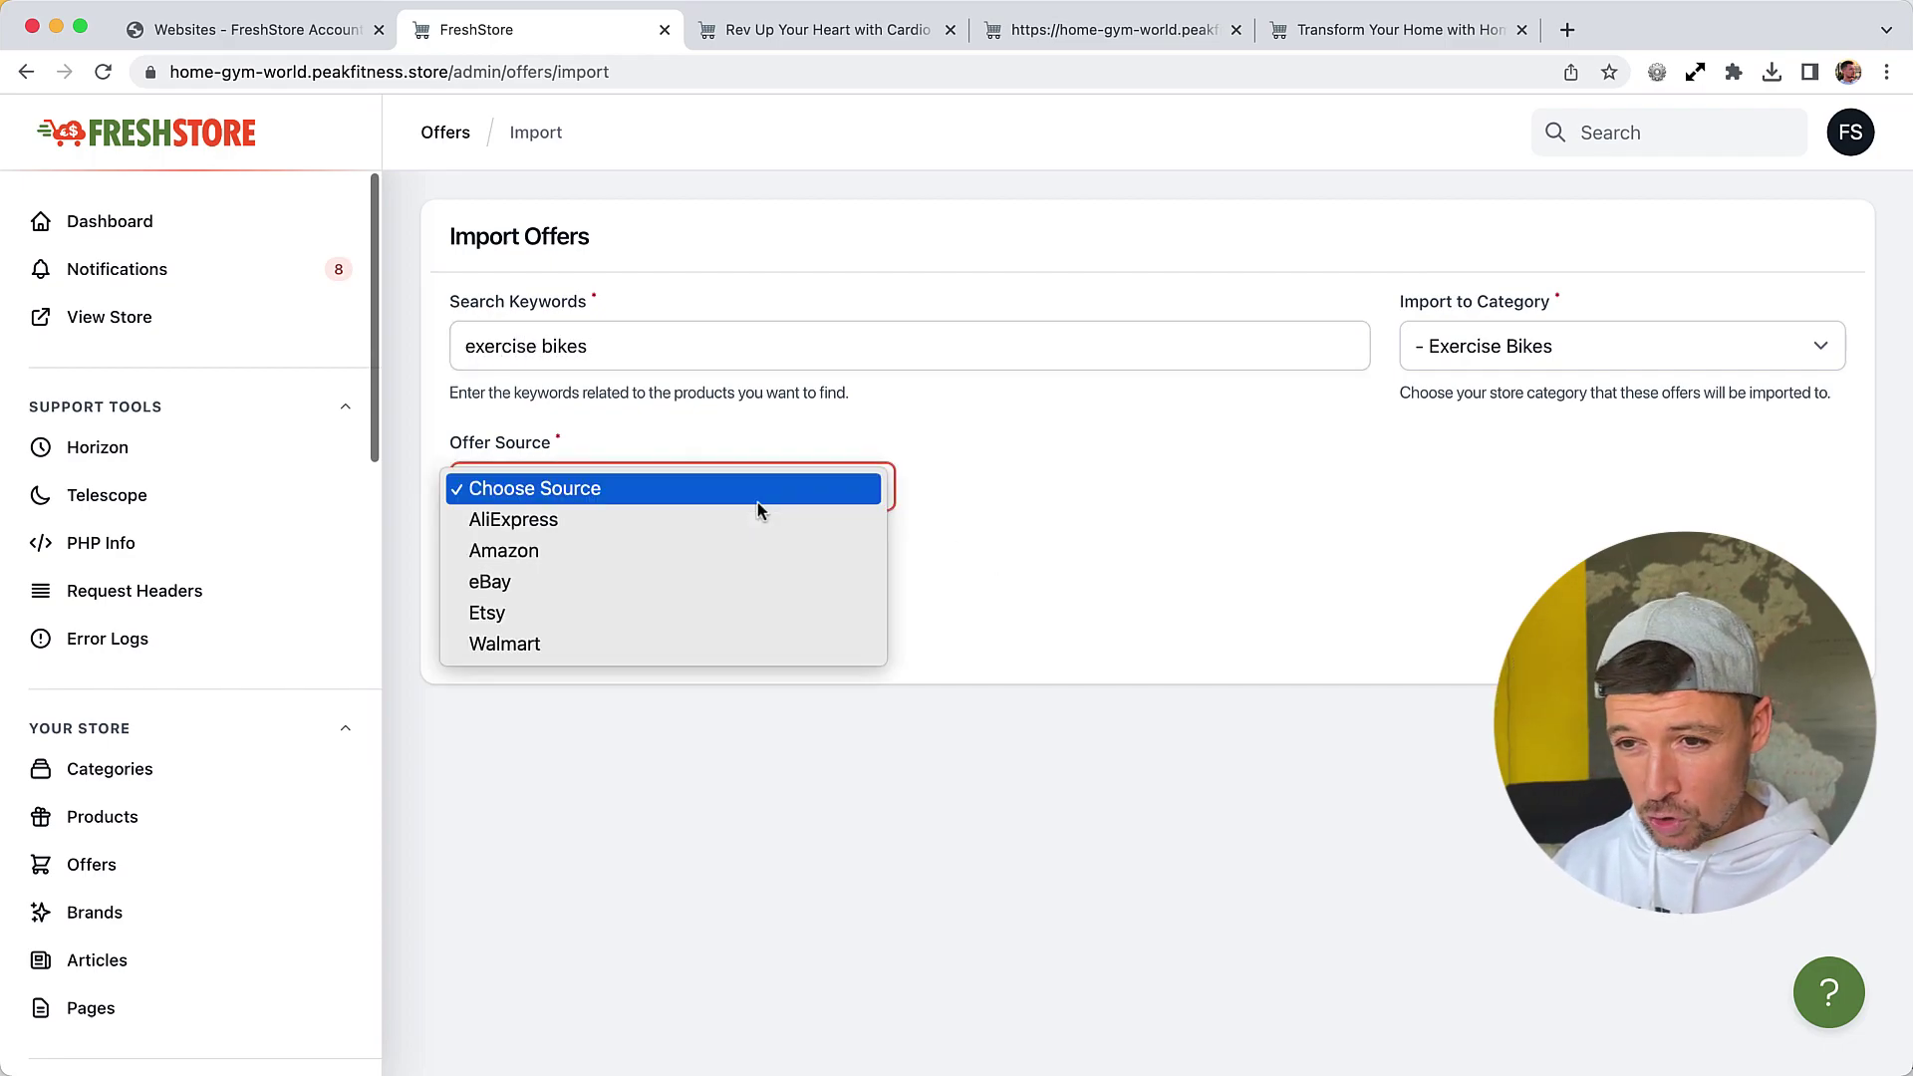
pyautogui.click(637, 552)
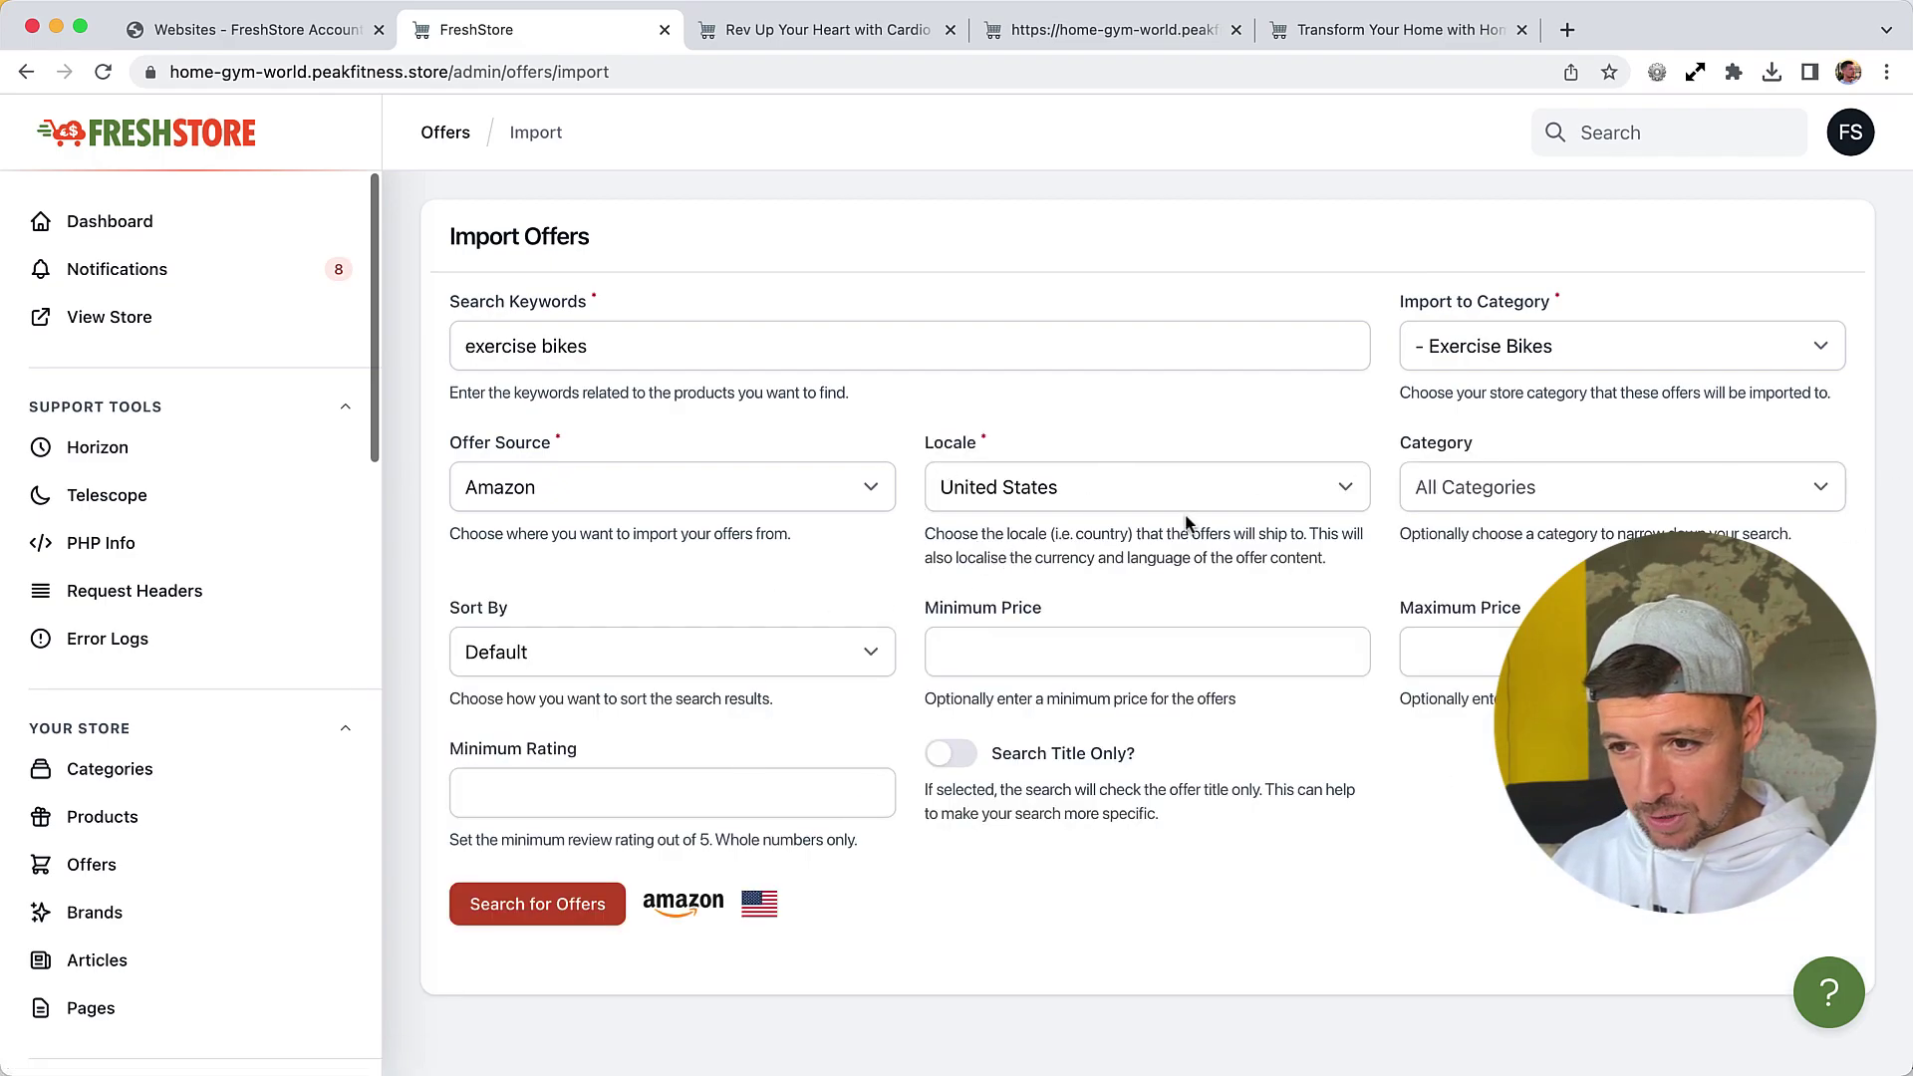
pyautogui.click(538, 917)
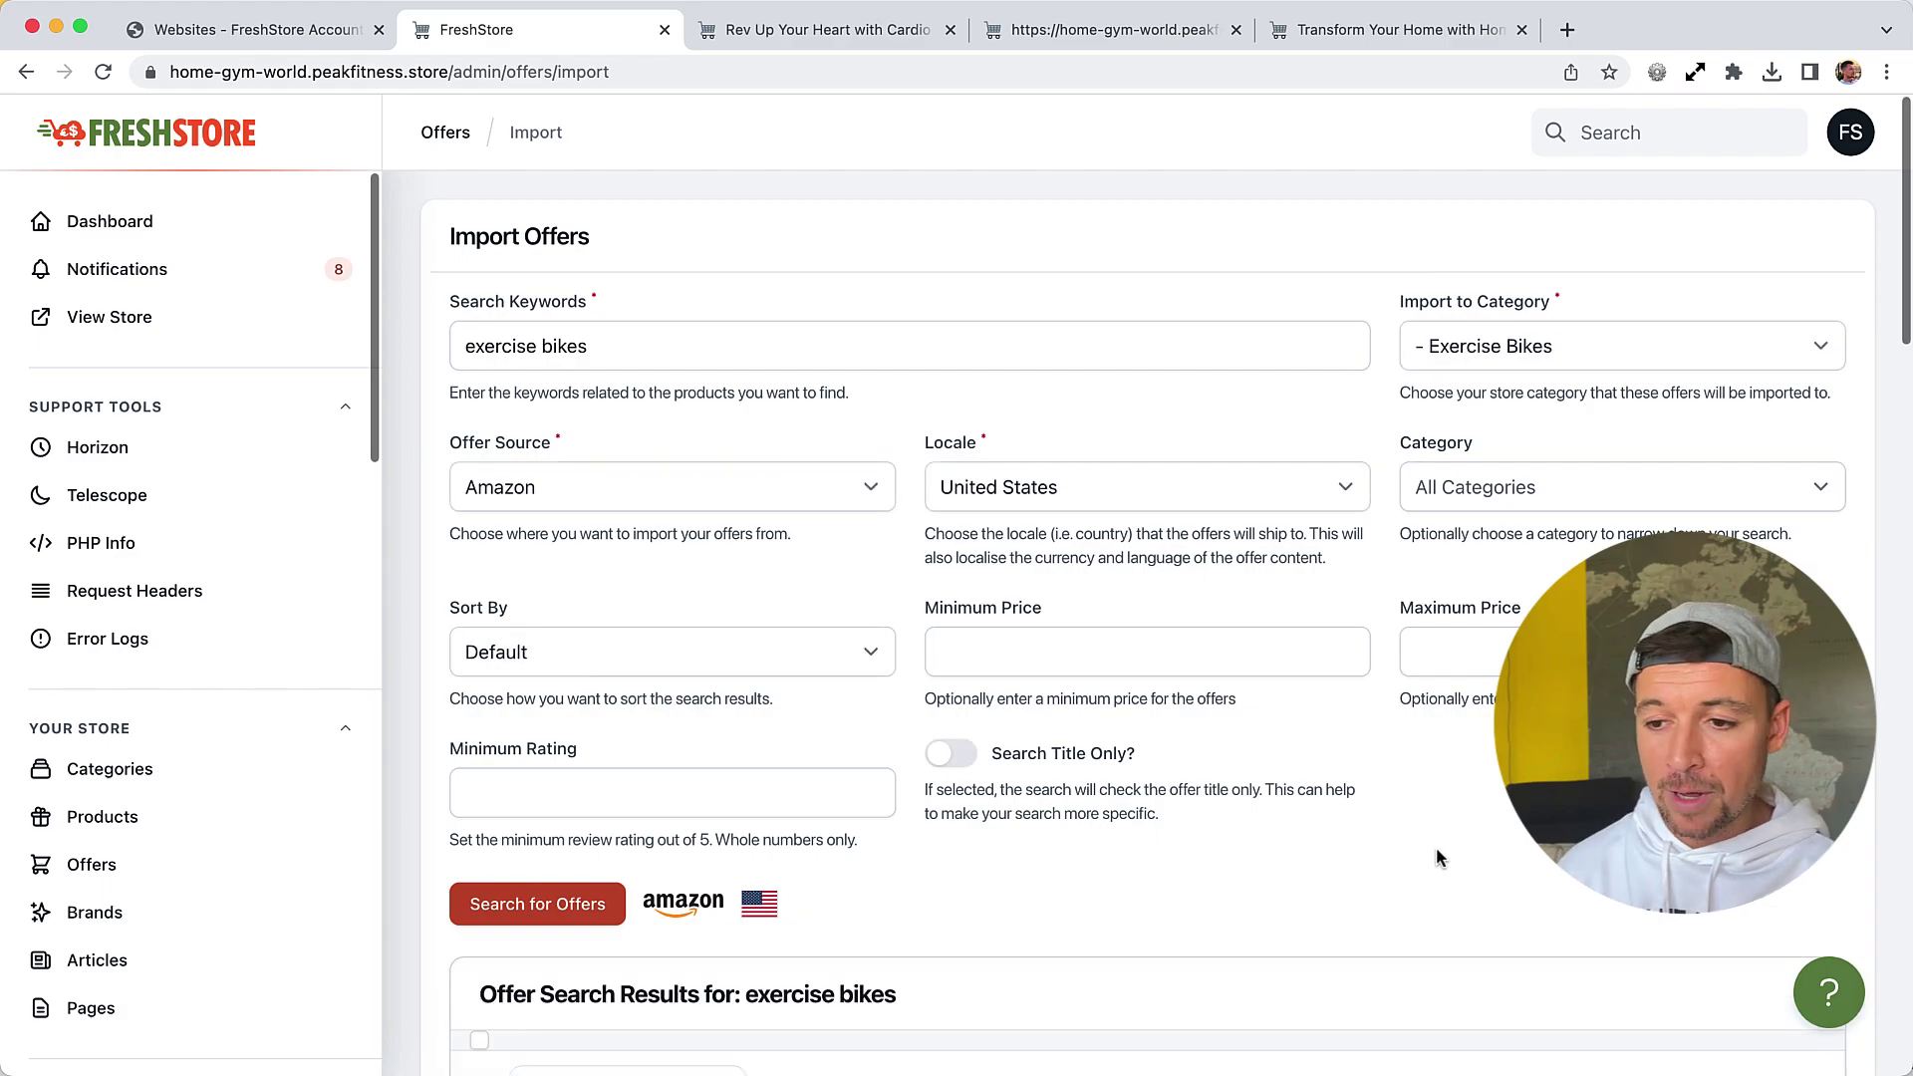
# Look through the exercise bike offers and create a product from the XTERRA Fitness FB150 Folding Exercise Bike
pyautogui.scroll(-15, 1437, 858)
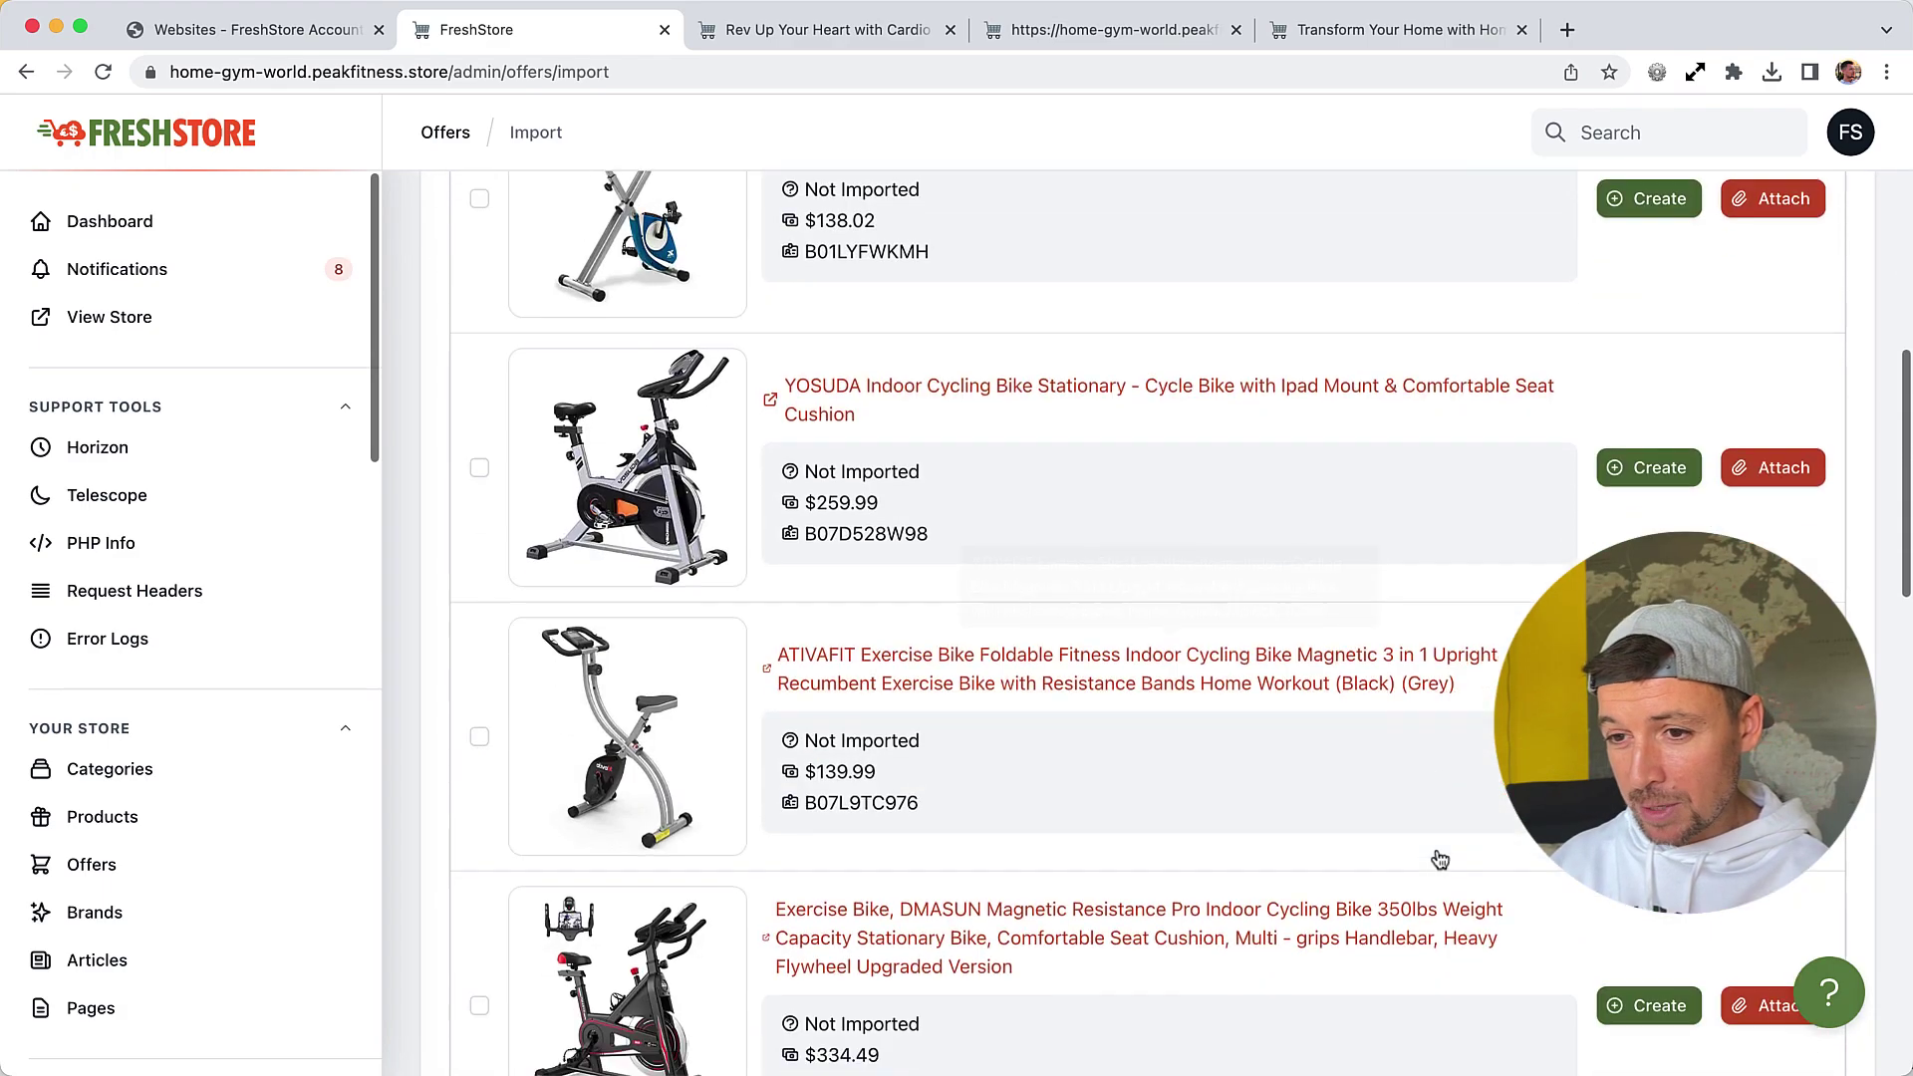
pyautogui.scroll(10, 1373, 679)
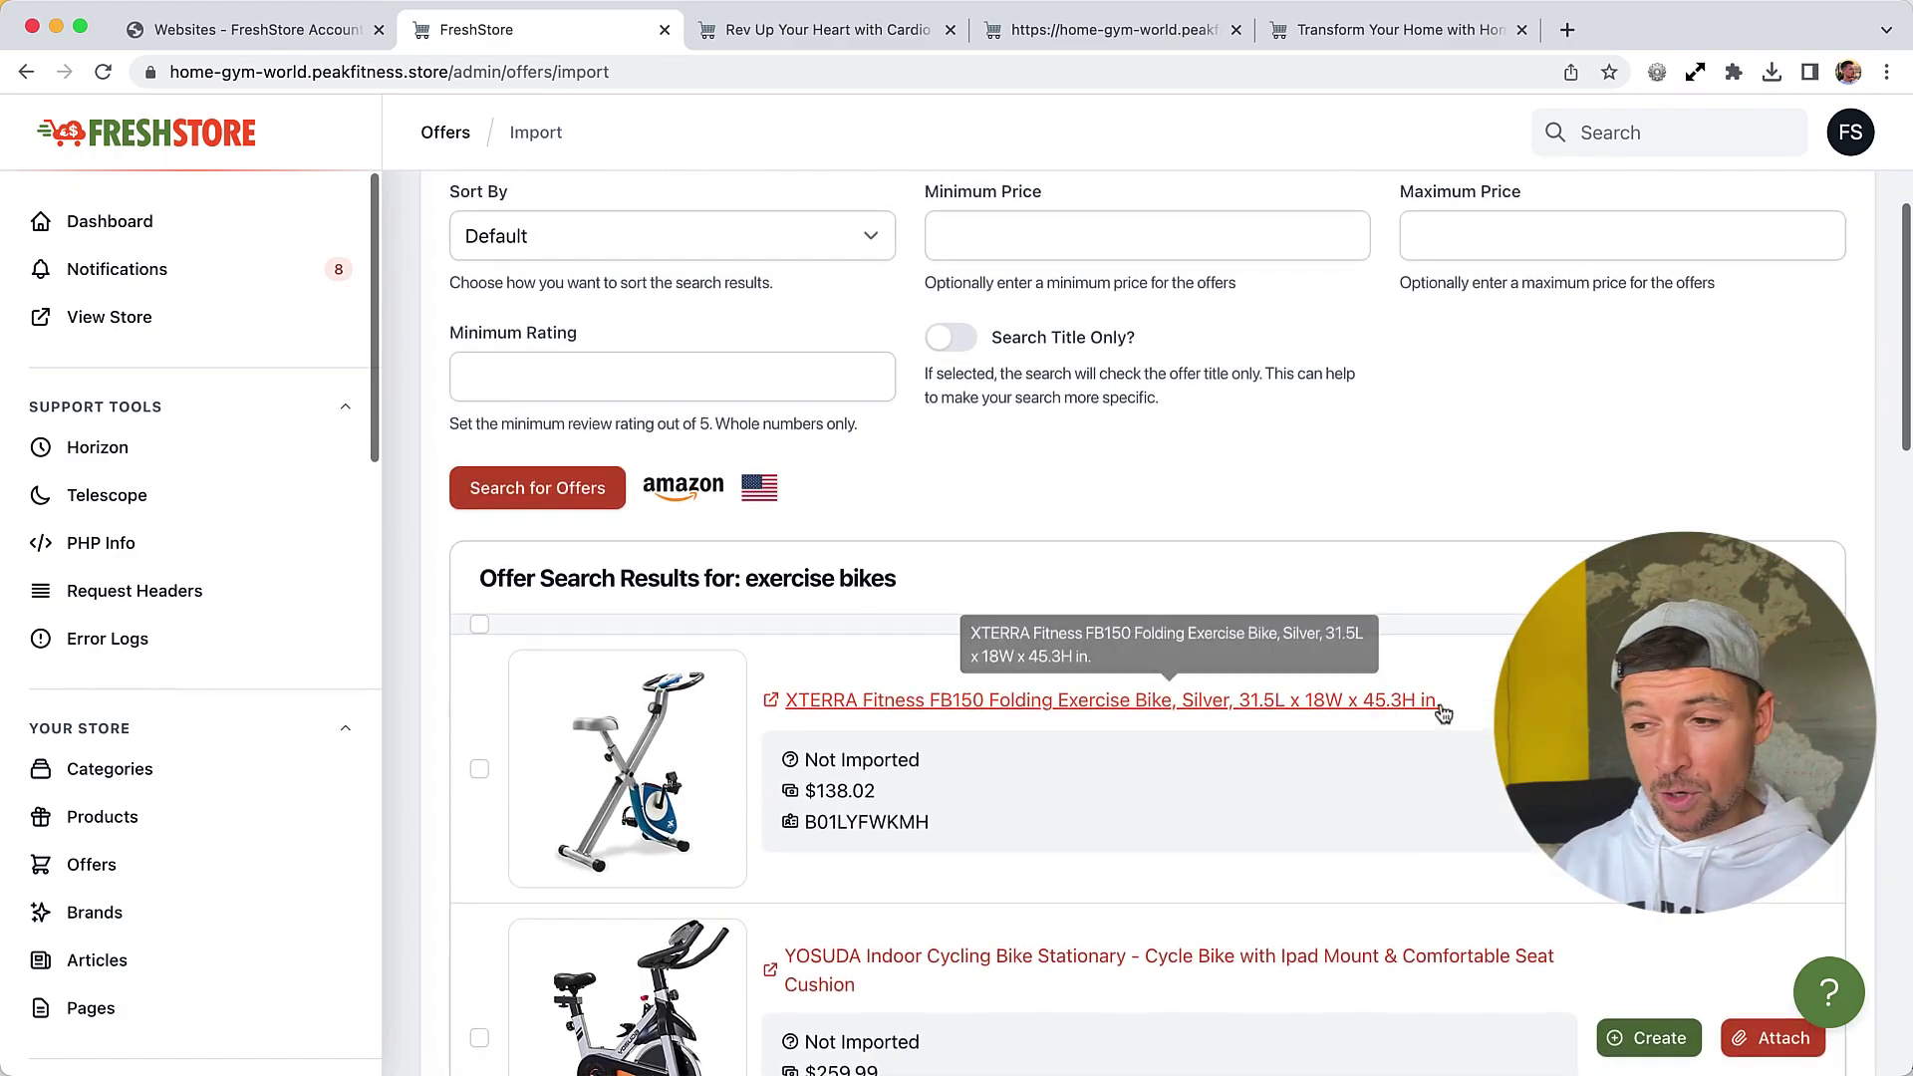
pyautogui.scroll(-1, 1649, 622)
pyautogui.click(1649, 620)
pyautogui.scroll(-4, 1646, 597)
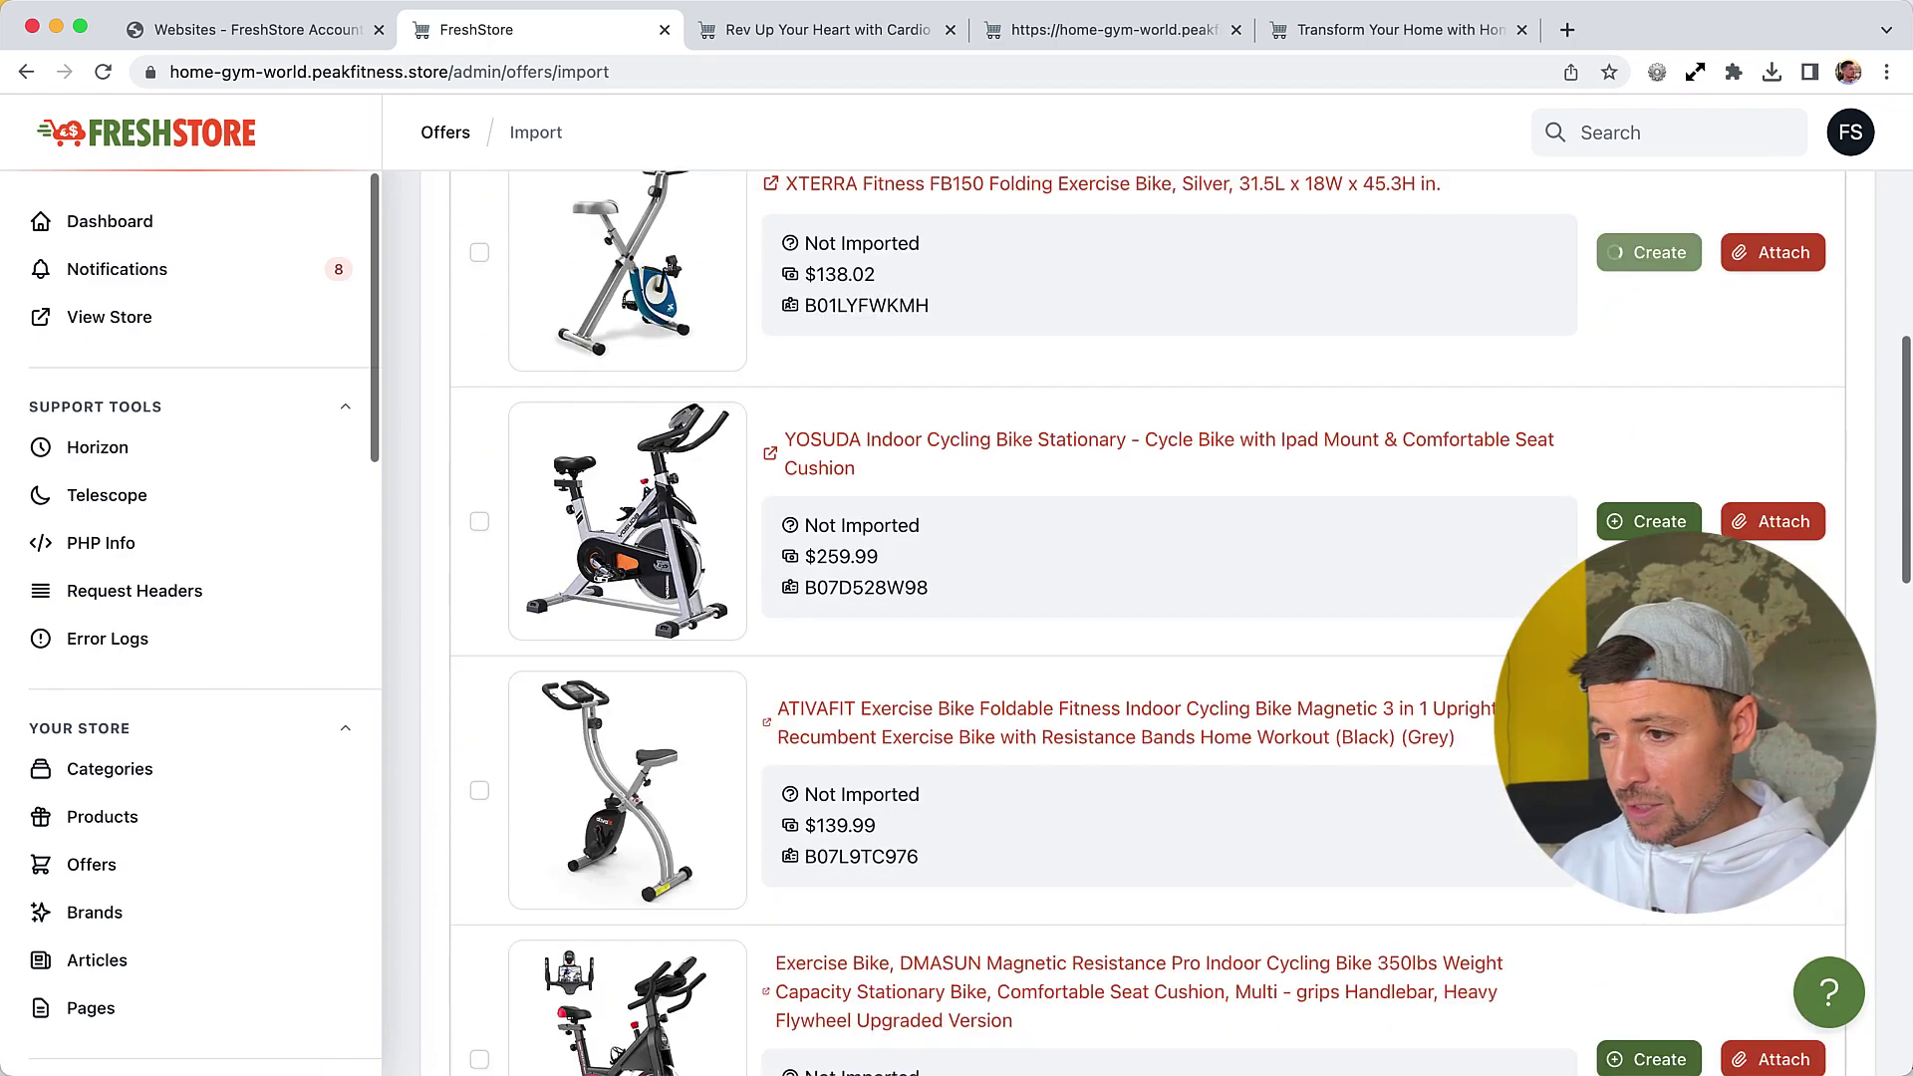
# Create products from the YOSUDA Indoor Cycling Bike and ATIVAFIT Exercise Bike Foldable offers
pyautogui.click(1644, 522)
pyautogui.scroll(-4, 1644, 522)
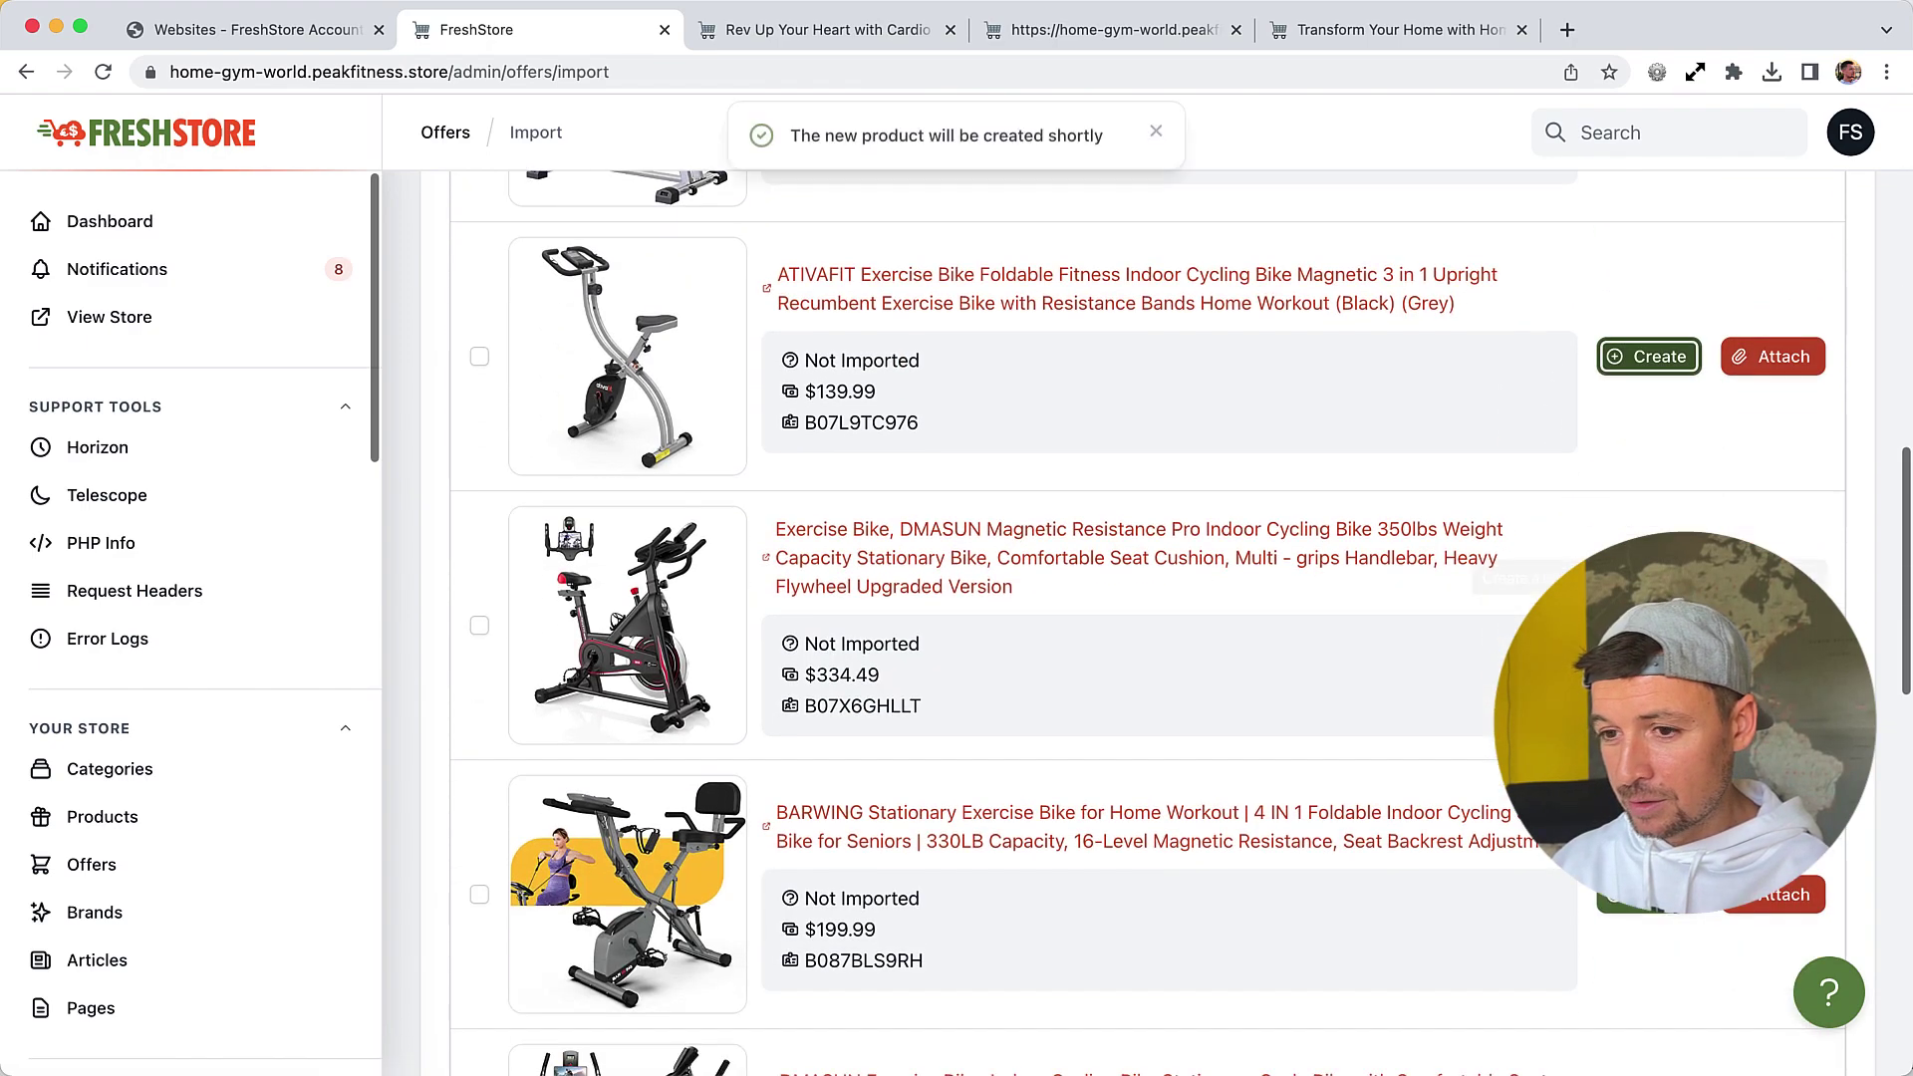
pyautogui.click(1649, 357)
pyautogui.scroll(-5, 1649, 894)
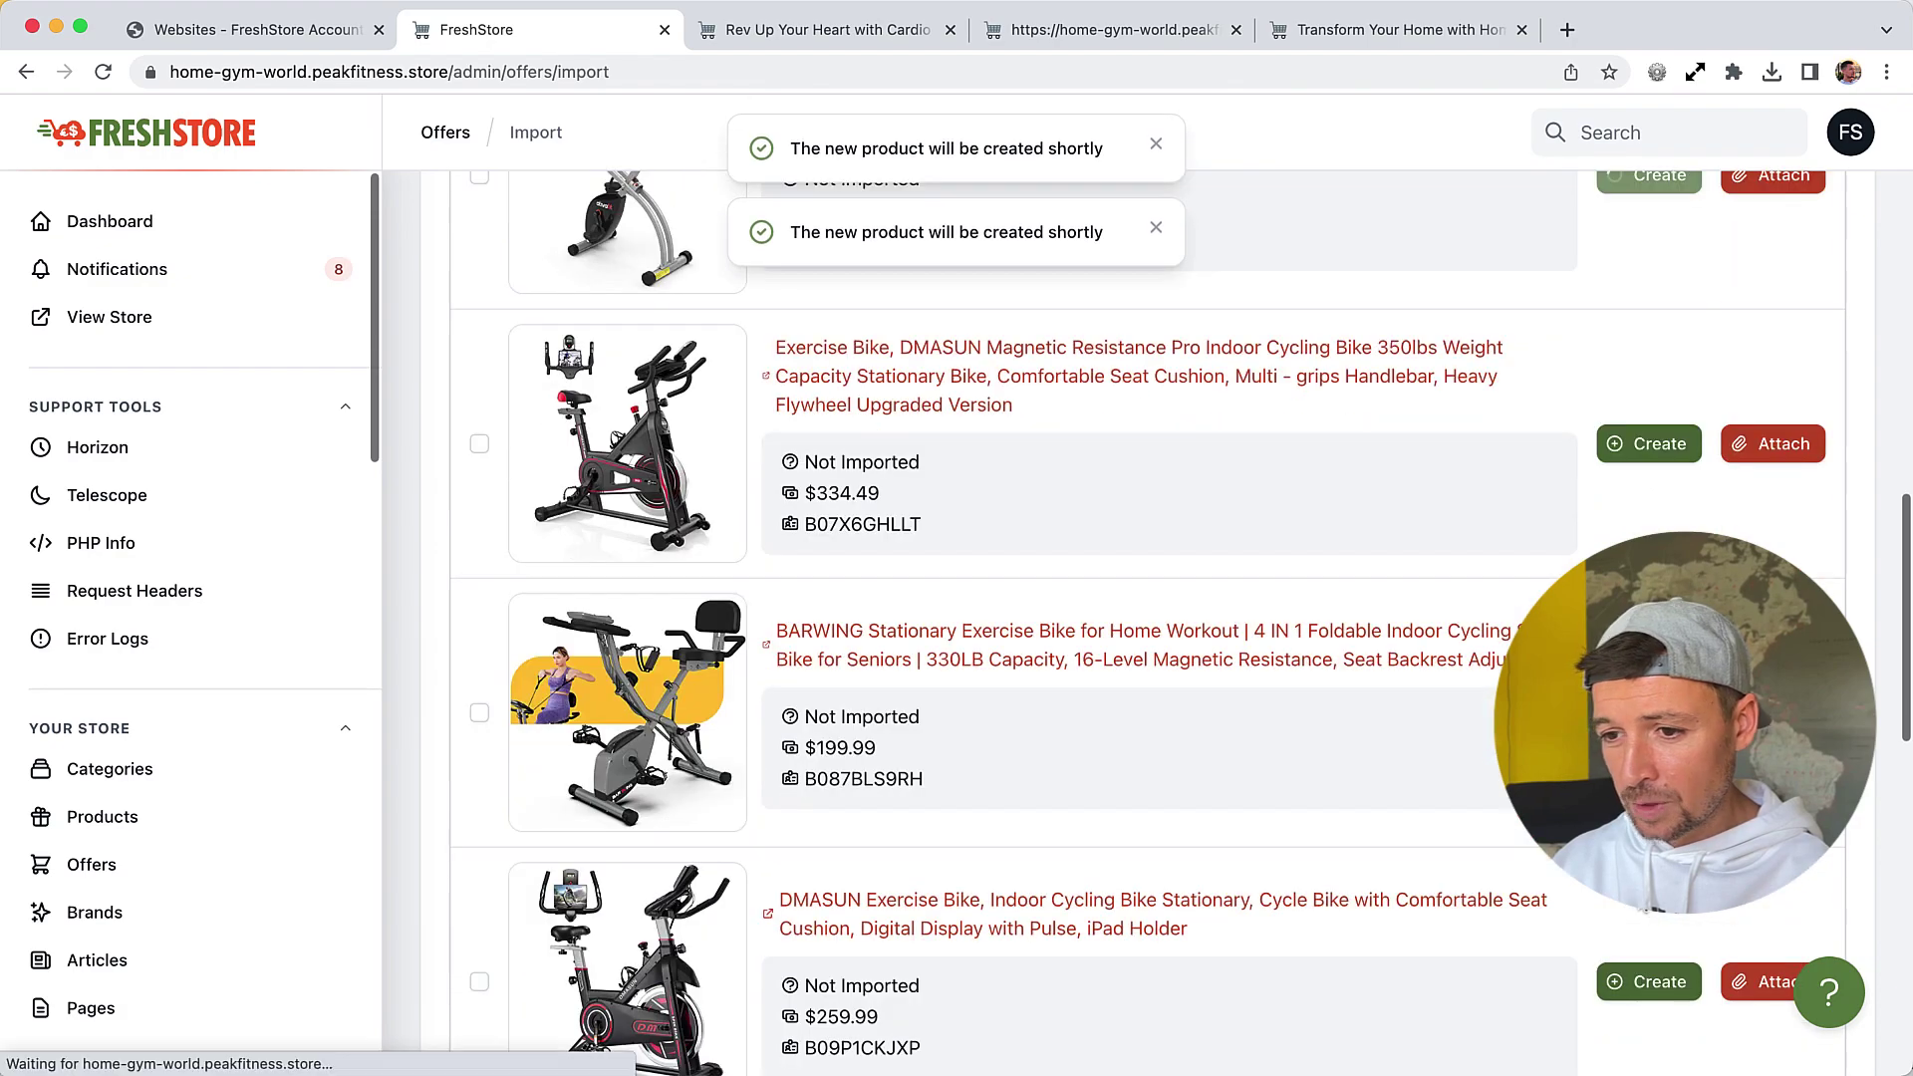
# Create products from further exercise bike offers in the results, including the CHAOKE Indoor Cycling Bike and the YOSUDA Folding Exercise Bike
pyautogui.click(1649, 420)
pyautogui.click(1649, 958)
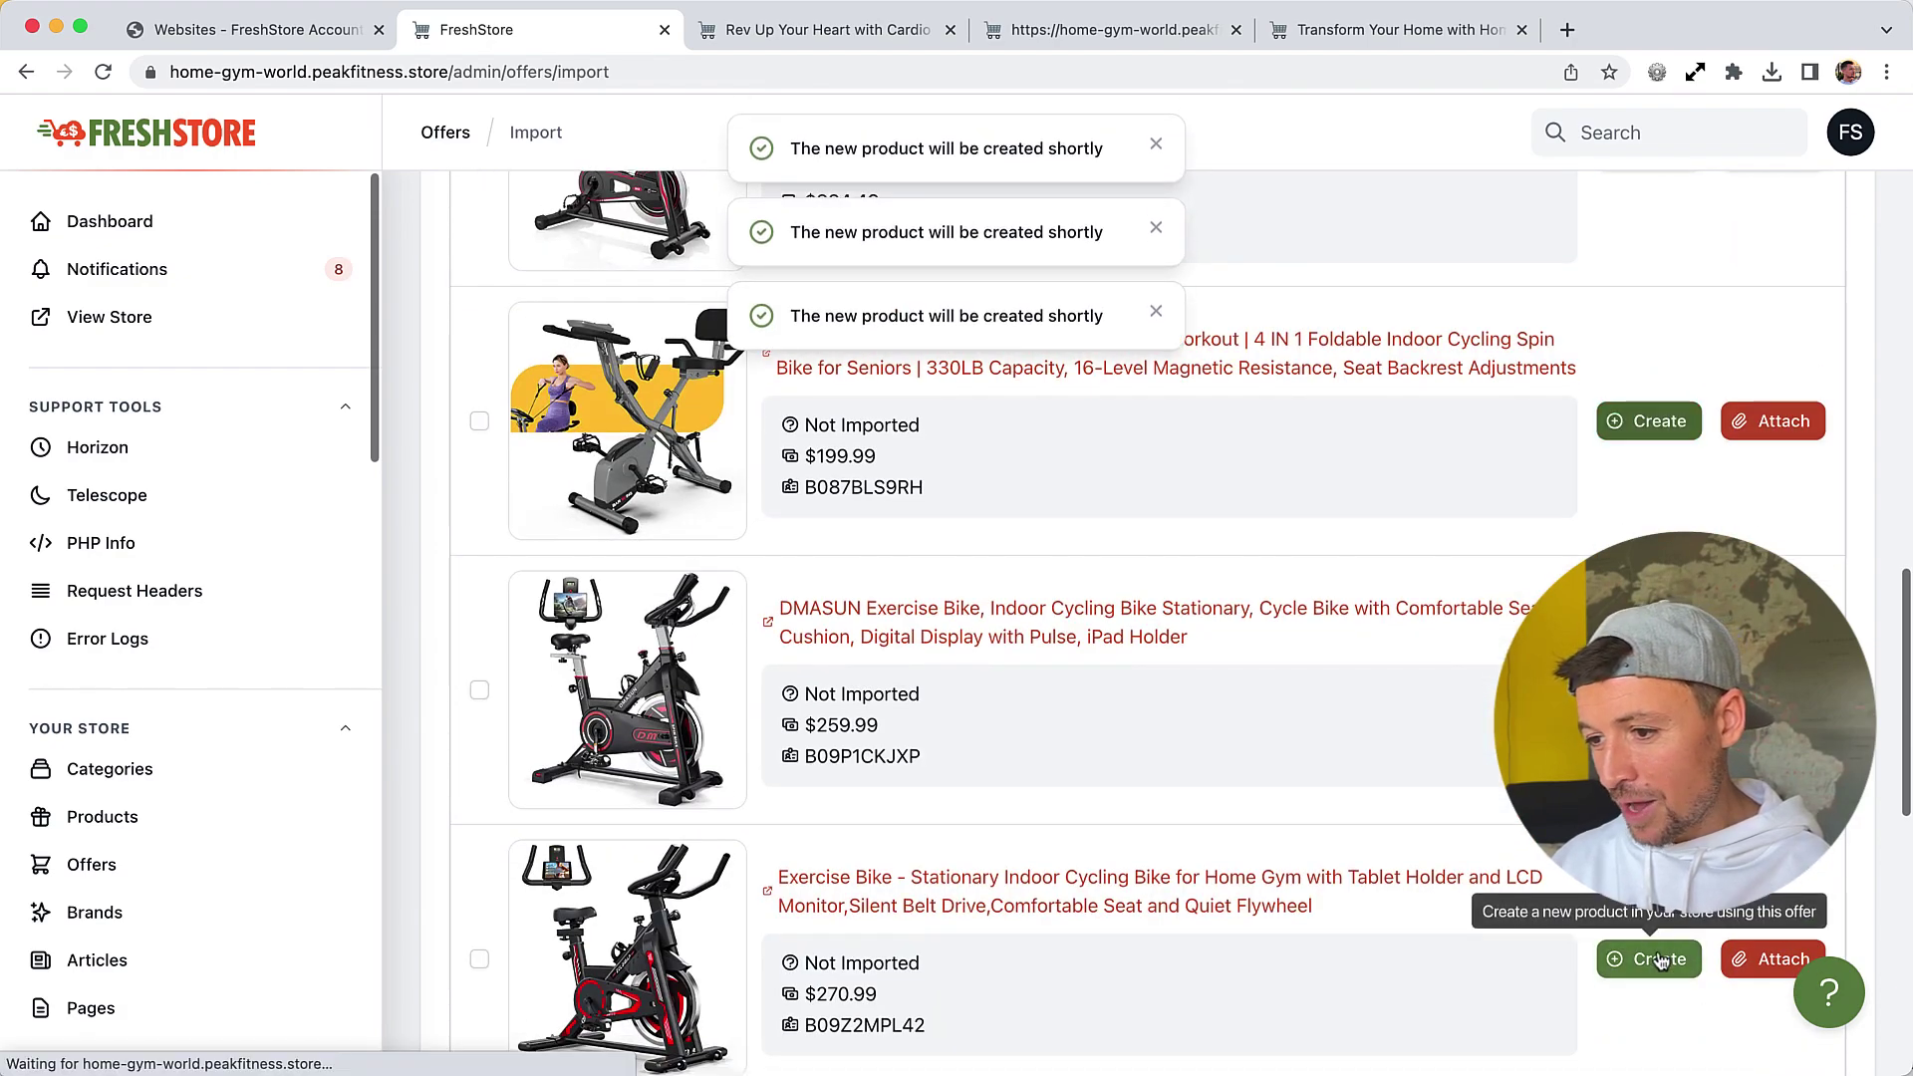
pyautogui.scroll(-1, 1462, 945)
pyautogui.scroll(-3, 1462, 945)
pyautogui.click(1649, 287)
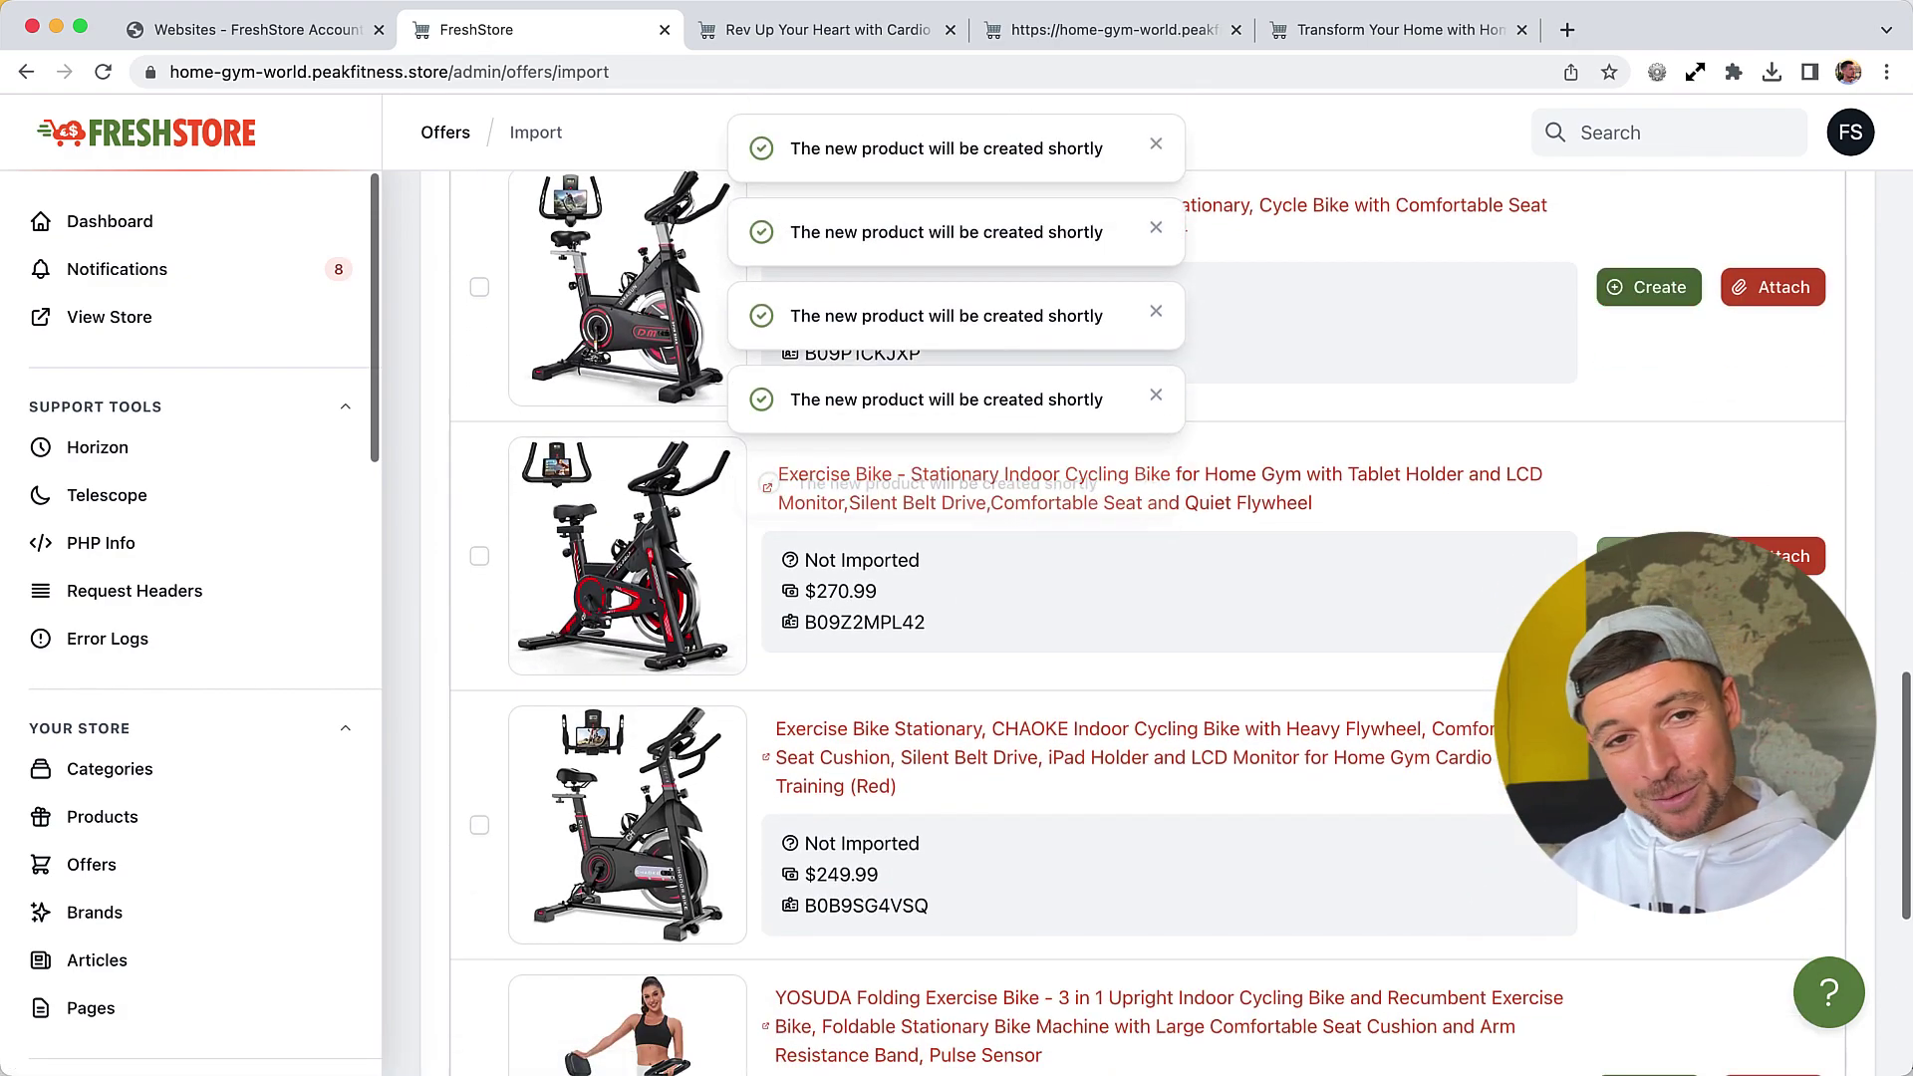
pyautogui.scroll(-4, 1438, 727)
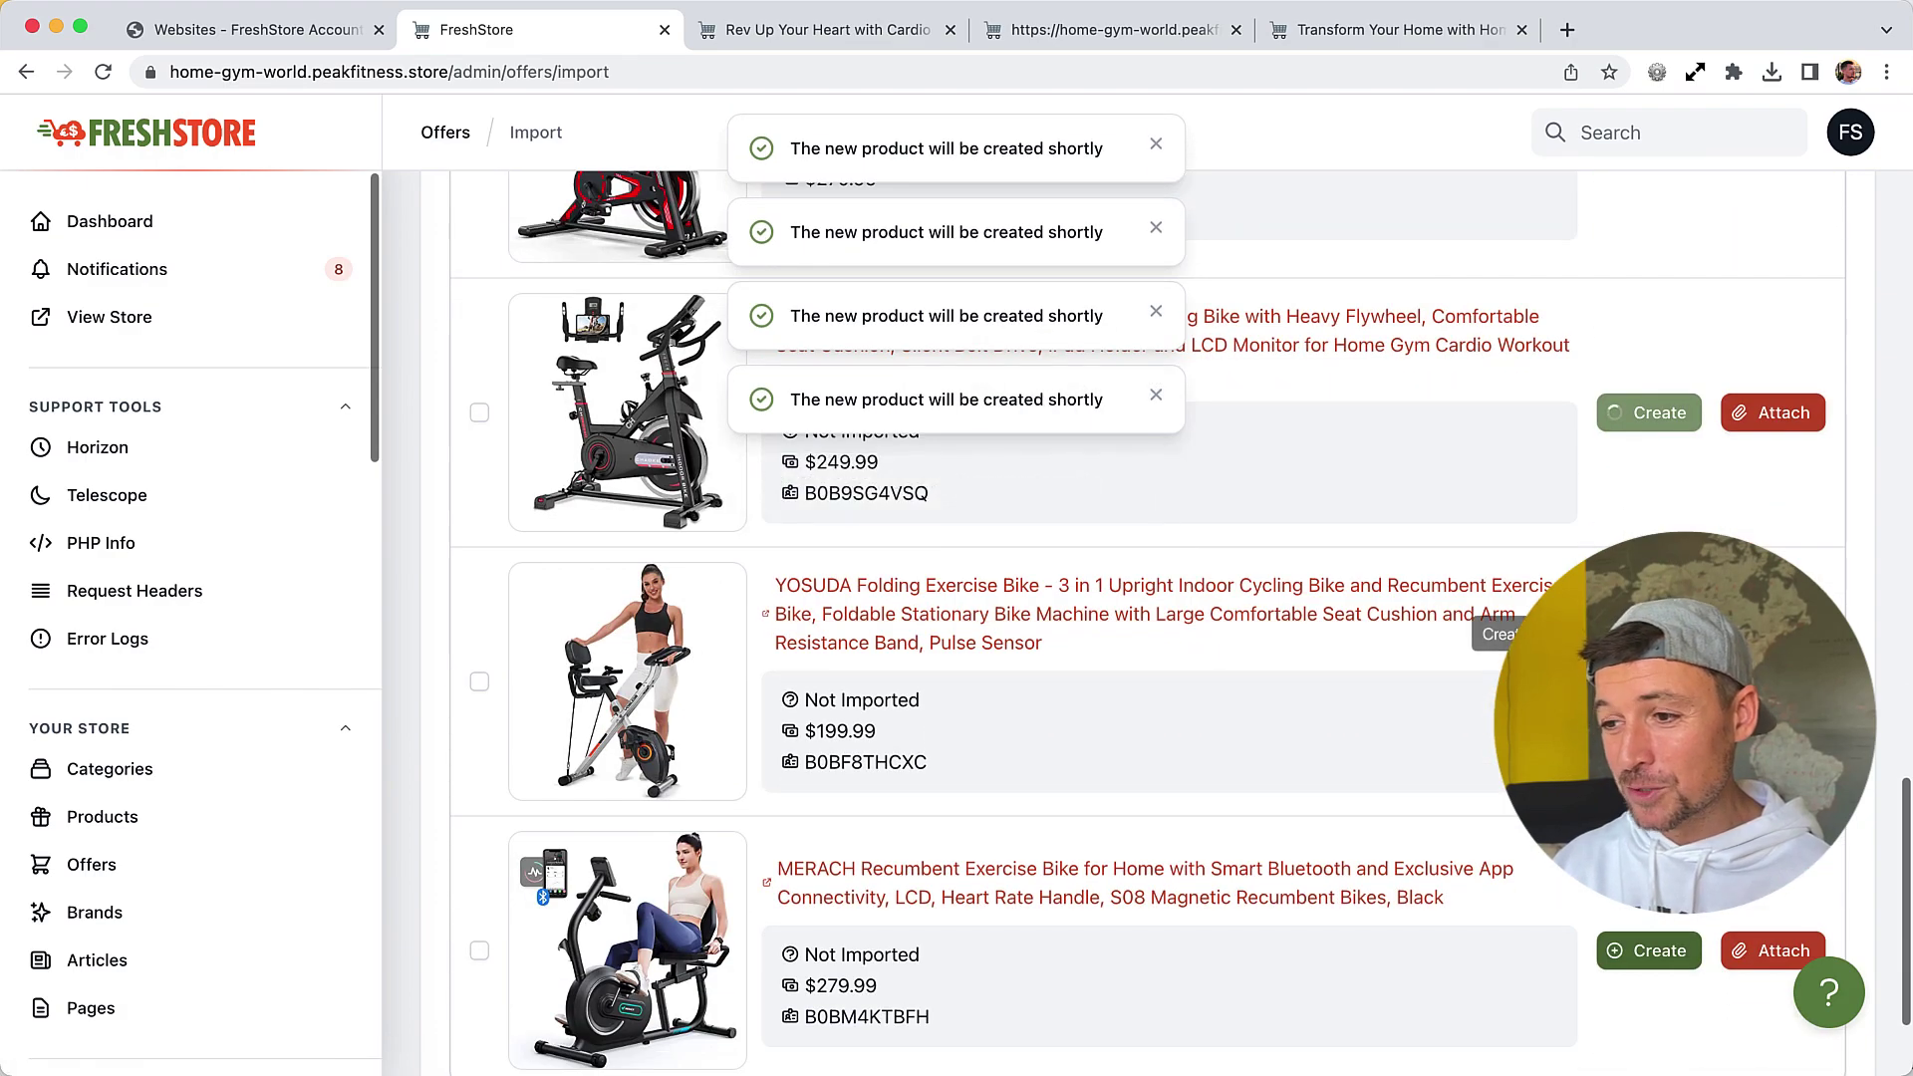
pyautogui.click(1649, 951)
pyautogui.scroll(-3, 1571, 956)
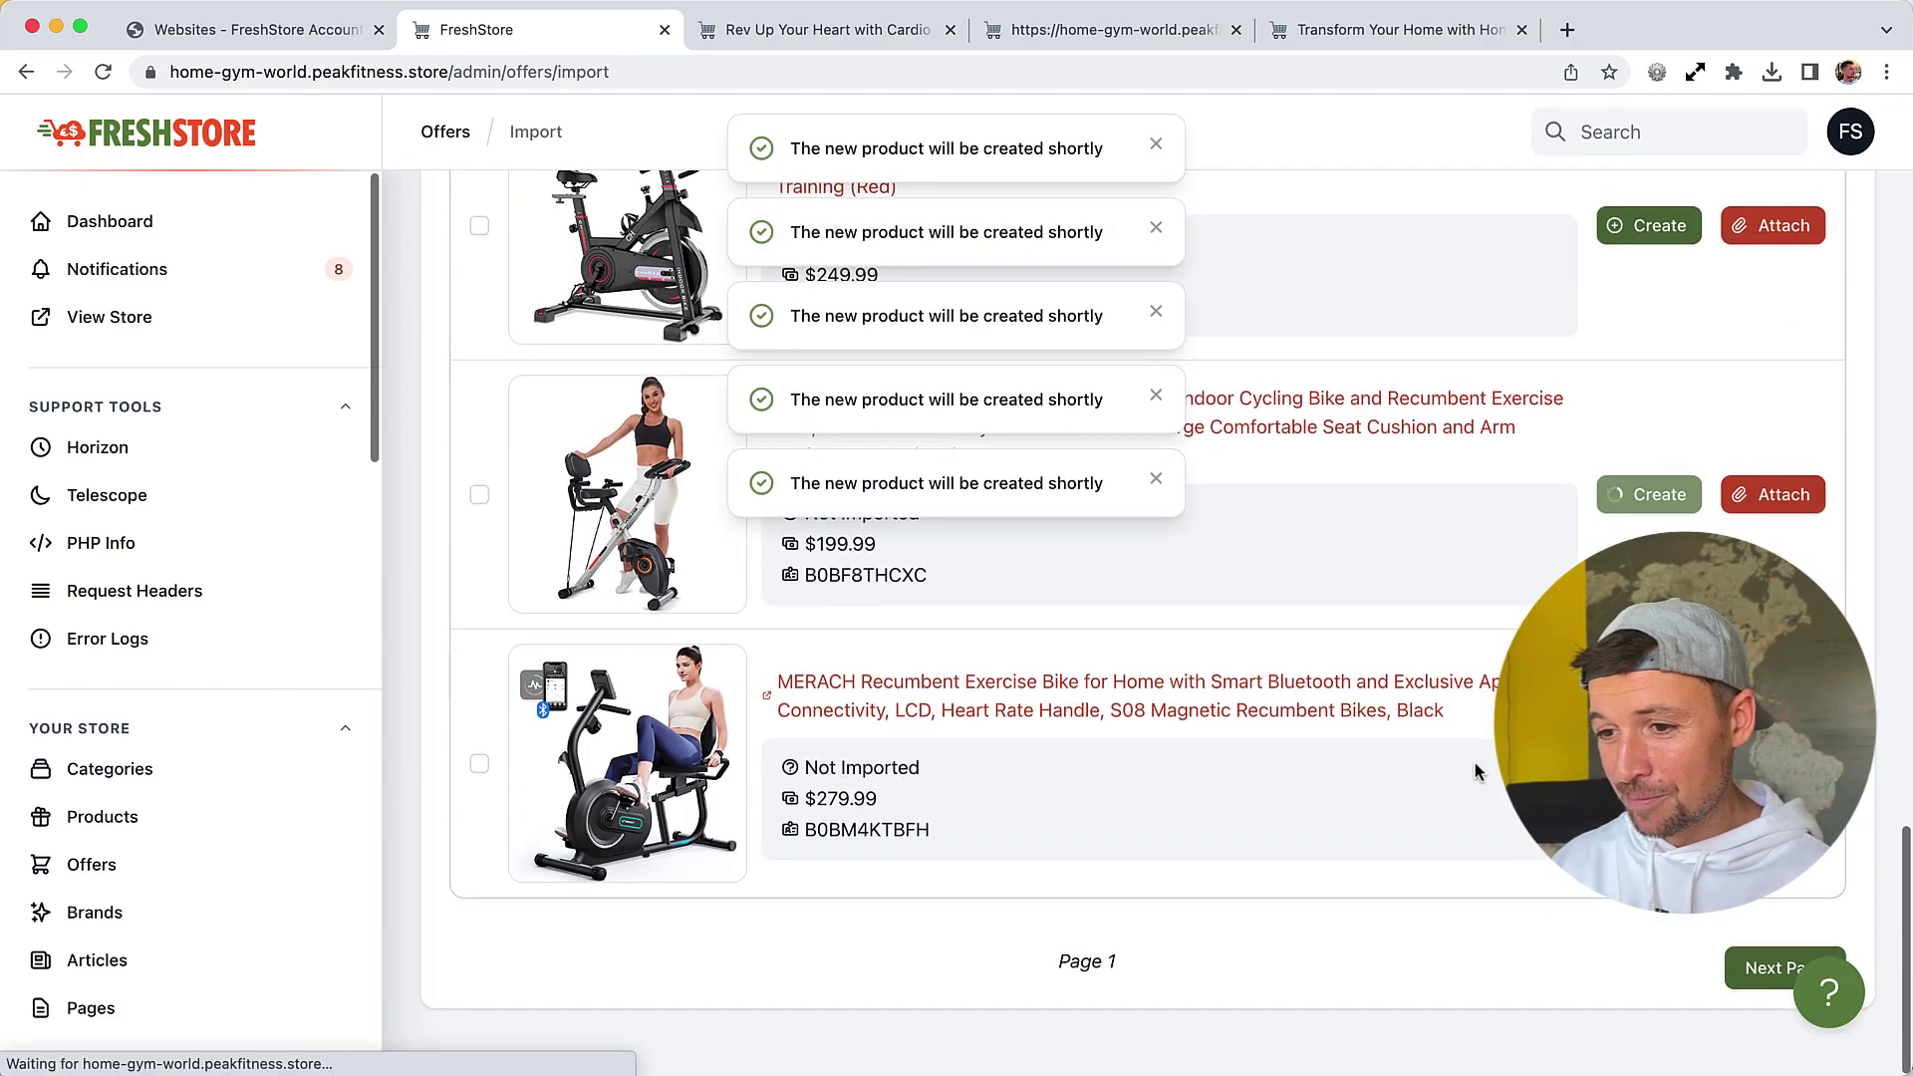
# Open the Amazon listing of the DMASUN Magnetic Resistance Pro bike from the results and compare its long title with the store's offer
pyautogui.scroll(10, 1478, 768)
pyautogui.scroll(3, 1395, 735)
pyautogui.scroll(-5, 1395, 734)
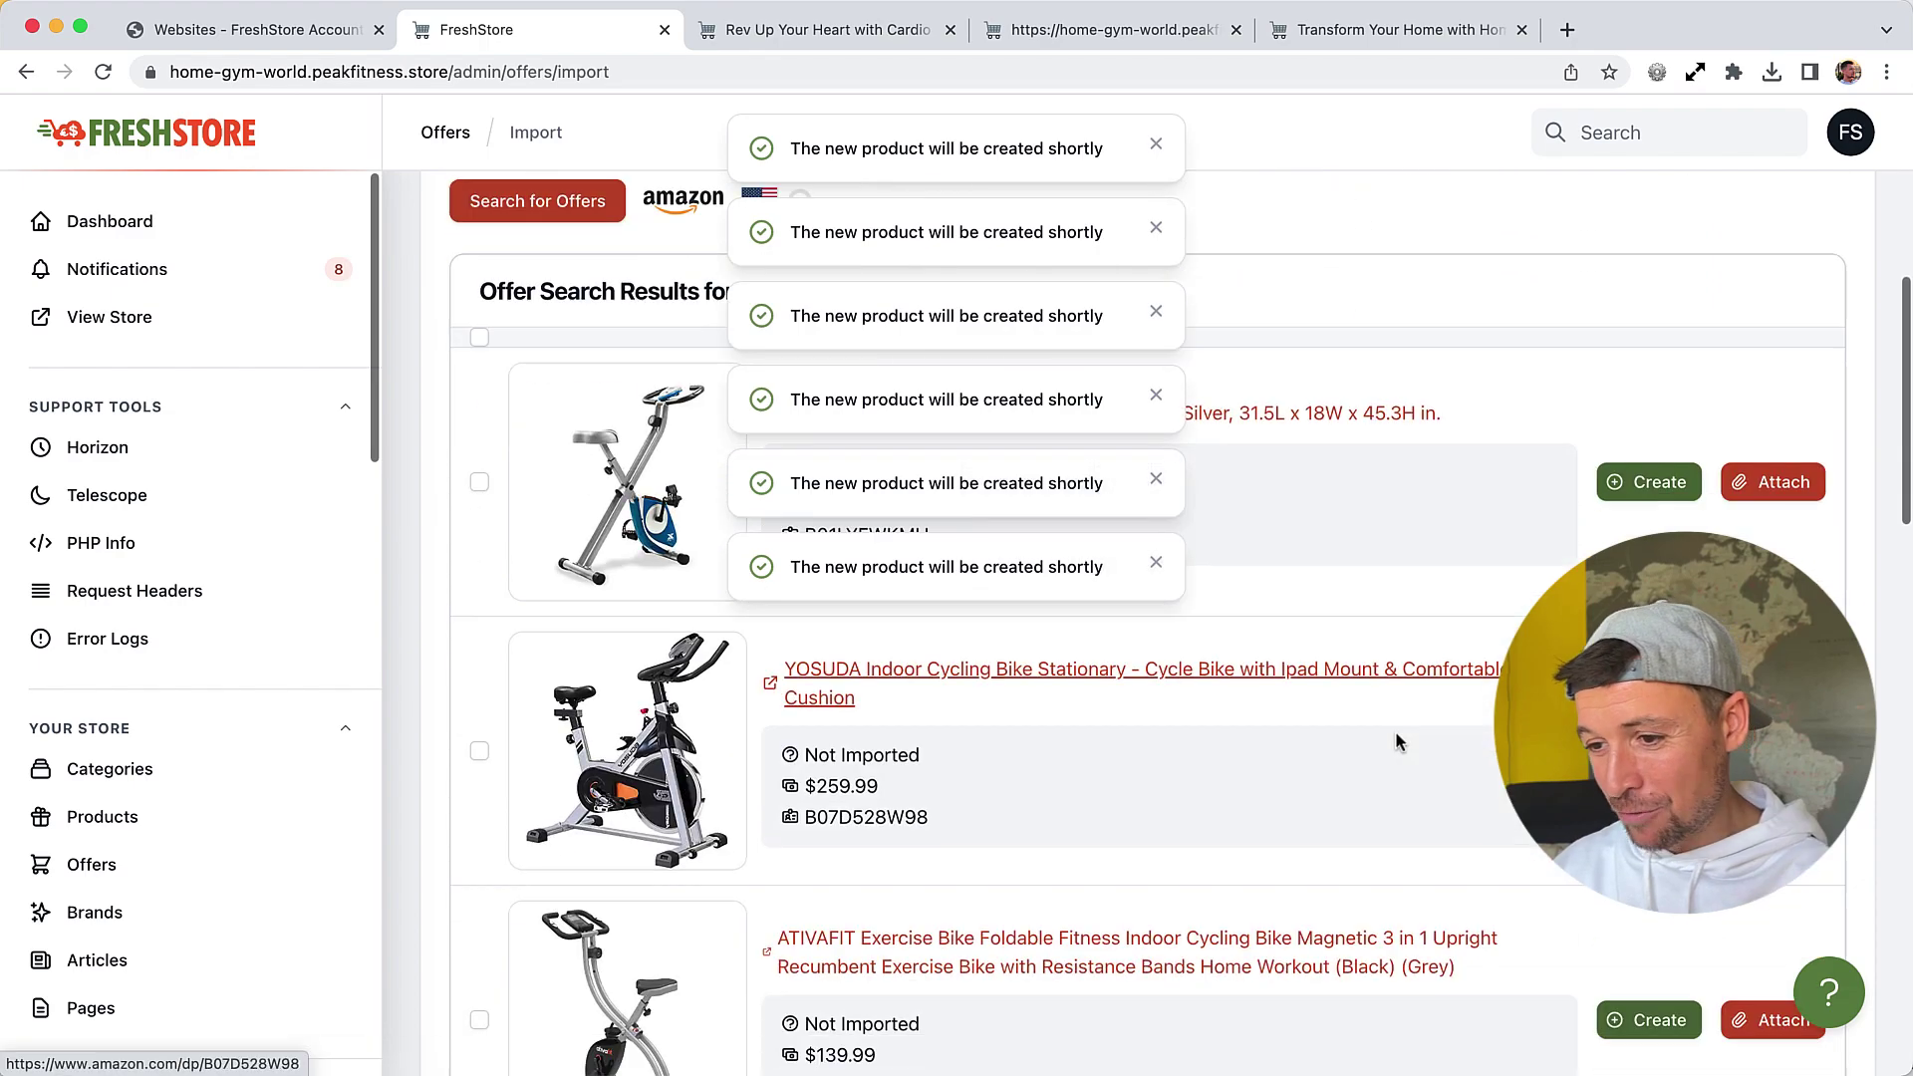
pyautogui.scroll(-3, 1397, 737)
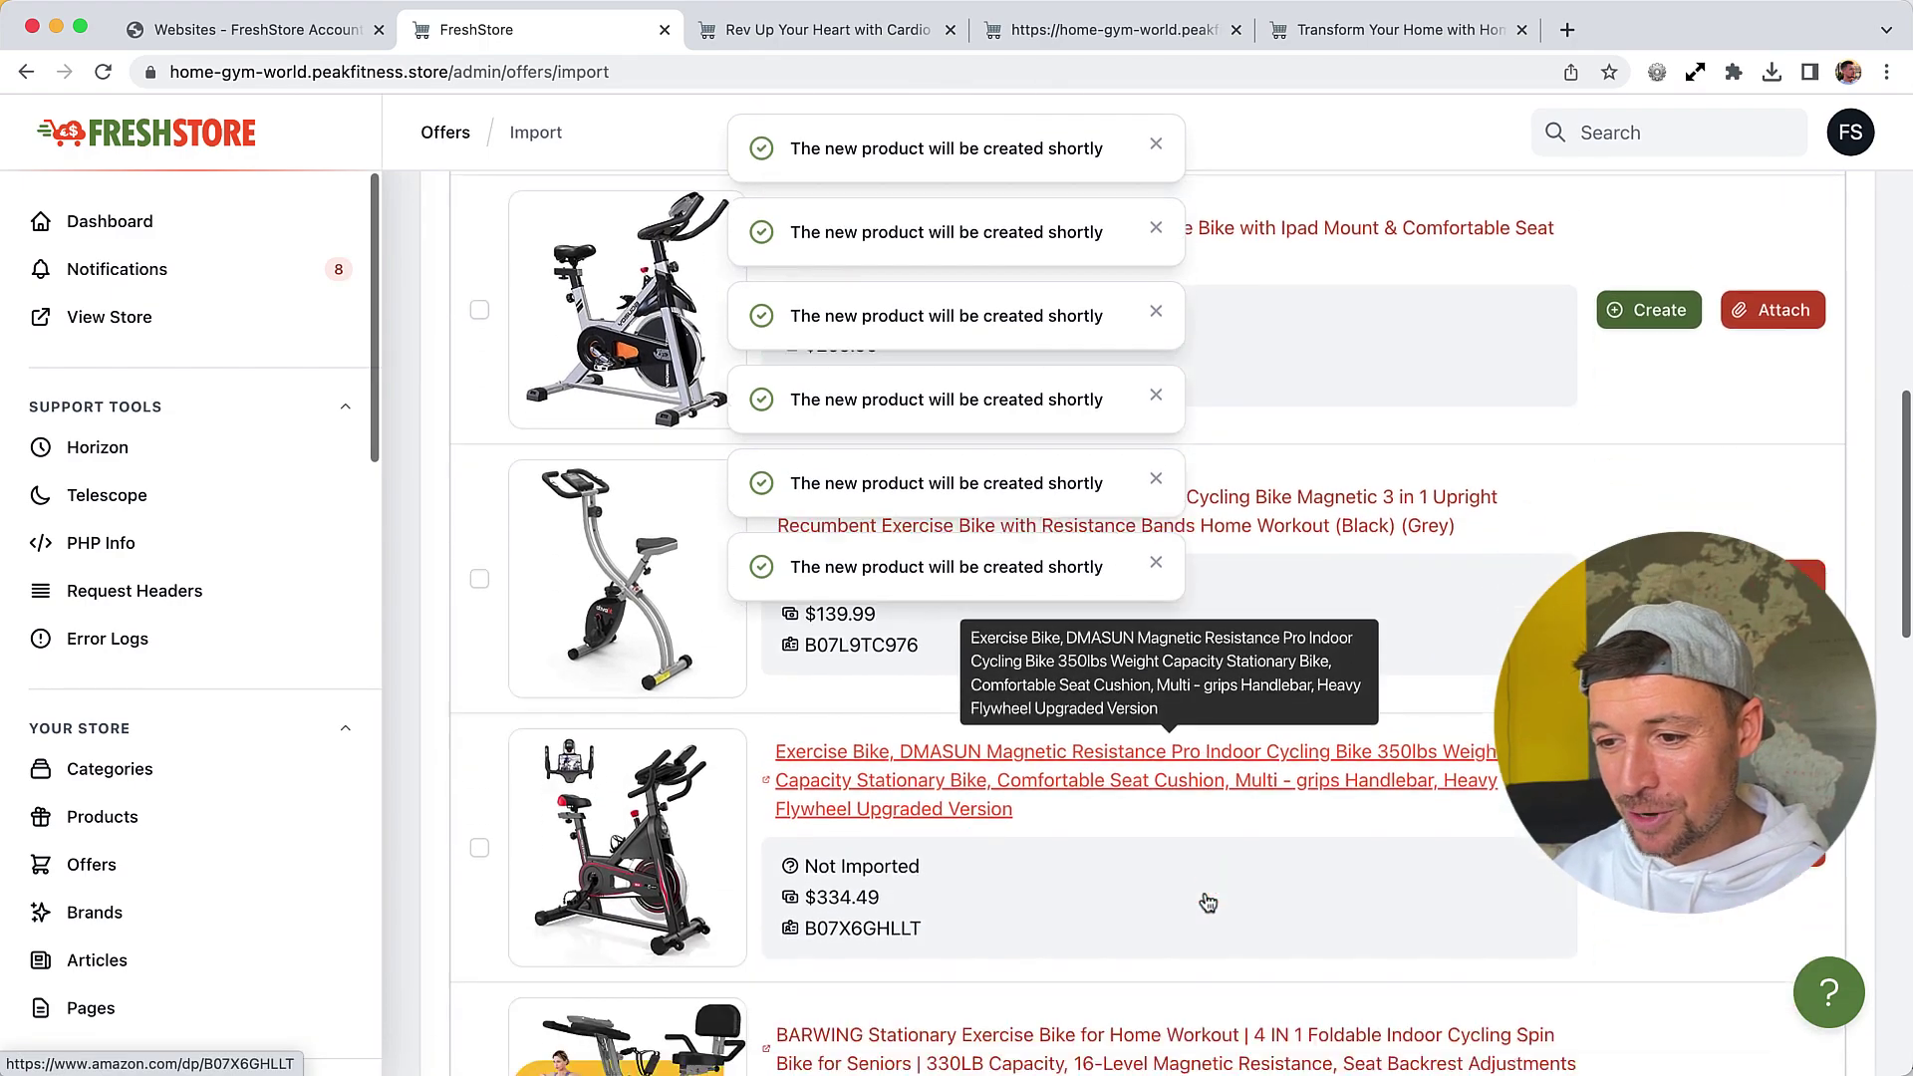
pyautogui.click(988, 770)
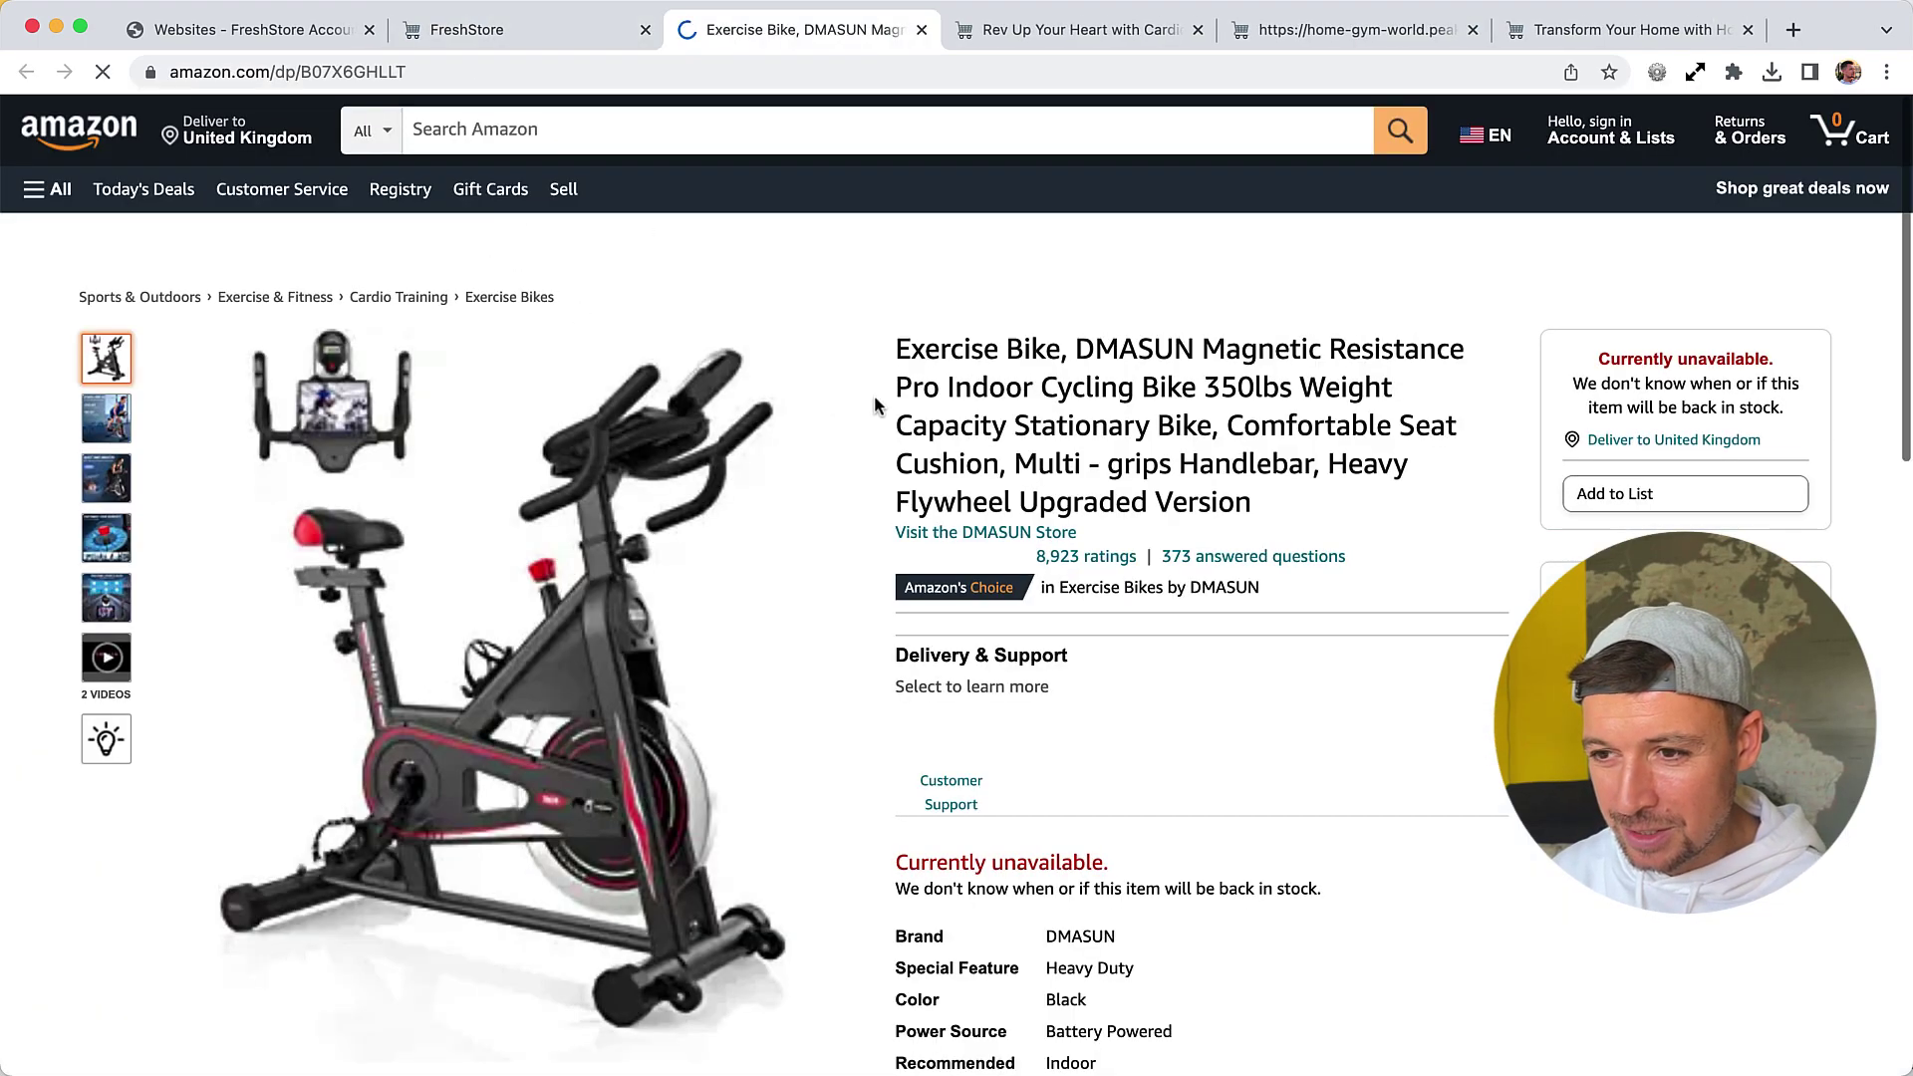
pyautogui.tripleClick(1106, 379)
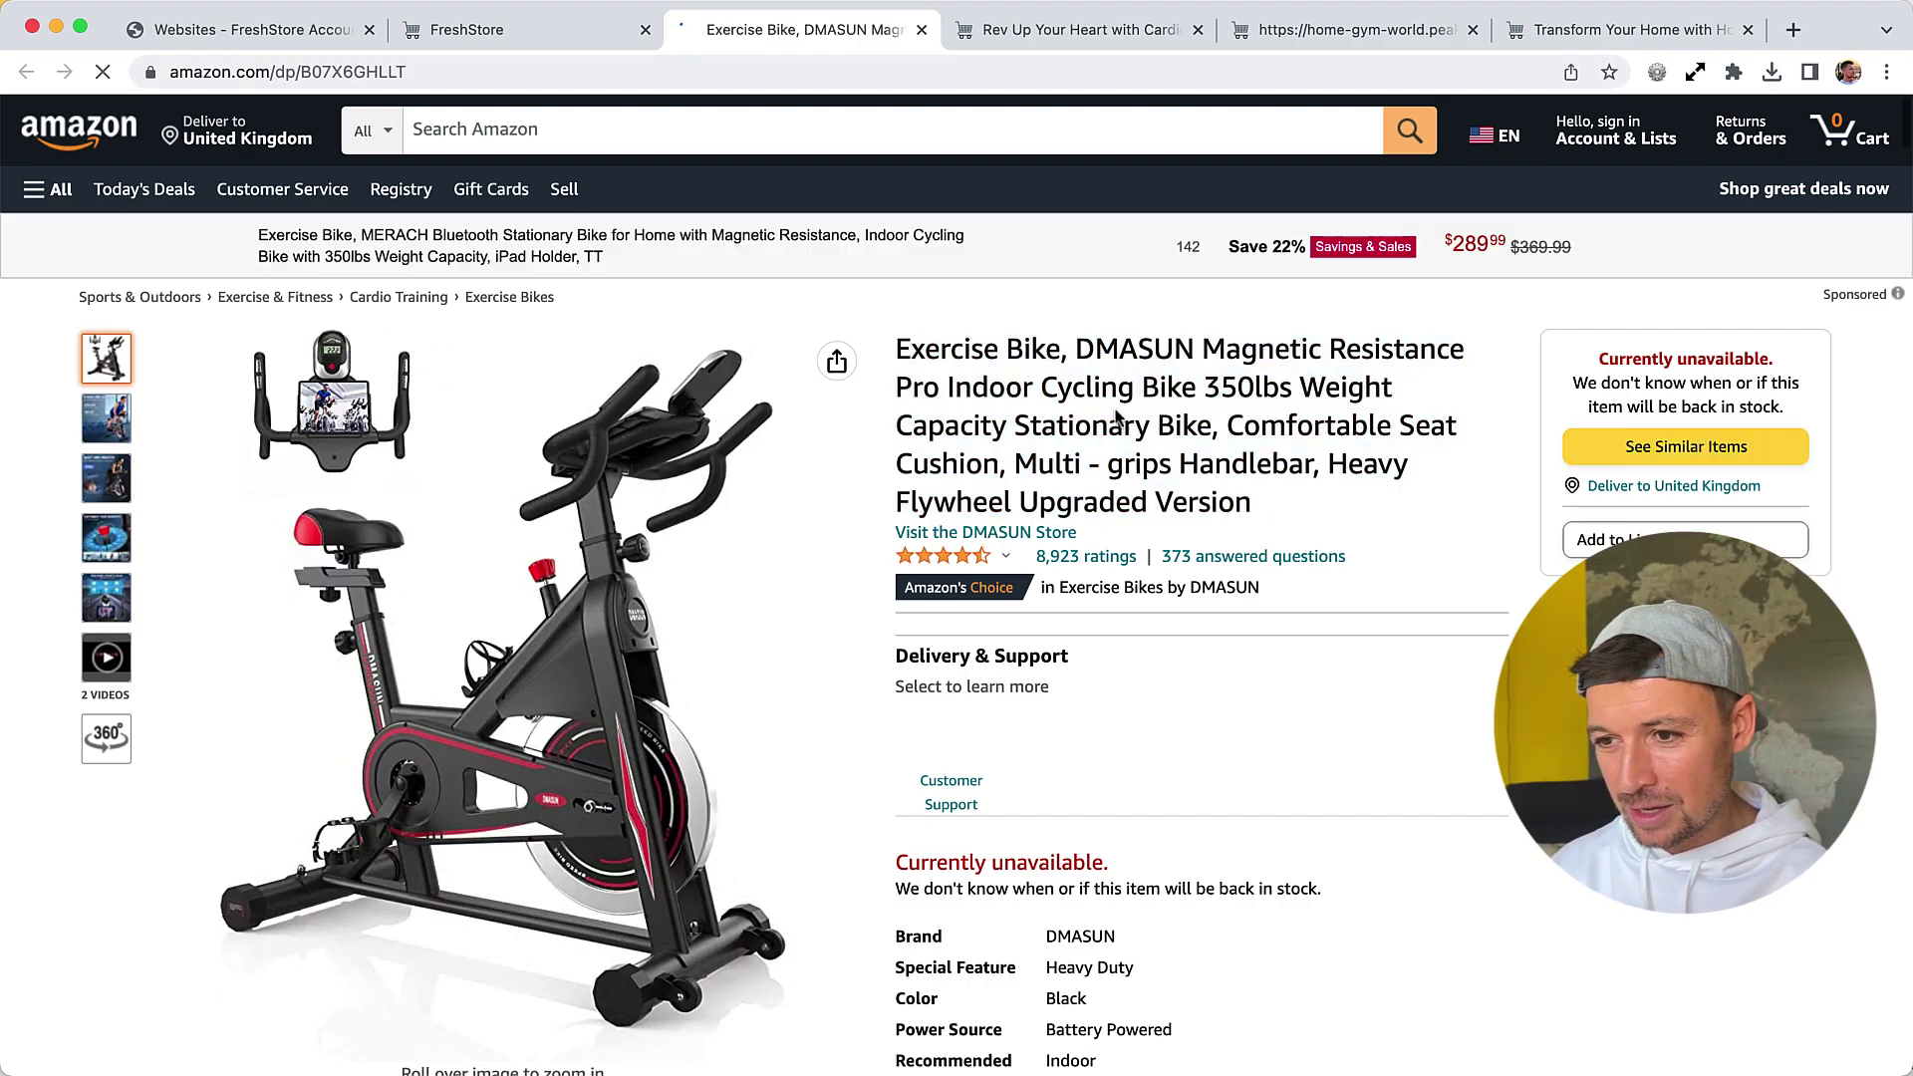
pyautogui.hotkey('ctrl', 'shift', 'Tab')
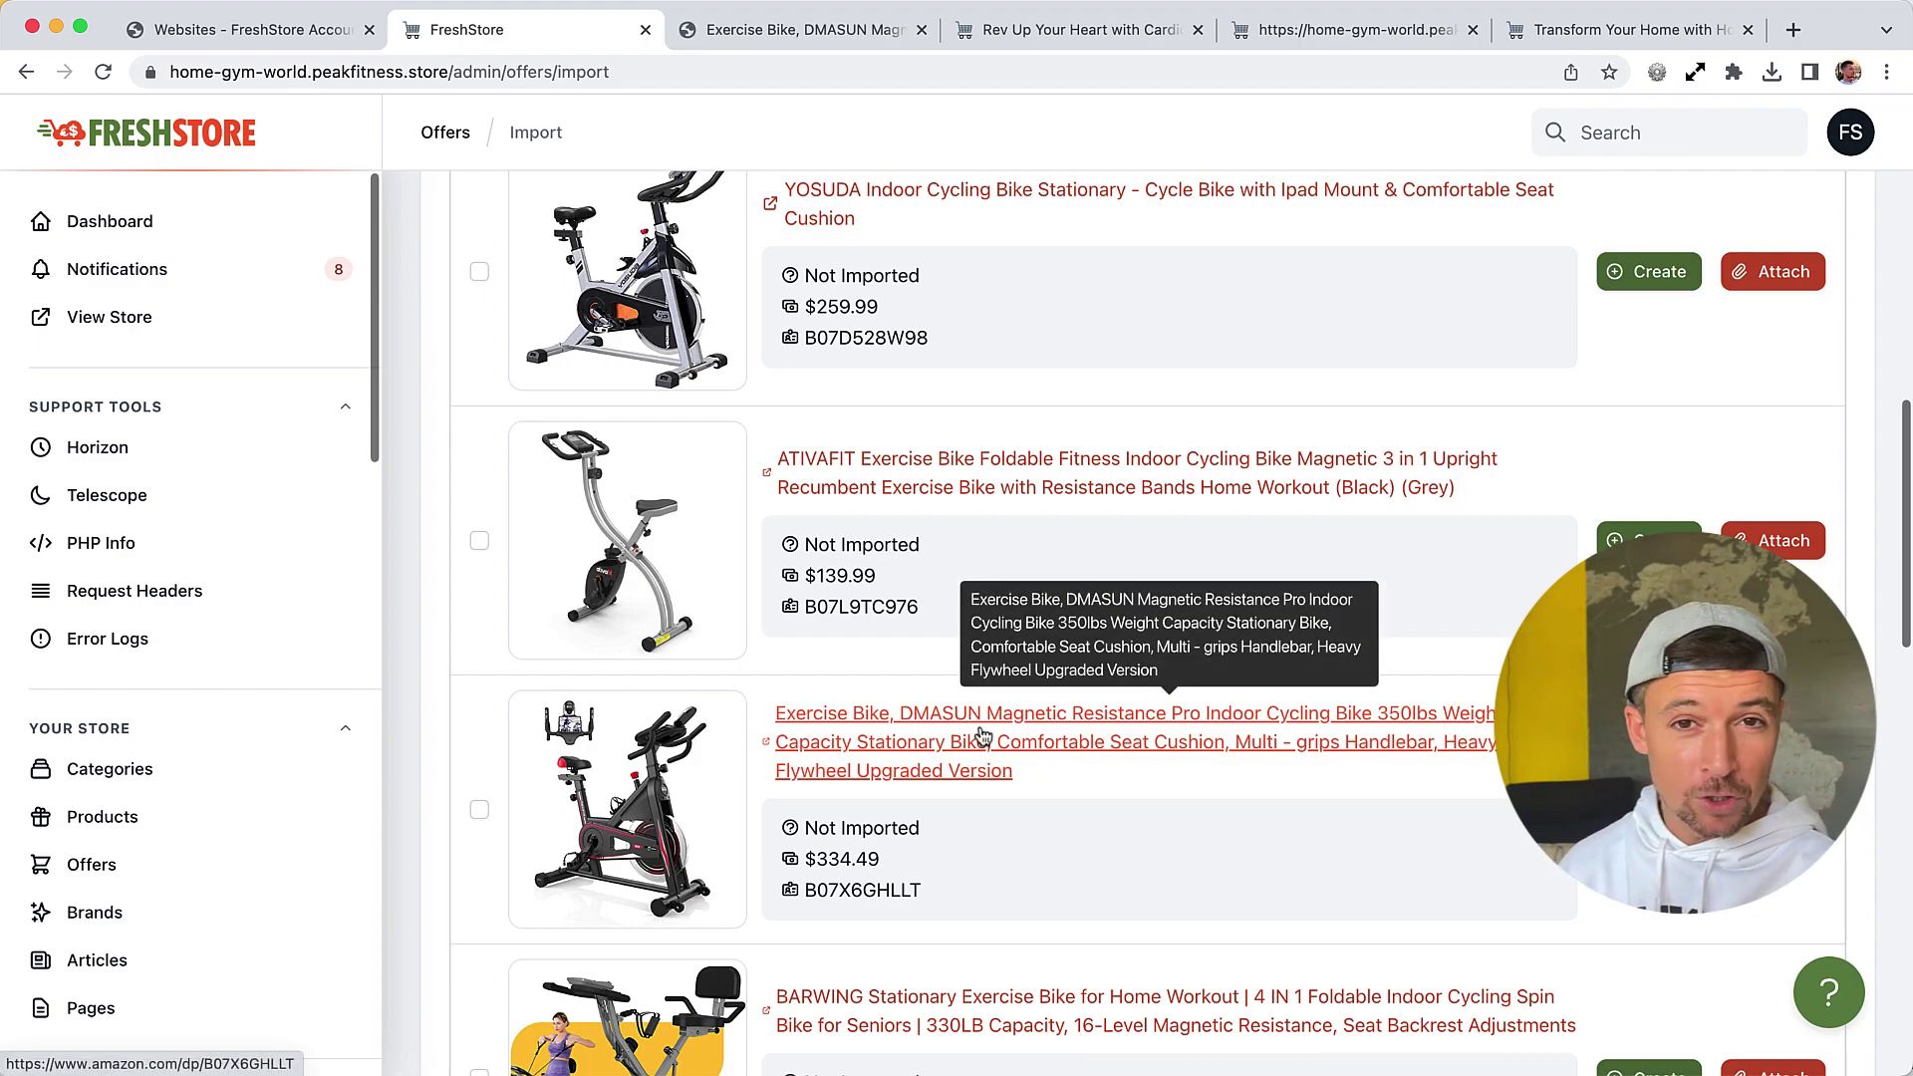
pyautogui.hotkey('ctrl', 'Tab')
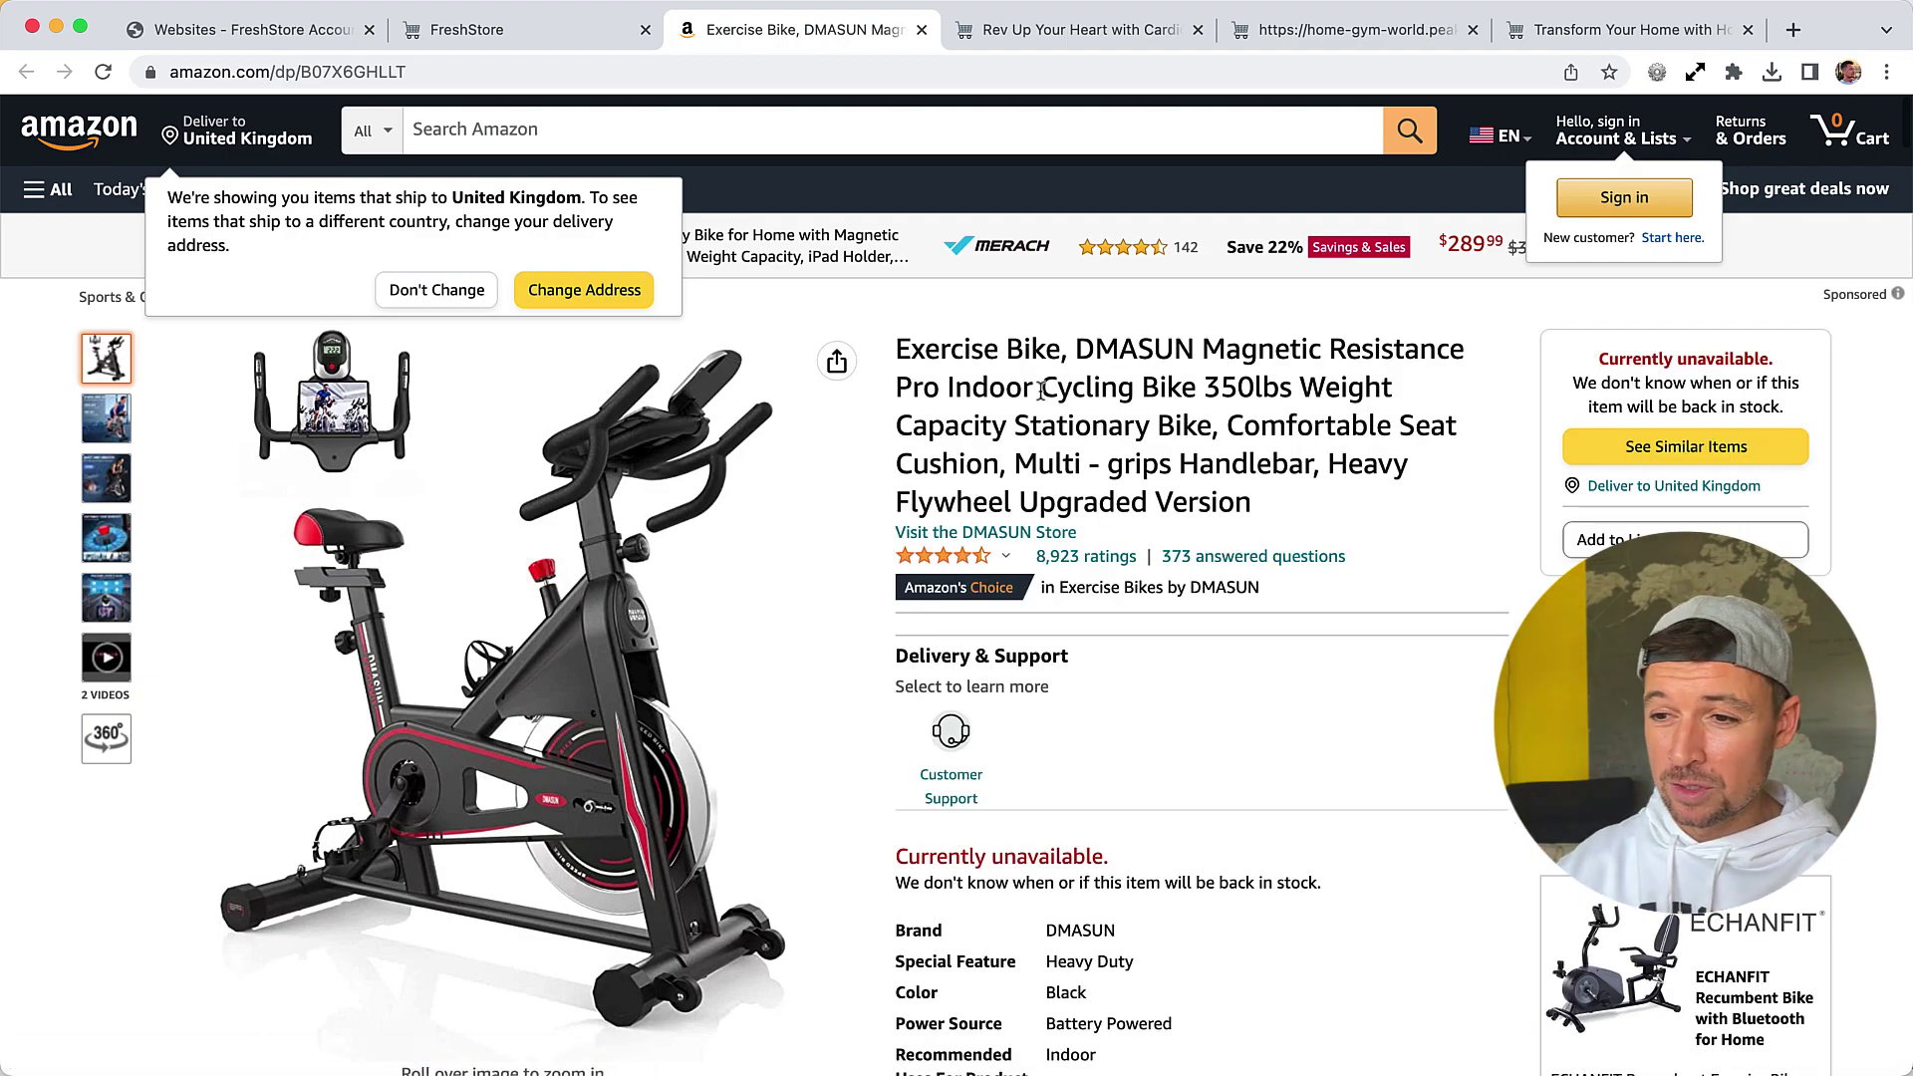
pyautogui.hotkey('ctrl', 'shift', 'Tab')
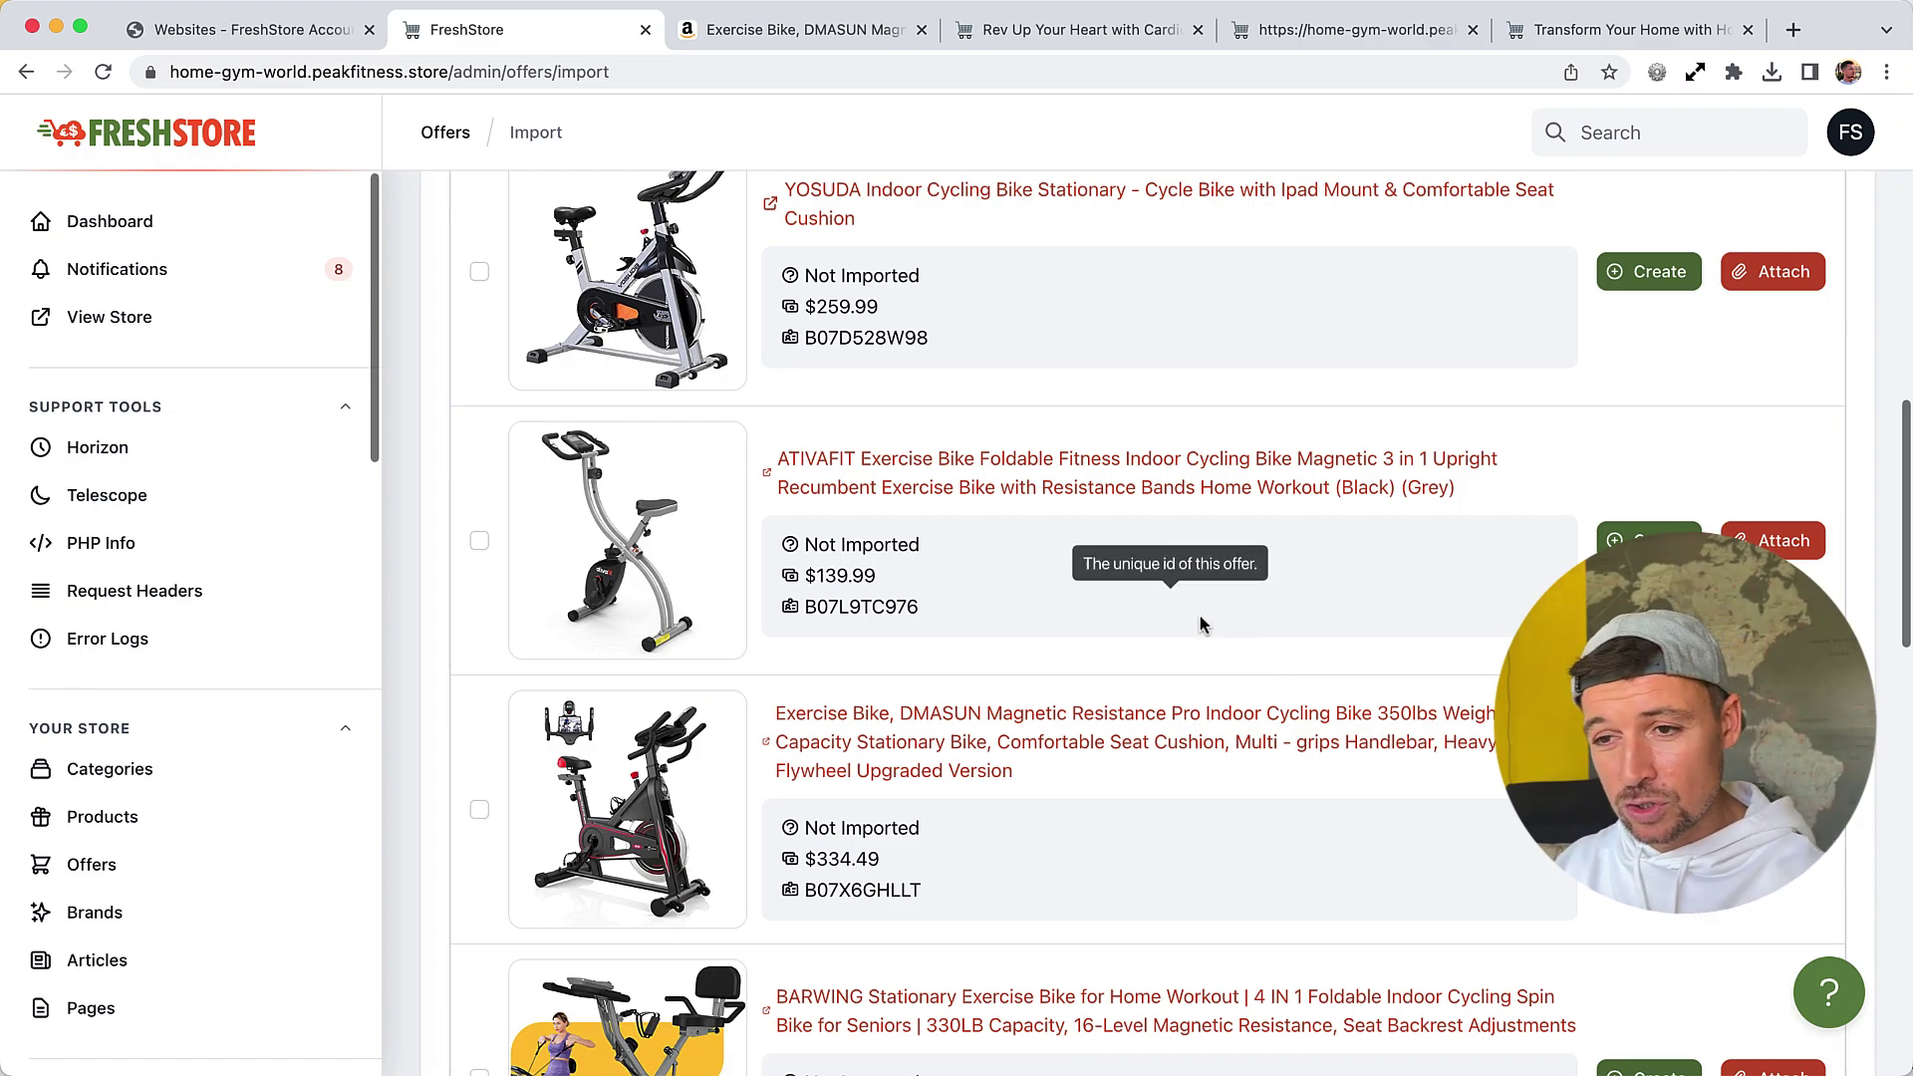
# Switch to the live Cardio Machines page, refresh it, and look over its subcategory images and product listings
pyautogui.hotkey('ctrl', 'Tab')
pyautogui.hotkey('ctrl', 'Tab')
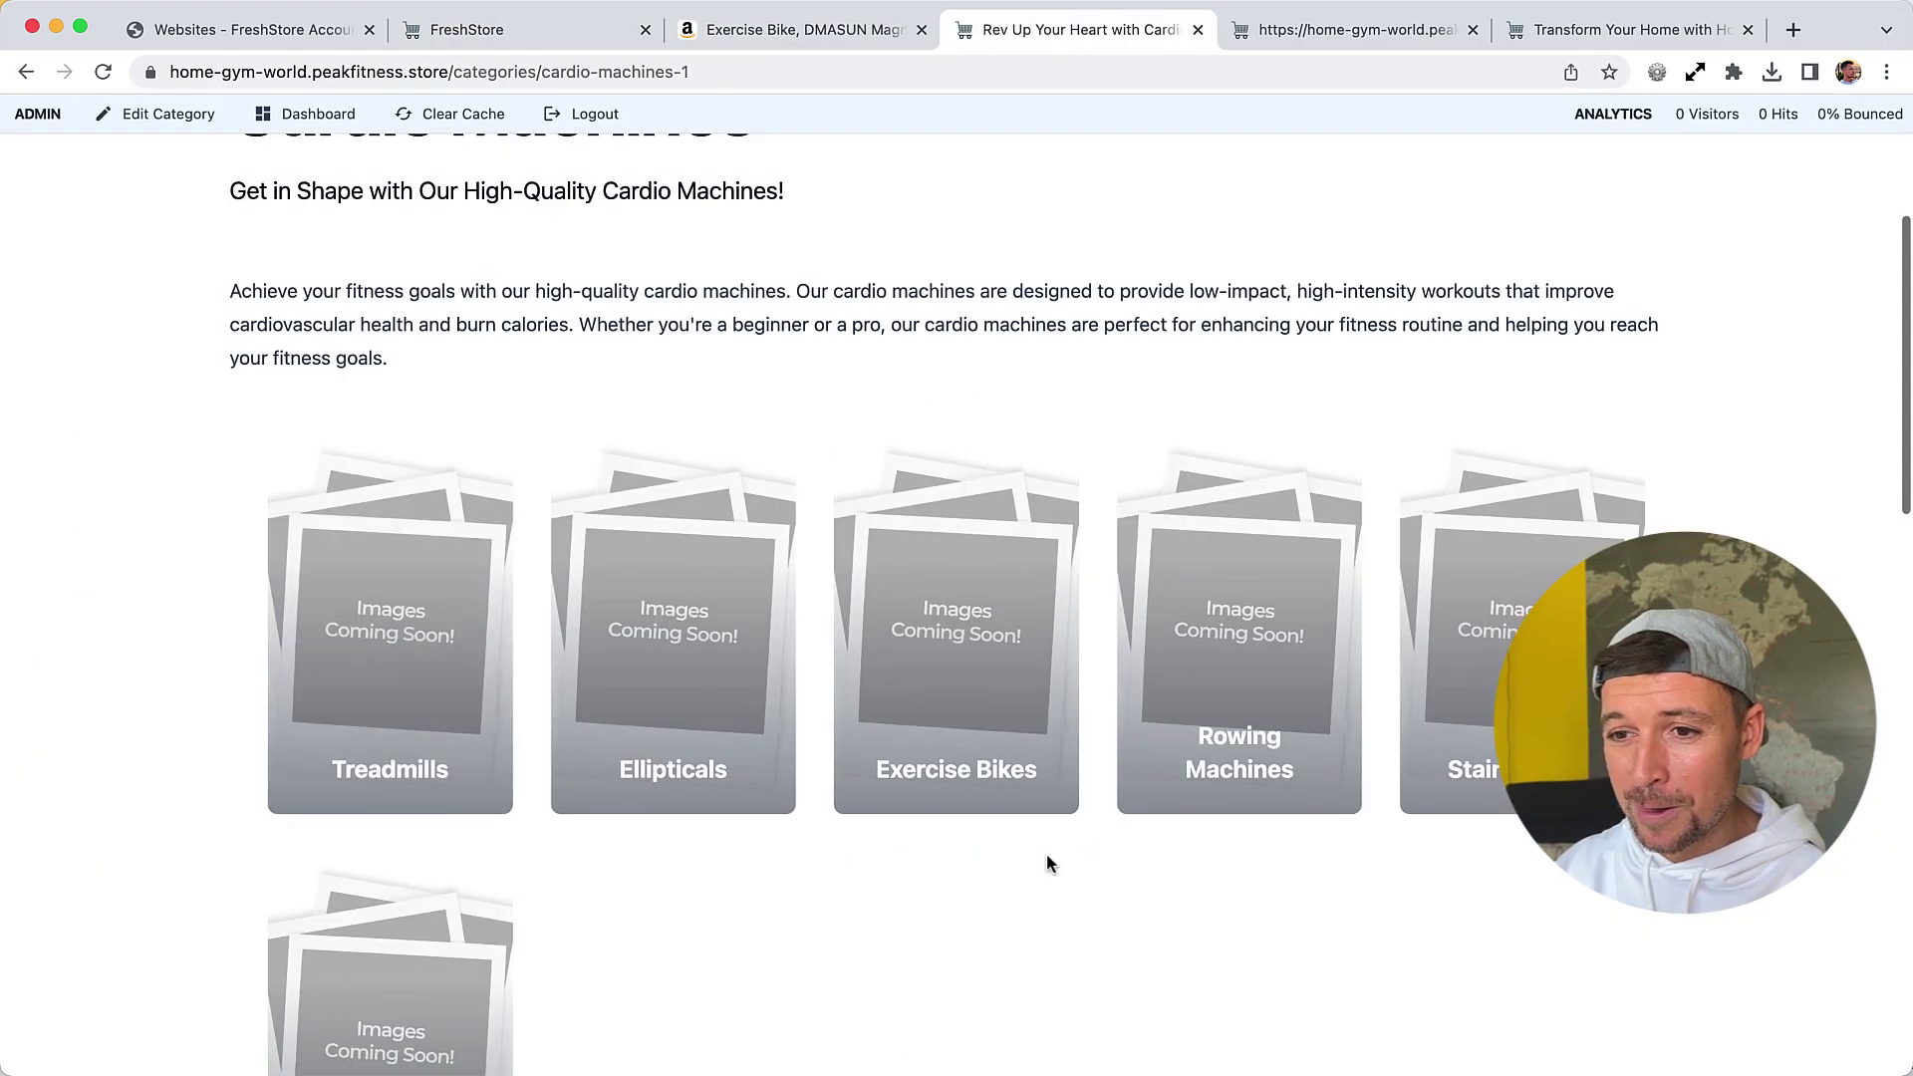
pyautogui.scroll(5, 631, 398)
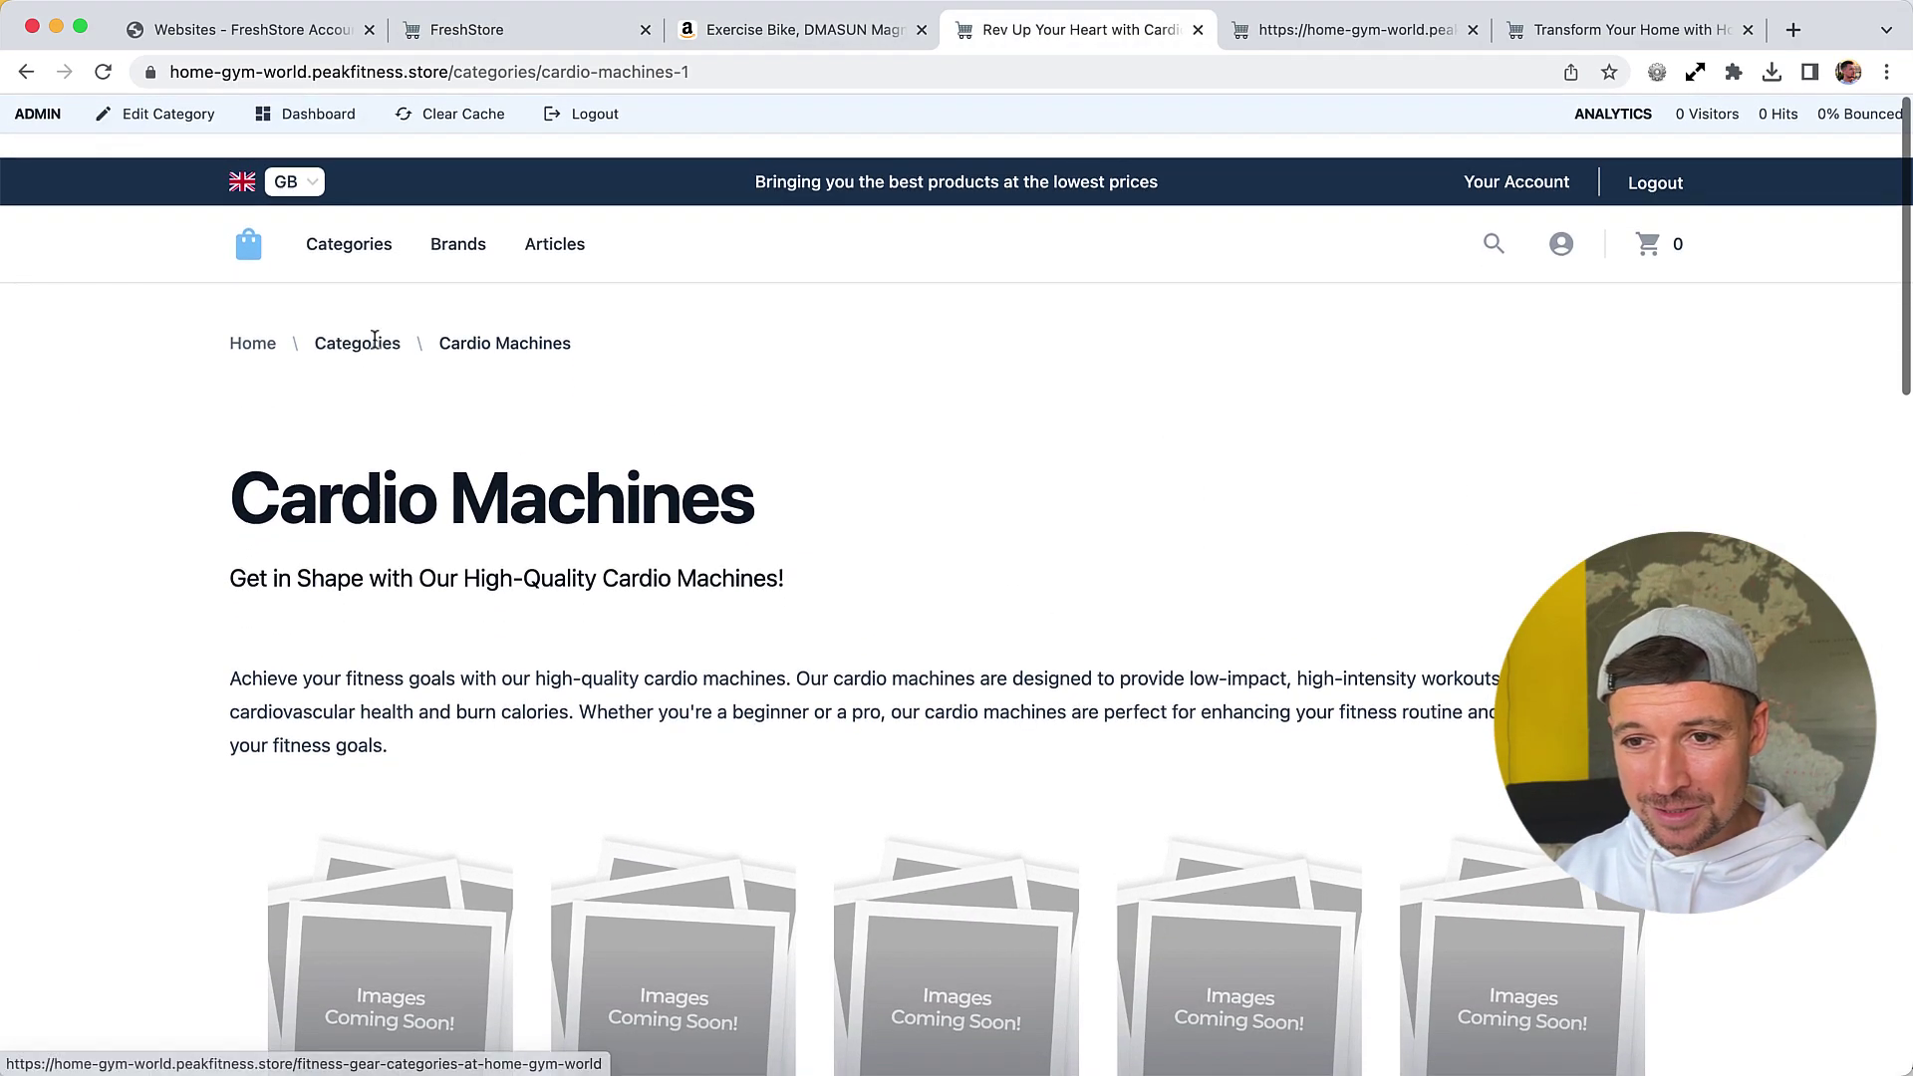
pyautogui.press('super+r')
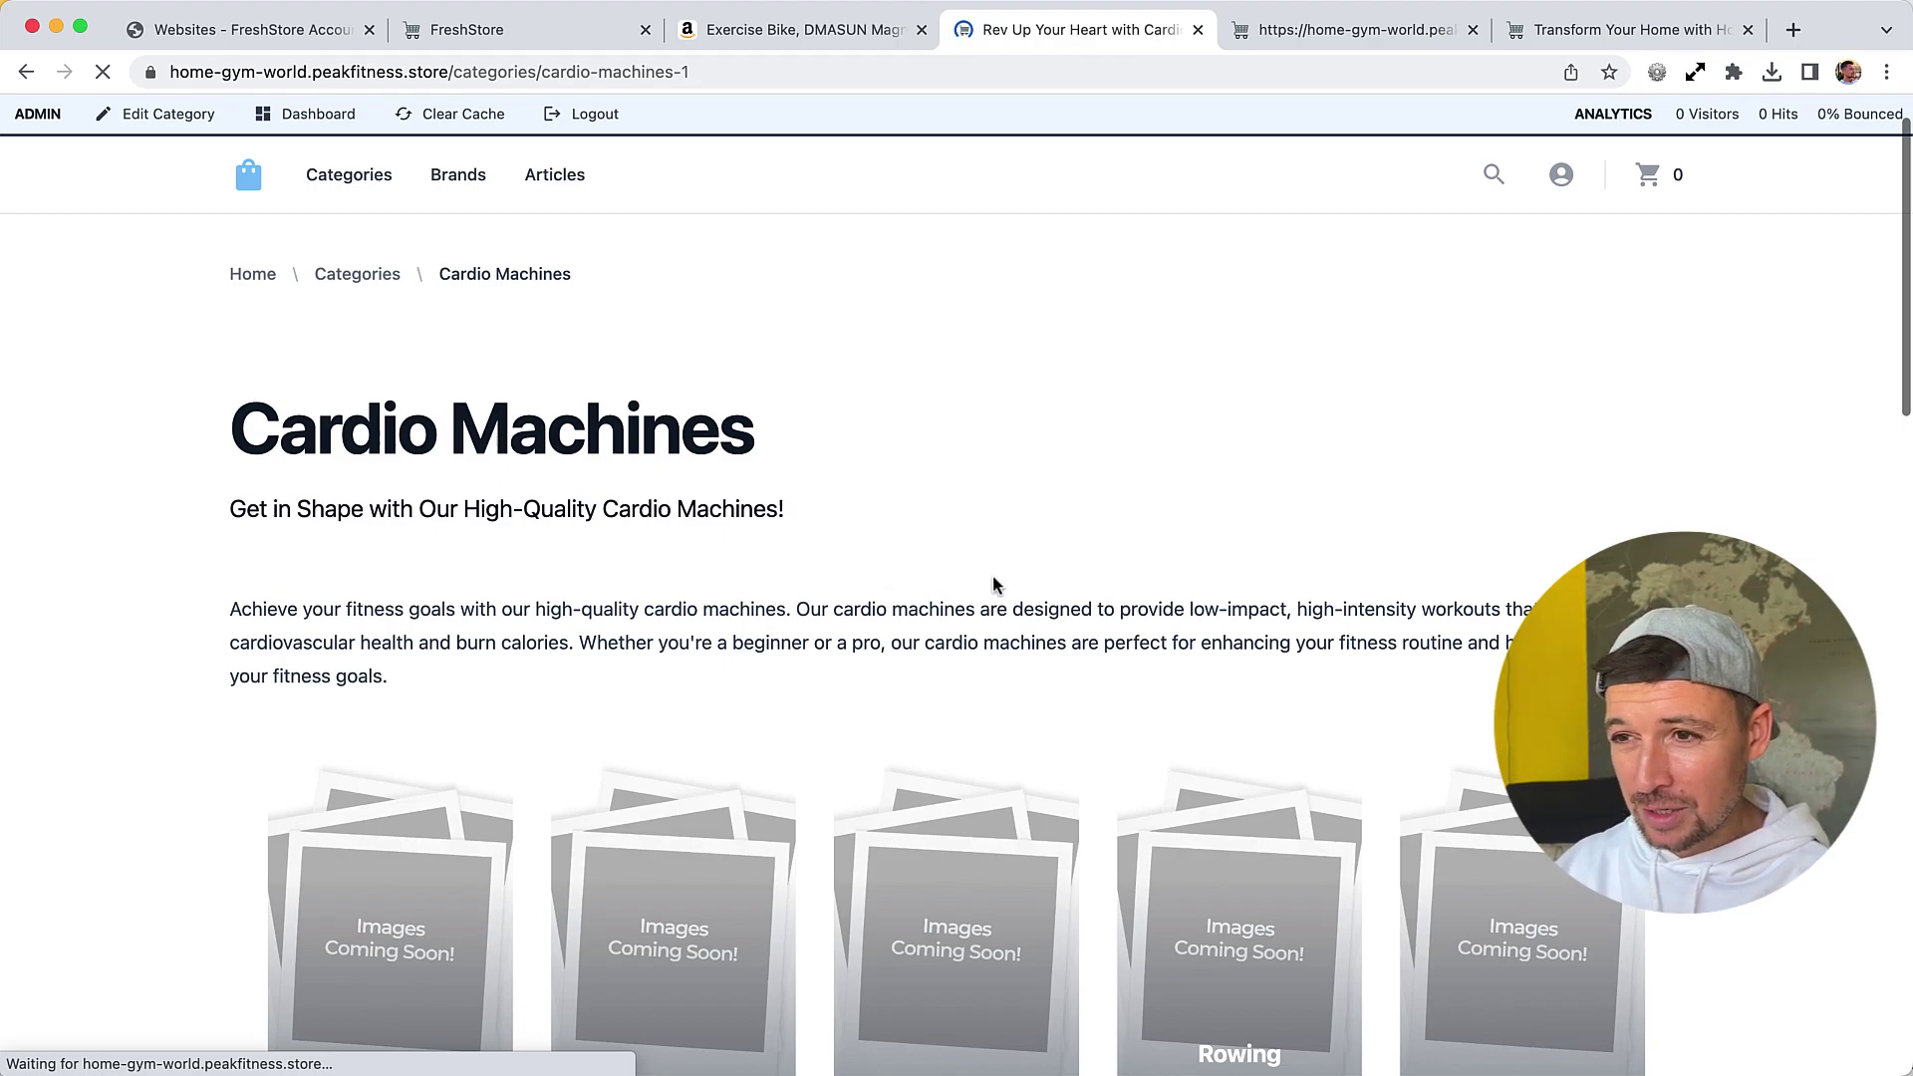
pyautogui.scroll(-5, 993, 585)
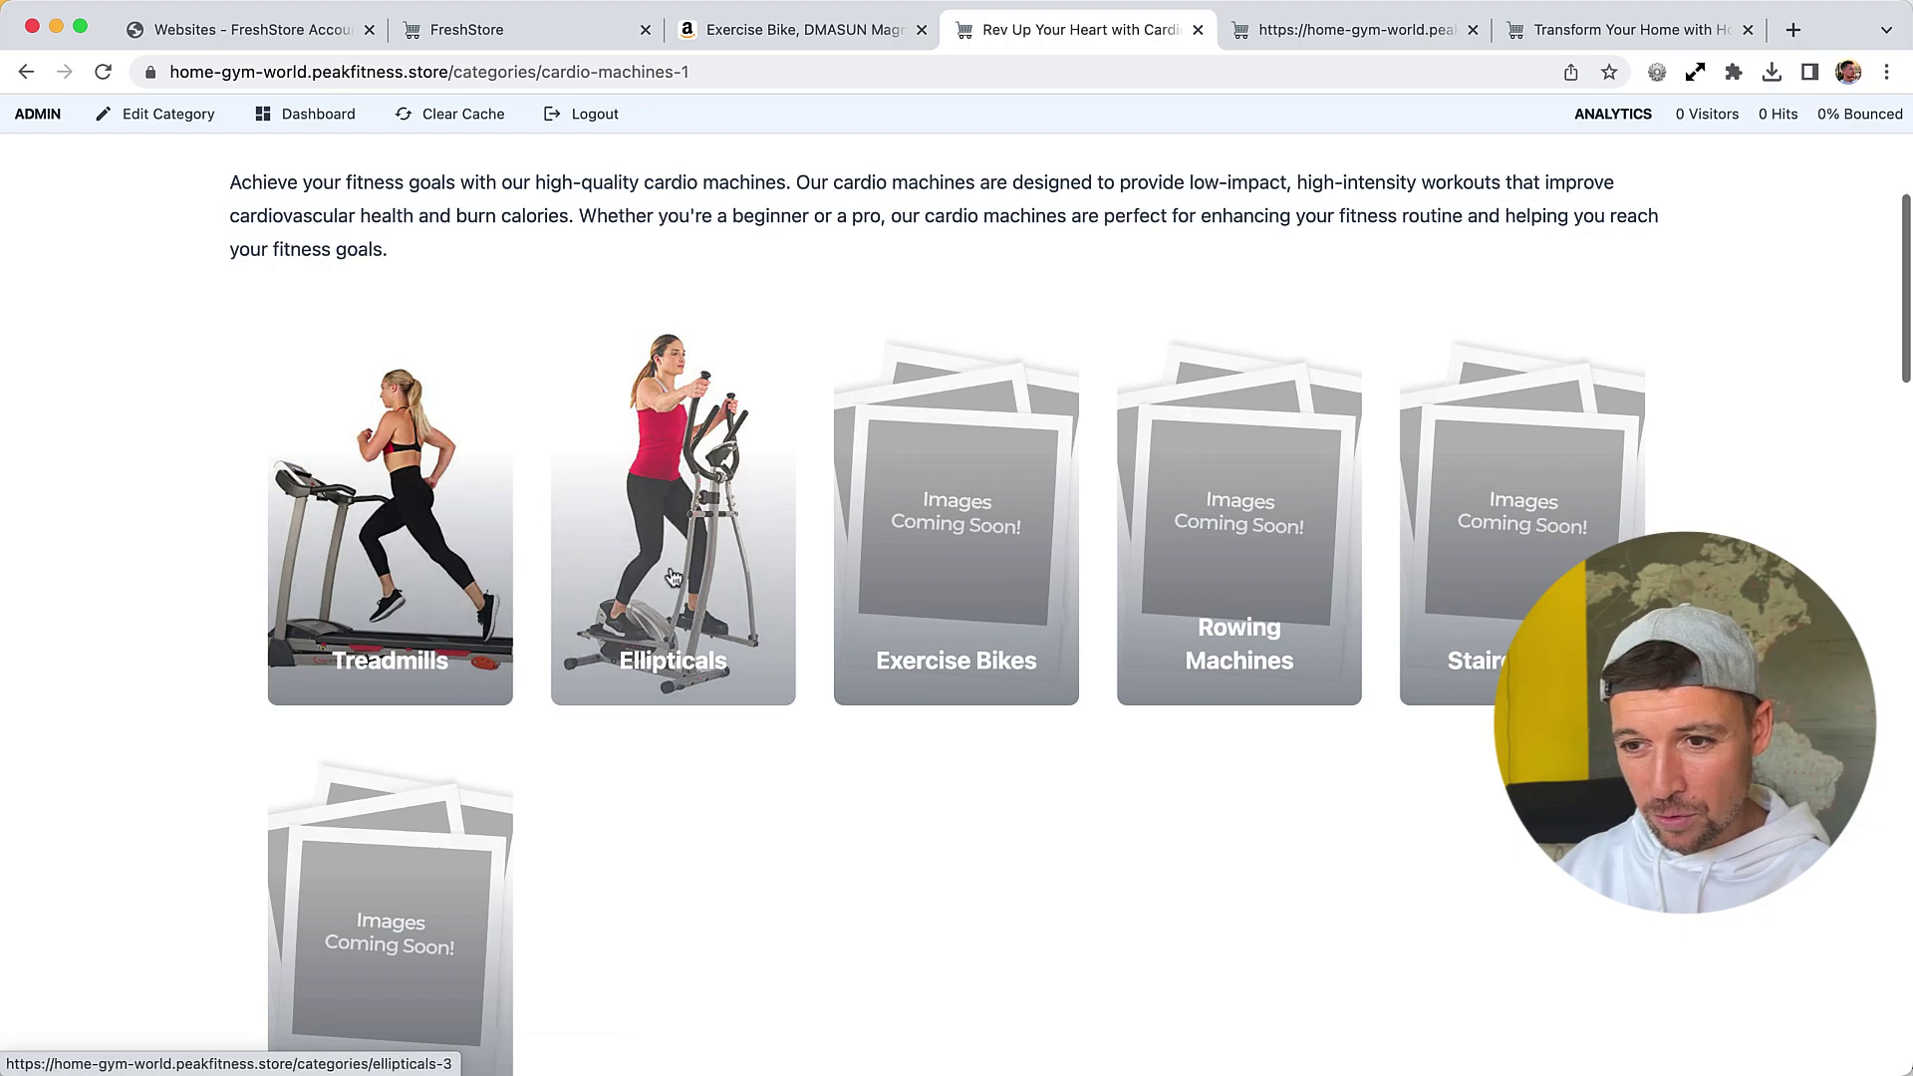
pyautogui.scroll(-10, 778, 615)
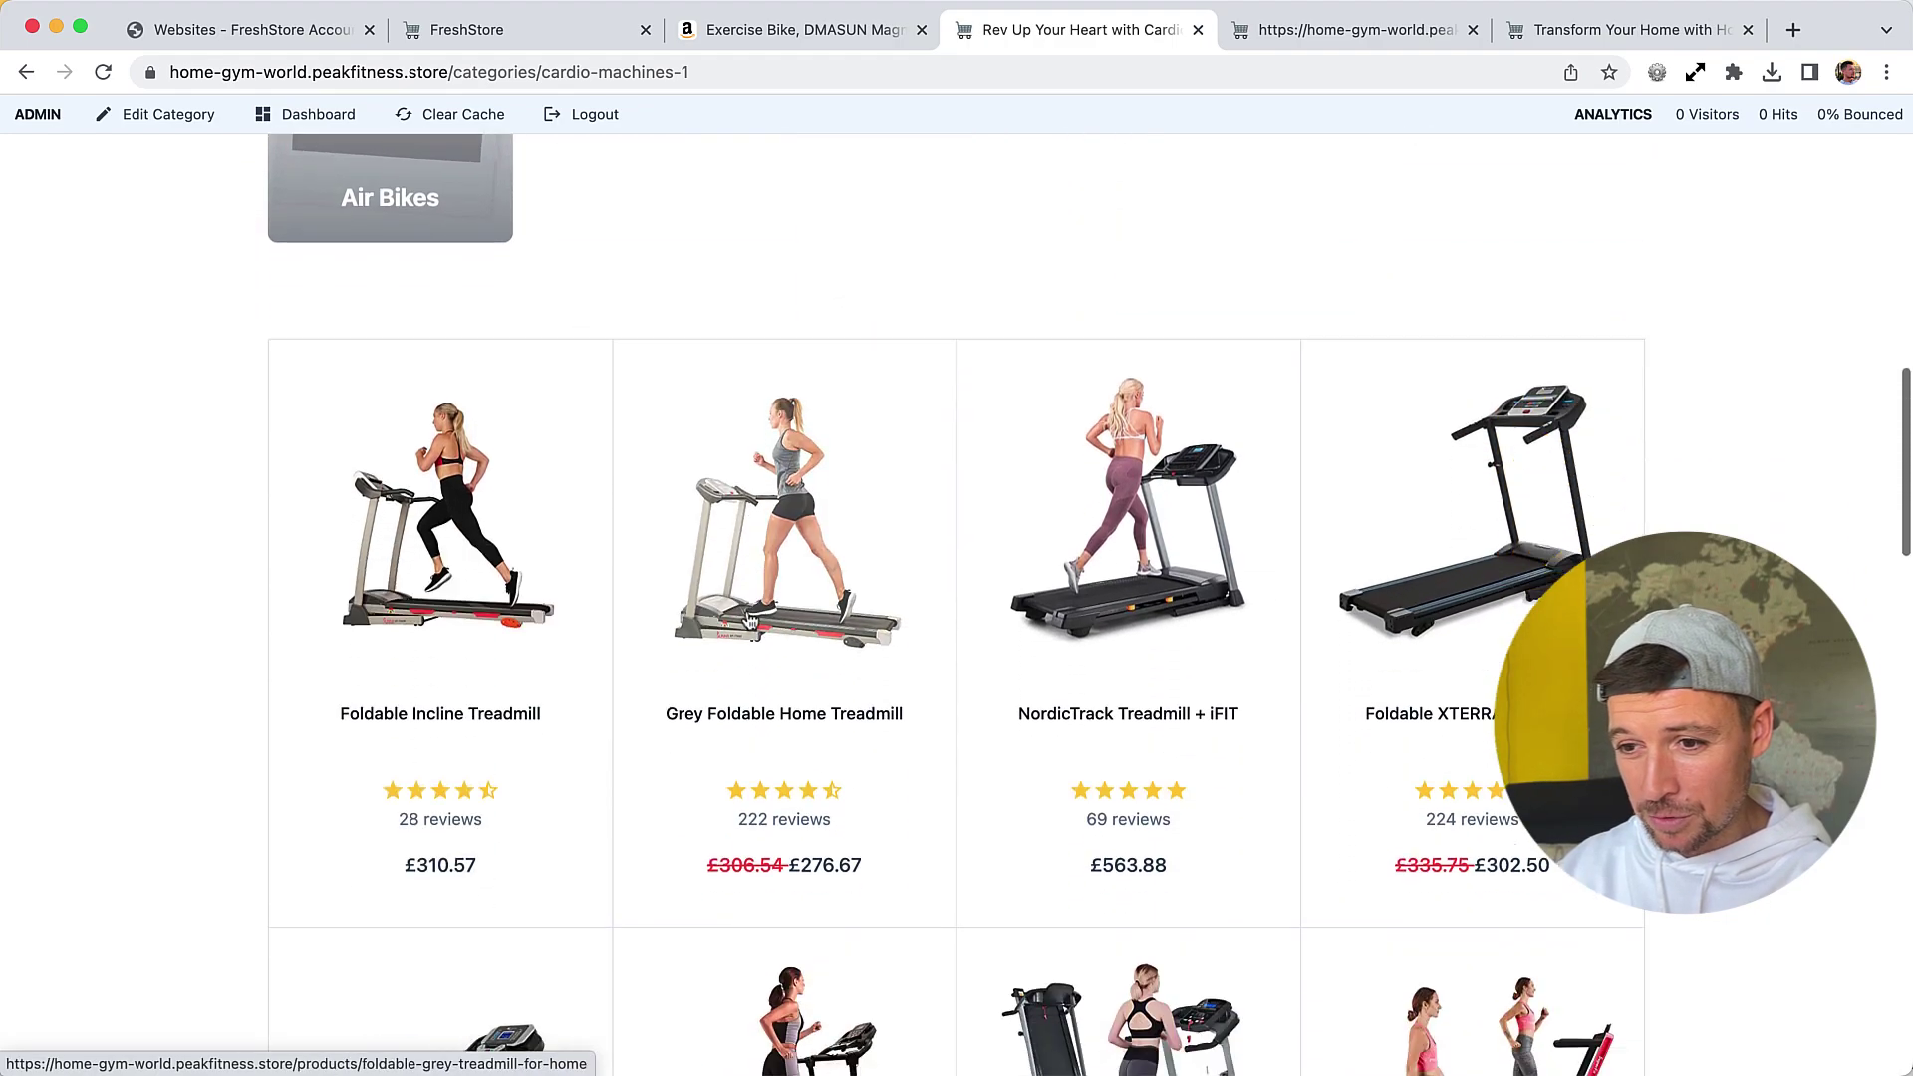
pyautogui.scroll(-15, 899, 732)
pyautogui.scroll(15, 899, 727)
pyautogui.scroll(12, 907, 722)
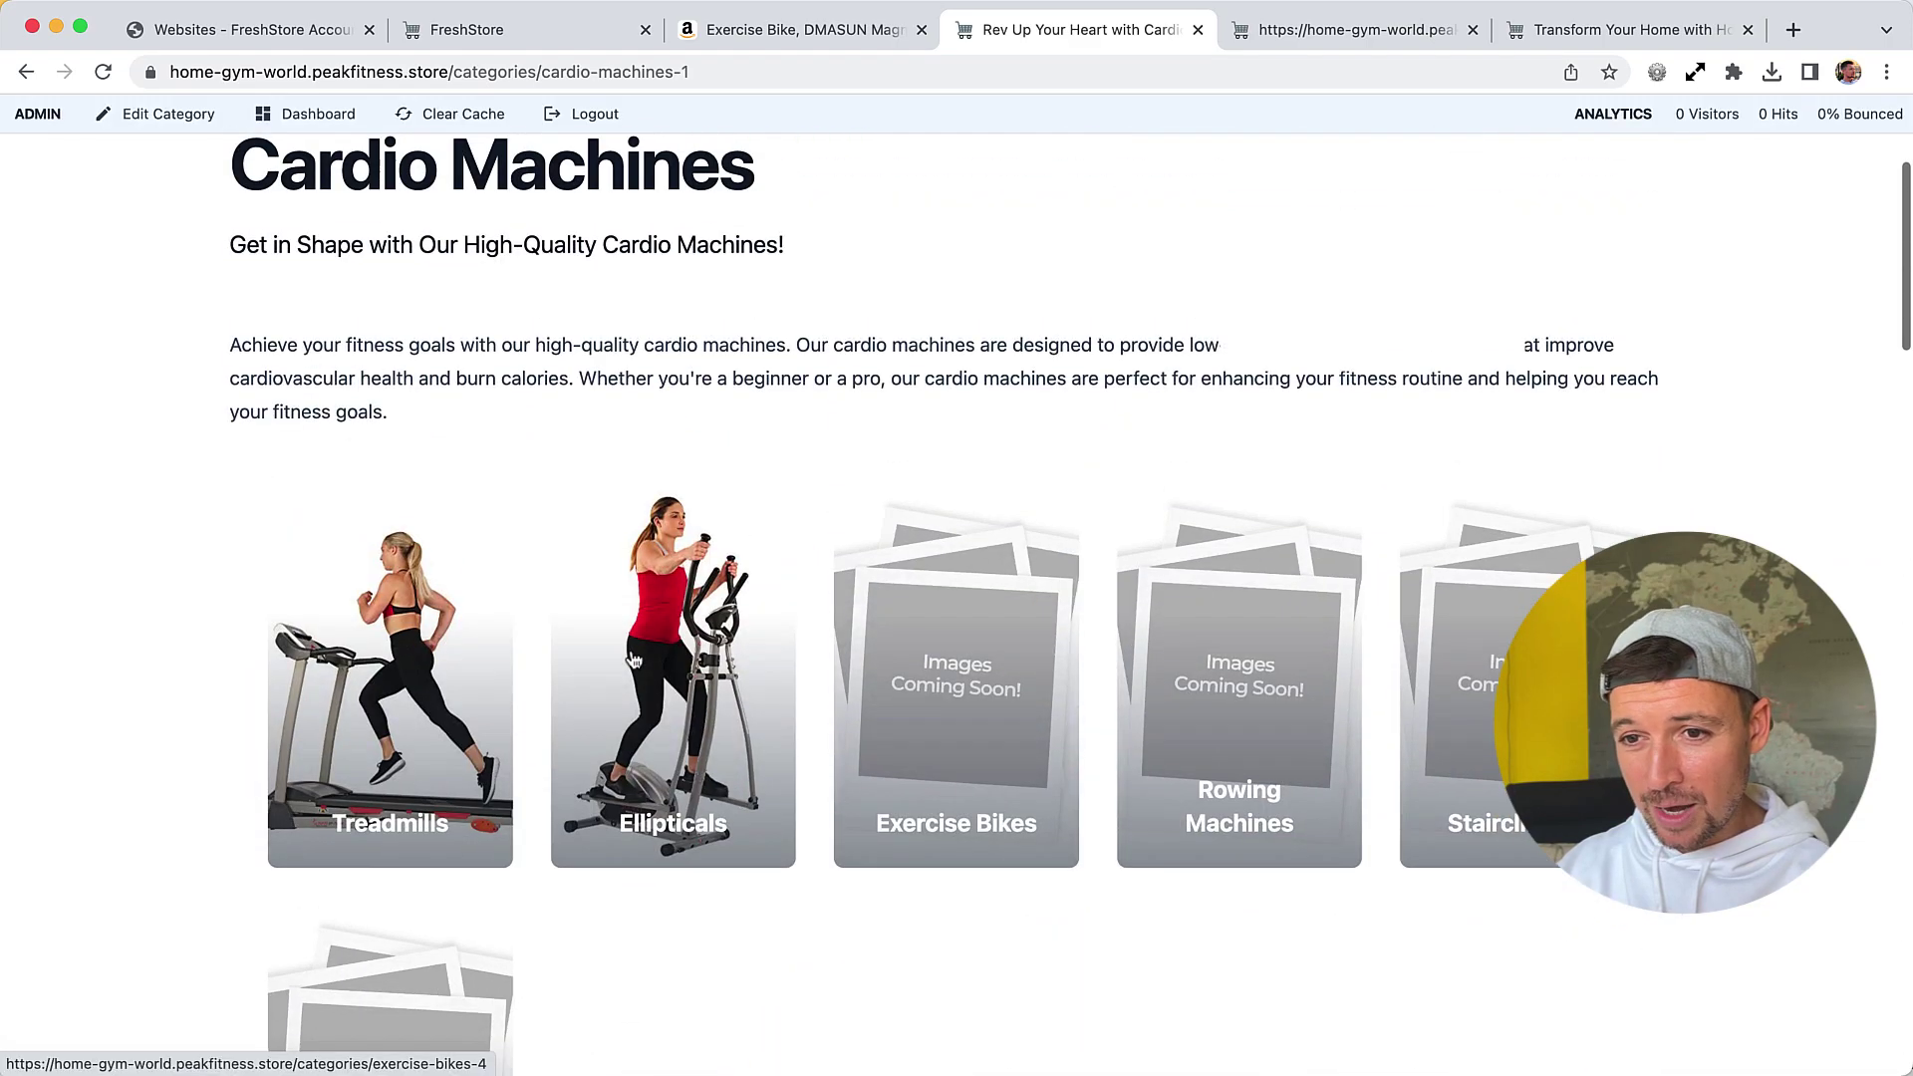
pyautogui.press('super+r')
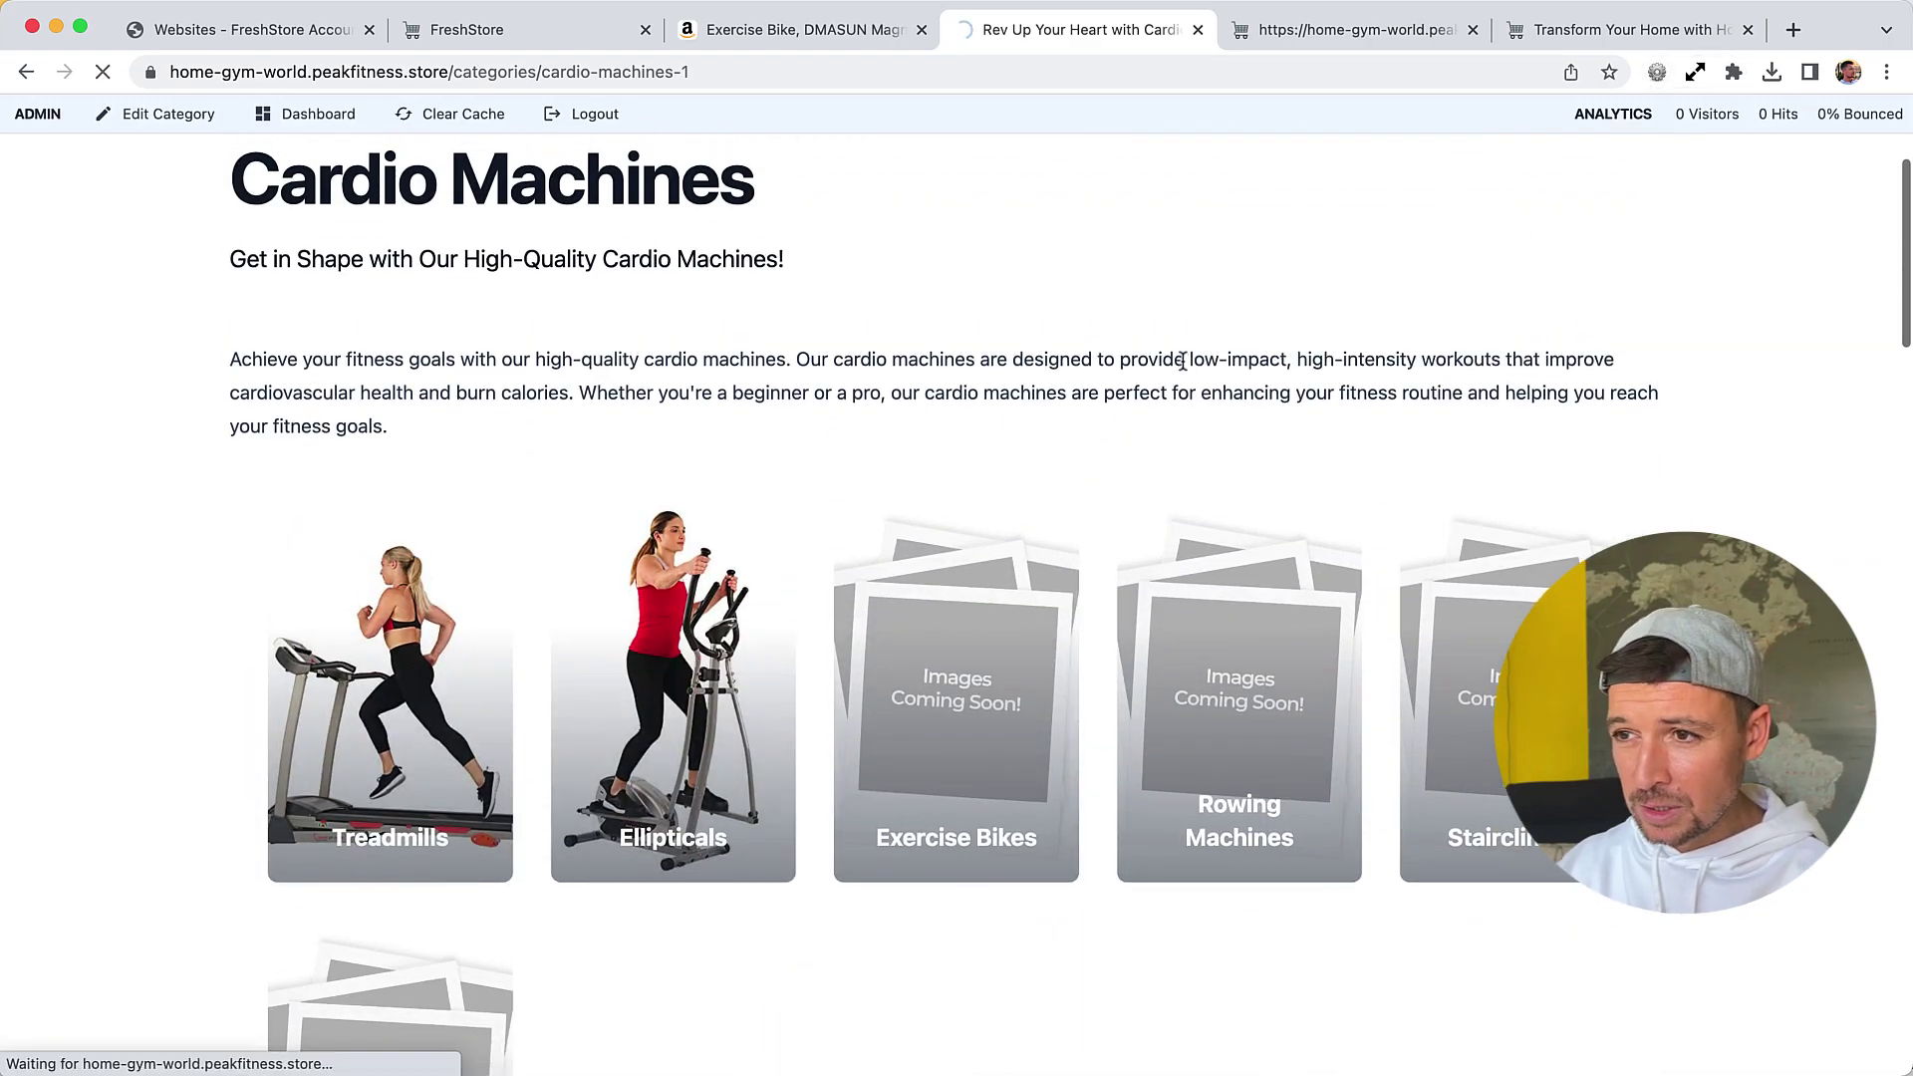
# Open the Treadmills subcategory and look over its imported products, their short names, ratings and prices
pyautogui.scroll(-5, 1188, 368)
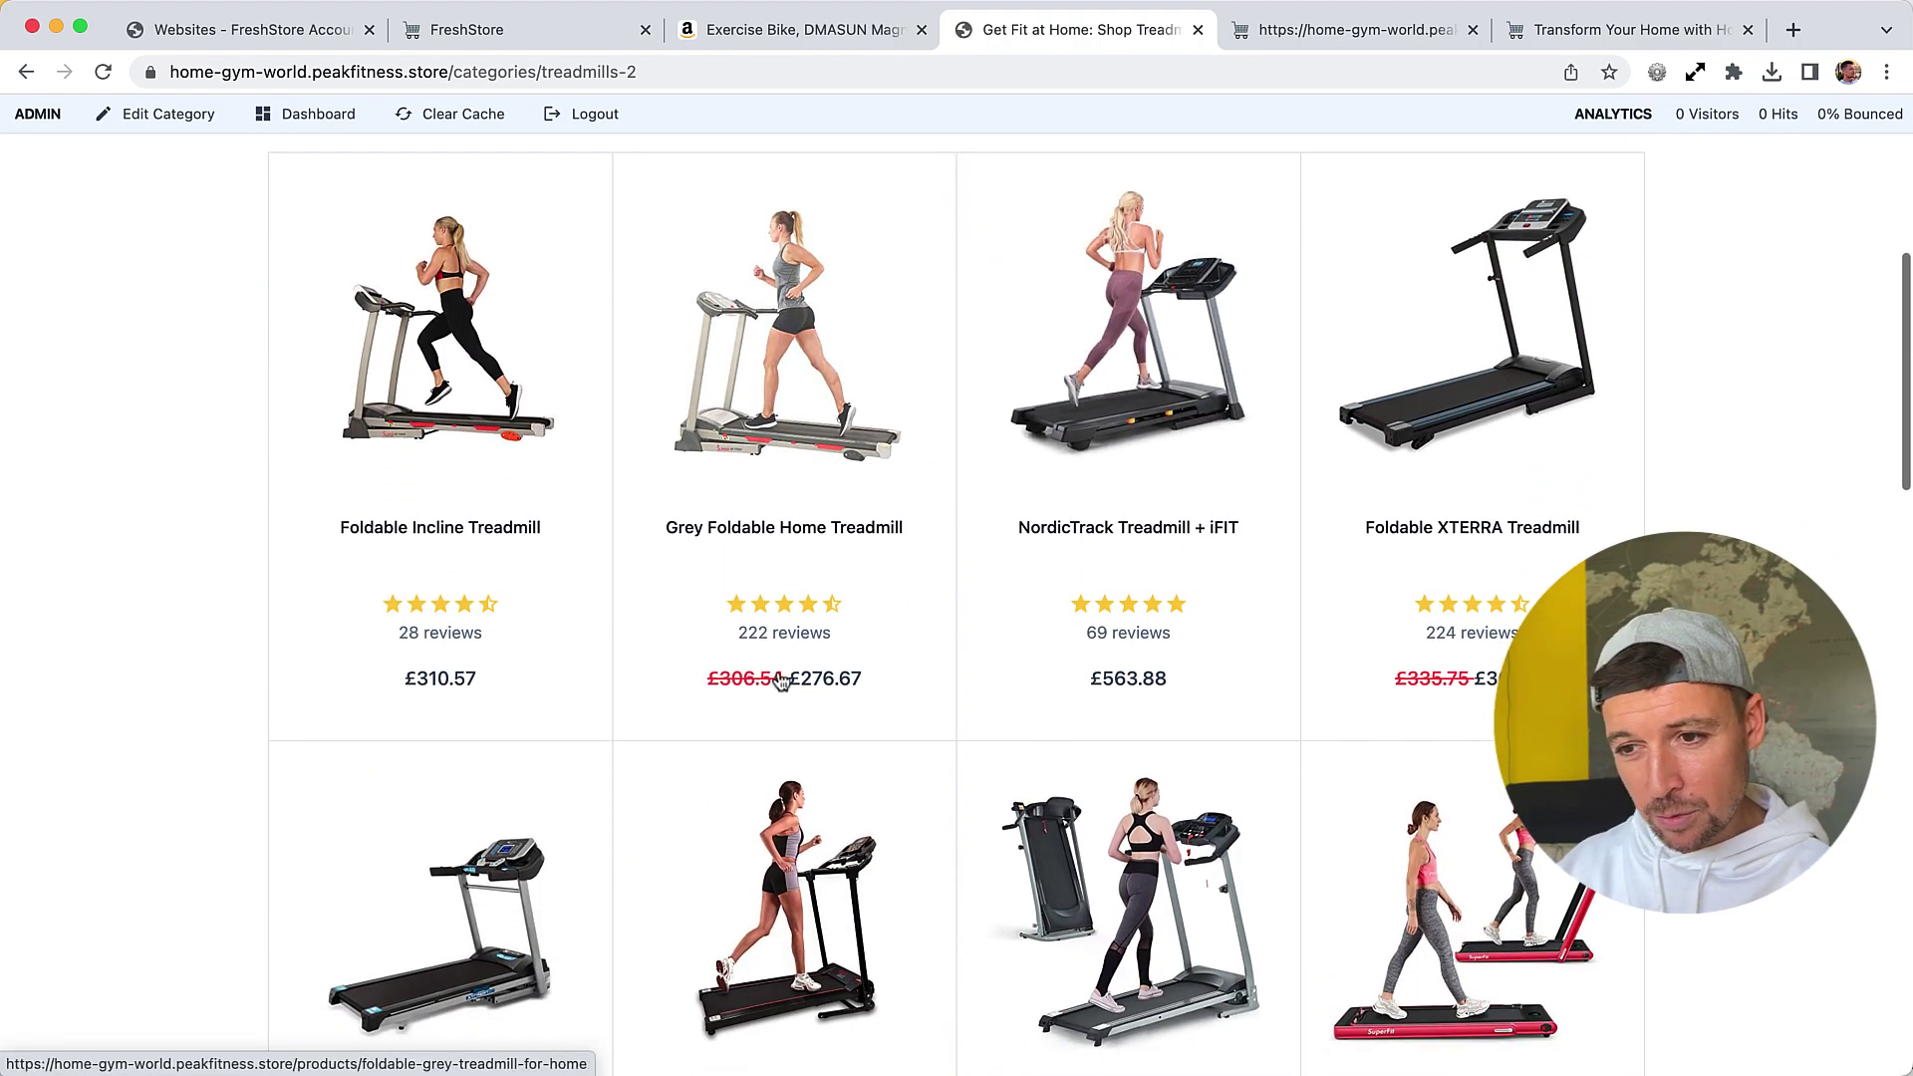
pyautogui.scroll(-15, 830, 688)
pyautogui.scroll(10, 974, 286)
pyautogui.scroll(10, 933, 317)
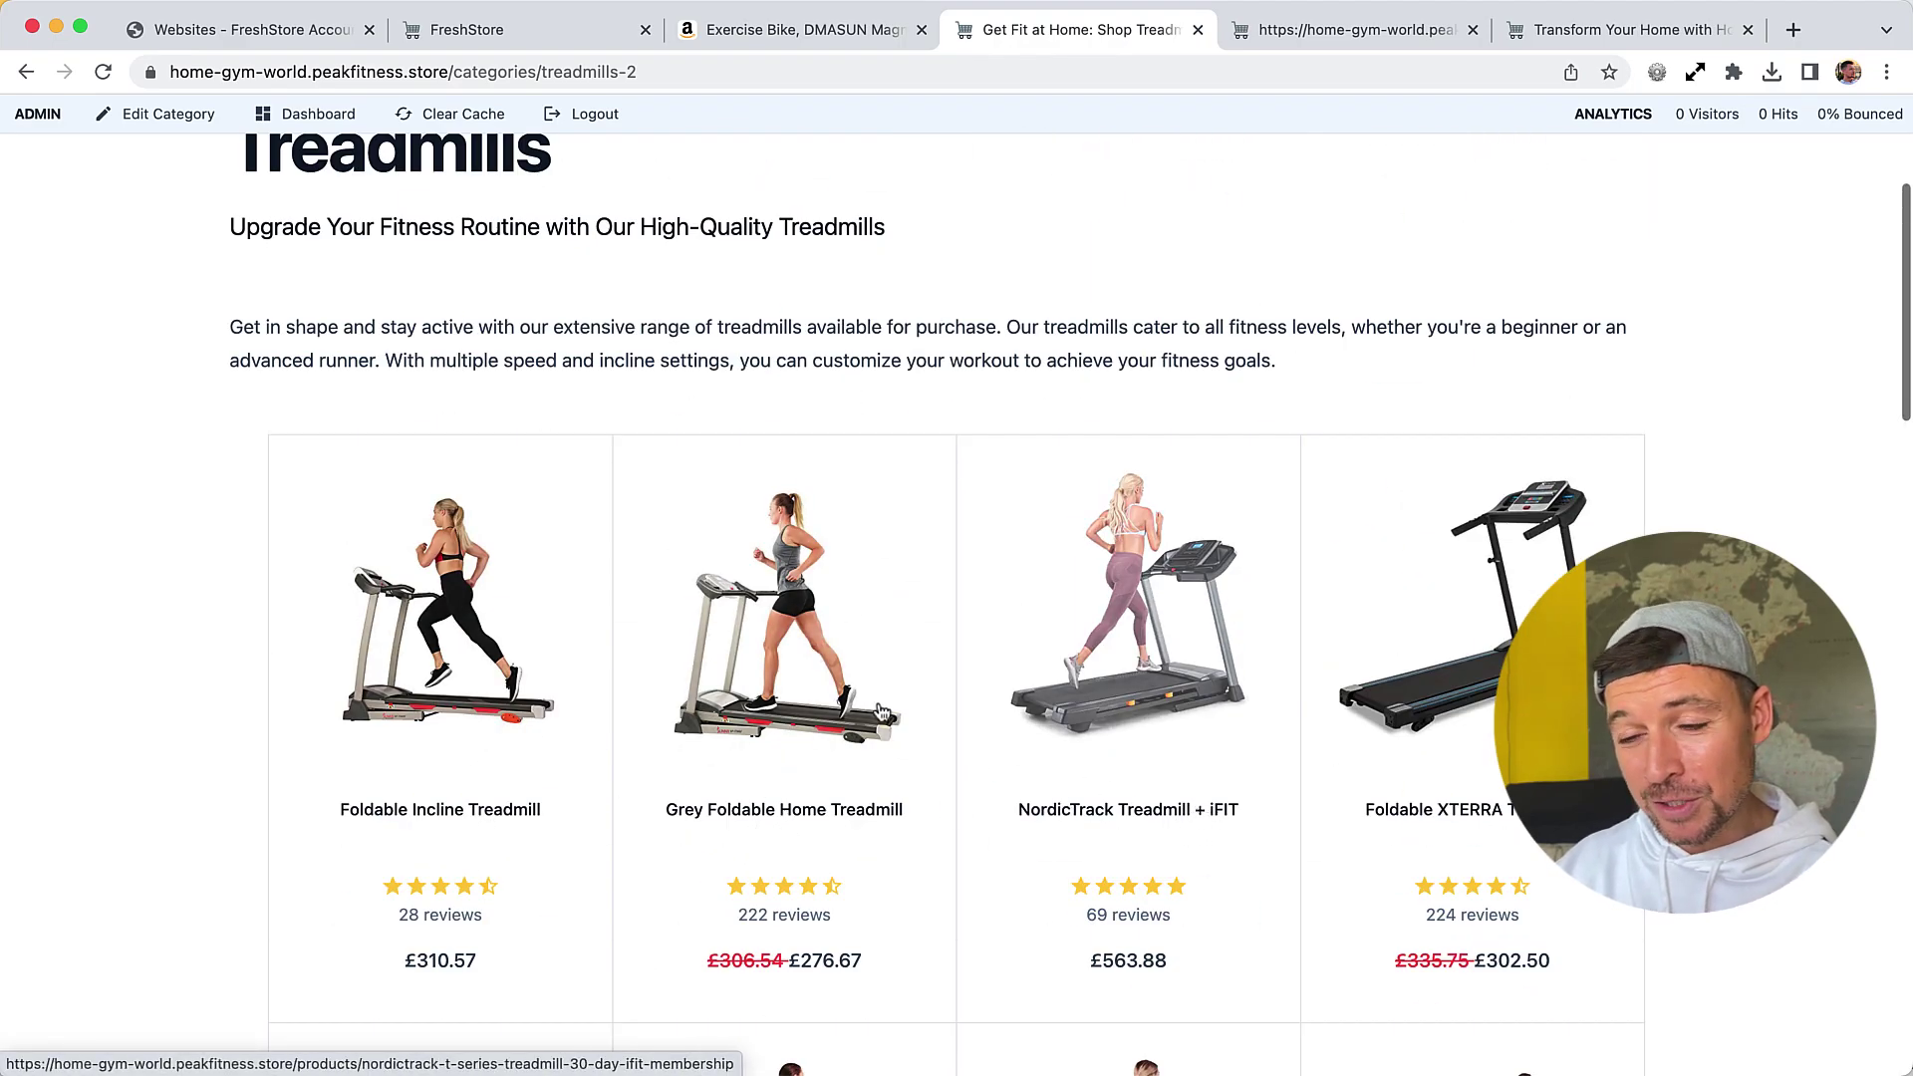
# Open the Foldable Incline Treadmill product page and read its title, tagline, short description and product highlights
pyautogui.click(469, 618)
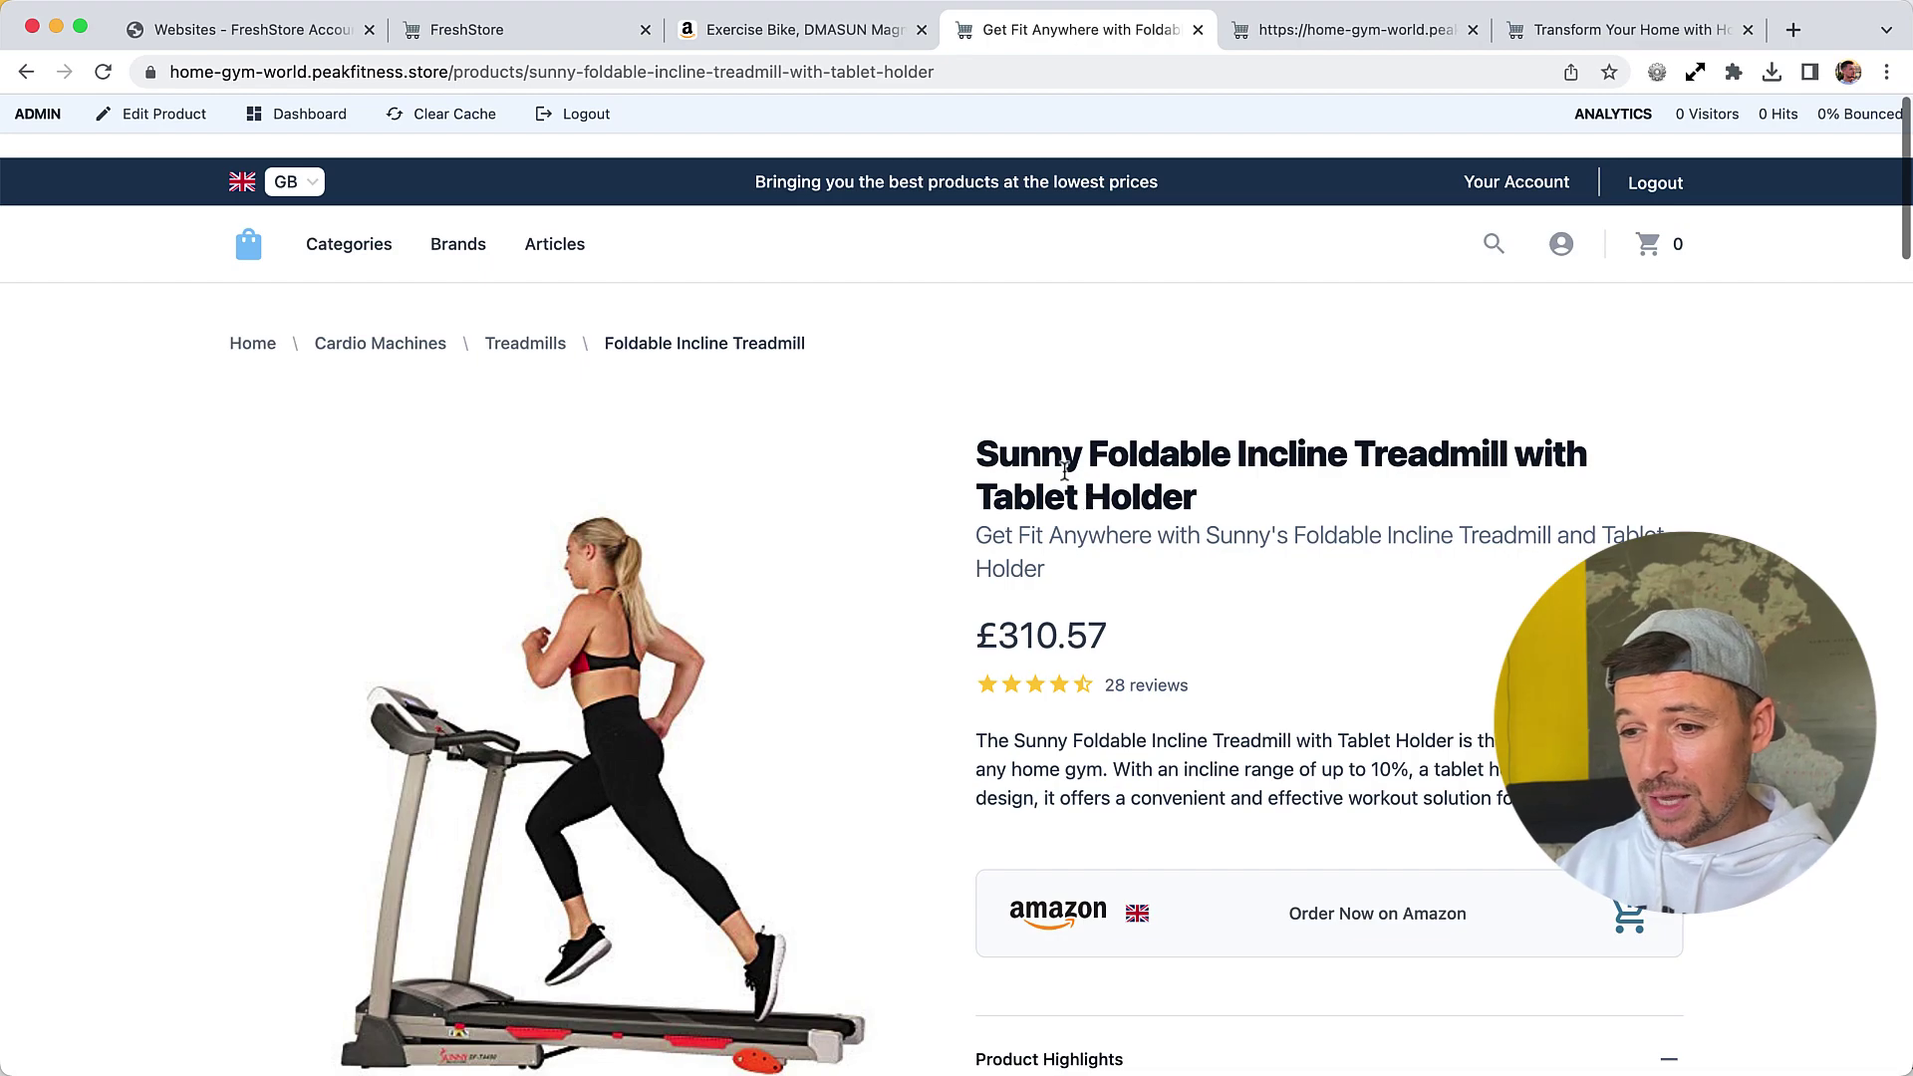
pyautogui.scroll(-3, 1065, 468)
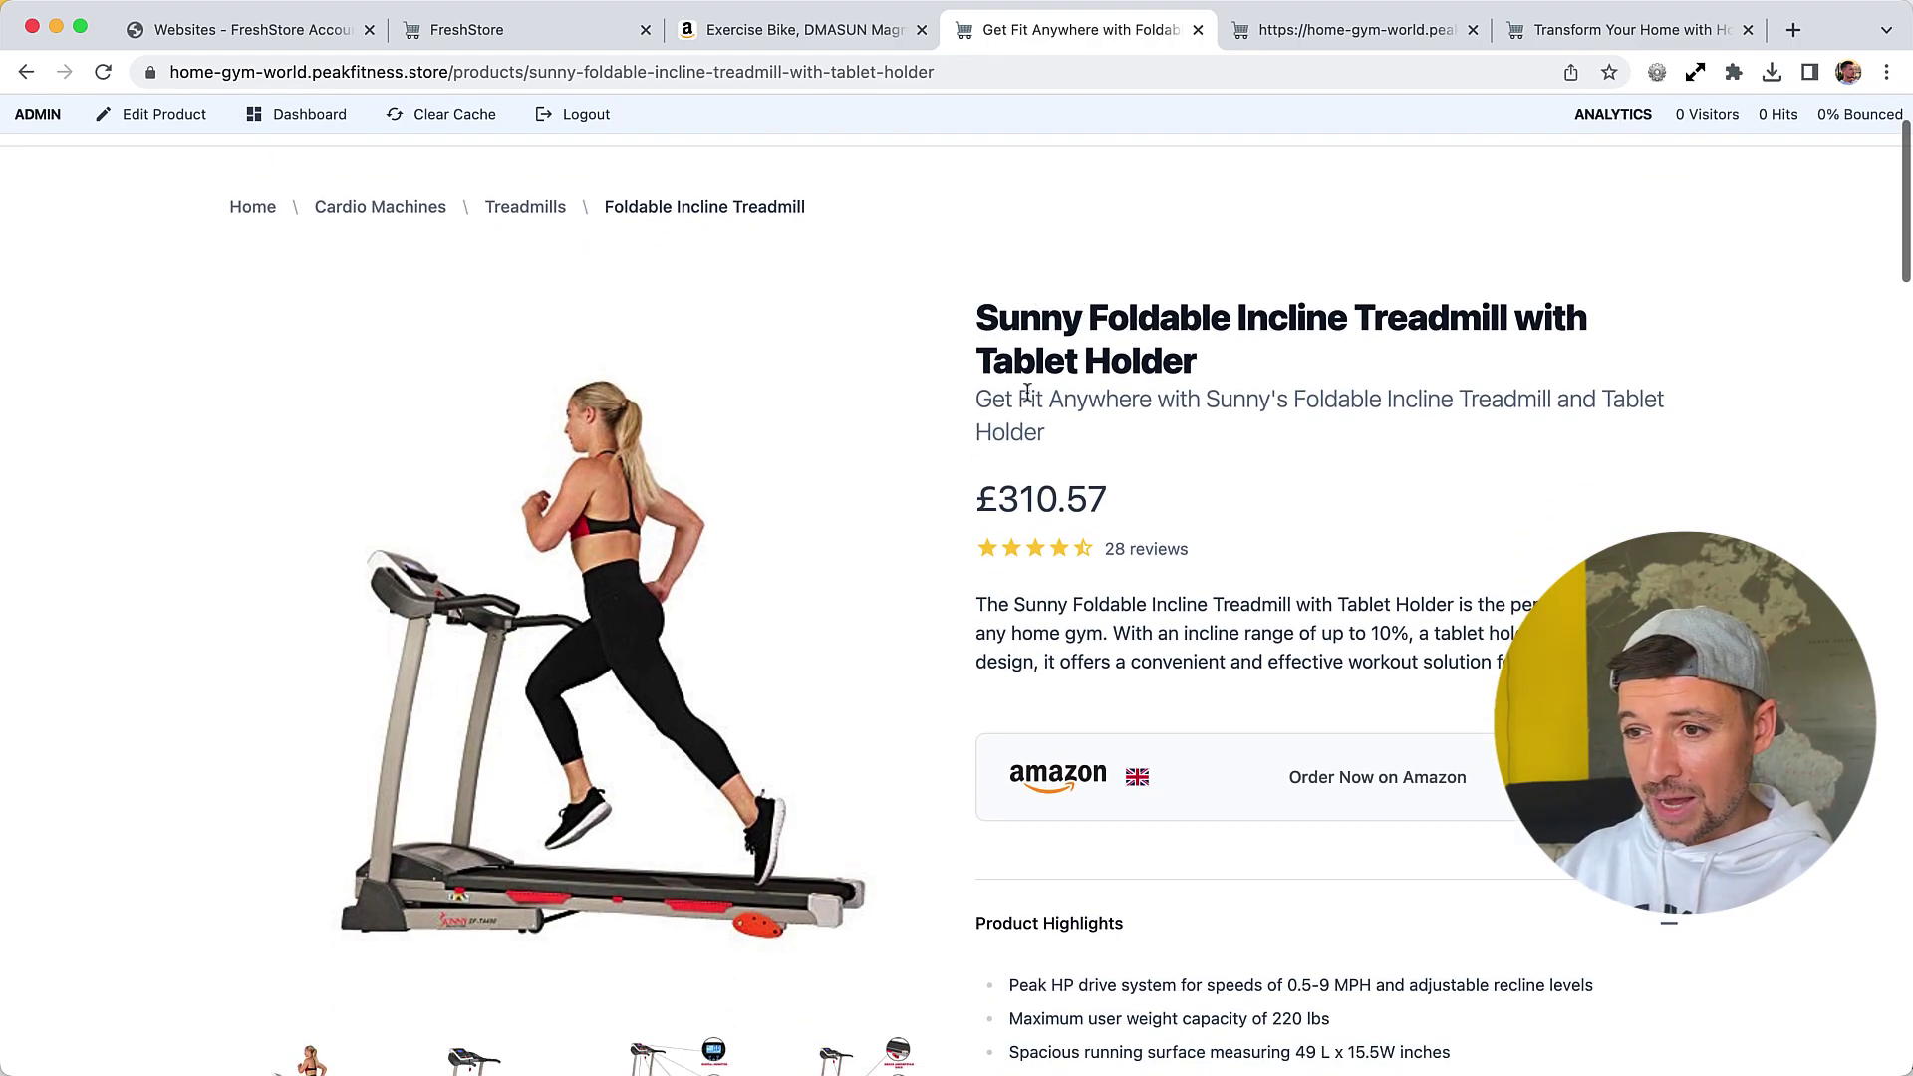
pyautogui.scroll(-4, 1217, 611)
pyautogui.scroll(2, 1145, 619)
pyautogui.tripleClick(1144, 258)
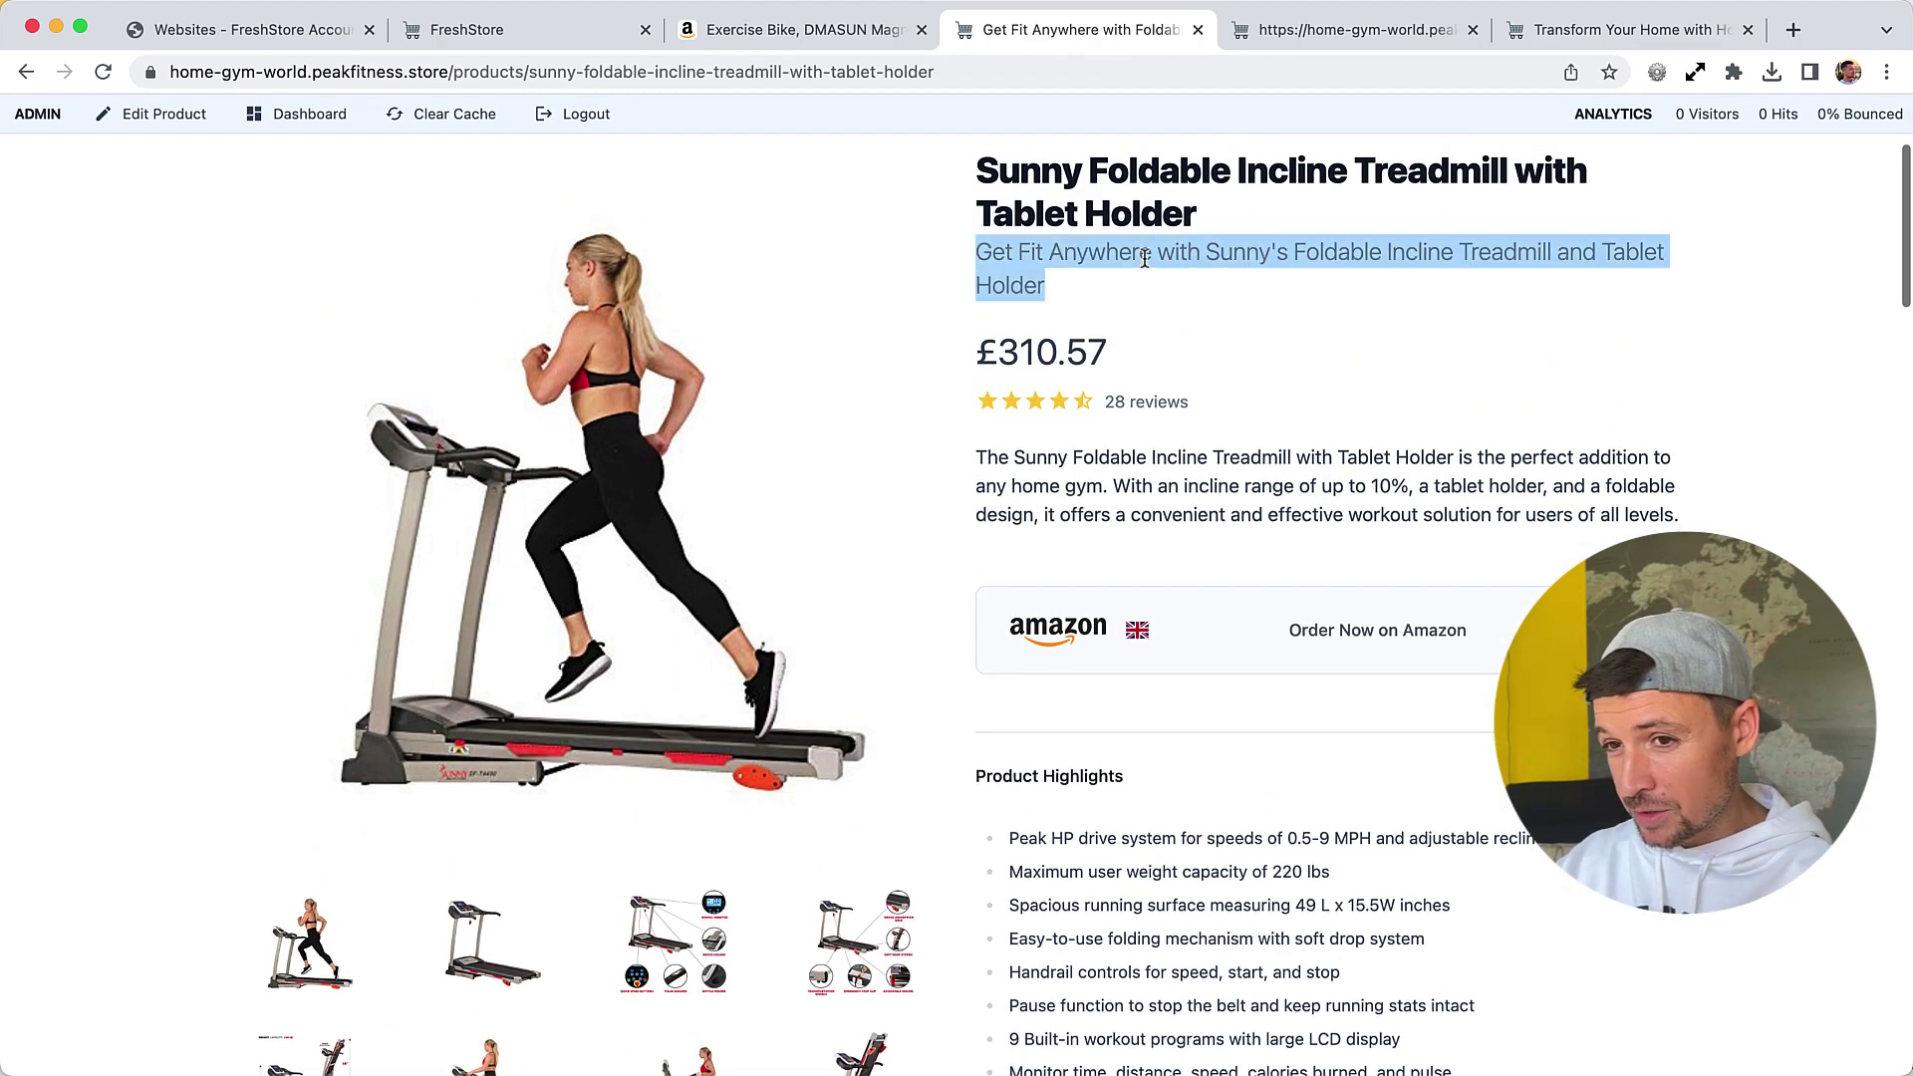
pyautogui.tripleClick(1150, 469)
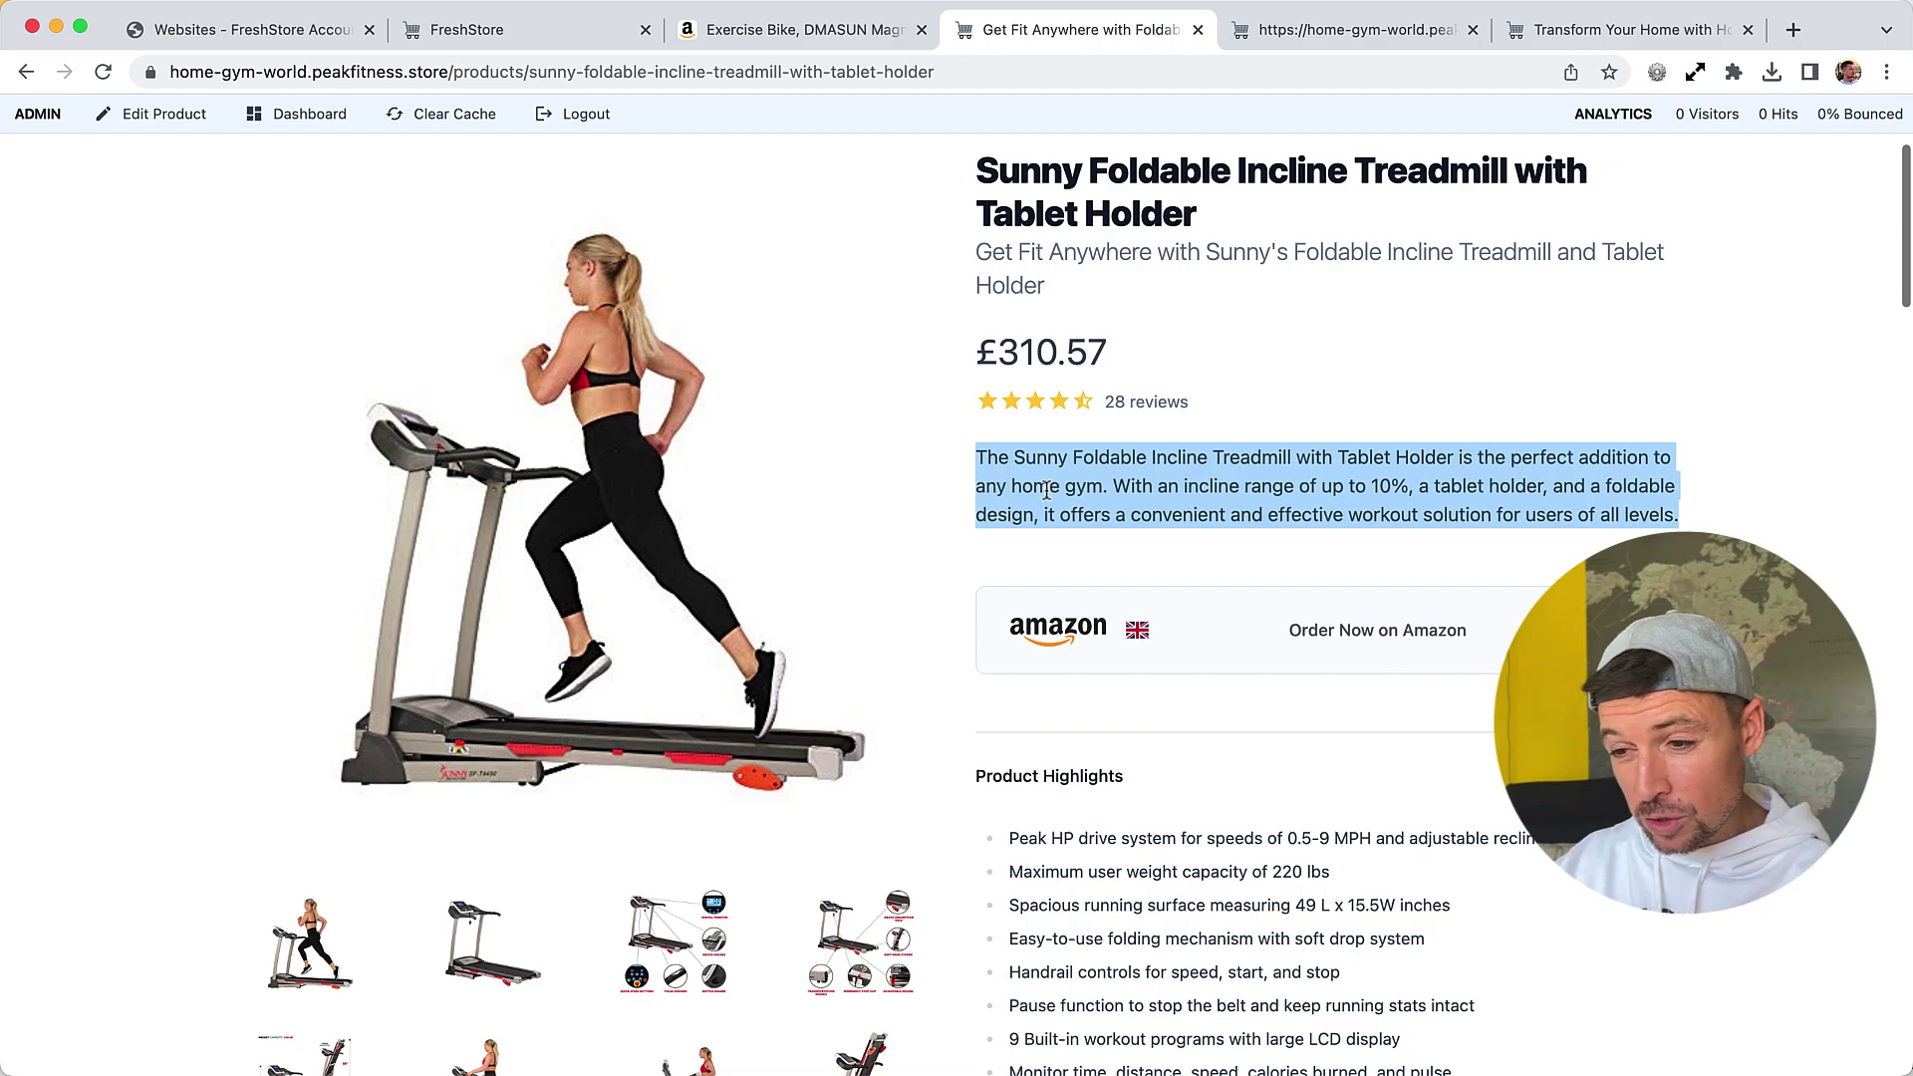
pyautogui.scroll(-5, 991, 666)
pyautogui.moveTo(1006, 610); pyautogui.dragTo(1546, 869)
pyautogui.scroll(-3, 1504, 874)
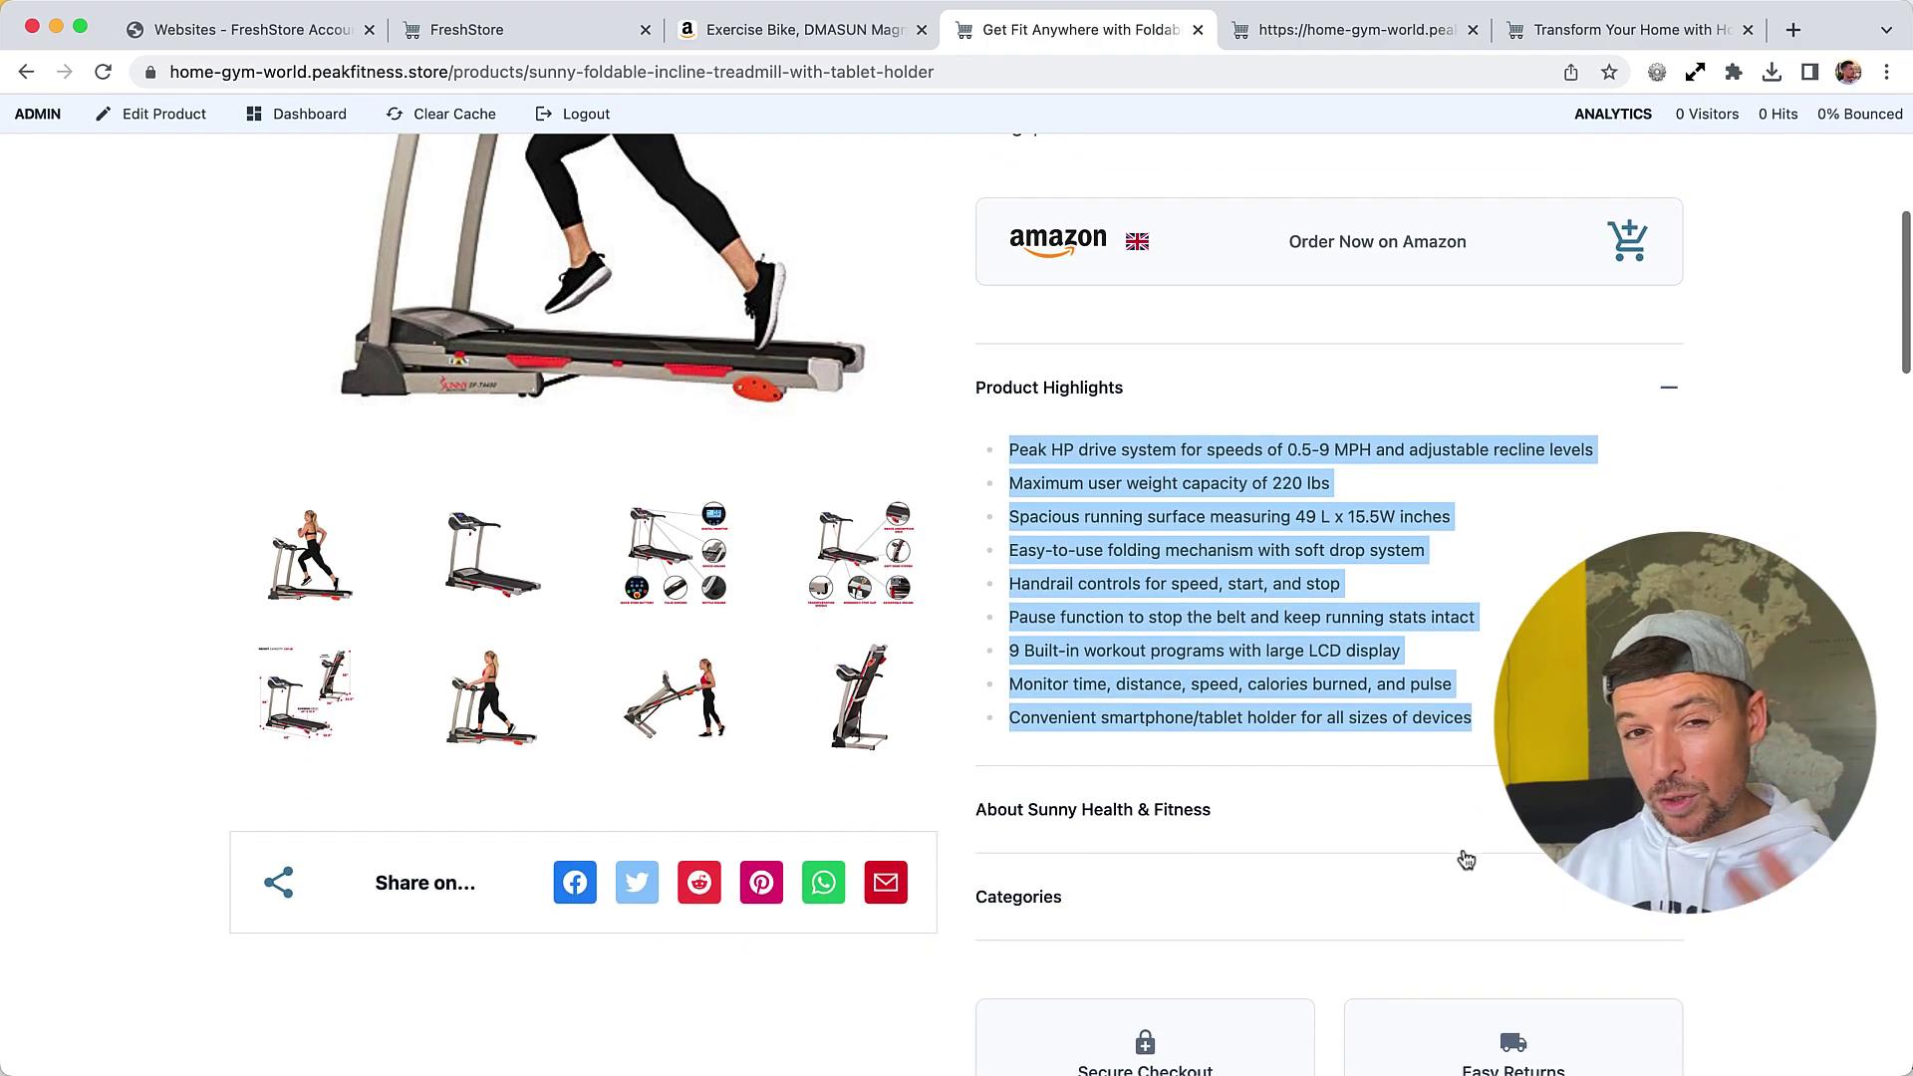
# Read the treadmill's long description article, including the Foldable and Space-Saving Design and Powerful and Convenient sections
pyautogui.scroll(-15, 1315, 692)
pyautogui.moveTo(231, 430); pyautogui.dragTo(1001, 782)
pyautogui.scroll(-5, 1009, 797)
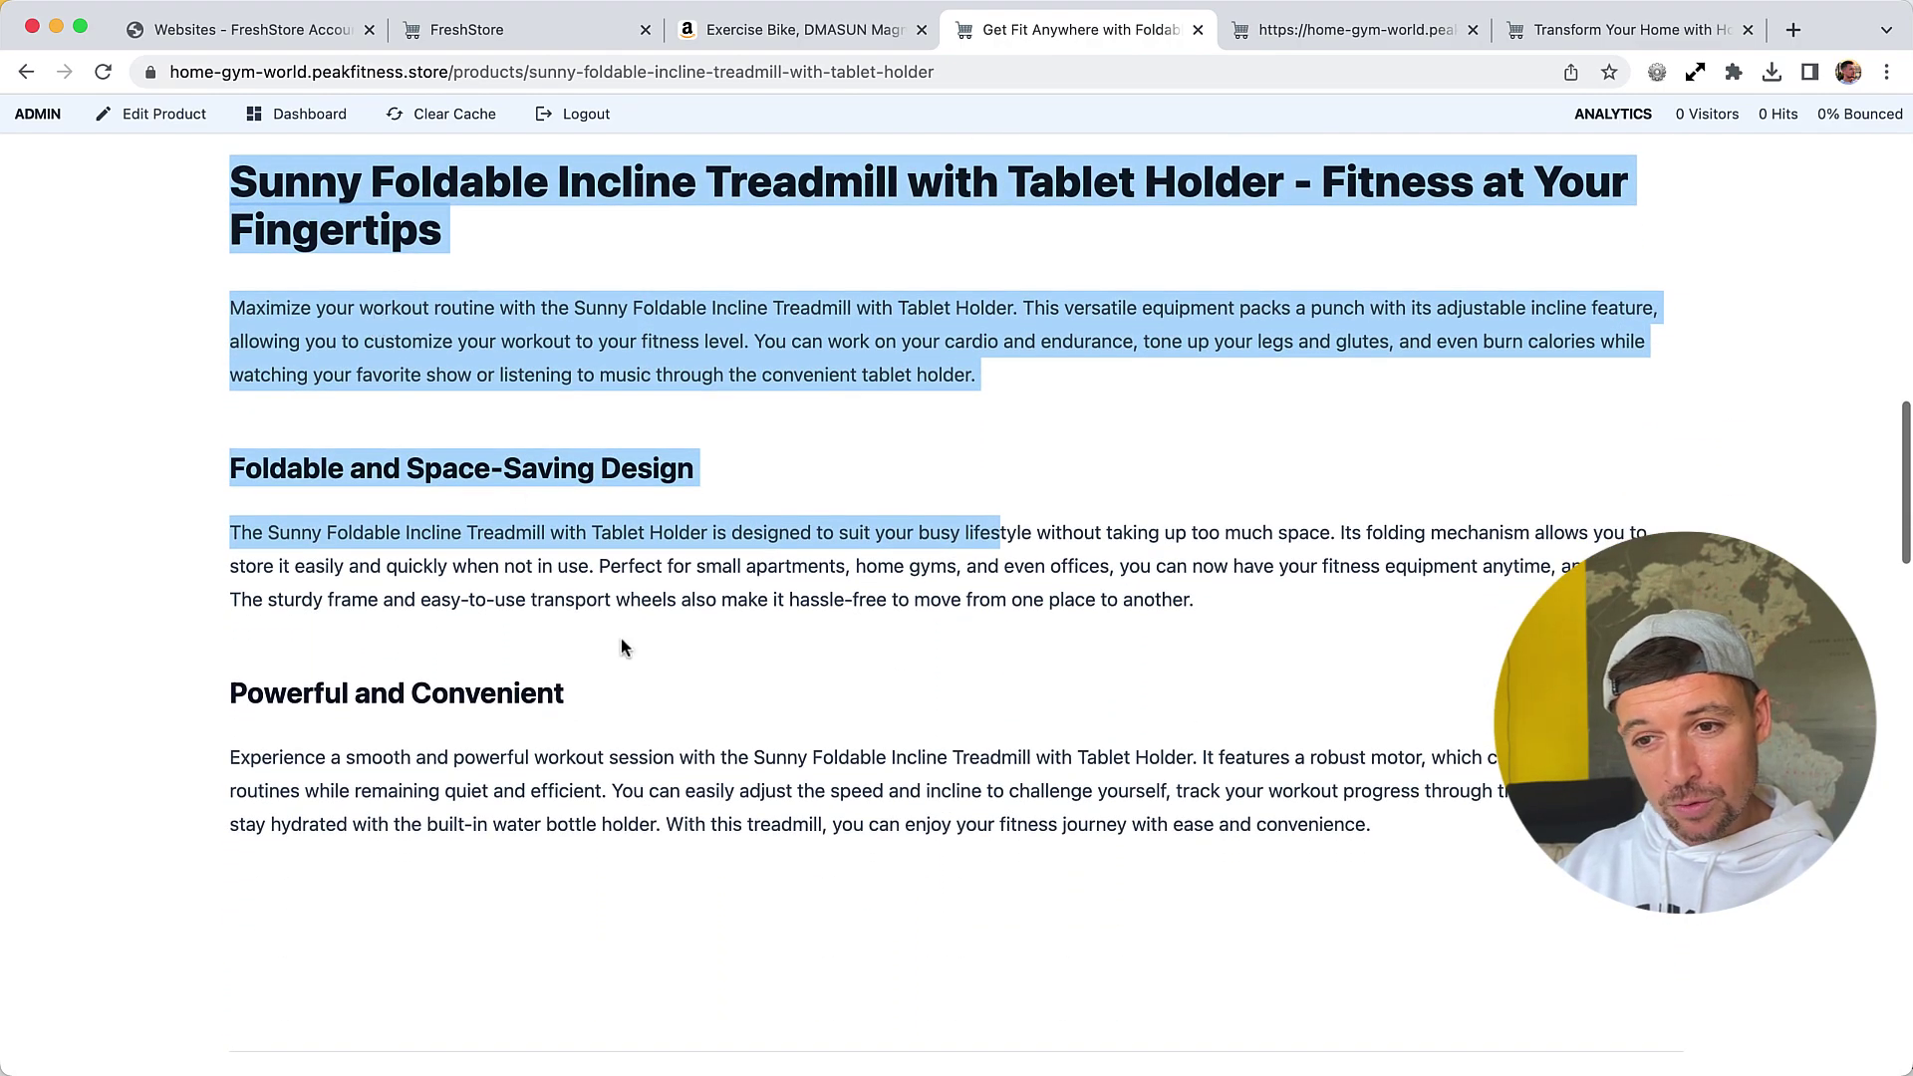
pyautogui.click(539, 588)
pyautogui.scroll(-3, 1130, 708)
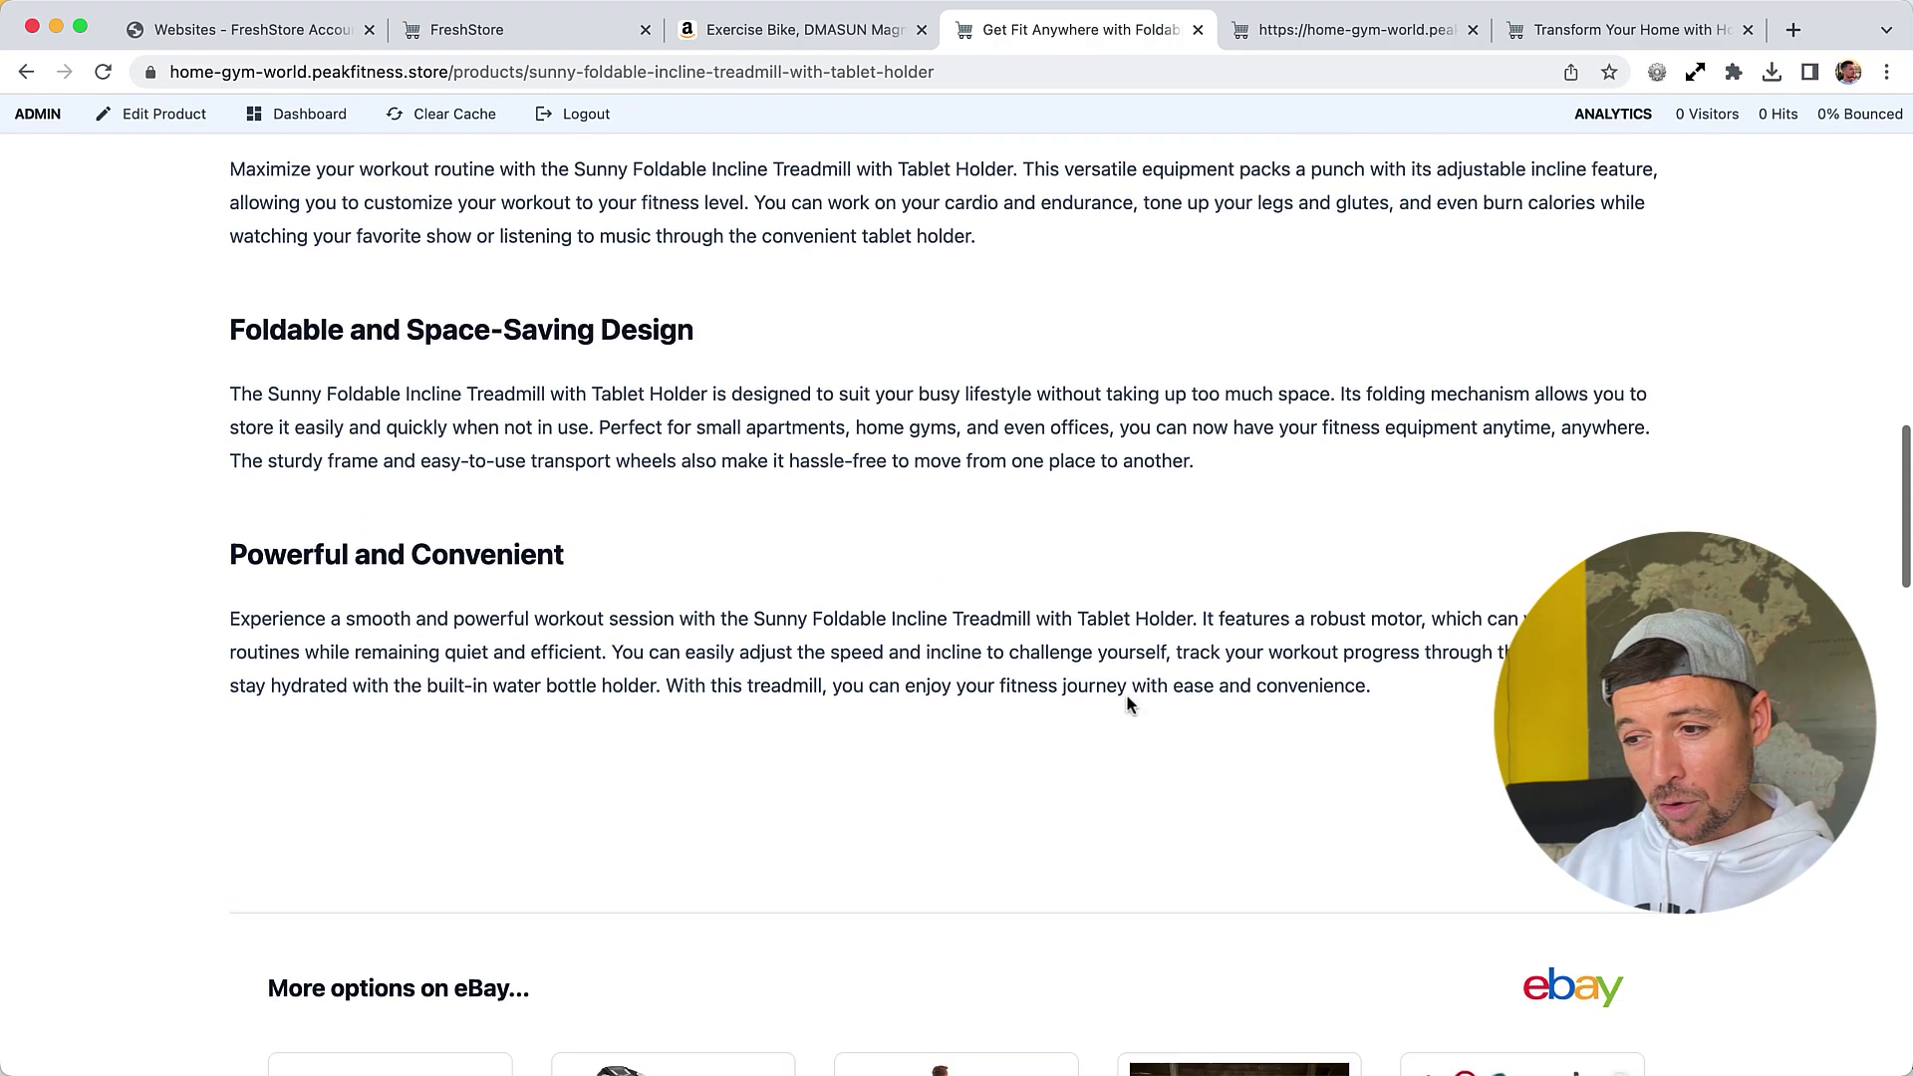
# Examine the eBay alternatives offered on the treadmill's page and compare them with the product's title
pyautogui.scroll(-10, 1130, 704)
pyautogui.scroll(20, 1130, 704)
pyautogui.scroll(5, 1128, 702)
pyautogui.scroll(-15, 1128, 703)
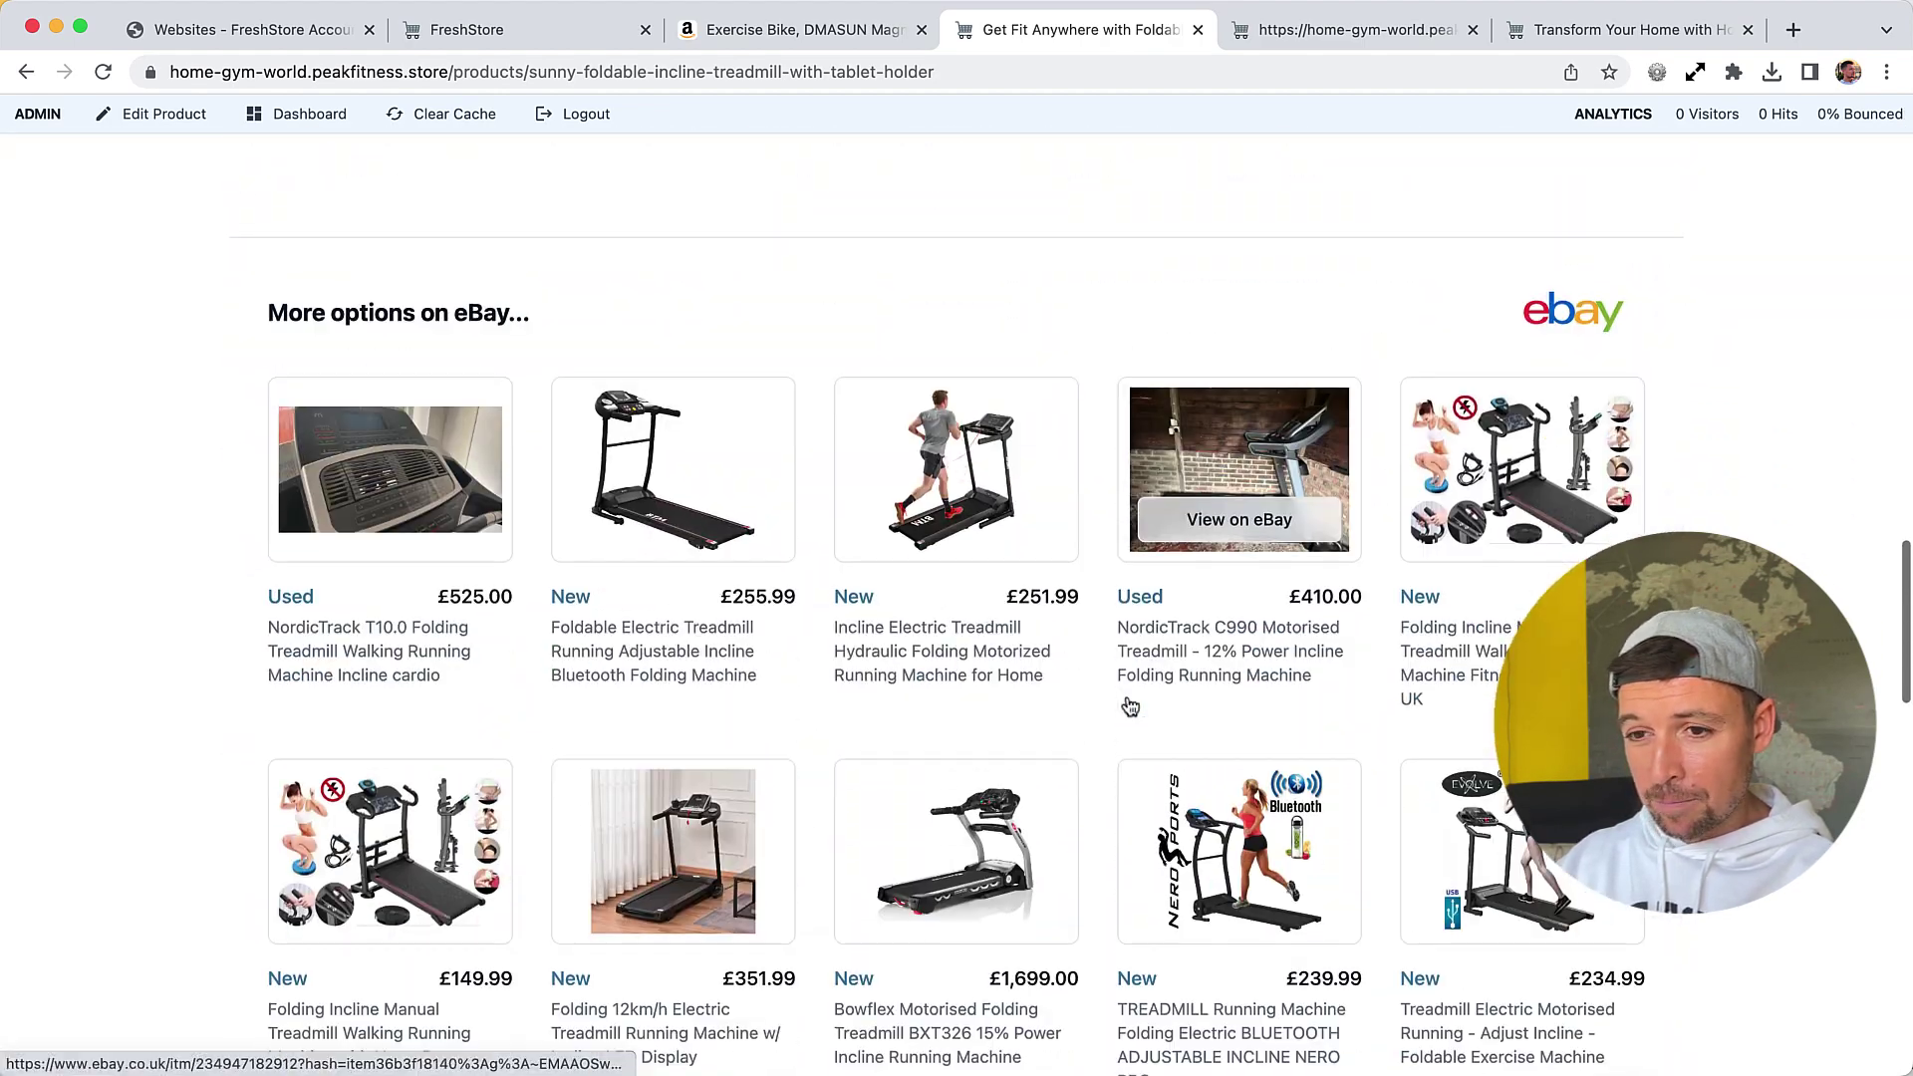
pyautogui.scroll(-2, 1609, 401)
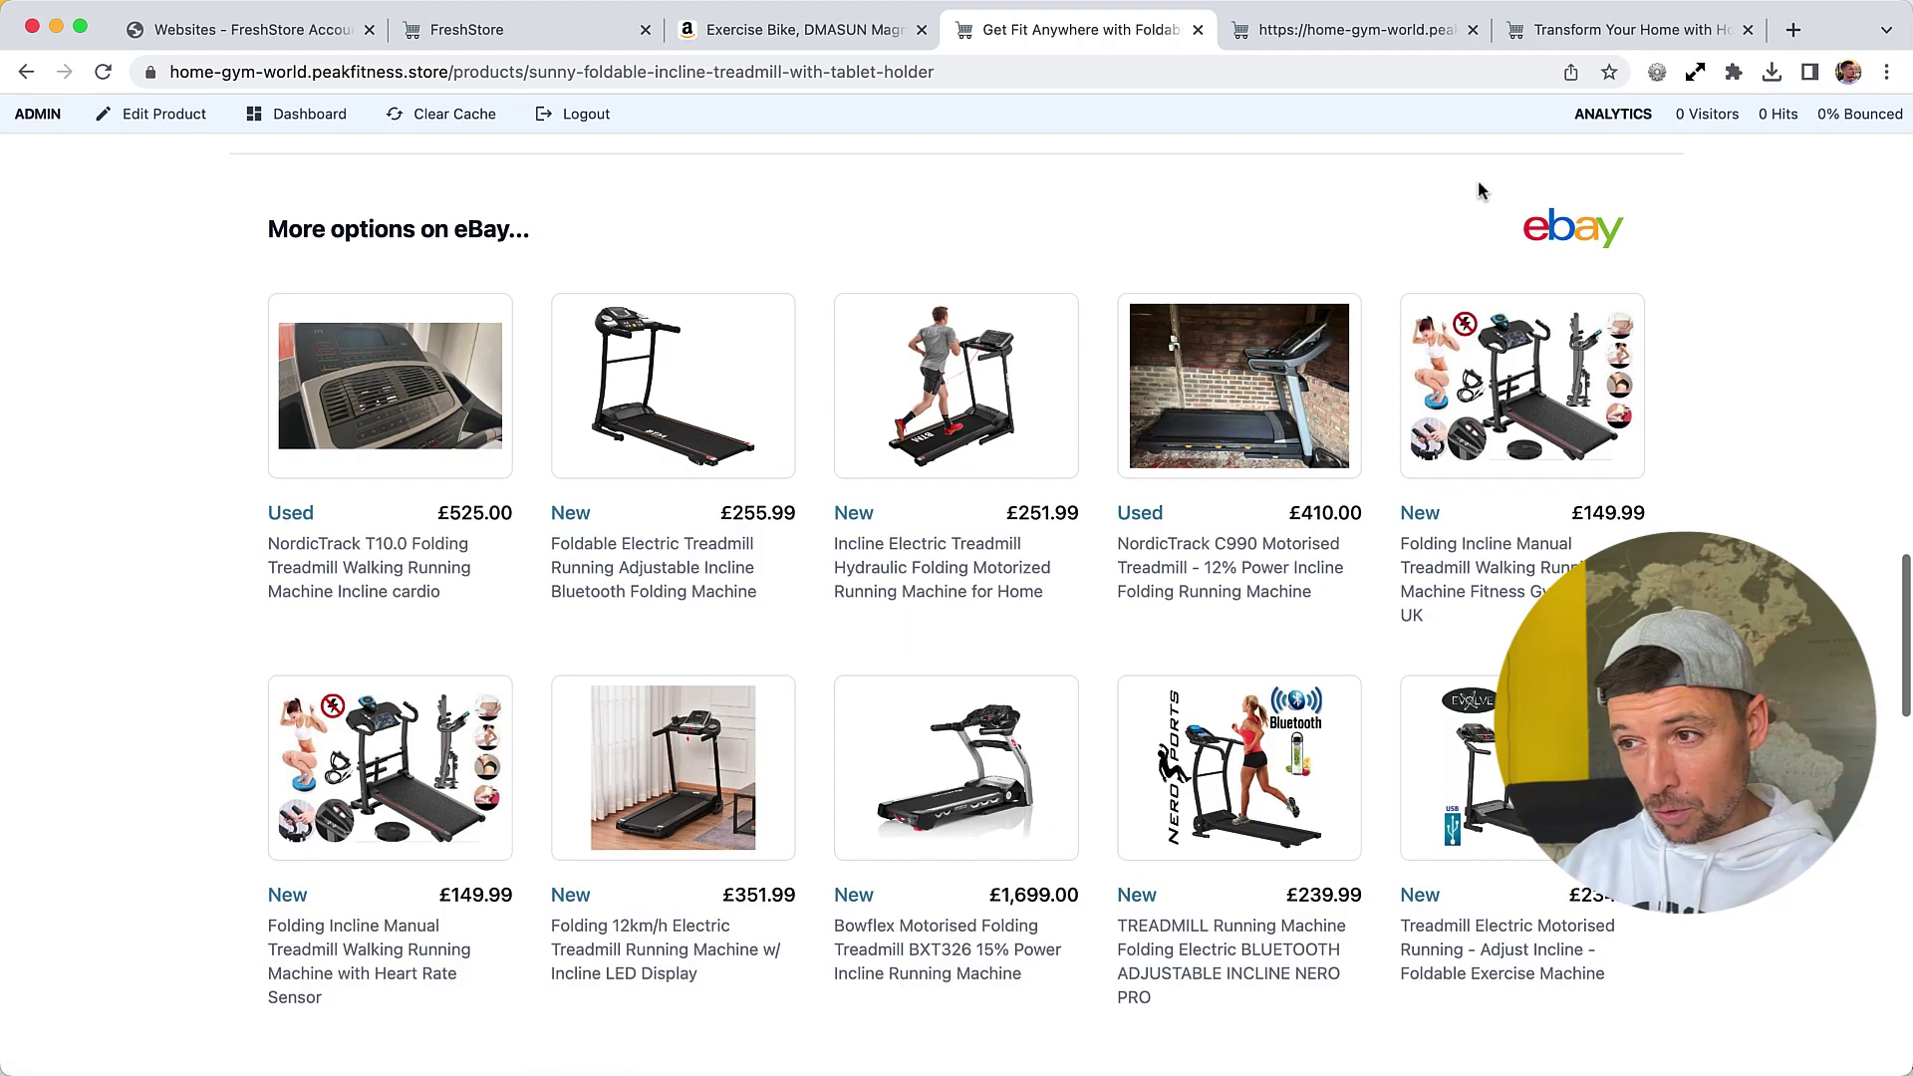
pyautogui.scroll(20, 931, 610)
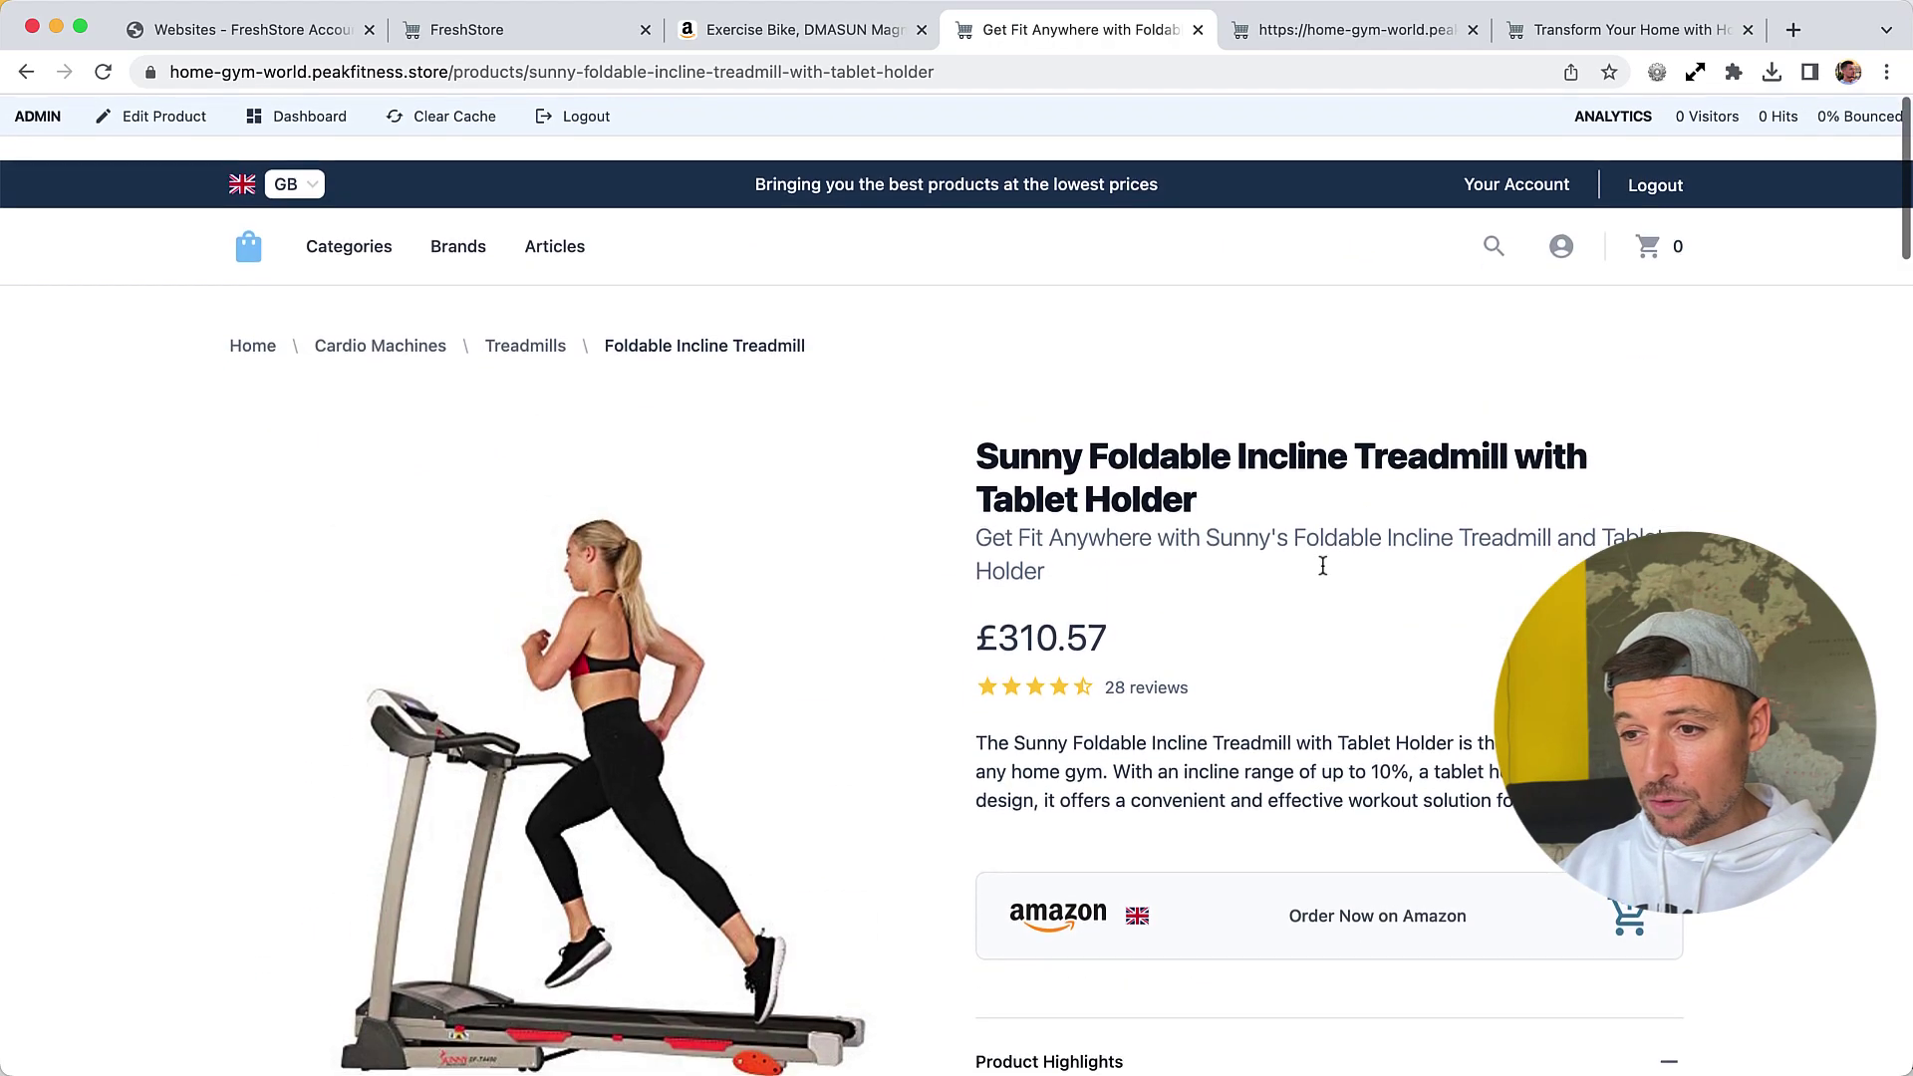
pyautogui.tripleClick(1135, 457)
pyautogui.scroll(-20, 1140, 498)
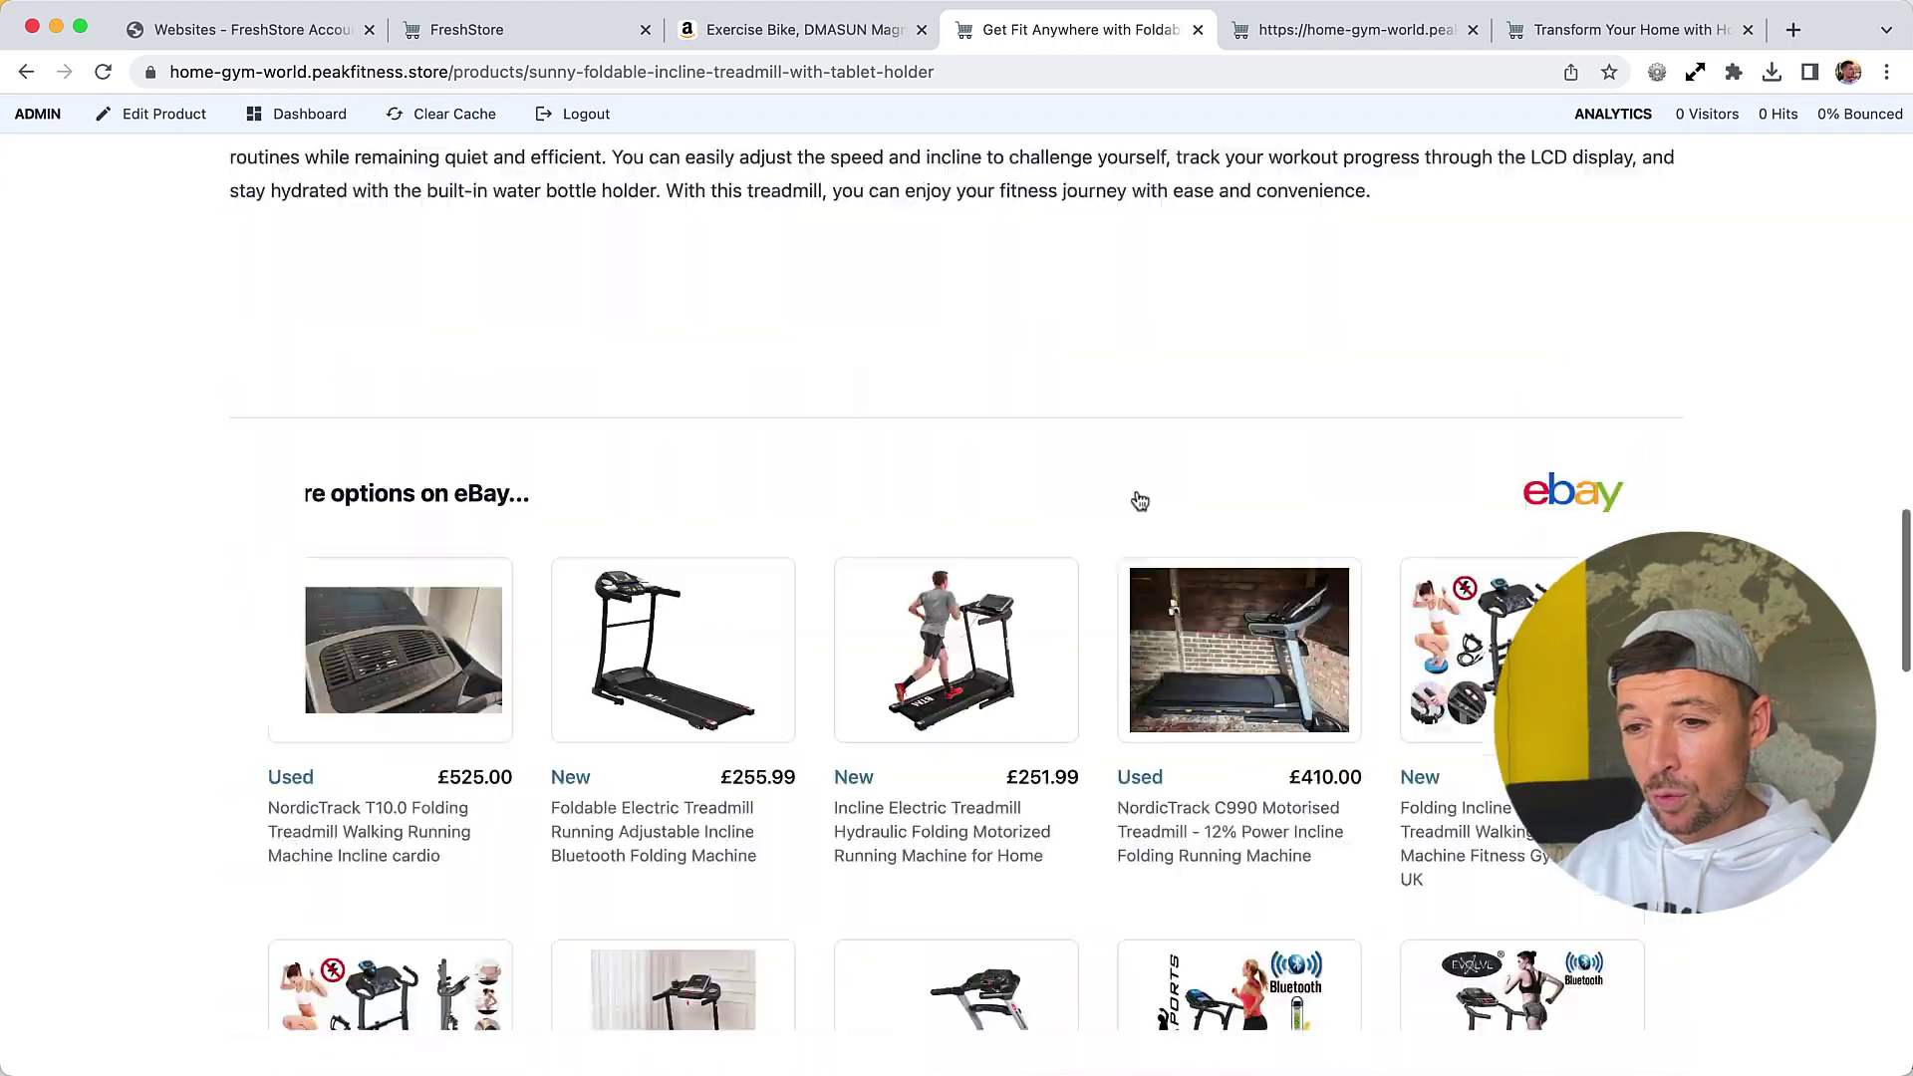
pyautogui.scroll(8, 1140, 499)
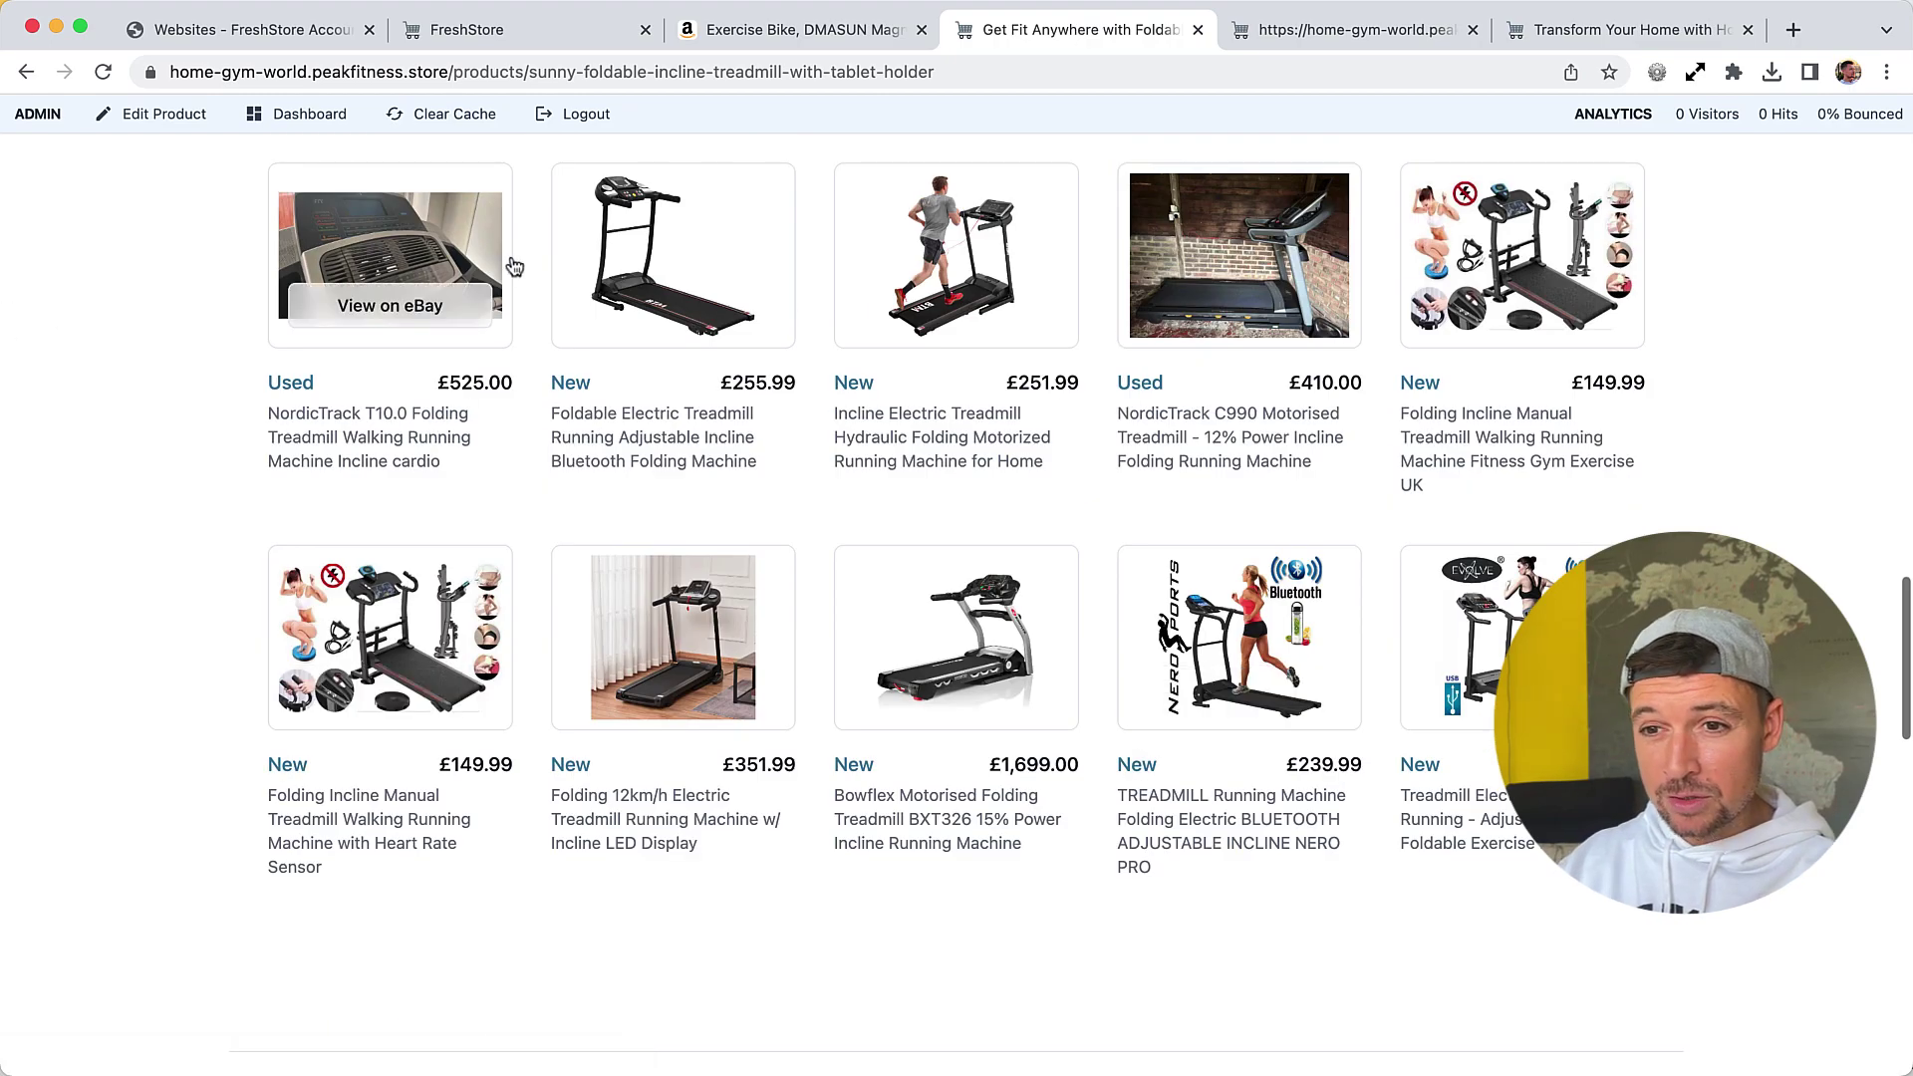
pyautogui.scroll(3, 439, 332)
pyautogui.scroll(-1, 392, 315)
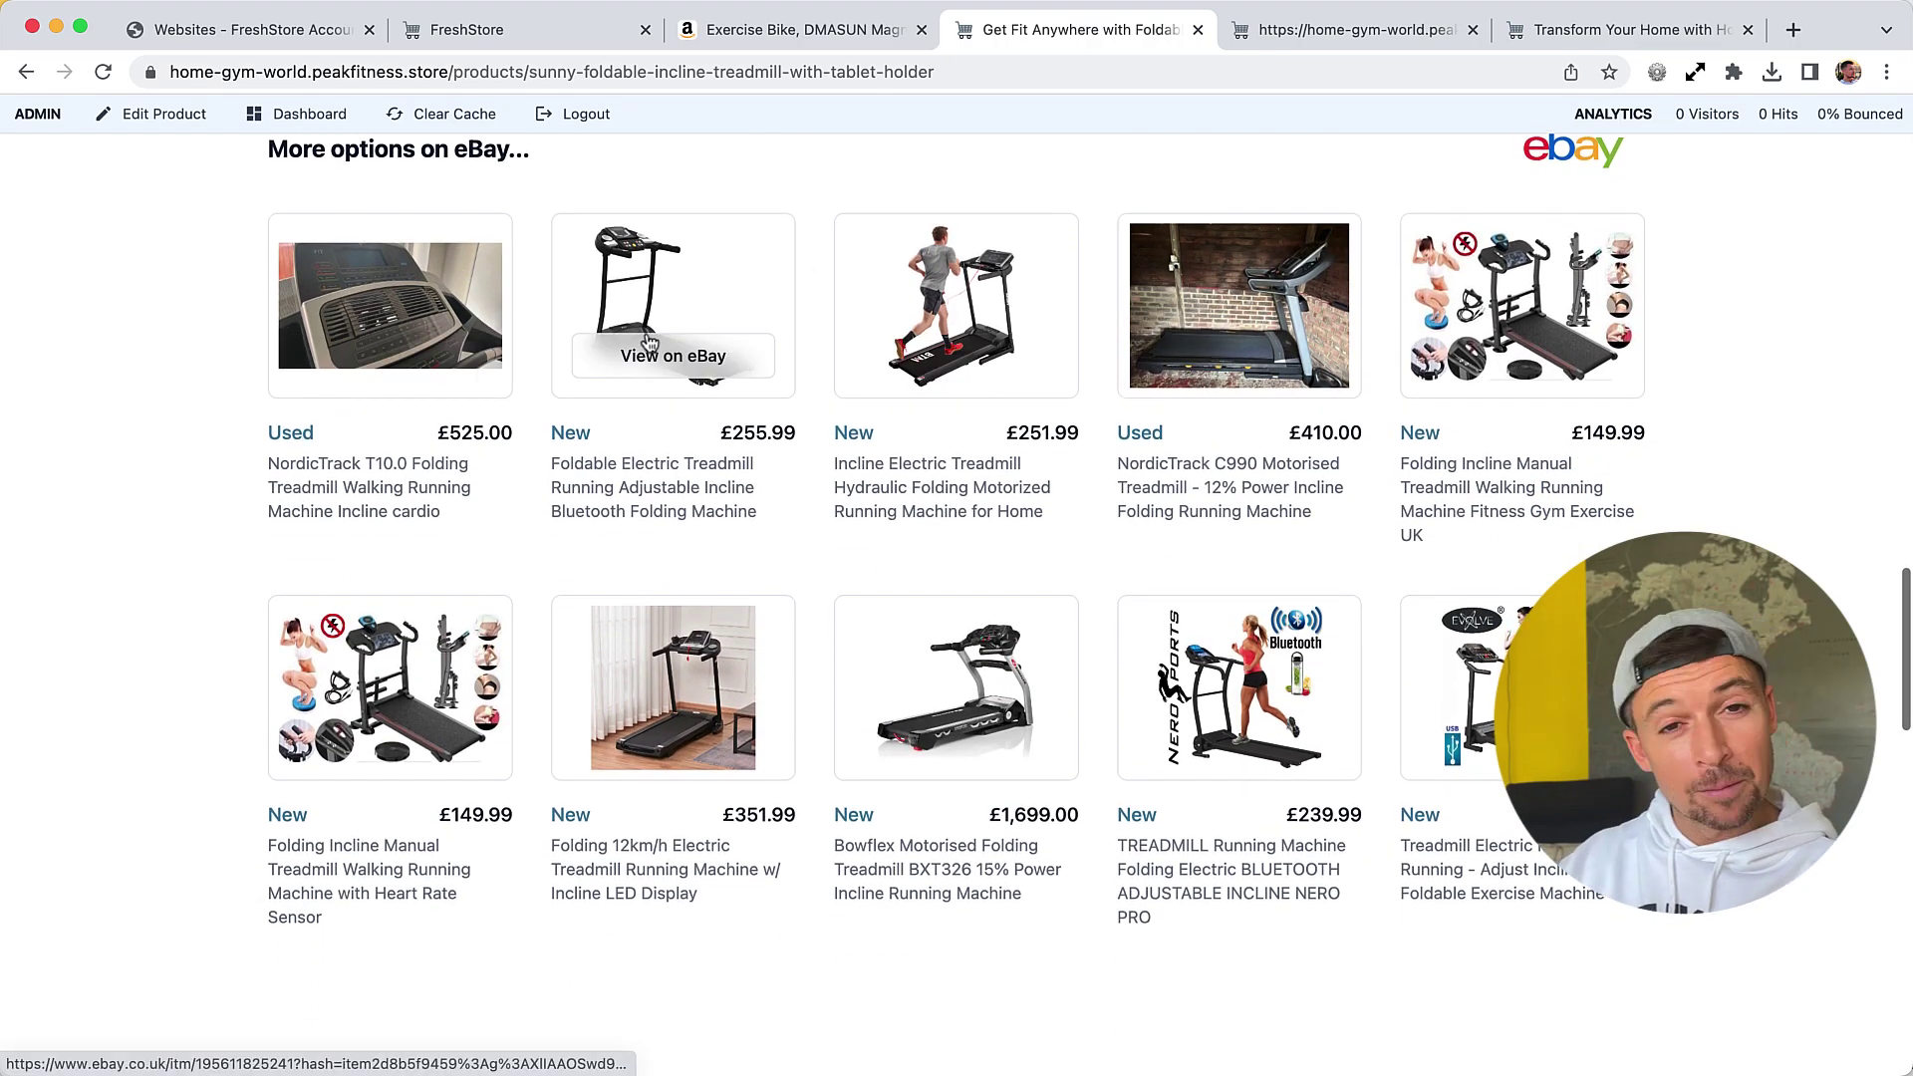
# Look over the remaining eBay alternatives and the "You might also like" treadmills, and return to the start of the product page
pyautogui.scroll(2, 1649, 501)
pyautogui.scroll(-1, 1595, 488)
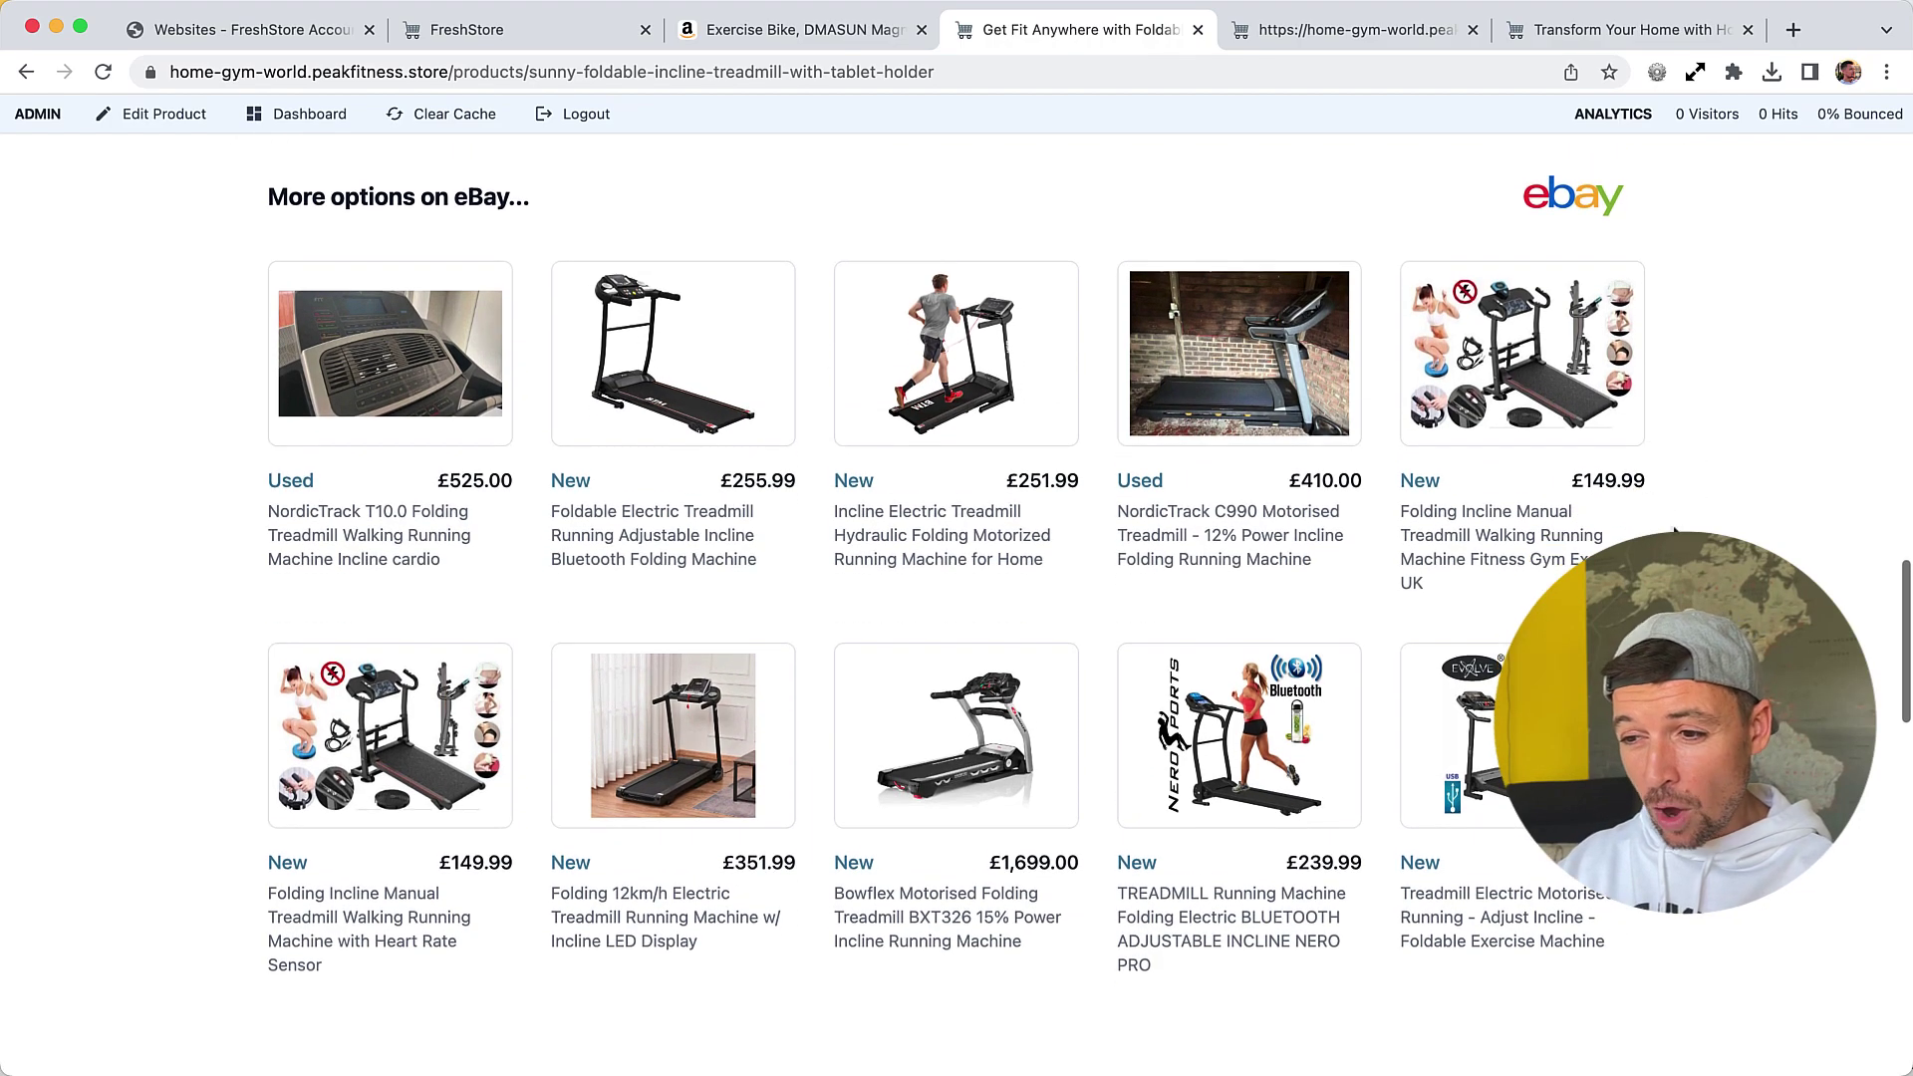
pyautogui.scroll(-7, 1357, 444)
pyautogui.scroll(-3, 1357, 444)
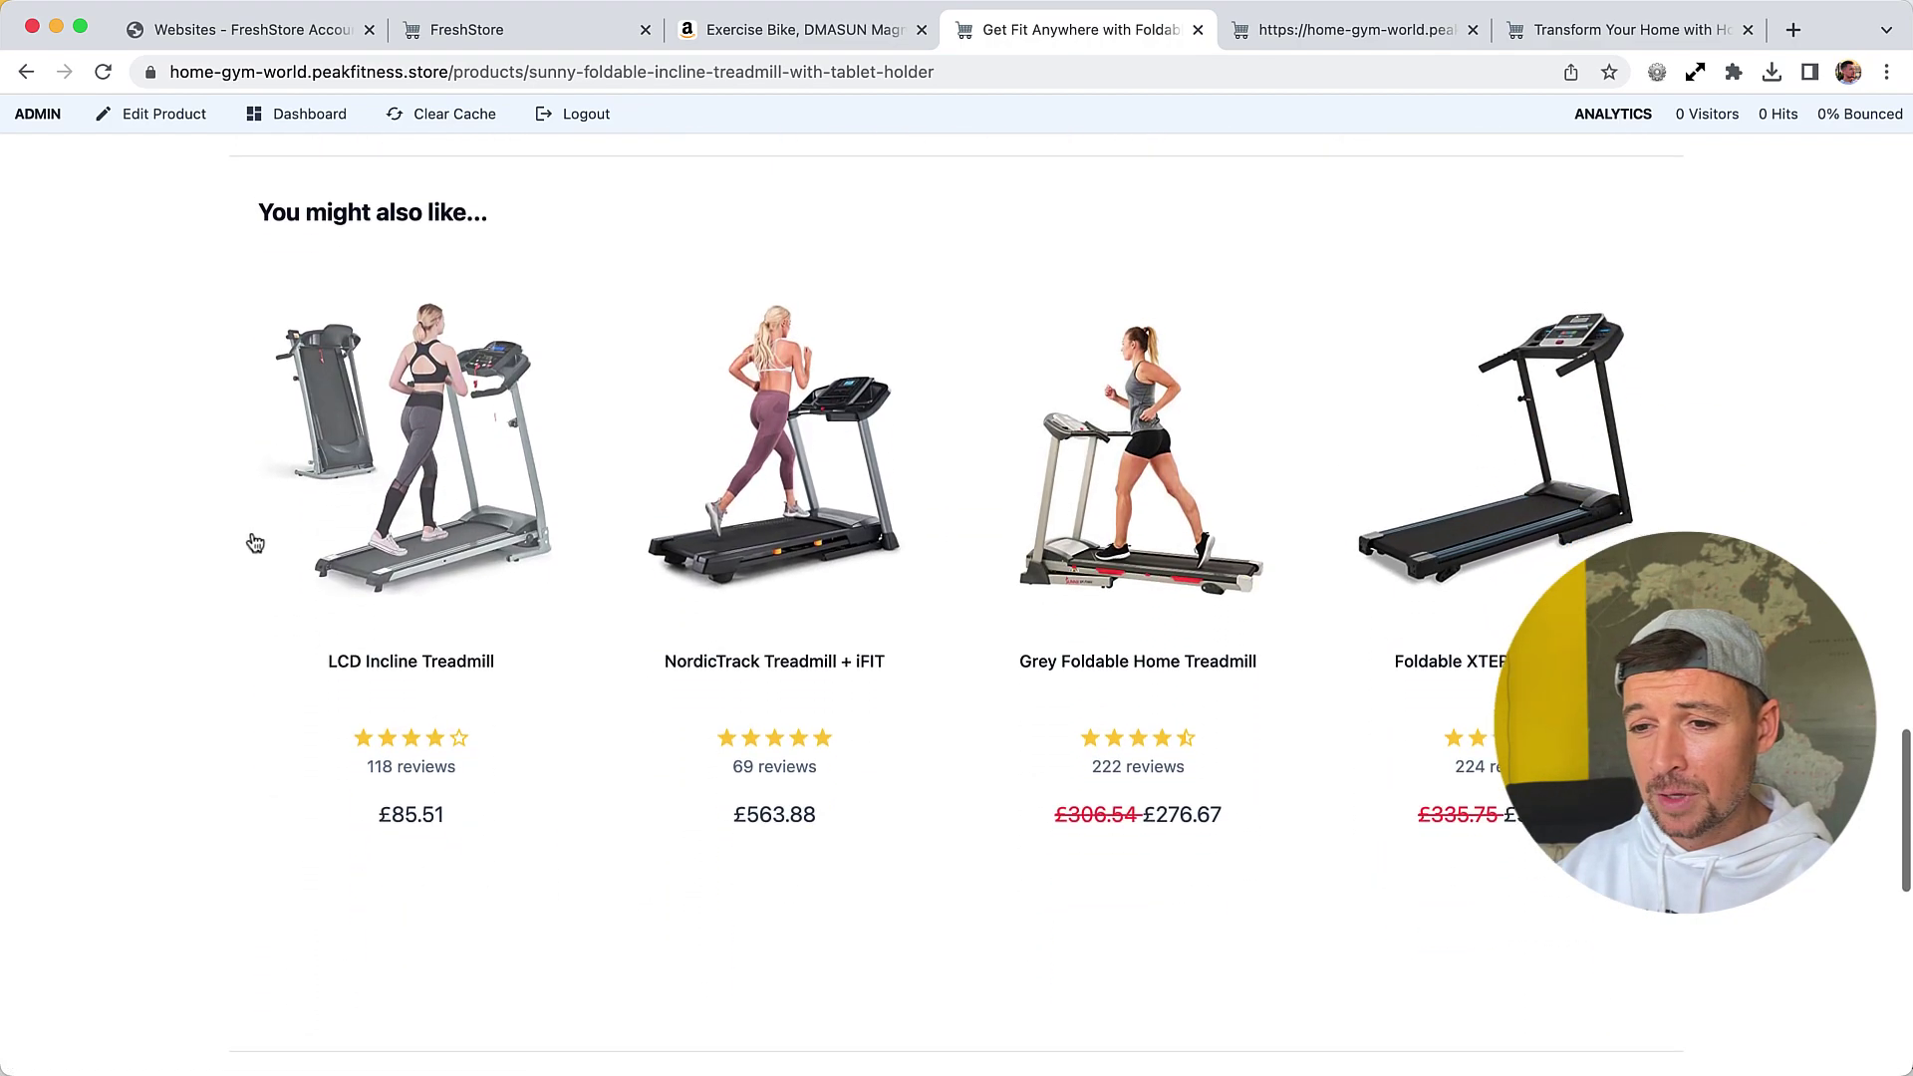
pyautogui.scroll(-2, 1245, 847)
pyautogui.scroll(-3, 1295, 311)
pyautogui.scroll(15, 1311, 320)
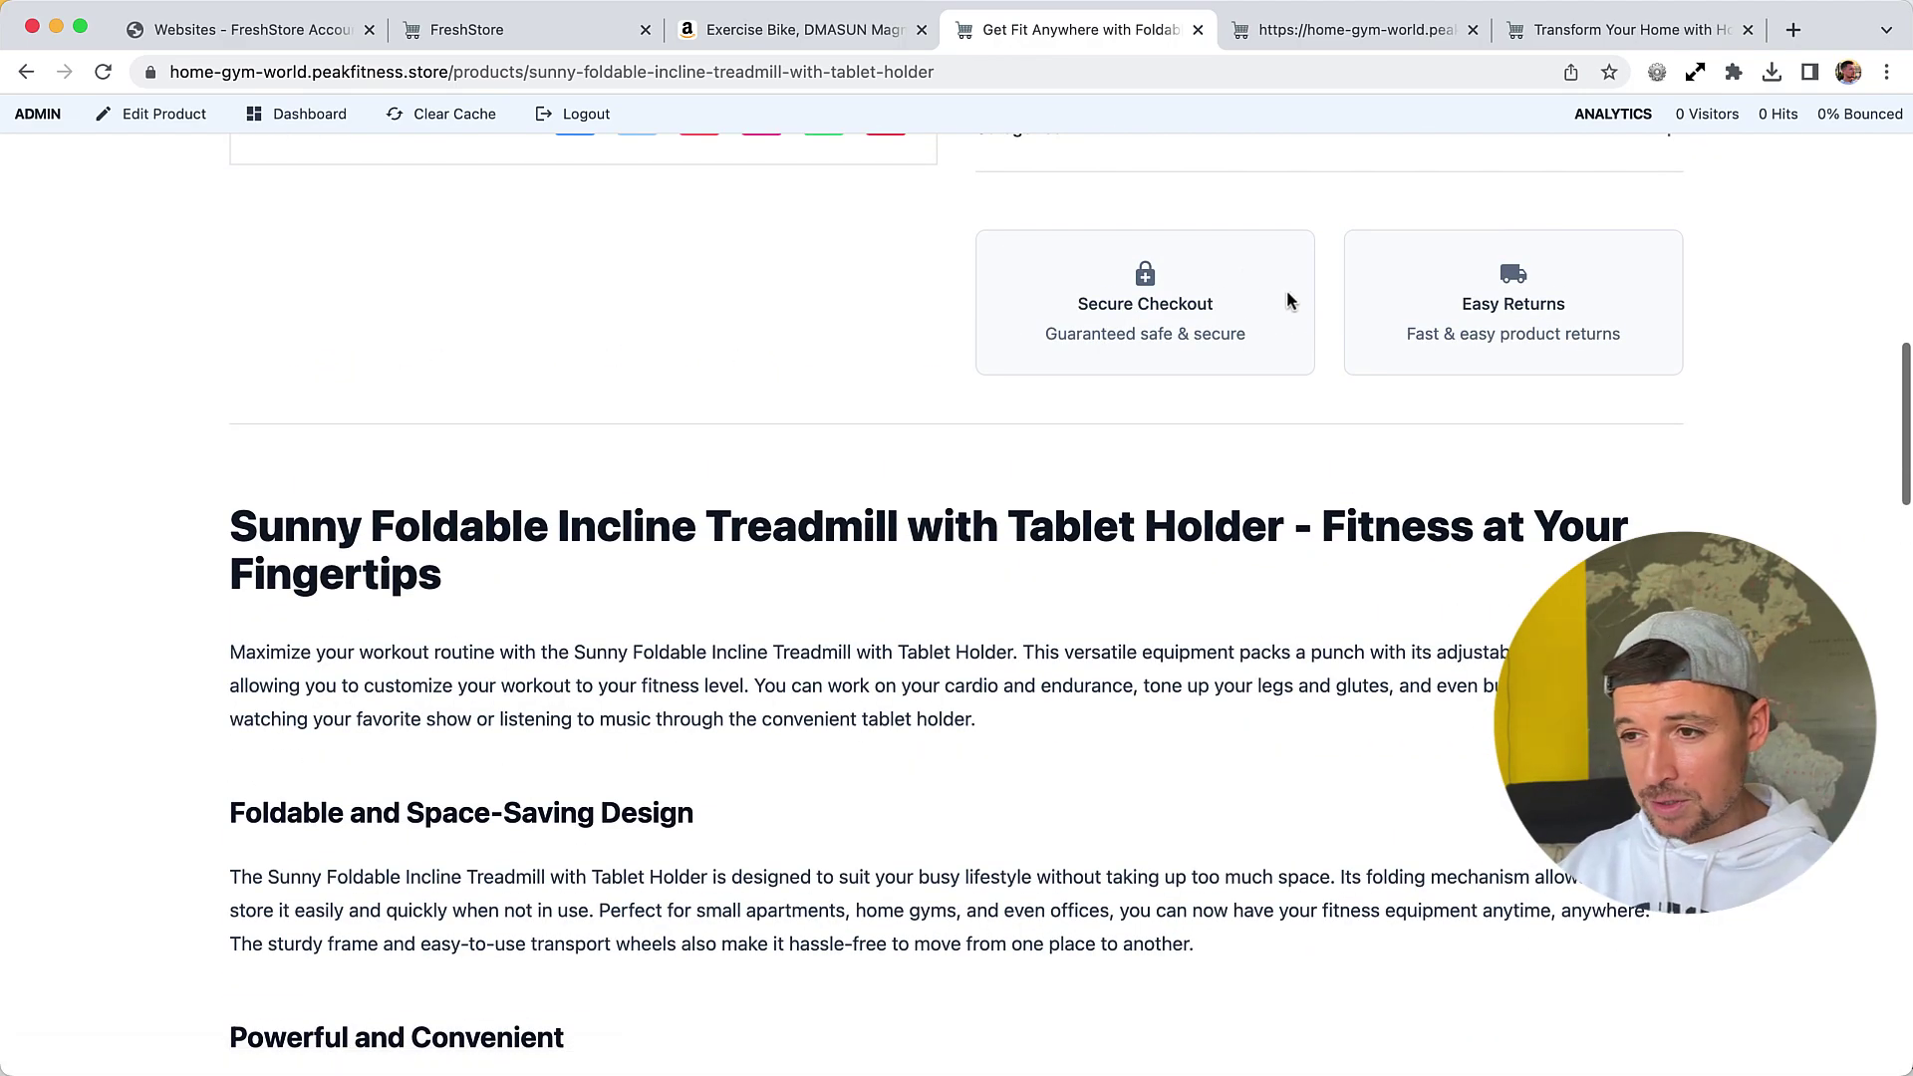
pyautogui.scroll(10, 1366, 303)
pyautogui.click(1120, 387)
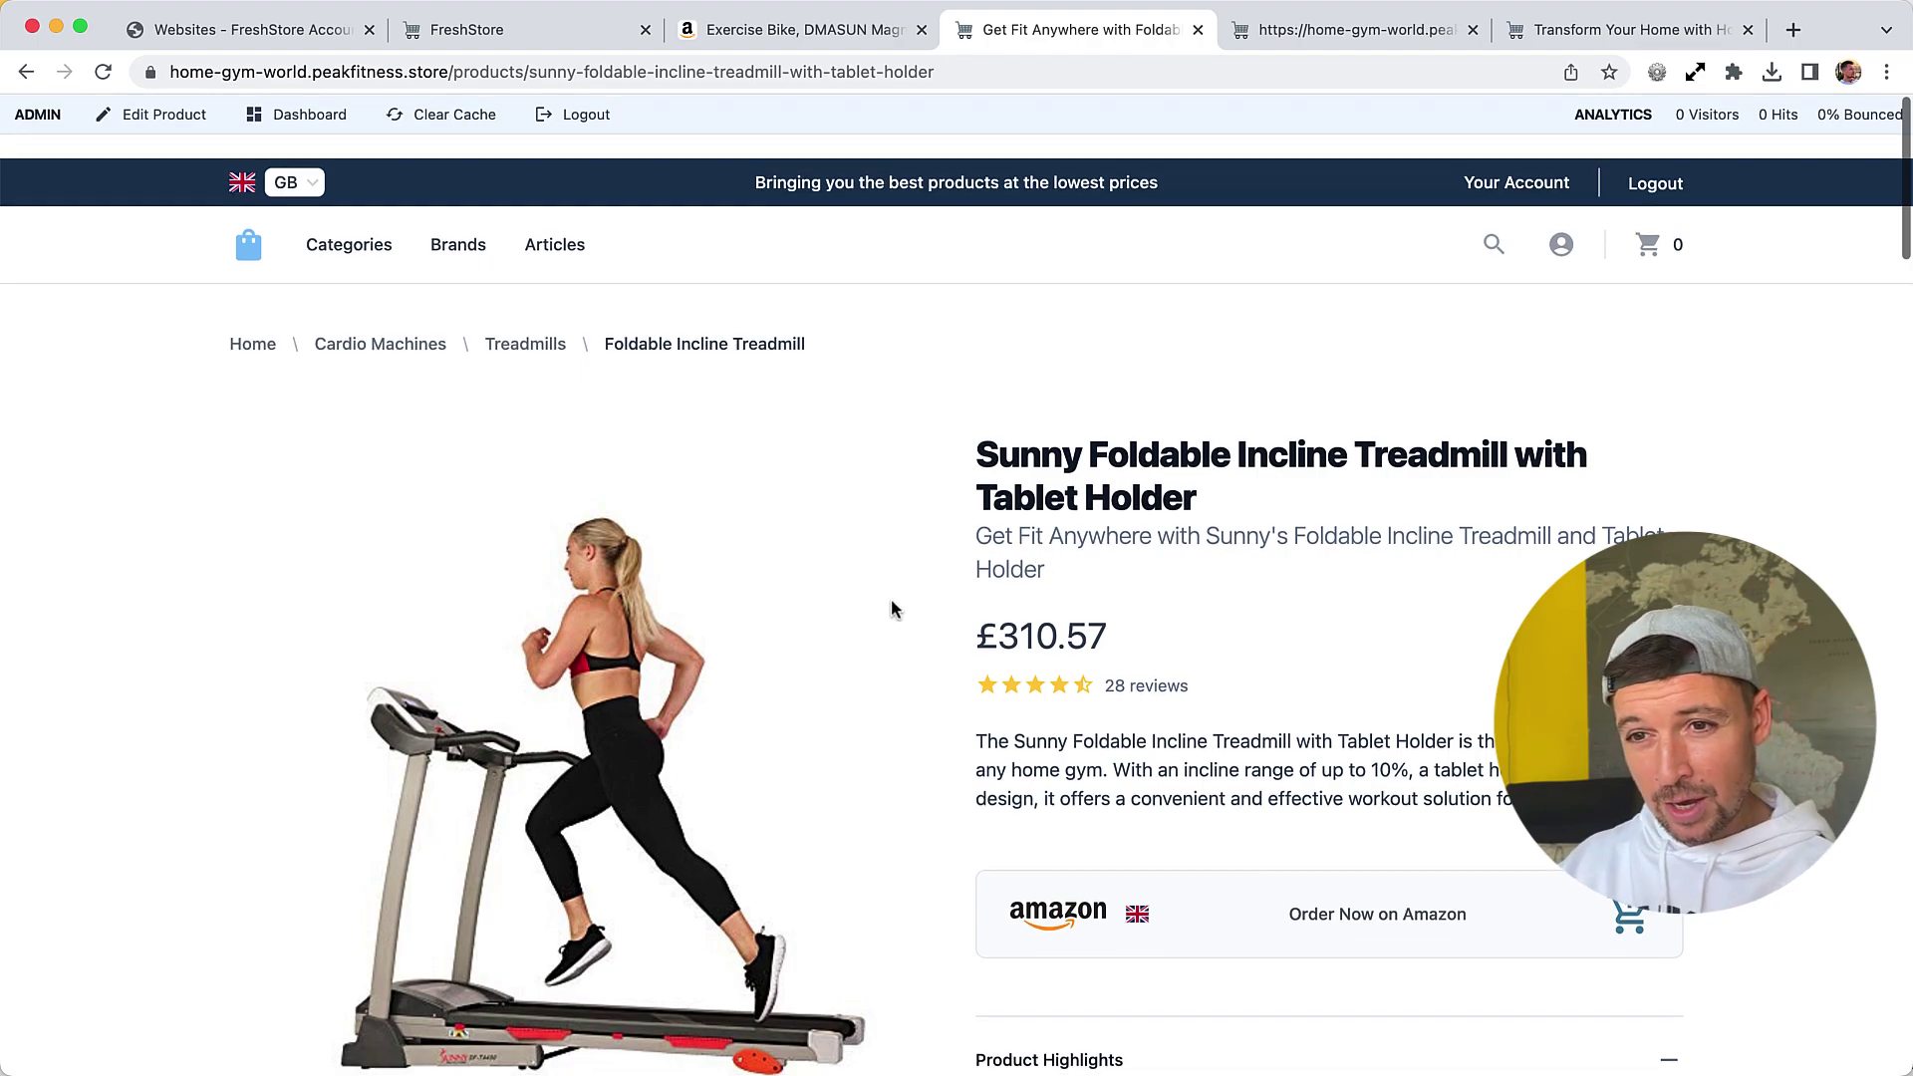
pyautogui.scroll(-1, 1096, 358)
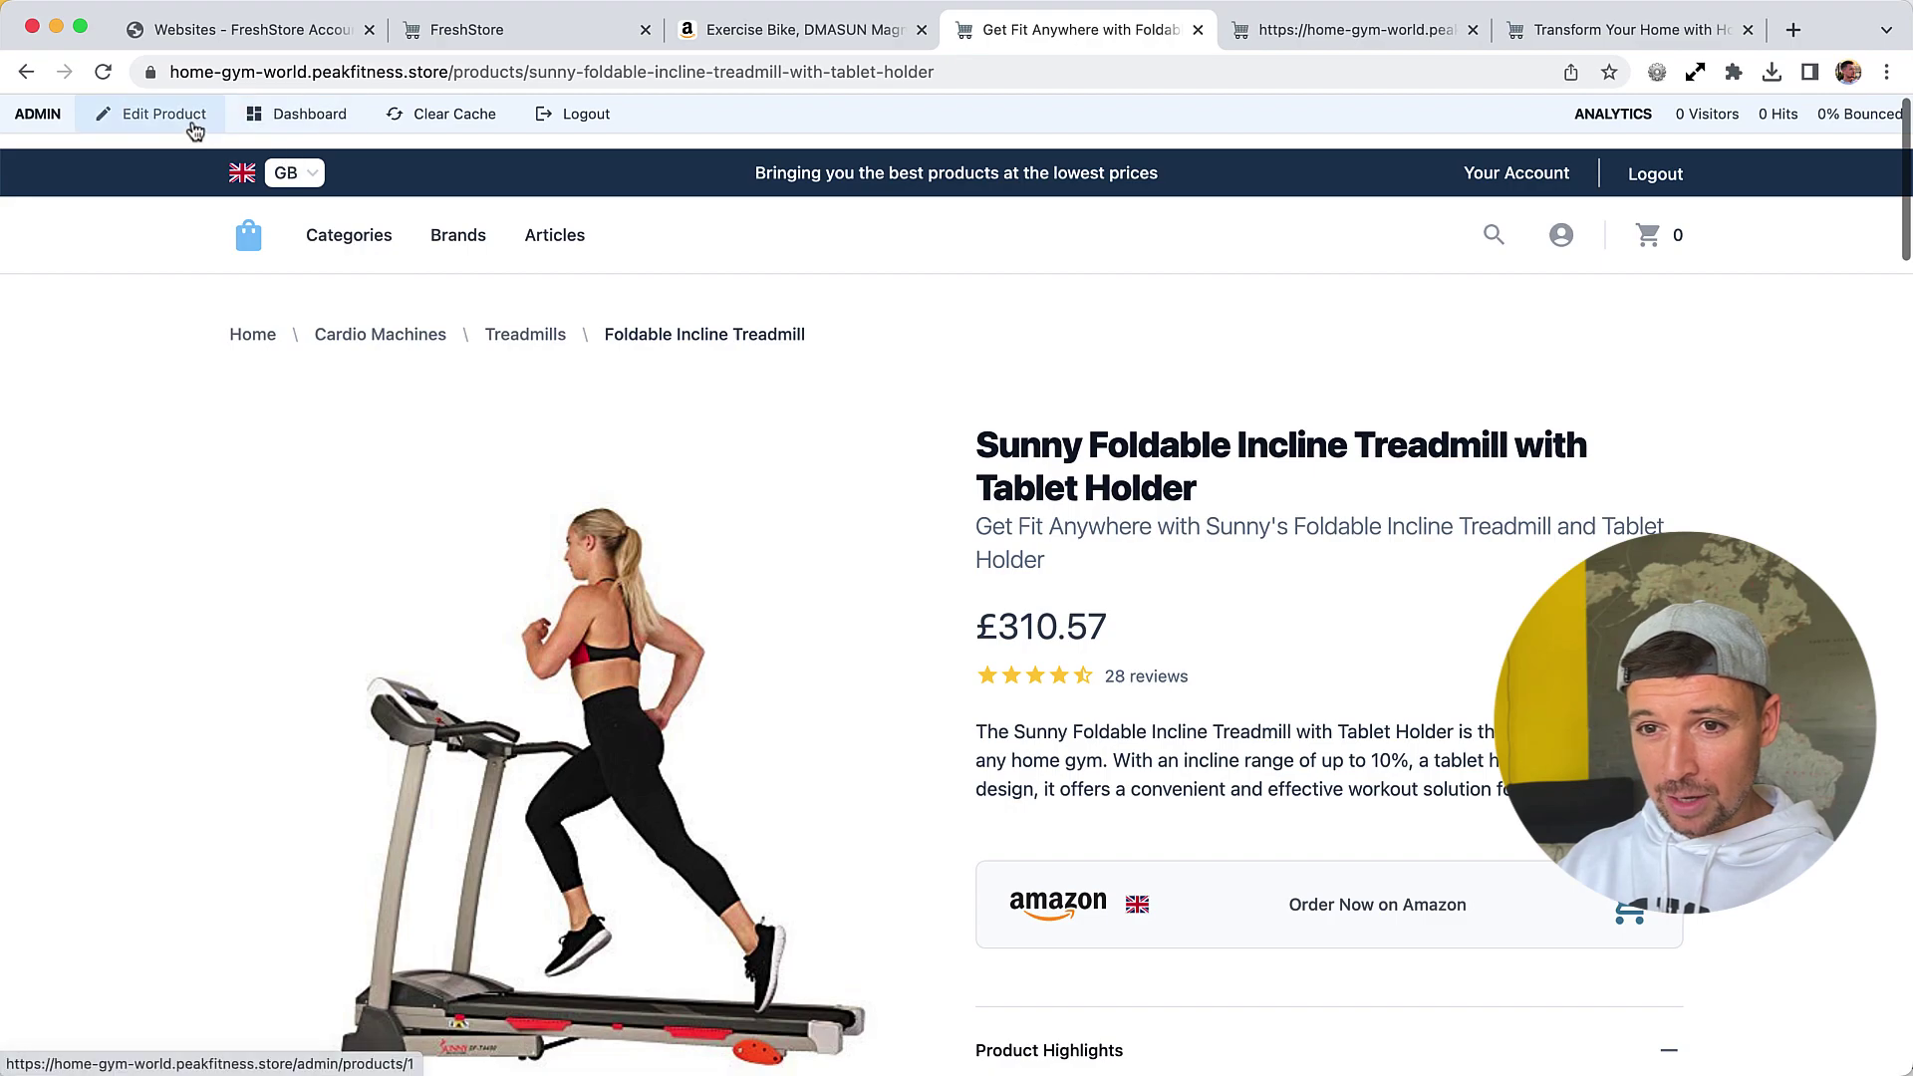
# Open the treadmill product for editing, open its attached Amazon offer separately, and examine the offer's original title and details
pyautogui.click(299, 114)
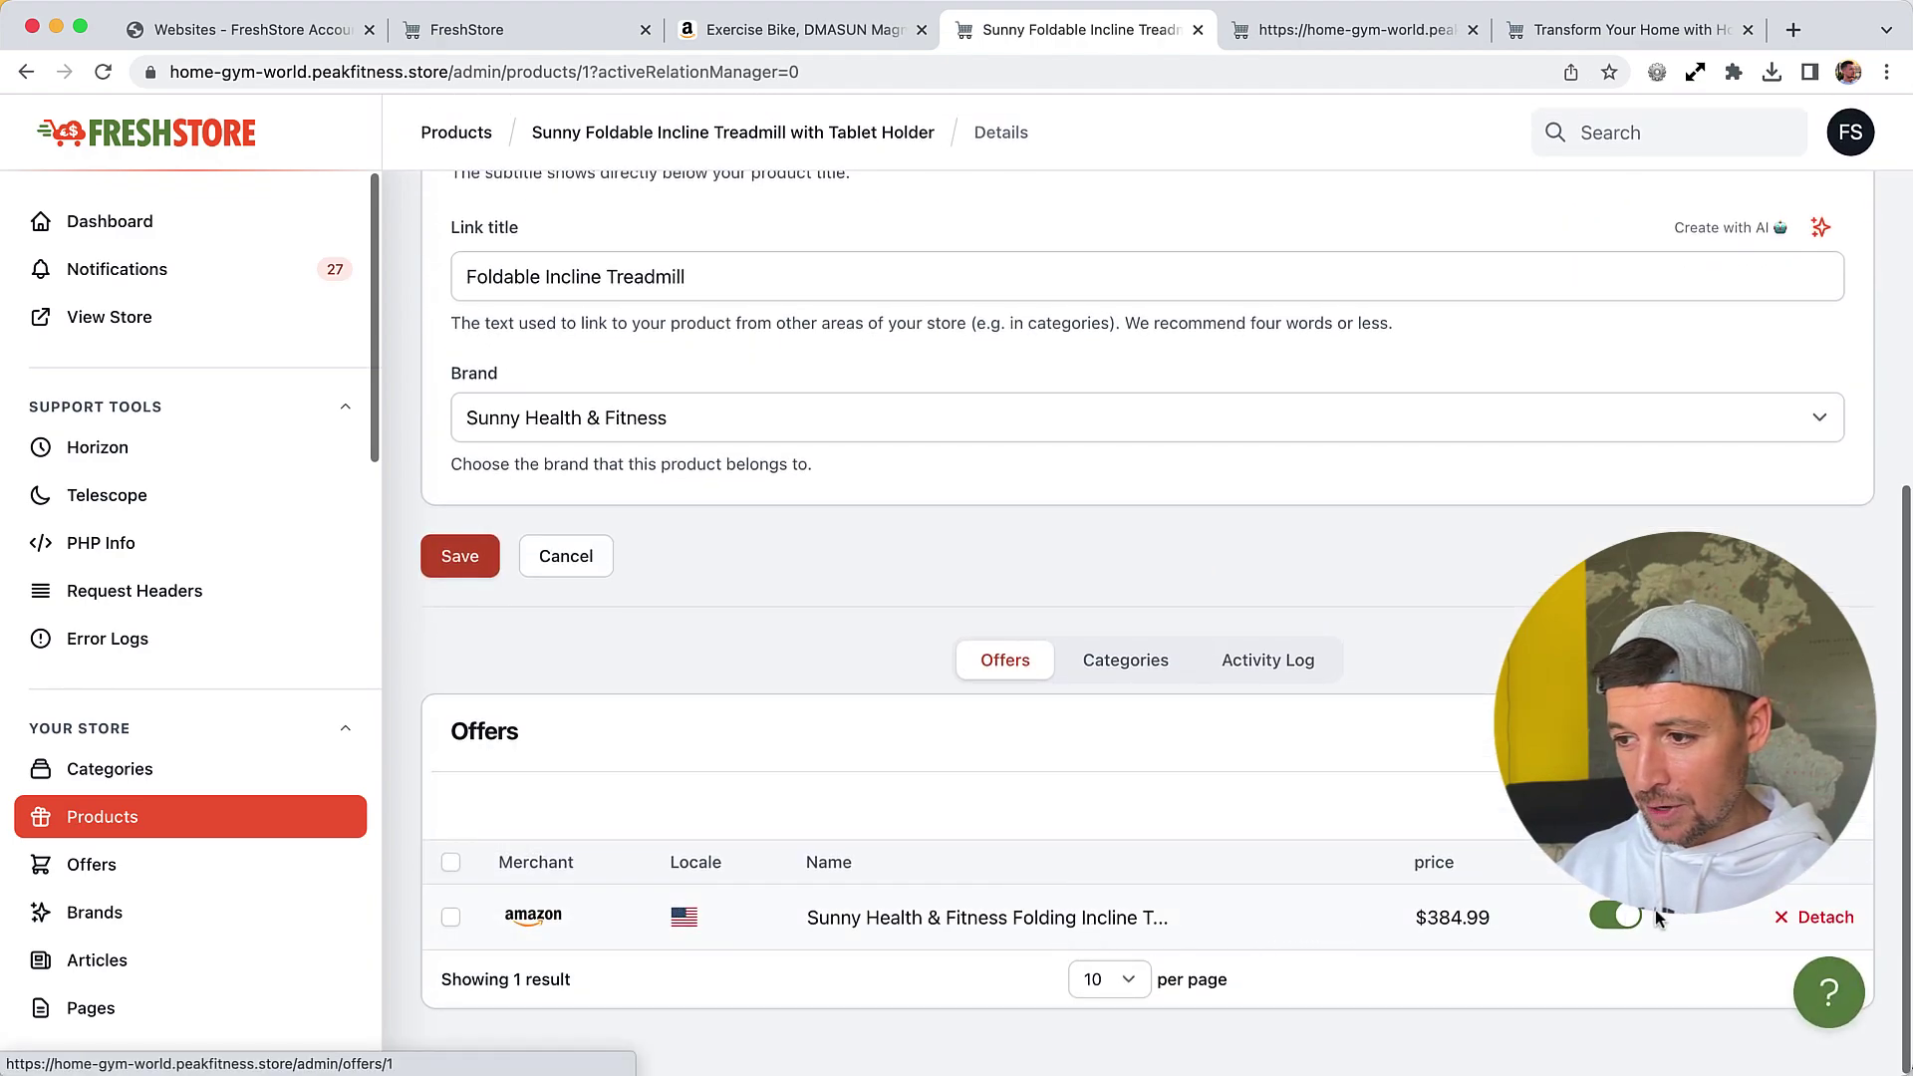
pyautogui.keyDown('super'); pyautogui.click(943, 921); pyautogui.keyUp('super')
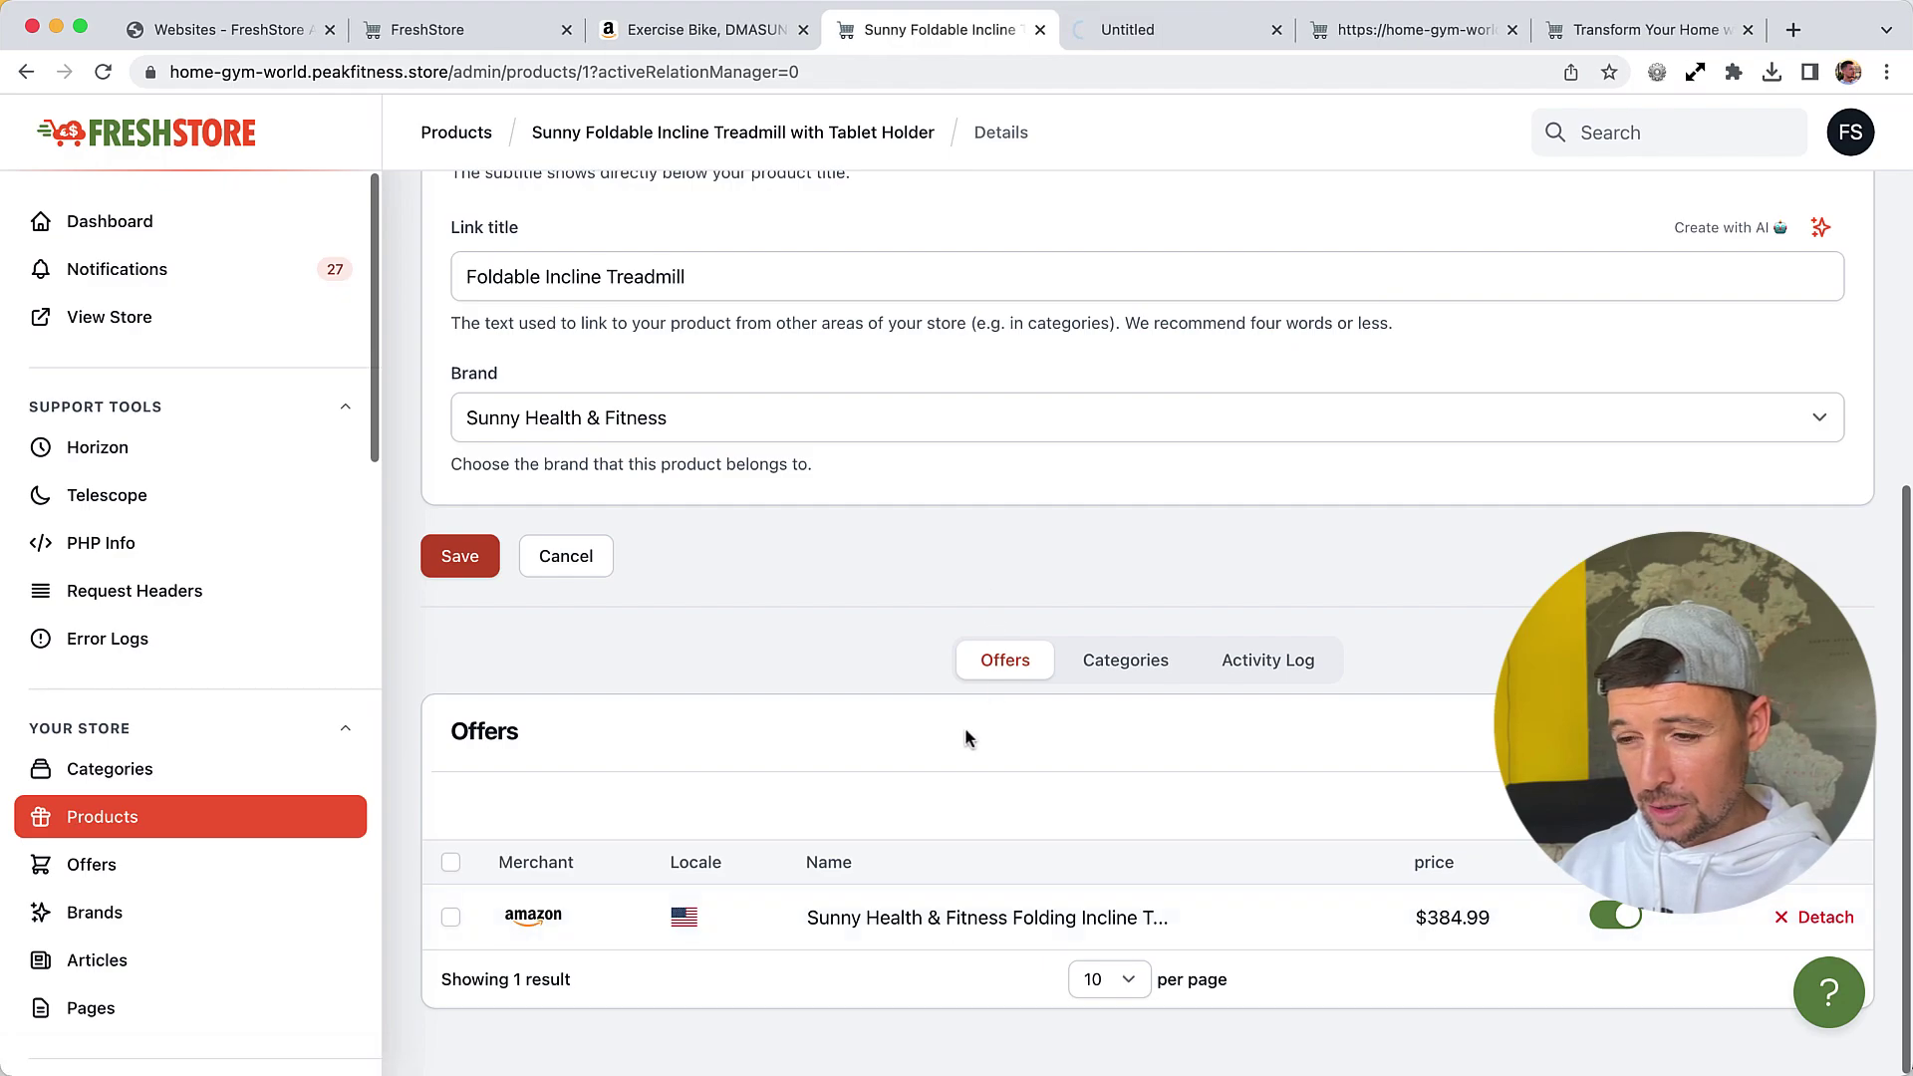
pyautogui.hotkey('ctrl', 'Tab')
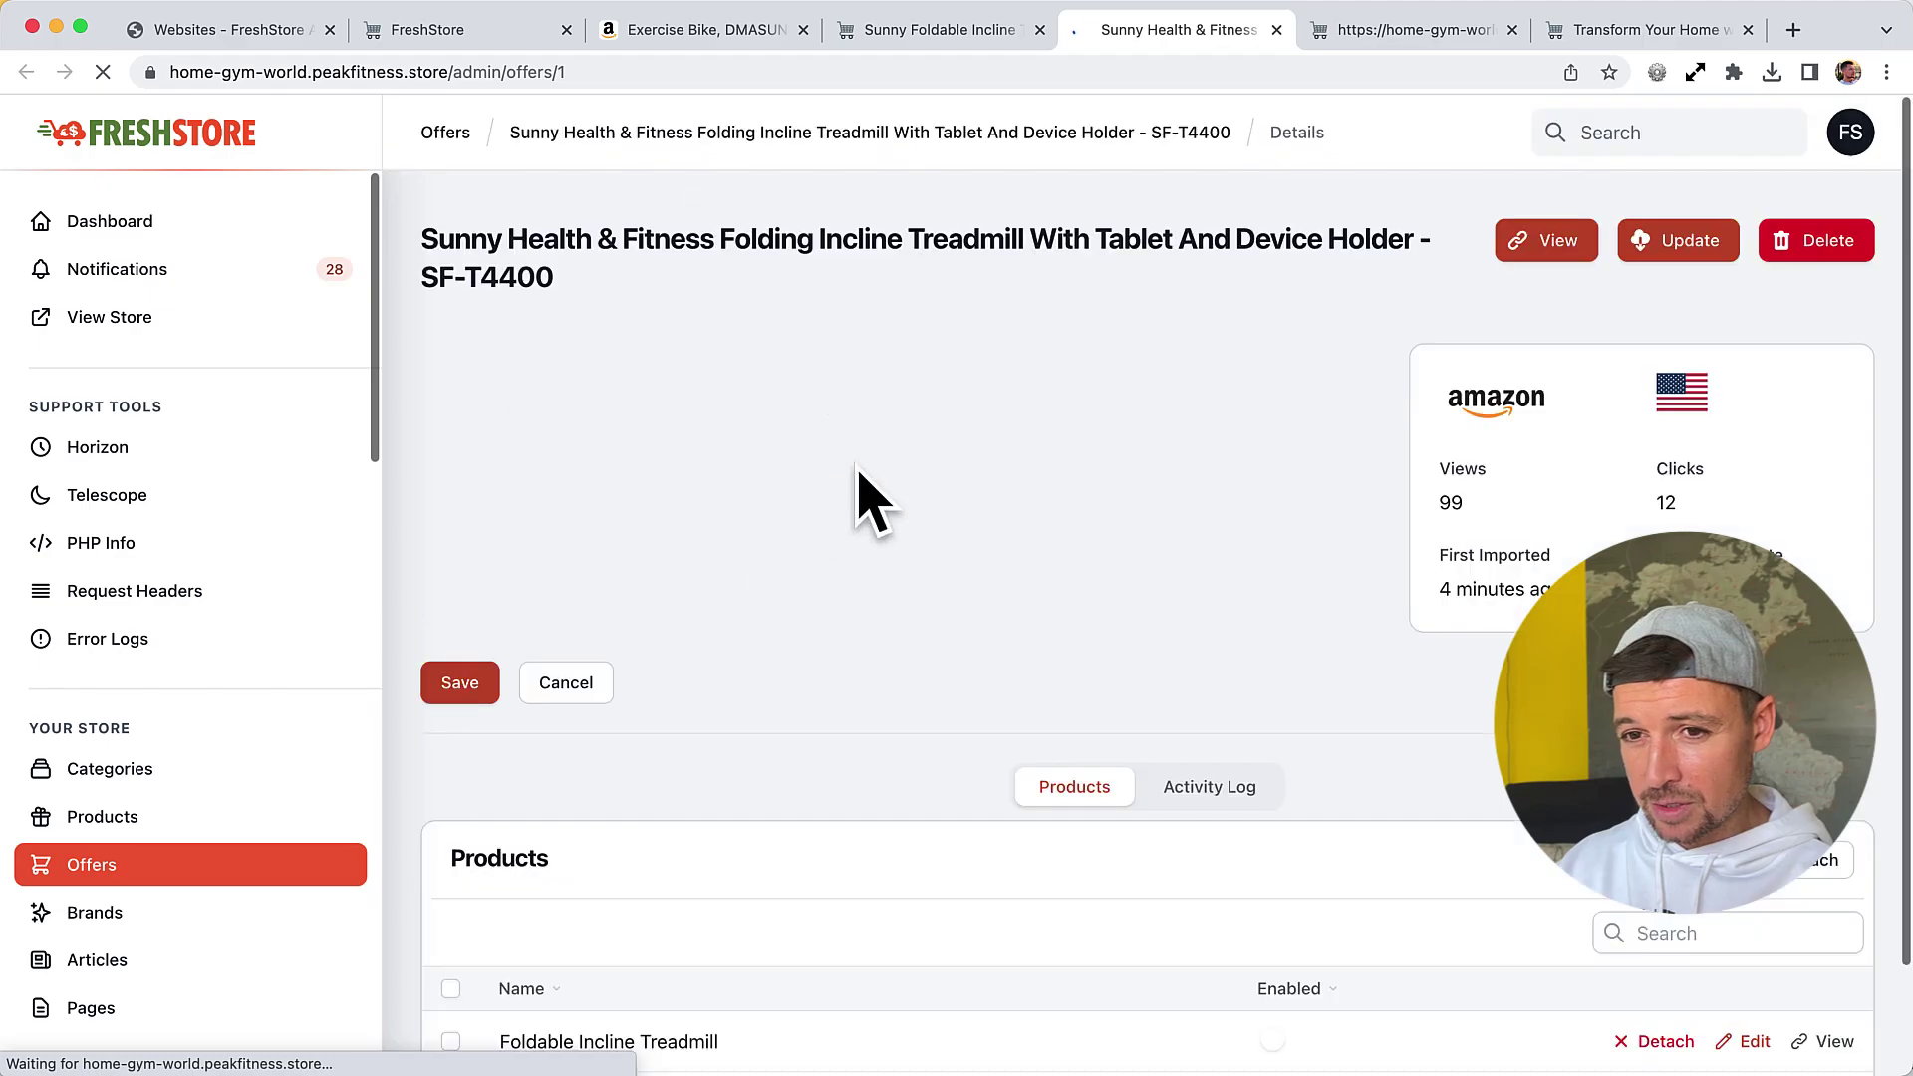
pyautogui.tripleClick(488, 284)
pyautogui.scroll(-3, 741, 306)
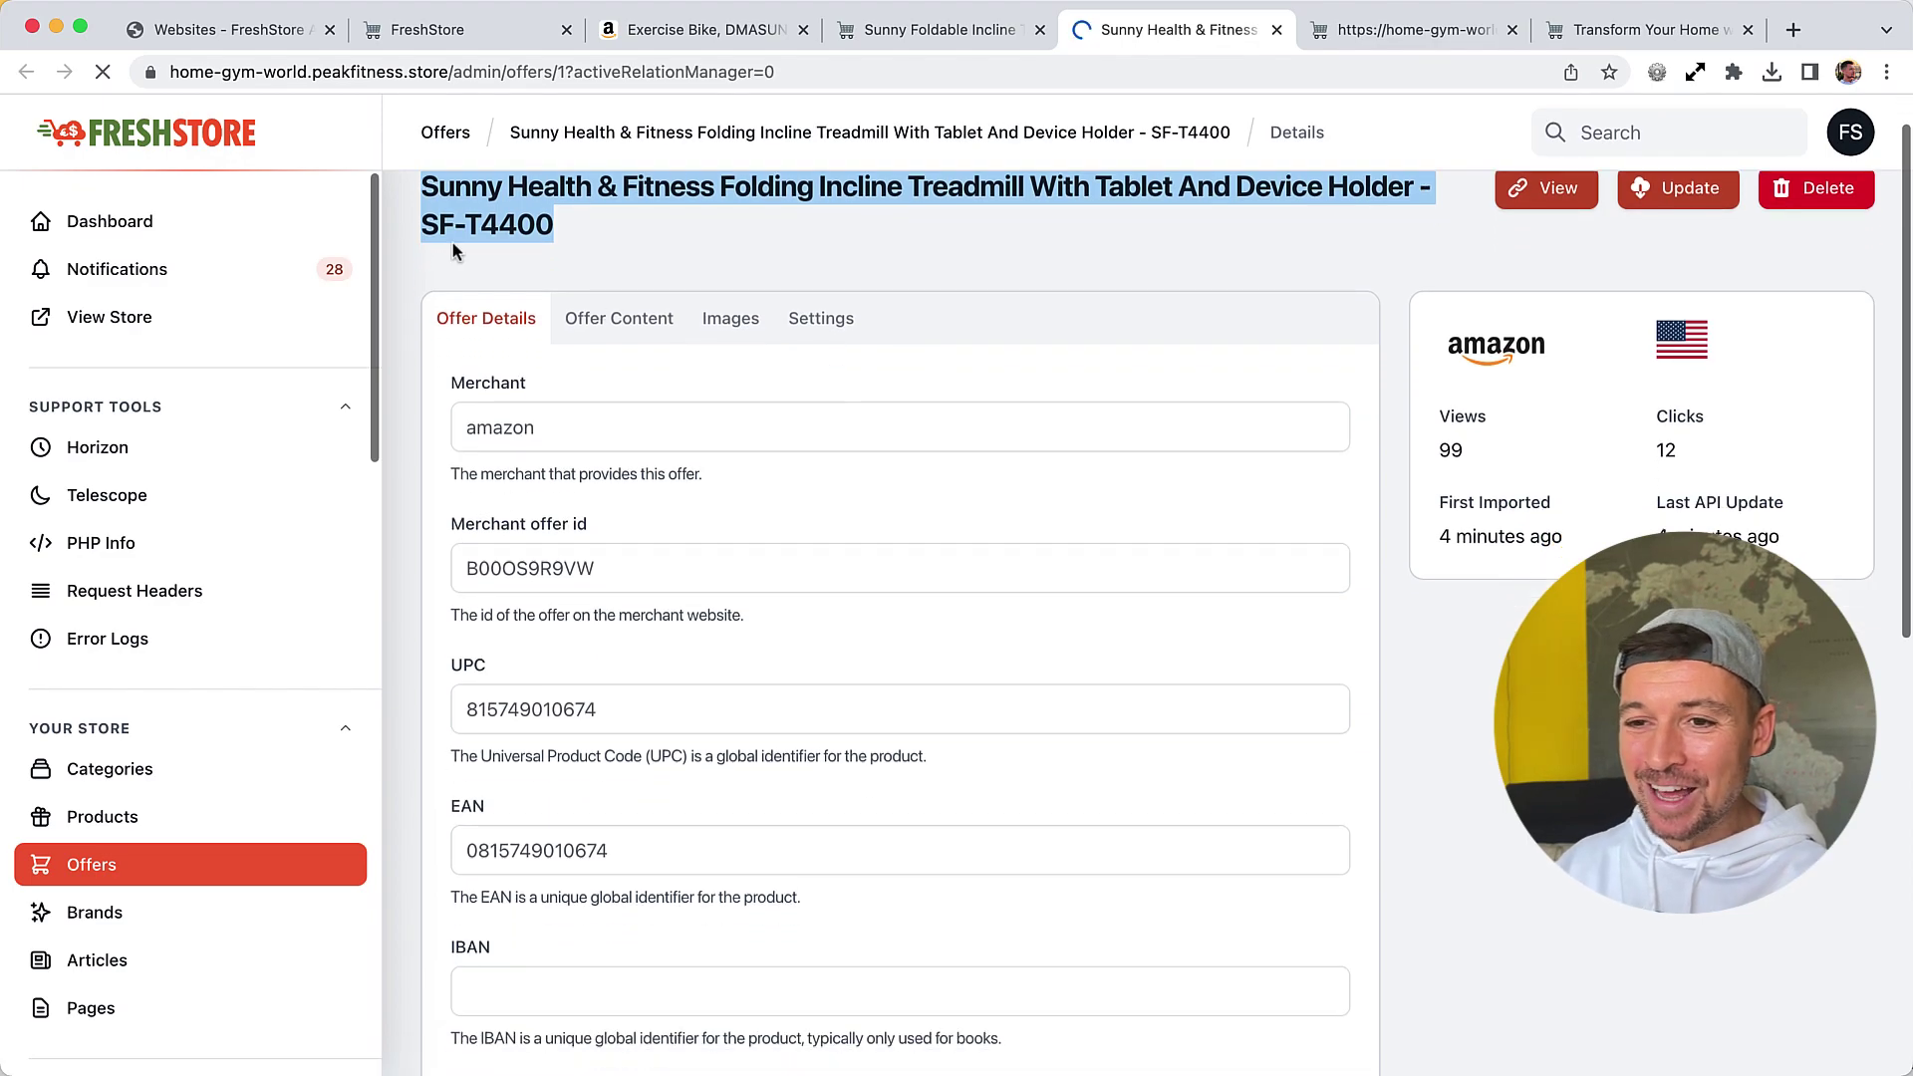
pyautogui.scroll(-10, 697, 389)
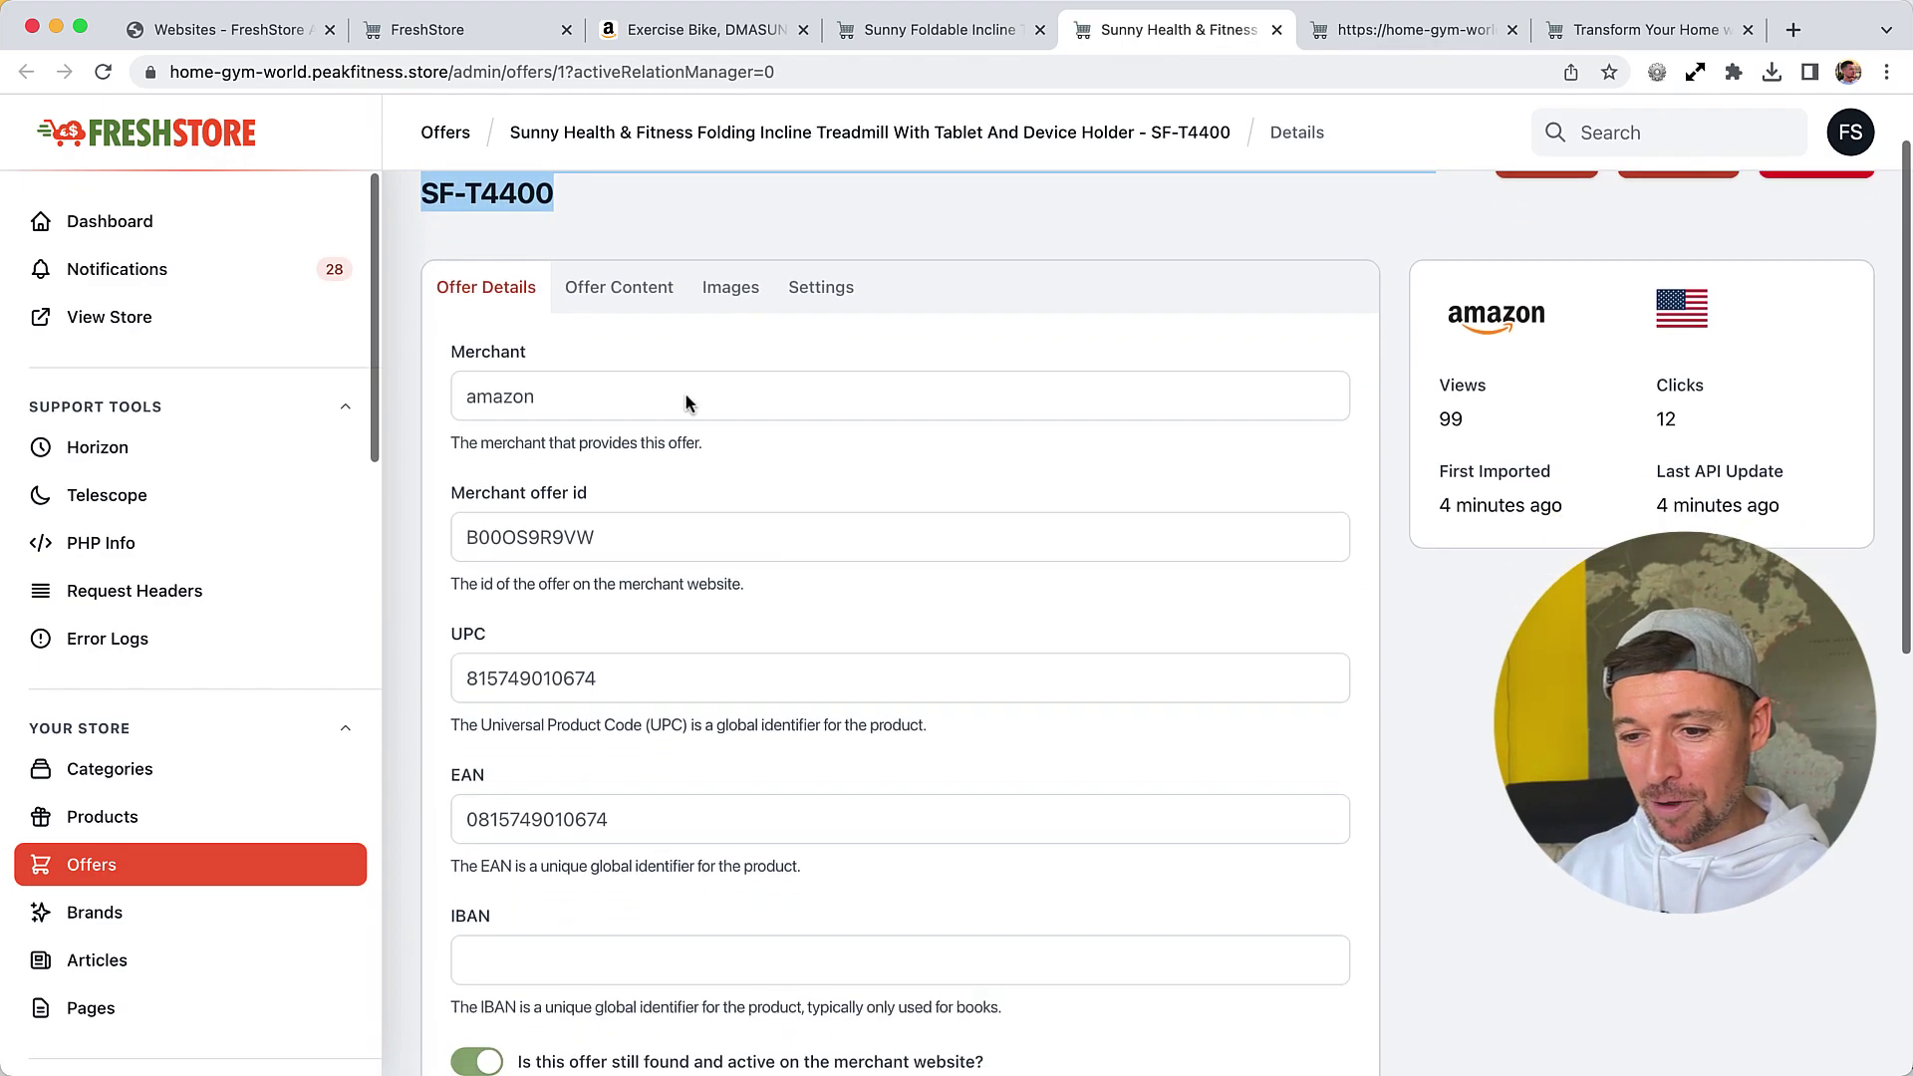
# Return to the treadmill product's edit page and review its title, subtitle and link title
pyautogui.hotkey('ctrl', 'shift', 'Tab')
pyautogui.scroll(8, 755, 475)
pyautogui.scroll(-2, 782, 617)
pyautogui.click(573, 511)
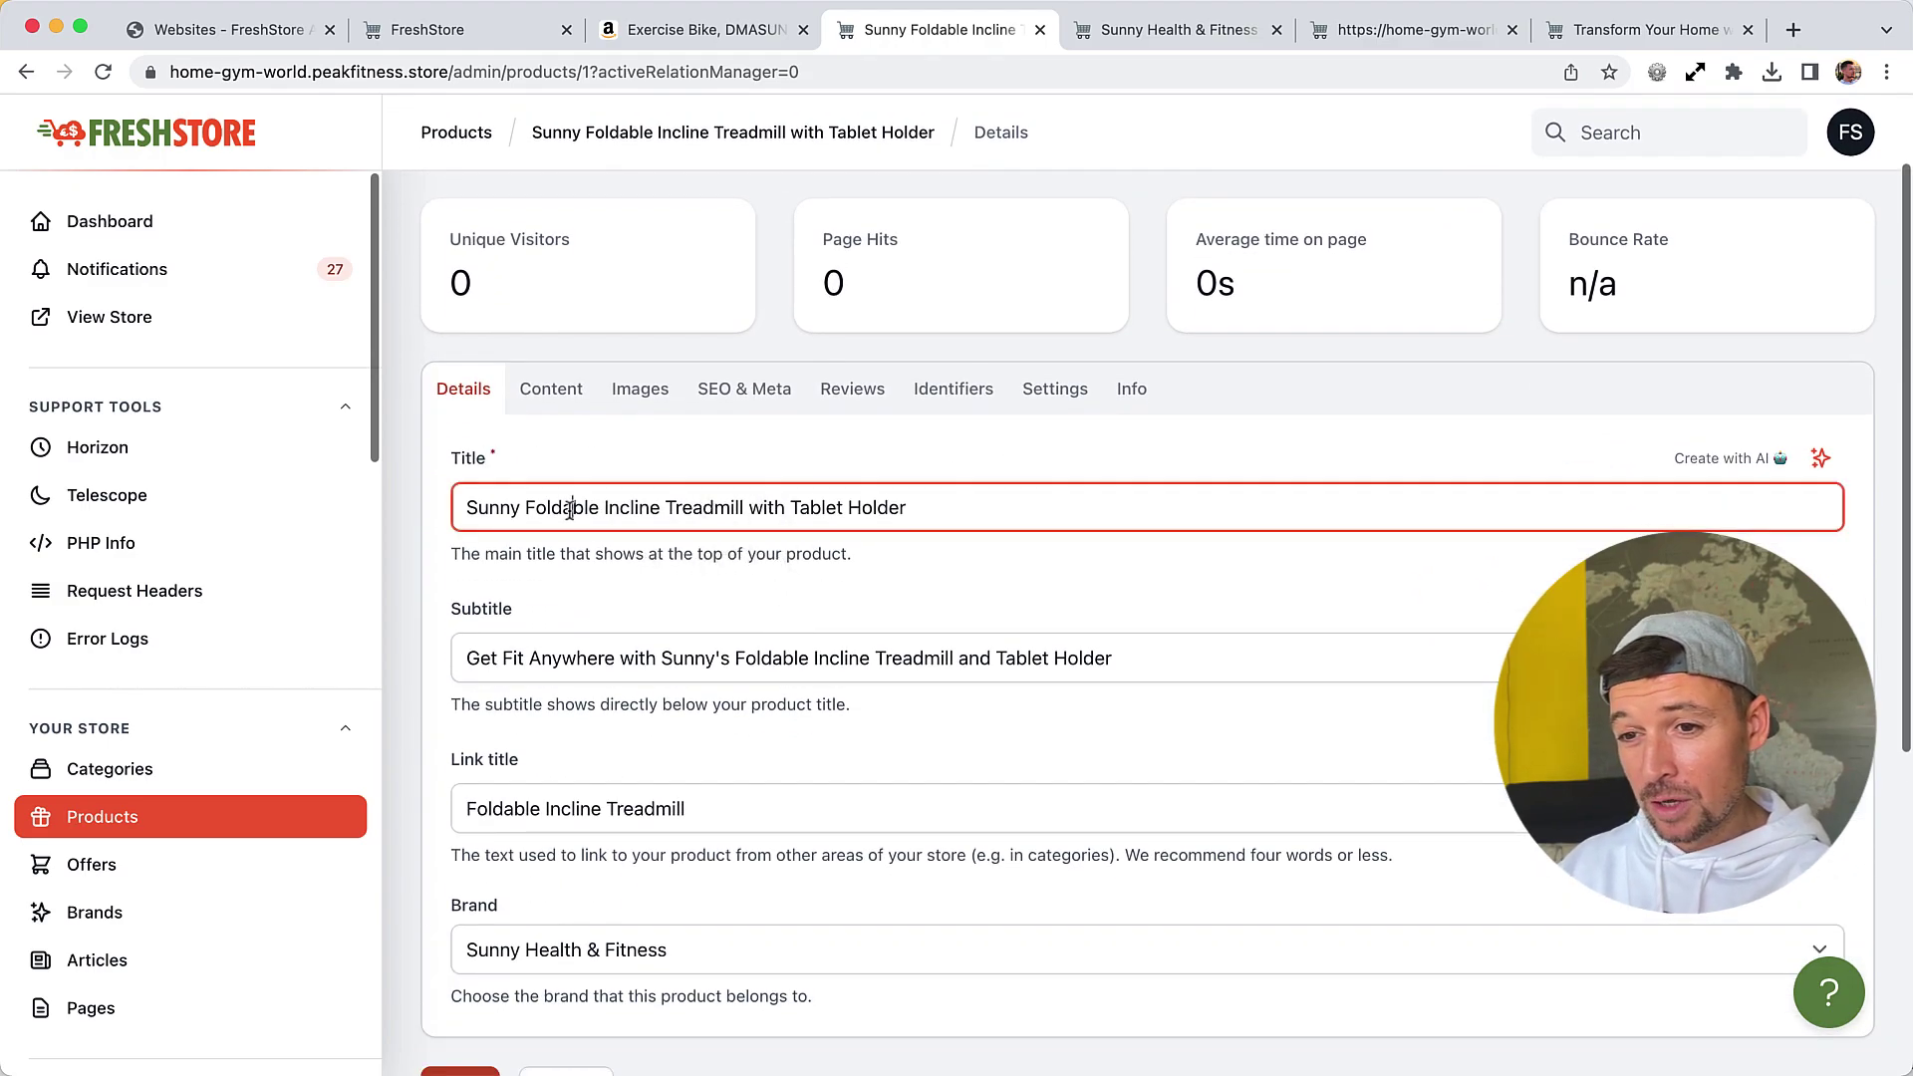
pyautogui.press('super+a')
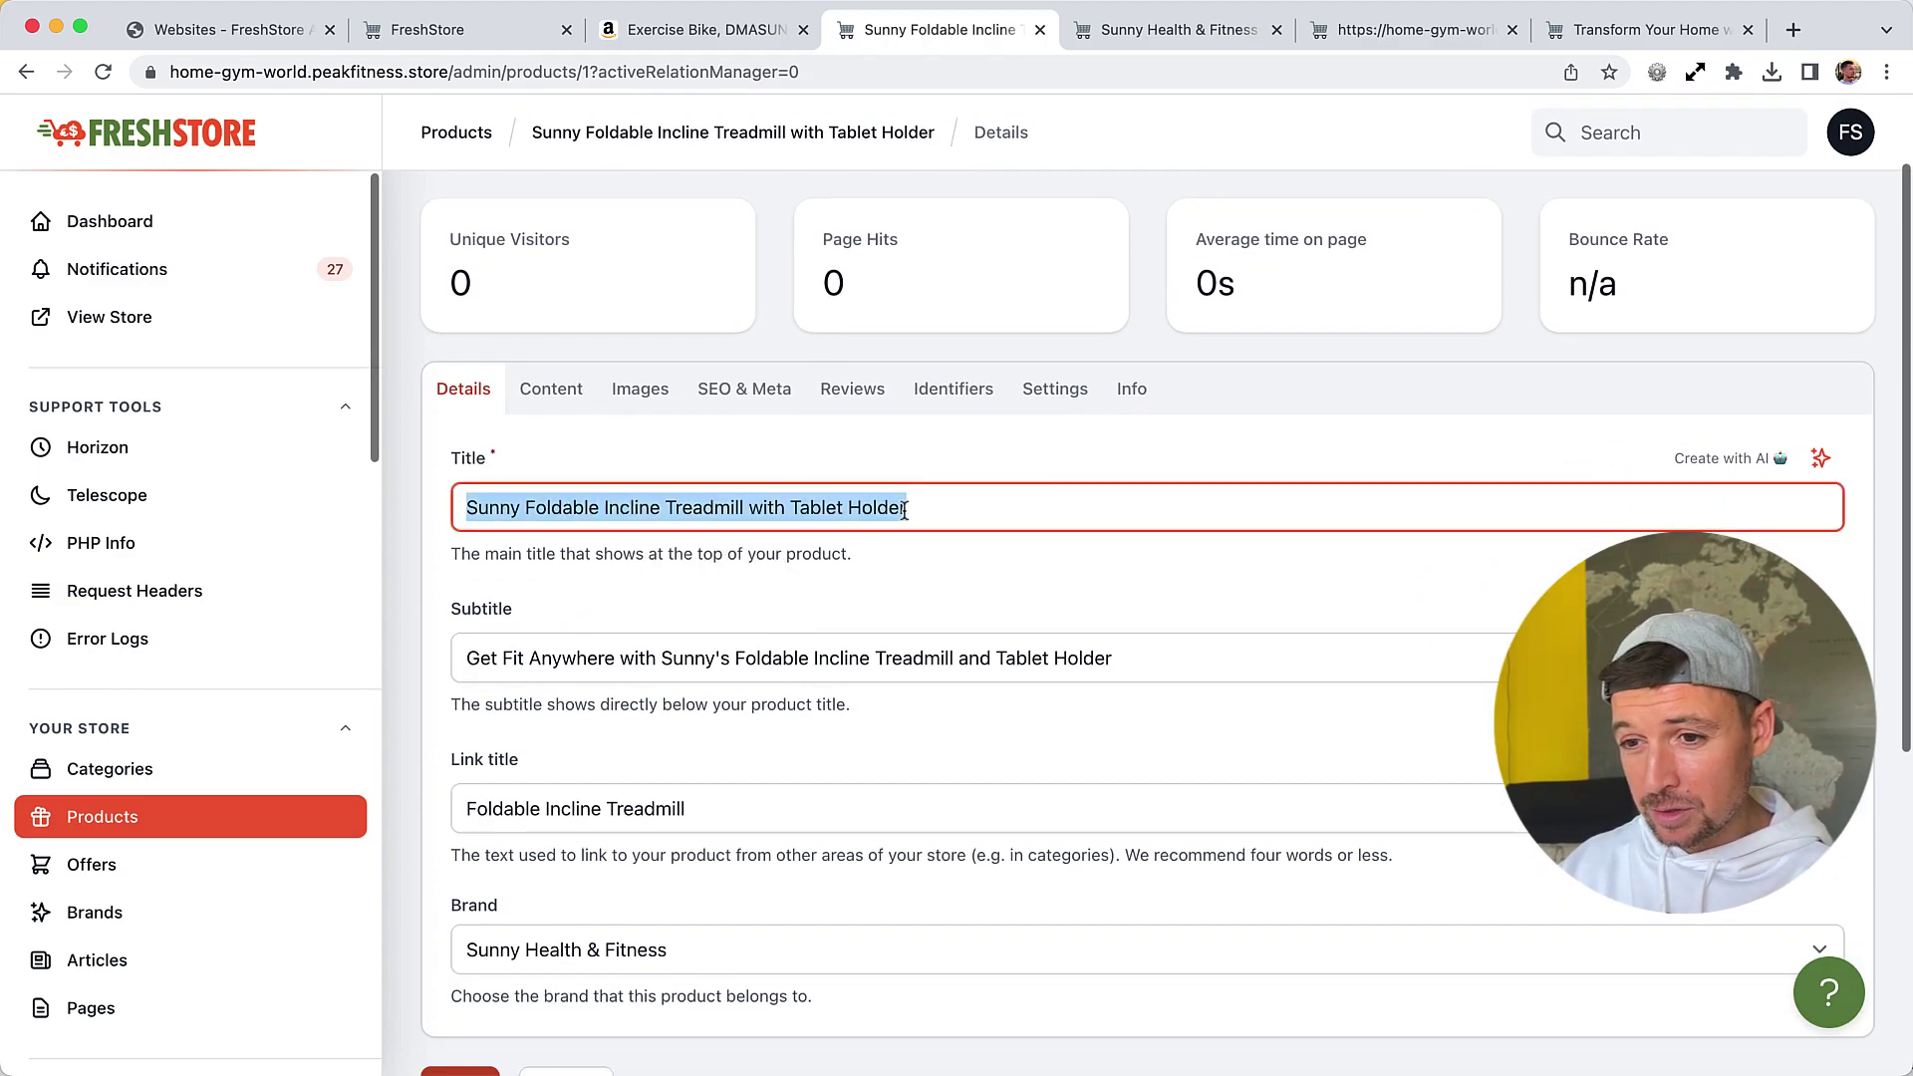
pyautogui.moveTo(470, 657); pyautogui.dragTo(1169, 658)
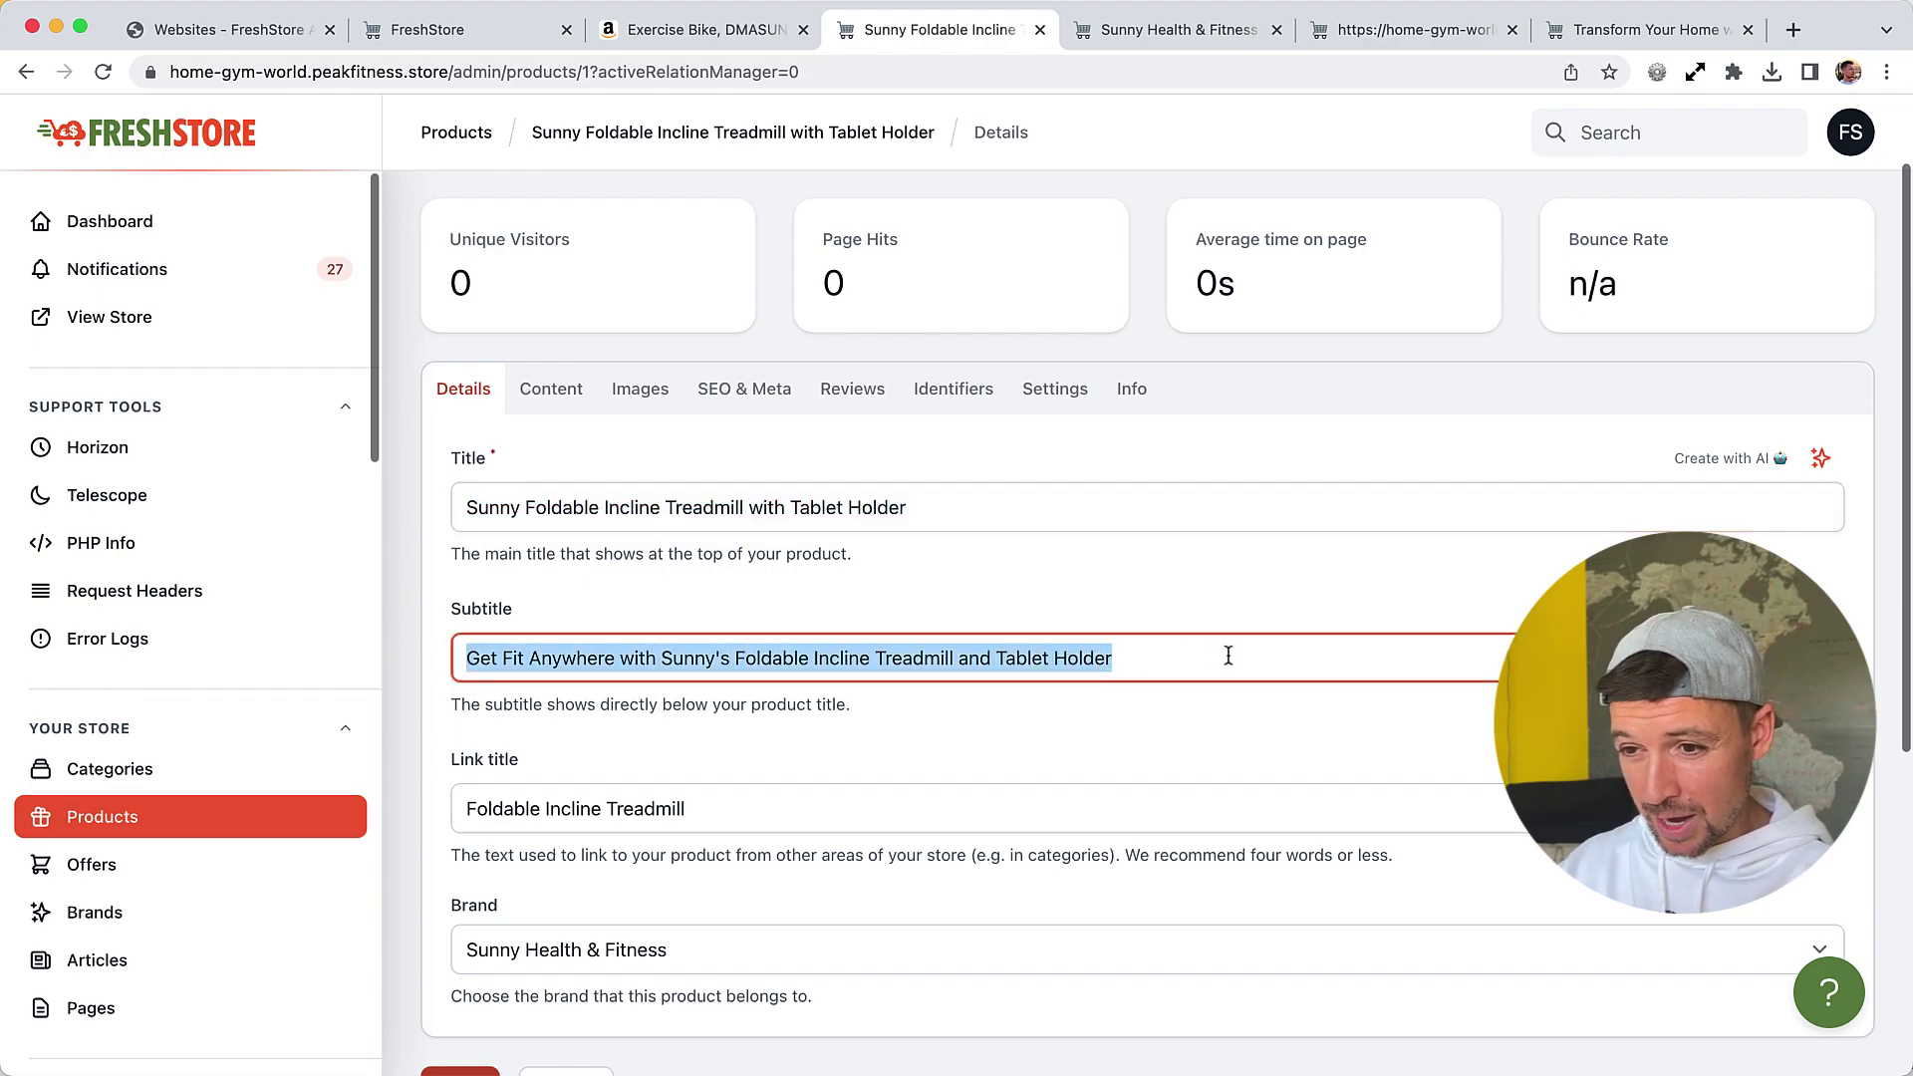
pyautogui.click(877, 662)
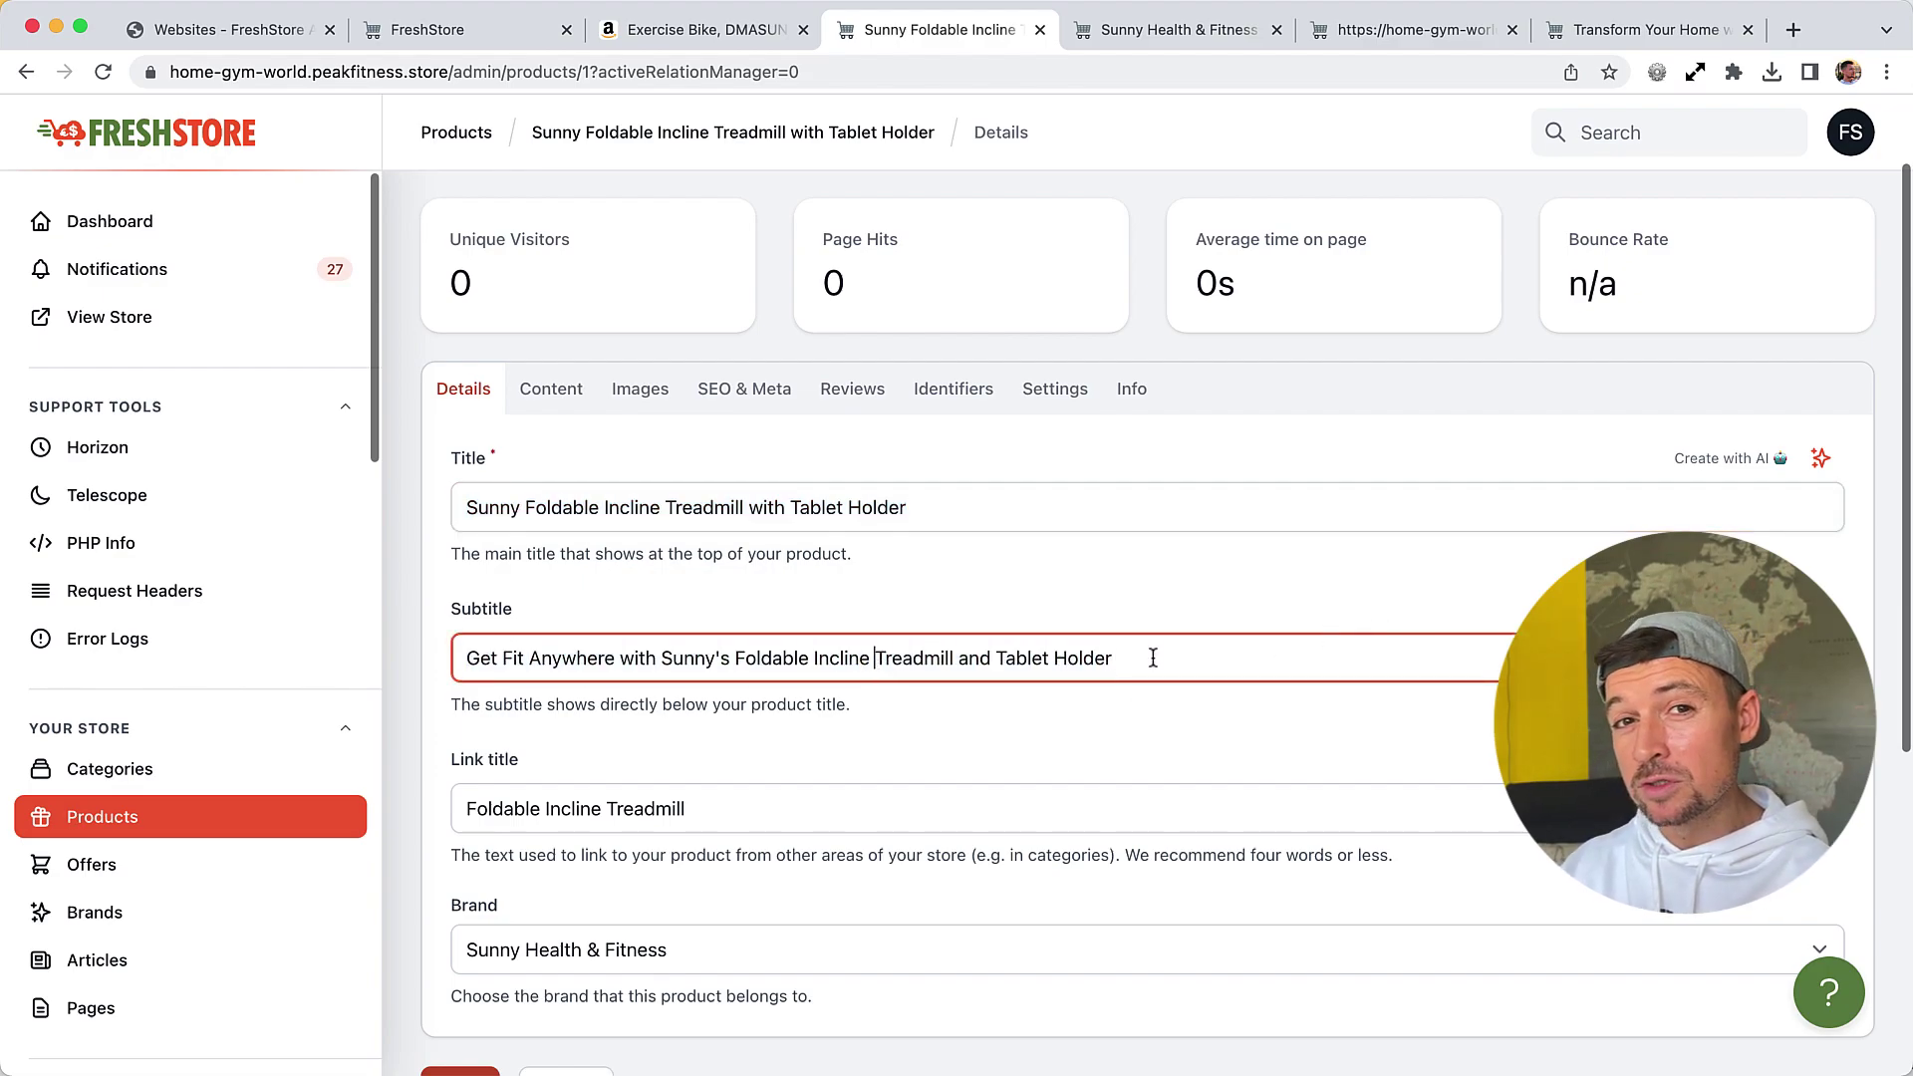
pyautogui.scroll(-5, 1153, 657)
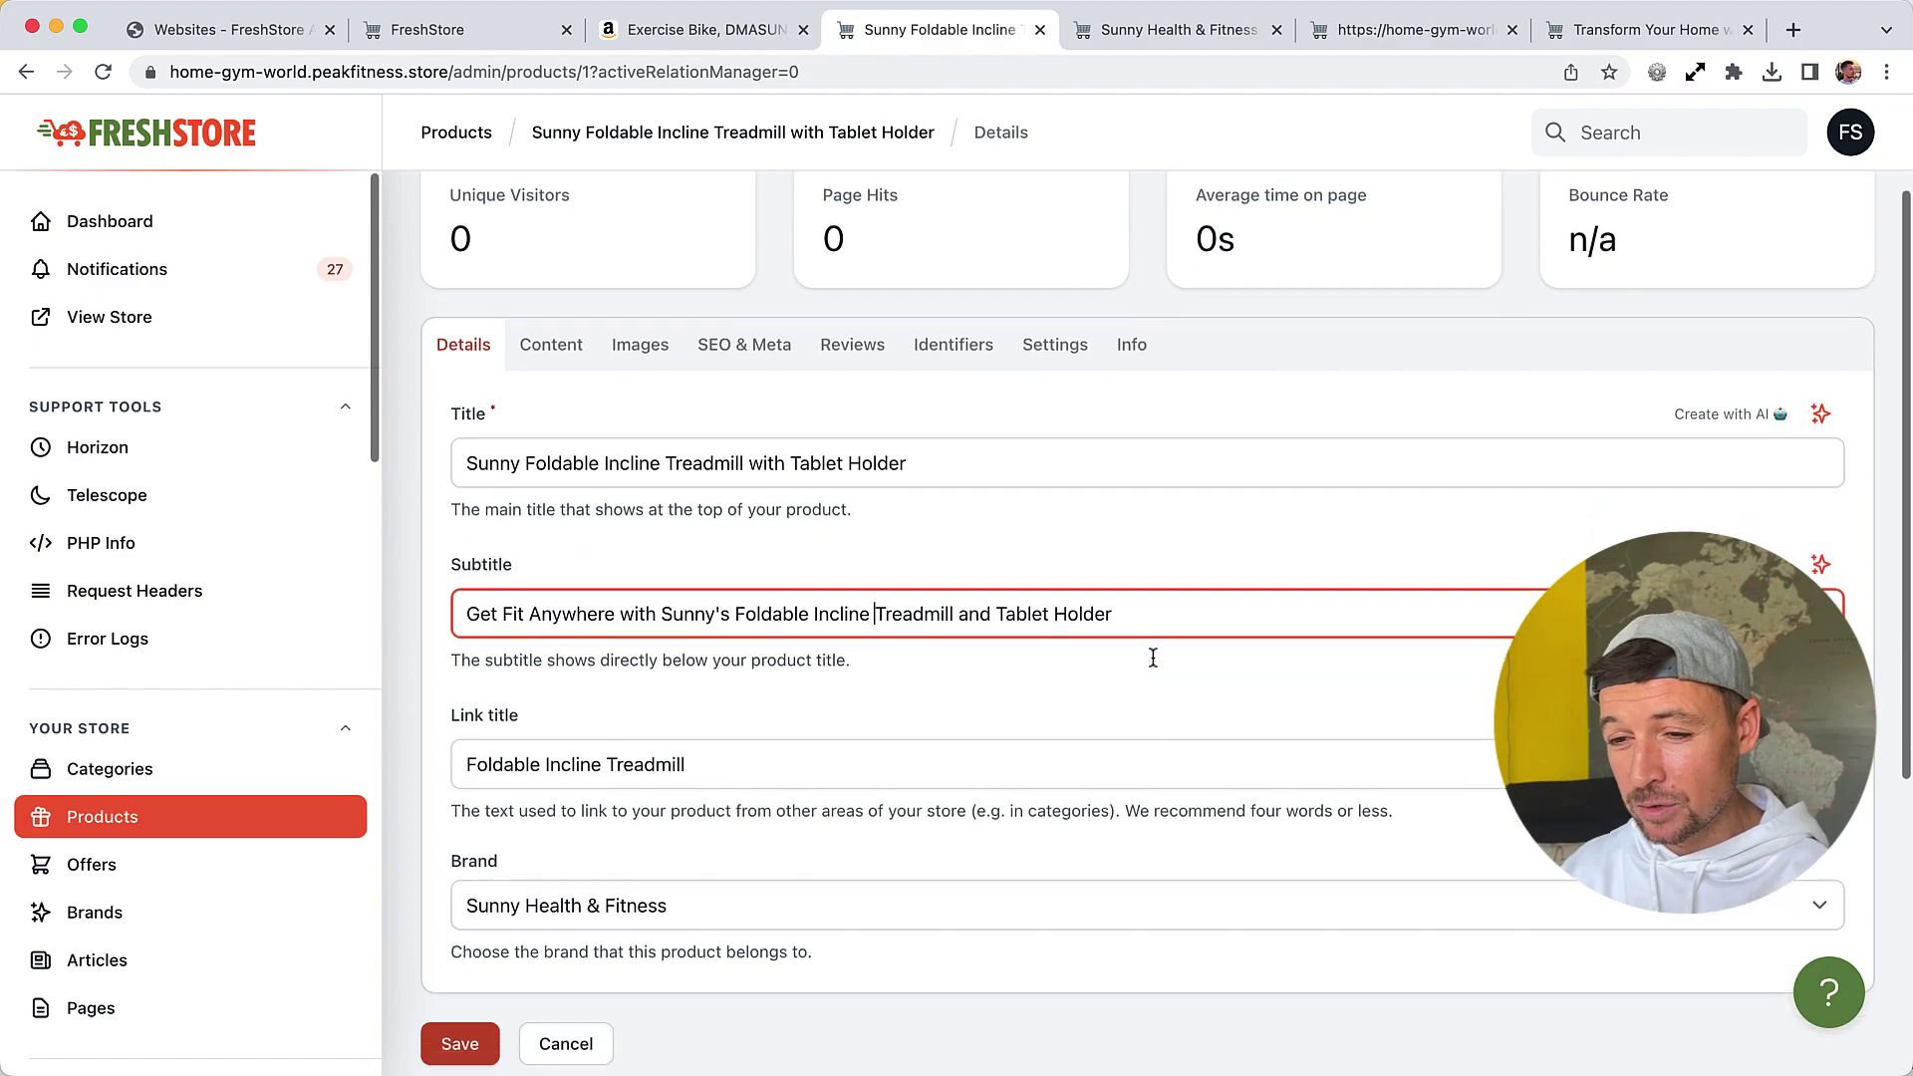
pyautogui.tripleClick(544, 518)
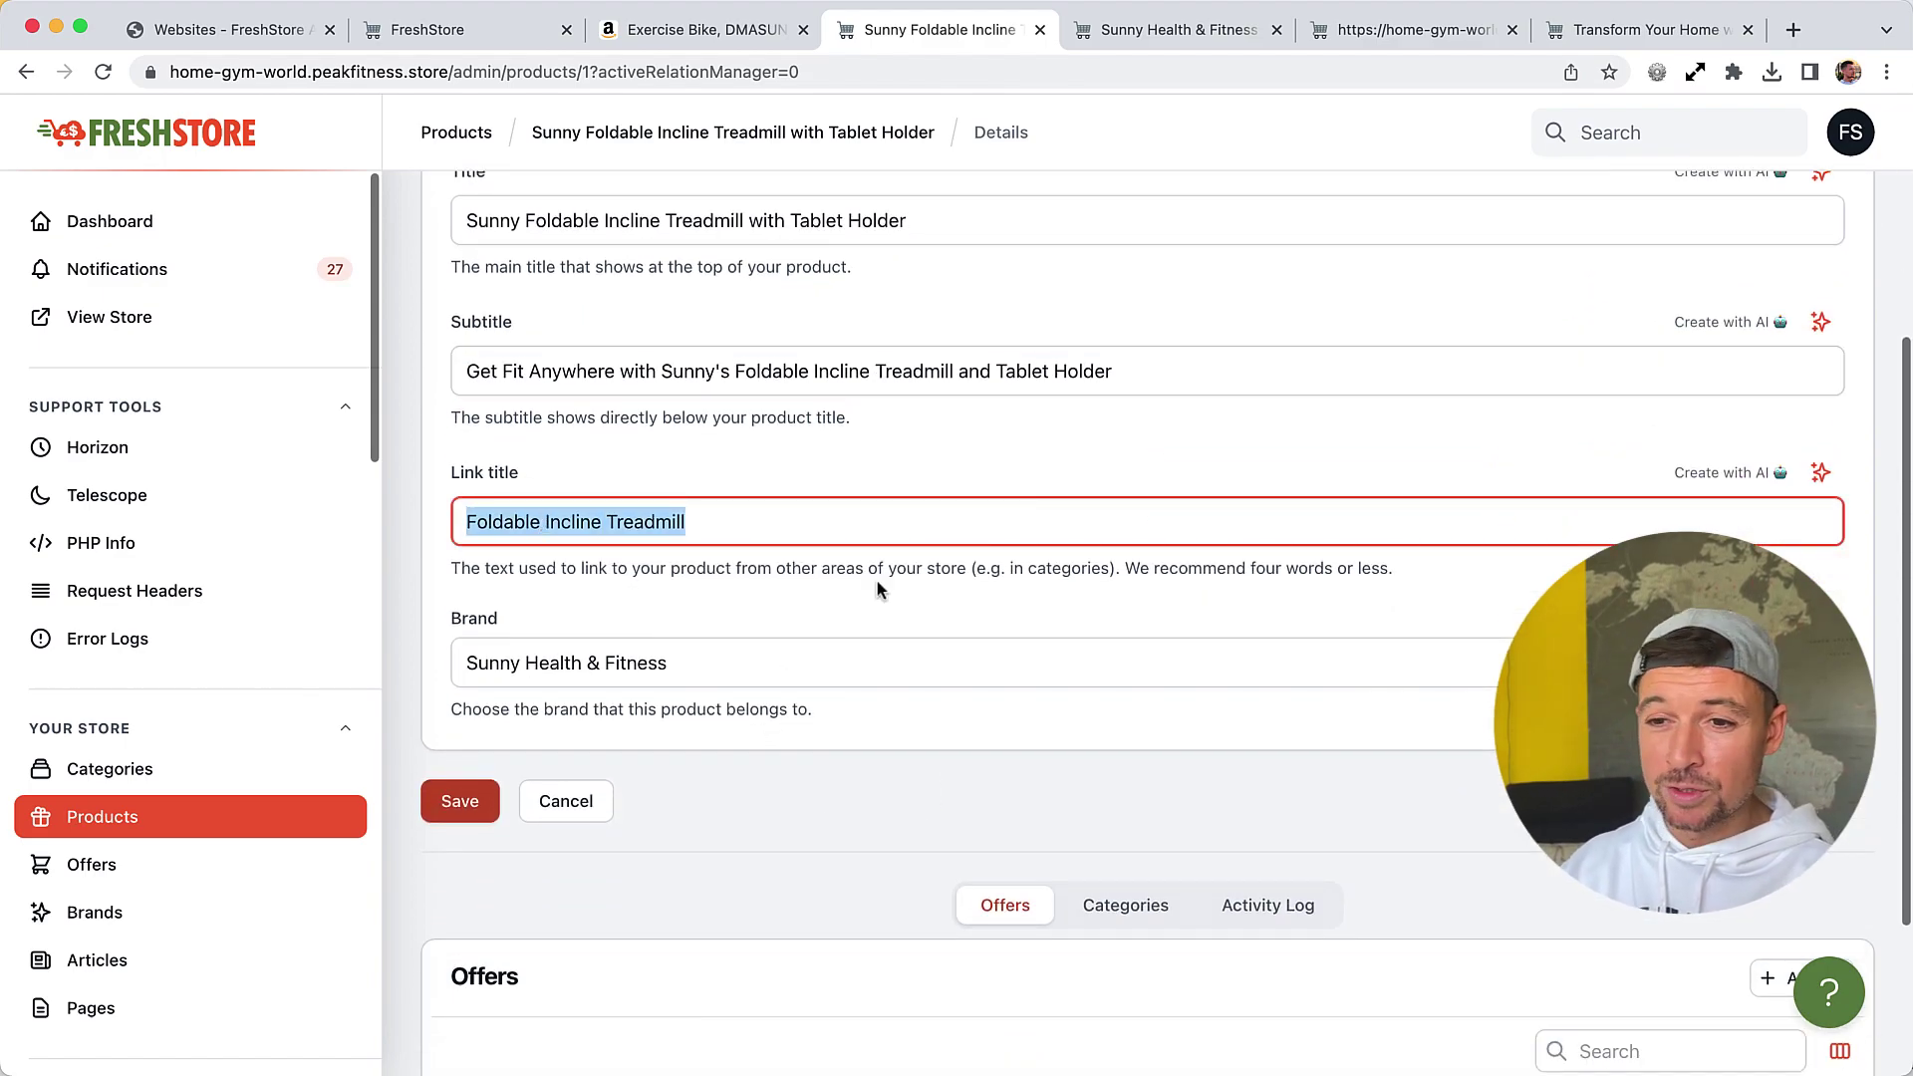
pyautogui.click(504, 523)
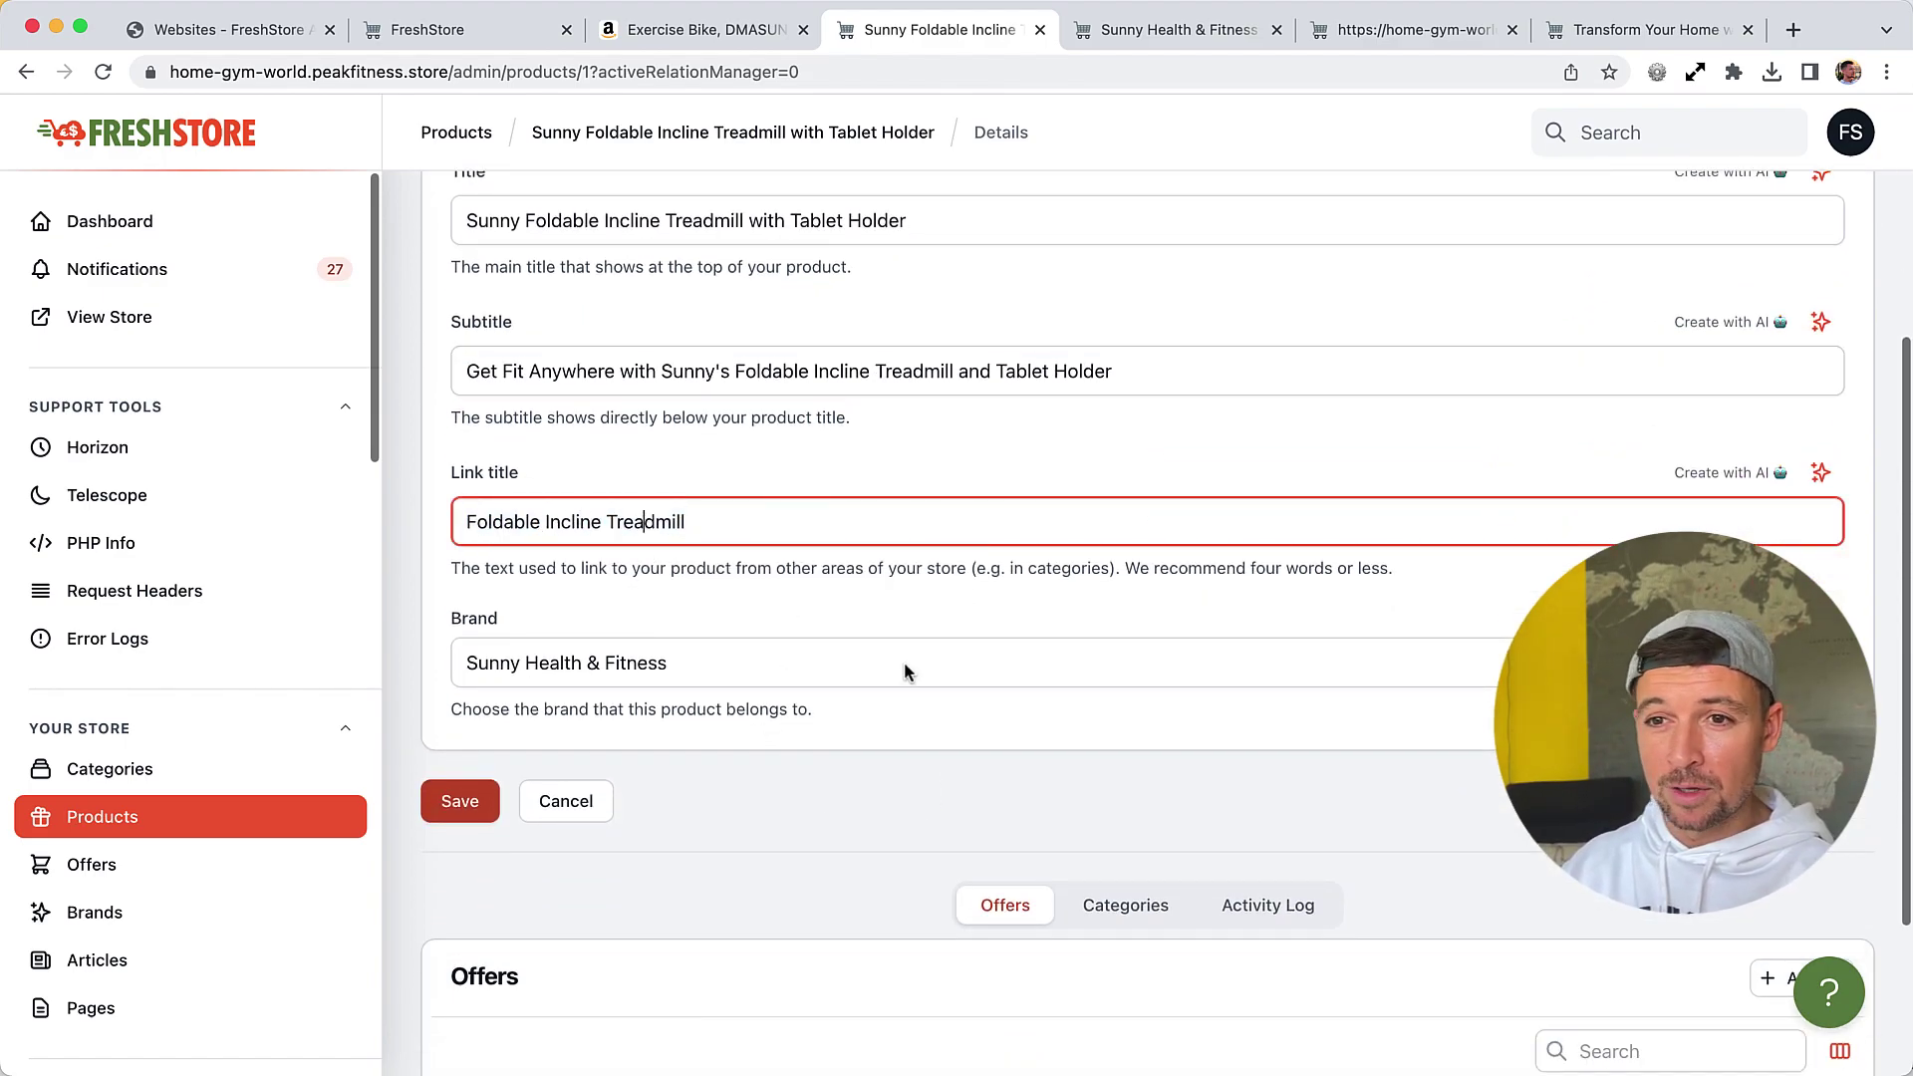
# Open the storefront's Treadmills category and examine how the products' short link titles appear in the listing
pyautogui.hotkey('ctrl', 'shift', 'Tab')
pyautogui.hotkey('ctrl', 'shift', 'Tab')
pyautogui.hotkey('ctrl', 'Tab')
pyautogui.hotkey('ctrl', 'Tab')
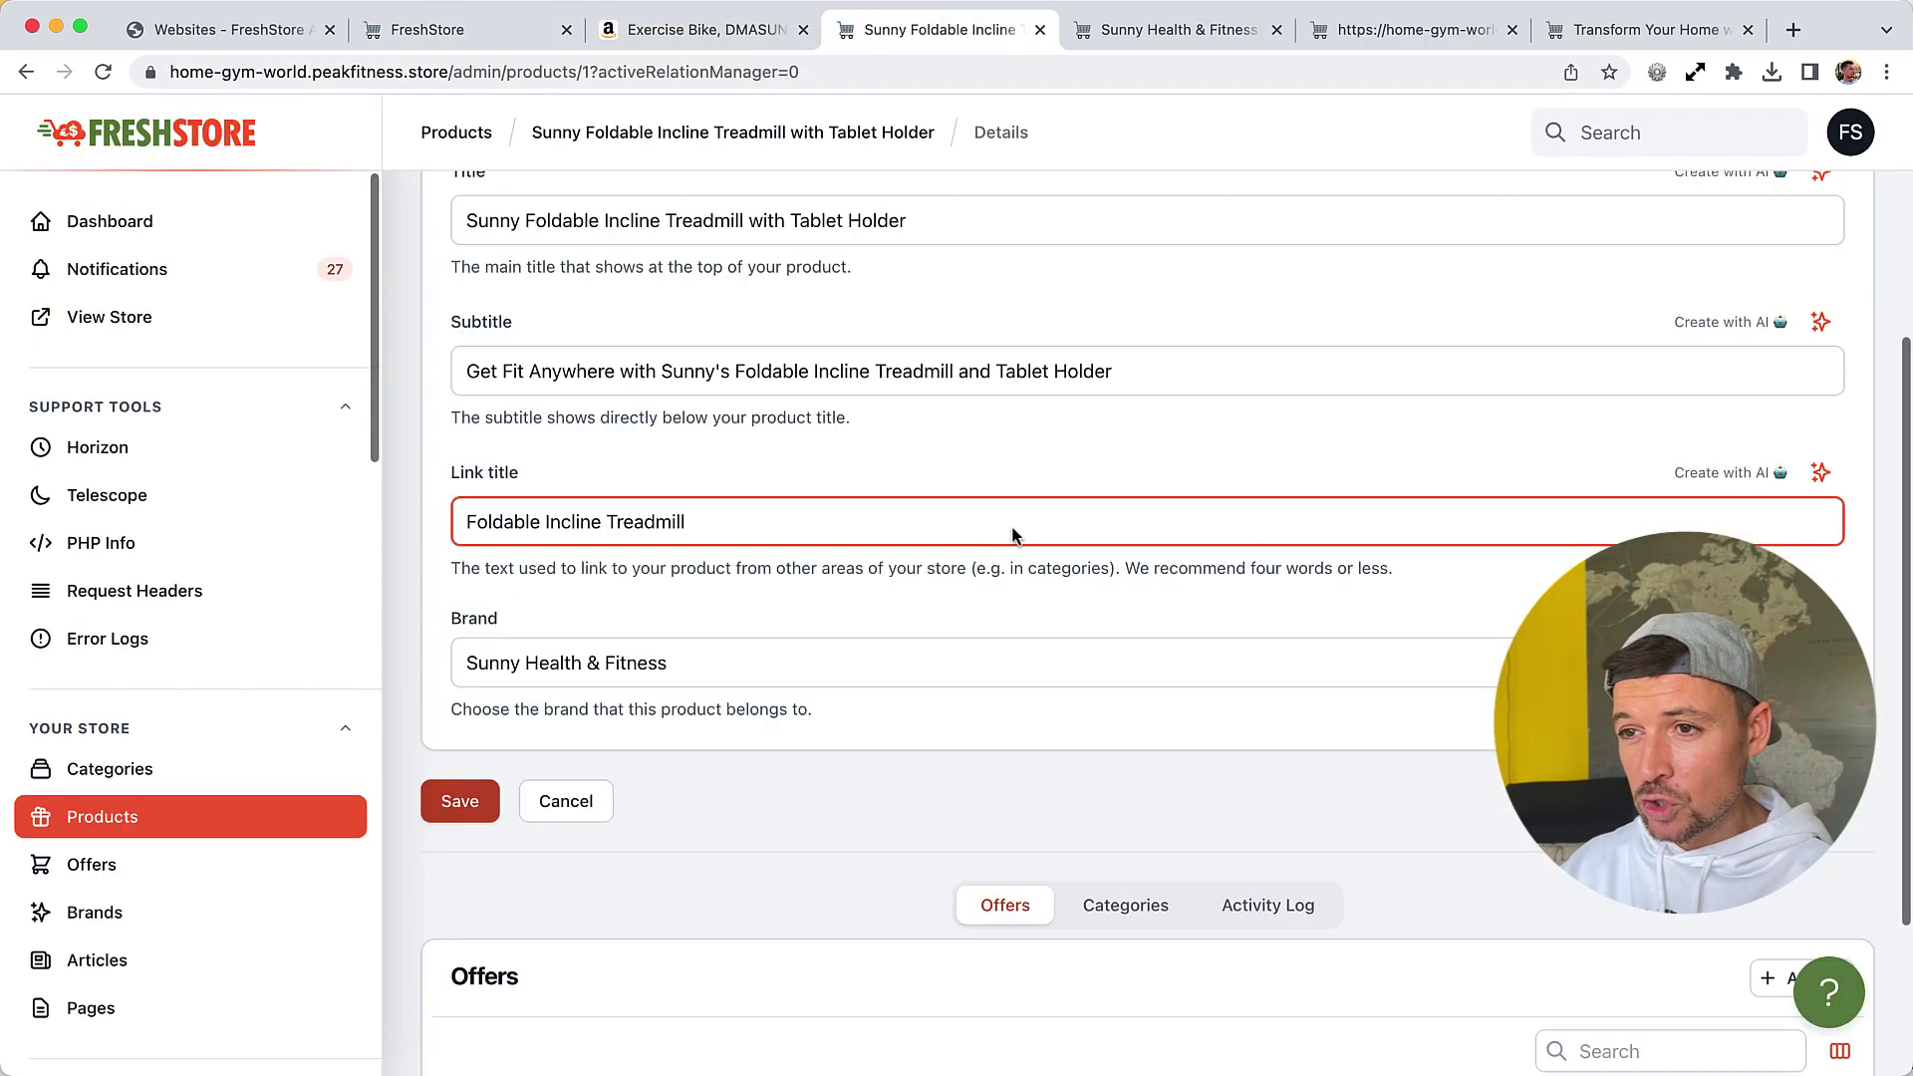
pyautogui.hotkey('ctrl', 'Tab')
pyautogui.hotkey('ctrl', 'Tab')
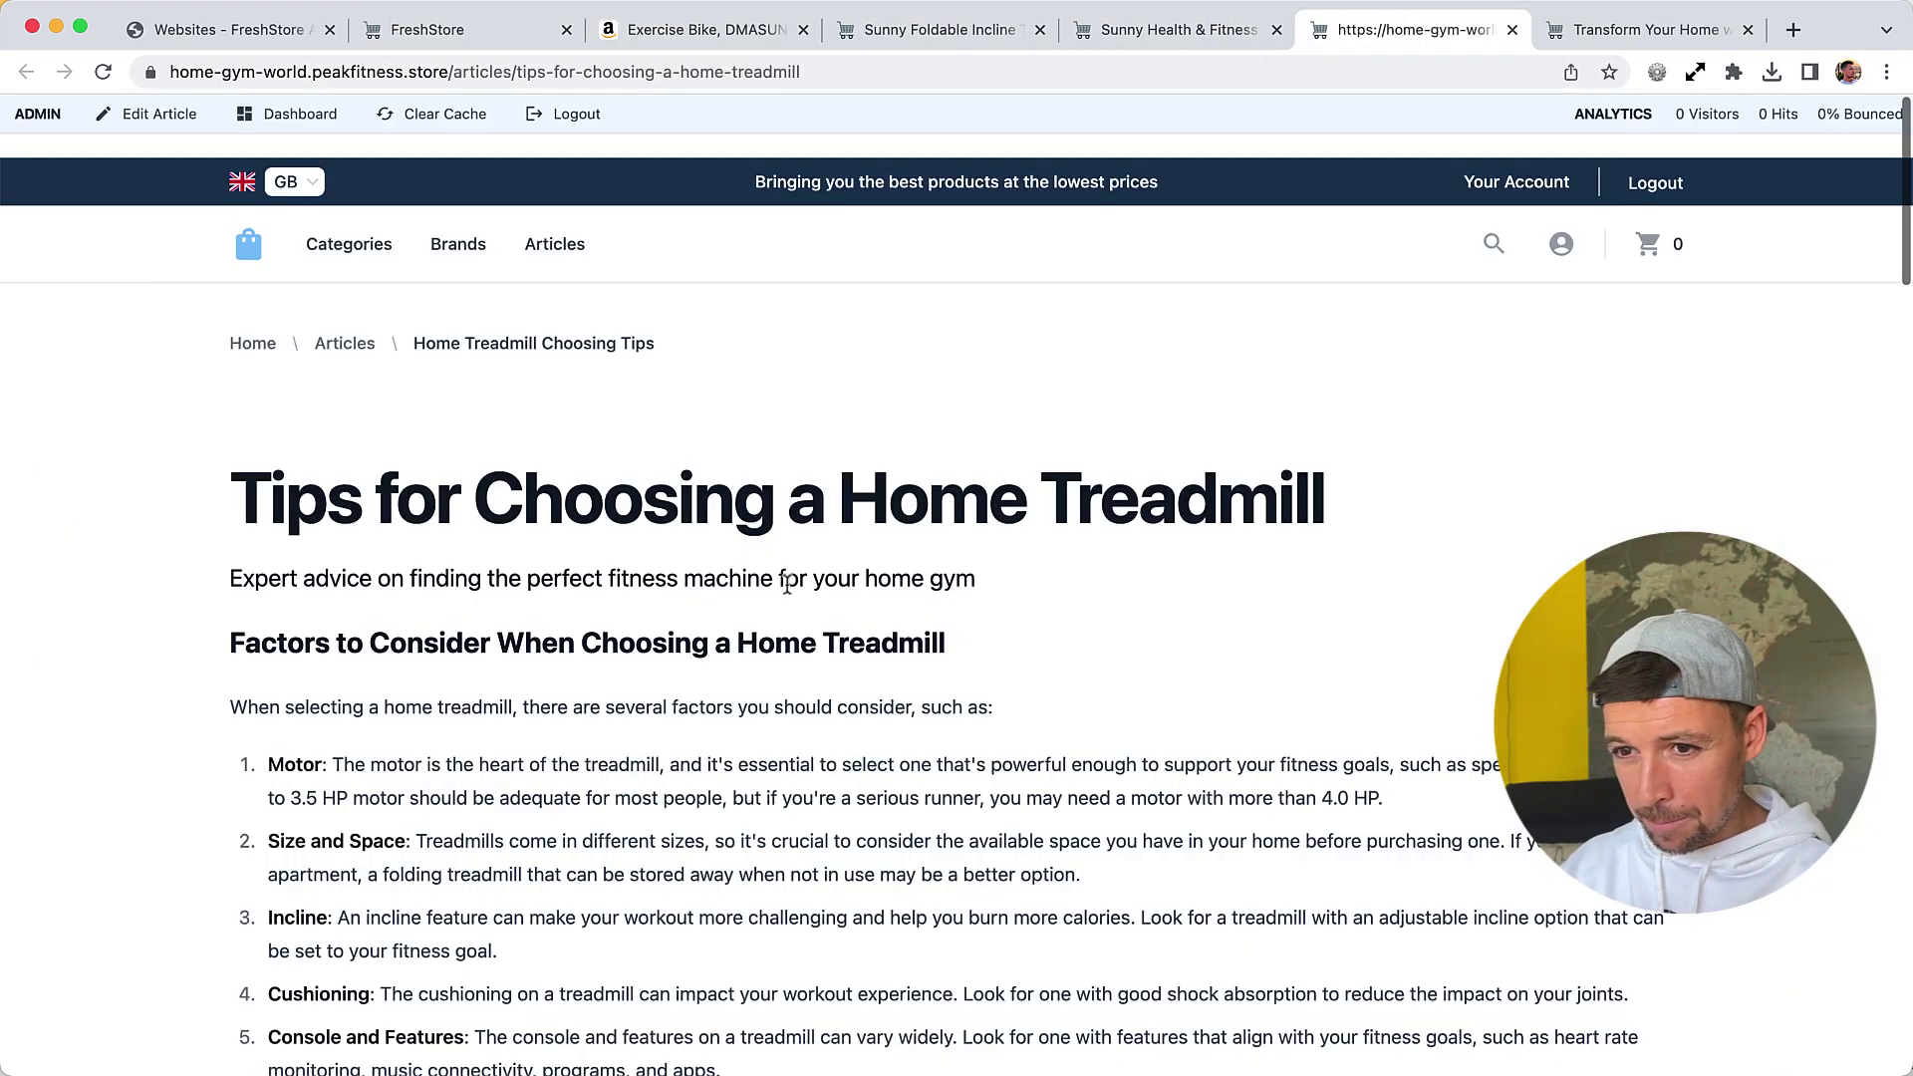
pyautogui.hotkey('ctrl', 'shift', 'Tab')
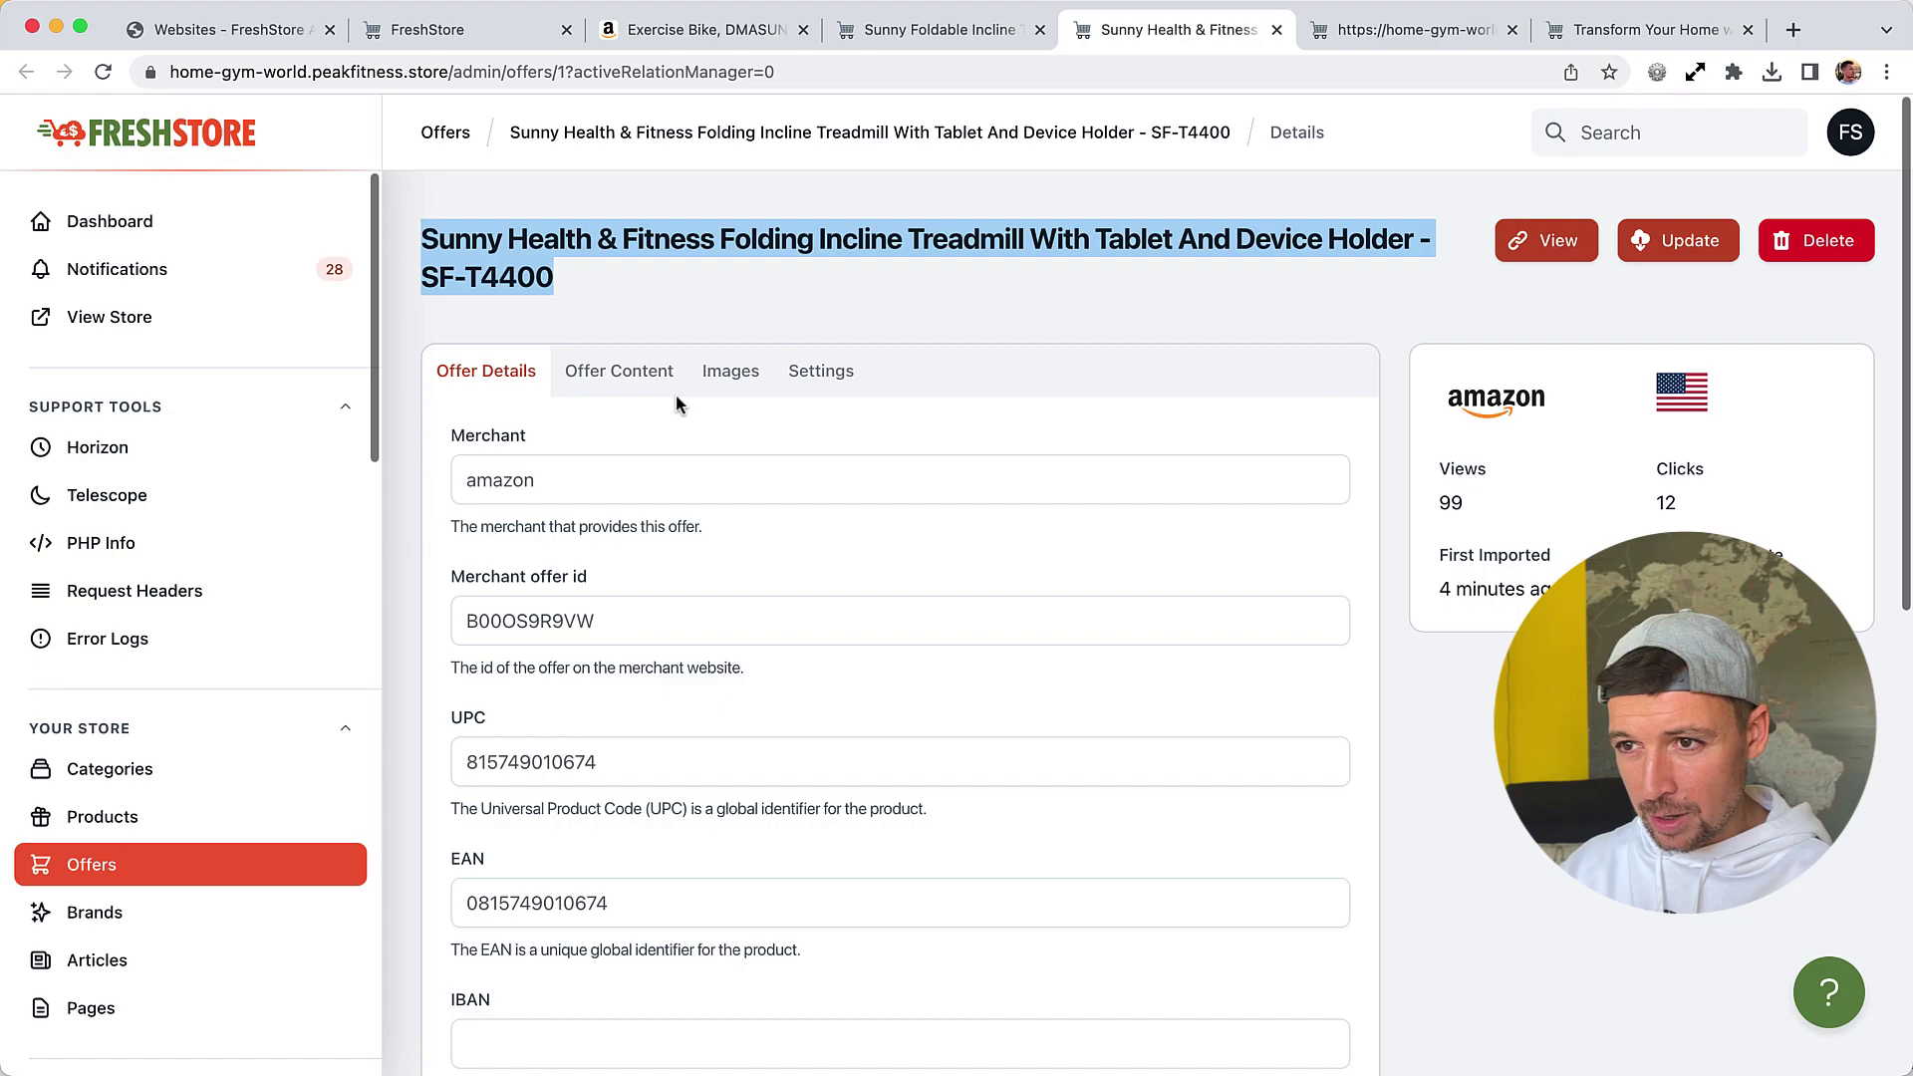
pyautogui.hotkey('ctrl', 'shift', 'Tab')
pyautogui.hotkey('ctrl', 'Tab')
pyautogui.hotkey('ctrl', 'Tab')
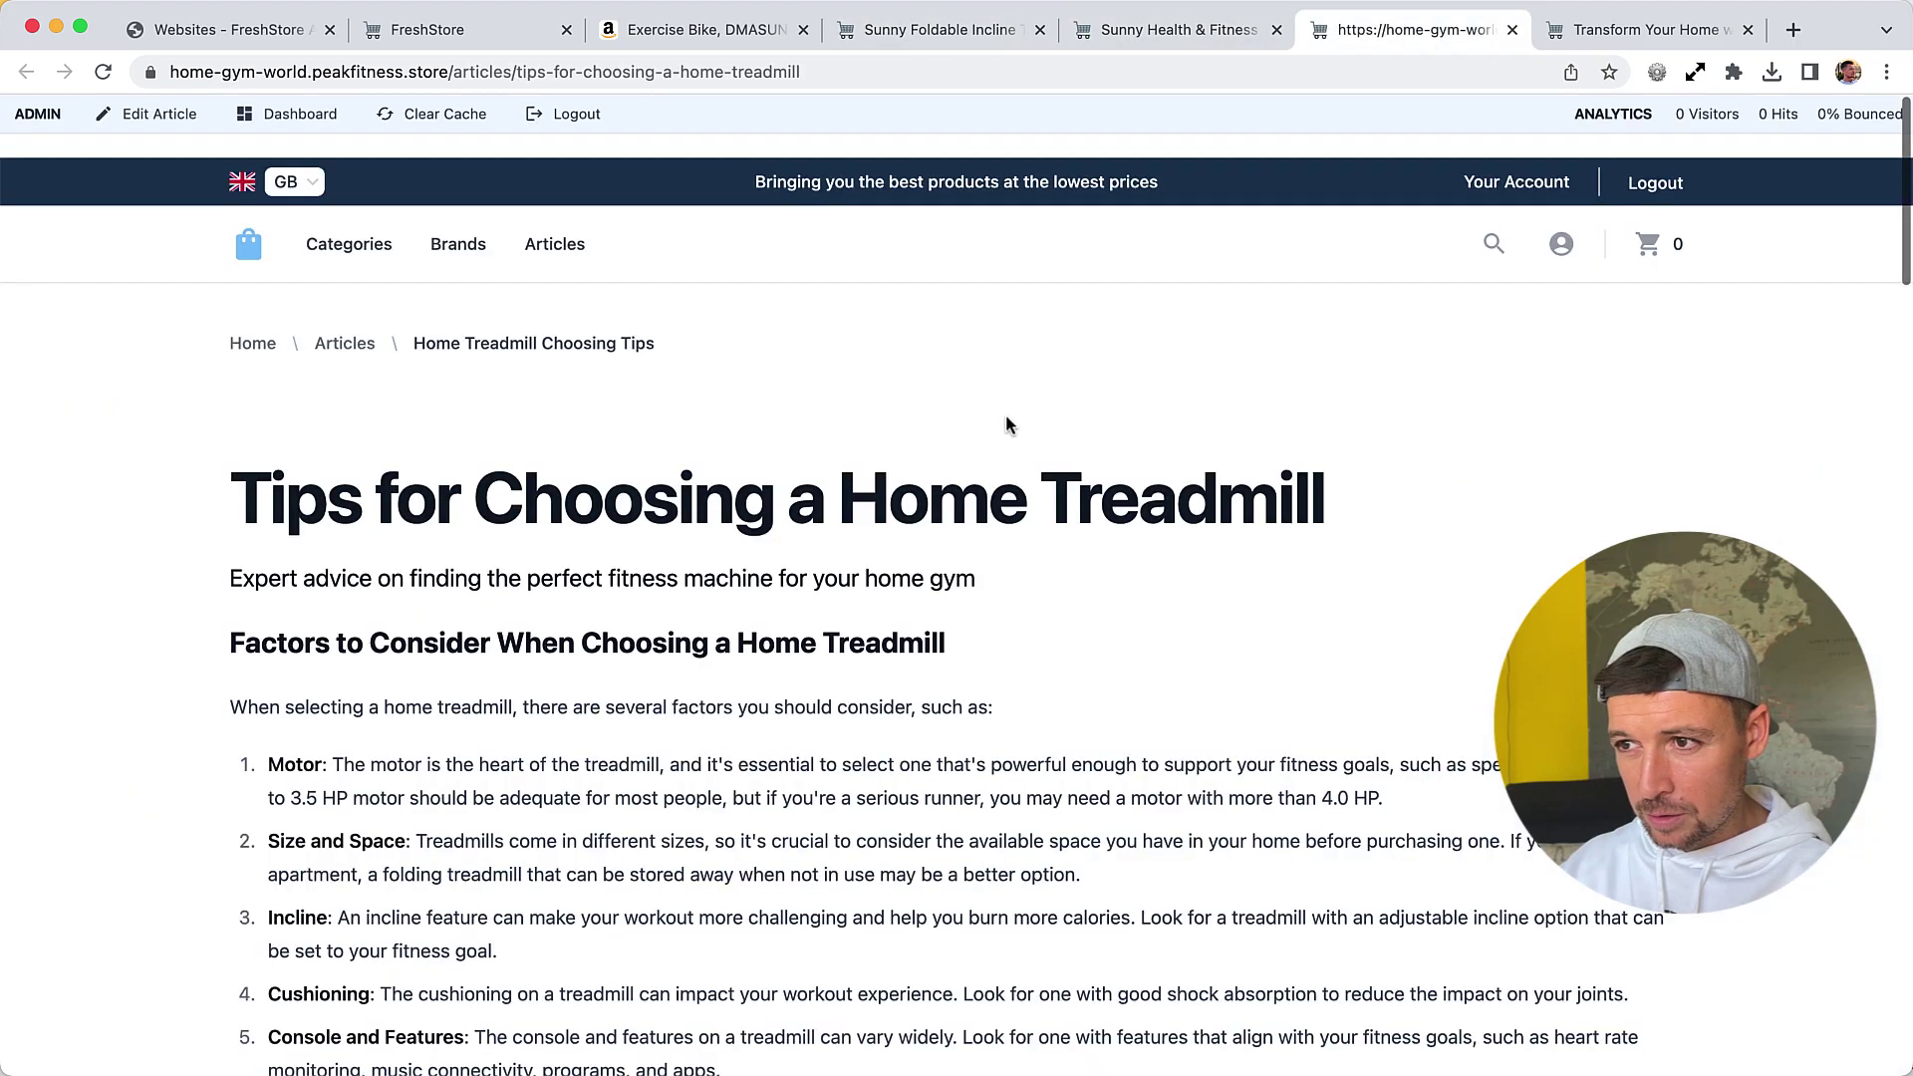
pyautogui.click(380, 251)
pyautogui.click(358, 255)
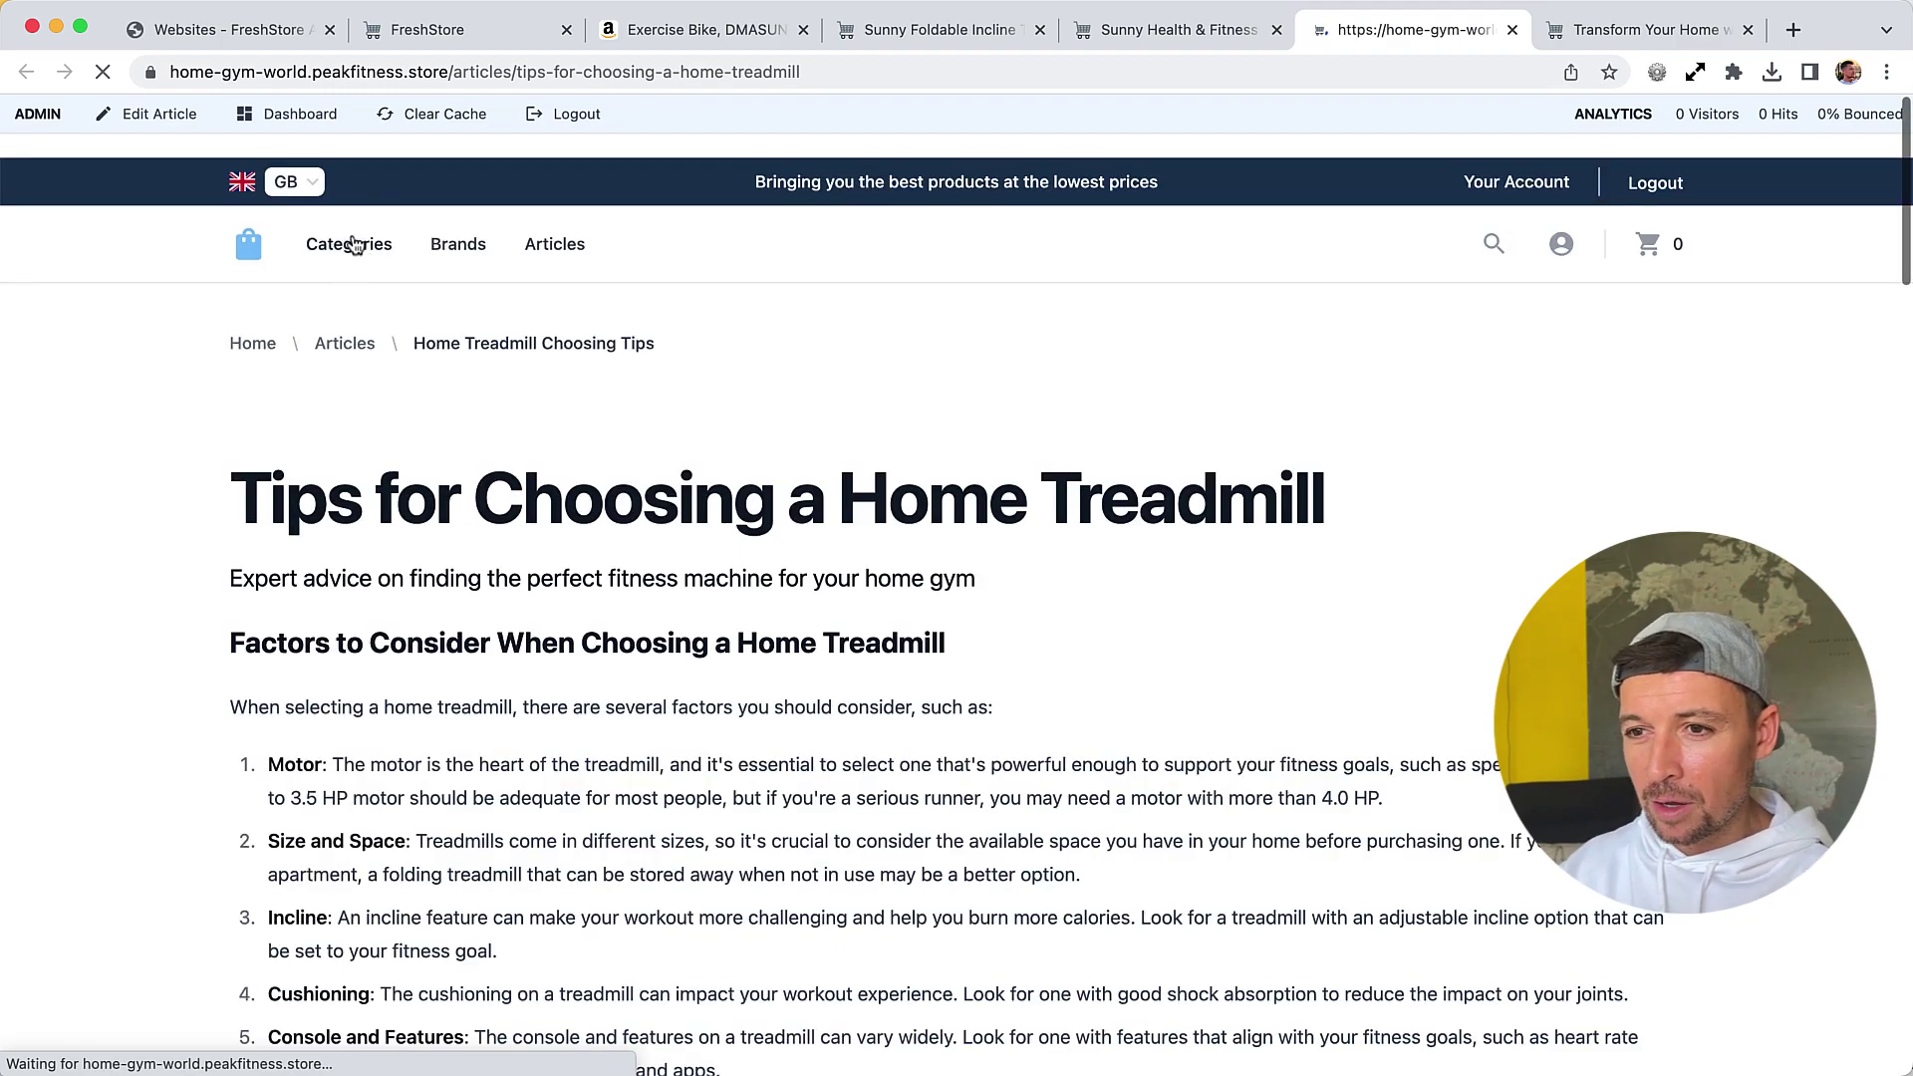
pyautogui.moveTo(356, 244)
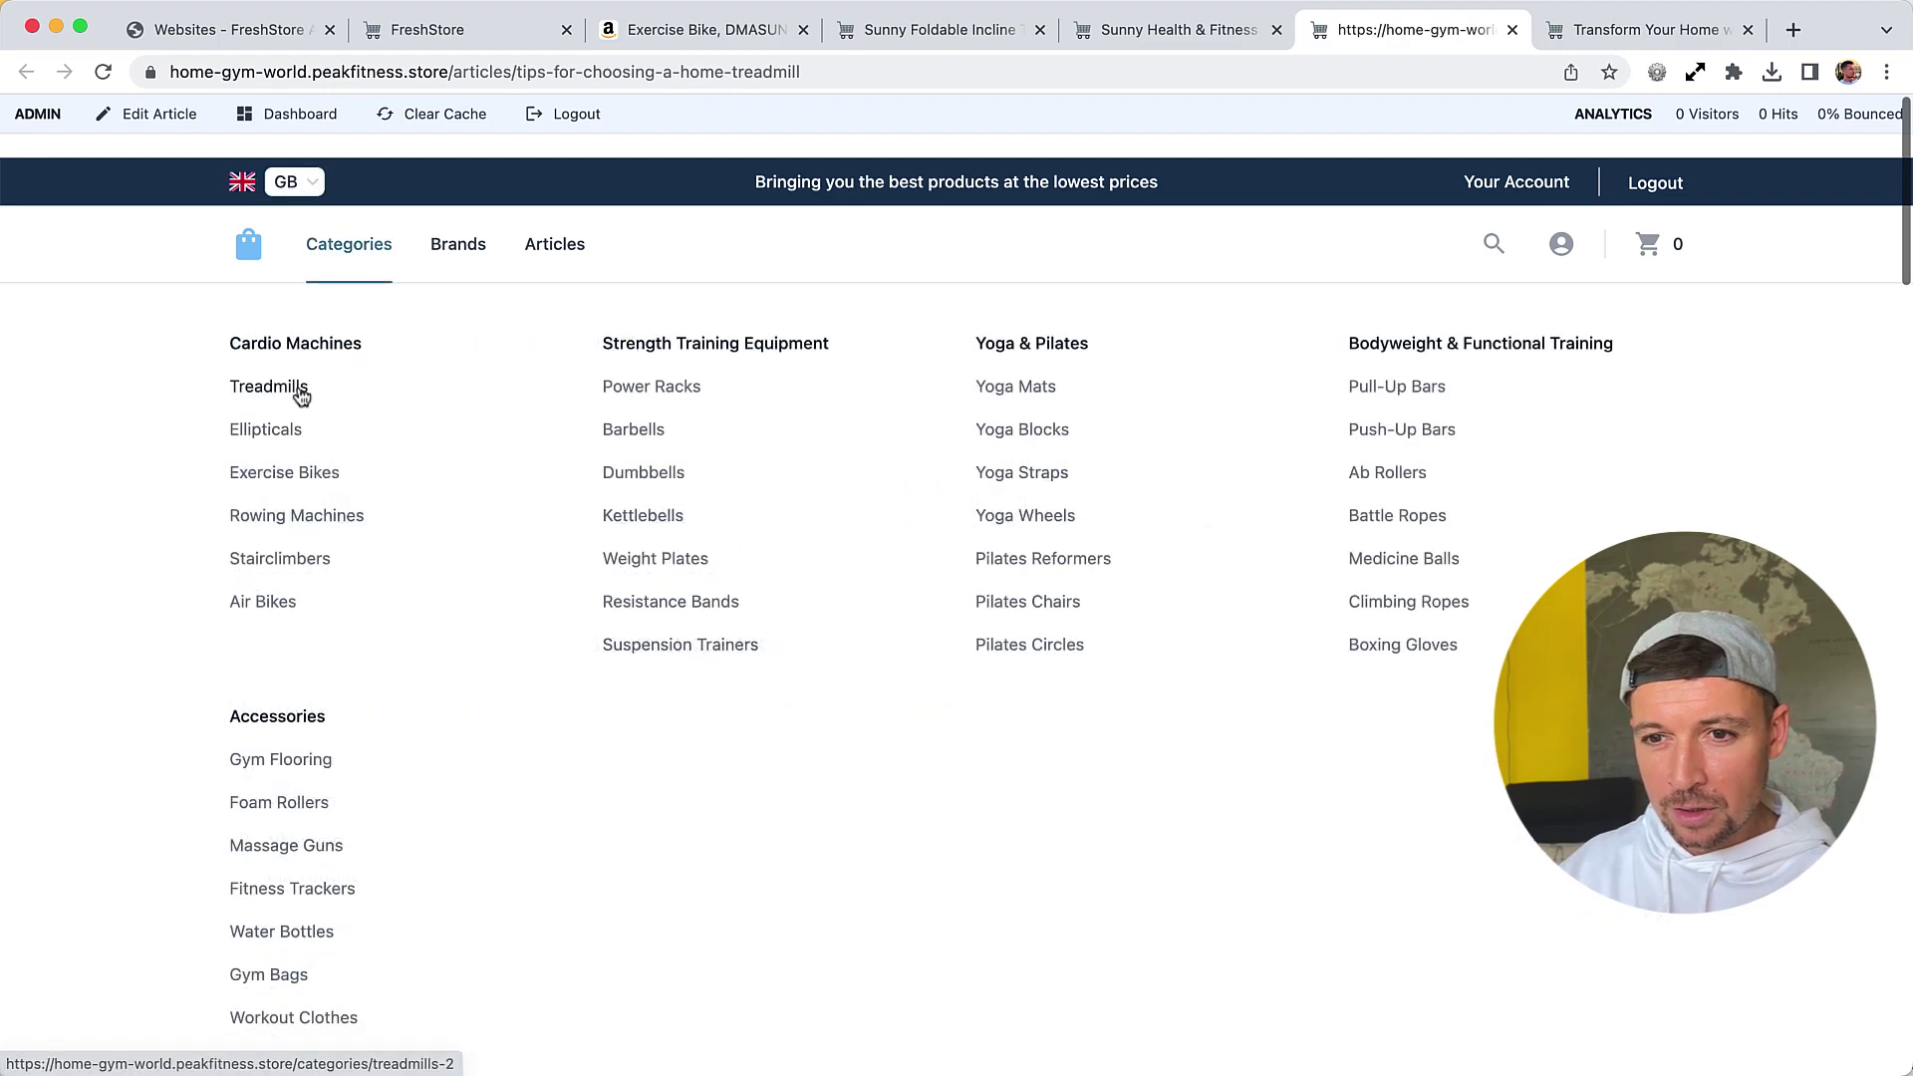
pyautogui.click(301, 396)
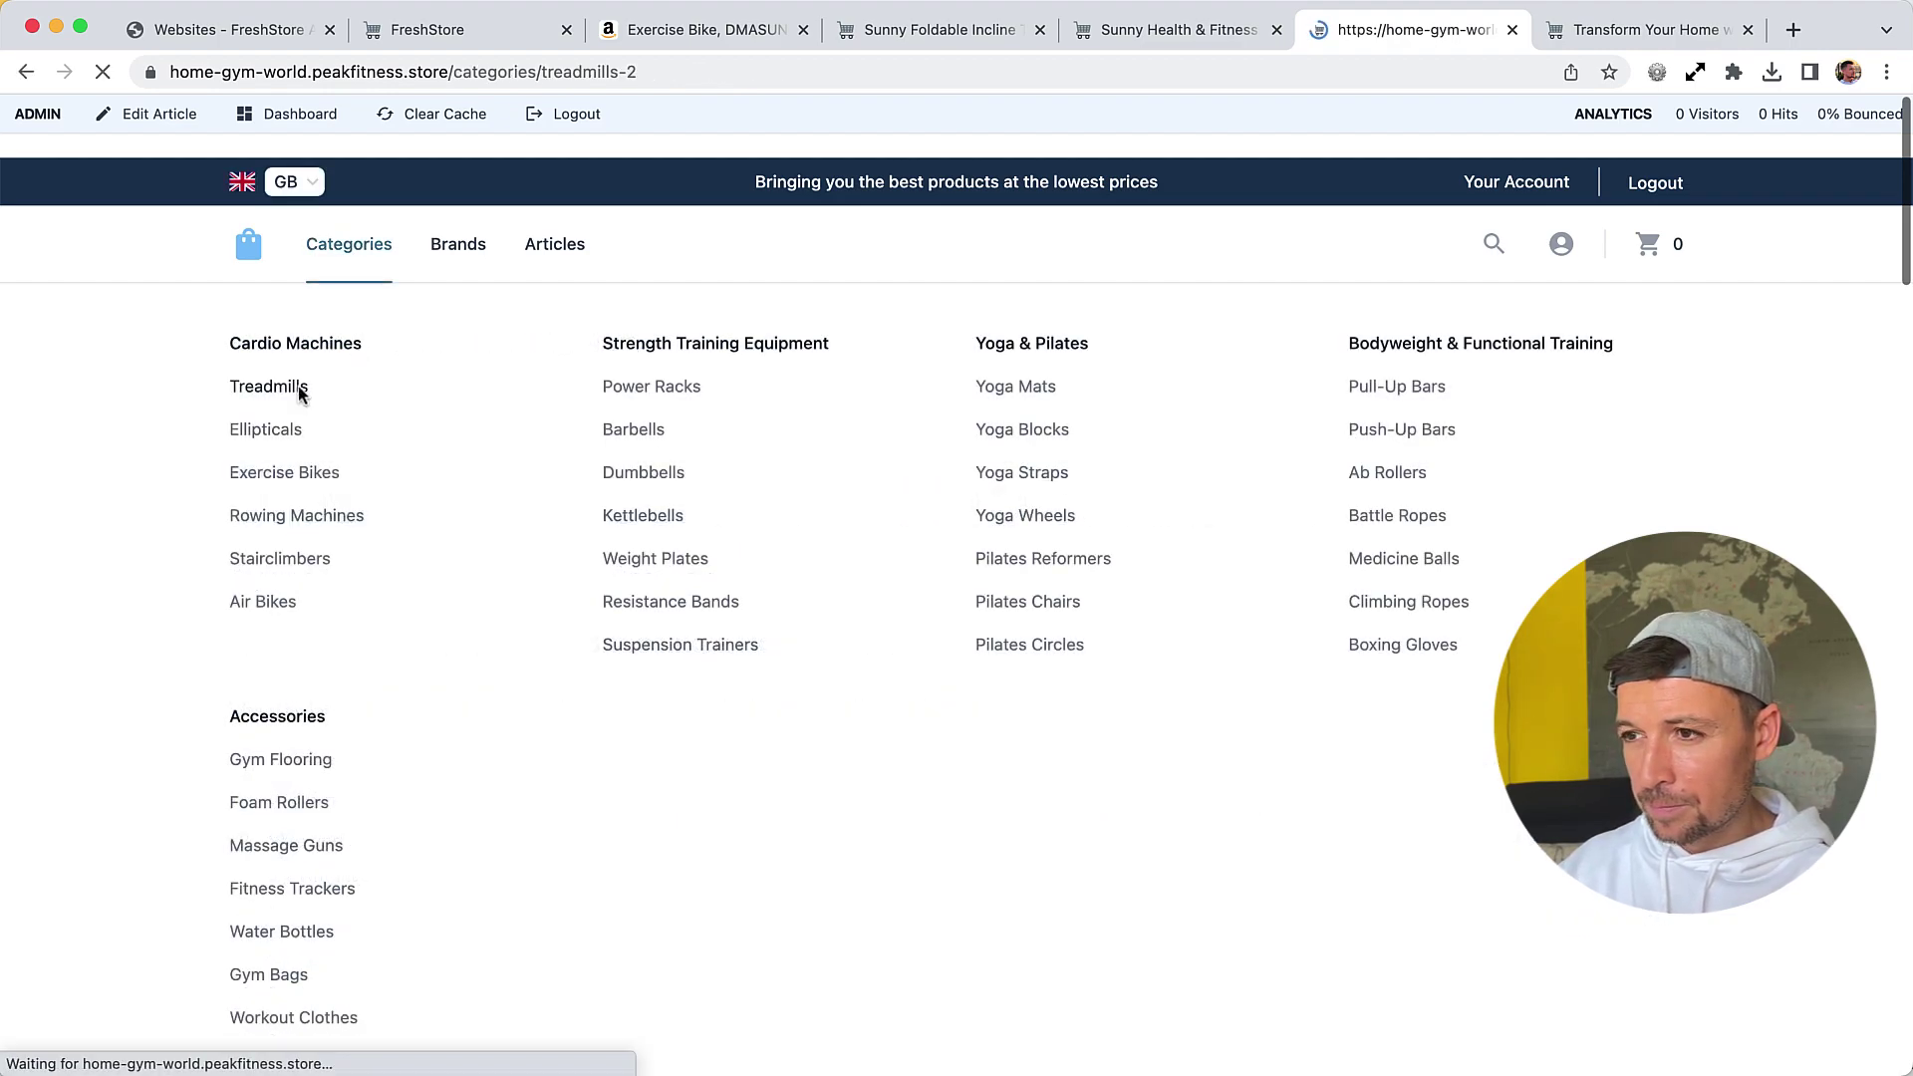
pyautogui.scroll(-5, 649, 560)
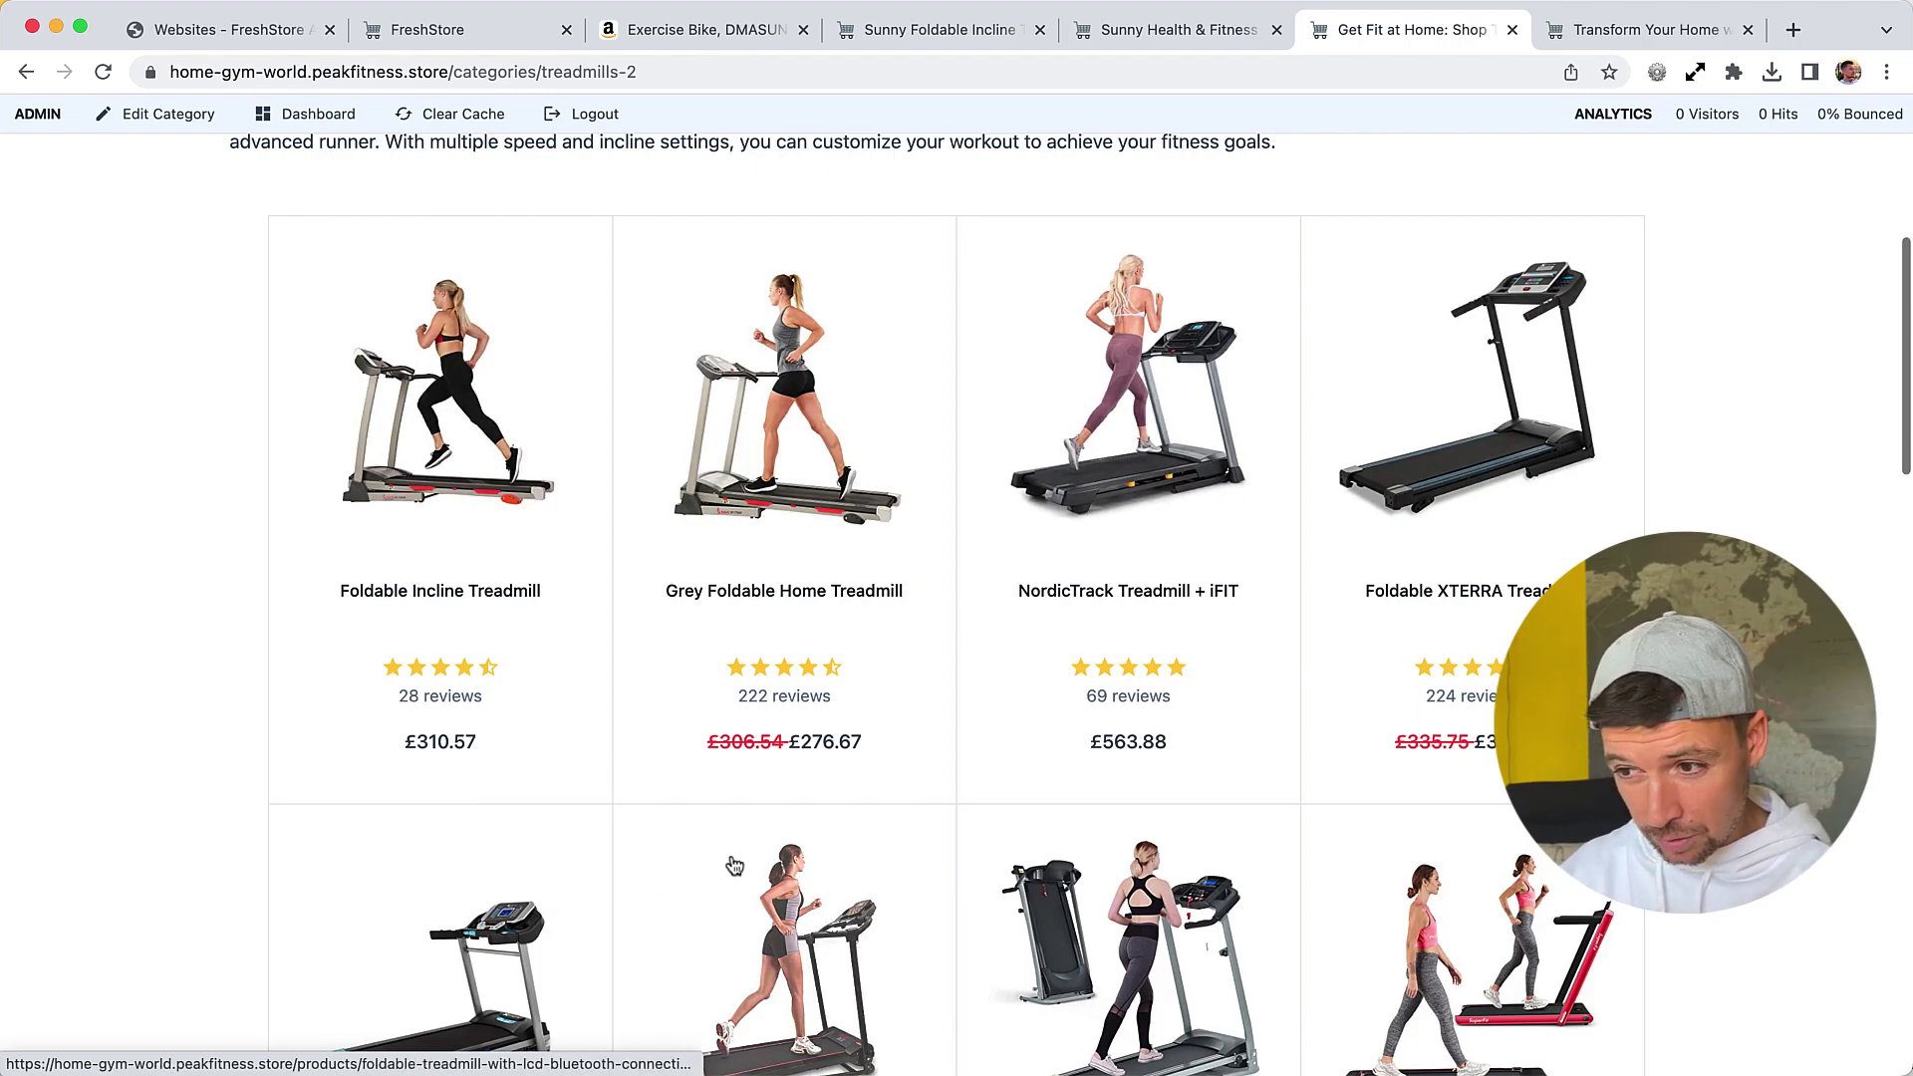
pyautogui.scroll(-1, 654, 876)
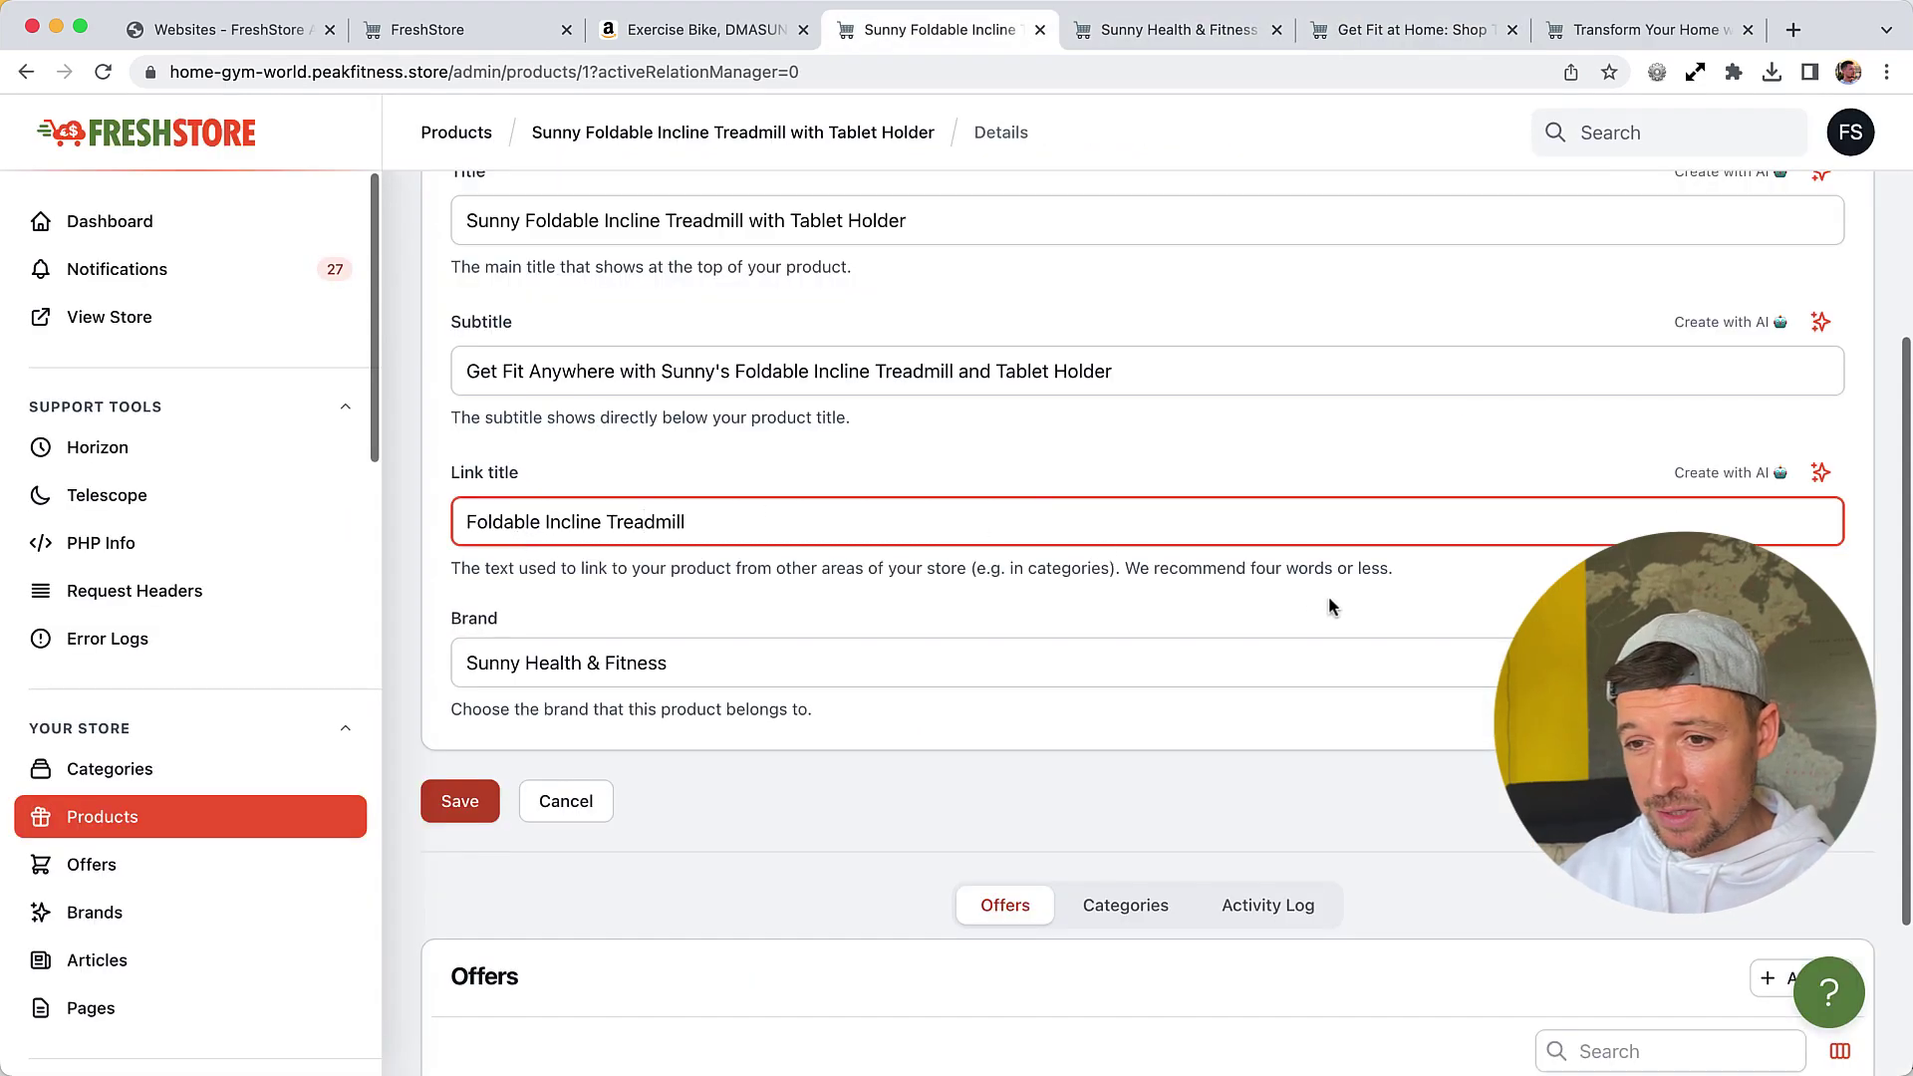
# Return to the product's details and check the available brands, keeping Sunny Health & Fitness selected
pyautogui.scroll(4, 1242, 610)
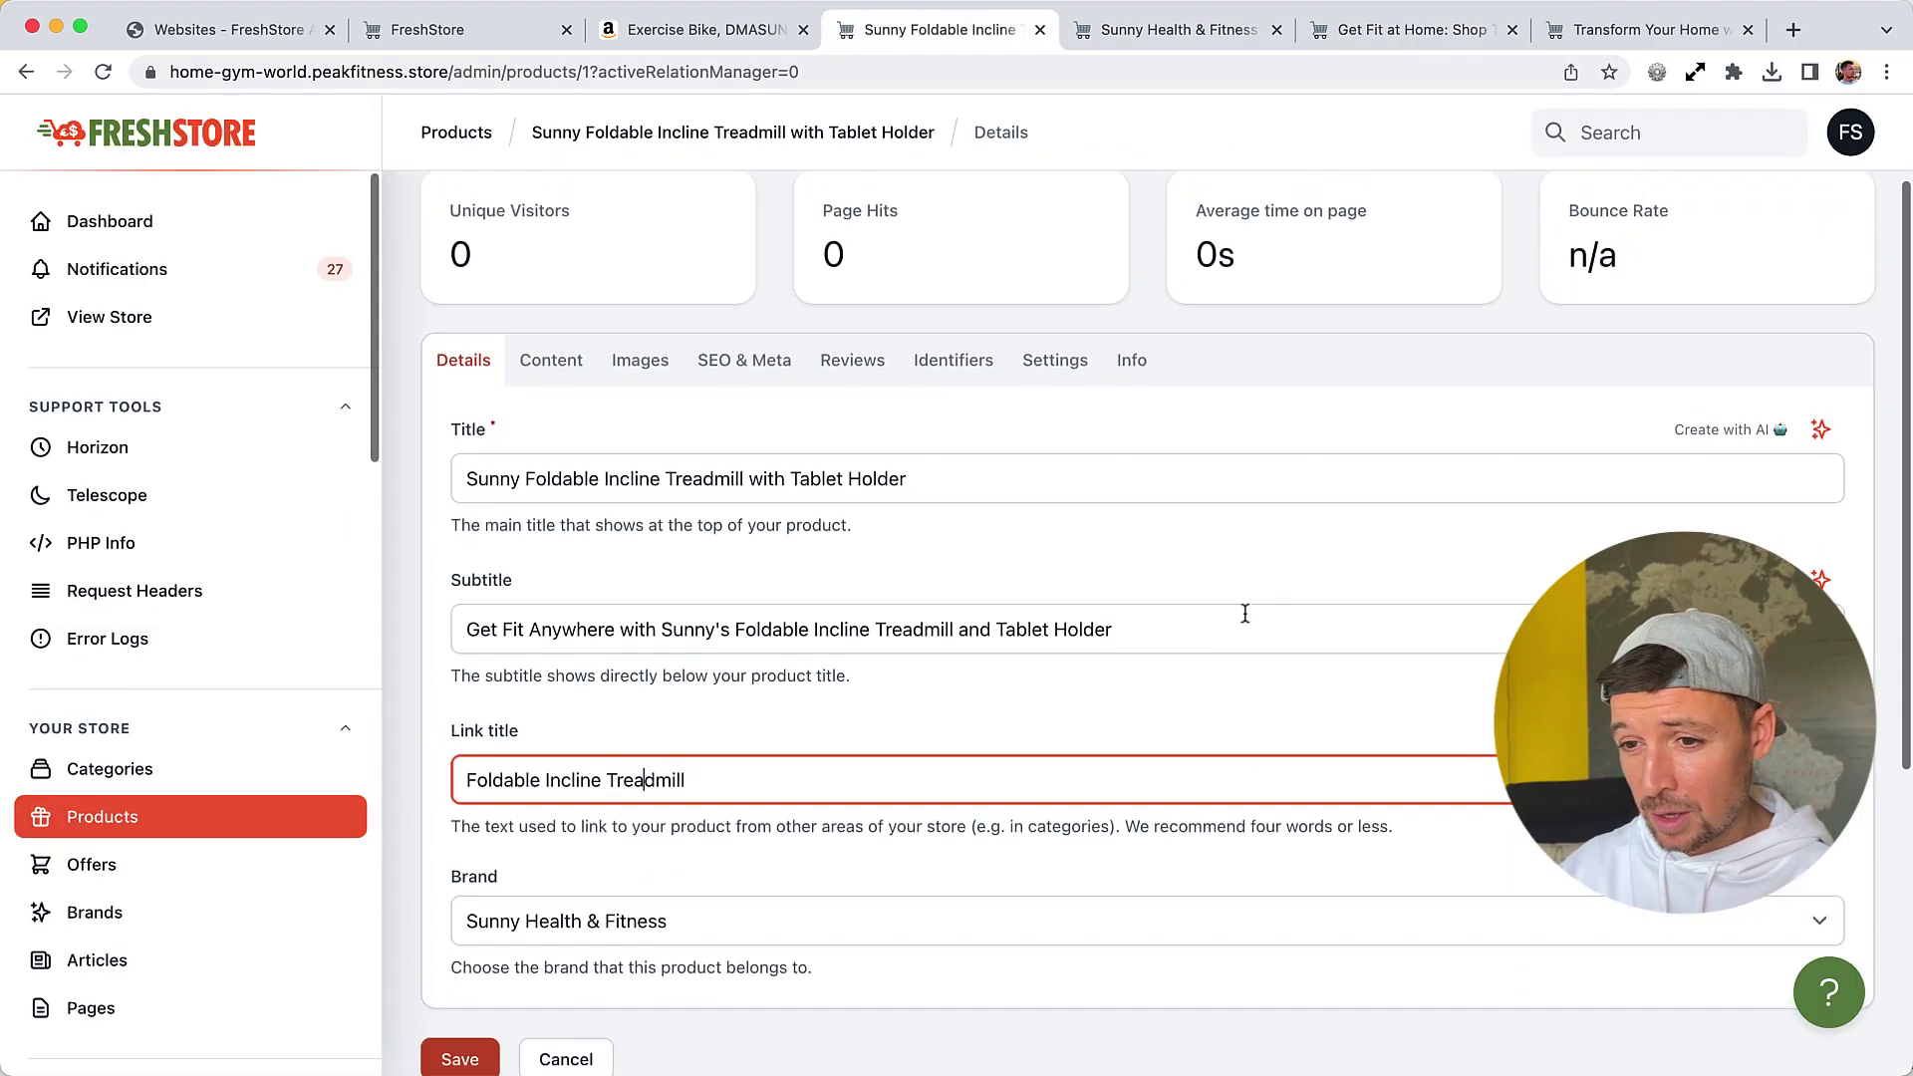
pyautogui.scroll(-2, 1089, 696)
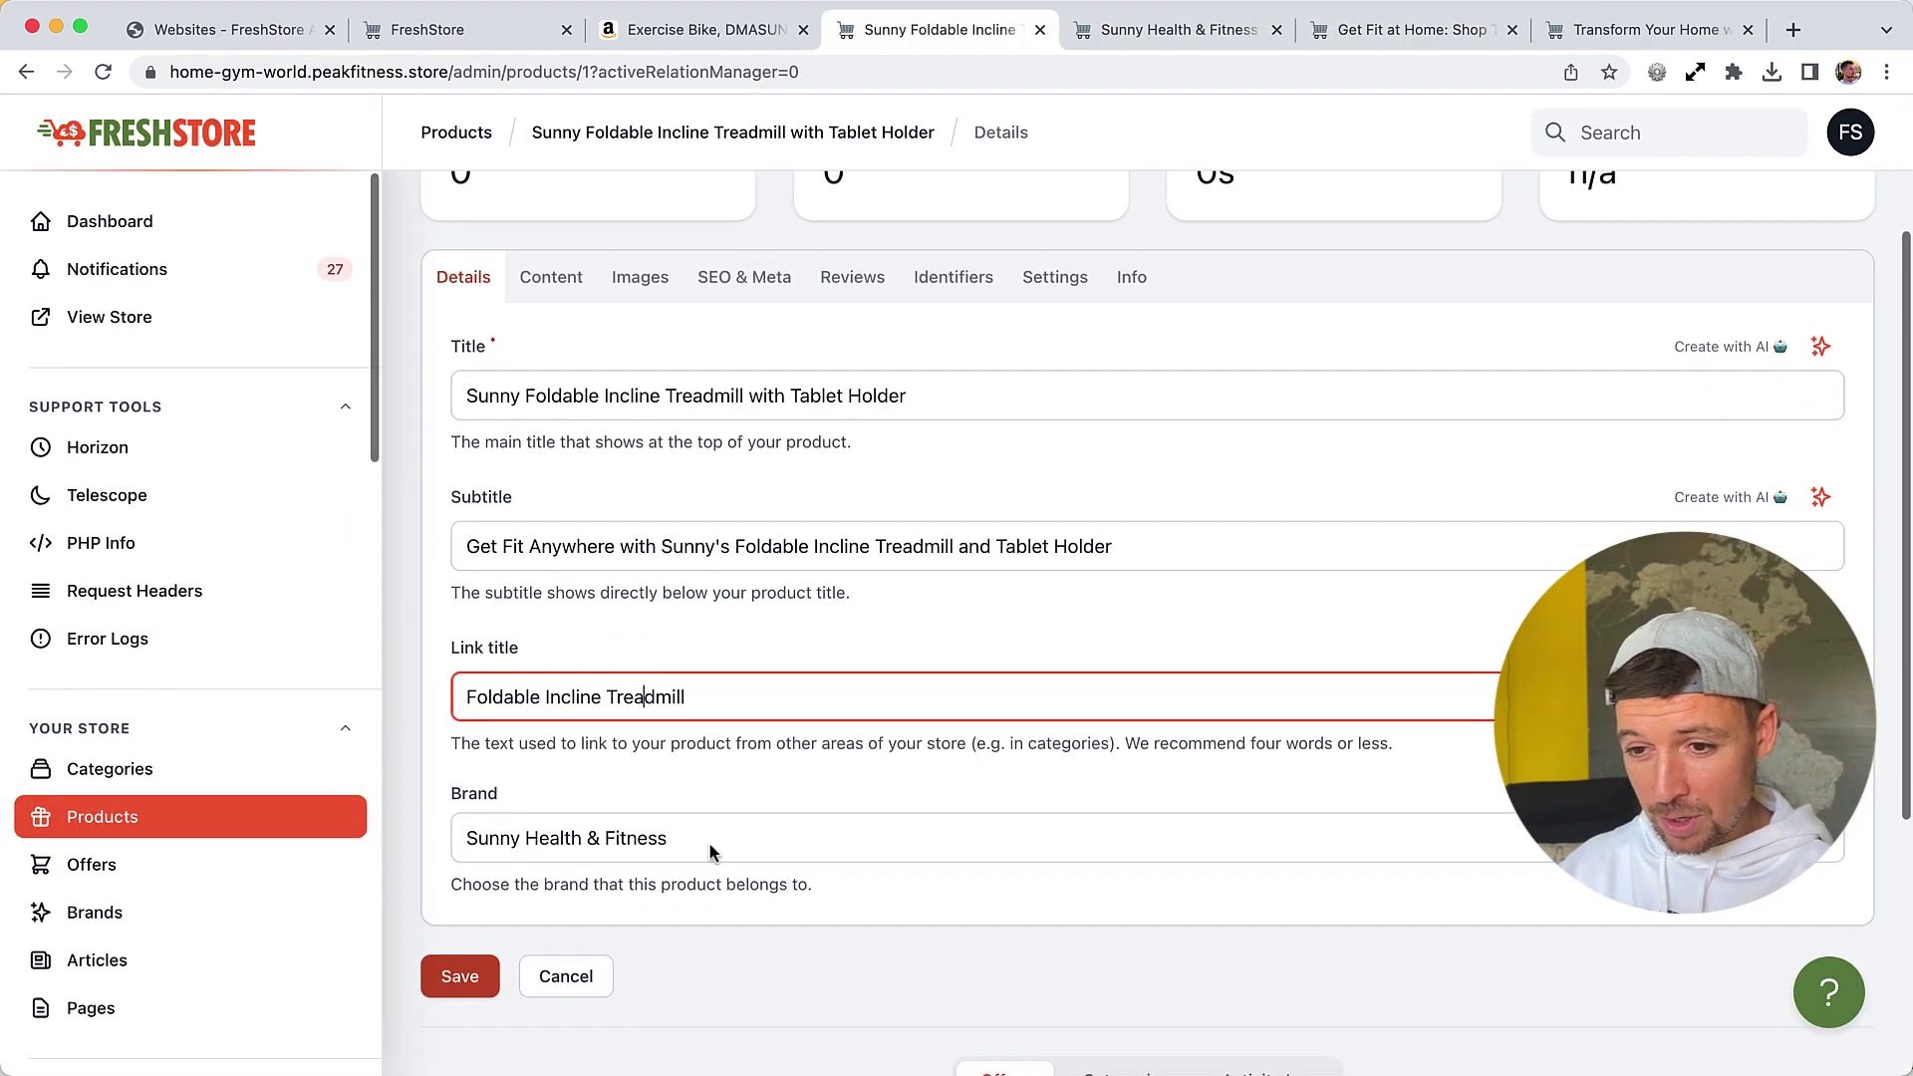
pyautogui.click(601, 845)
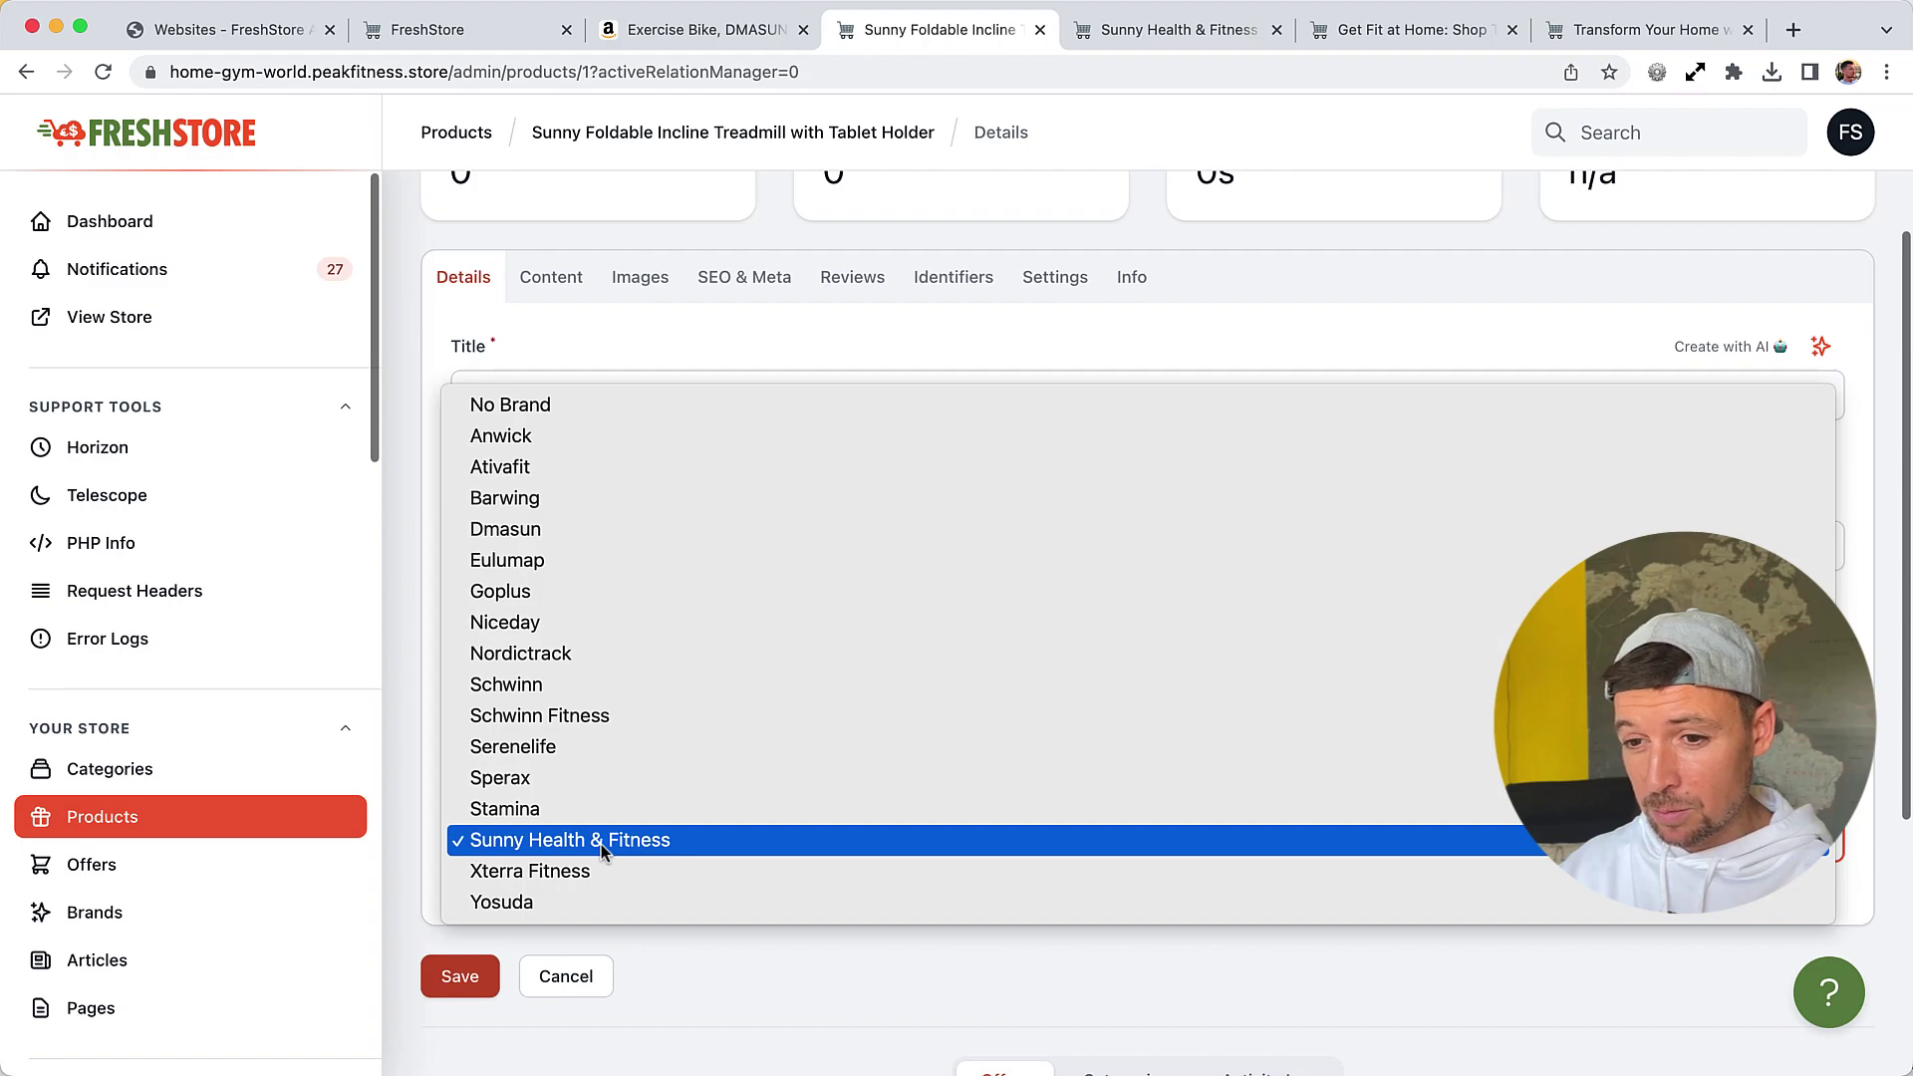
pyautogui.click(601, 845)
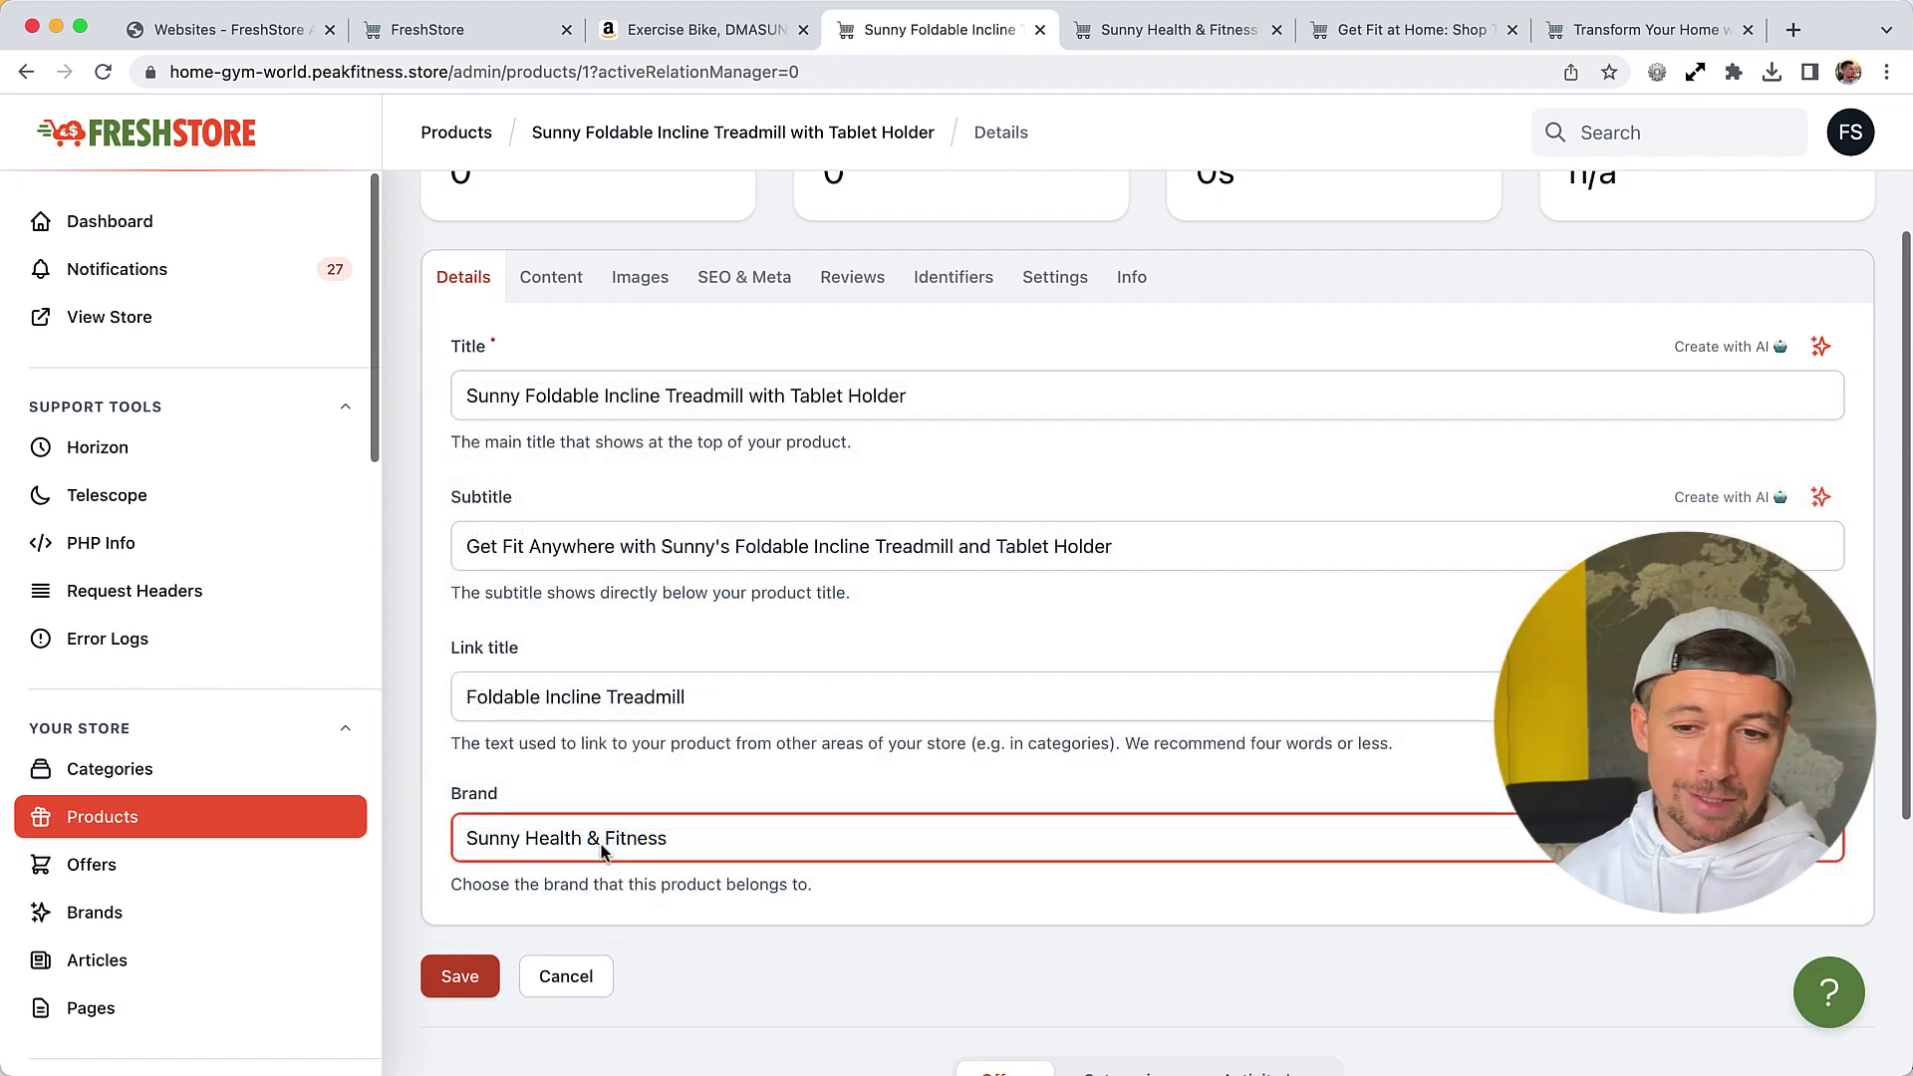
# Open the Sunny Health & Fitness brand from the store's brands and enable it in its settings
pyautogui.keyDown('super'); pyautogui.click(90, 911); pyautogui.keyUp('super')
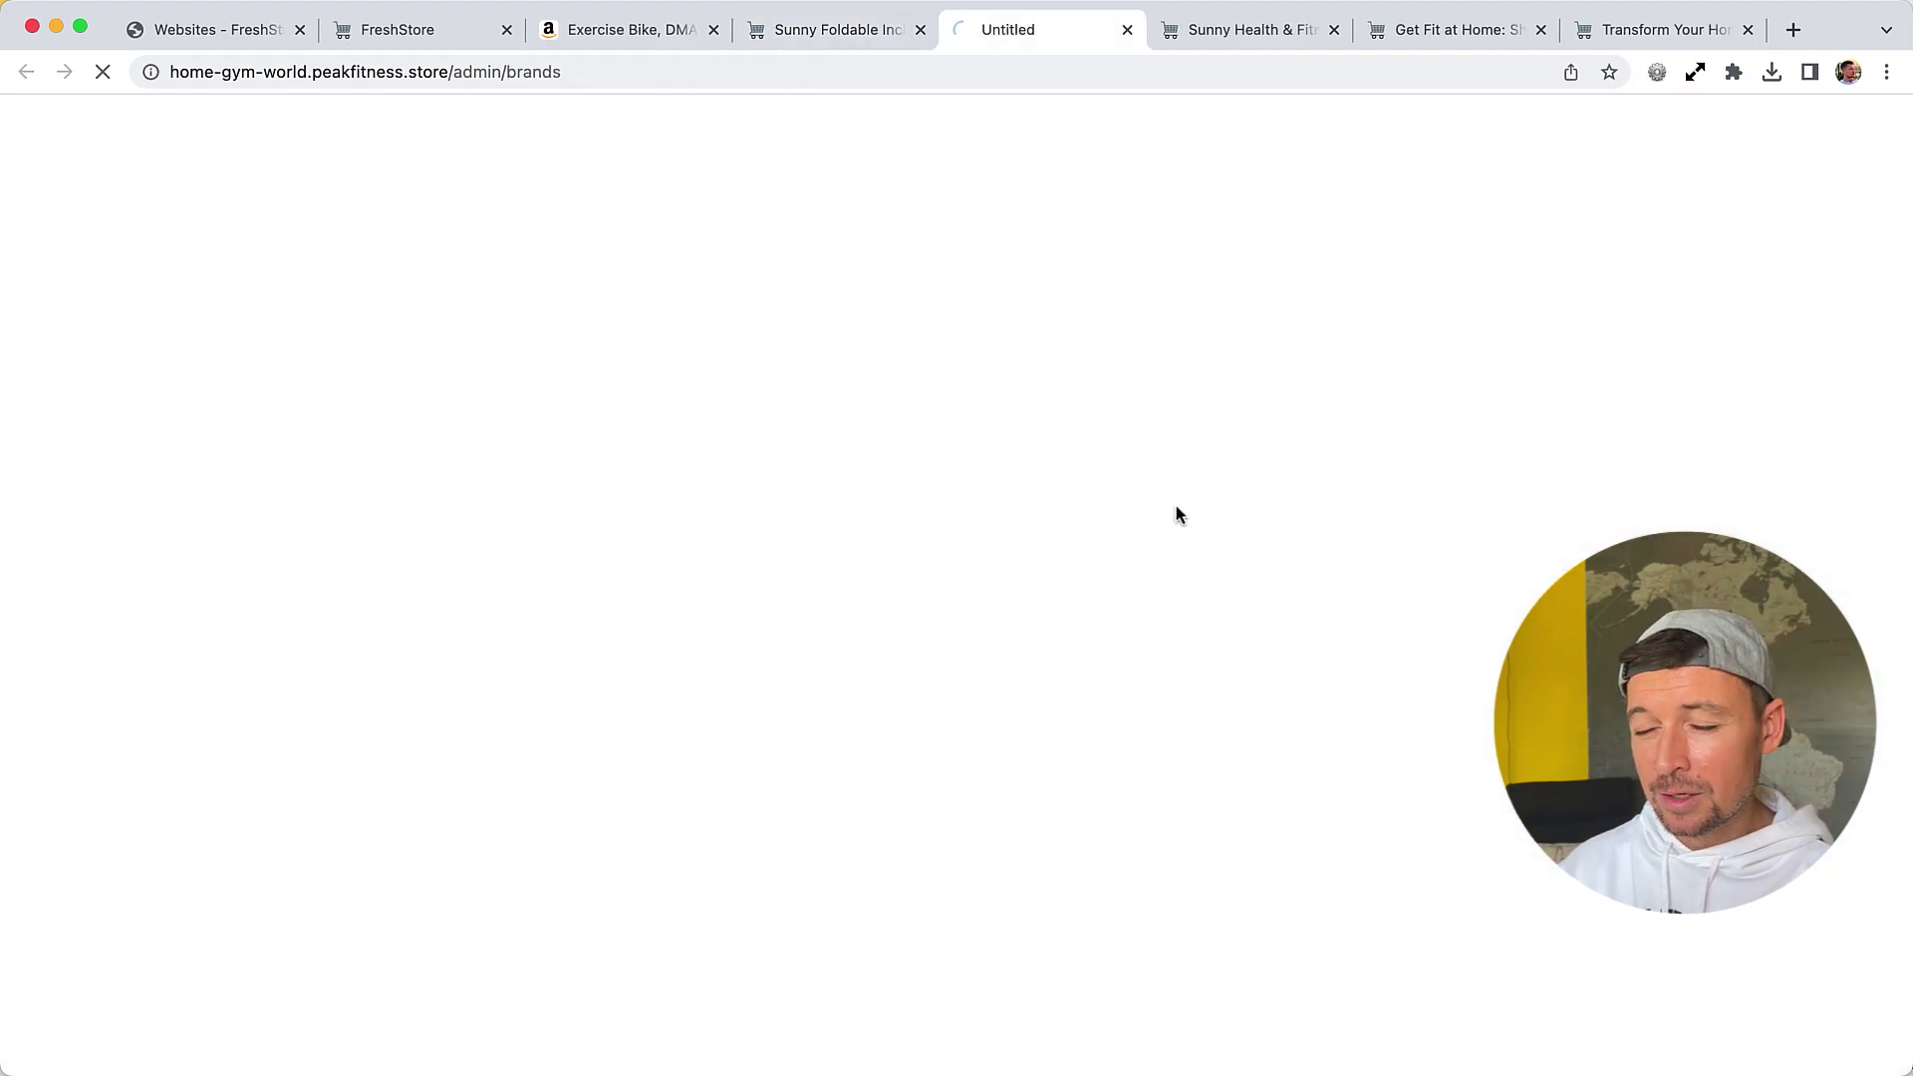
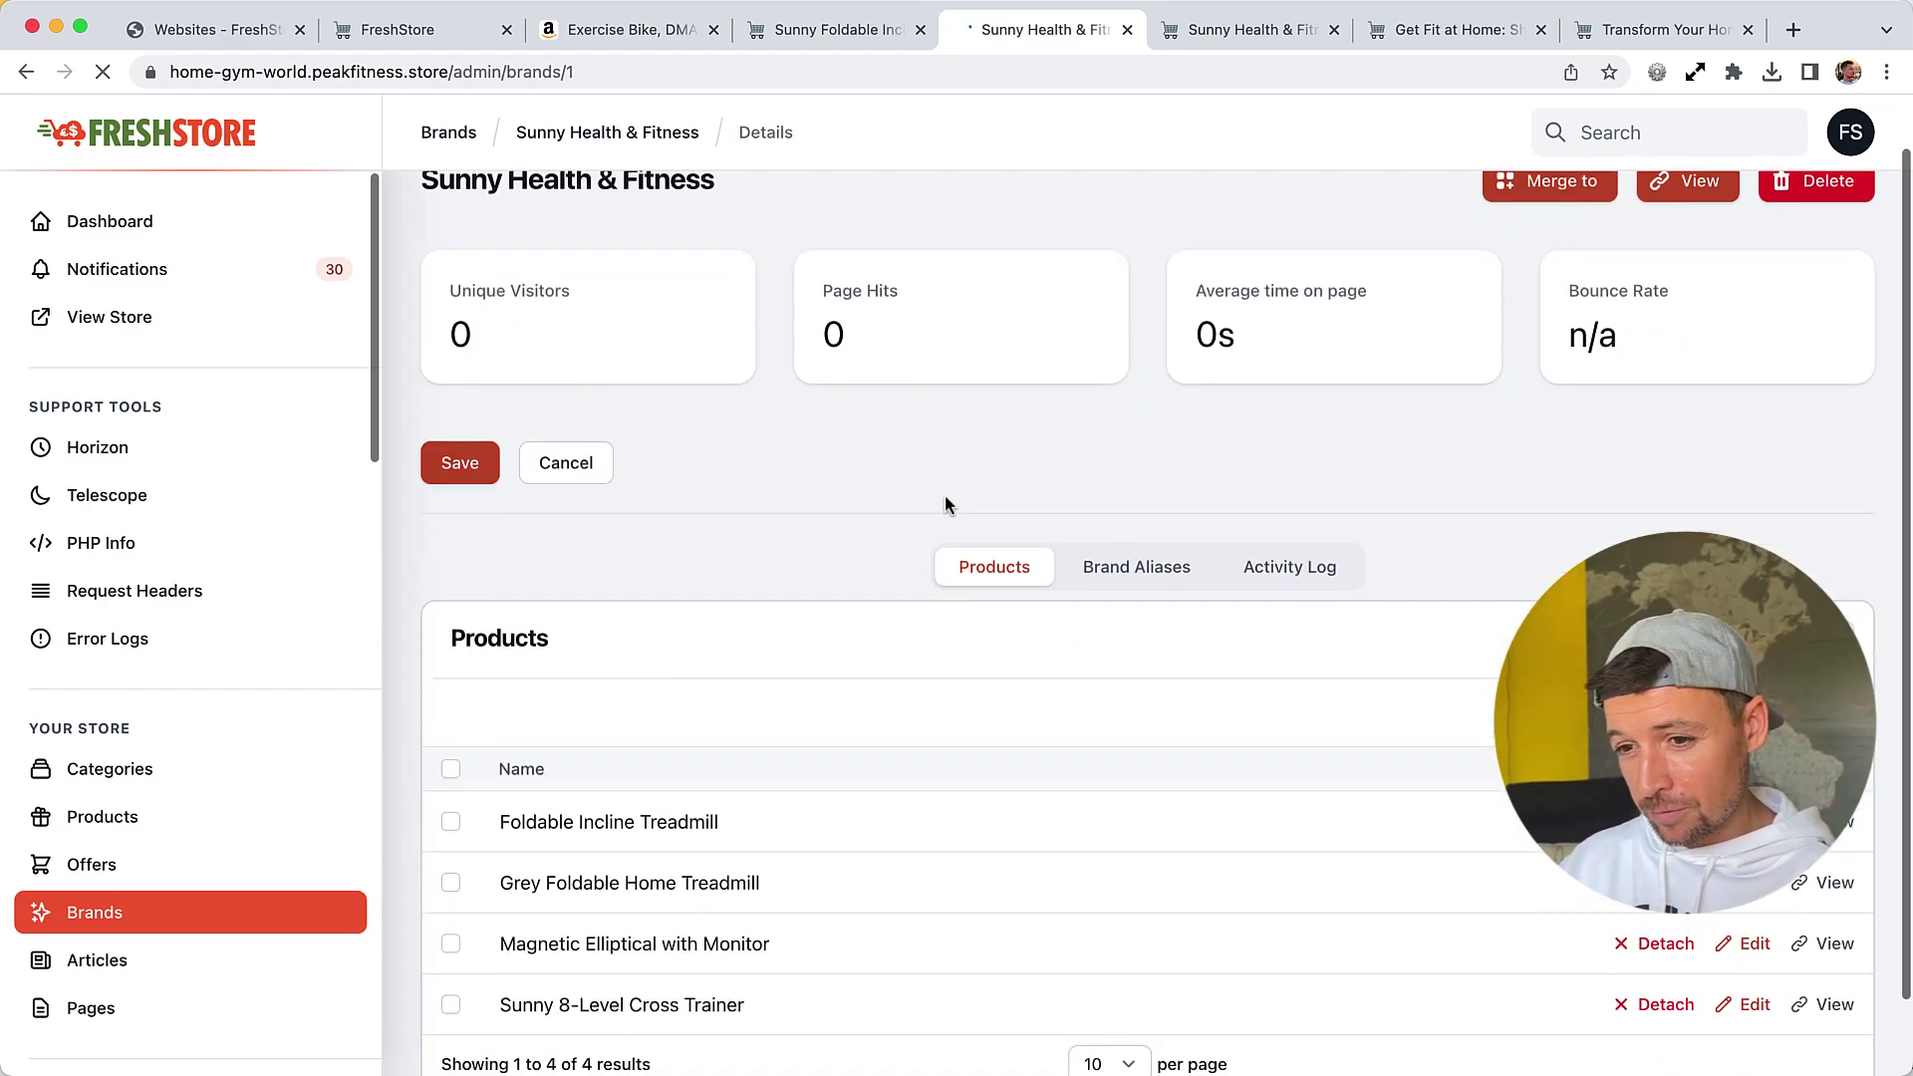
pyautogui.scroll(-1, 927, 639)
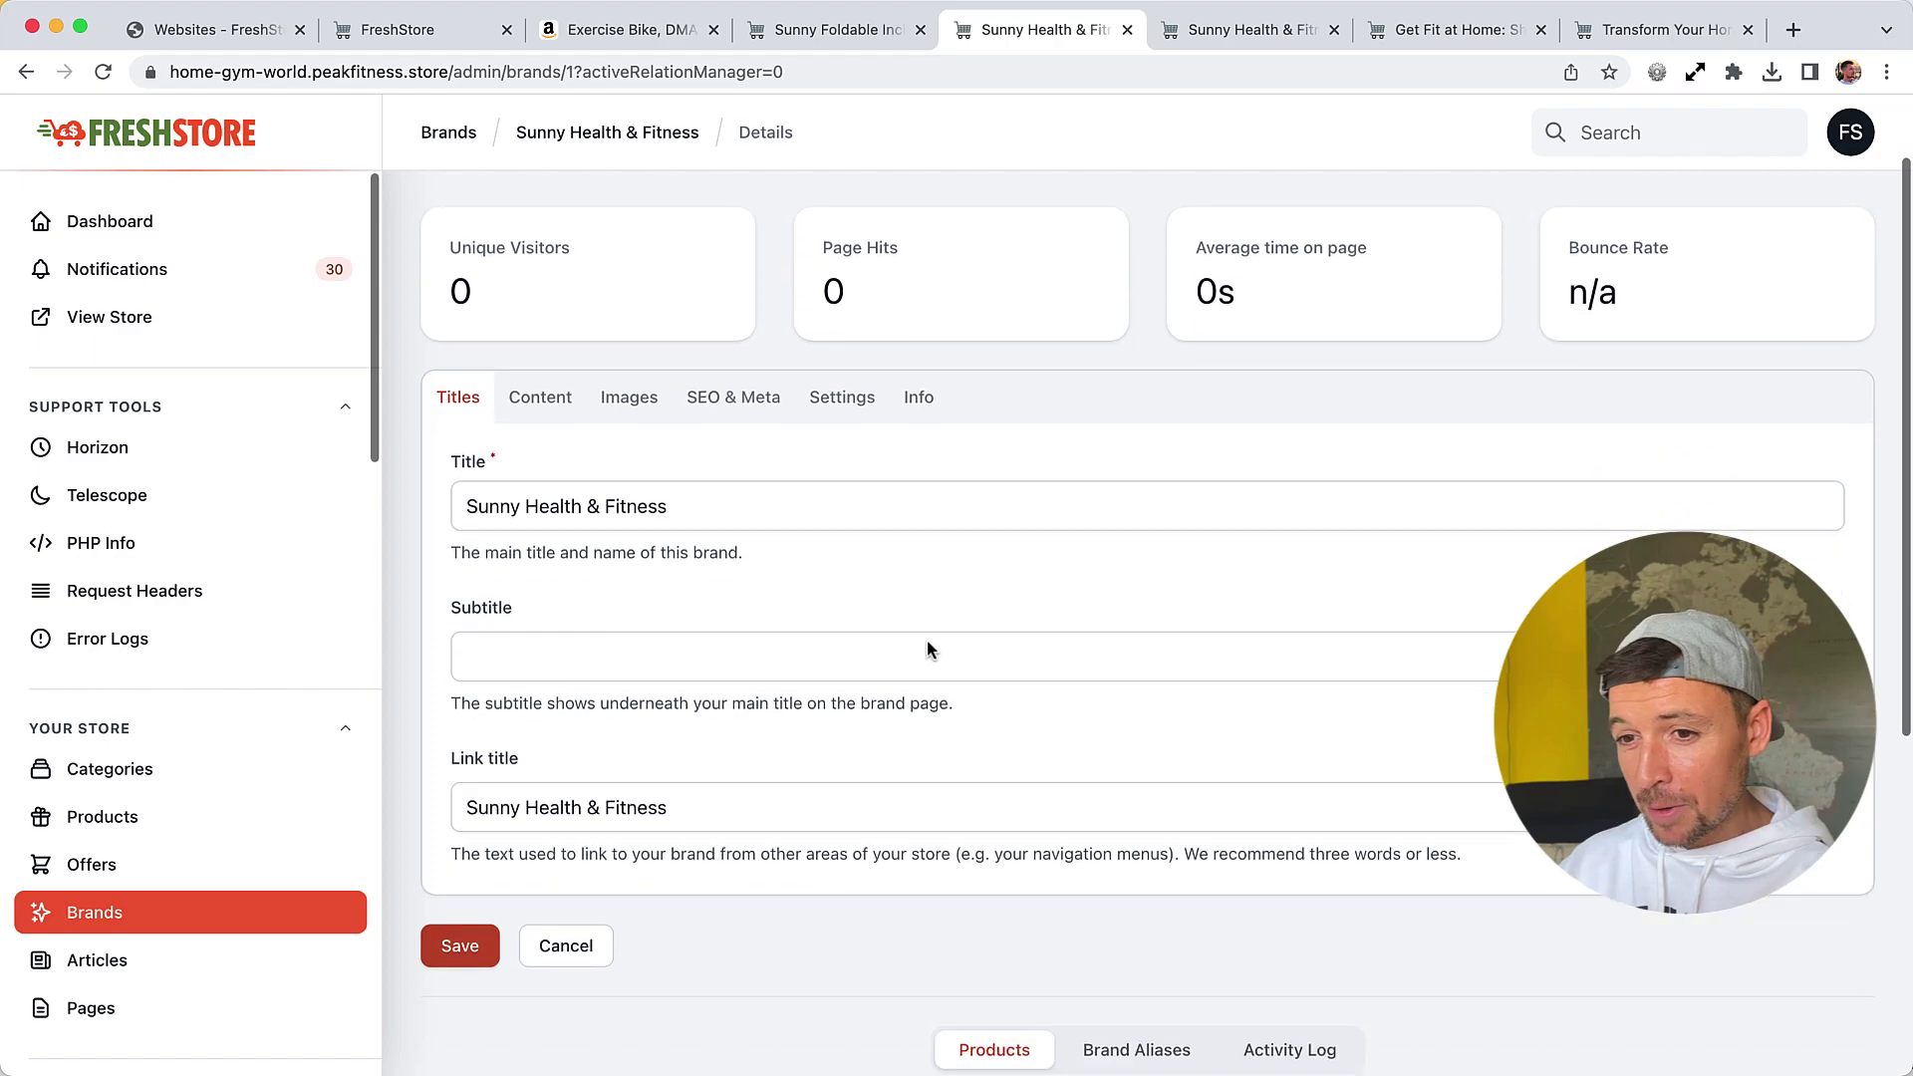
pyautogui.click(842, 409)
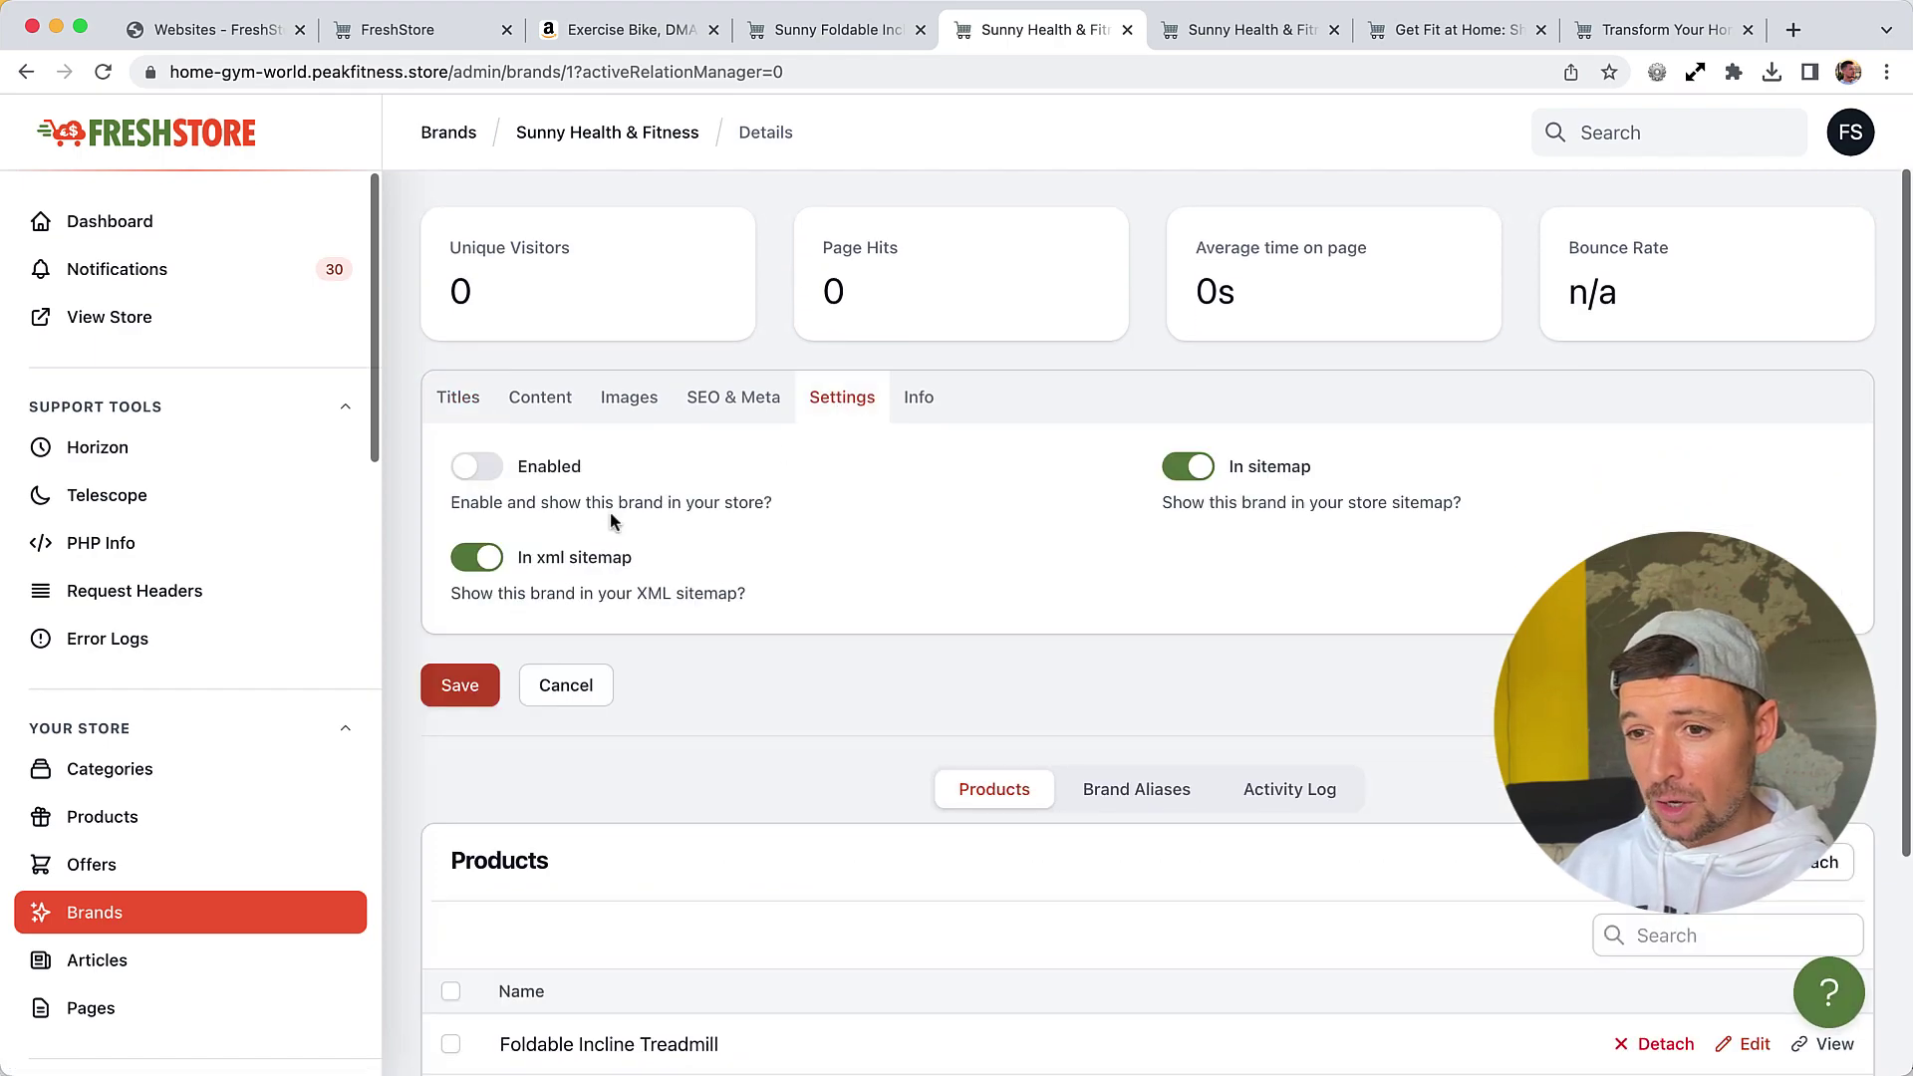
pyautogui.click(476, 469)
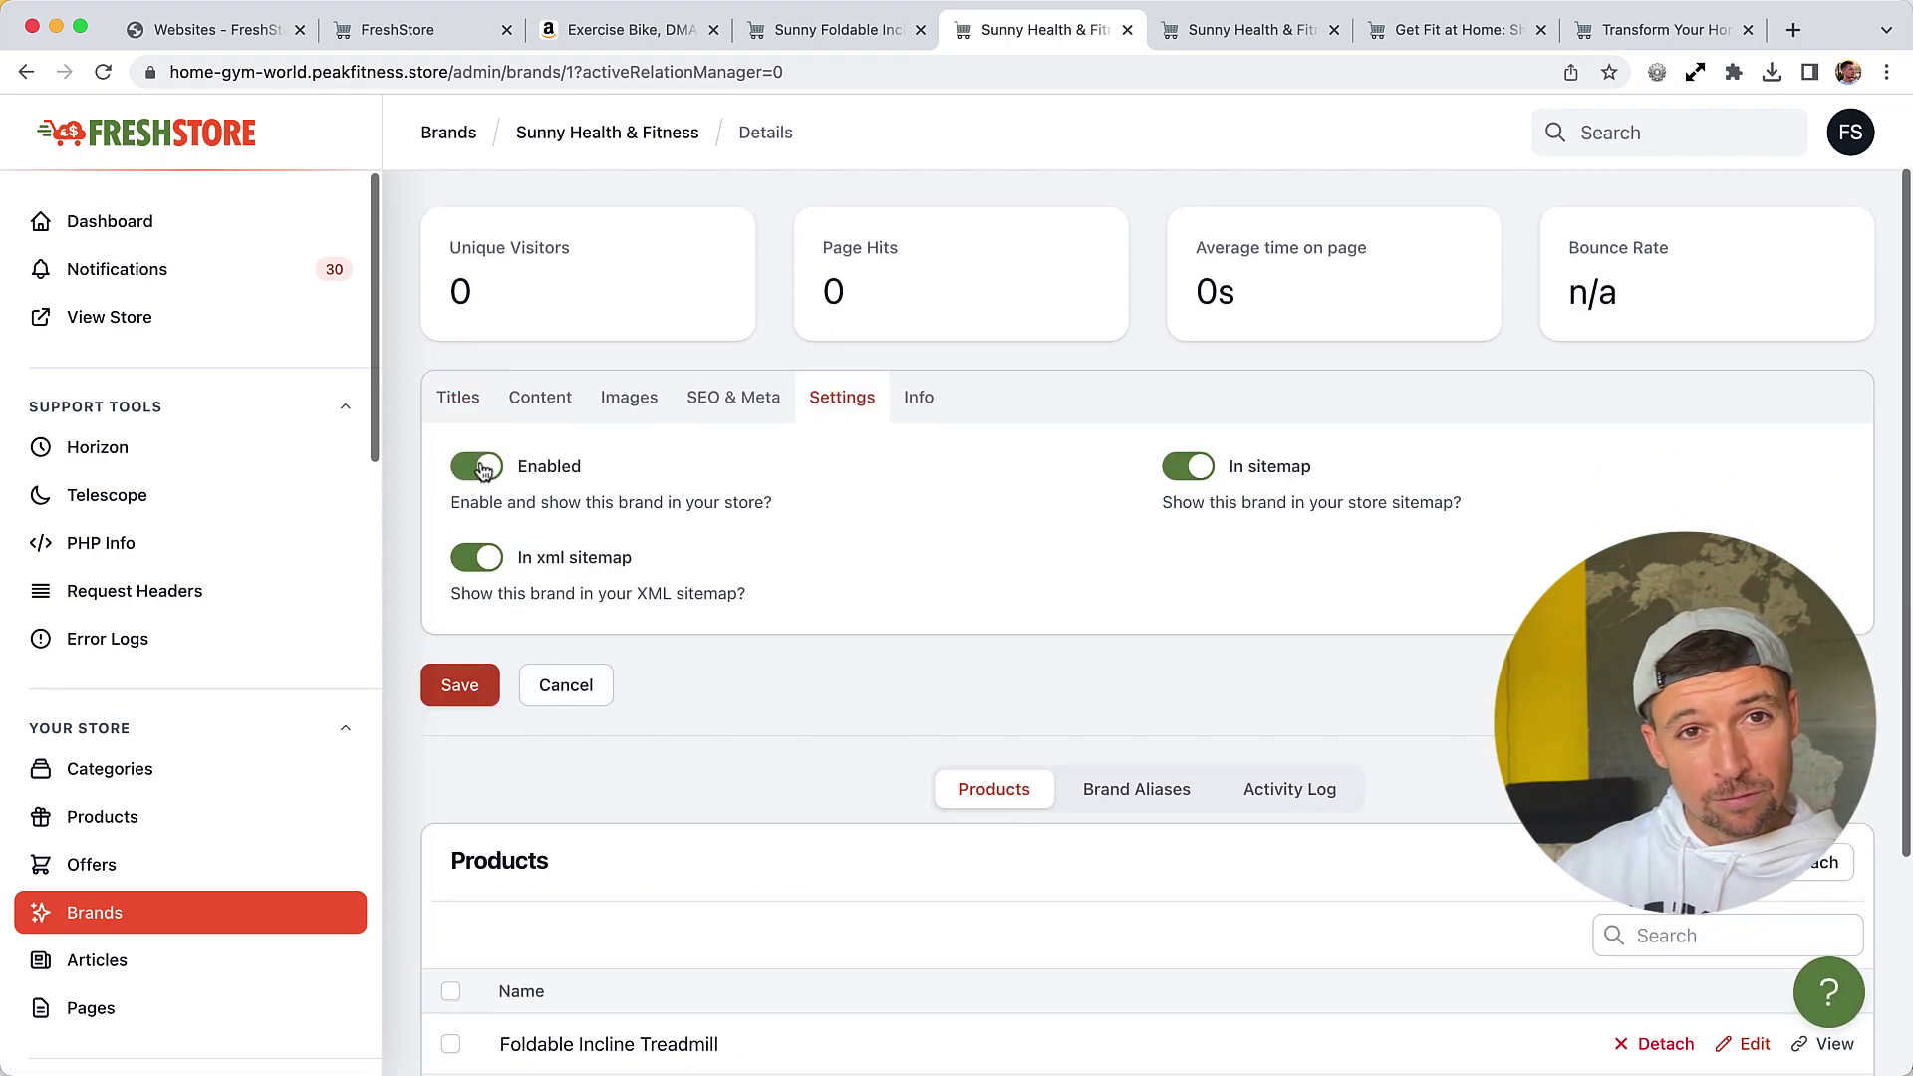
# Save the Sunny Health & Fitness brand with its enabled setting
pyautogui.click(462, 686)
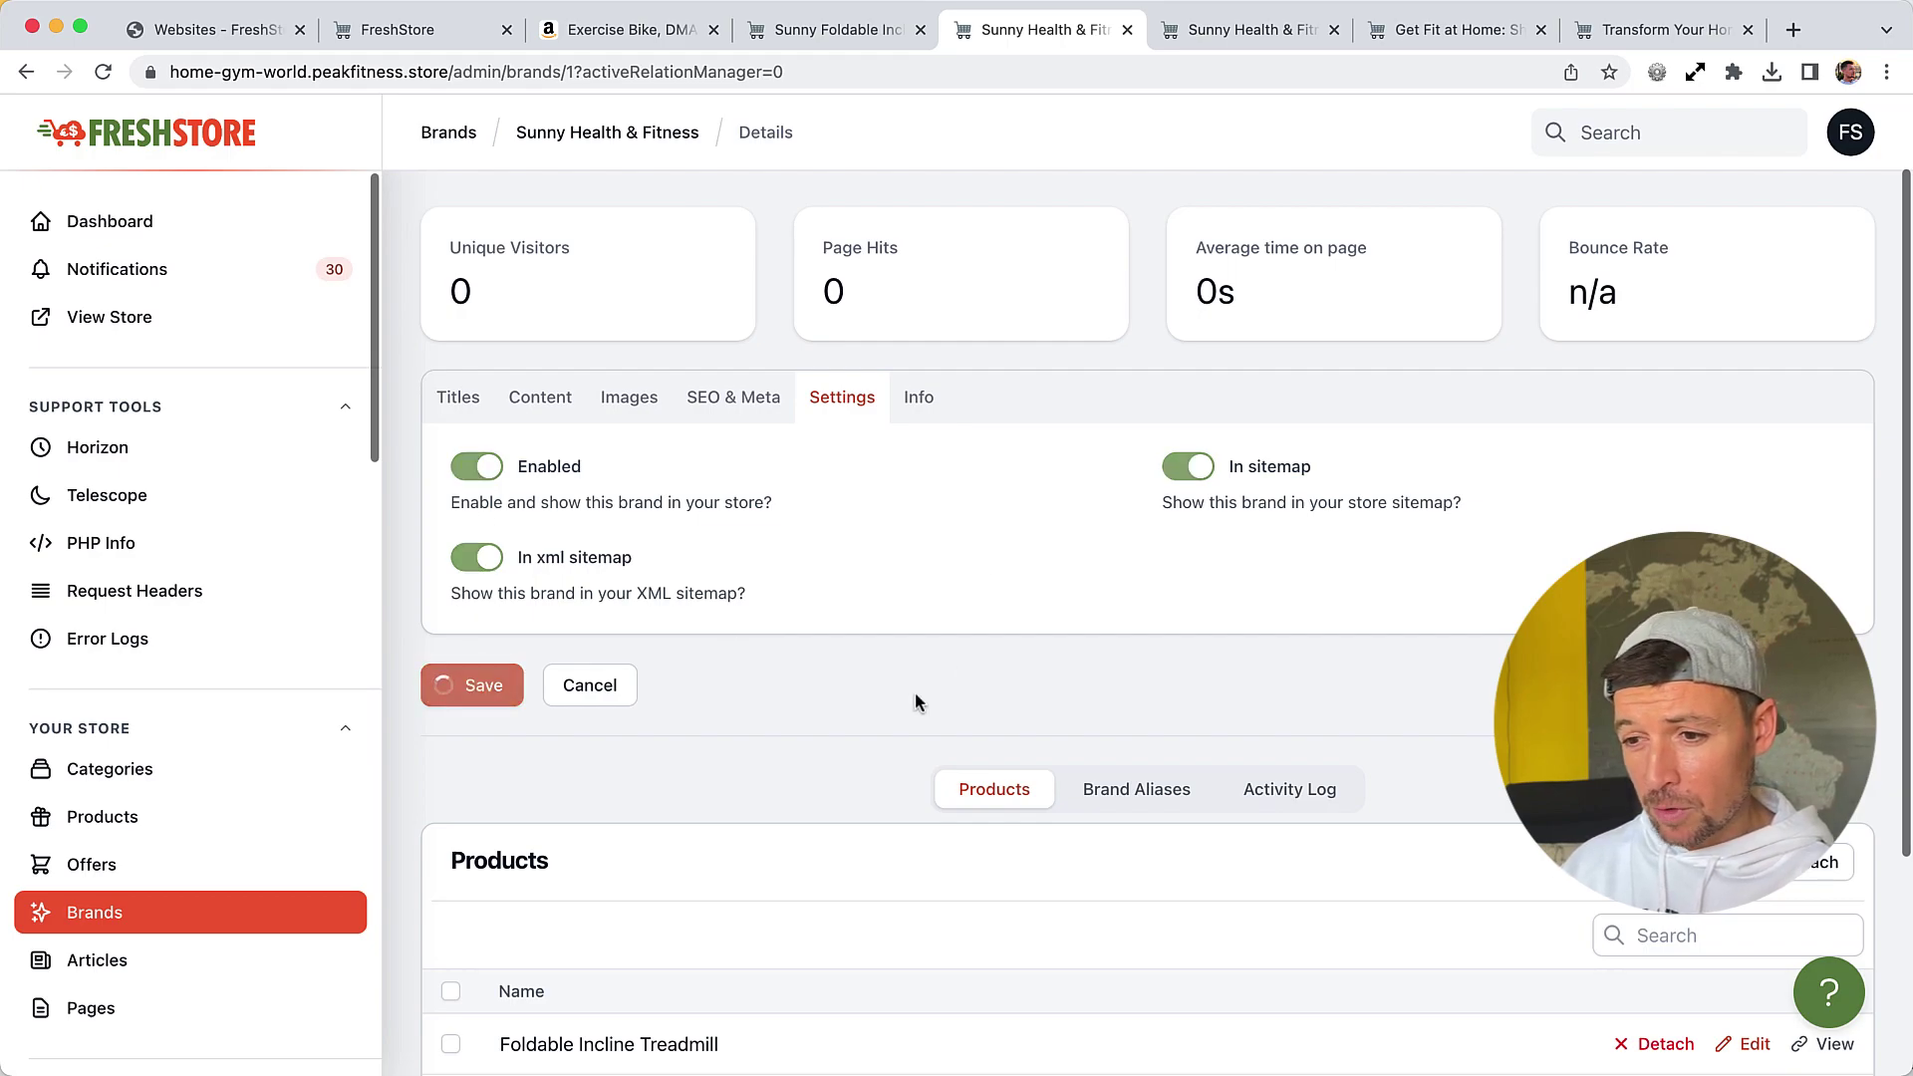
pyautogui.scroll(-3, 846, 704)
pyautogui.scroll(4, 811, 496)
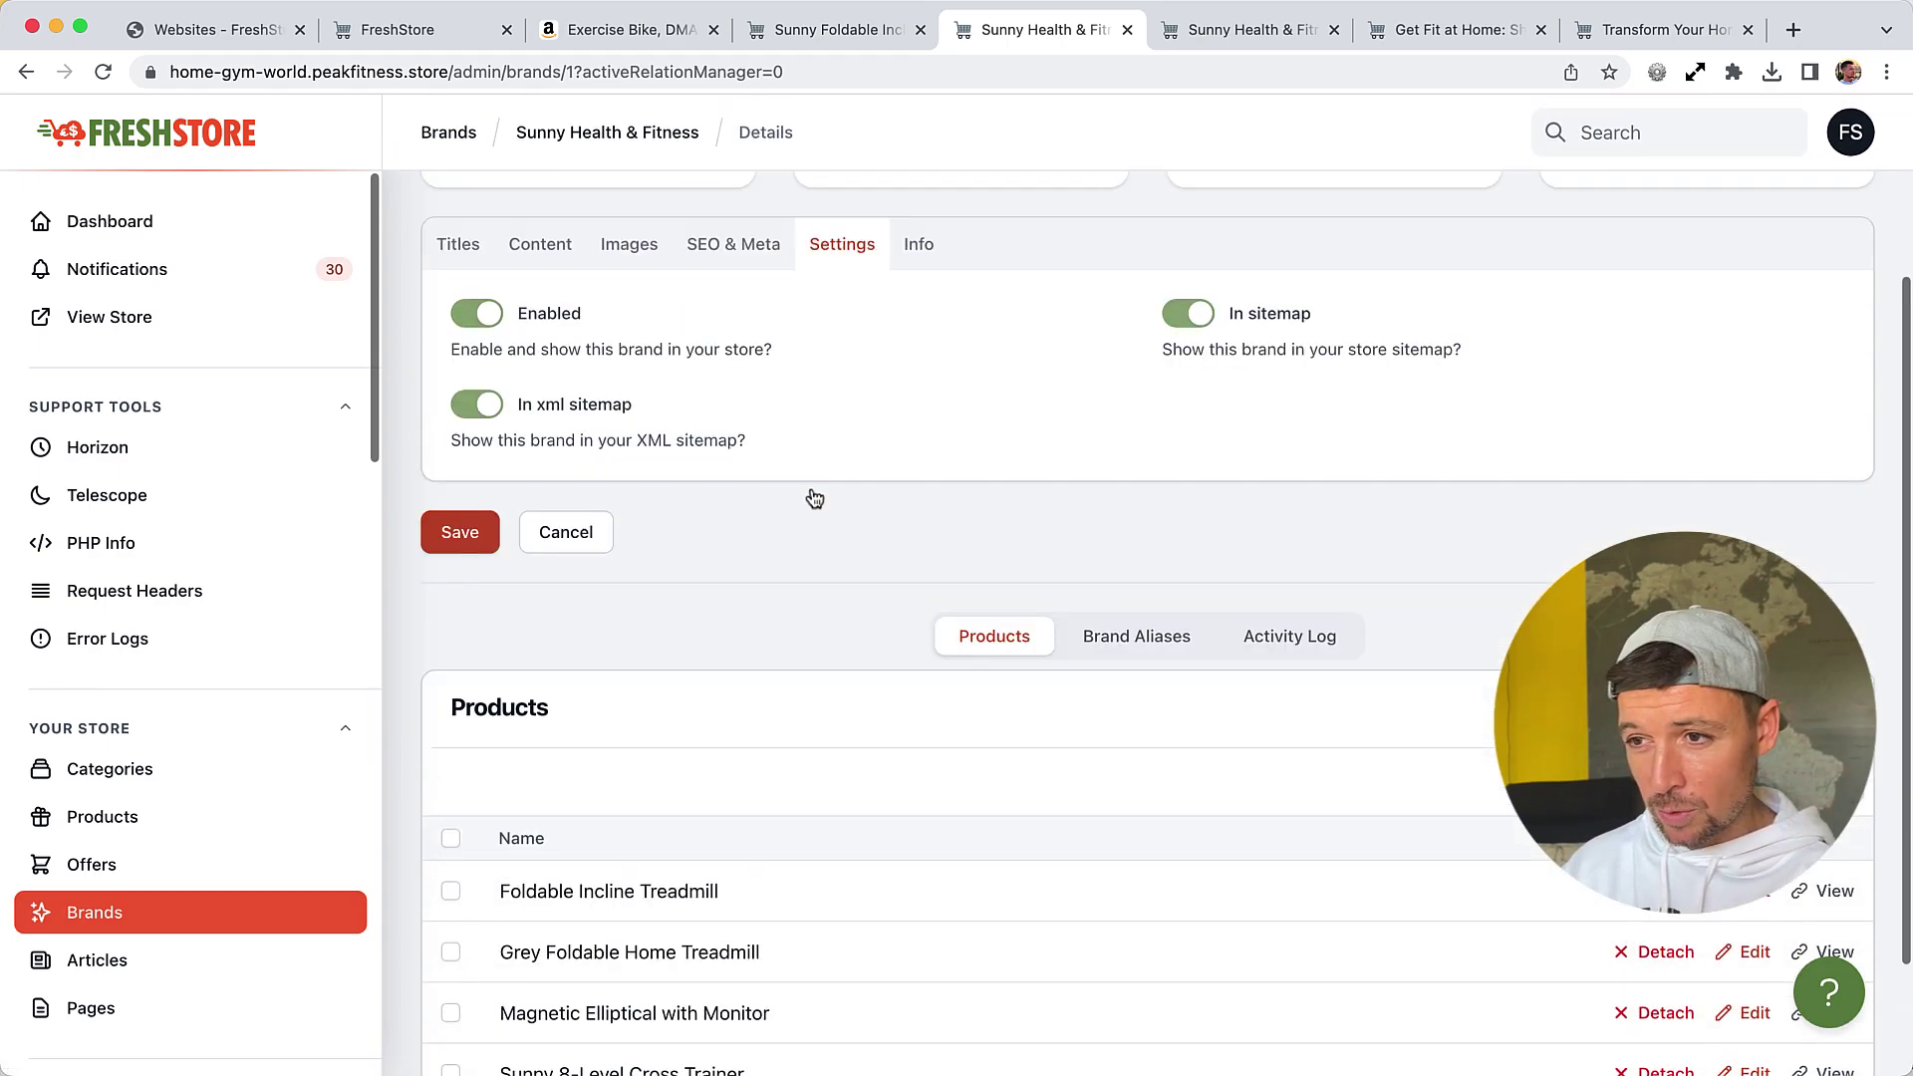
# Open the brand's storefront page, decline the browser's Memory Saver offer, and examine the products listed for the brand
pyautogui.click(1702, 244)
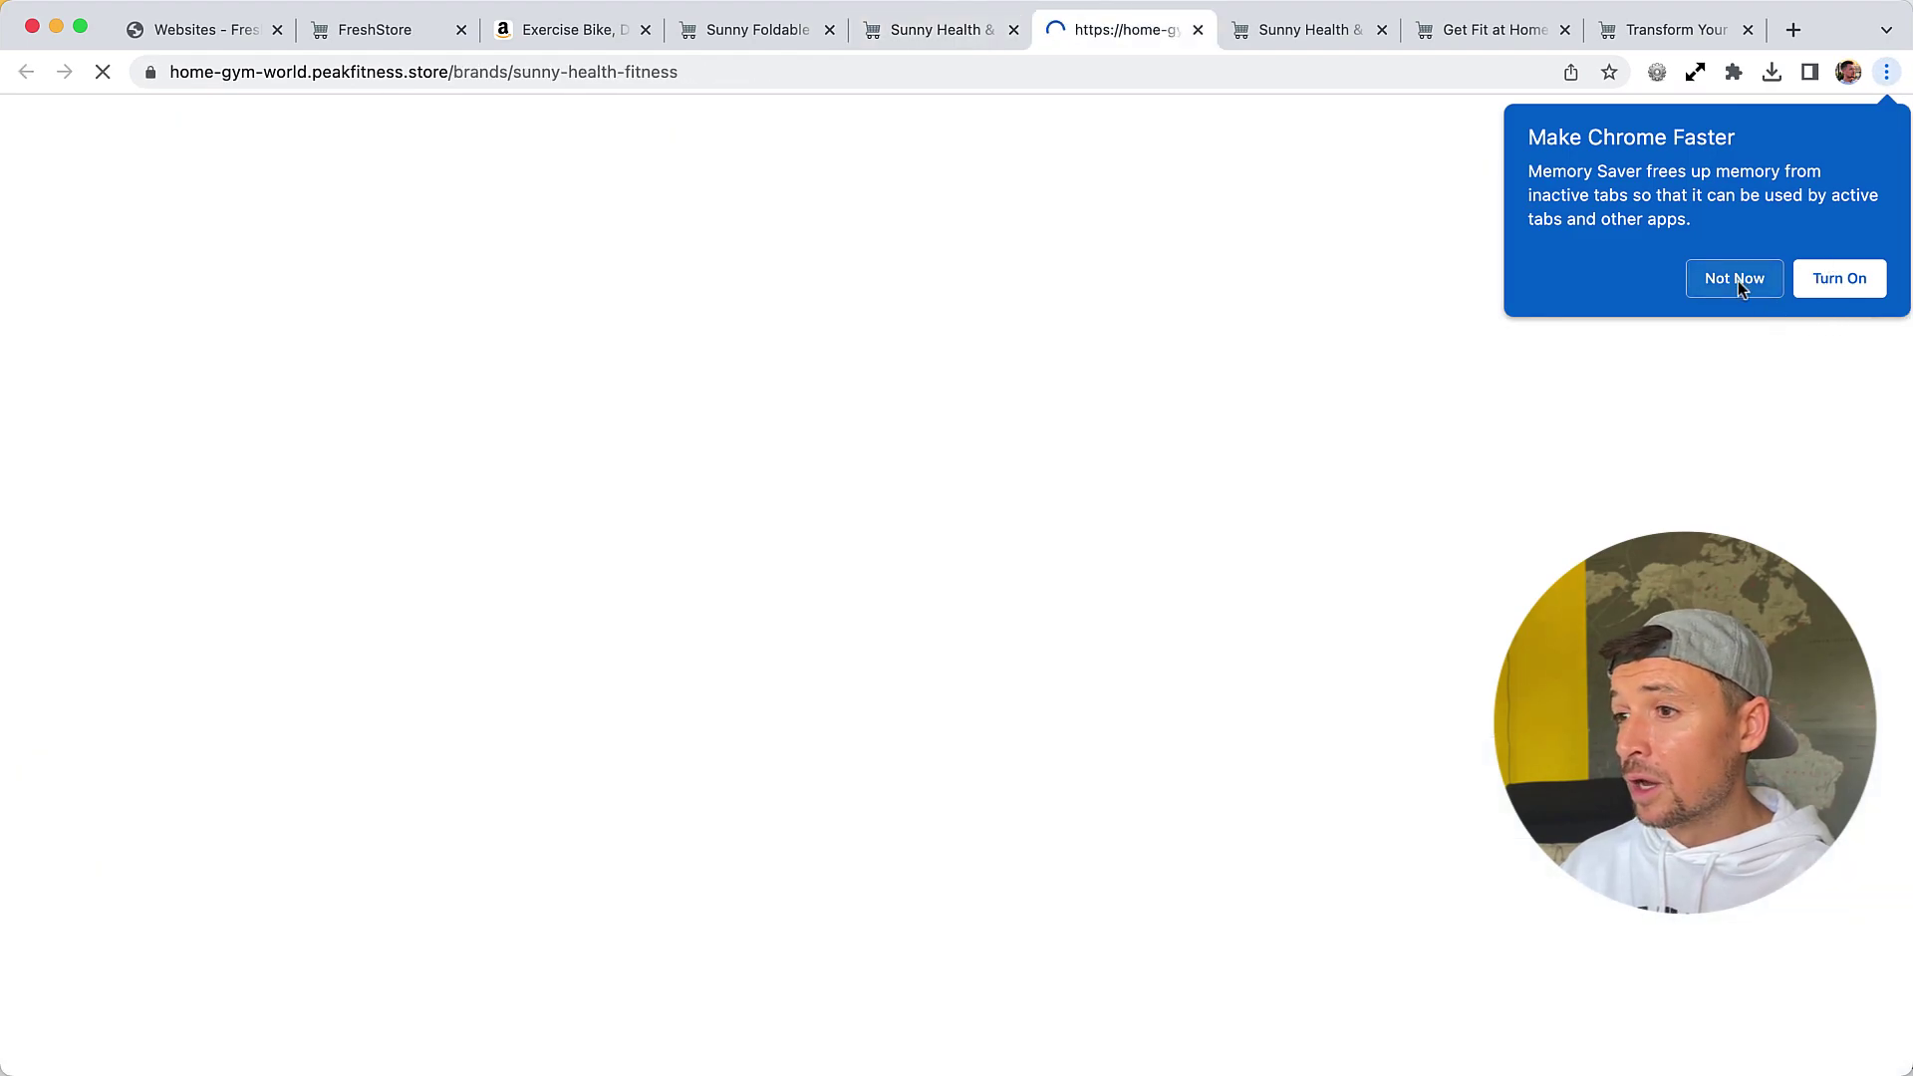
pyautogui.click(1734, 279)
pyautogui.scroll(-1, 1042, 595)
pyautogui.scroll(-3, 1043, 594)
pyautogui.scroll(1, 1043, 595)
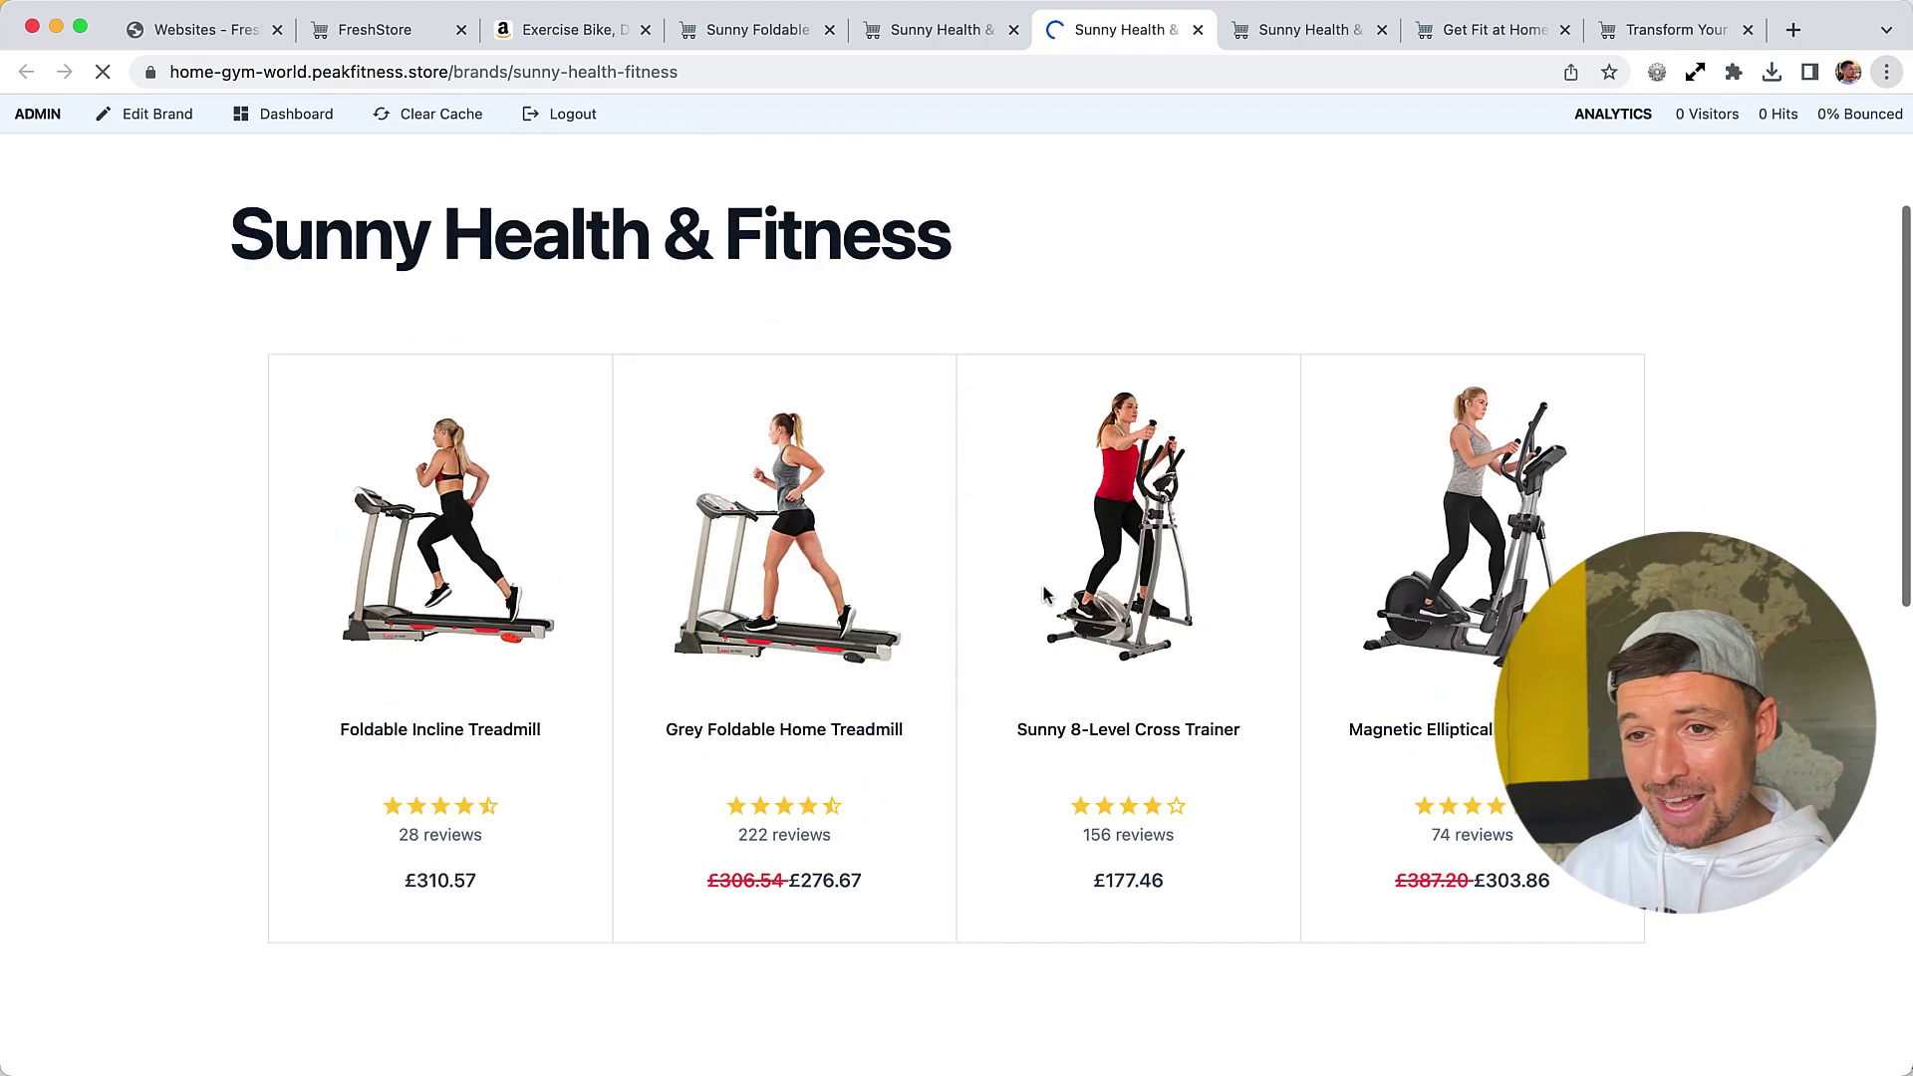
pyautogui.scroll(-4, 996, 342)
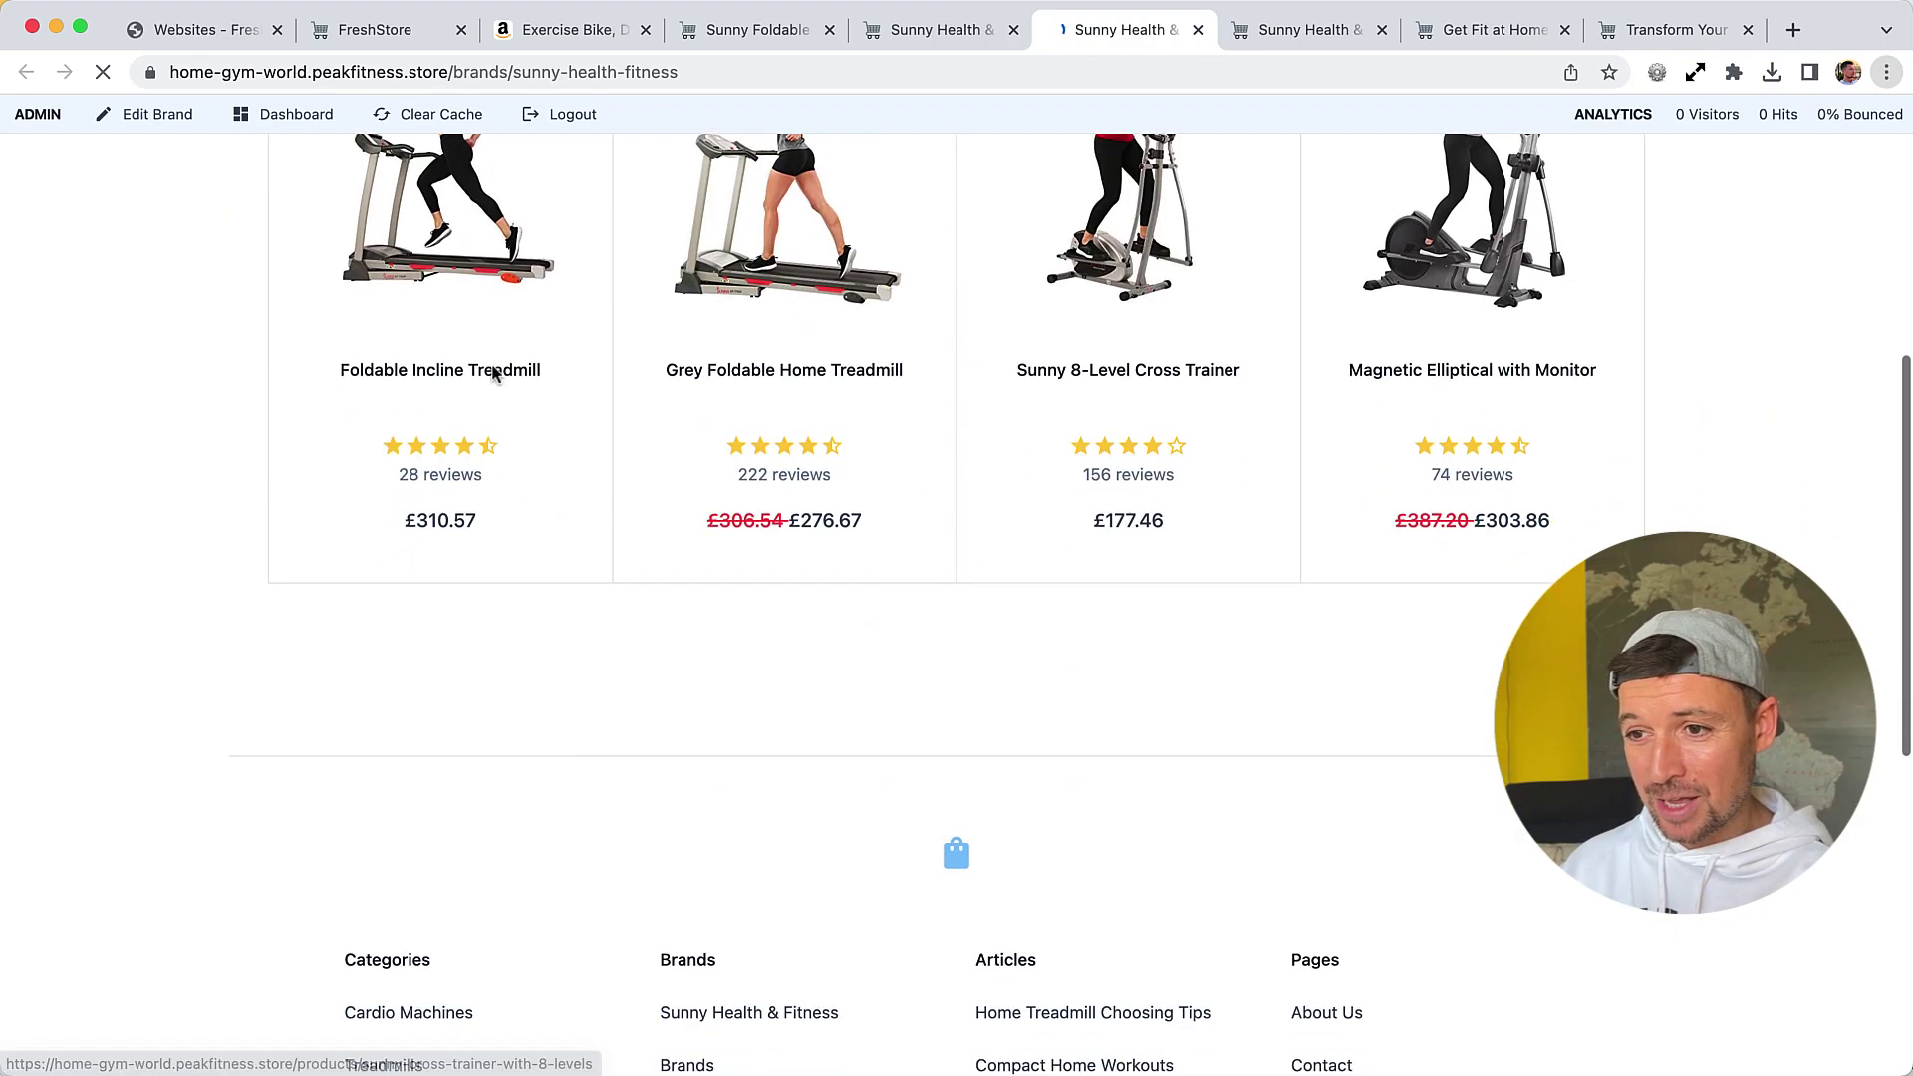
pyautogui.scroll(3, 1570, 329)
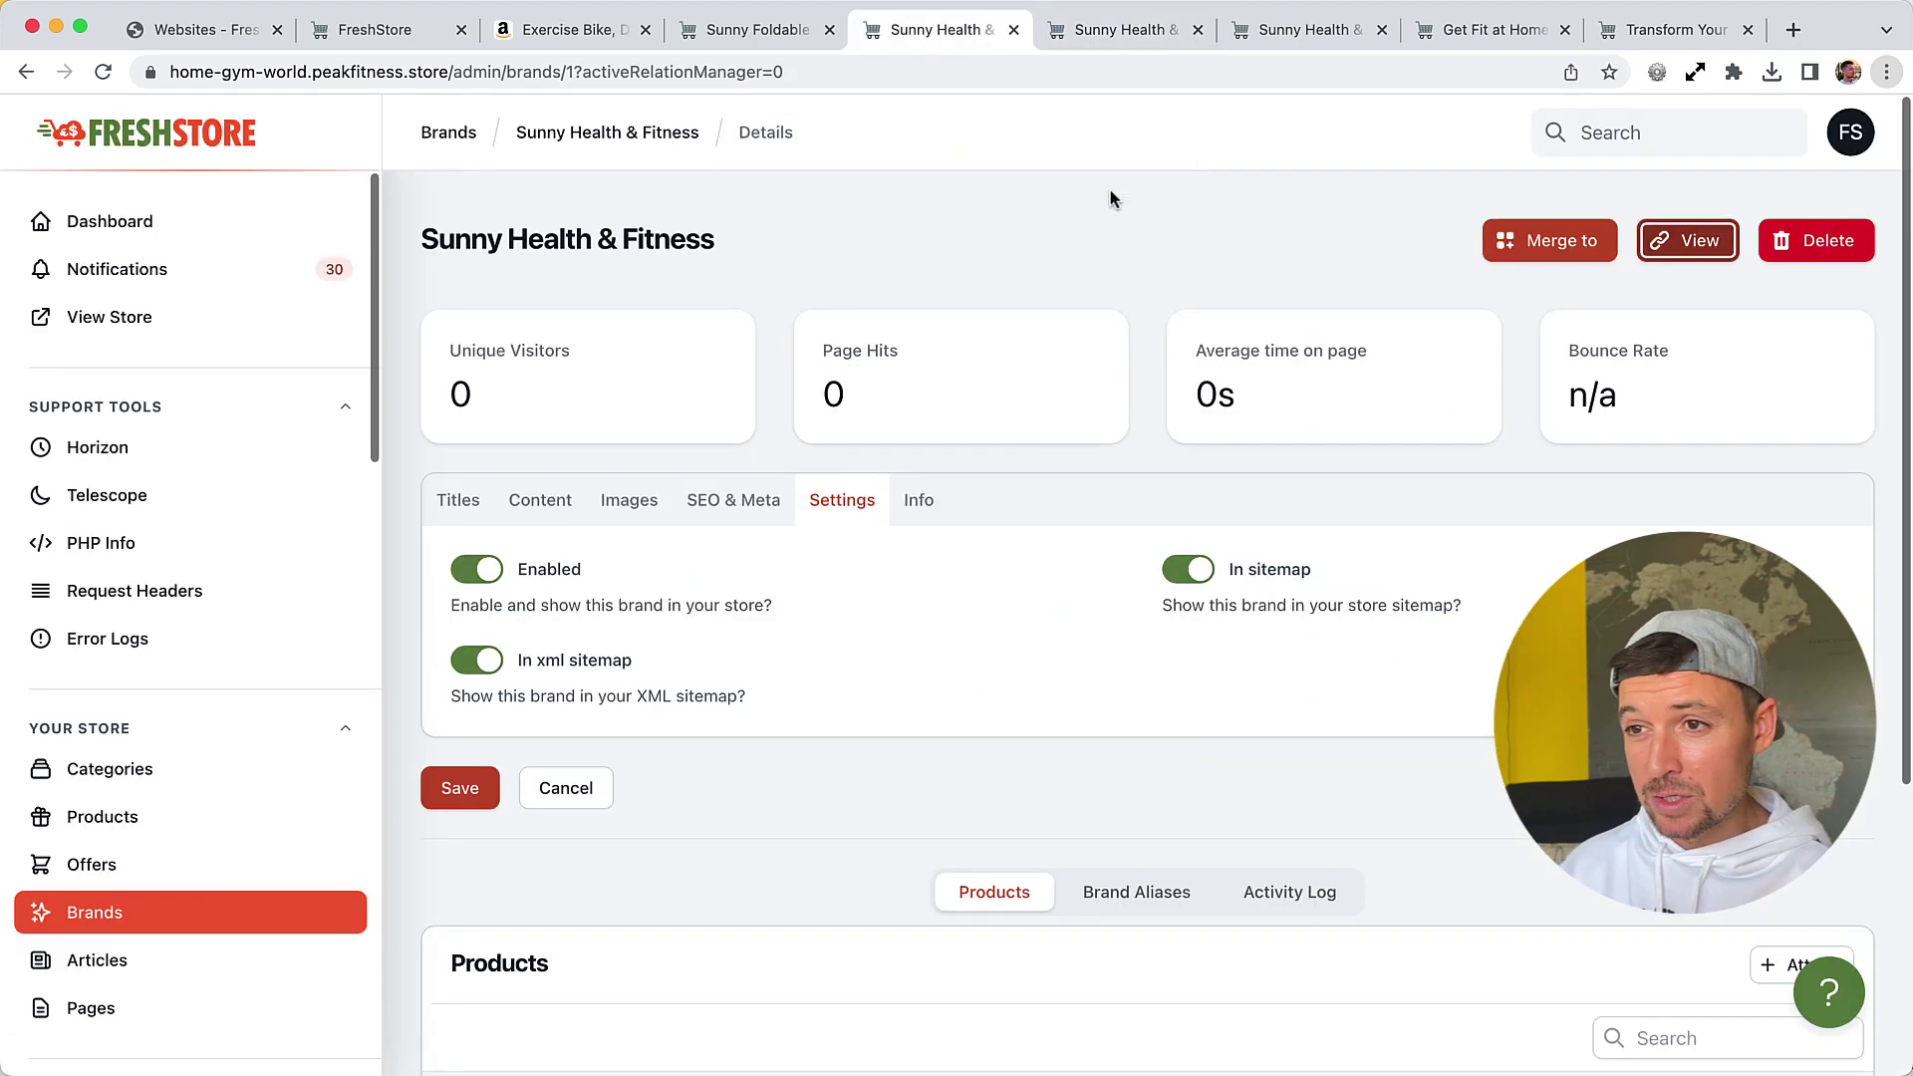
# Return to the brand's editing page and use AI to fill the subtitle with "Empowering You to Achieve Your Fitness Goals"
pyautogui.hotkey('ctrl', 'shift', 'Tab')
pyautogui.scroll(-1, 471, 487)
pyautogui.click(467, 483)
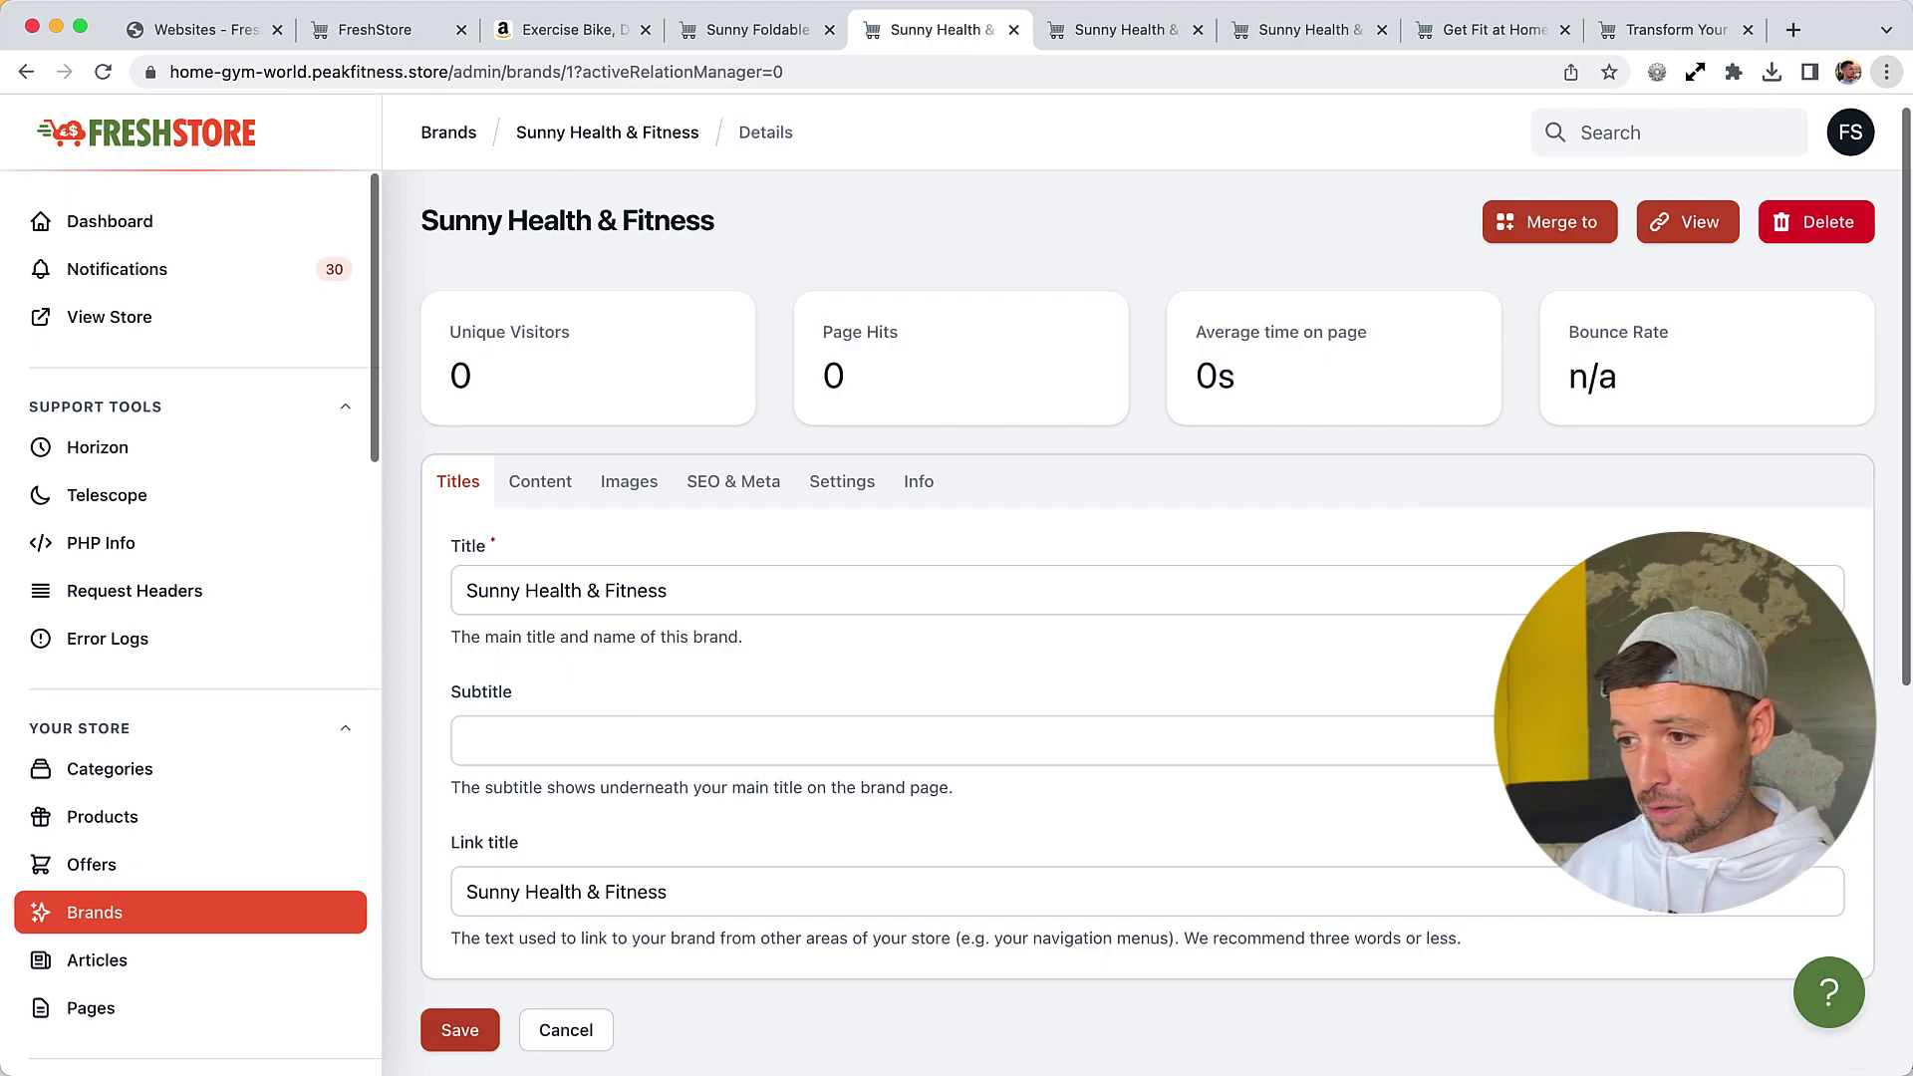
pyautogui.write('Empowering You to Achieve Your Fitness Goals')
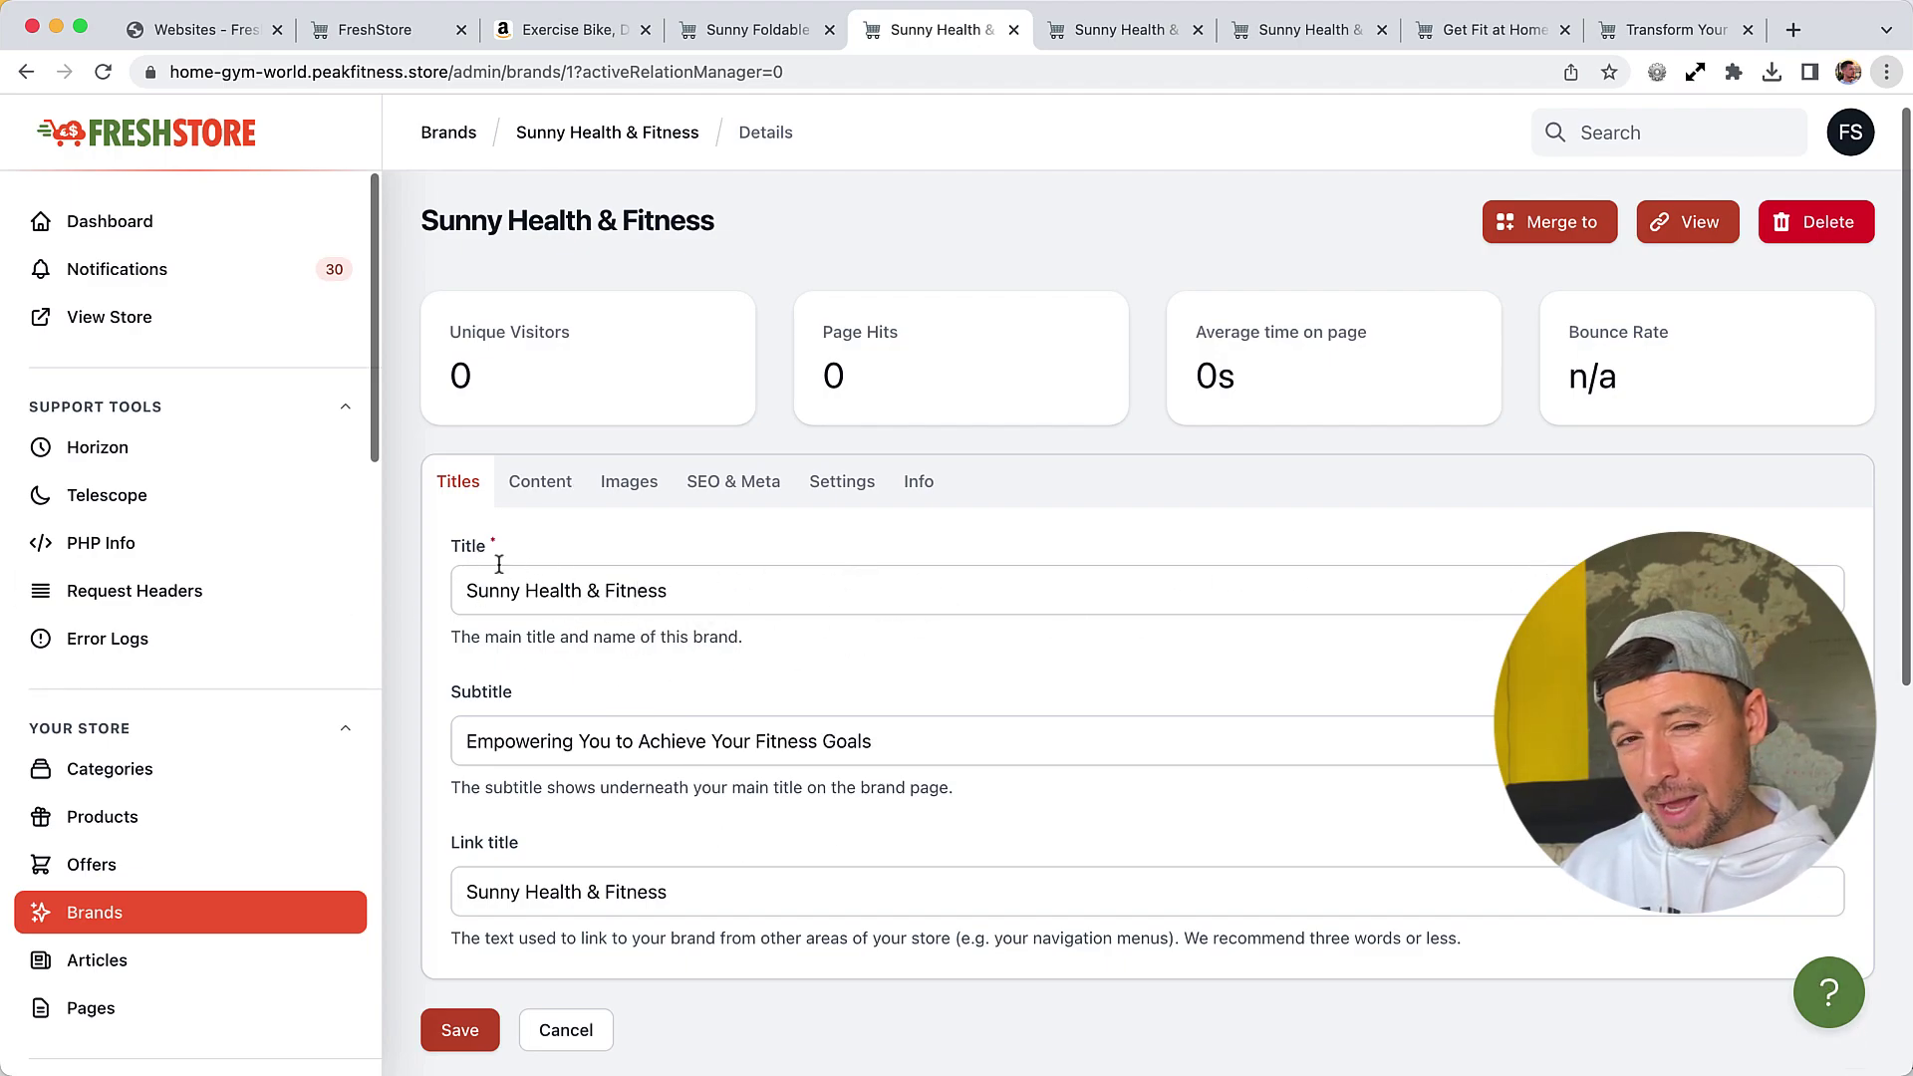
pyautogui.moveTo(466, 588); pyautogui.dragTo(739, 585)
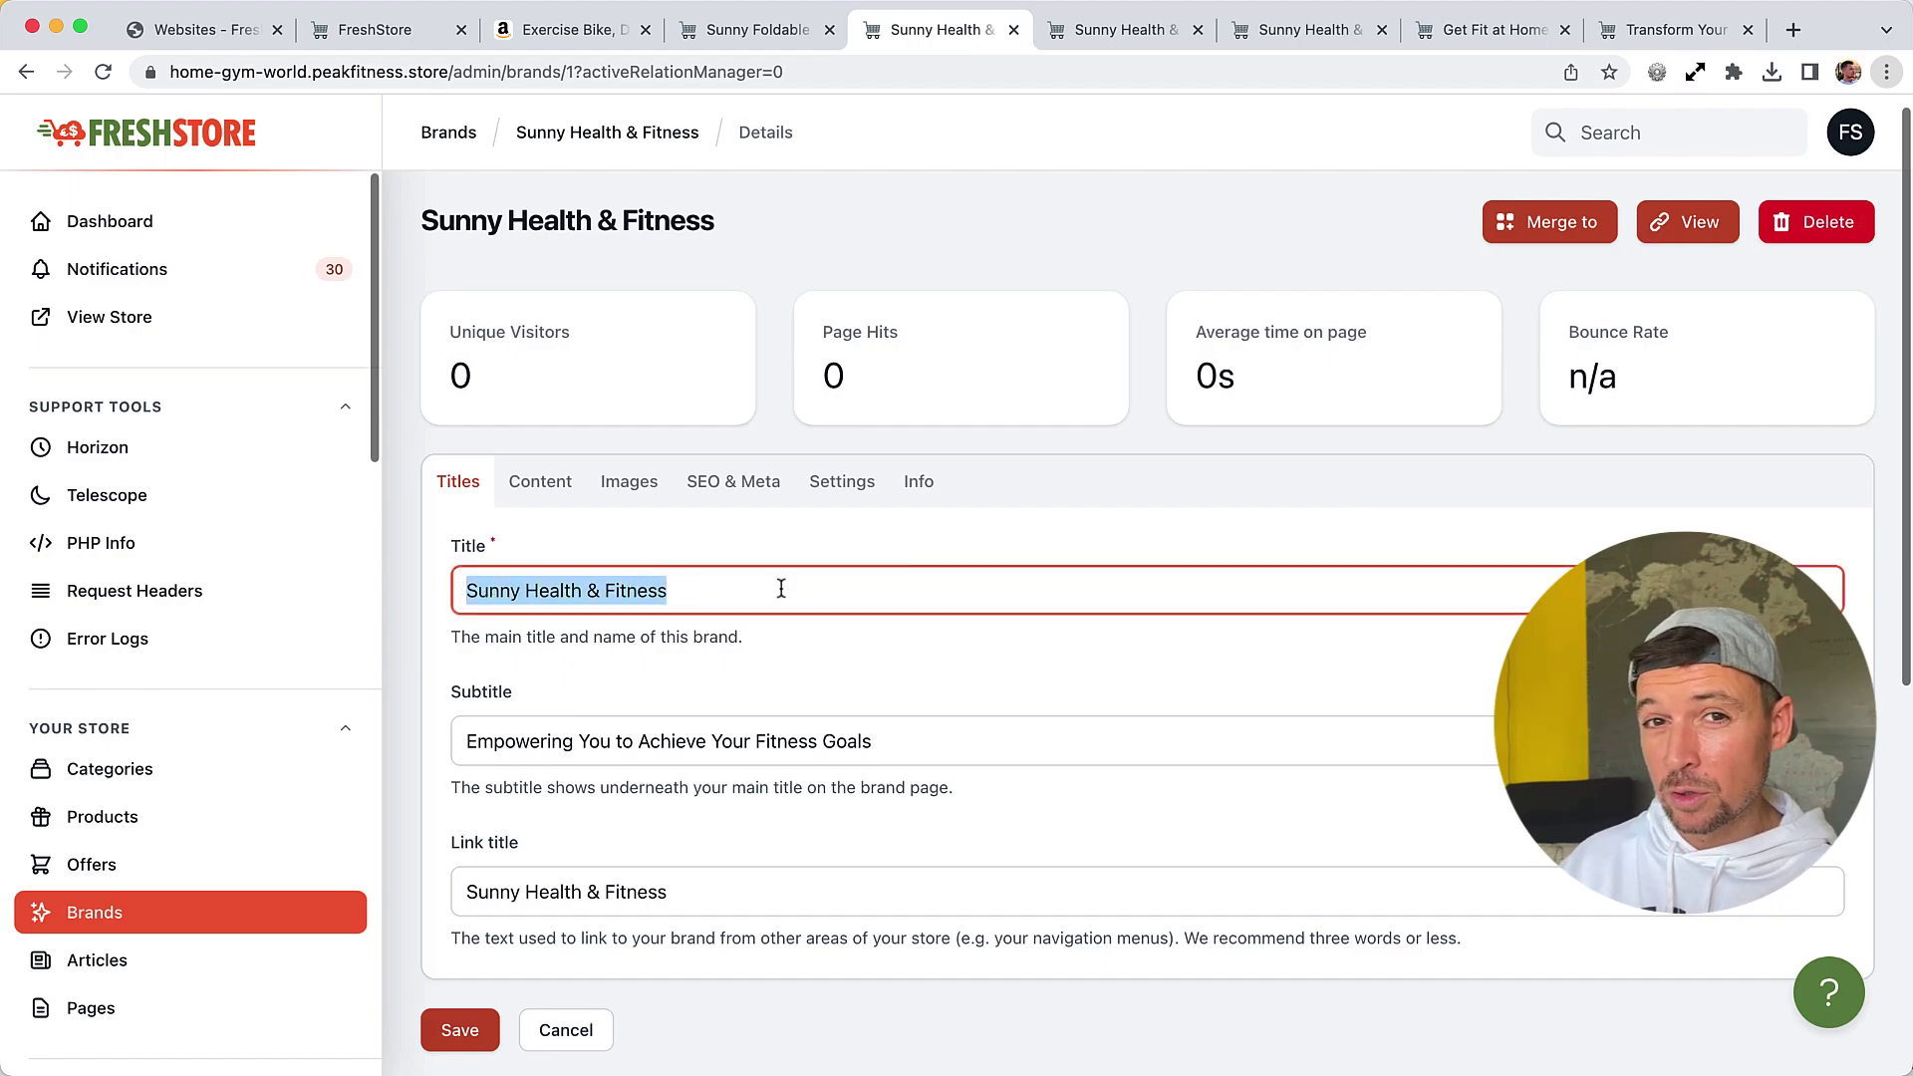
pyautogui.click(781, 589)
pyautogui.tripleClick(540, 591)
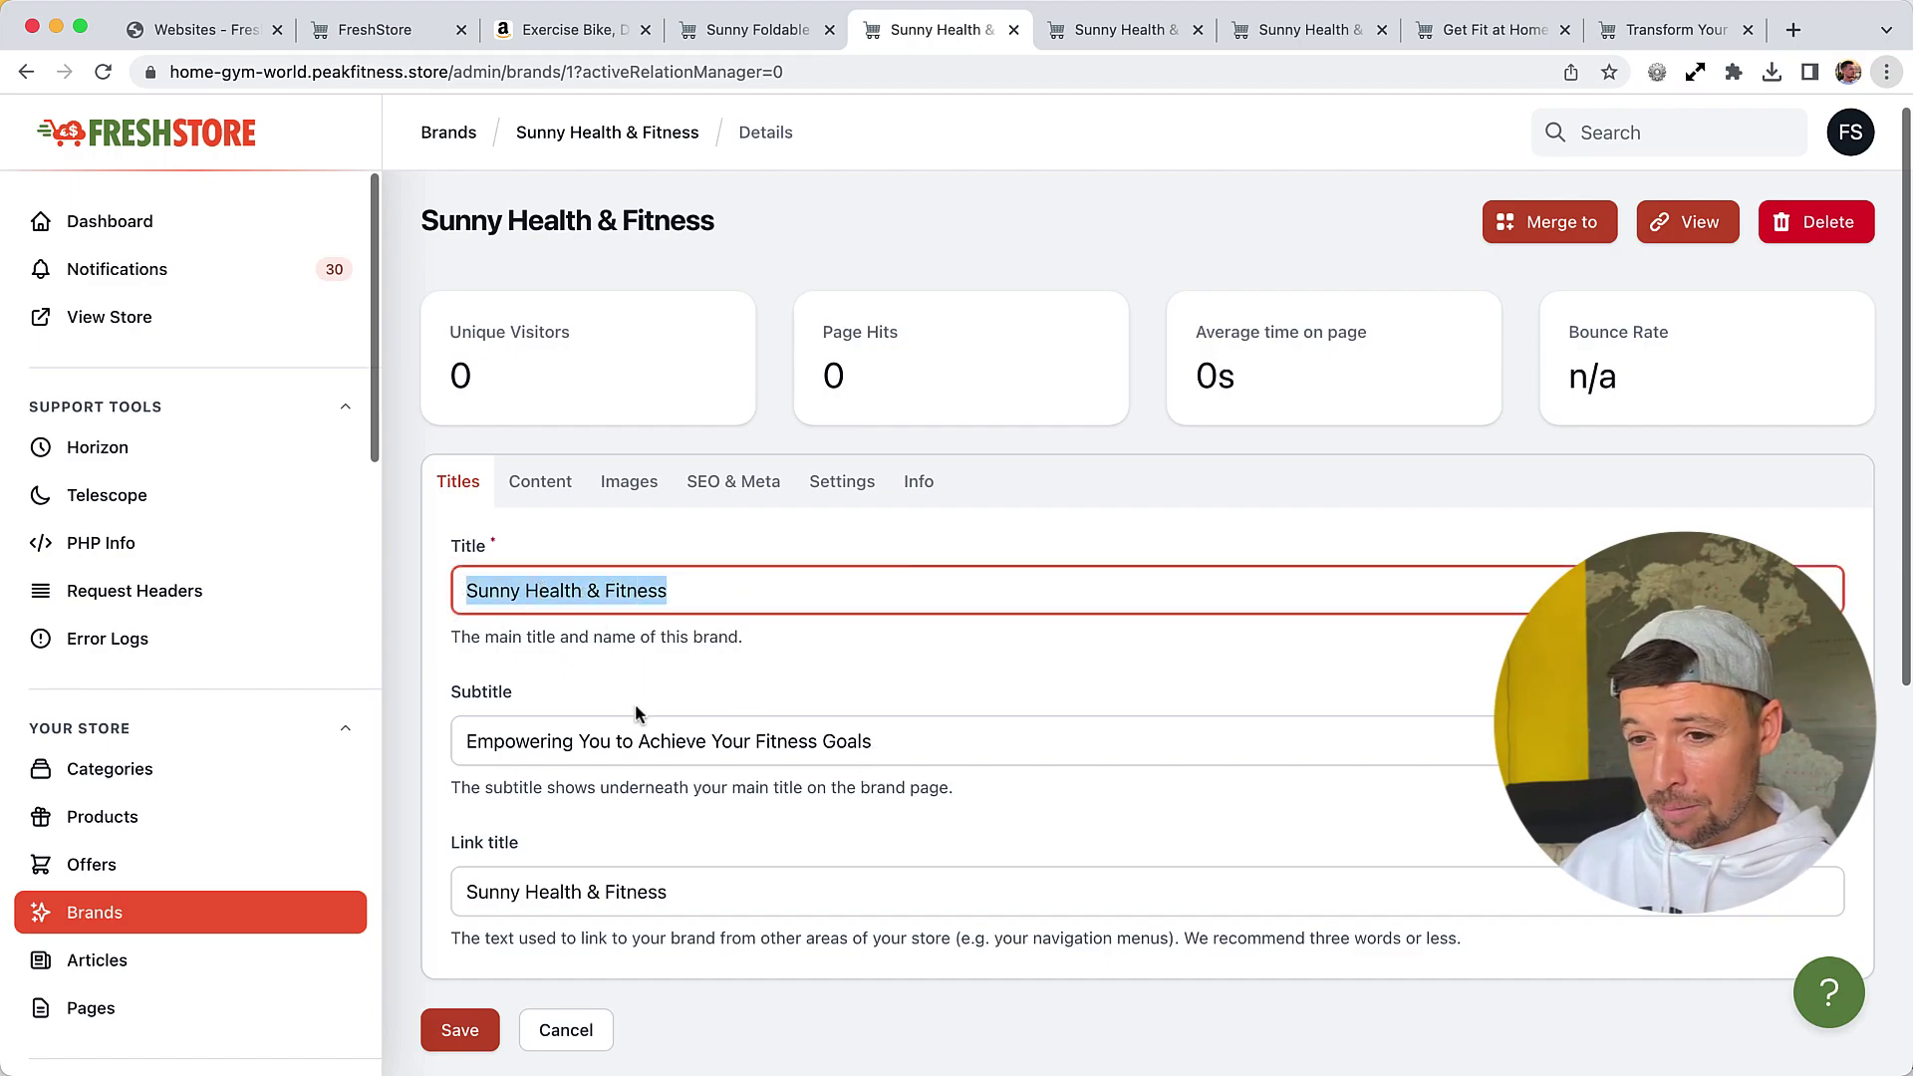
pyautogui.moveTo(466, 740); pyautogui.dragTo(573, 740)
# Generate the brand's main content and its SEO slug, meta title, meta description and meta keywords with AI
pyautogui.click(543, 479)
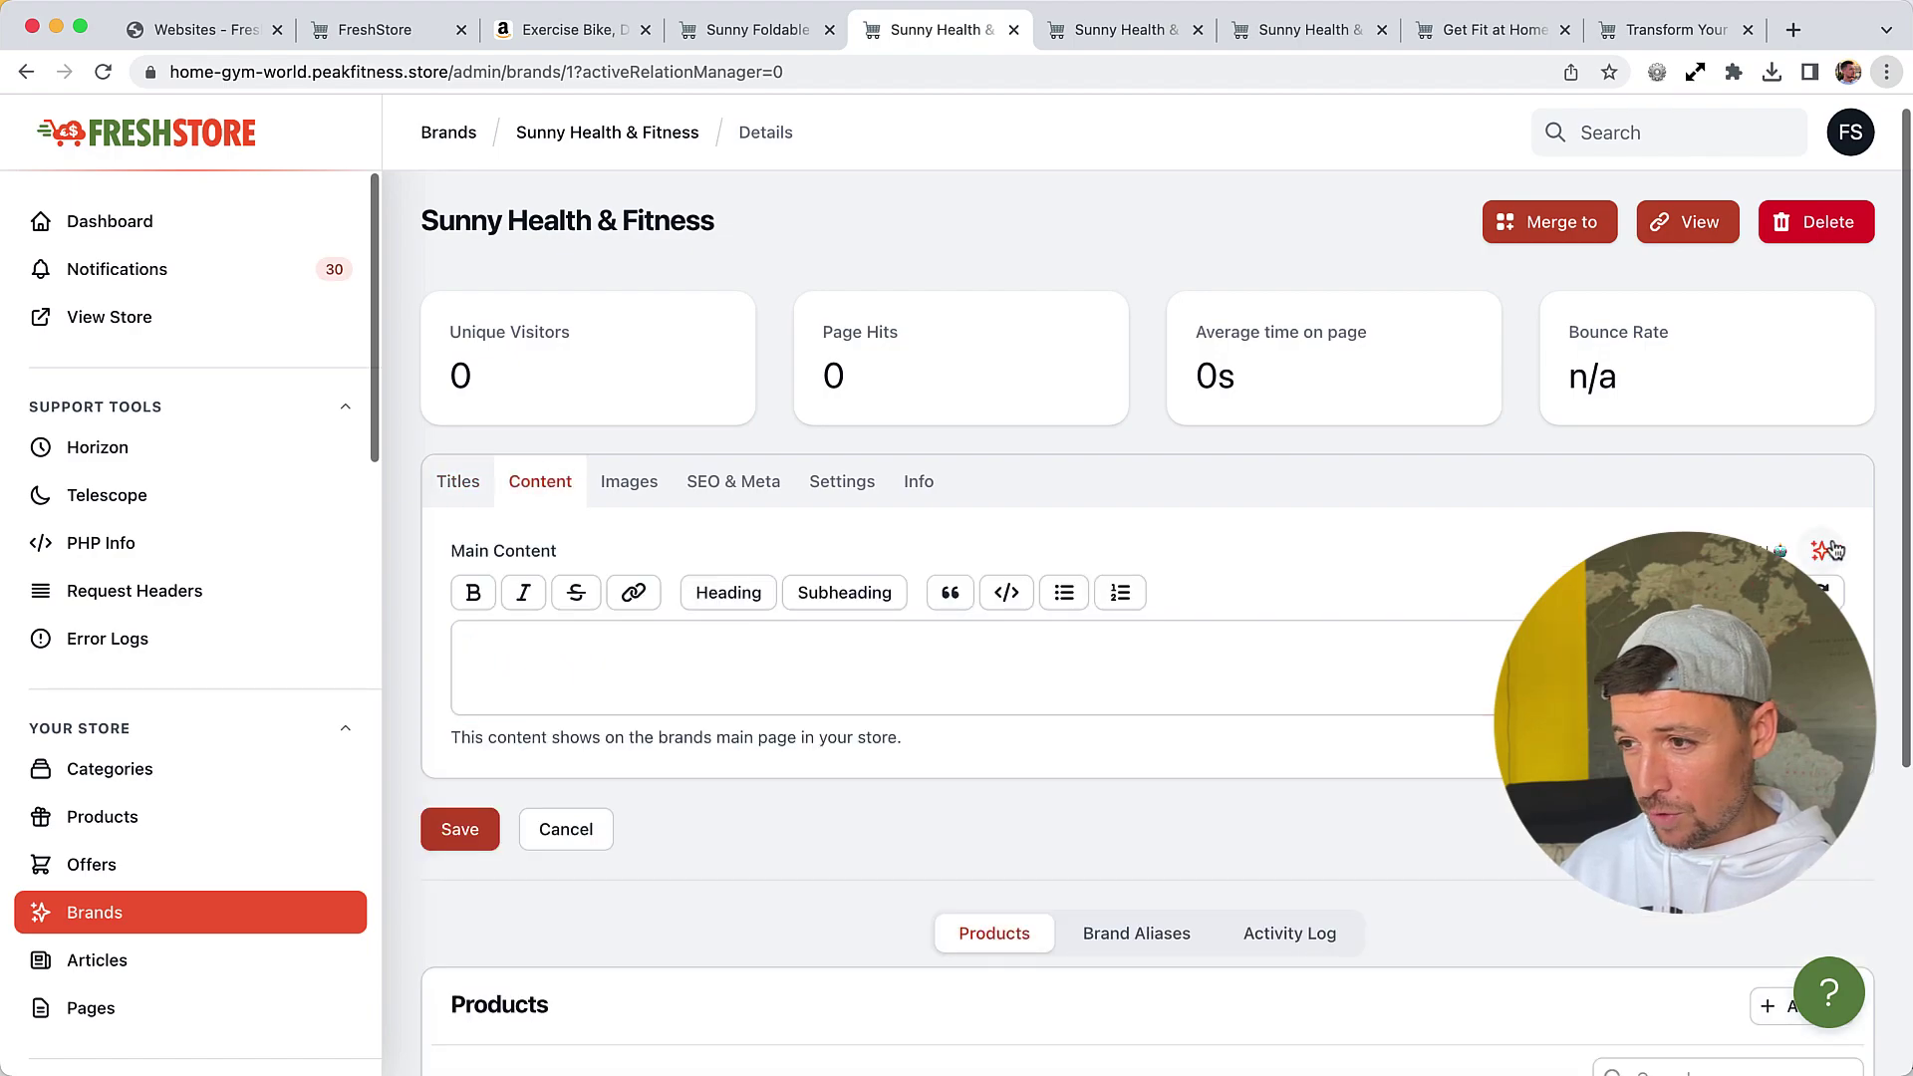
pyautogui.click(700, 498)
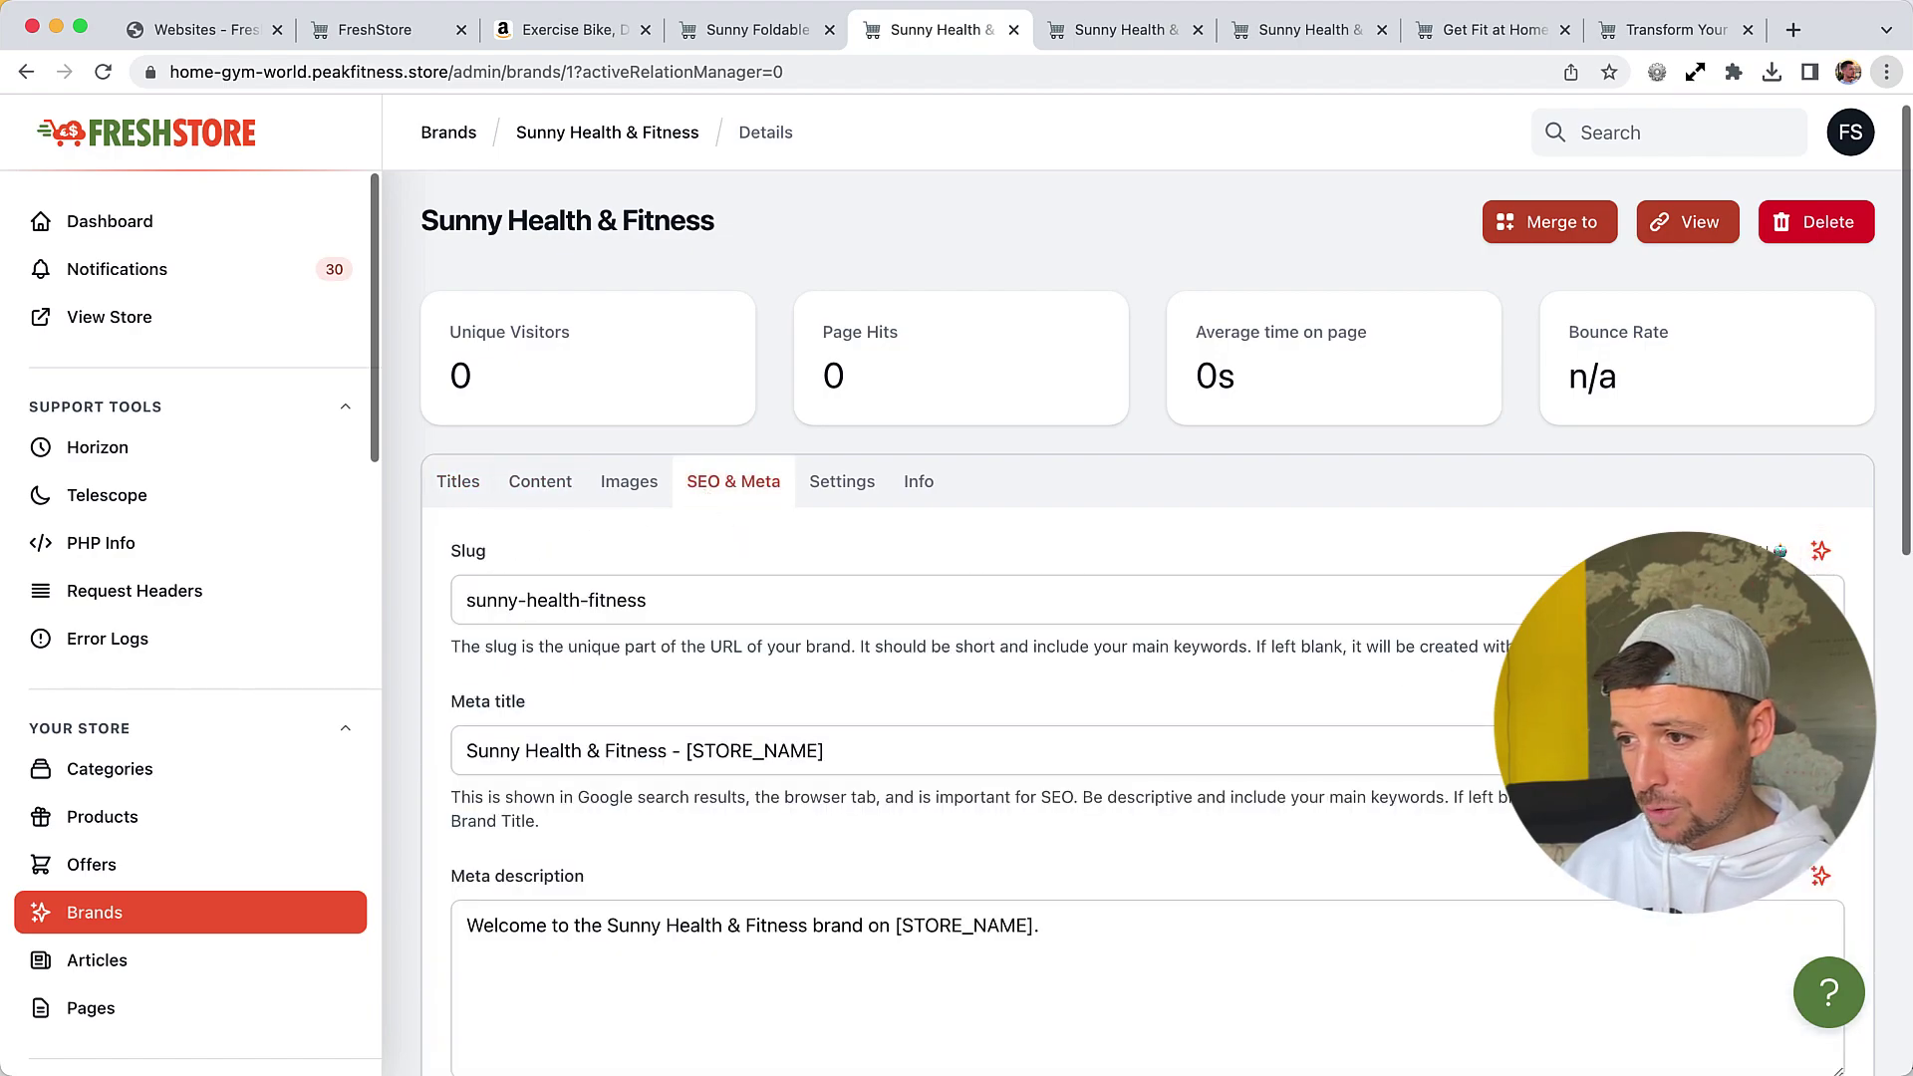
pyautogui.scroll(-7, 1751, 534)
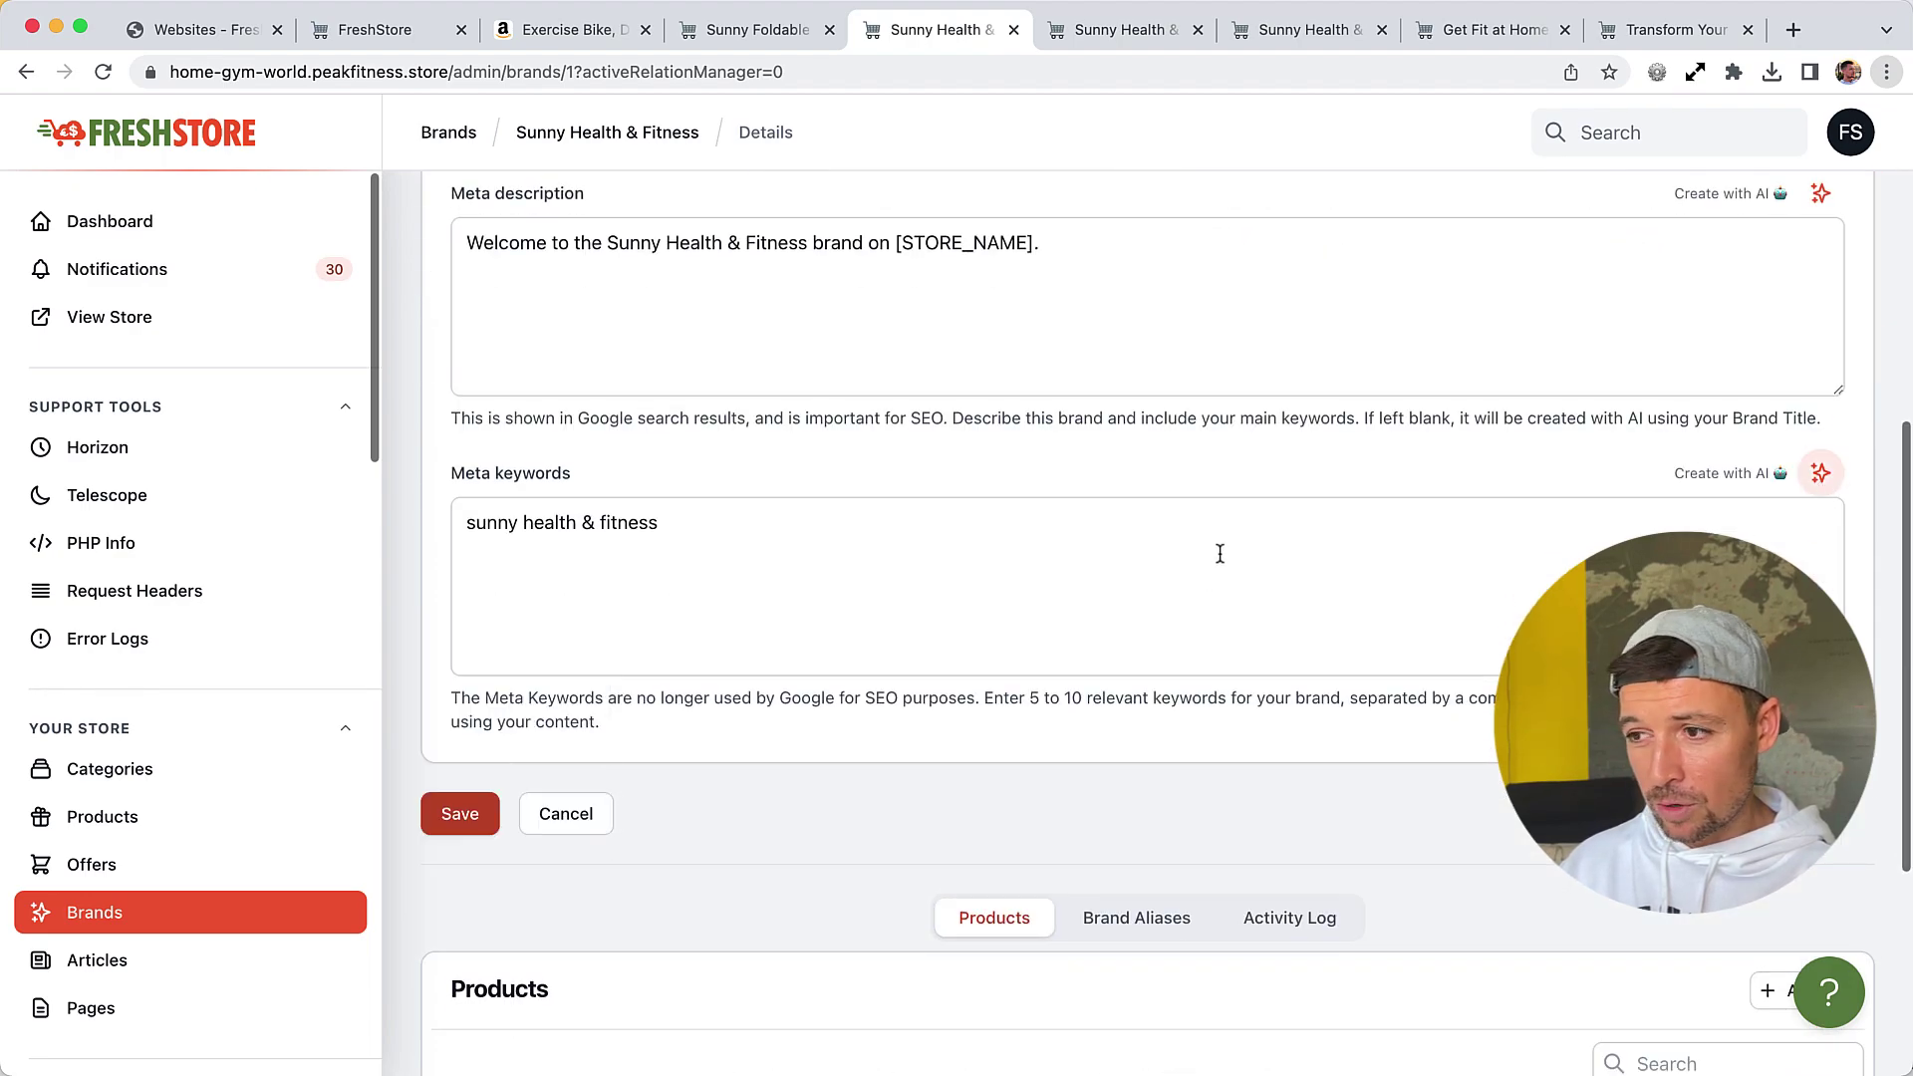
pyautogui.scroll(3, 1217, 553)
pyautogui.click(1818, 523)
pyautogui.scroll(2, 1308, 535)
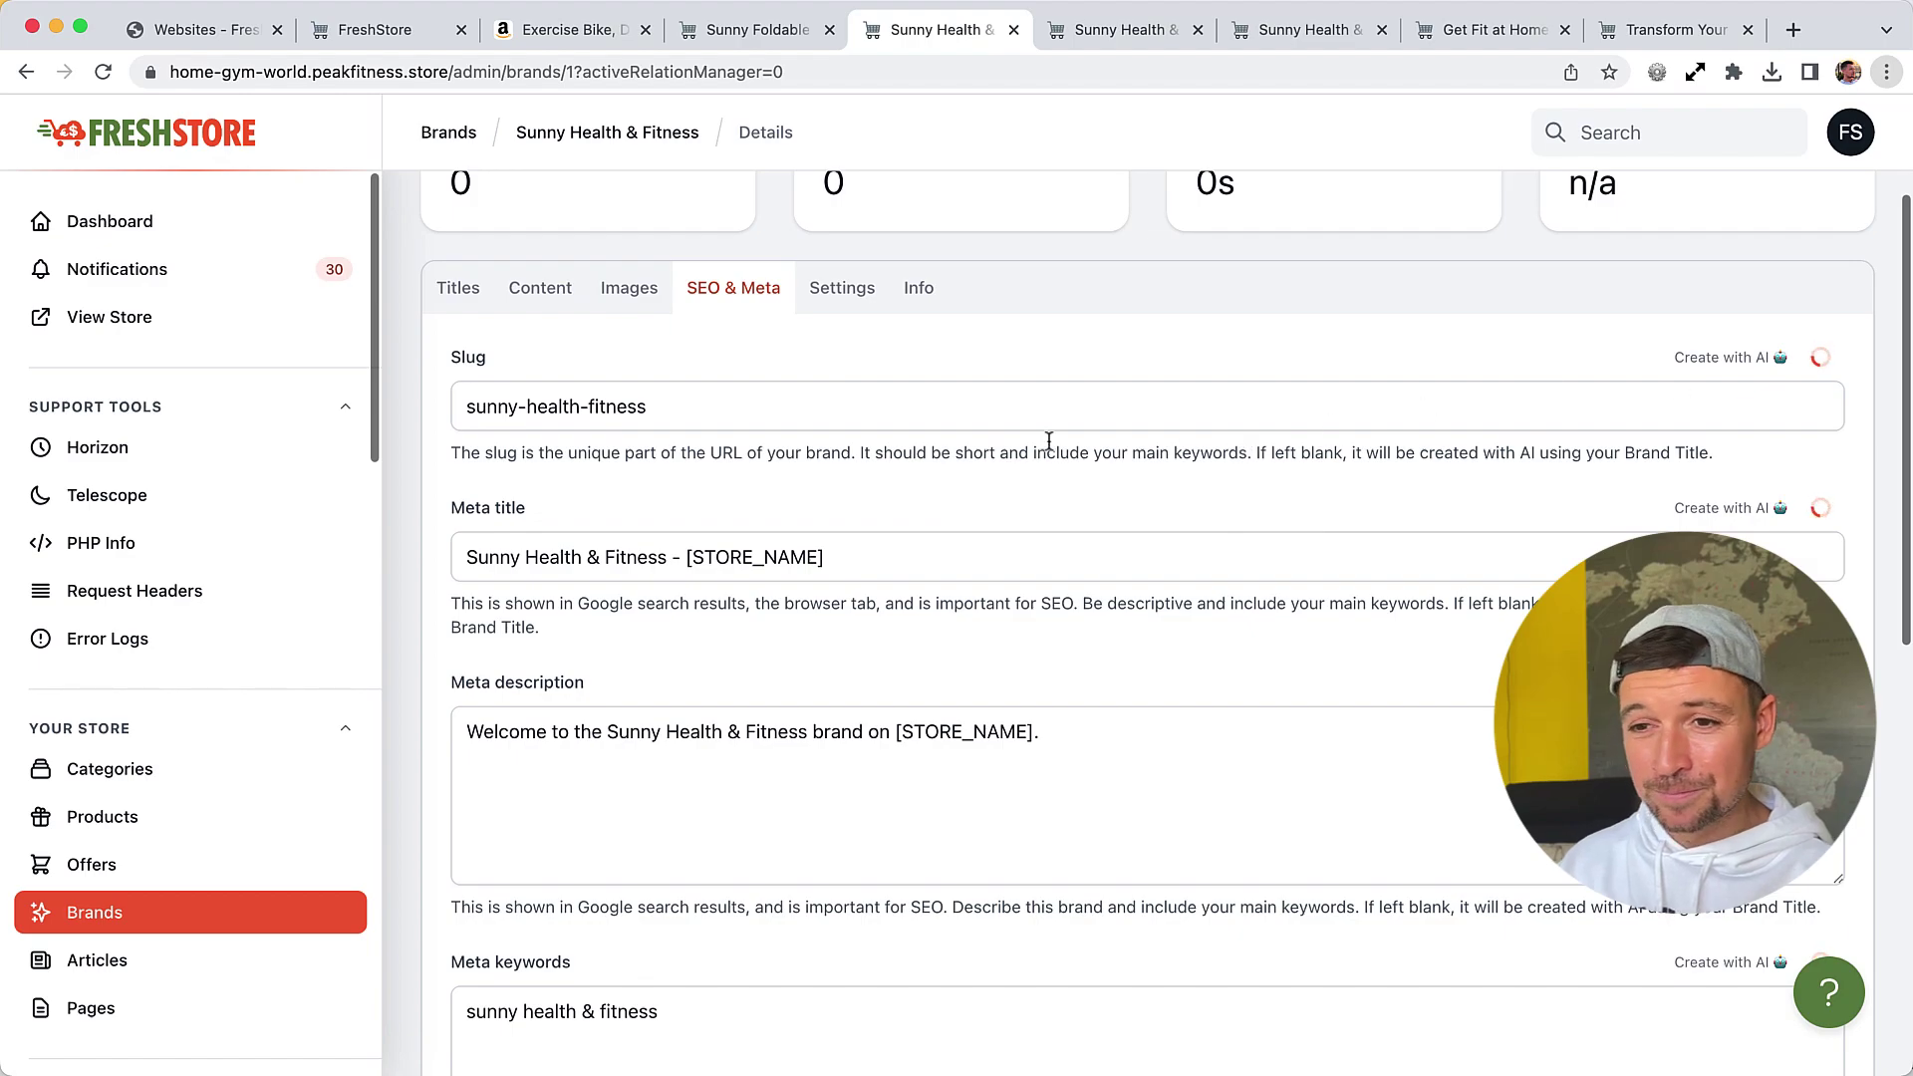
pyautogui.scroll(-2, 1229, 627)
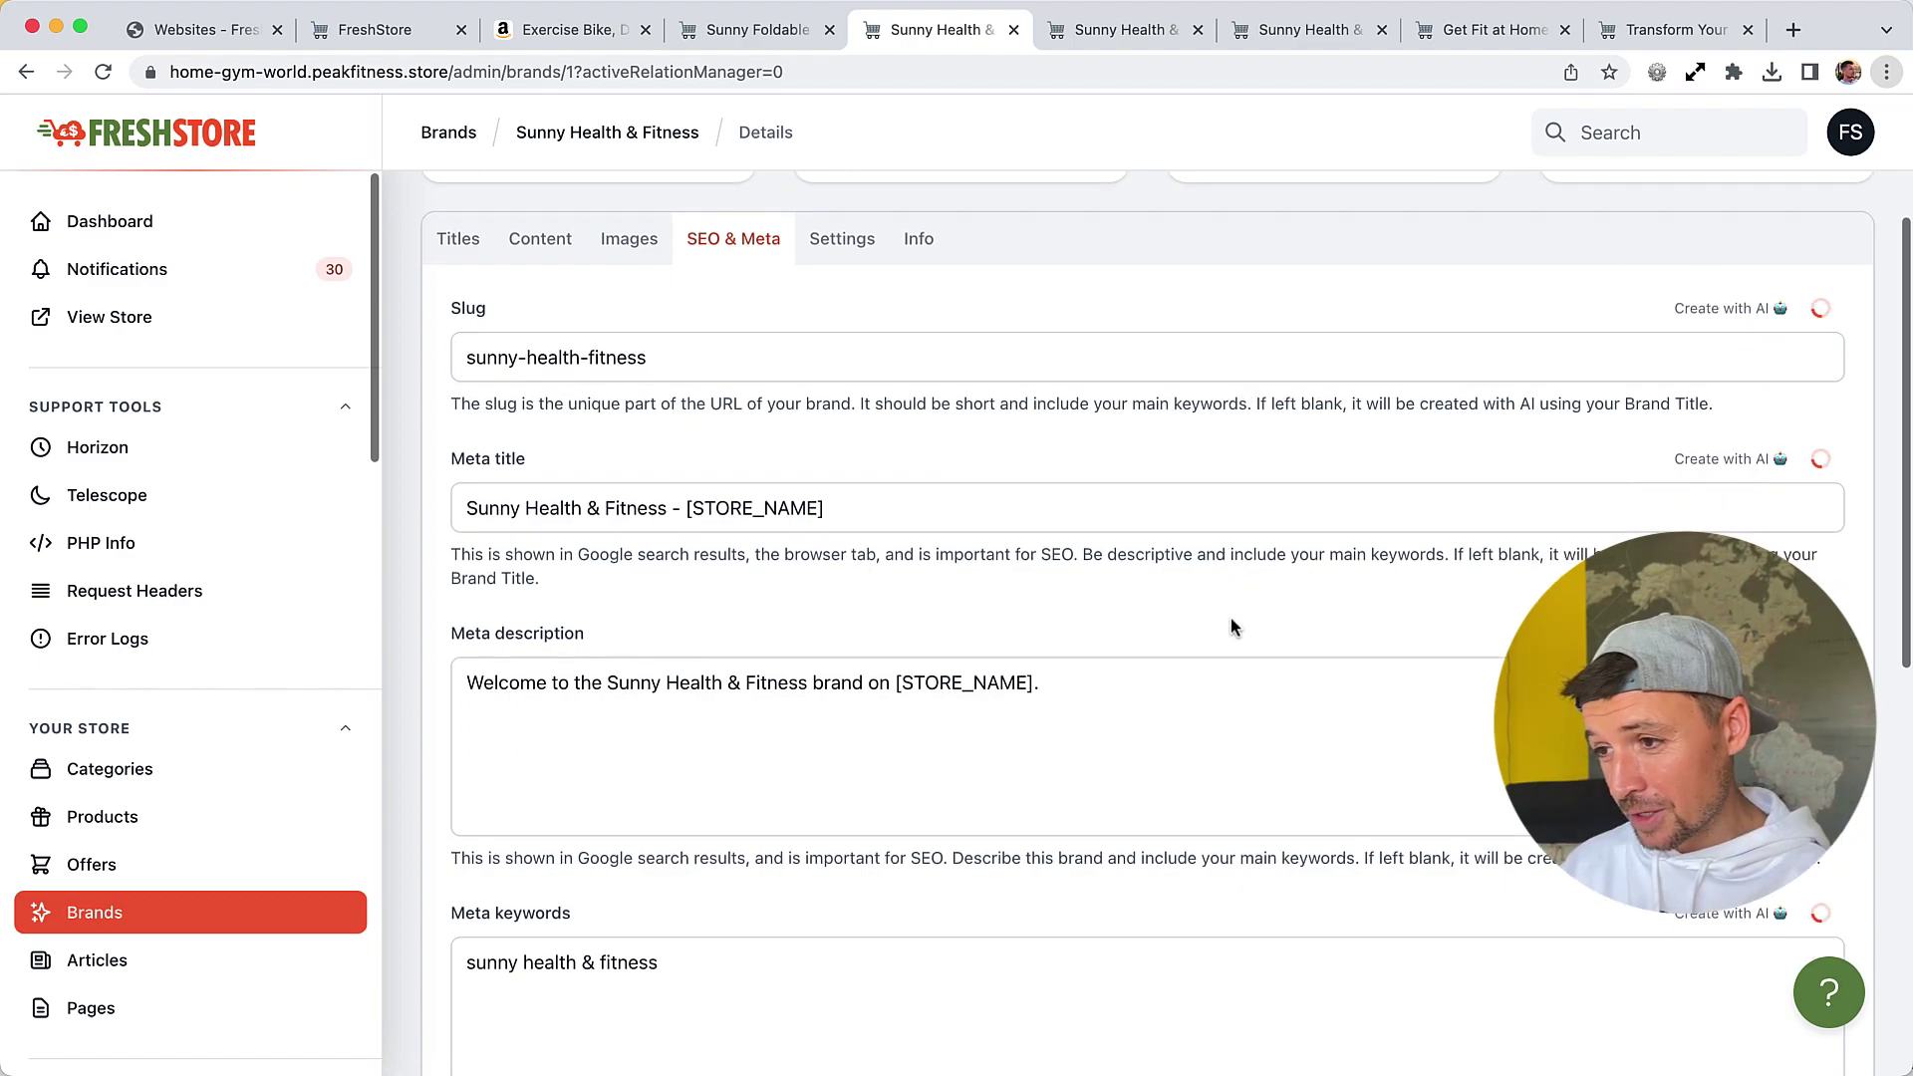
pyautogui.scroll(1, 1097, 463)
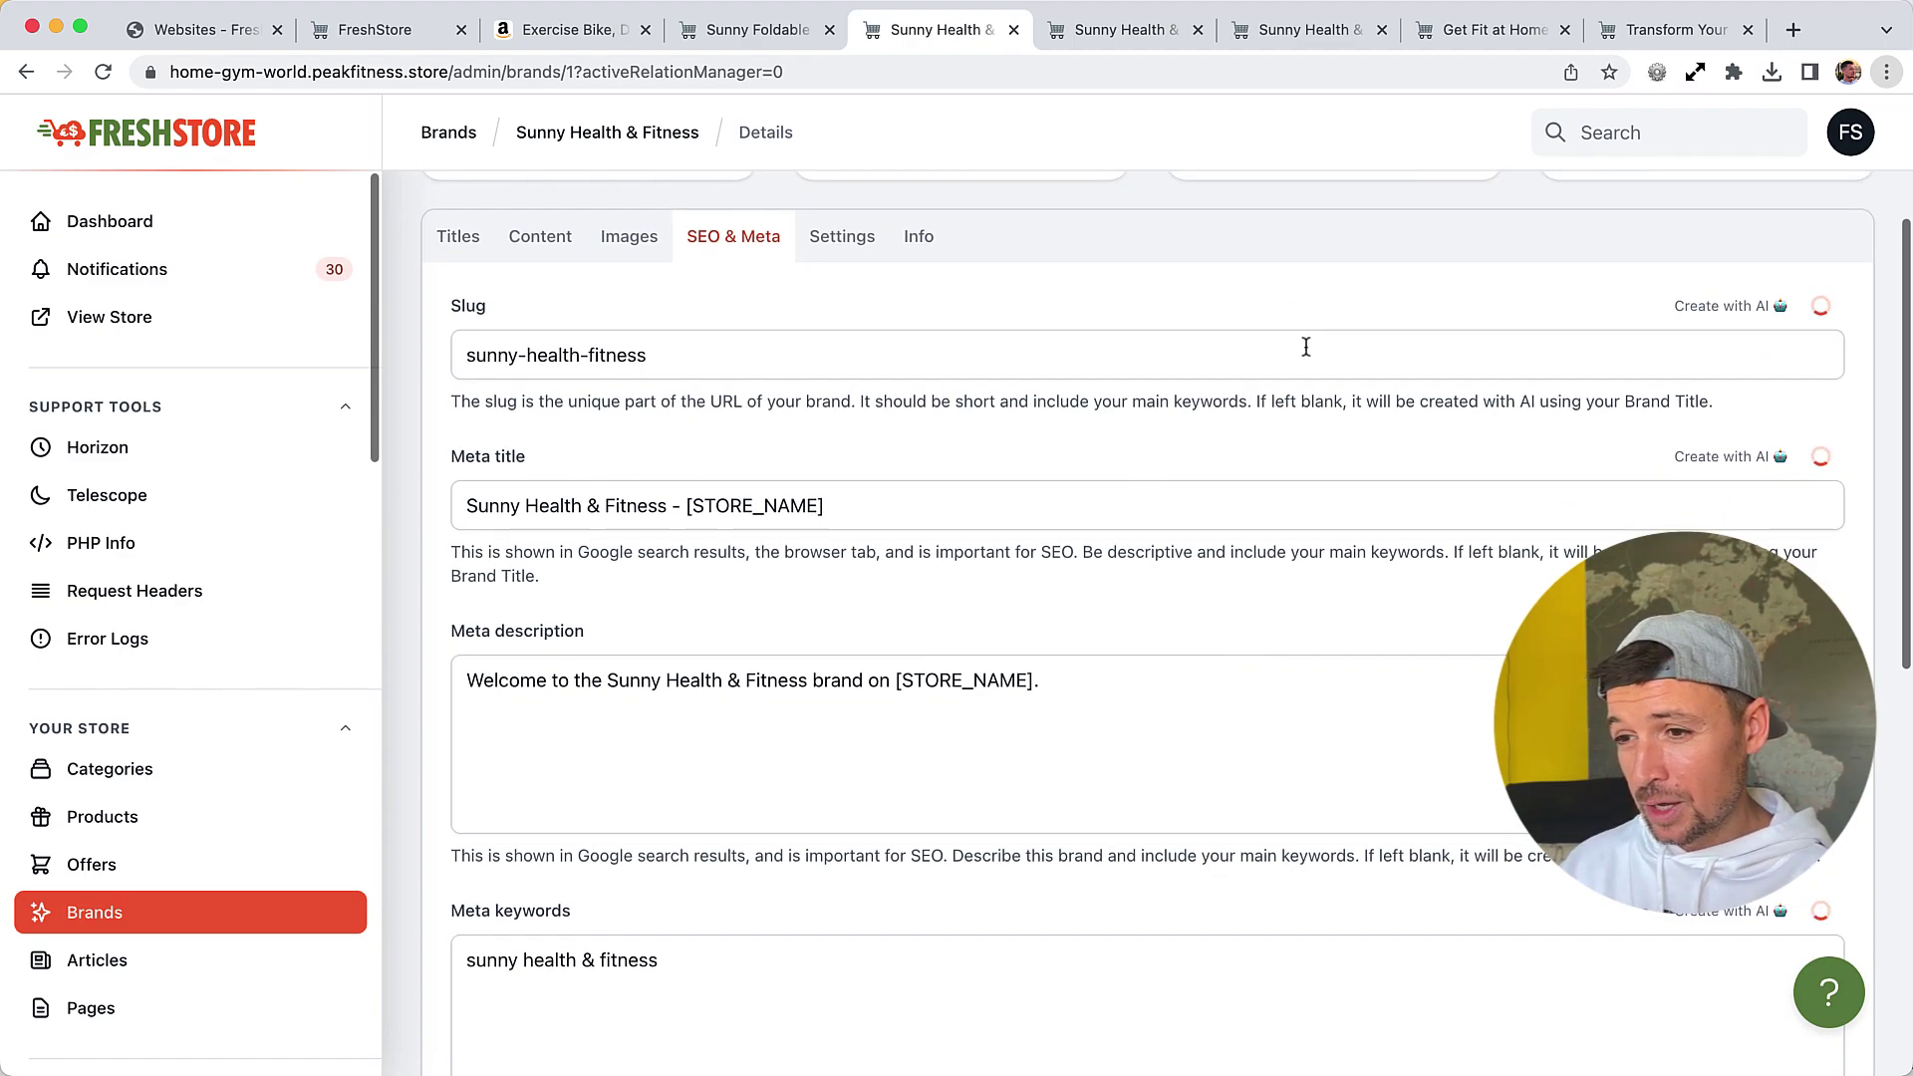
pyautogui.click(837, 365)
pyautogui.scroll(-2, 985, 703)
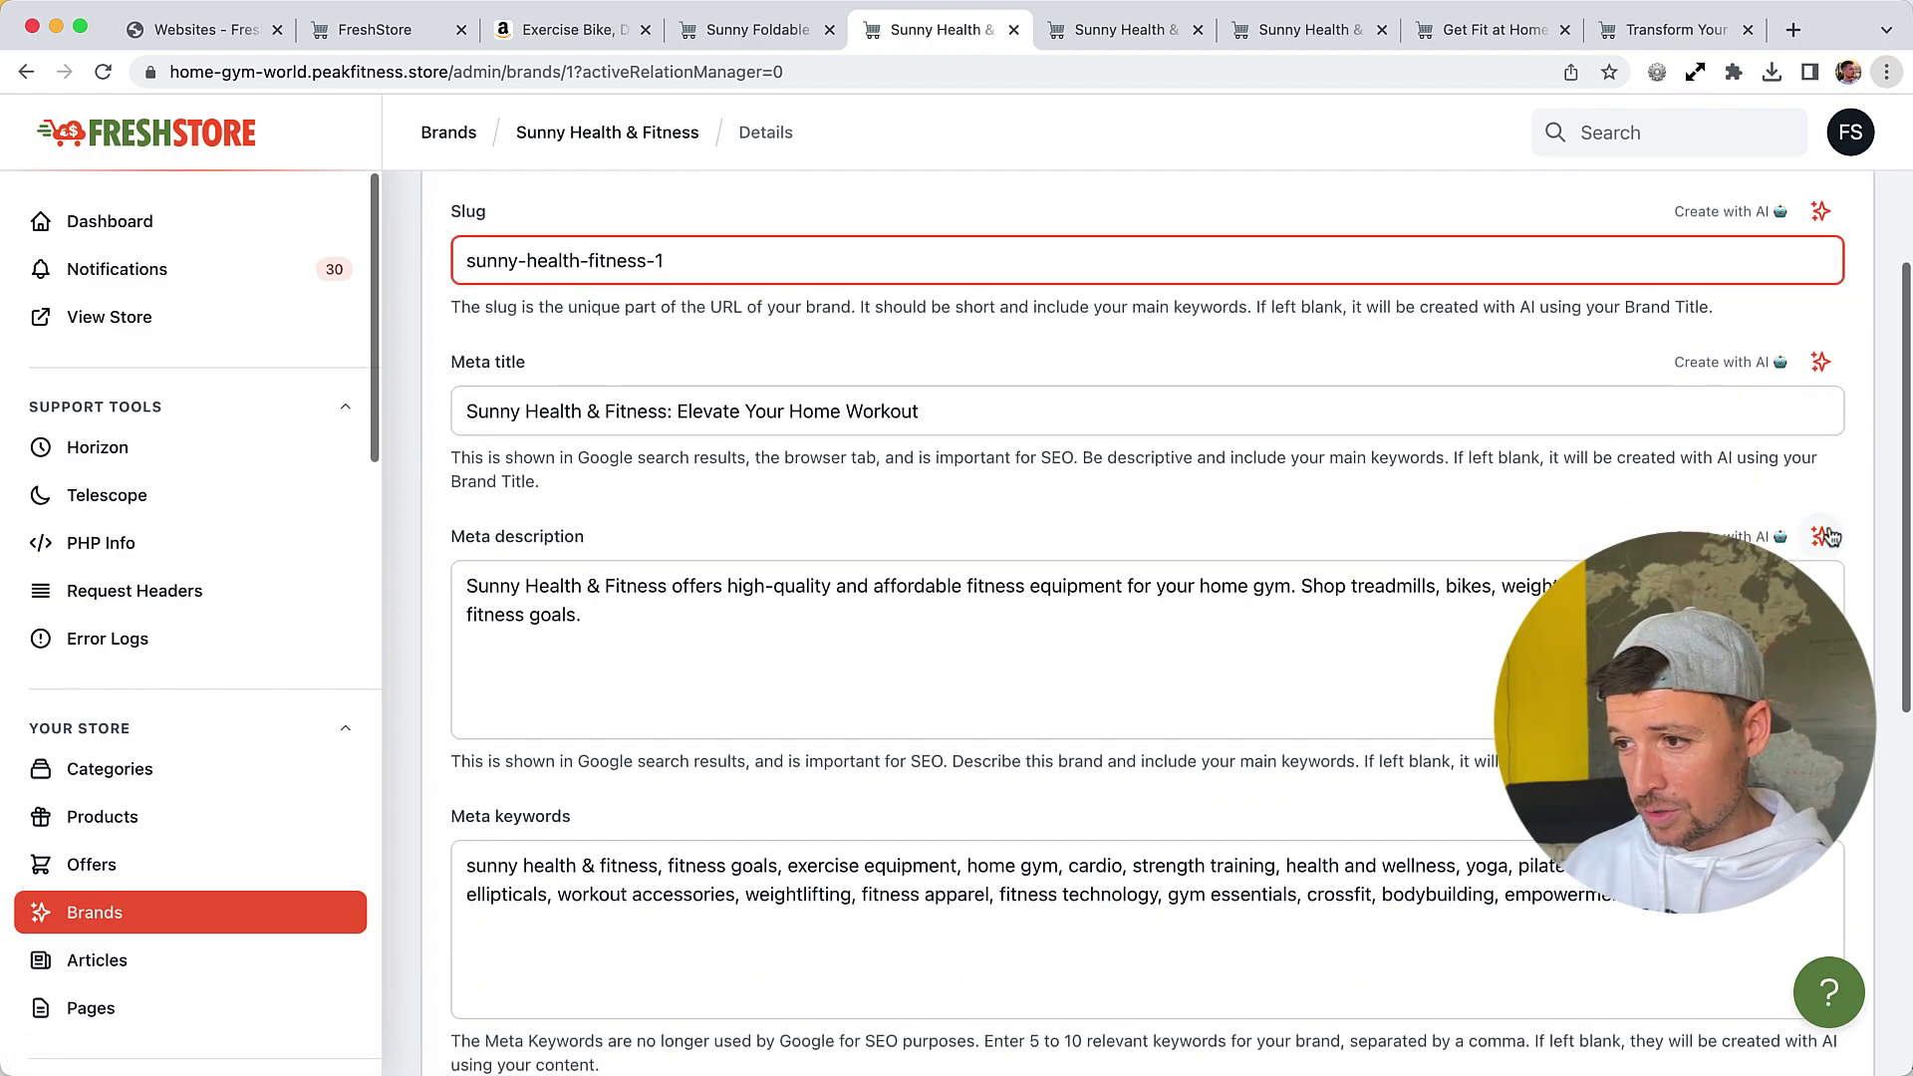
pyautogui.scroll(-3, 644, 682)
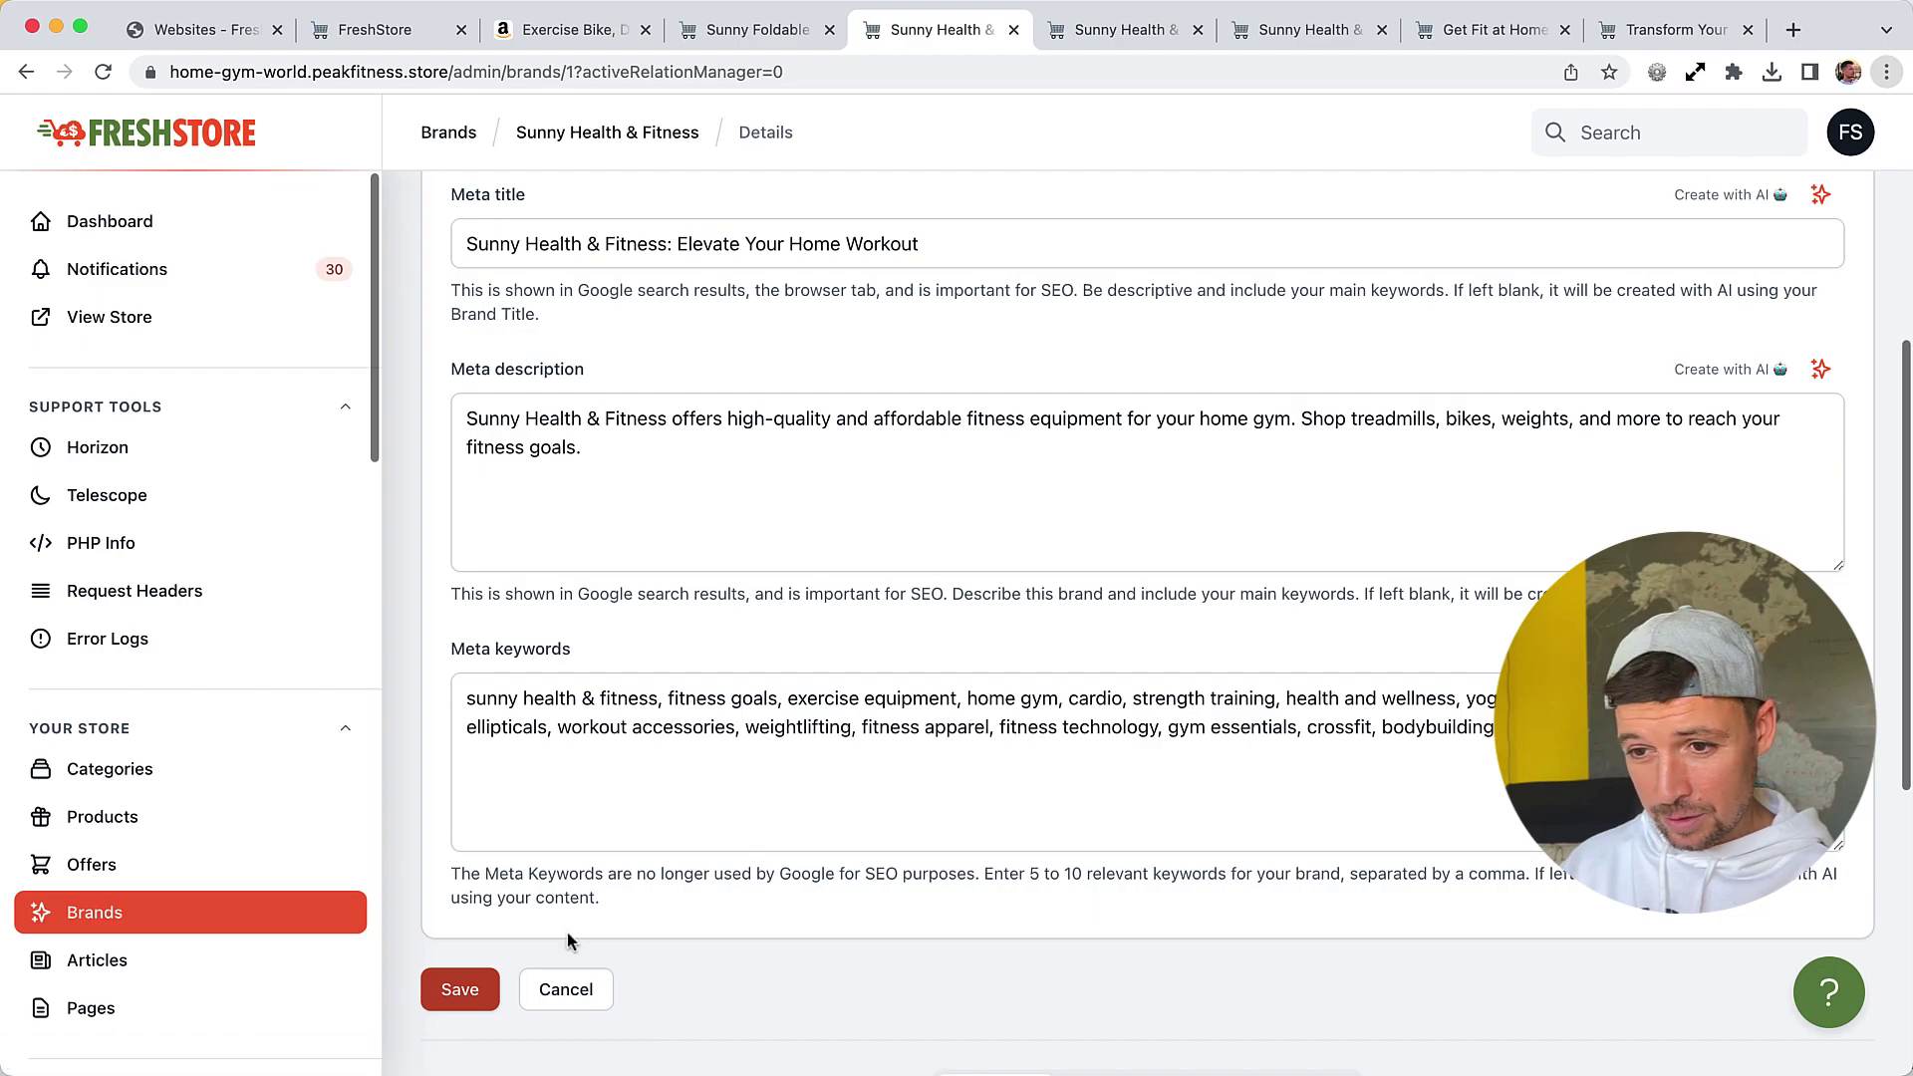
# Save the brand and reload its storefront page
pyautogui.click(487, 992)
pyautogui.hotkey('ctrl', 'shift', 'Tab')
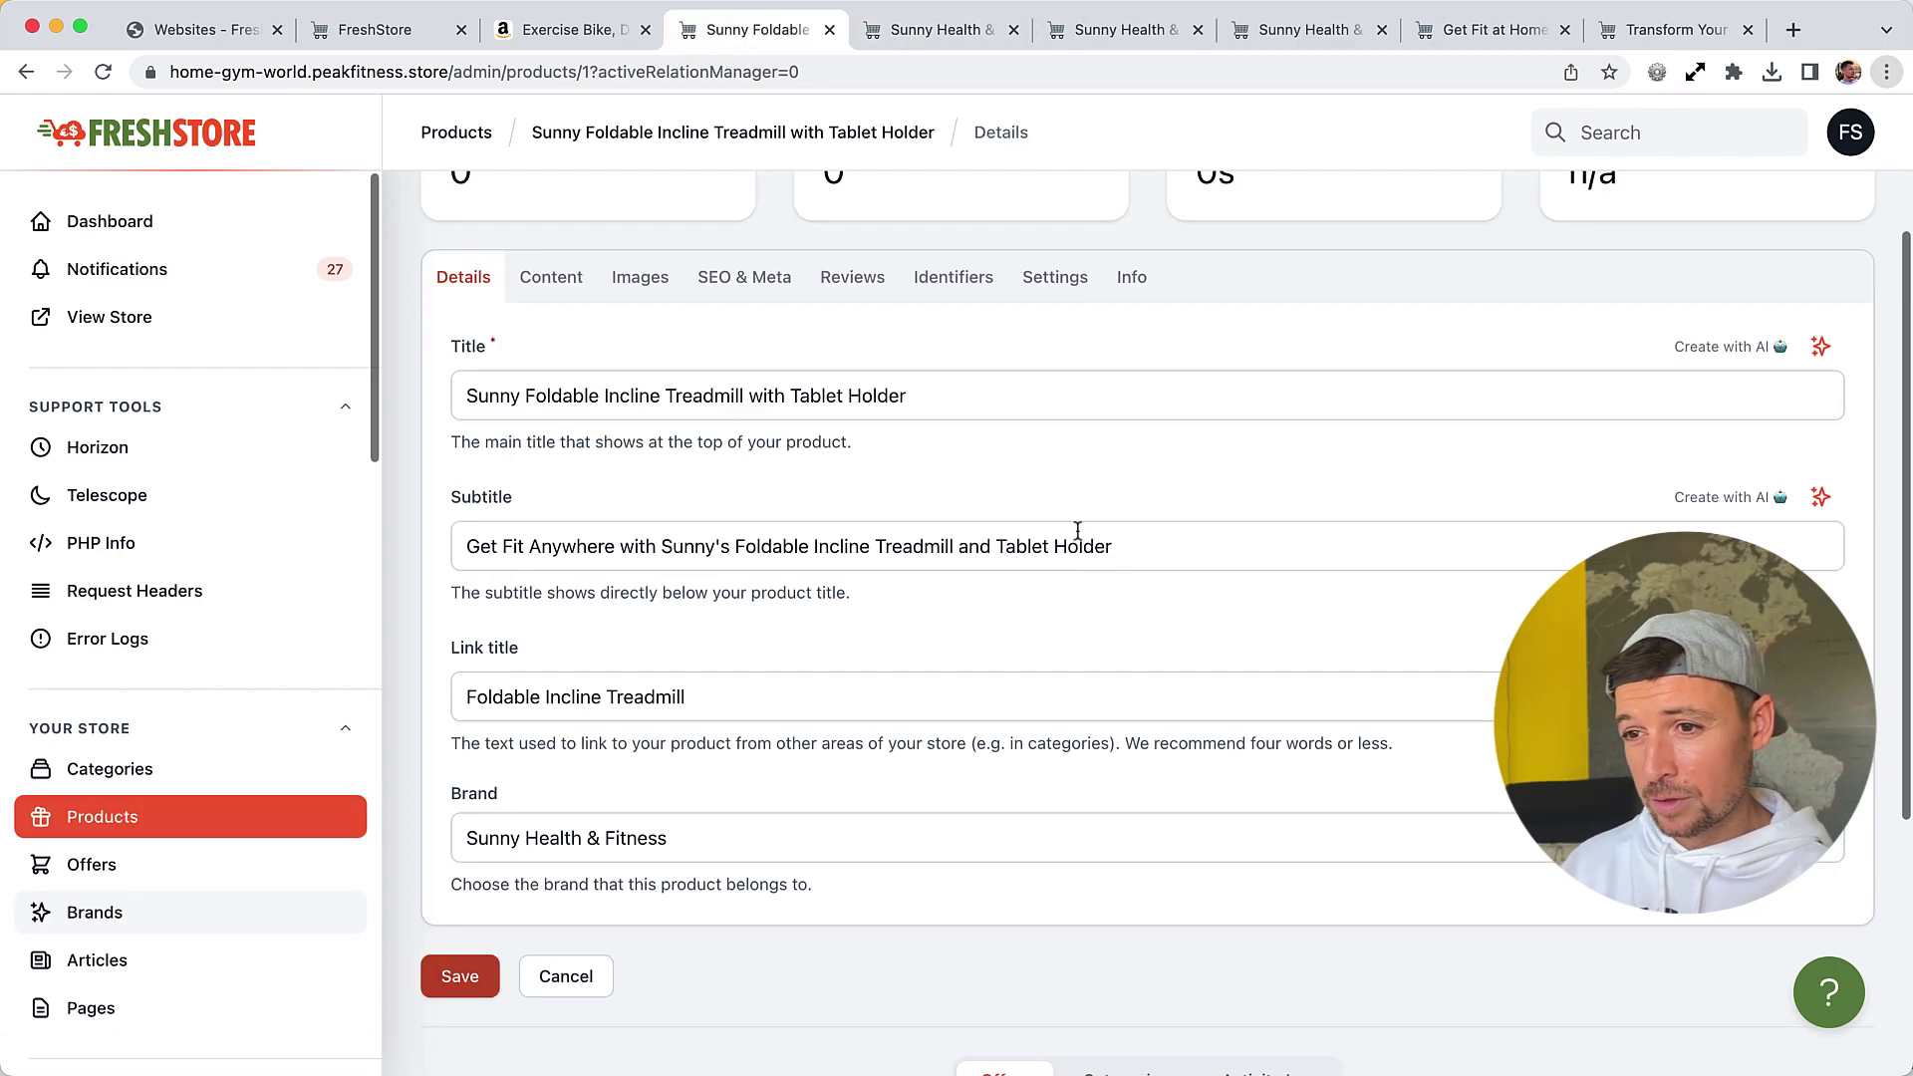
pyautogui.hotkey('ctrl', 'Tab')
pyautogui.hotkey('ctrl', 'Tab')
pyautogui.press('super+r')
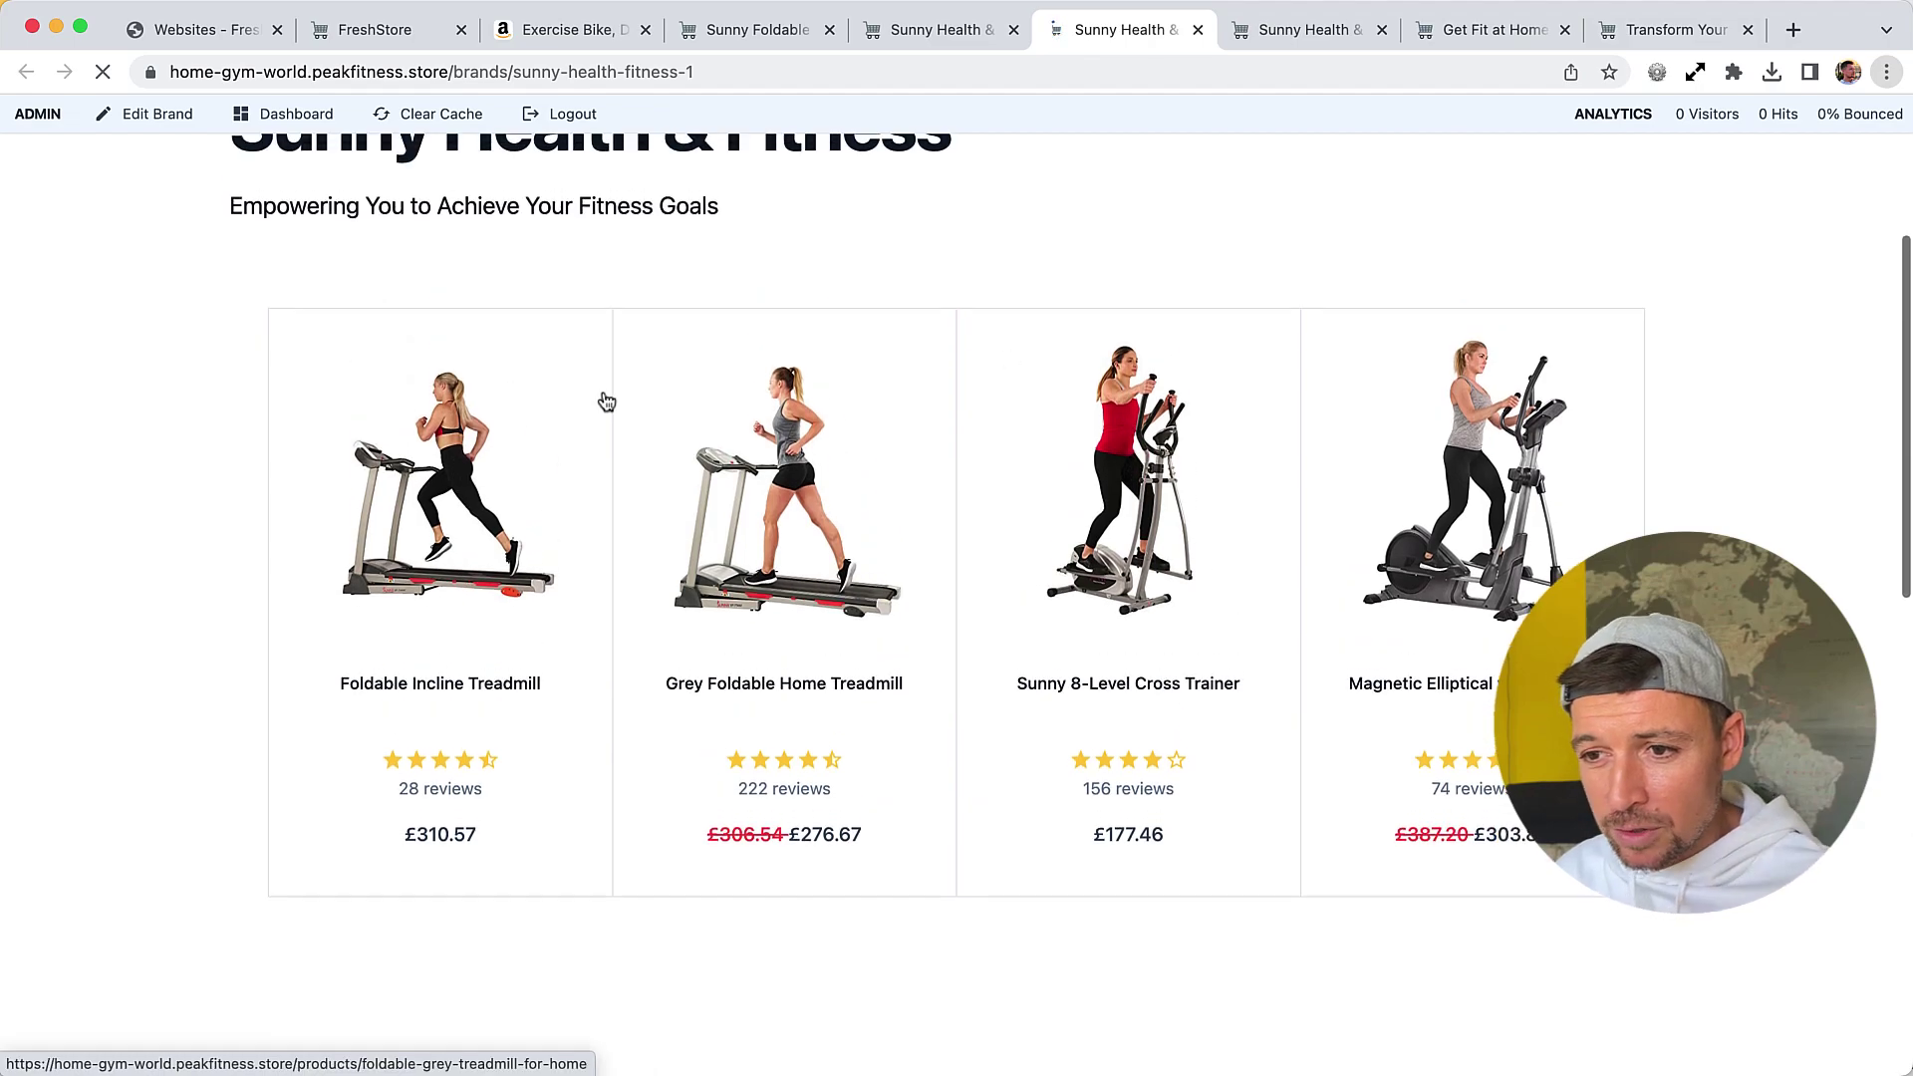
# Save the brand again and review its subtitle, products and description text on the storefront page
pyautogui.hotkey('ctrl', 'shift', 'Tab')
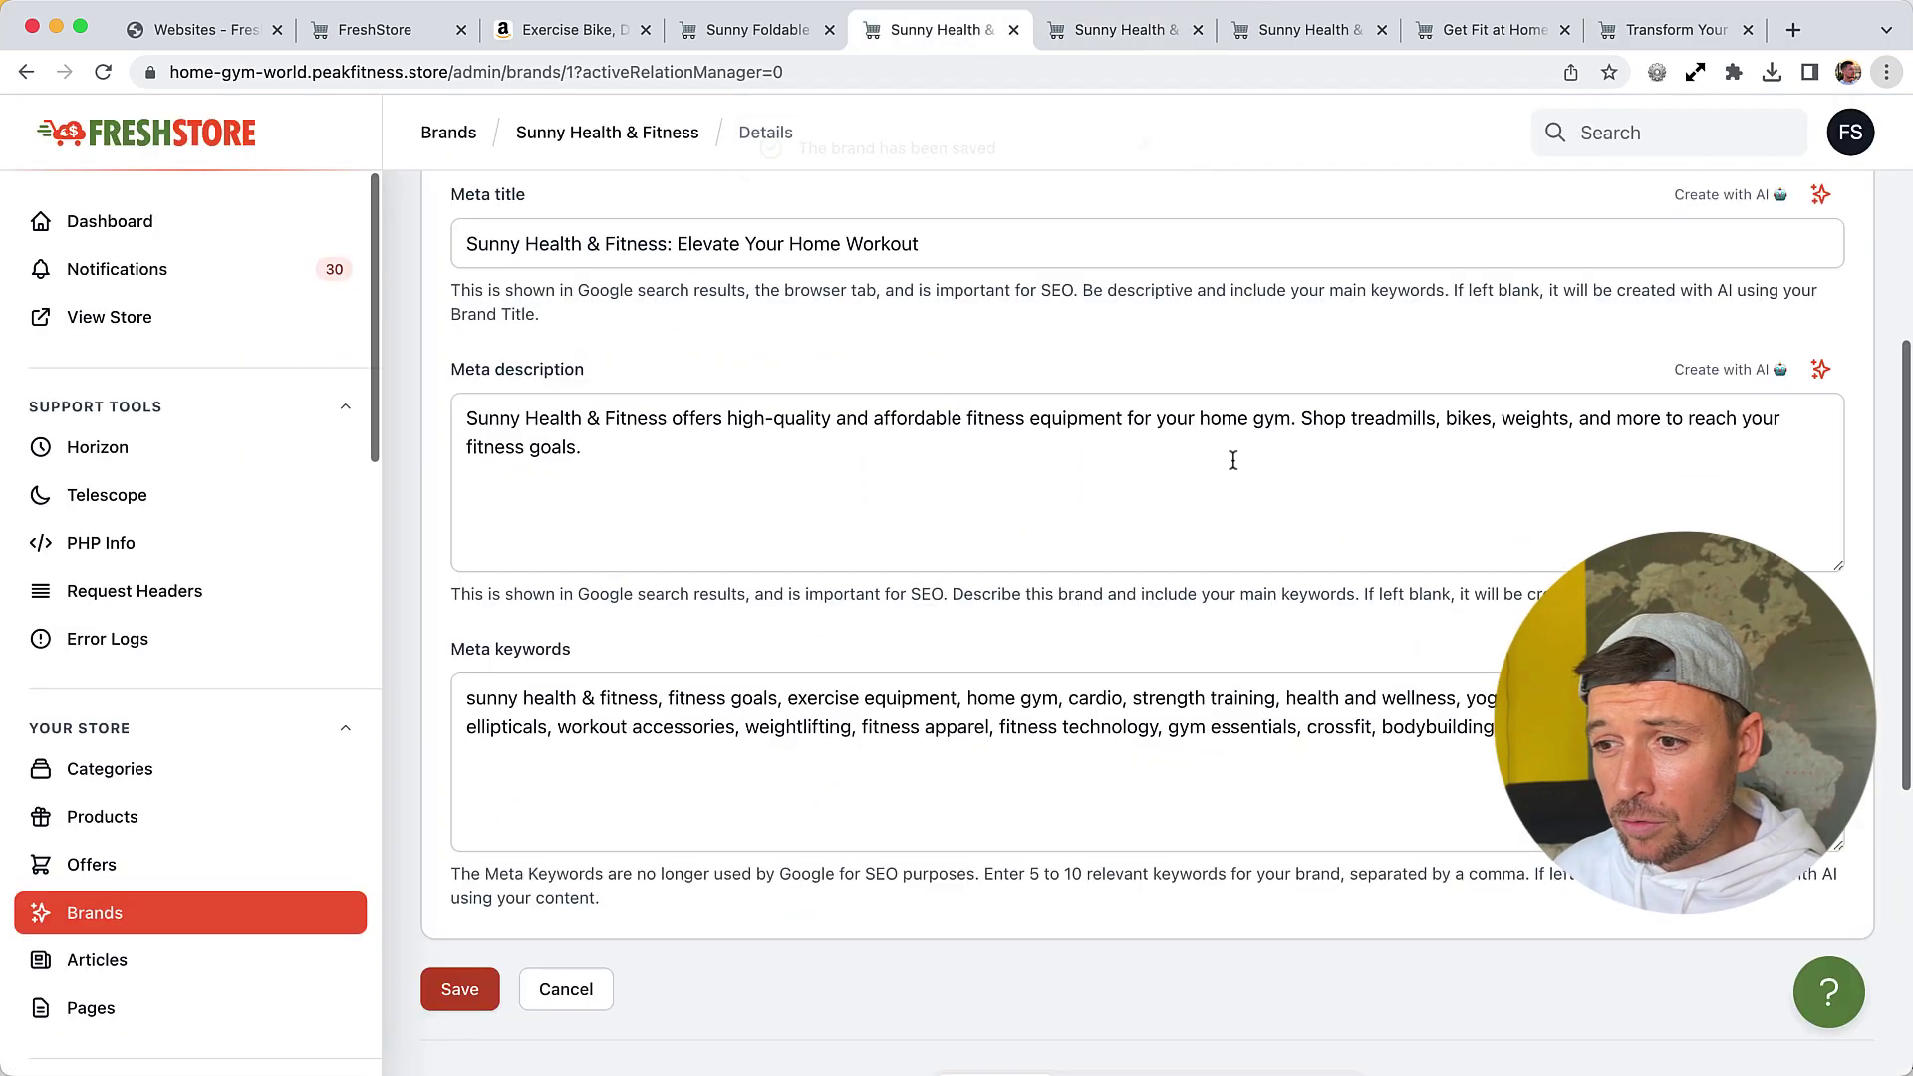
pyautogui.scroll(-2, 1246, 448)
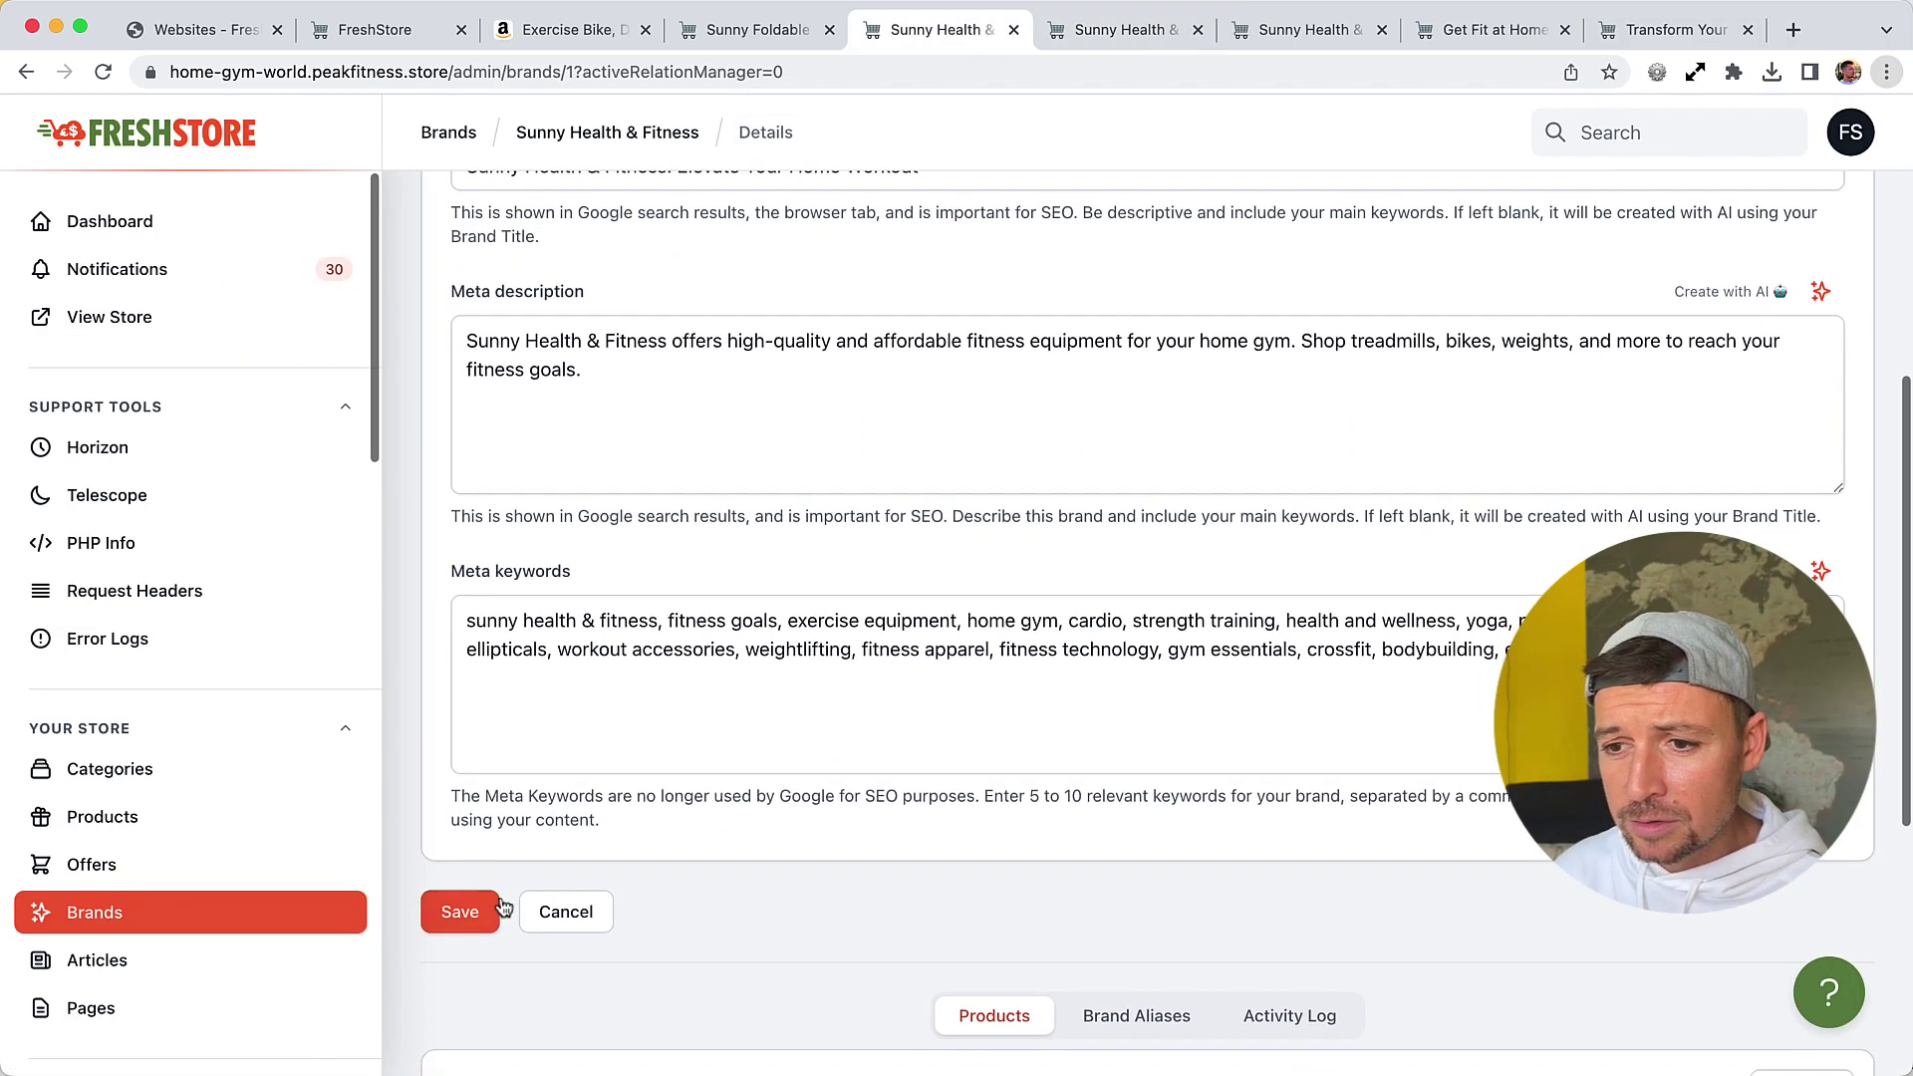
pyautogui.click(454, 912)
pyautogui.scroll(-4, 967, 828)
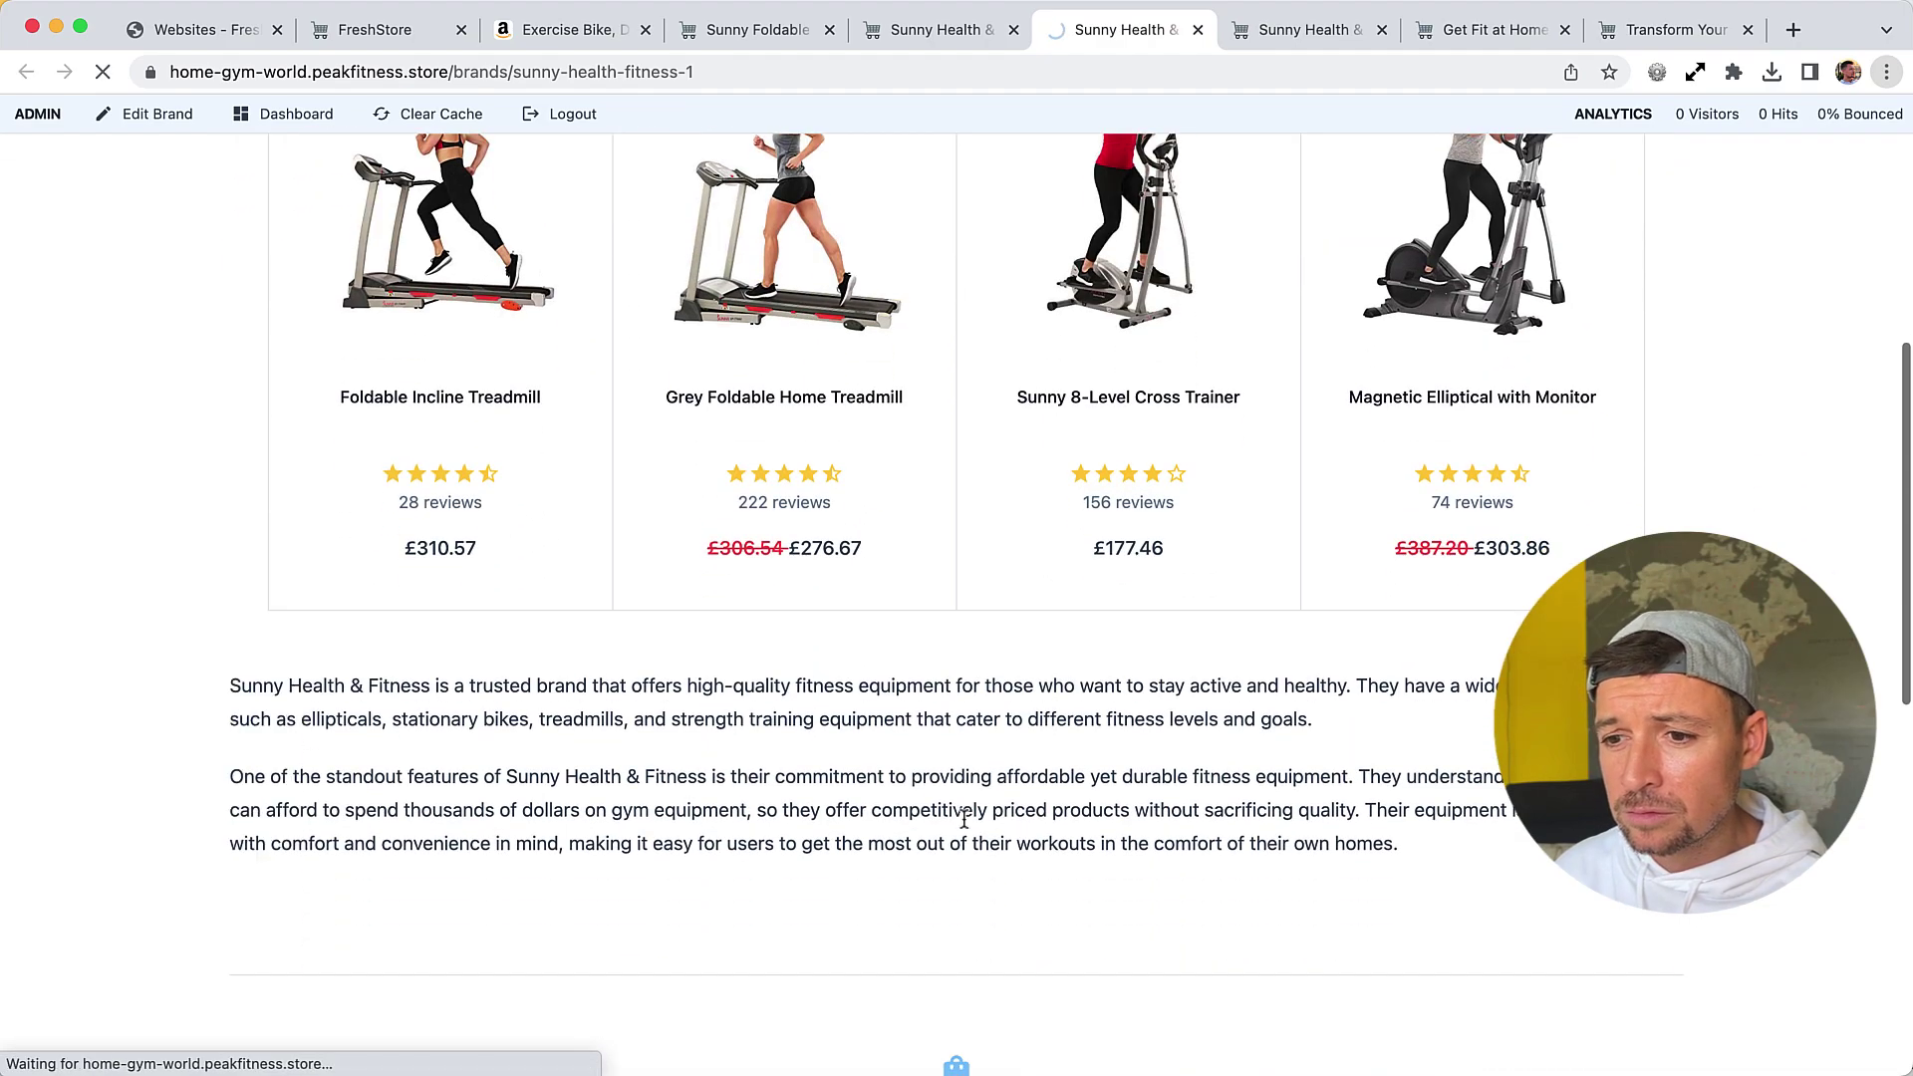
pyautogui.scroll(1, 944, 668)
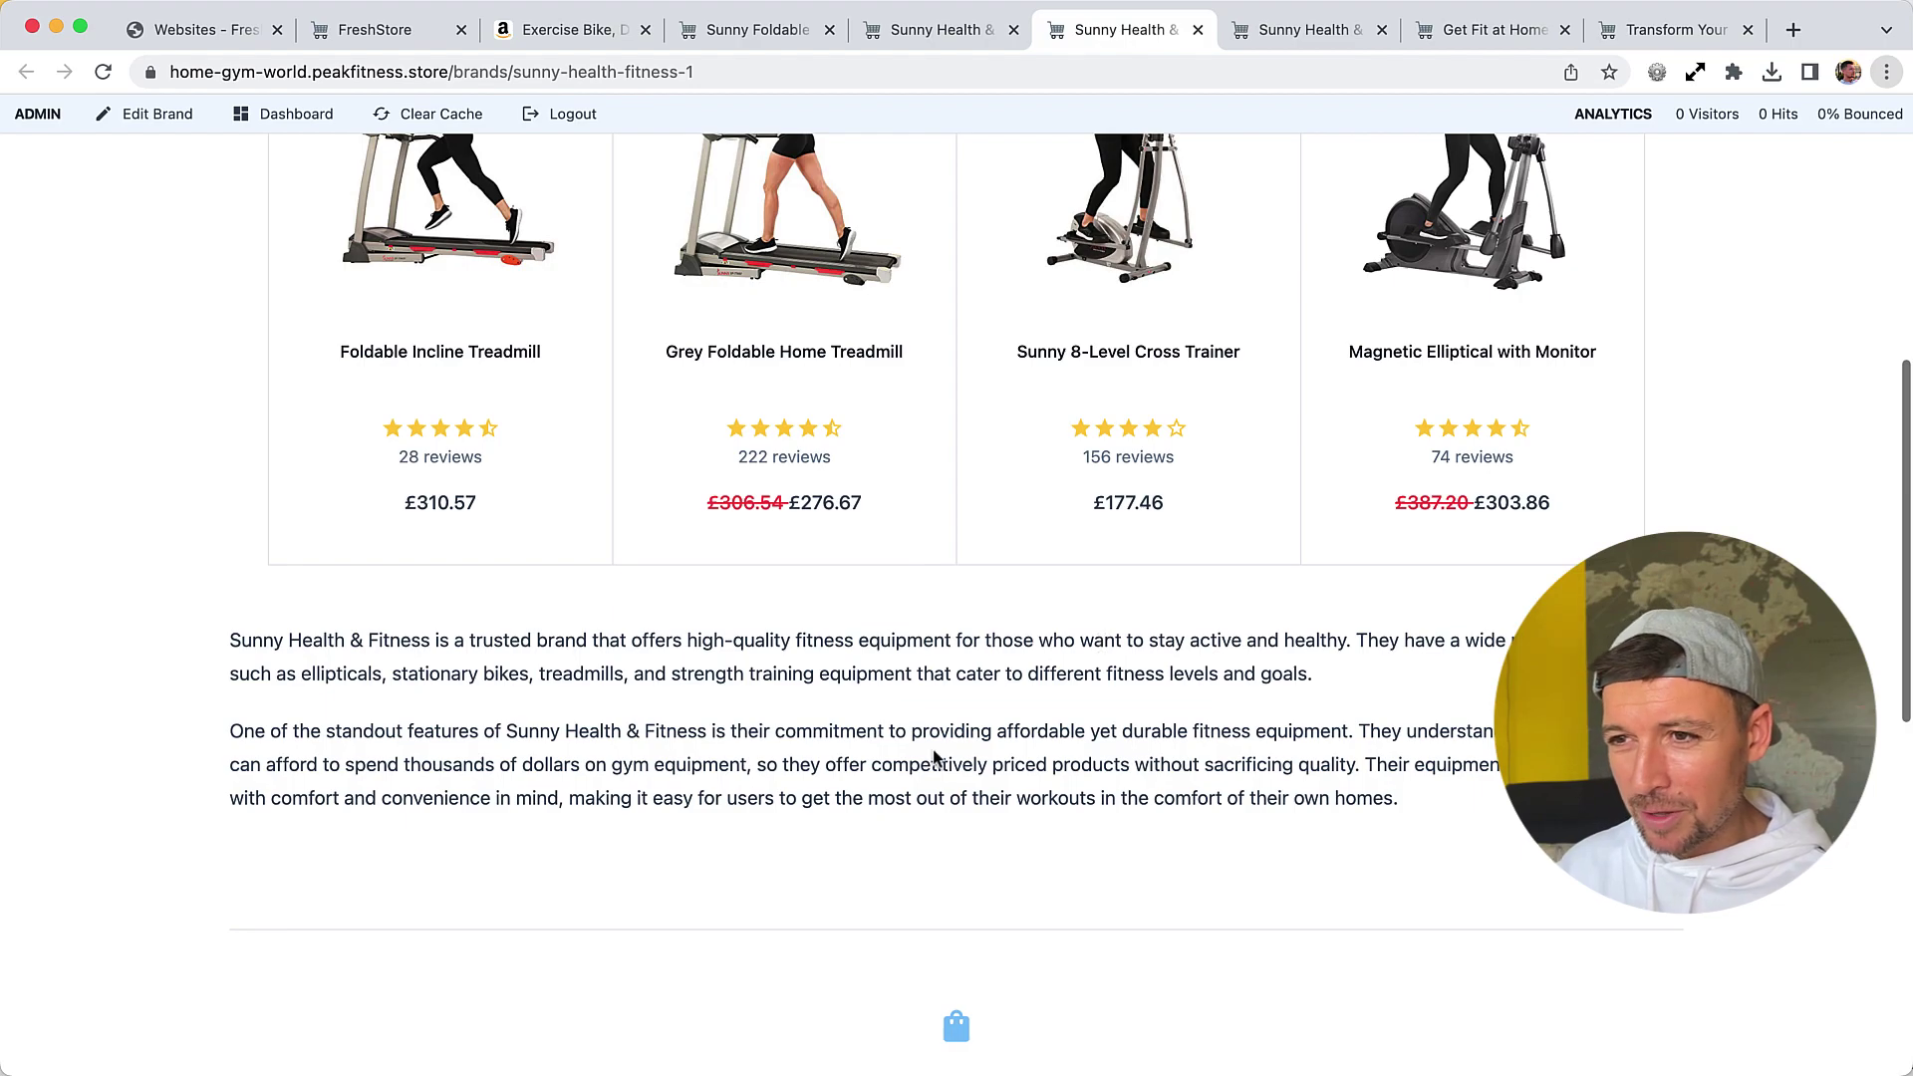
pyautogui.scroll(8, 948, 713)
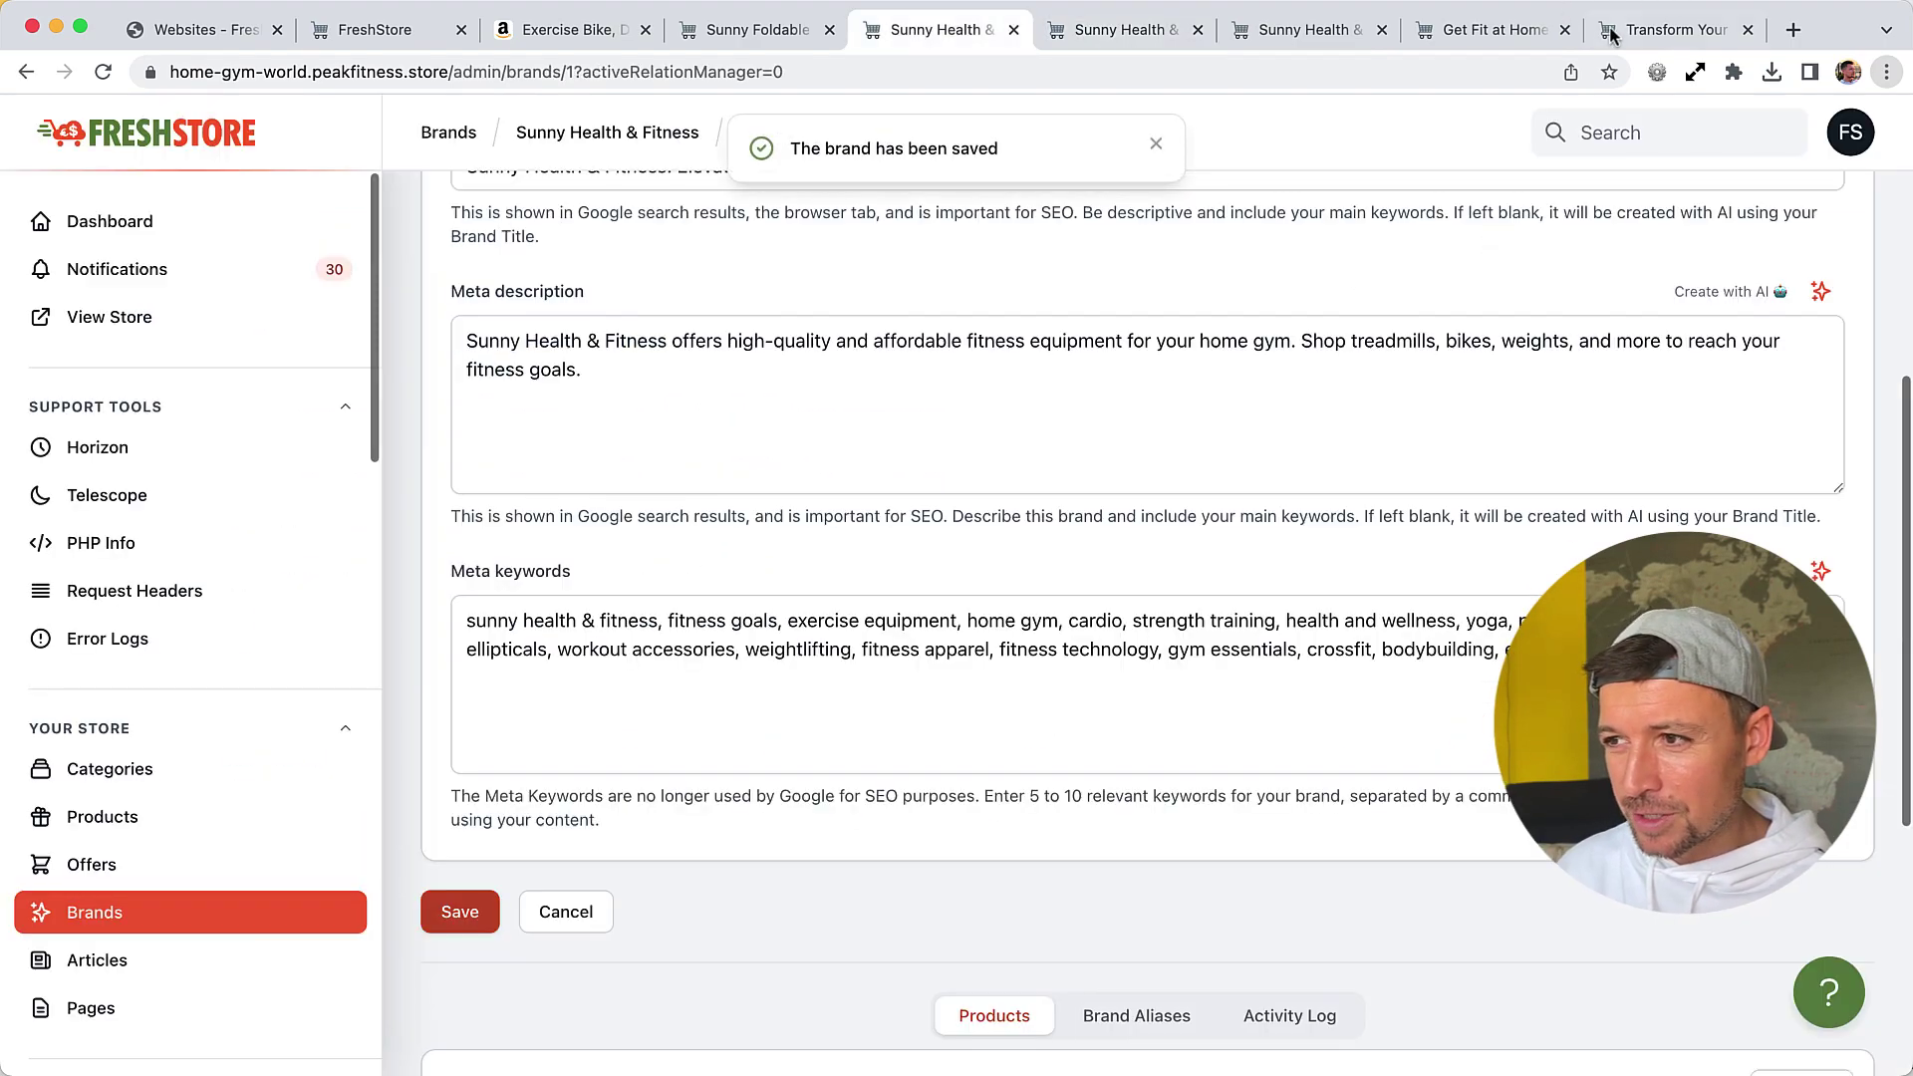
# Return to the Sunny Foldable Incline Treadmill product and examine its content, including the product summary, highlights and main content
pyautogui.hotkey('ctrl', 'shift', 'Tab')
pyautogui.hotkey('ctrl', 'shift', 'Tab')
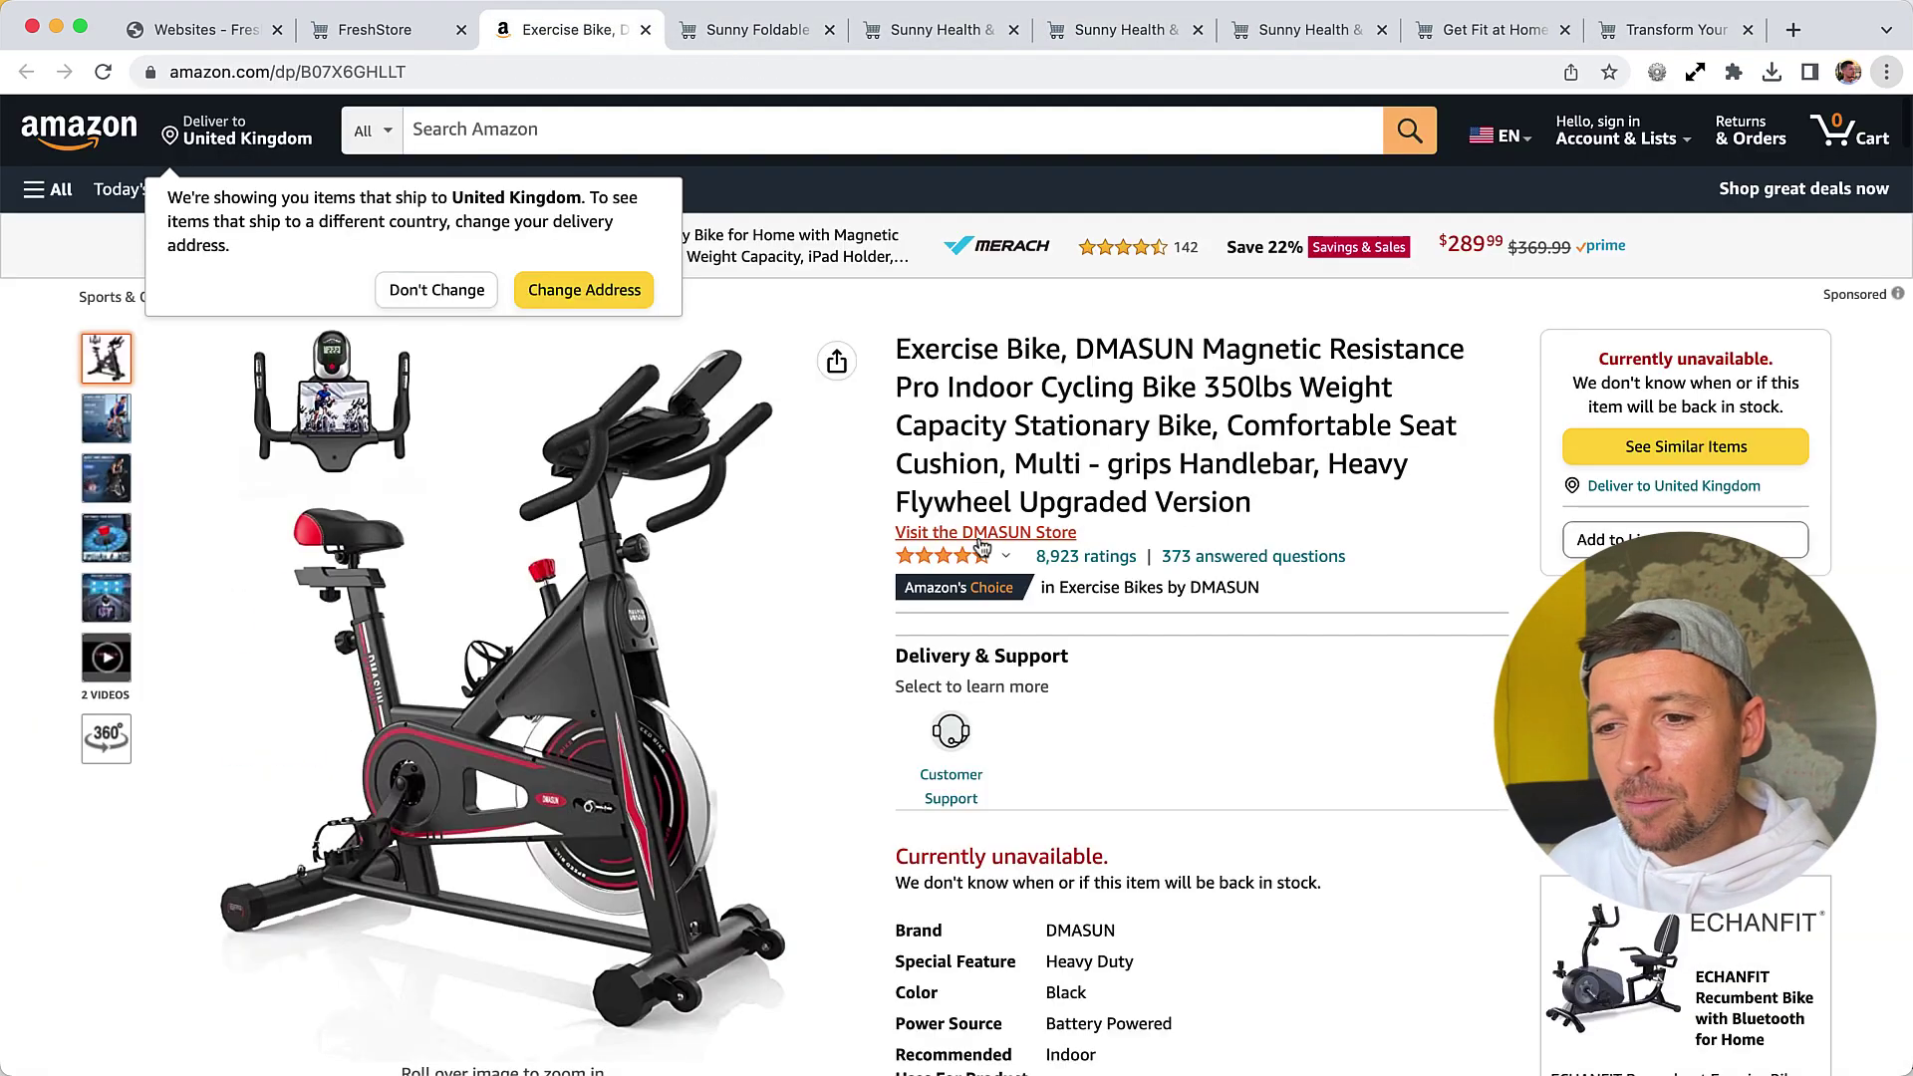
pyautogui.hotkey('ctrl', 'Tab')
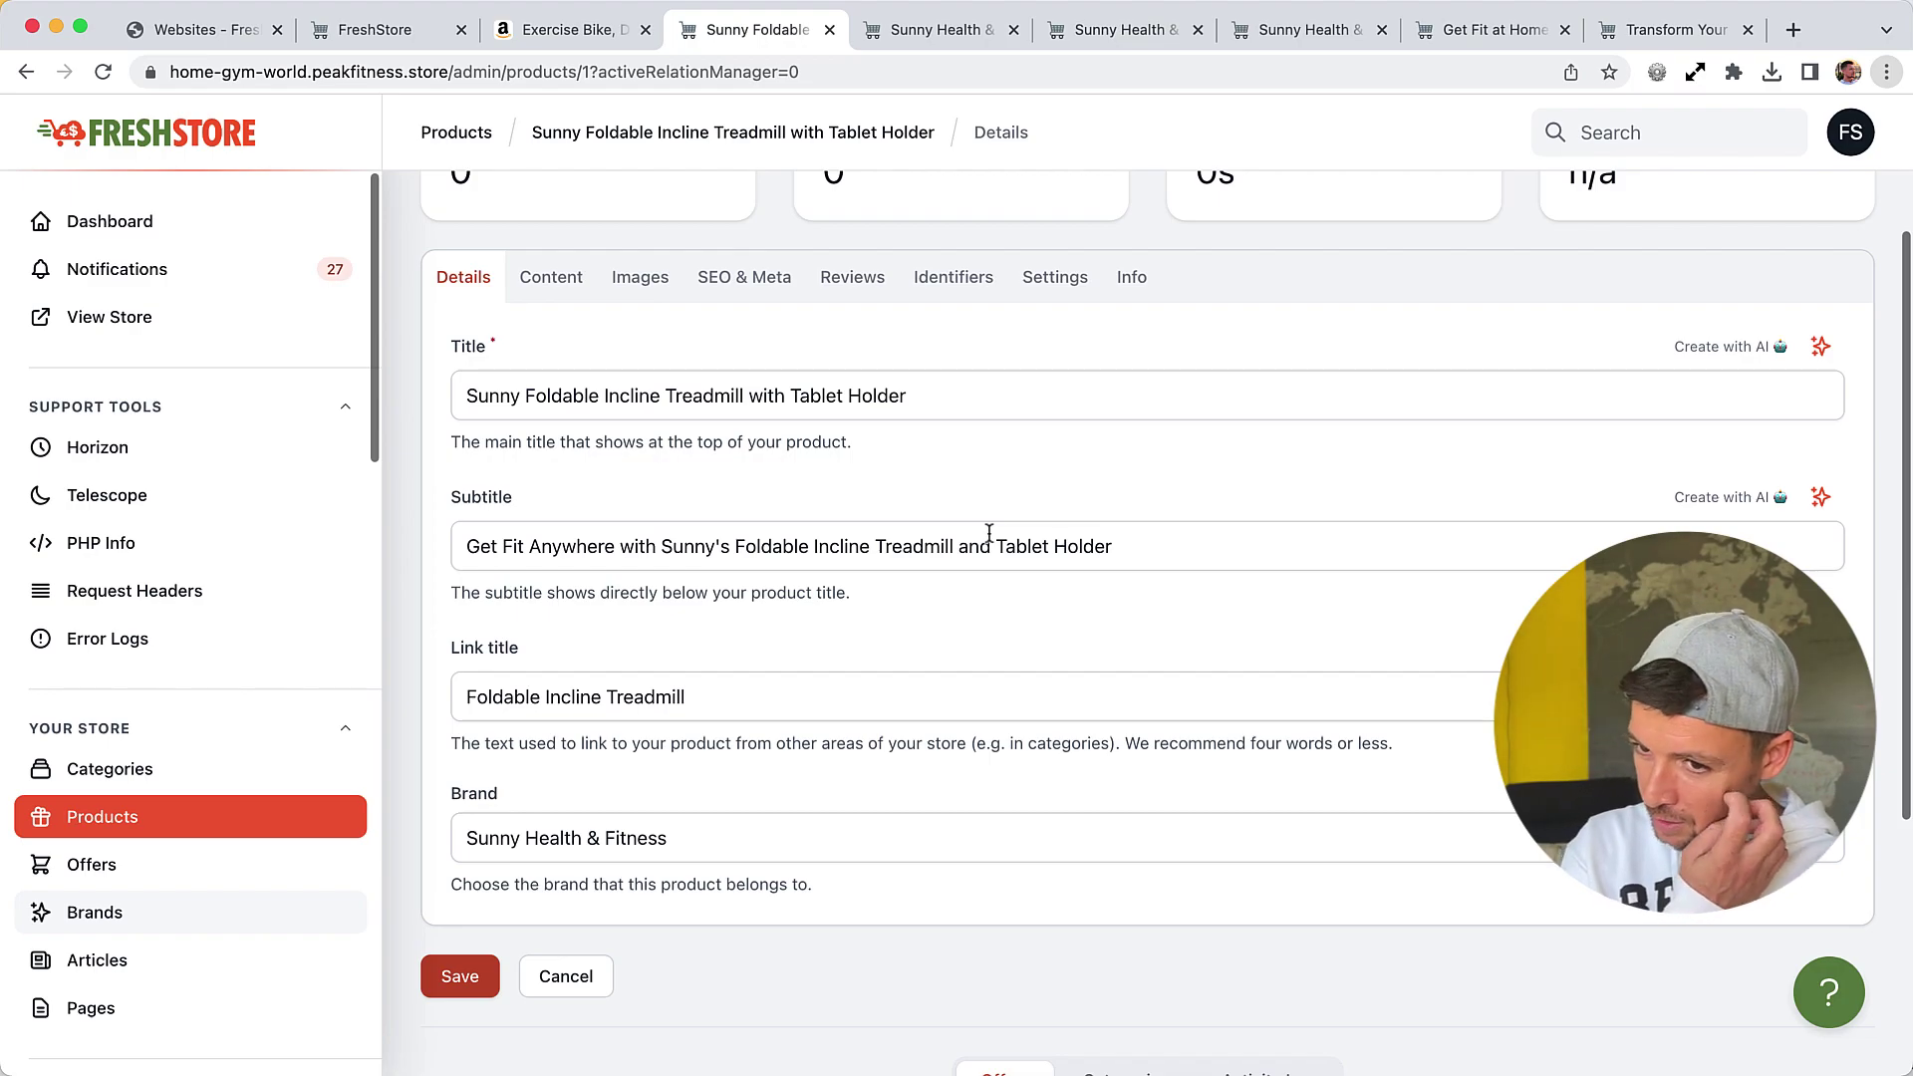
pyautogui.scroll(1, 1043, 420)
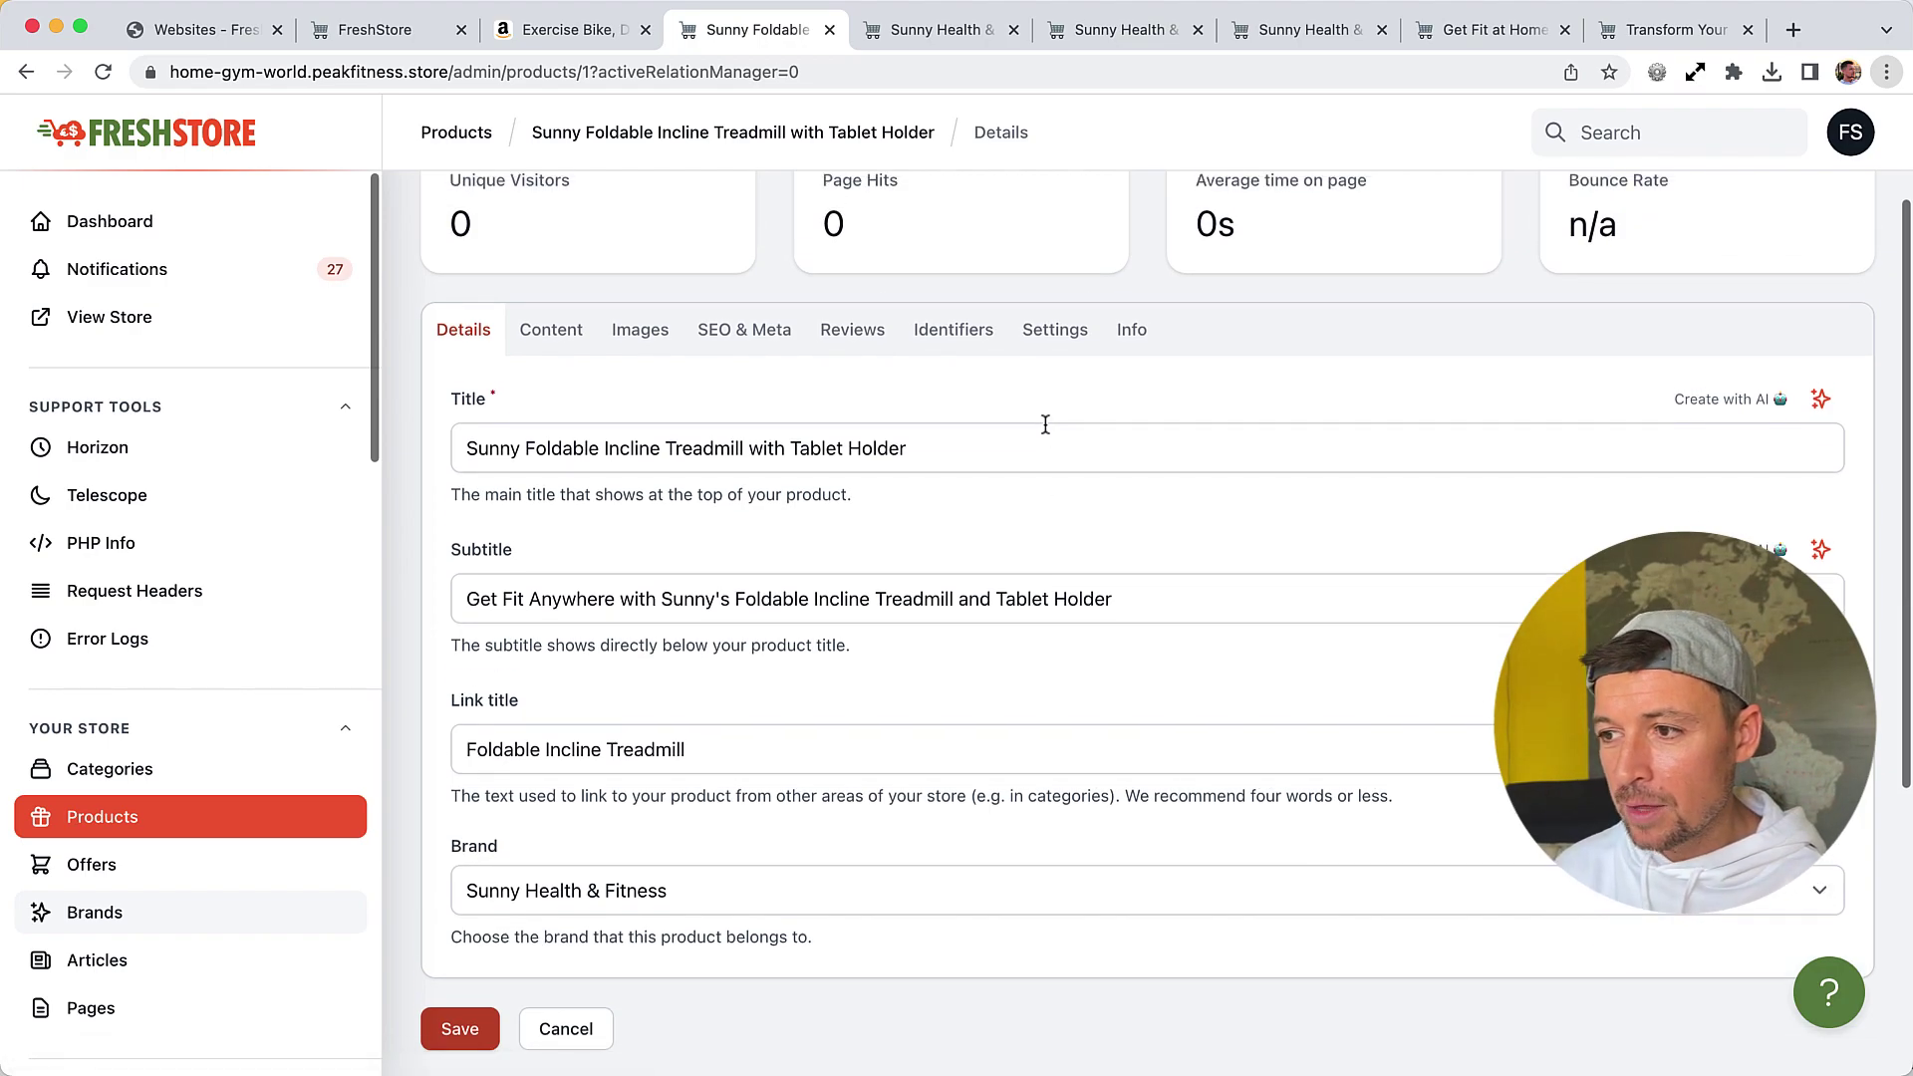
pyautogui.click(546, 337)
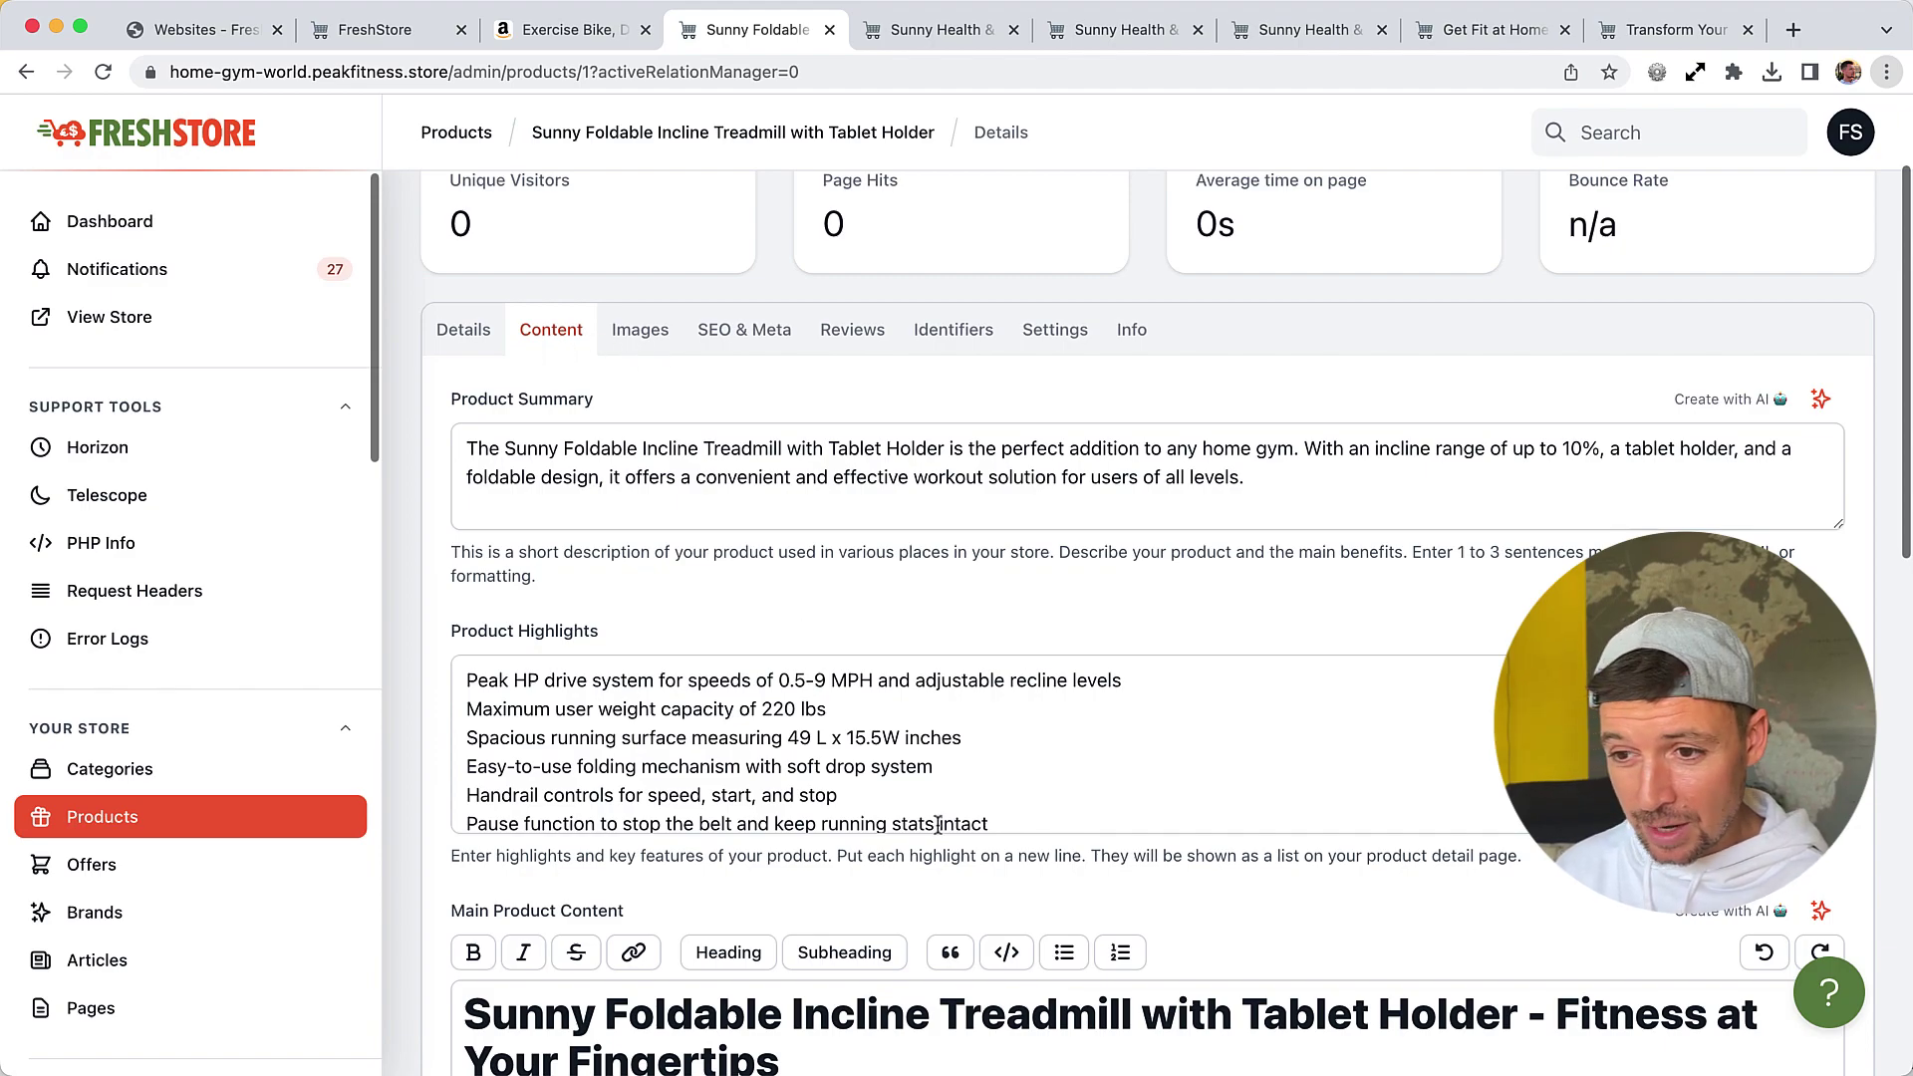
pyautogui.scroll(-3, 937, 824)
pyautogui.scroll(-3, 927, 787)
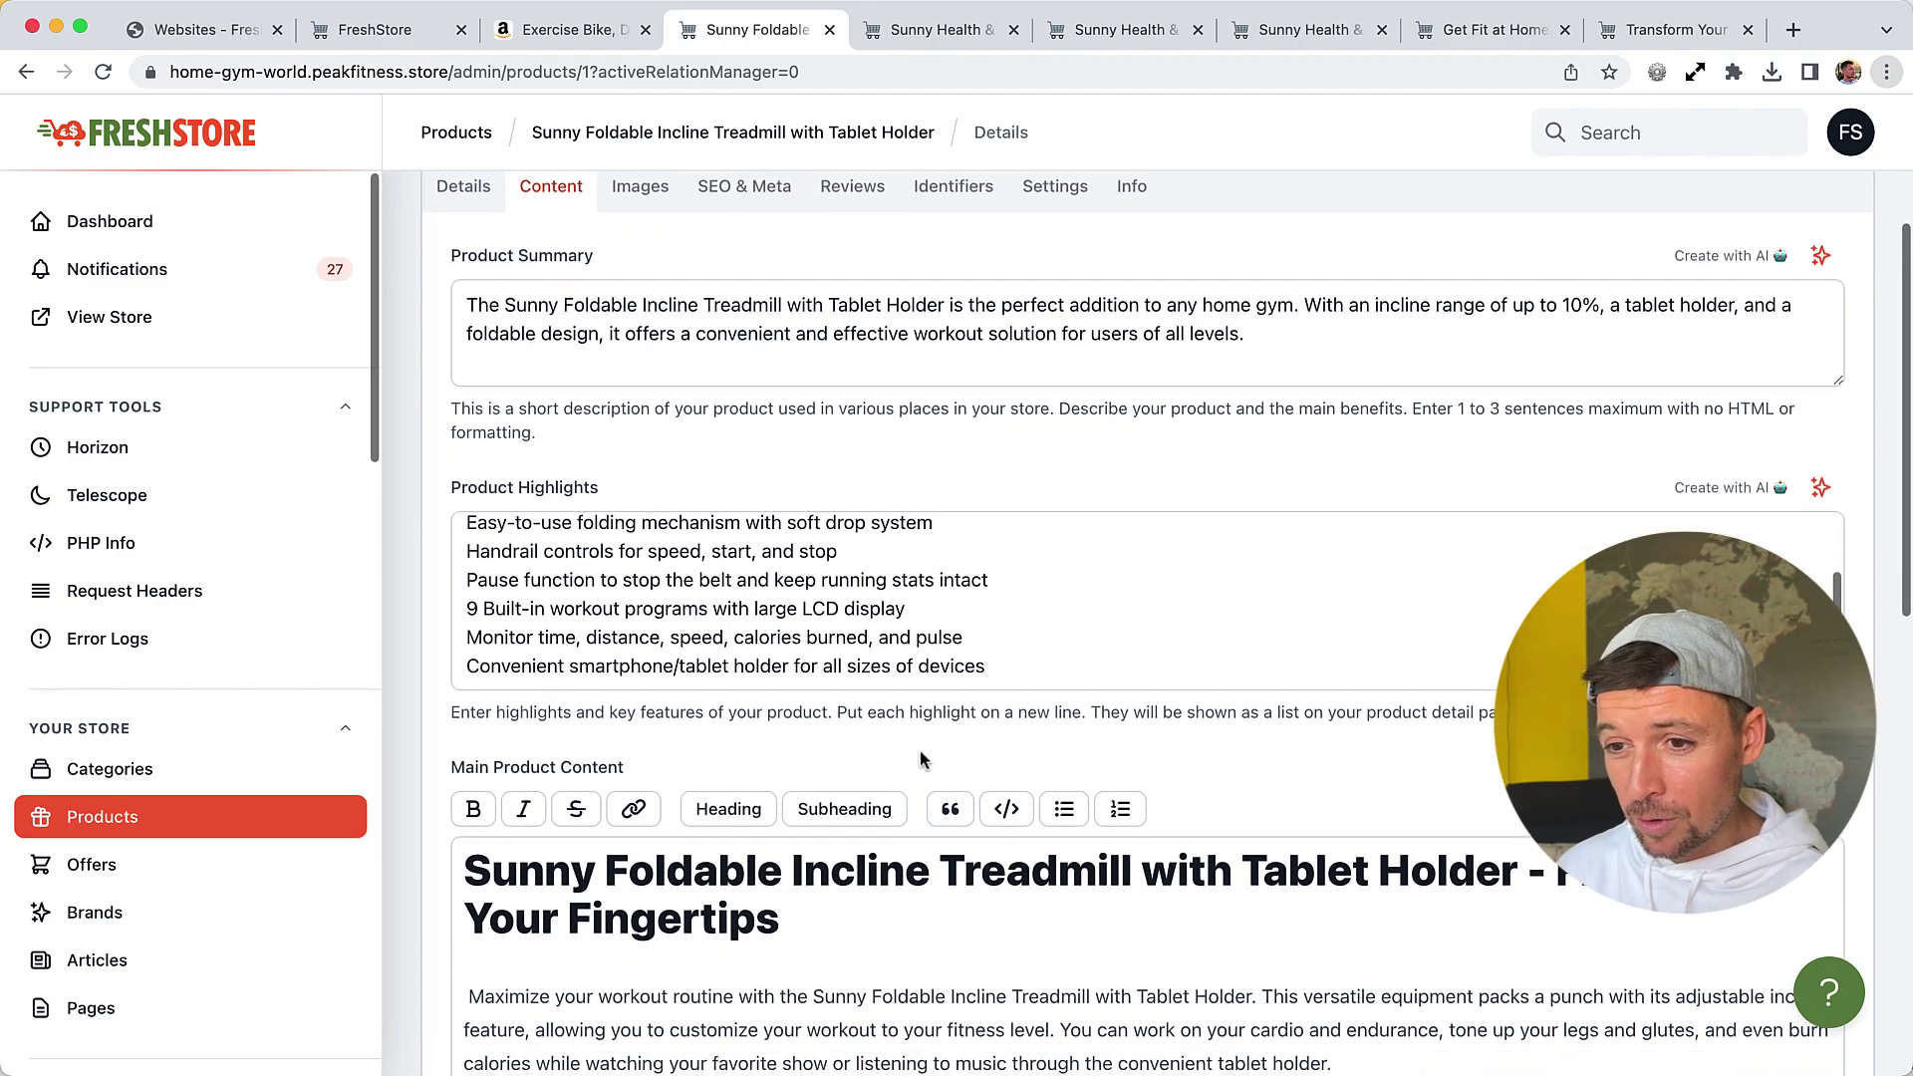
pyautogui.scroll(-1, 918, 733)
pyautogui.scroll(2, 920, 737)
pyautogui.scroll(3, 923, 740)
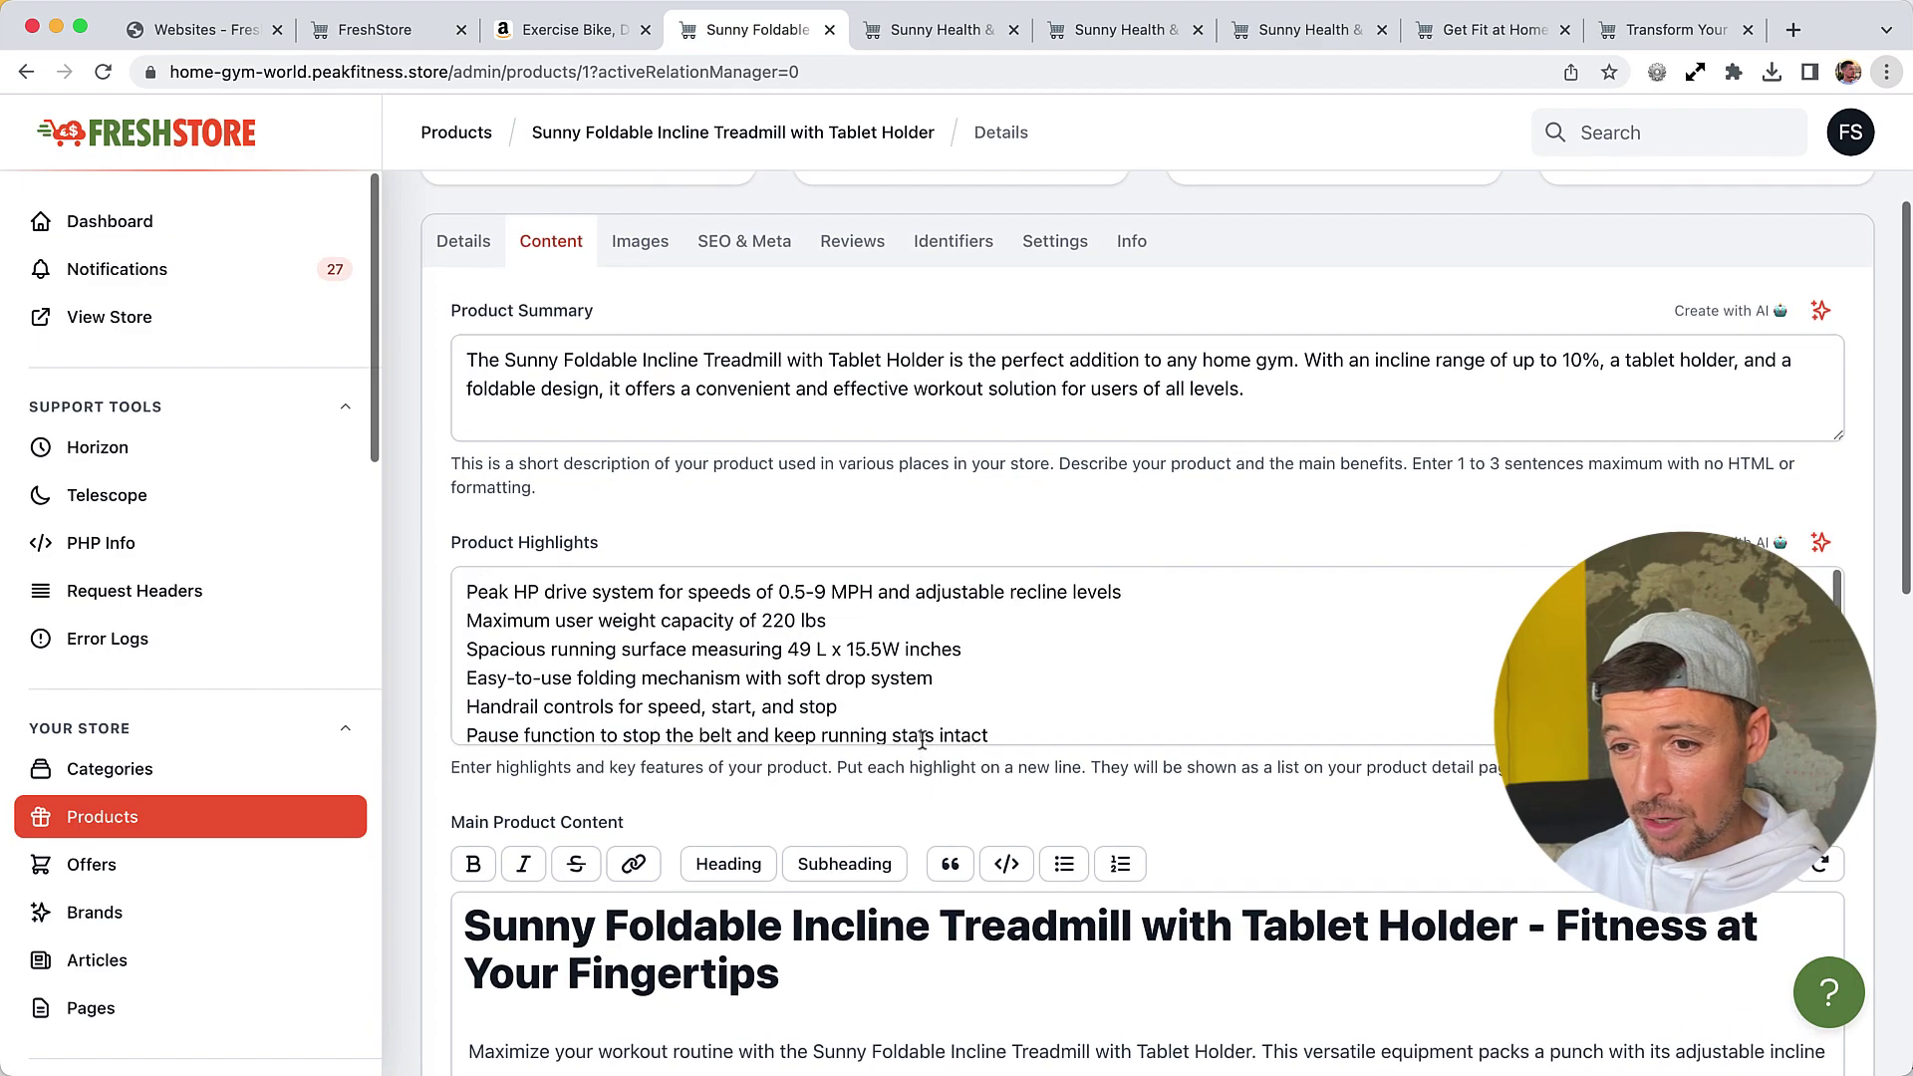
pyautogui.scroll(-1, 746, 646)
pyautogui.hotkey('ctrl', 'shift', 'Tab')
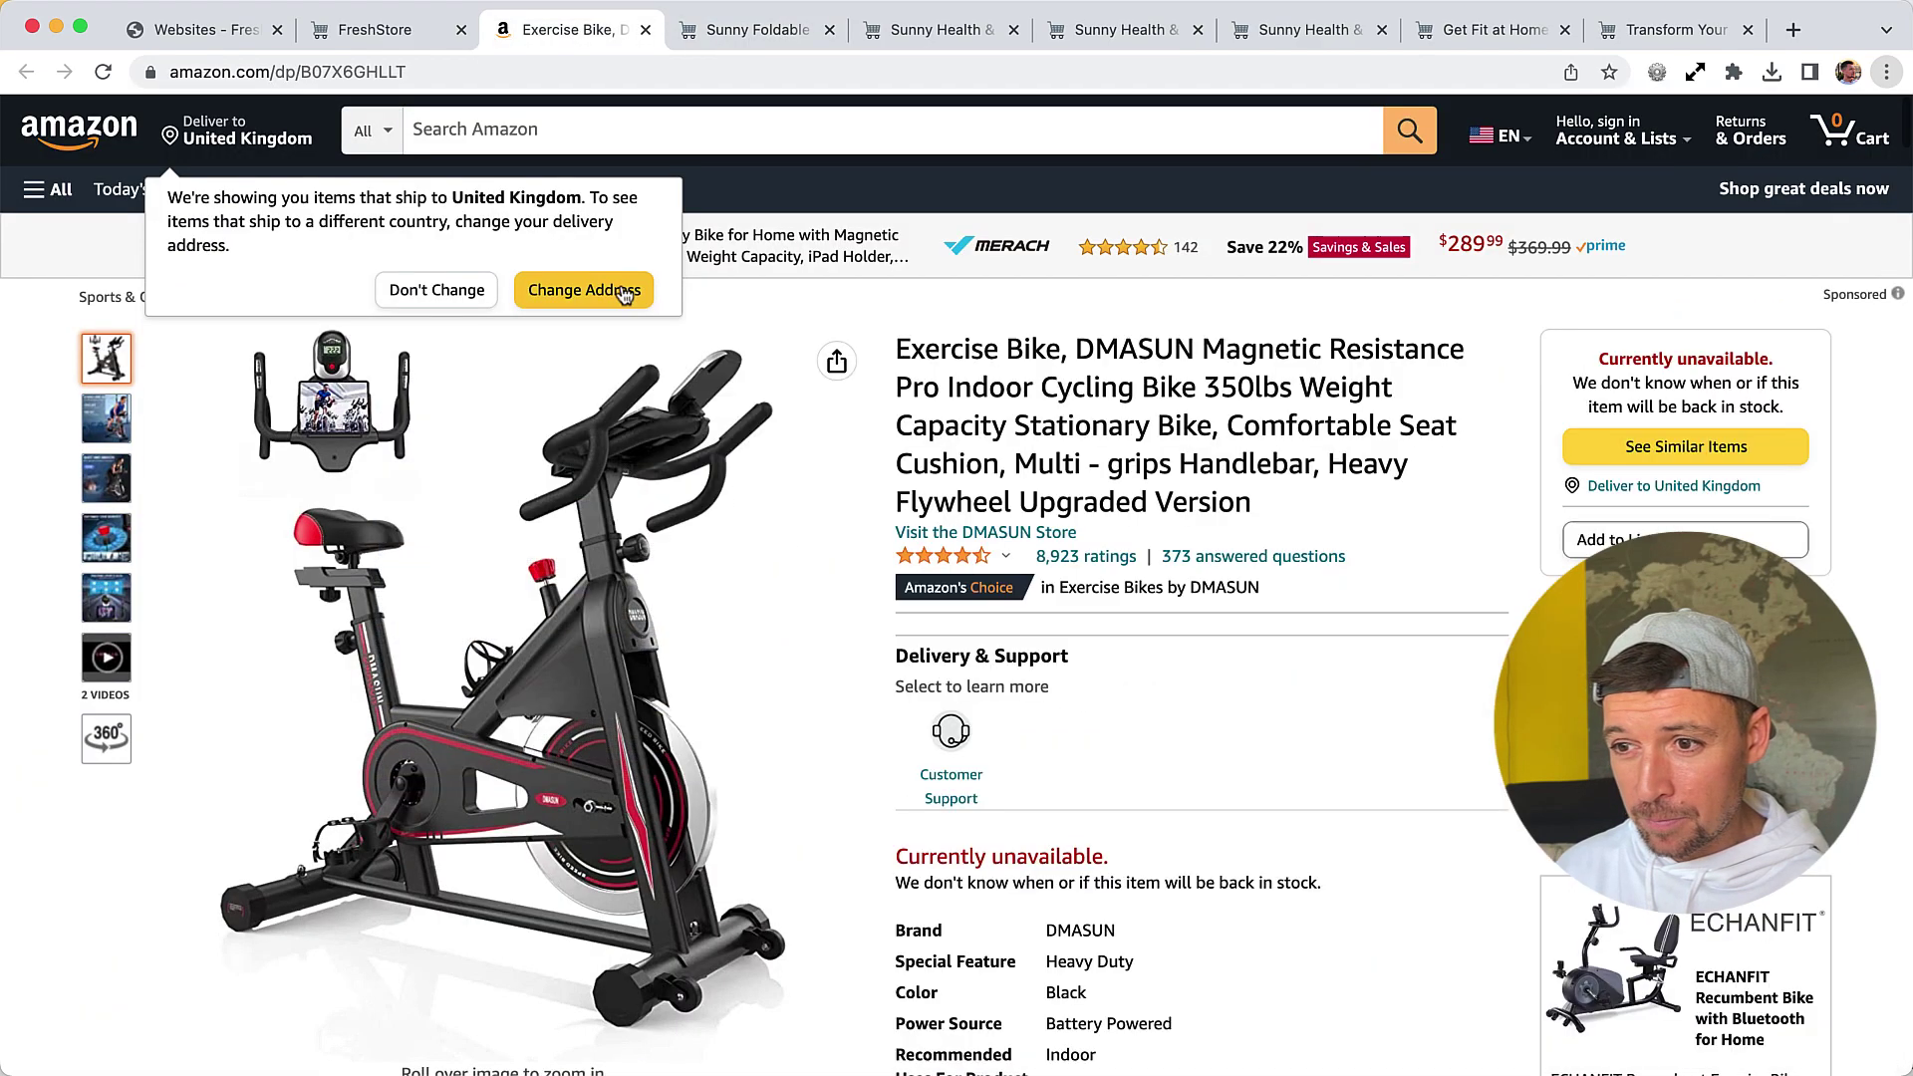
pyautogui.hotkey('ctrl', 'Tab')
pyautogui.hotkey('ctrl', 'shift', 'Tab')
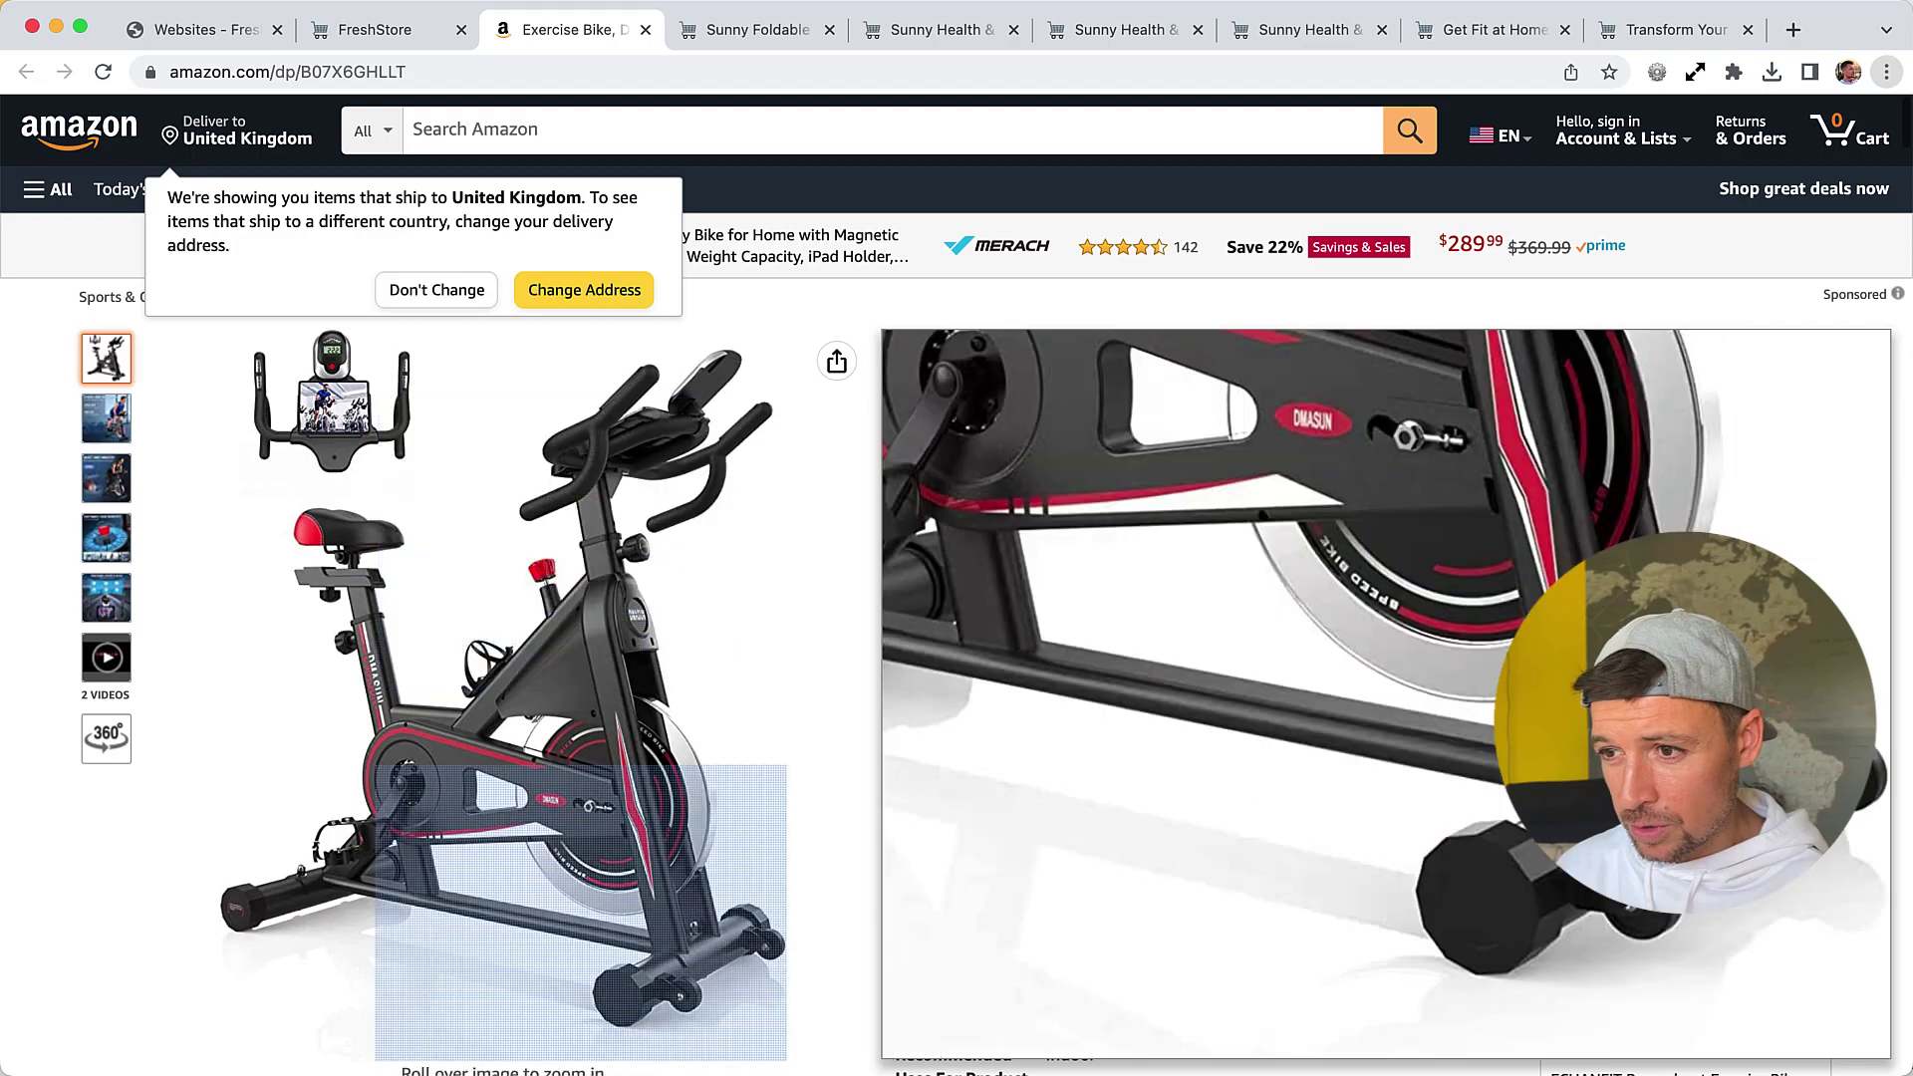
pyautogui.hotkey('ctrl', 'Tab')
pyautogui.scroll(-6, 1146, 691)
pyautogui.hotkey('ctrl', 'Tab')
pyautogui.hotkey('ctrl', 'shift', 'Tab')
pyautogui.scroll(10, 1628, 222)
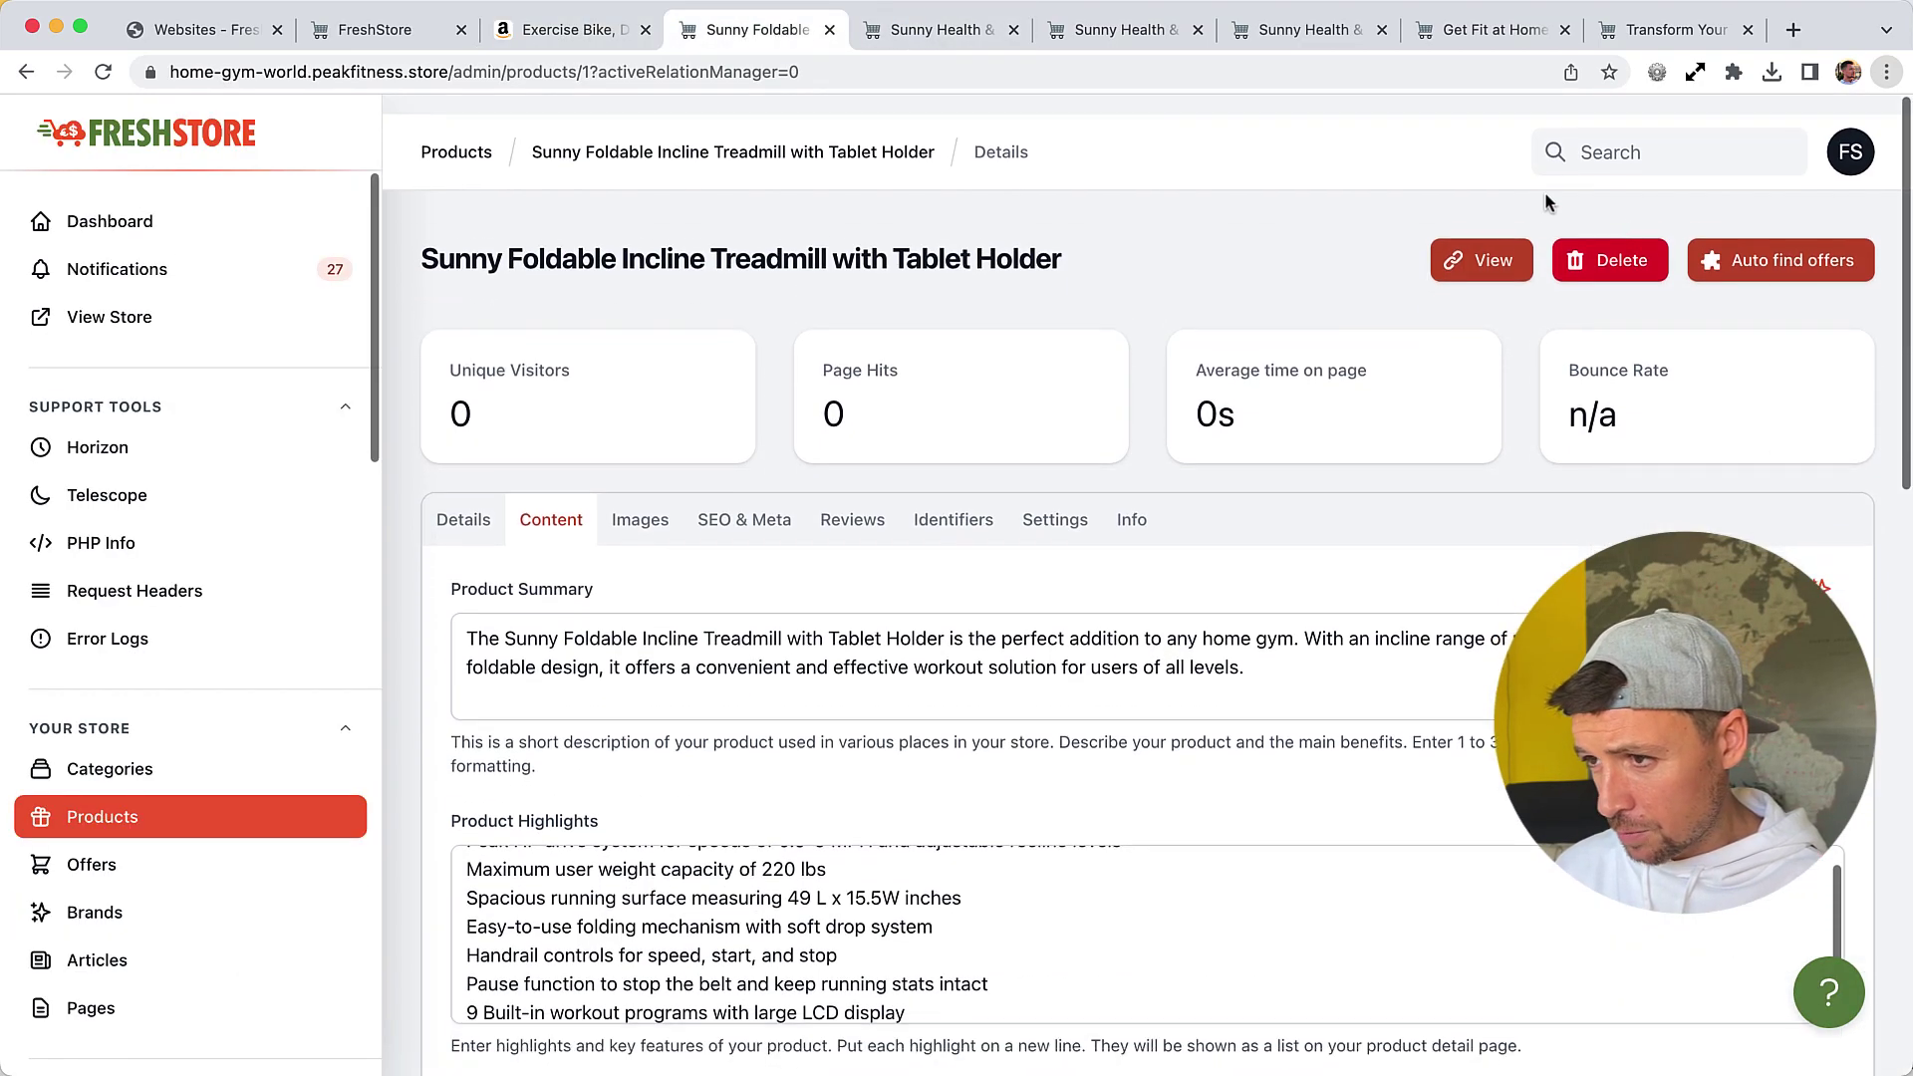
# Open the Sunny Foldable Incline Treadmill's storefront page and close the leftover brand pages
pyautogui.click(1460, 244)
pyautogui.hotkey('ctrl', 'Tab')
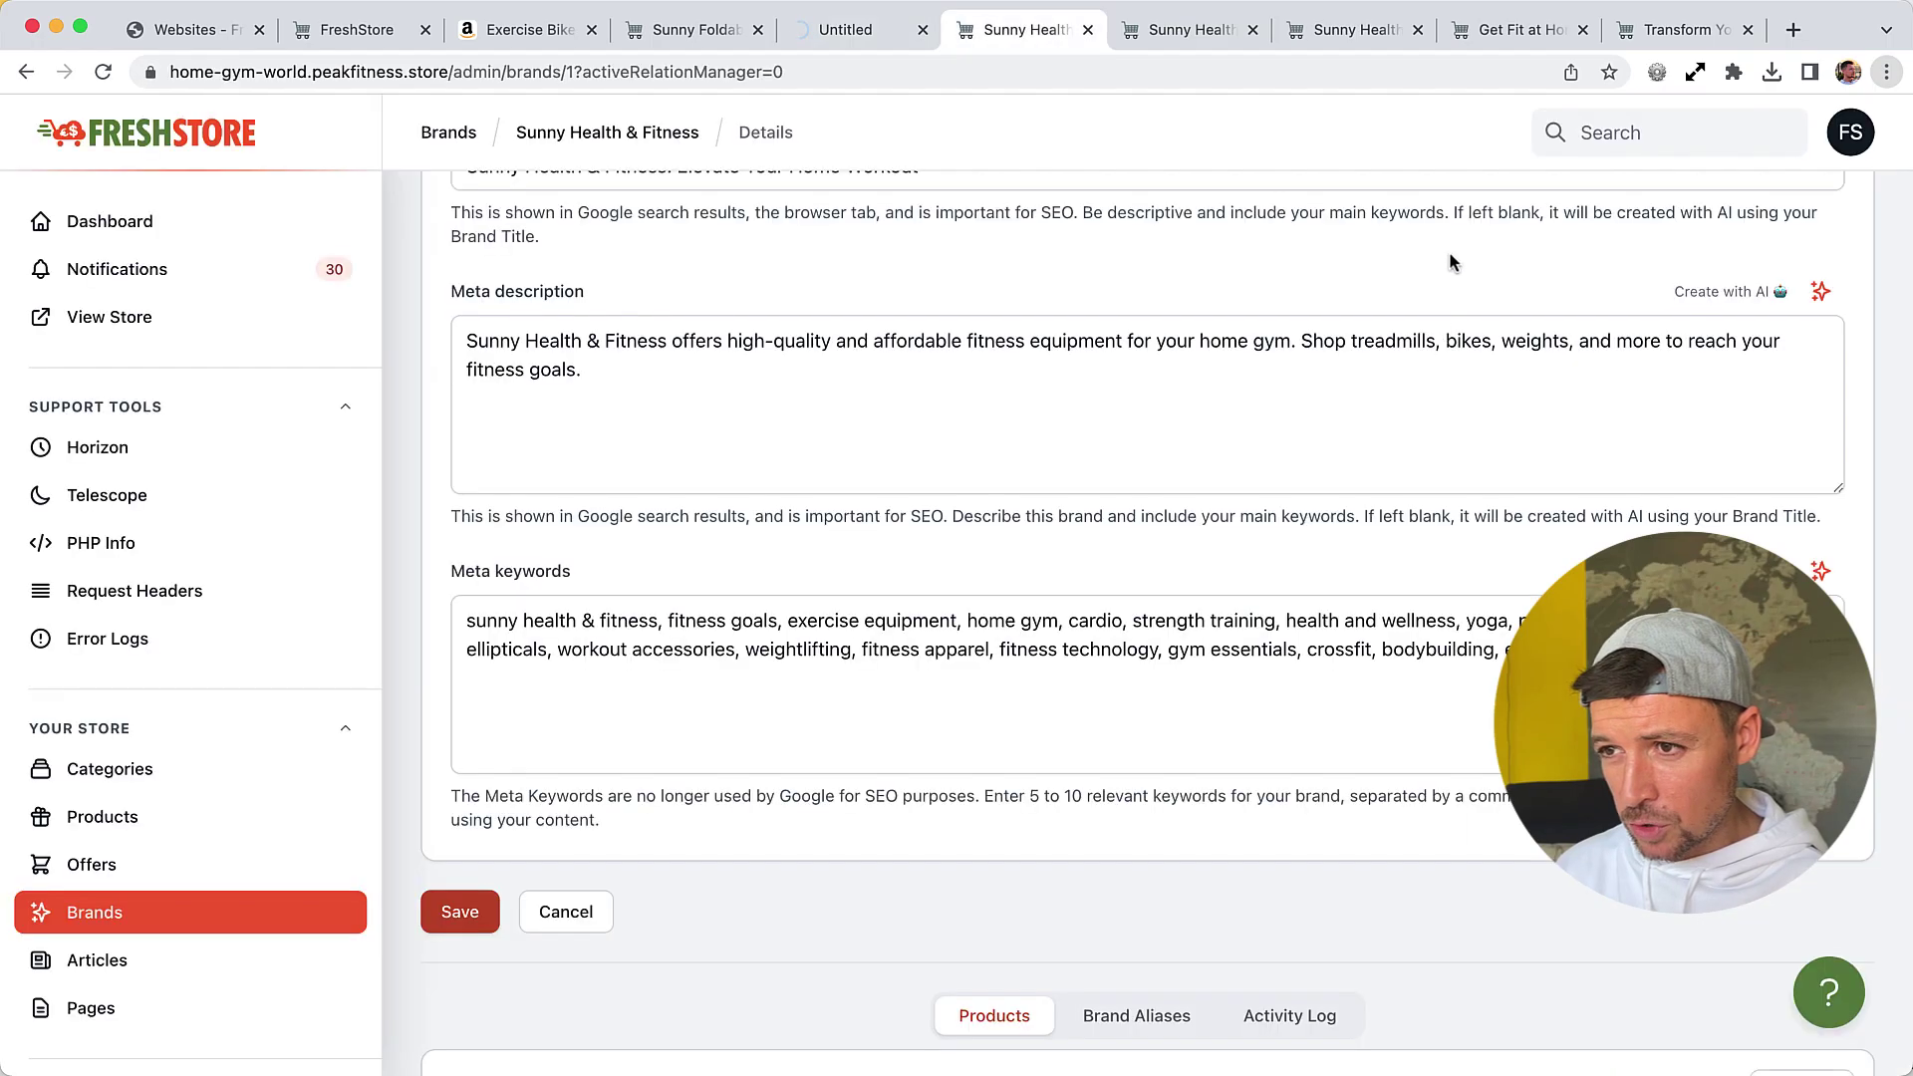
pyautogui.hotkey('ctrl', 'w')
pyautogui.hotkey('ctrl', 'w')
pyautogui.hotkey('ctrl', 'Tab')
pyautogui.hotkey('ctrl', 'w')
pyautogui.hotkey('ctrl', 'w')
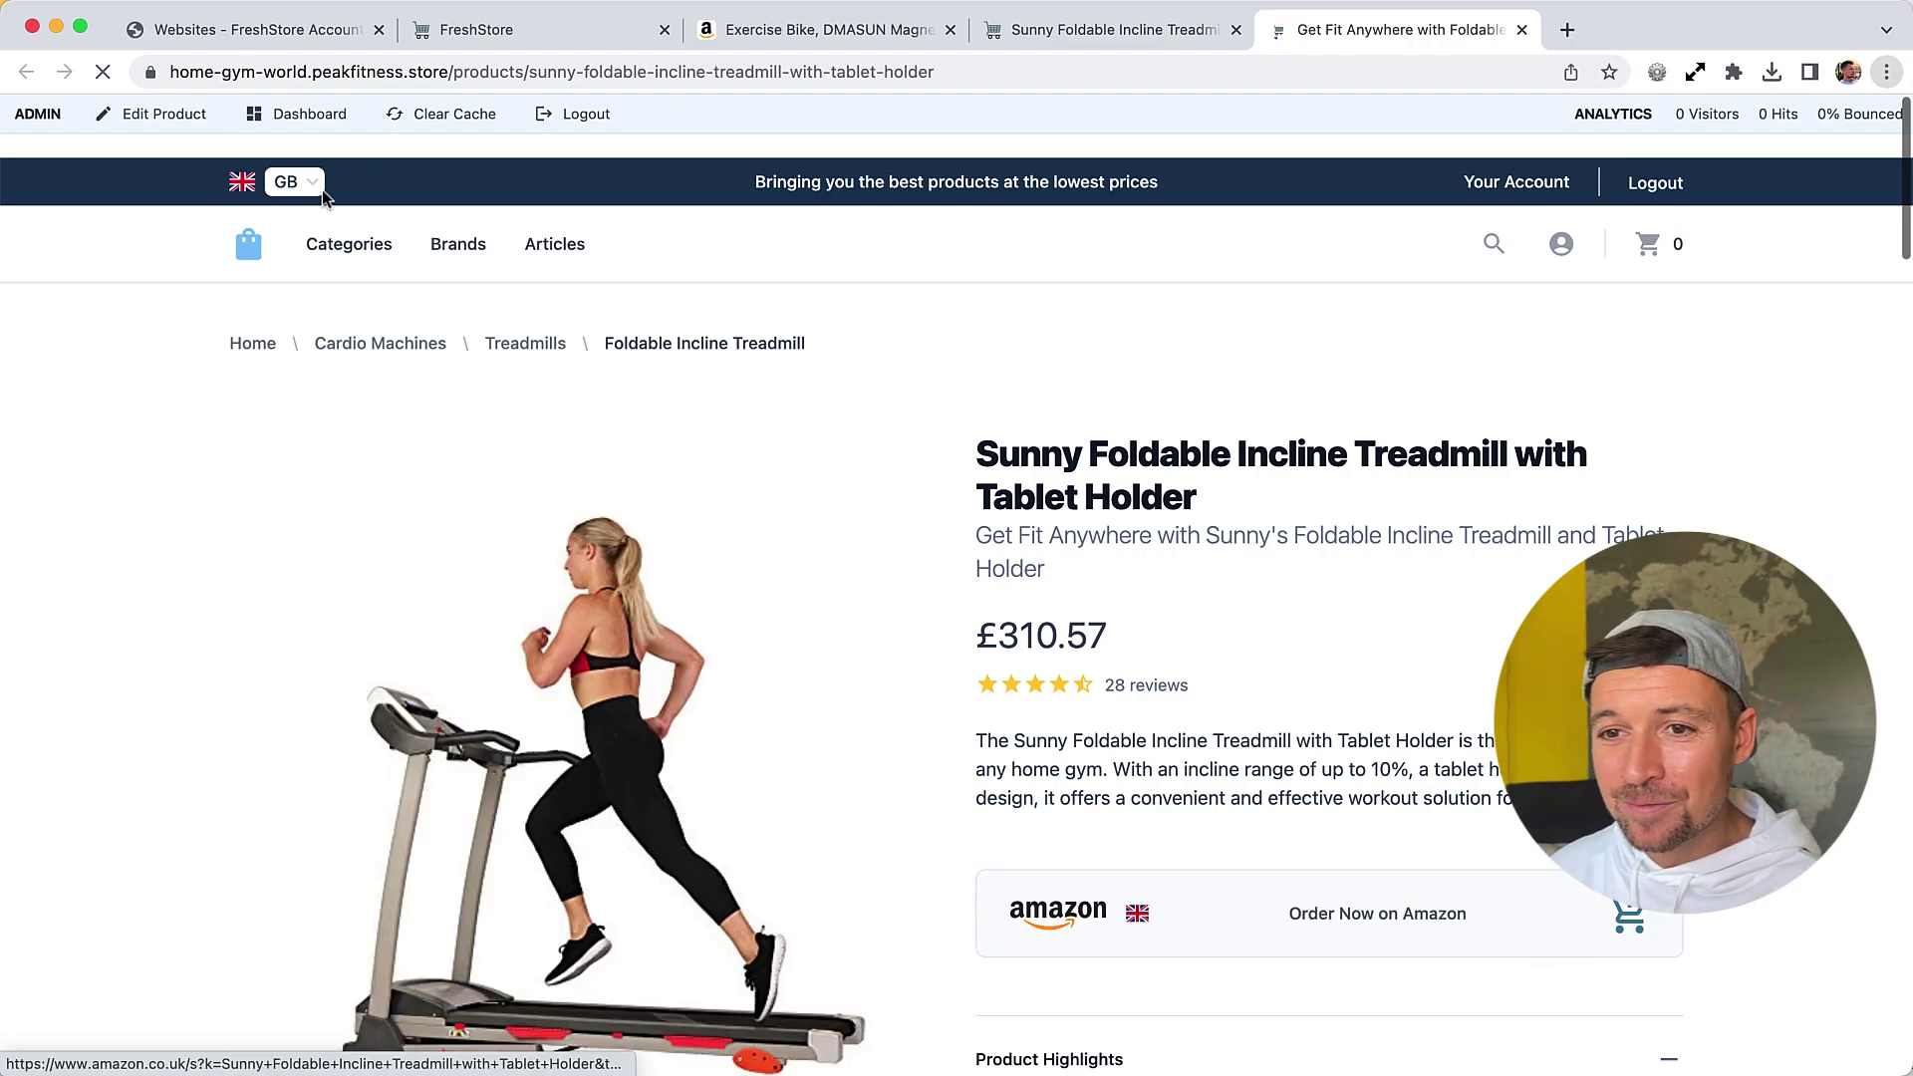
# Switch the storefront's country from GB to US on the treadmill page
pyautogui.click(292, 186)
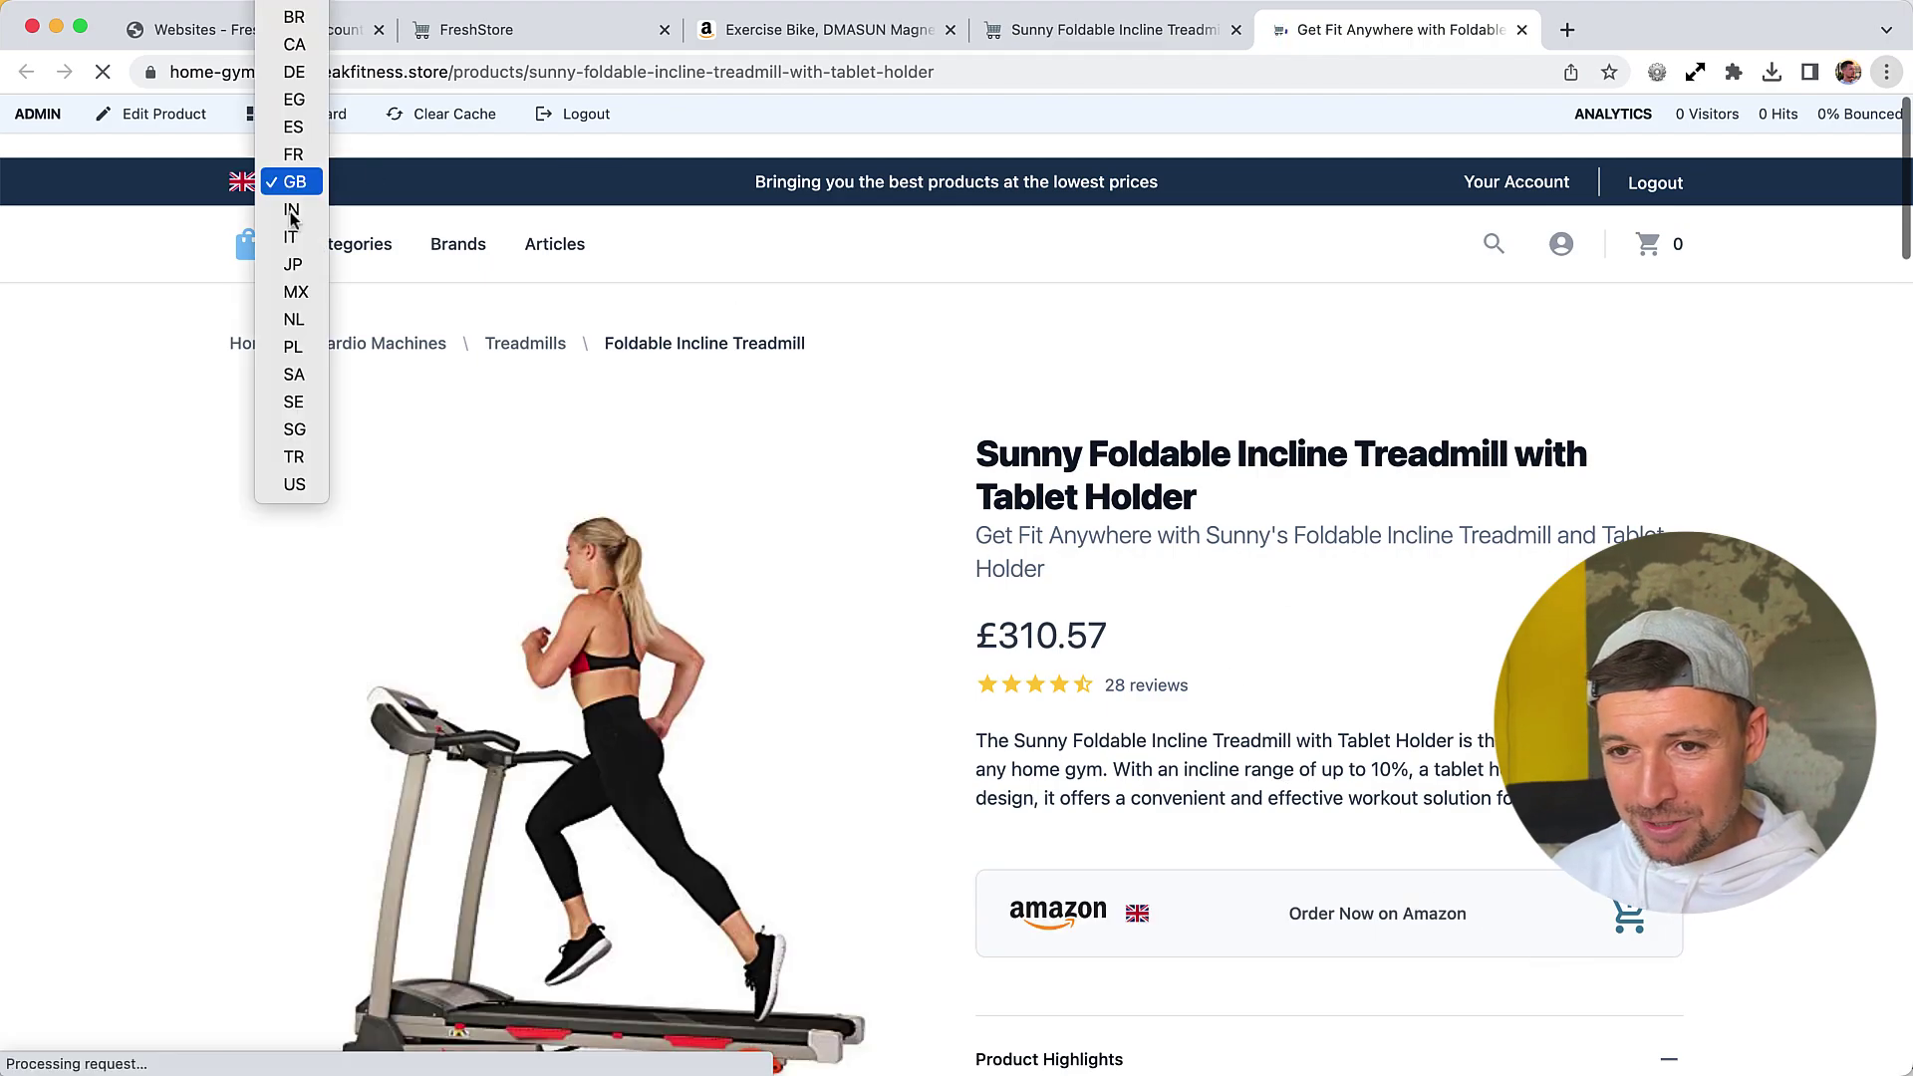
pyautogui.click(321, 486)
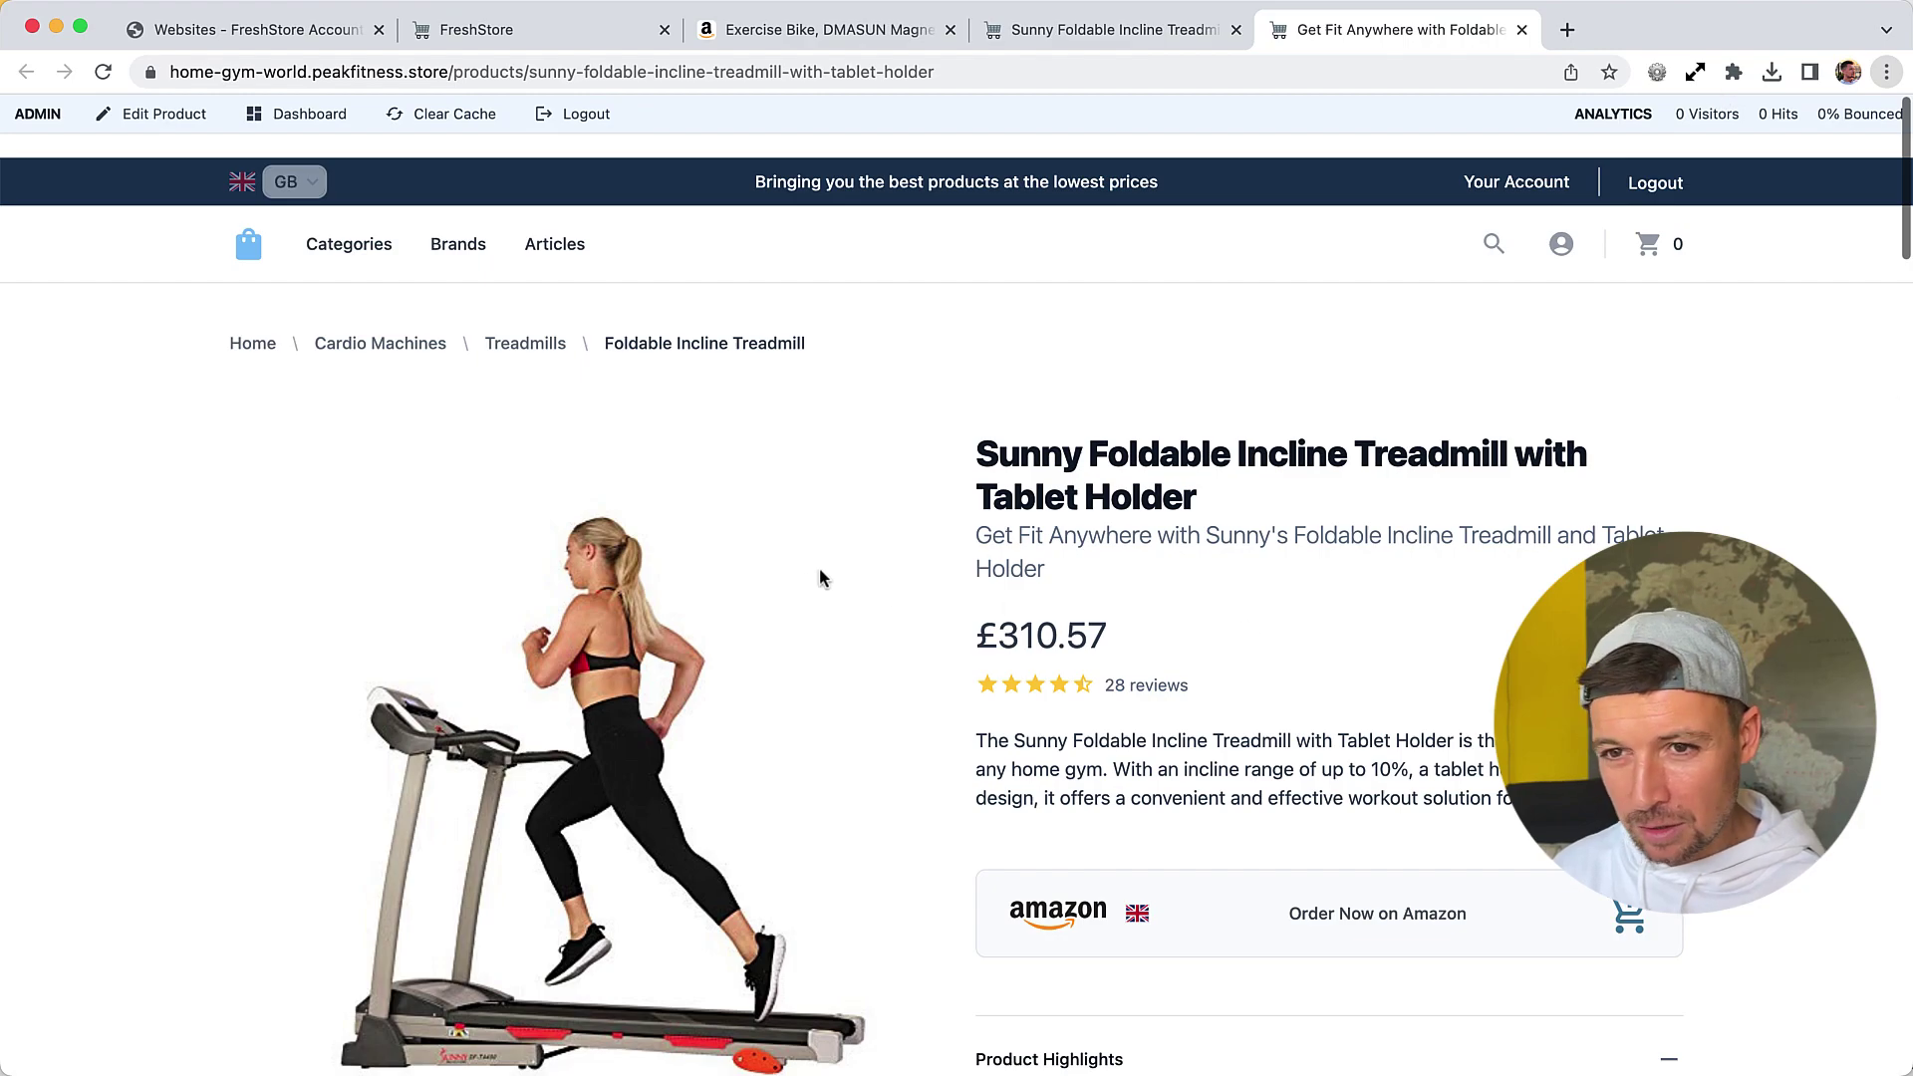
pyautogui.scroll(-1, 905, 570)
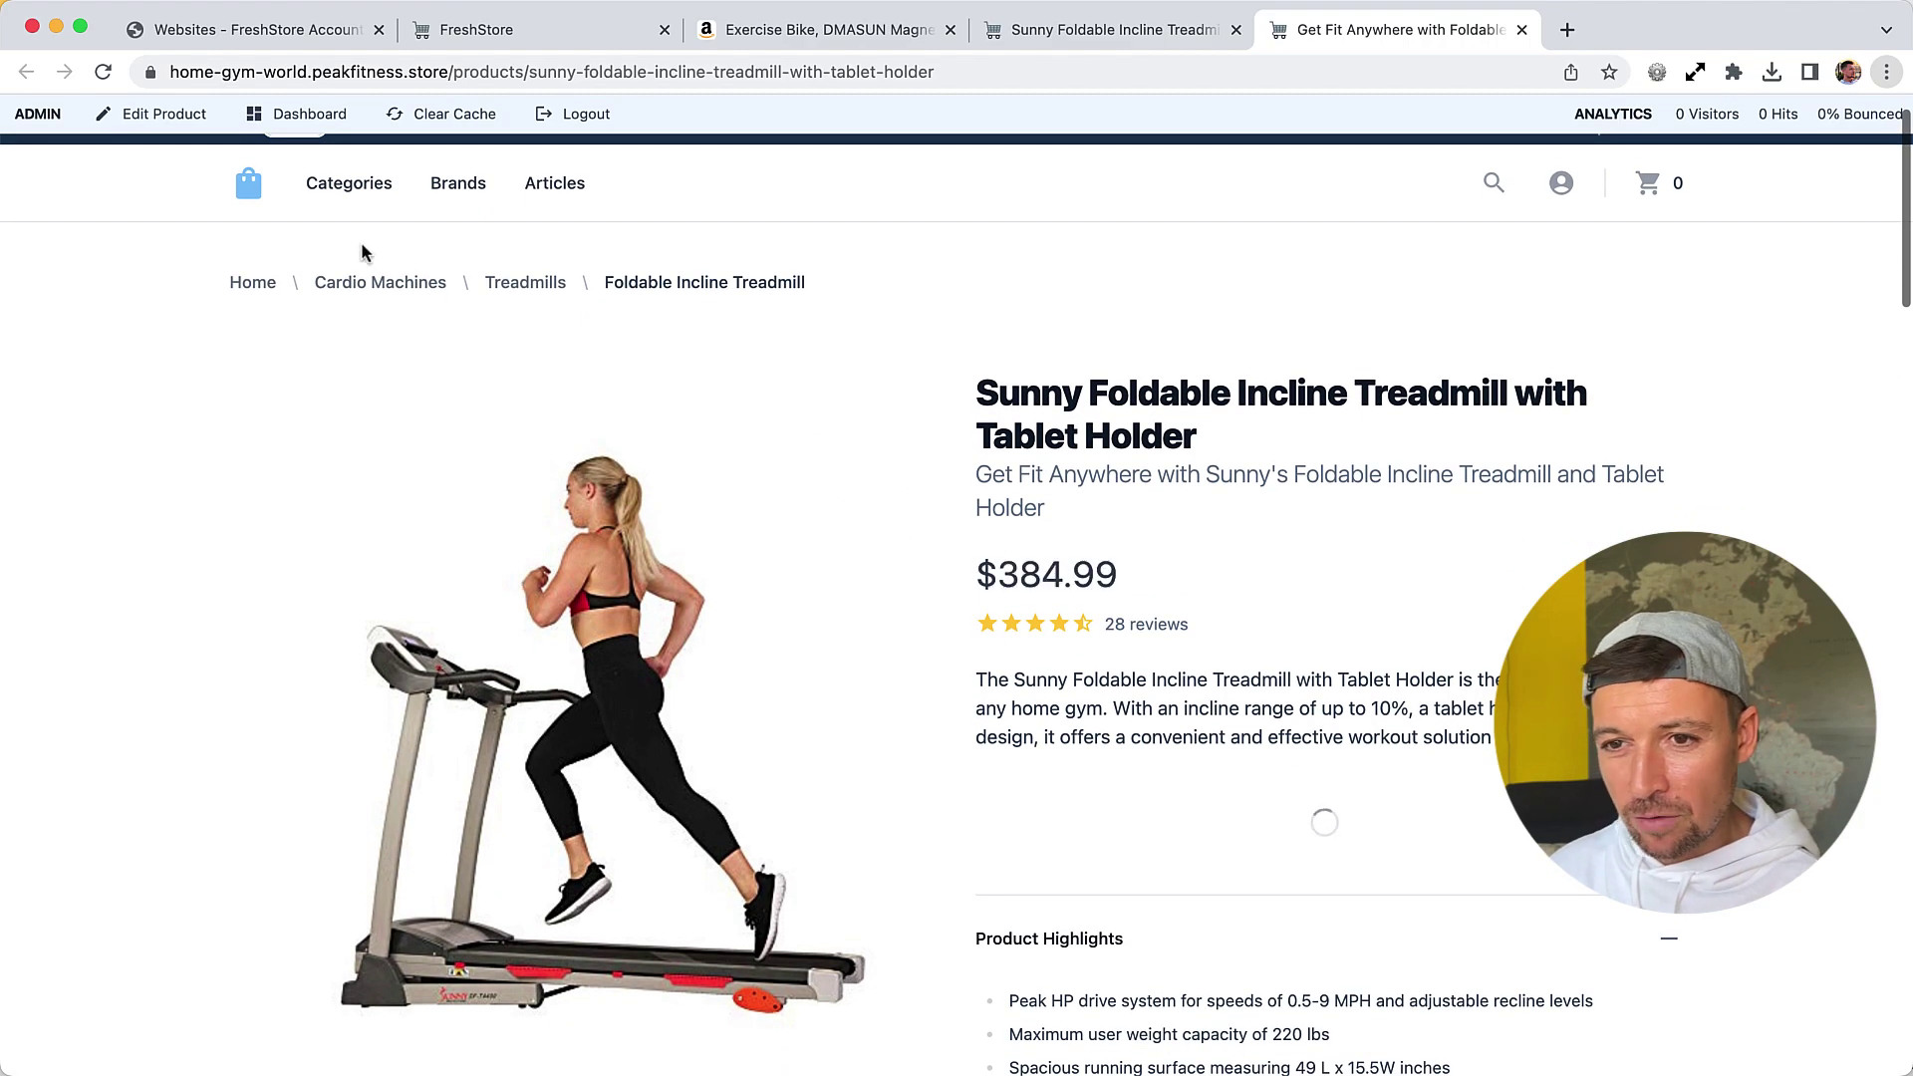
# Try to open the treadmill's US Amazon offer from its storefront page
pyautogui.click(1491, 871)
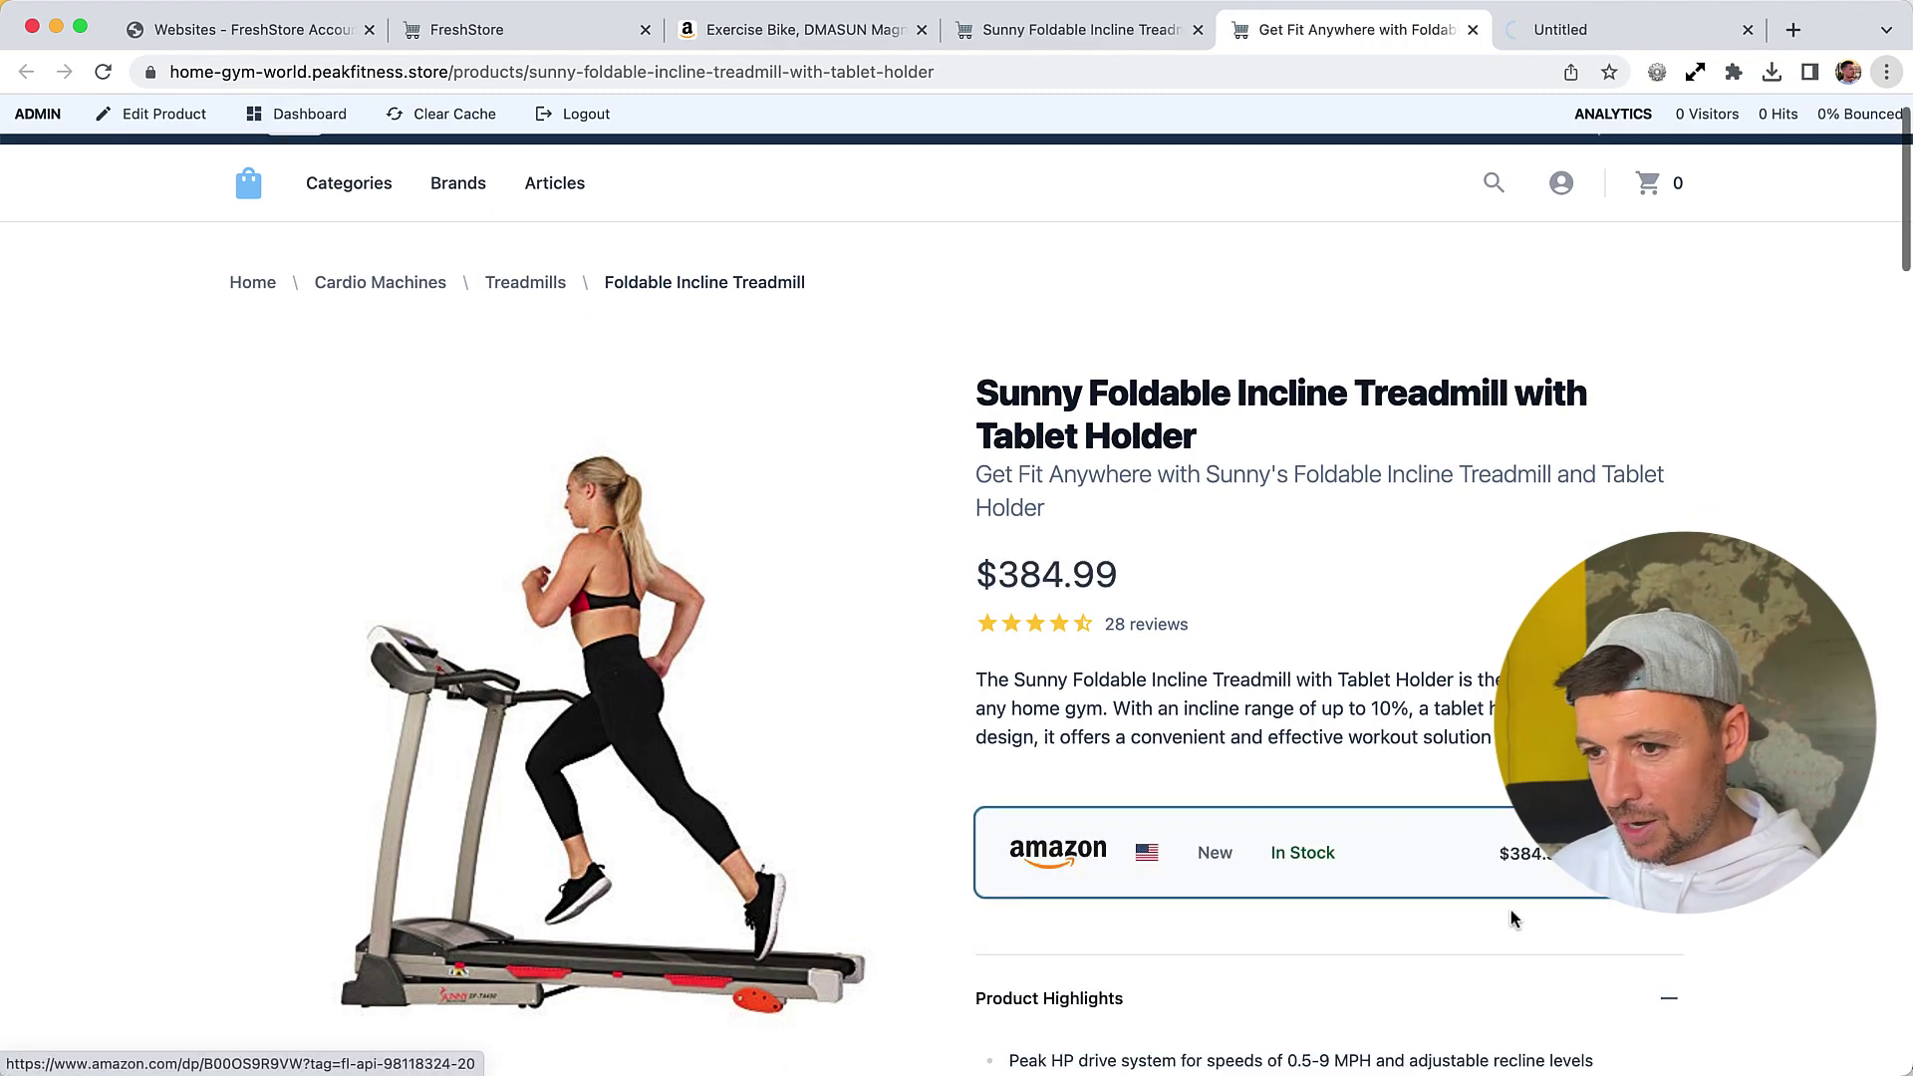
pyautogui.scroll(2, 189, 301)
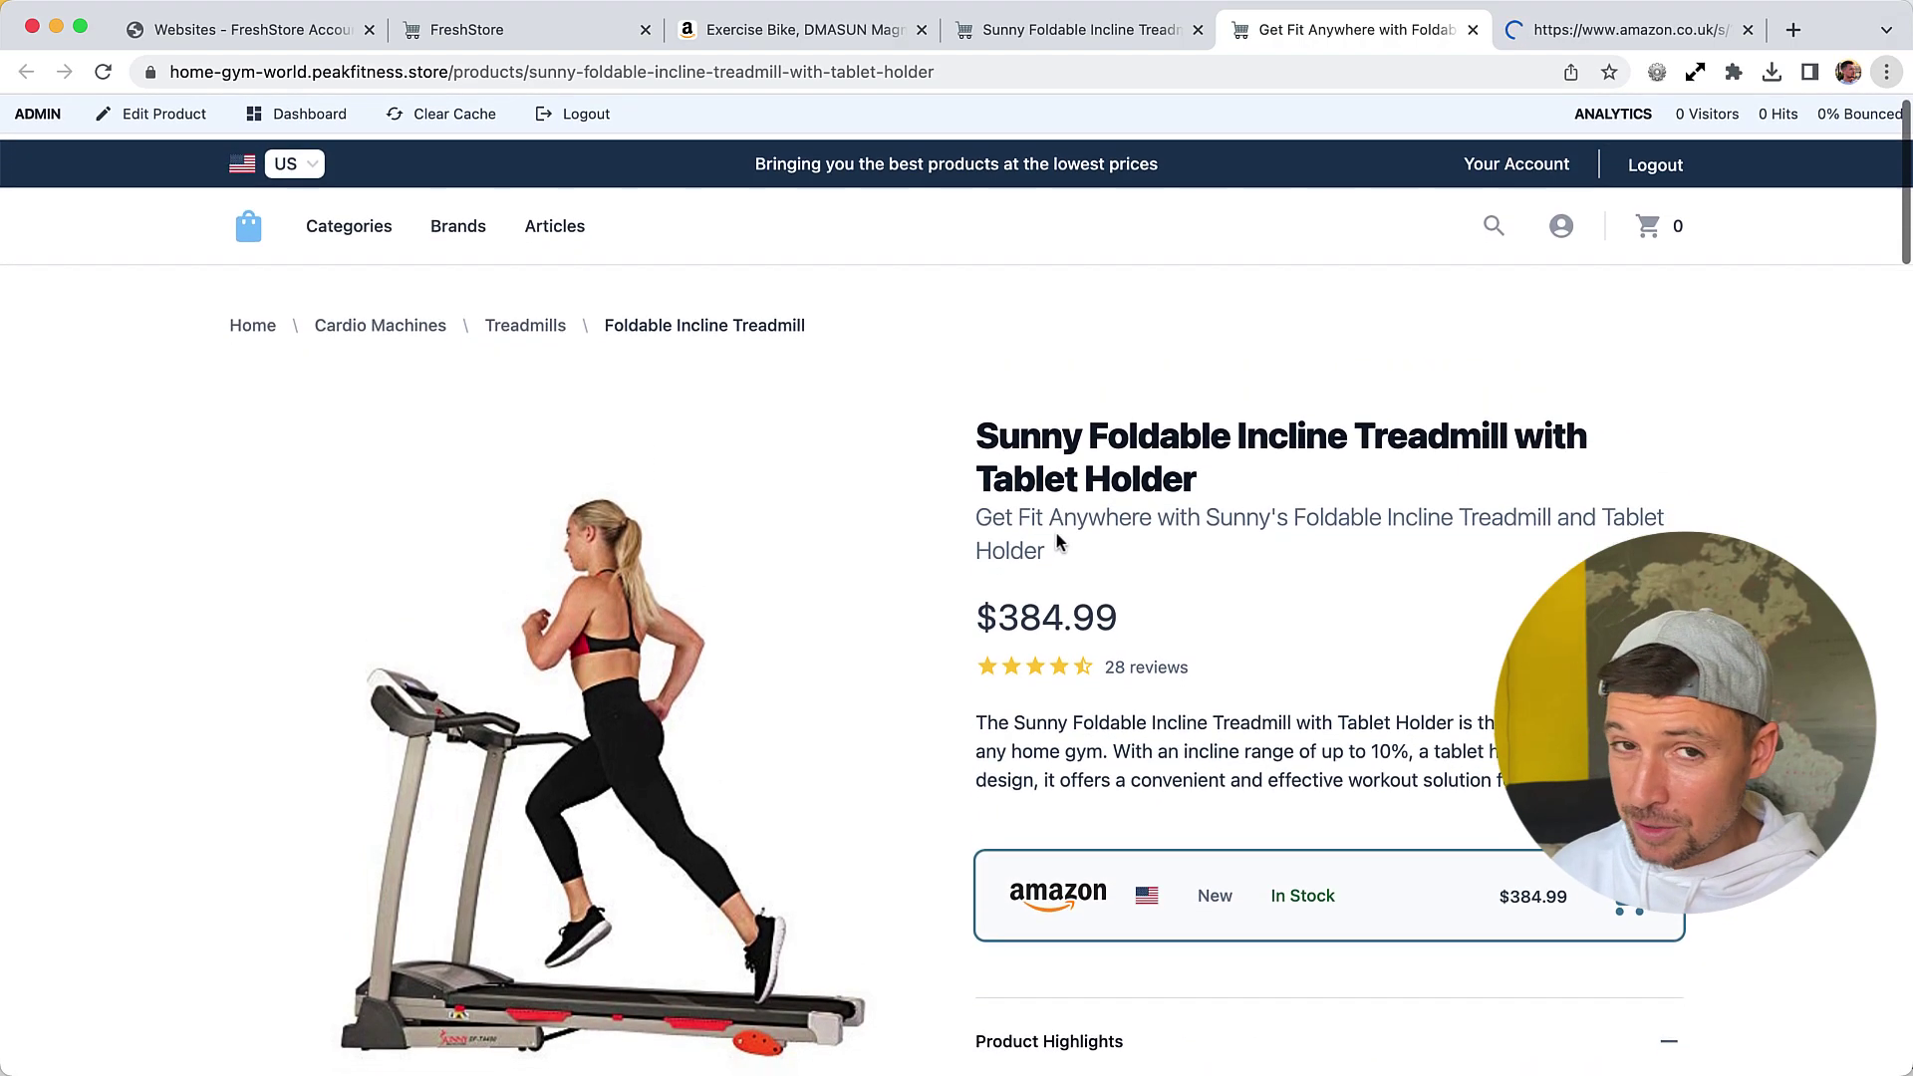
pyautogui.hotkey('ctrl', 'Tab')
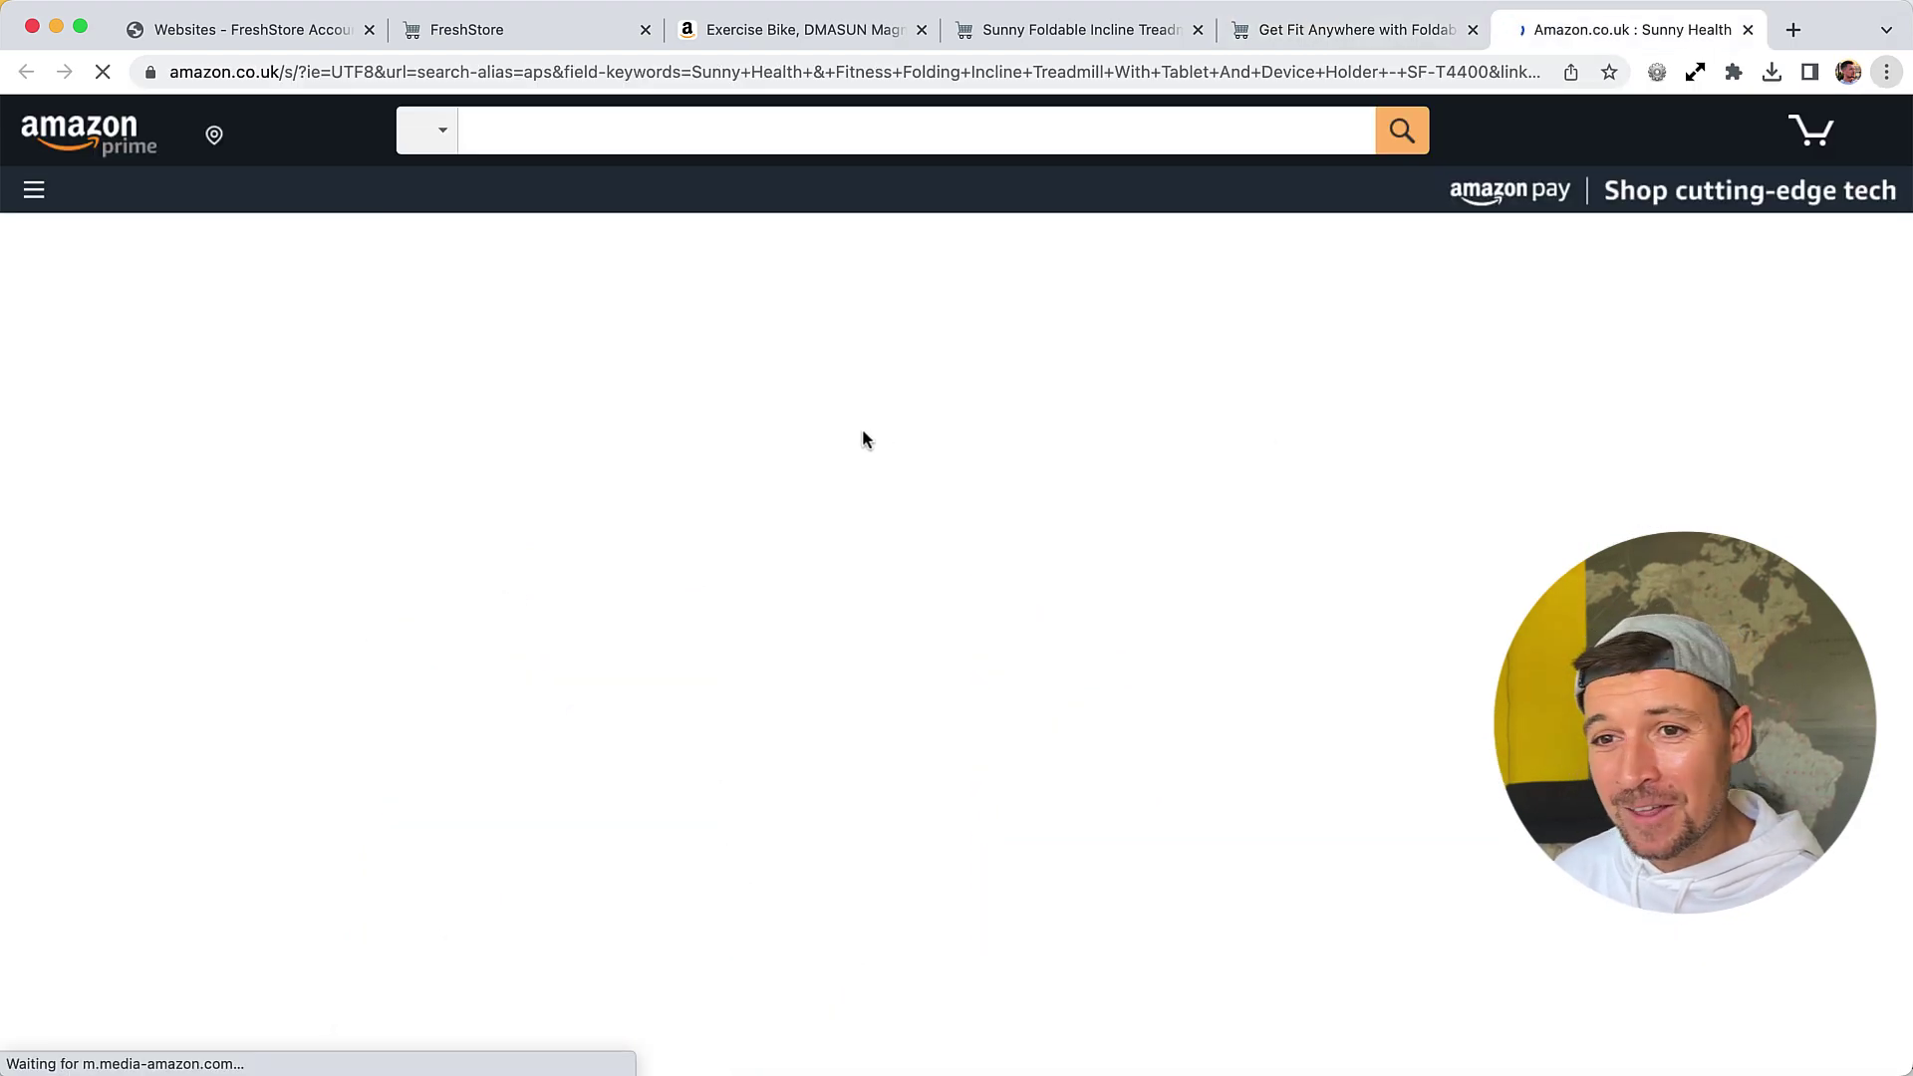
pyautogui.press('super+w')
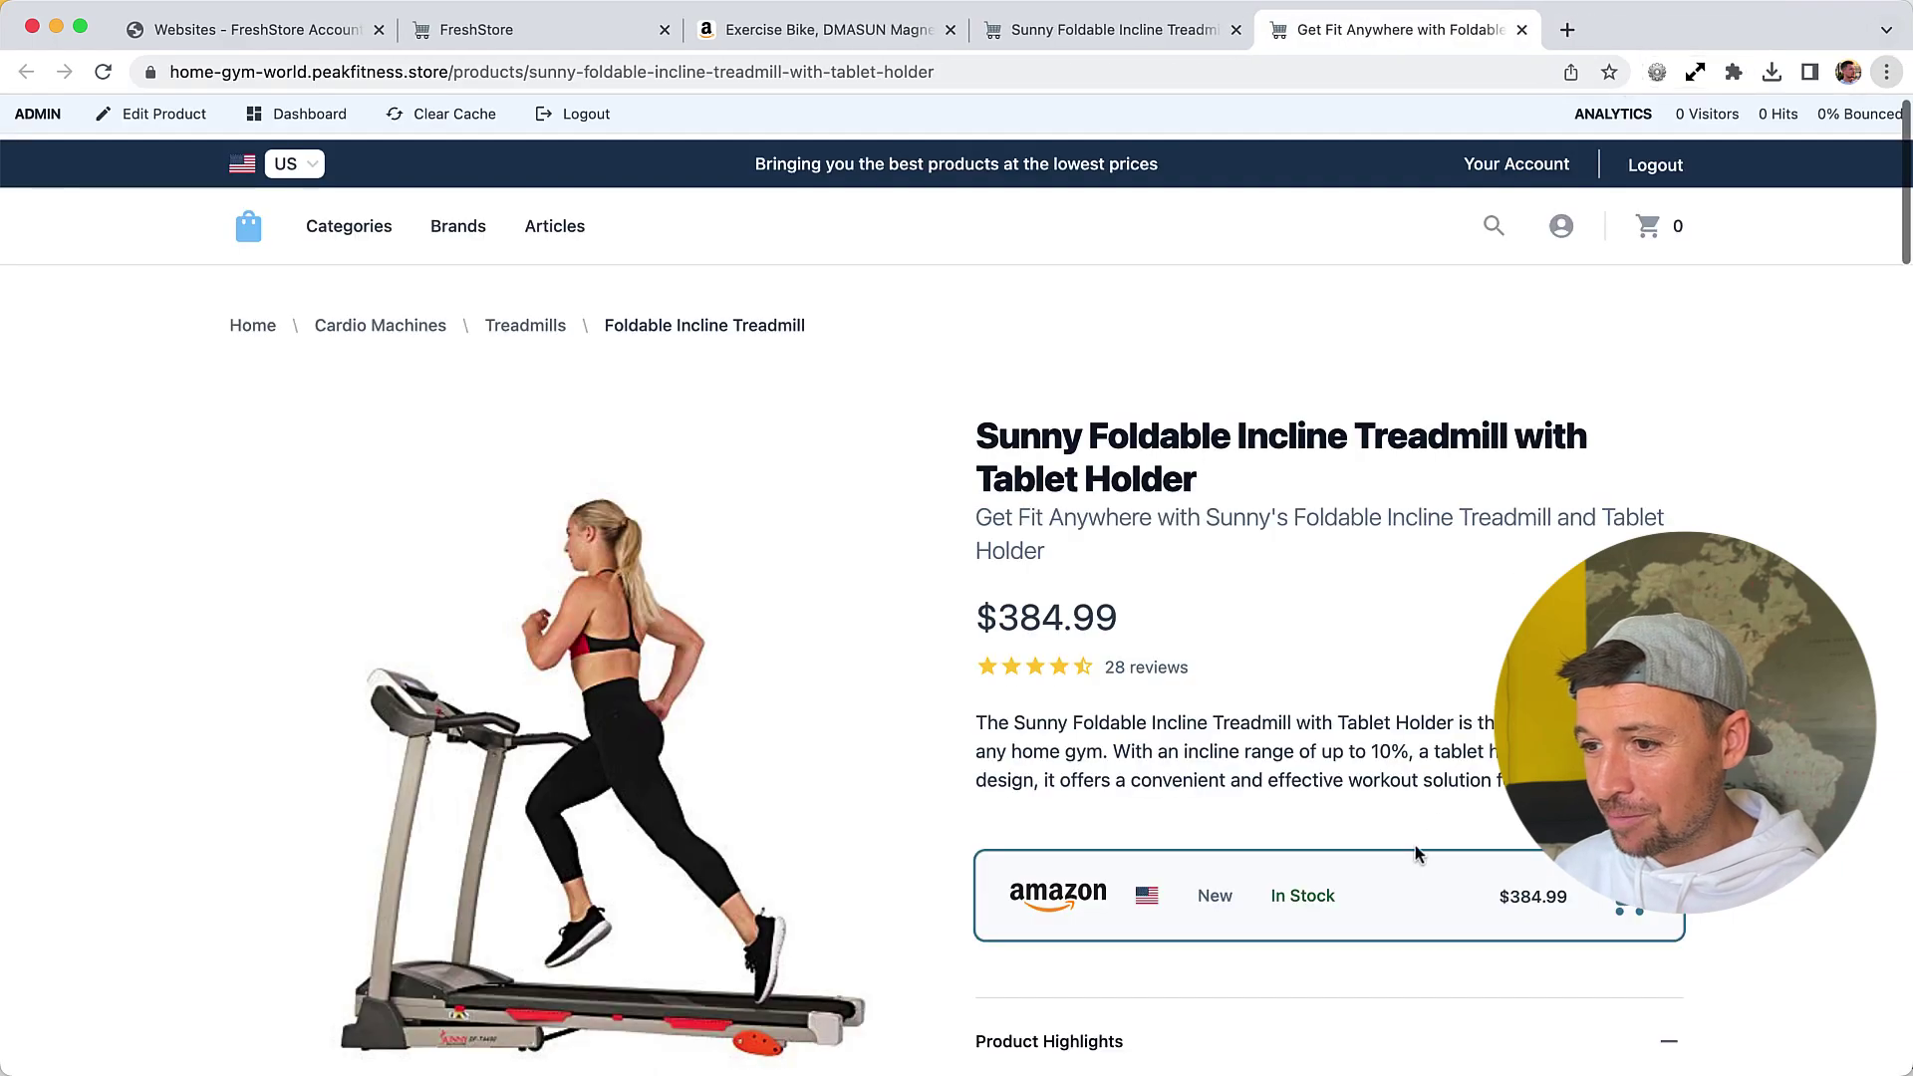
pyautogui.click(1390, 906)
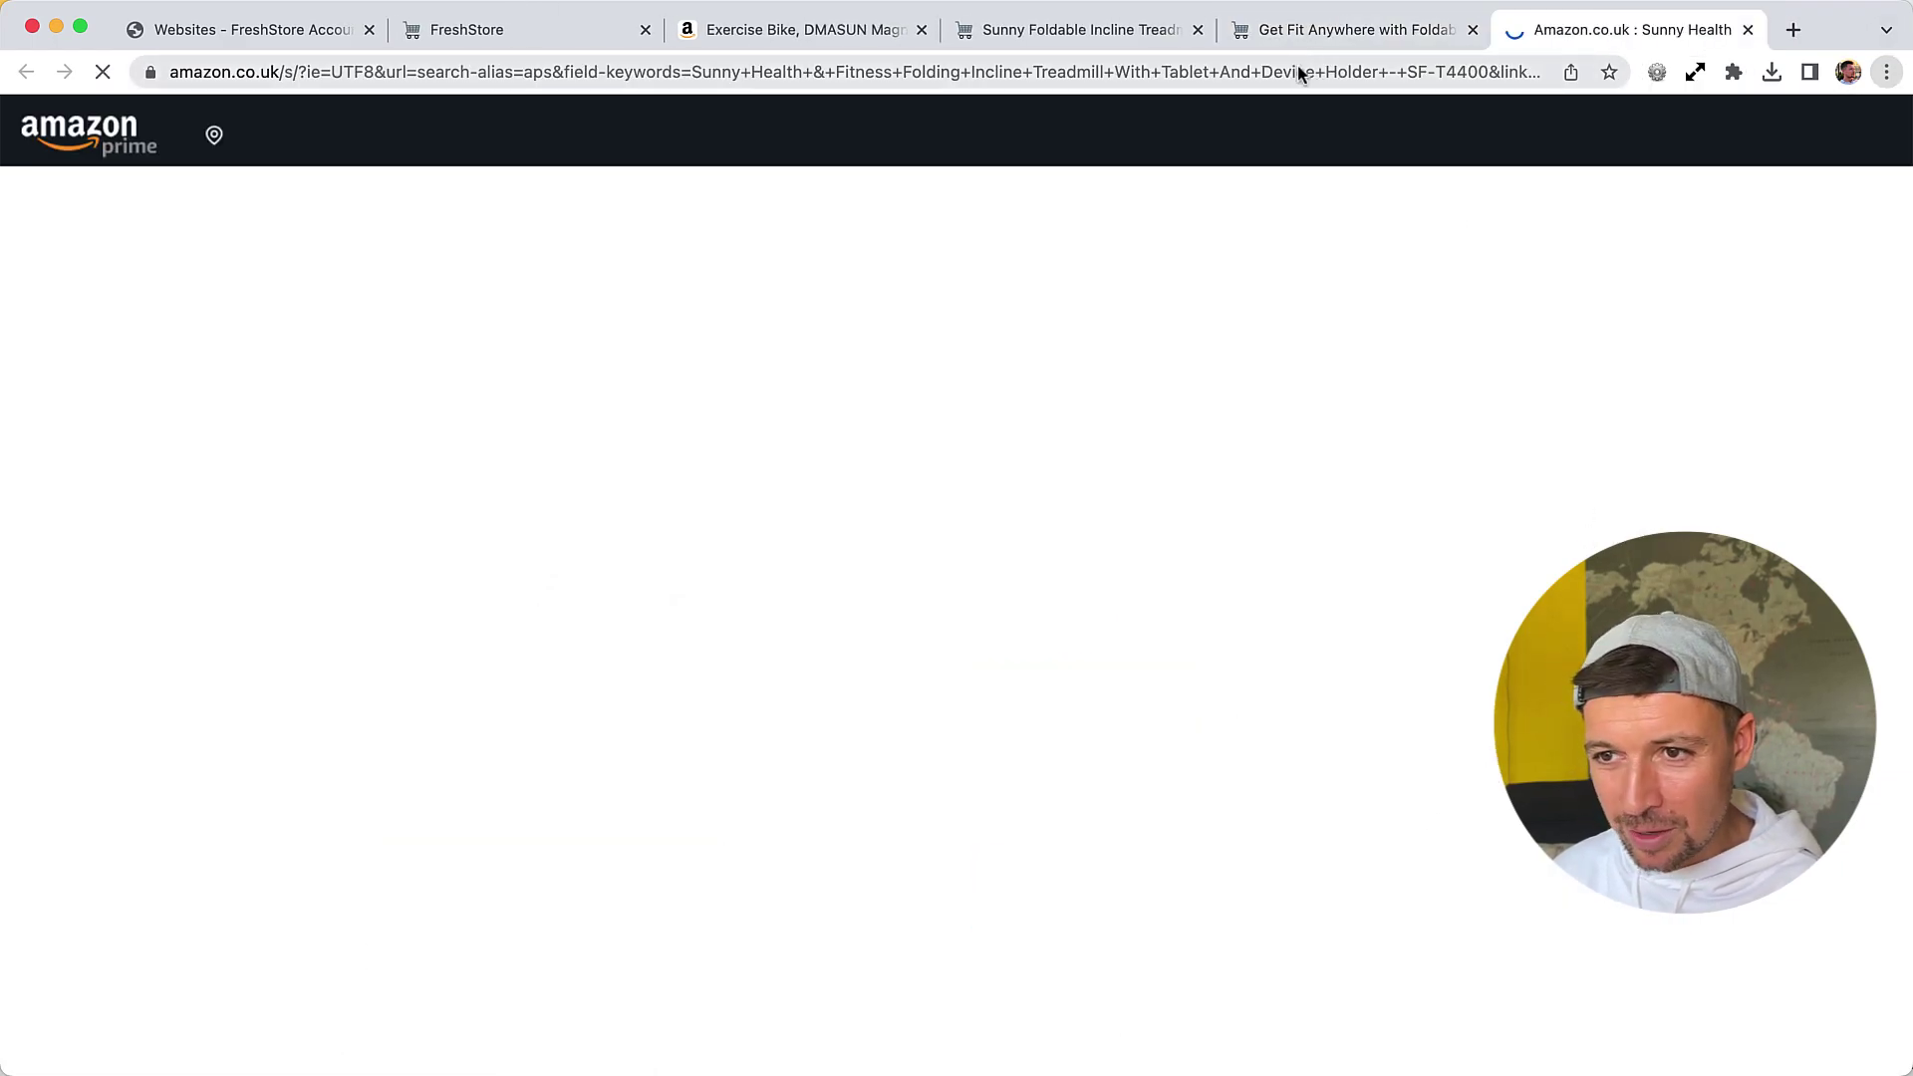
pyautogui.press('super+w')
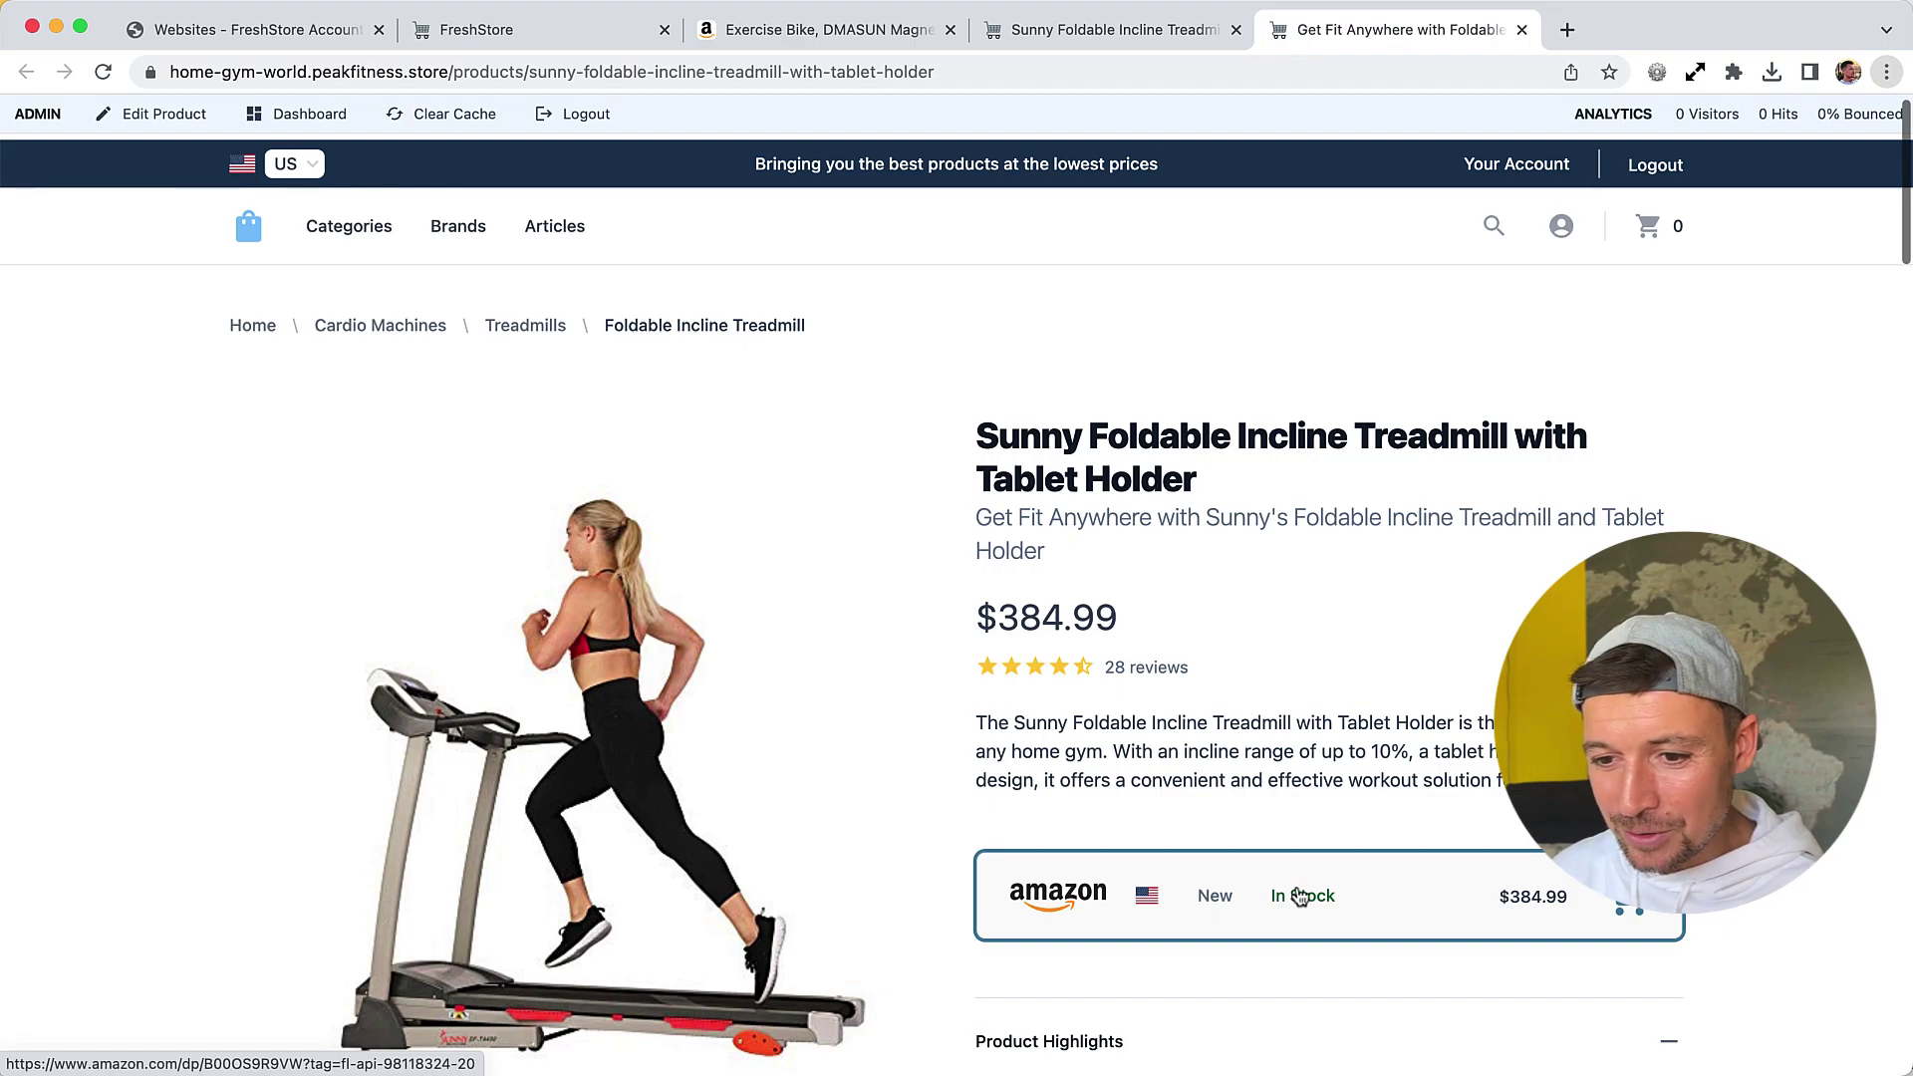
# Copy the Amazon offer's link from the storefront and load amazon.com/dp/B00OS9R9VW in the offer's browser tab without the affiliate tag parameter
pyautogui.click(1301, 896)
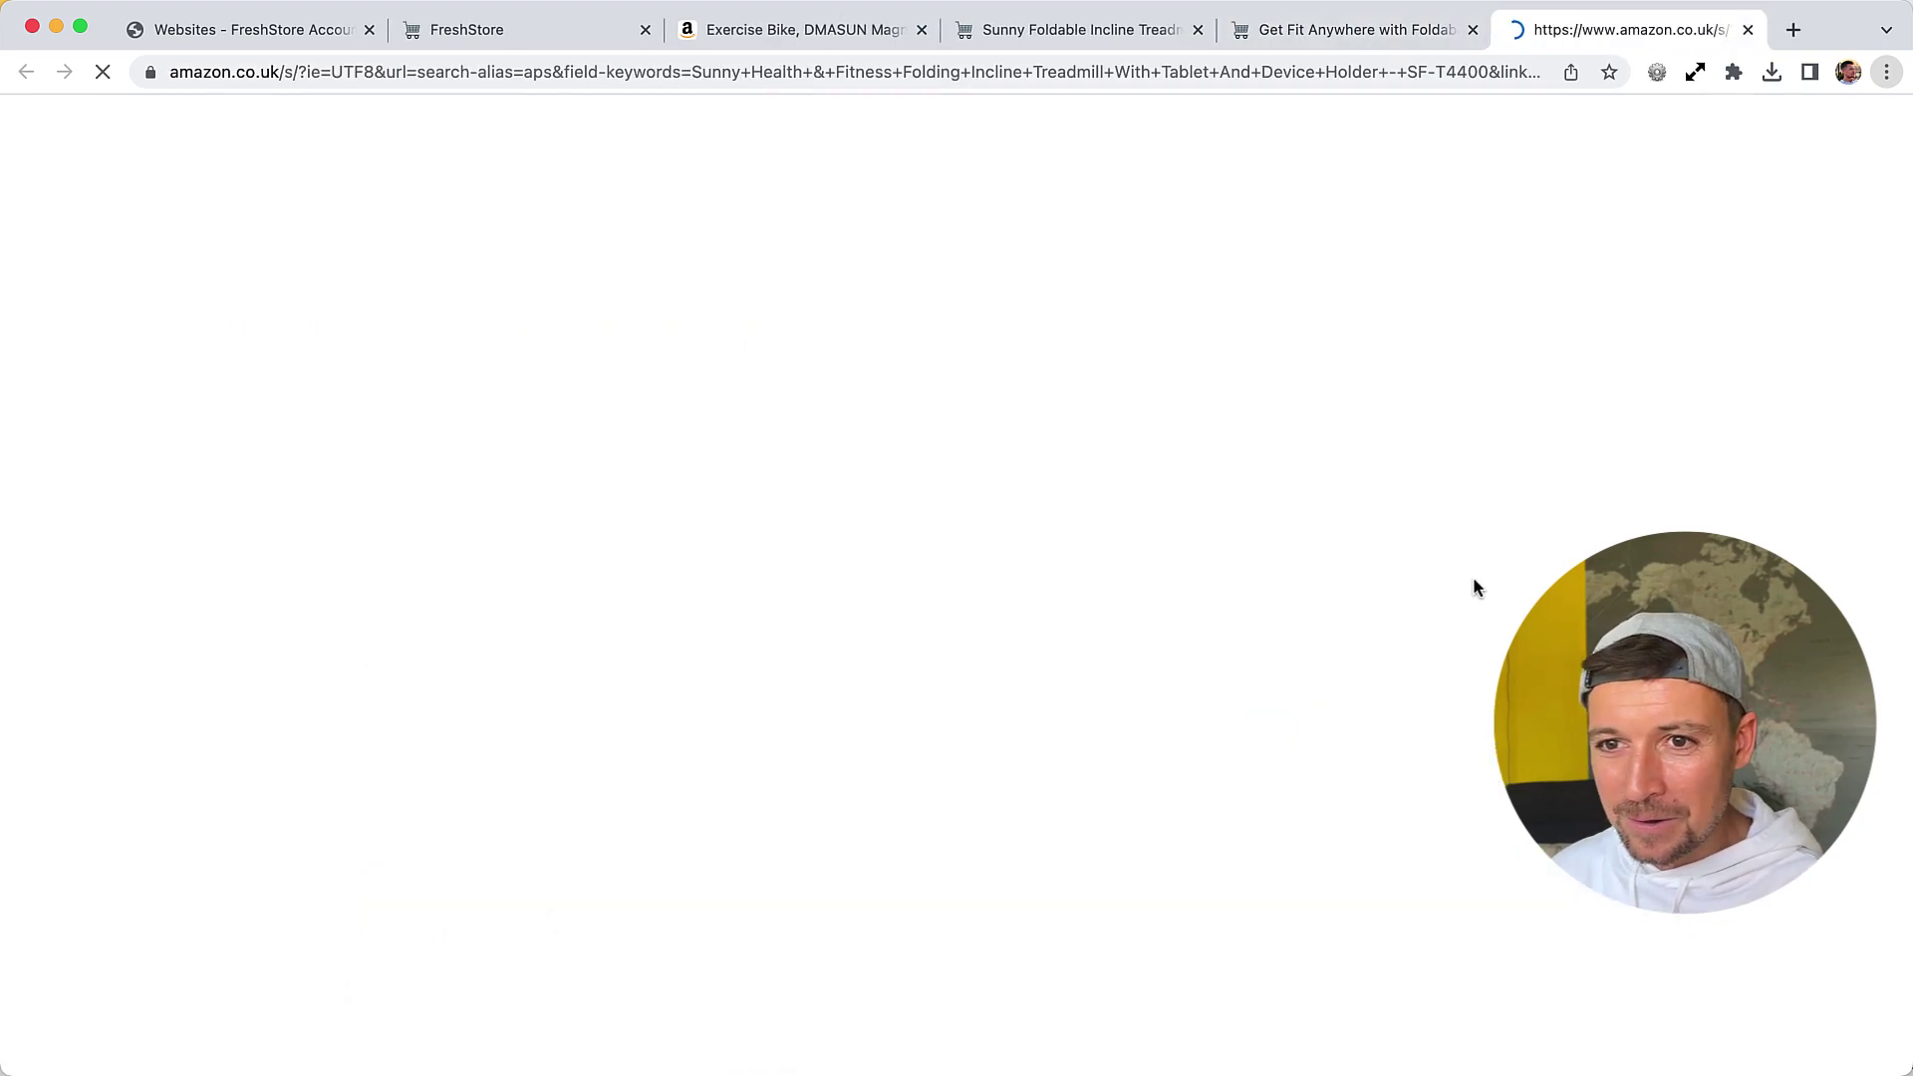
pyautogui.hotkey('ctrl', 'shift', 'Tab')
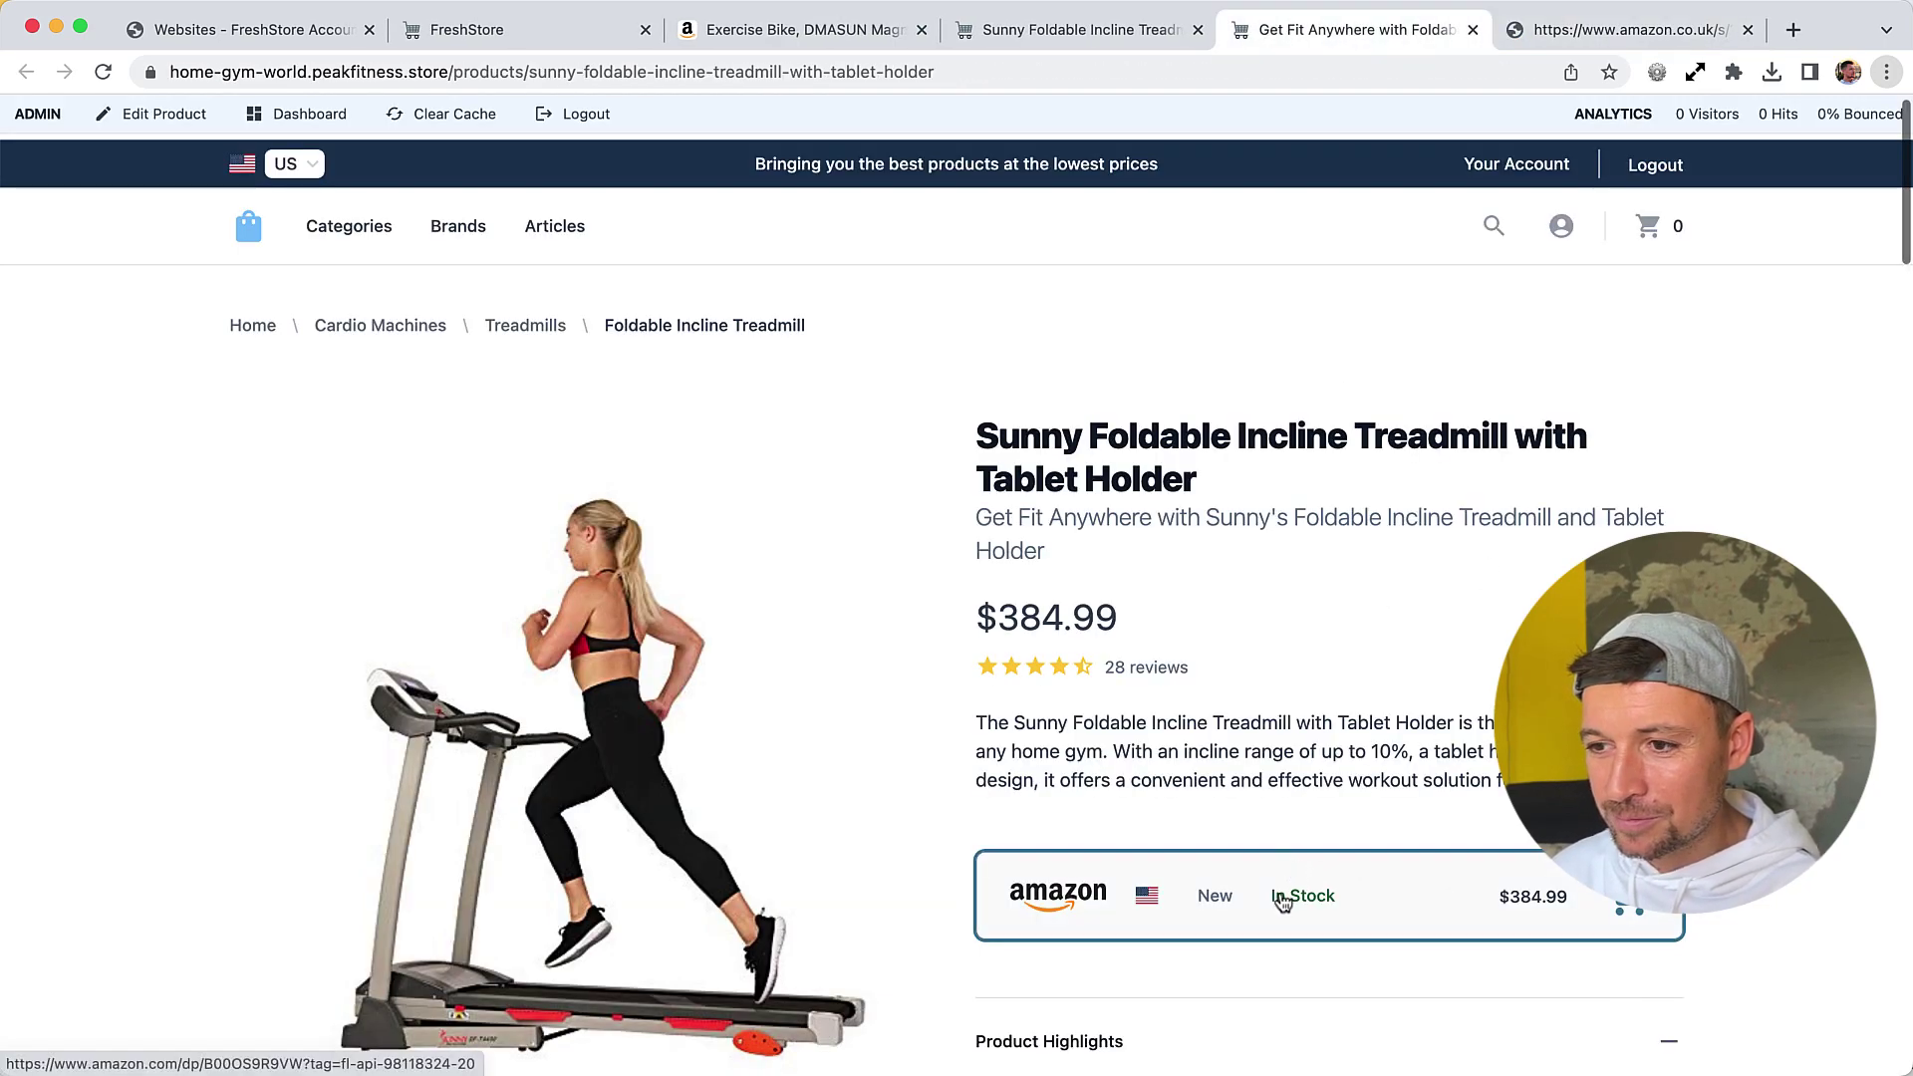
pyautogui.rightClick(1264, 876)
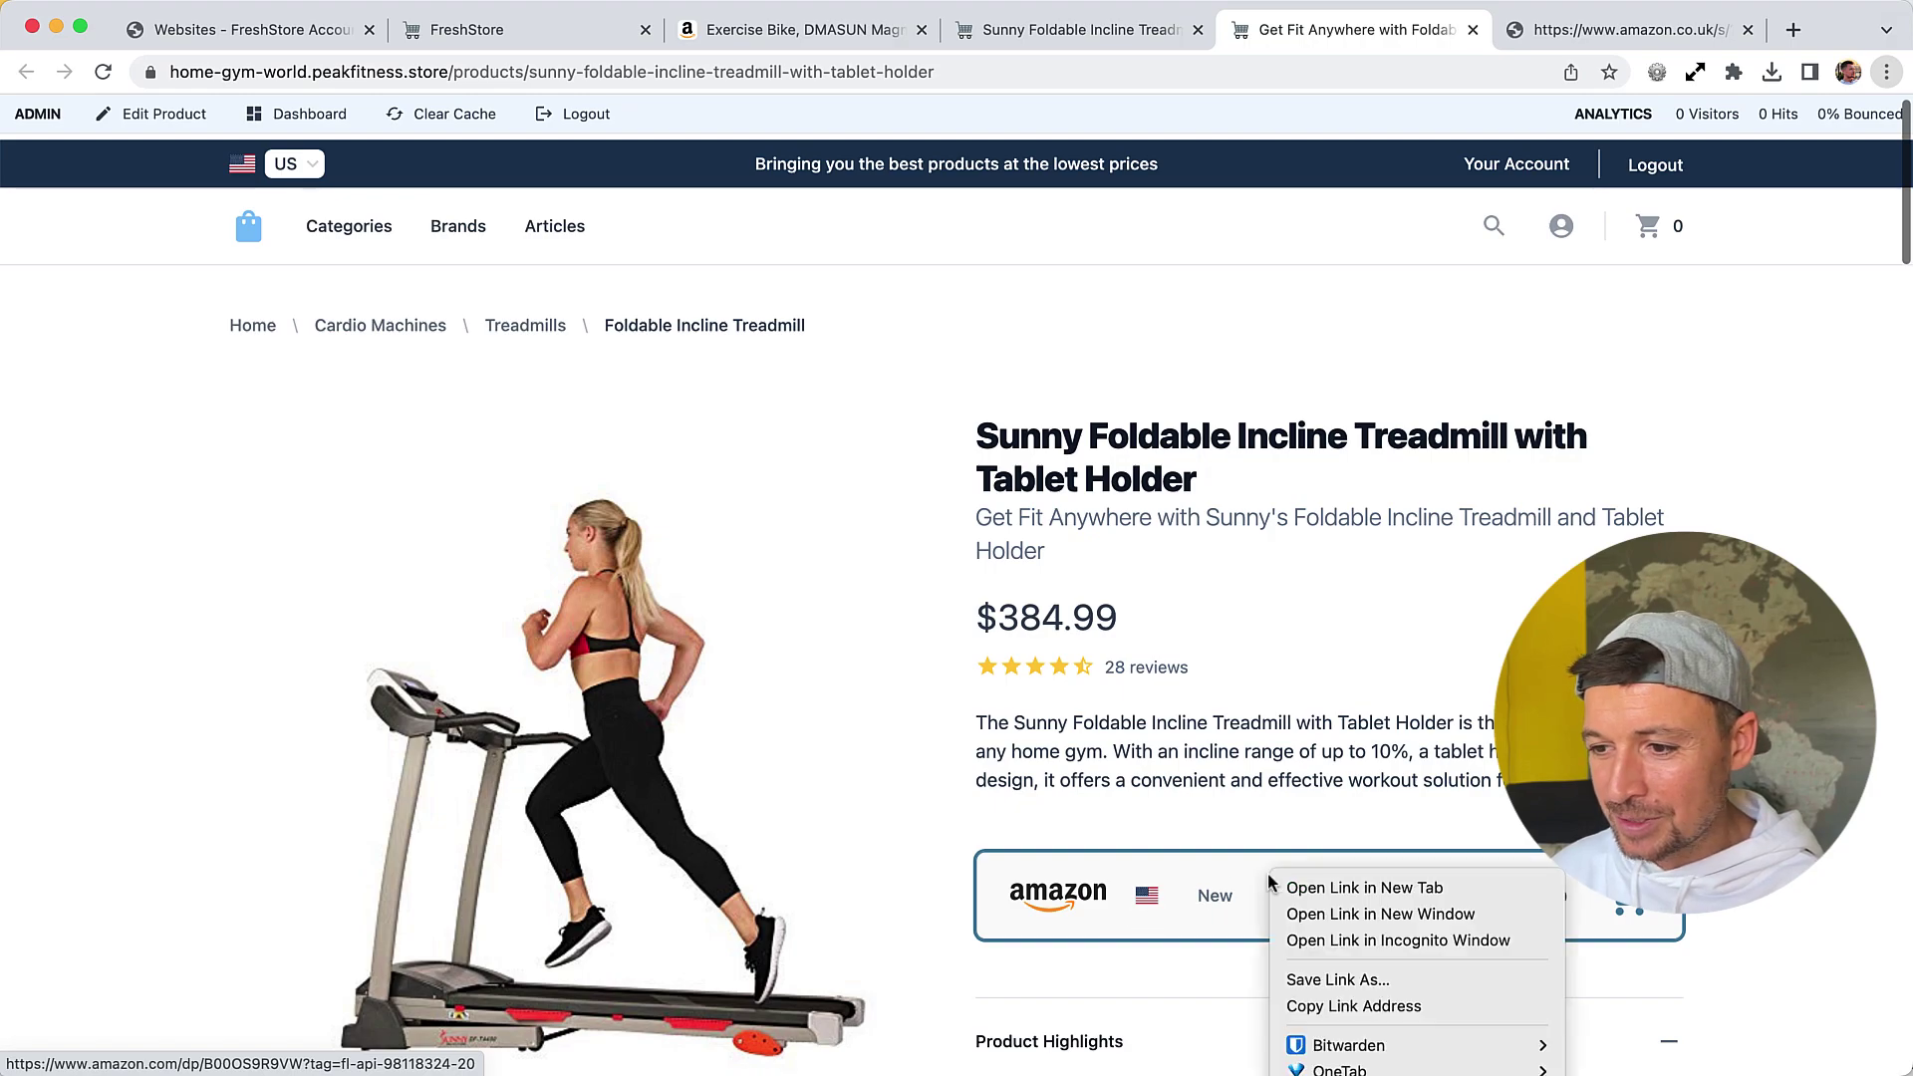
pyautogui.click(1335, 1004)
pyautogui.hotkey('ctrl', 'Tab')
pyautogui.press('super+l')
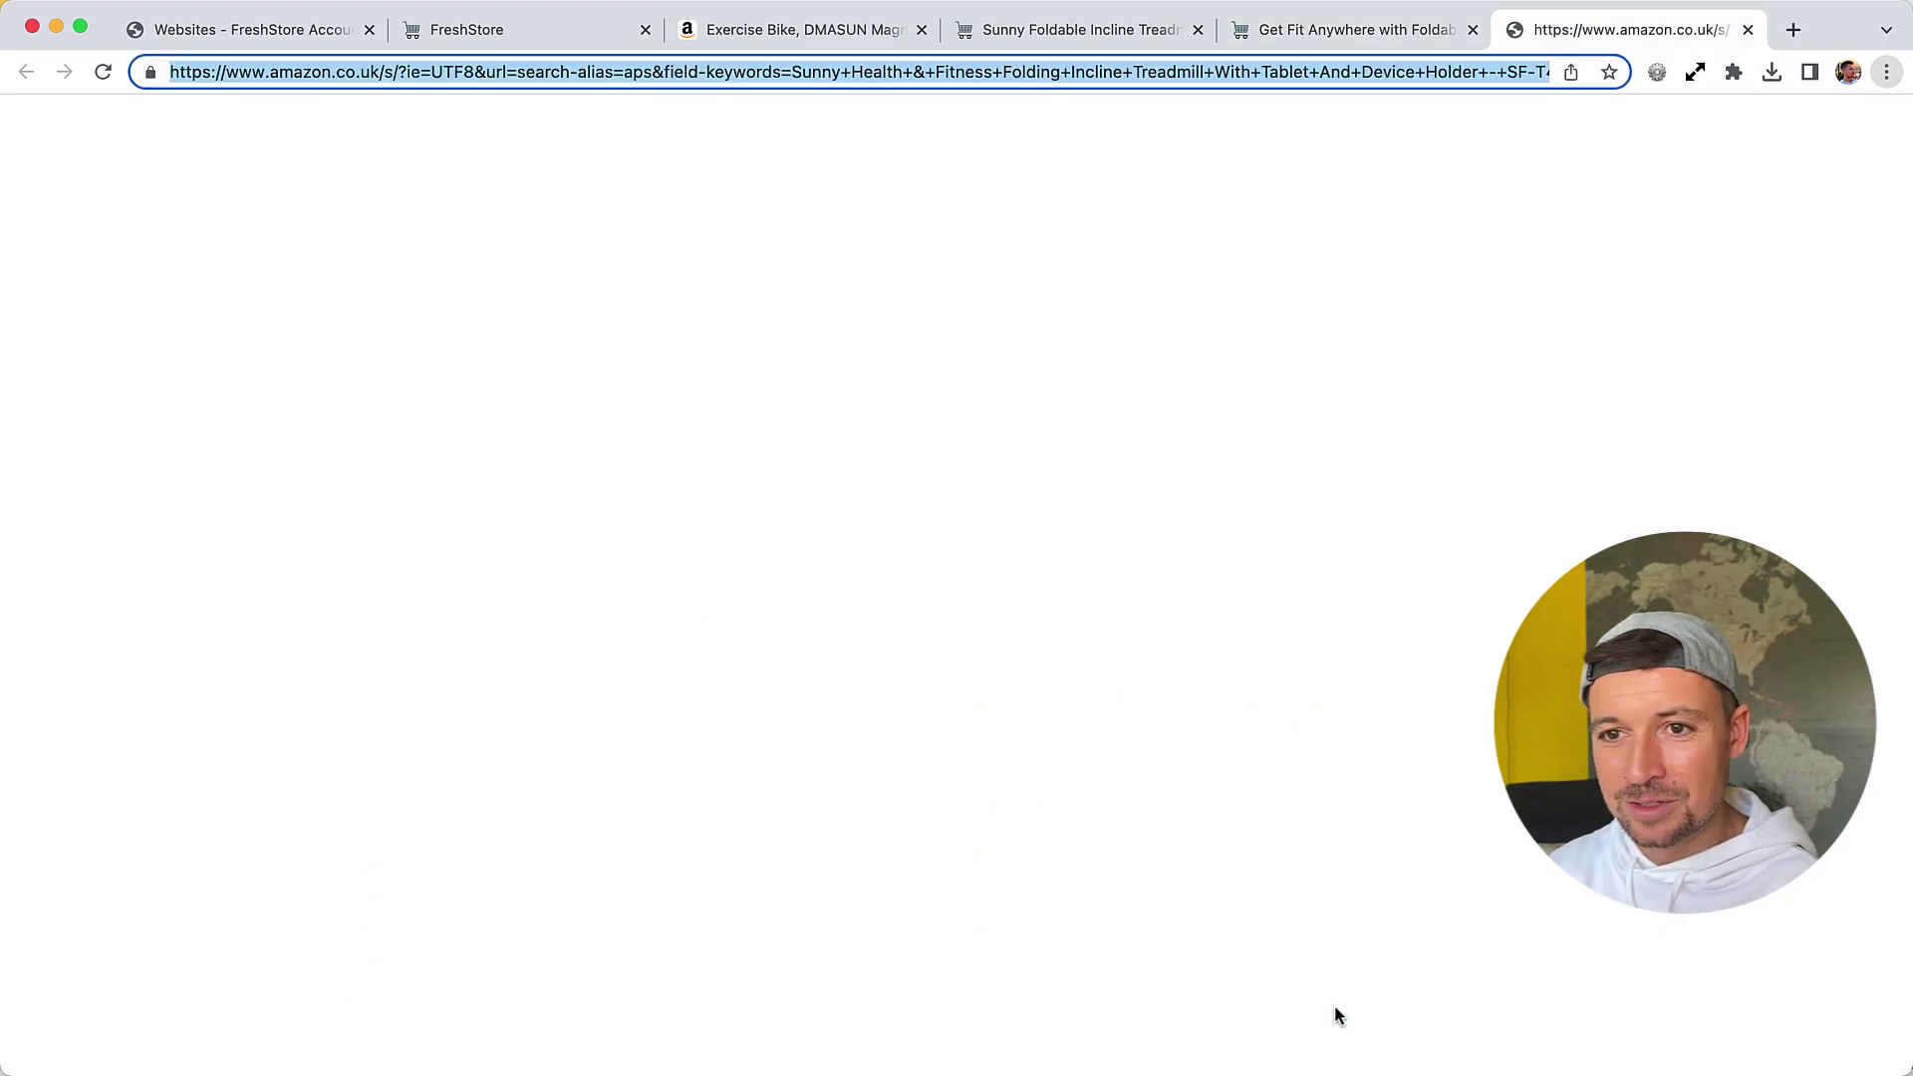
pyautogui.press('super+v')
pyautogui.hotkey('alt', 'shift', 'Left')
pyautogui.hotkey('alt', 'shift', 'Left')
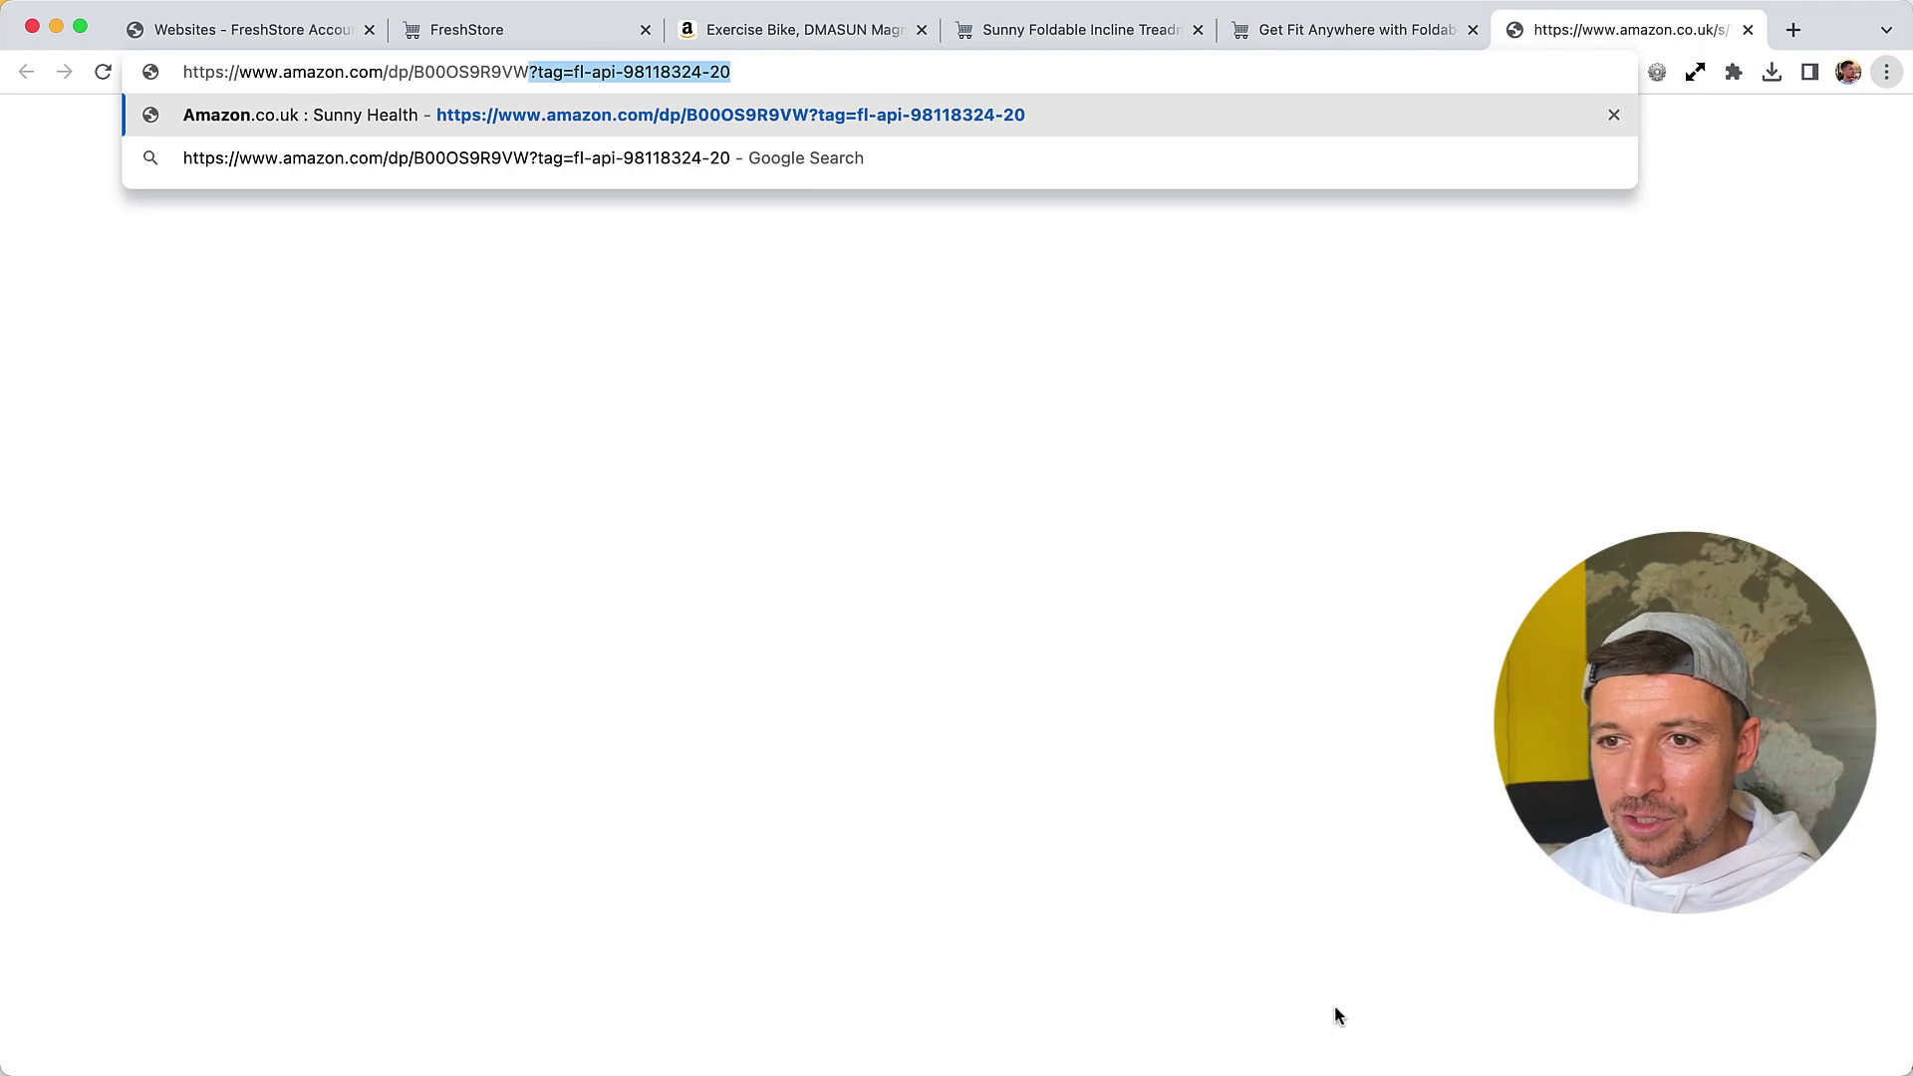
pyautogui.press('BackSpace')
pyautogui.press('Return')
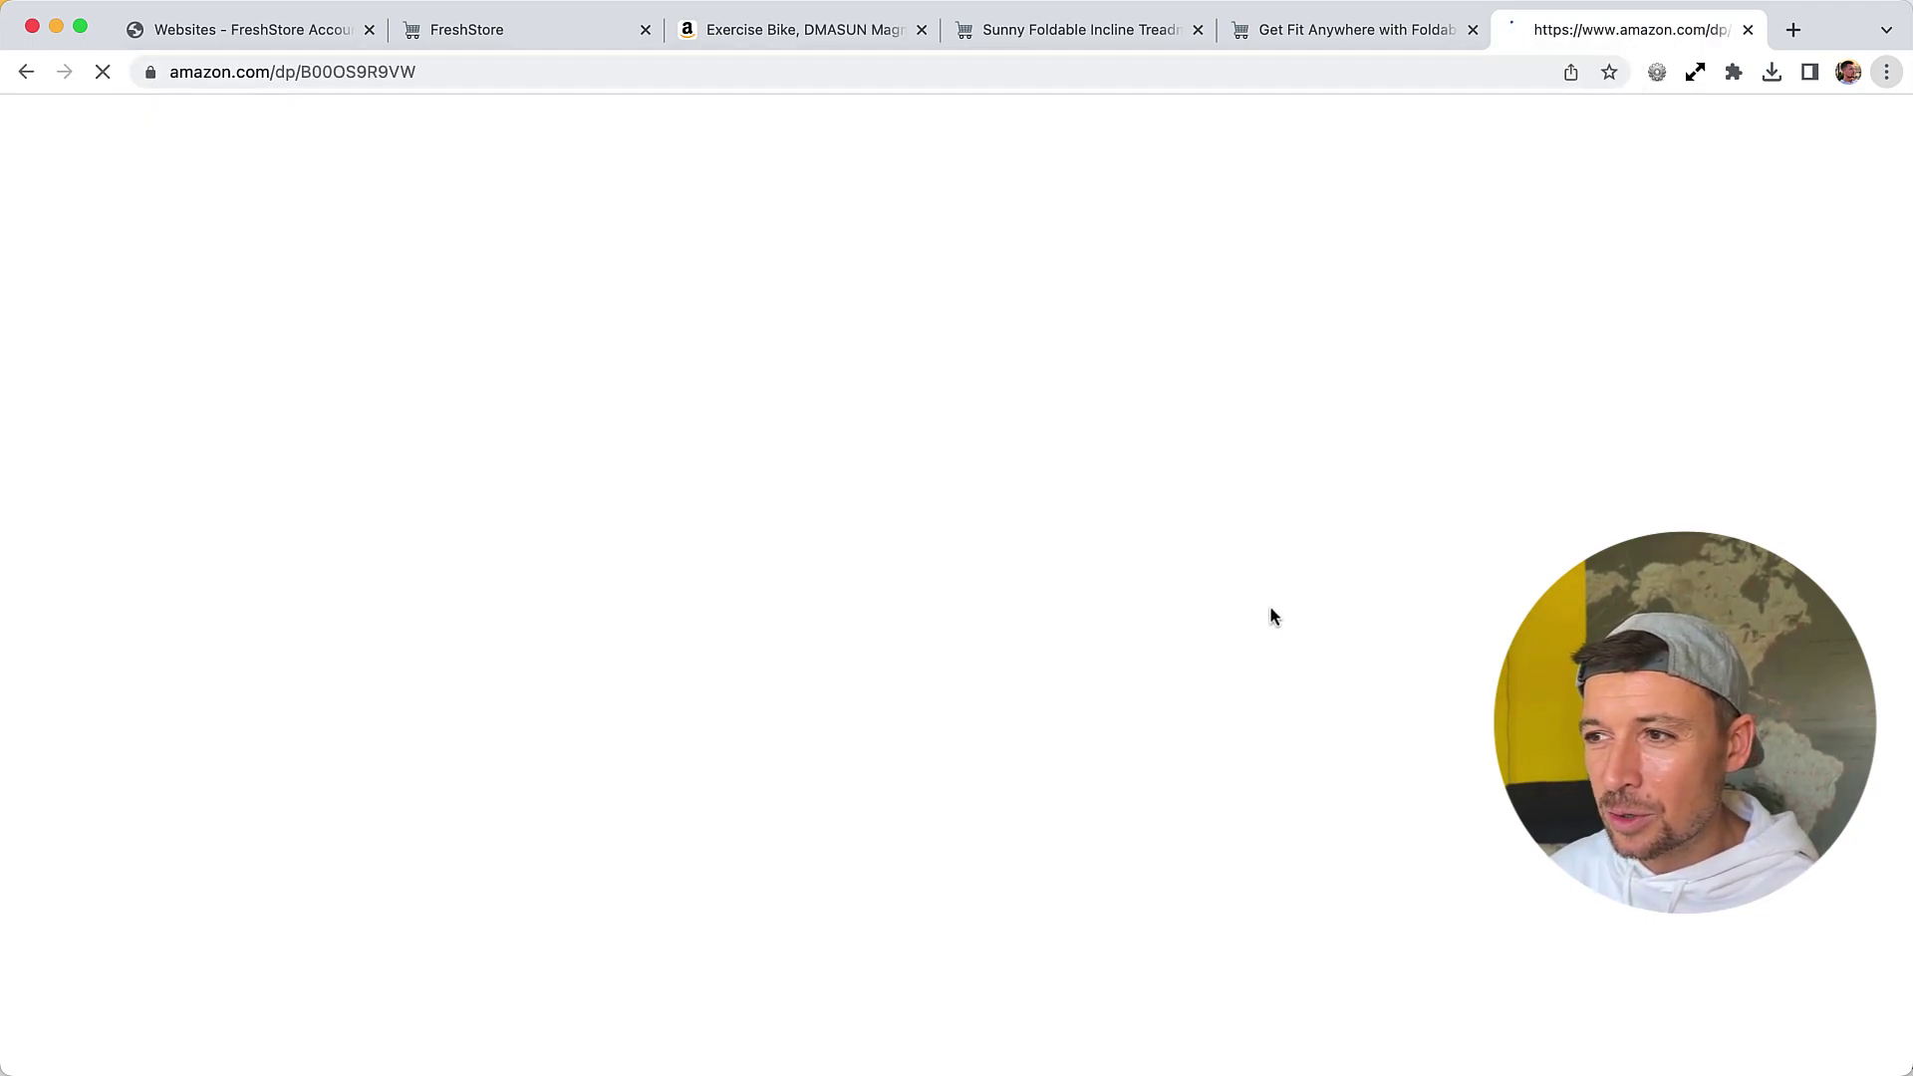
# Review the treadmill's Amazon listing and highlight all bullet points under About this item
pyautogui.scroll(-3, 984, 465)
pyautogui.scroll(-3, 1006, 474)
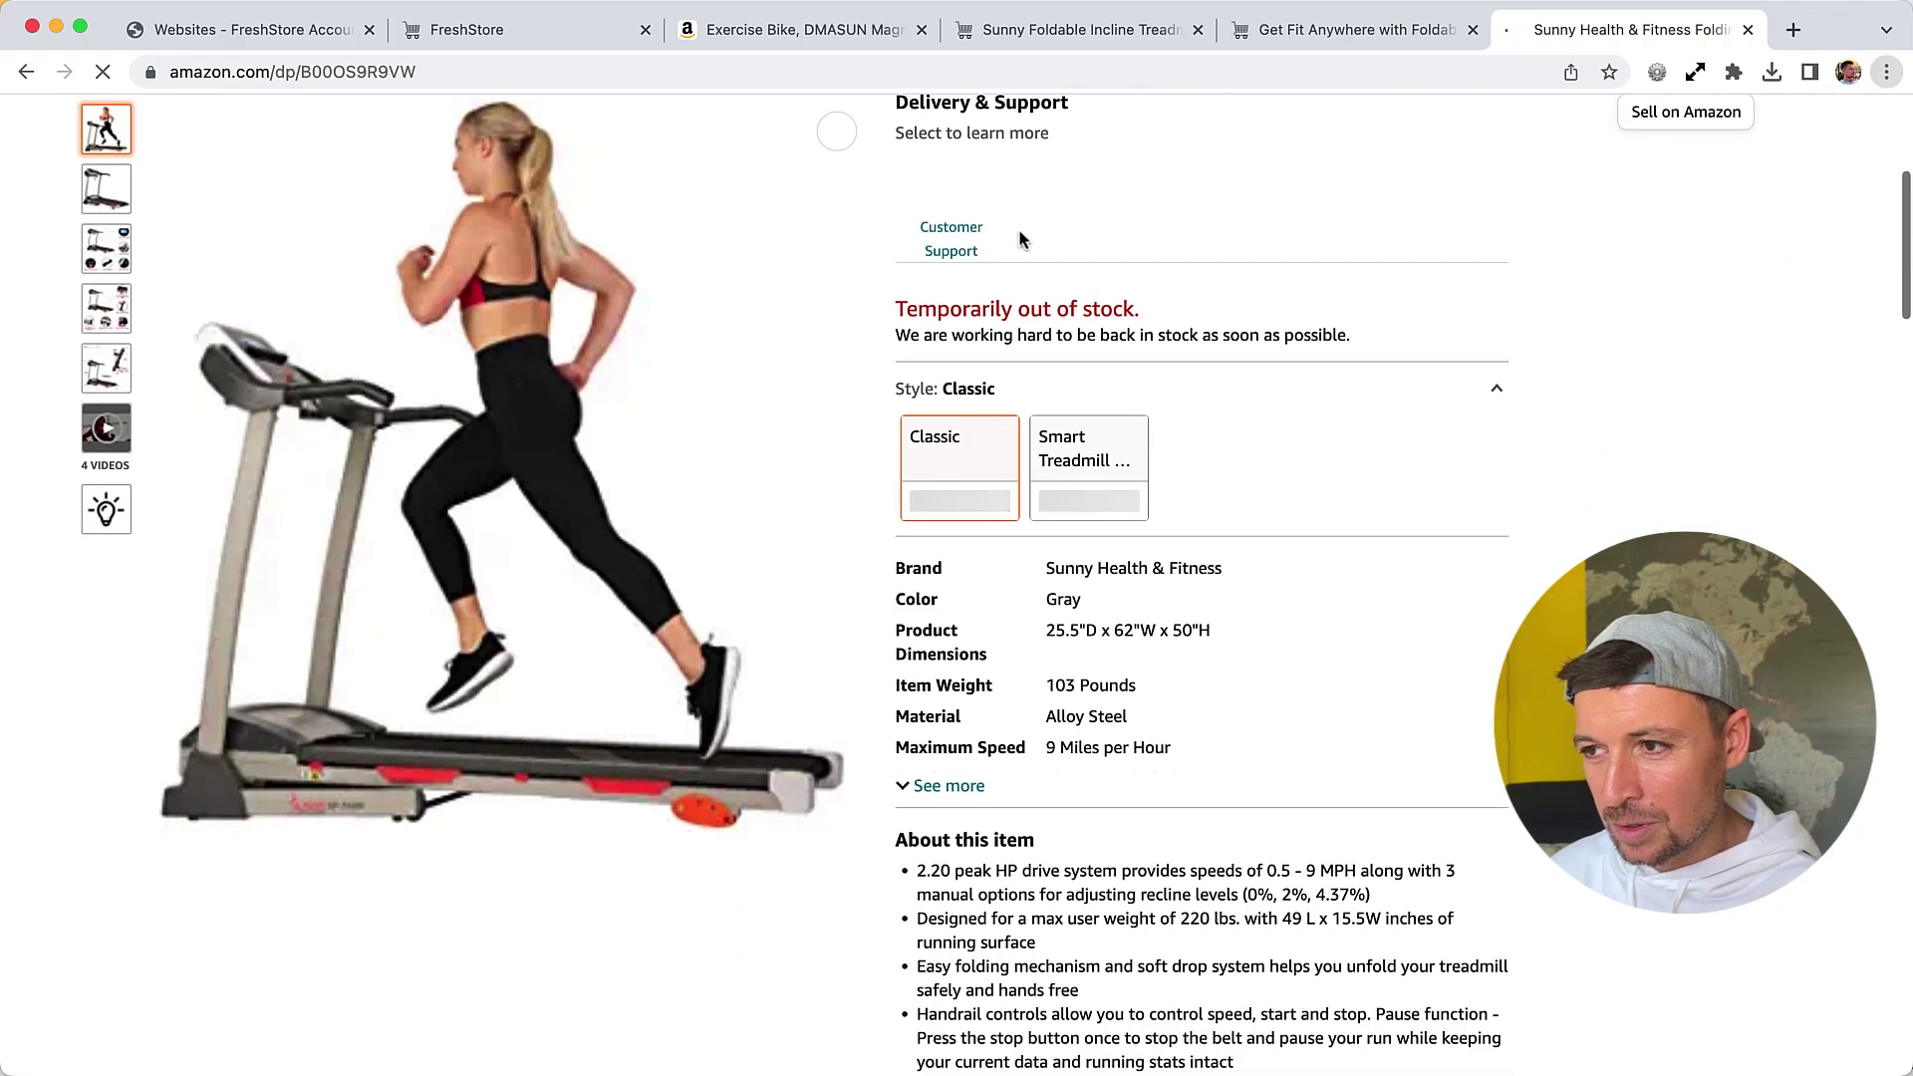
pyautogui.scroll(3, 1188, 415)
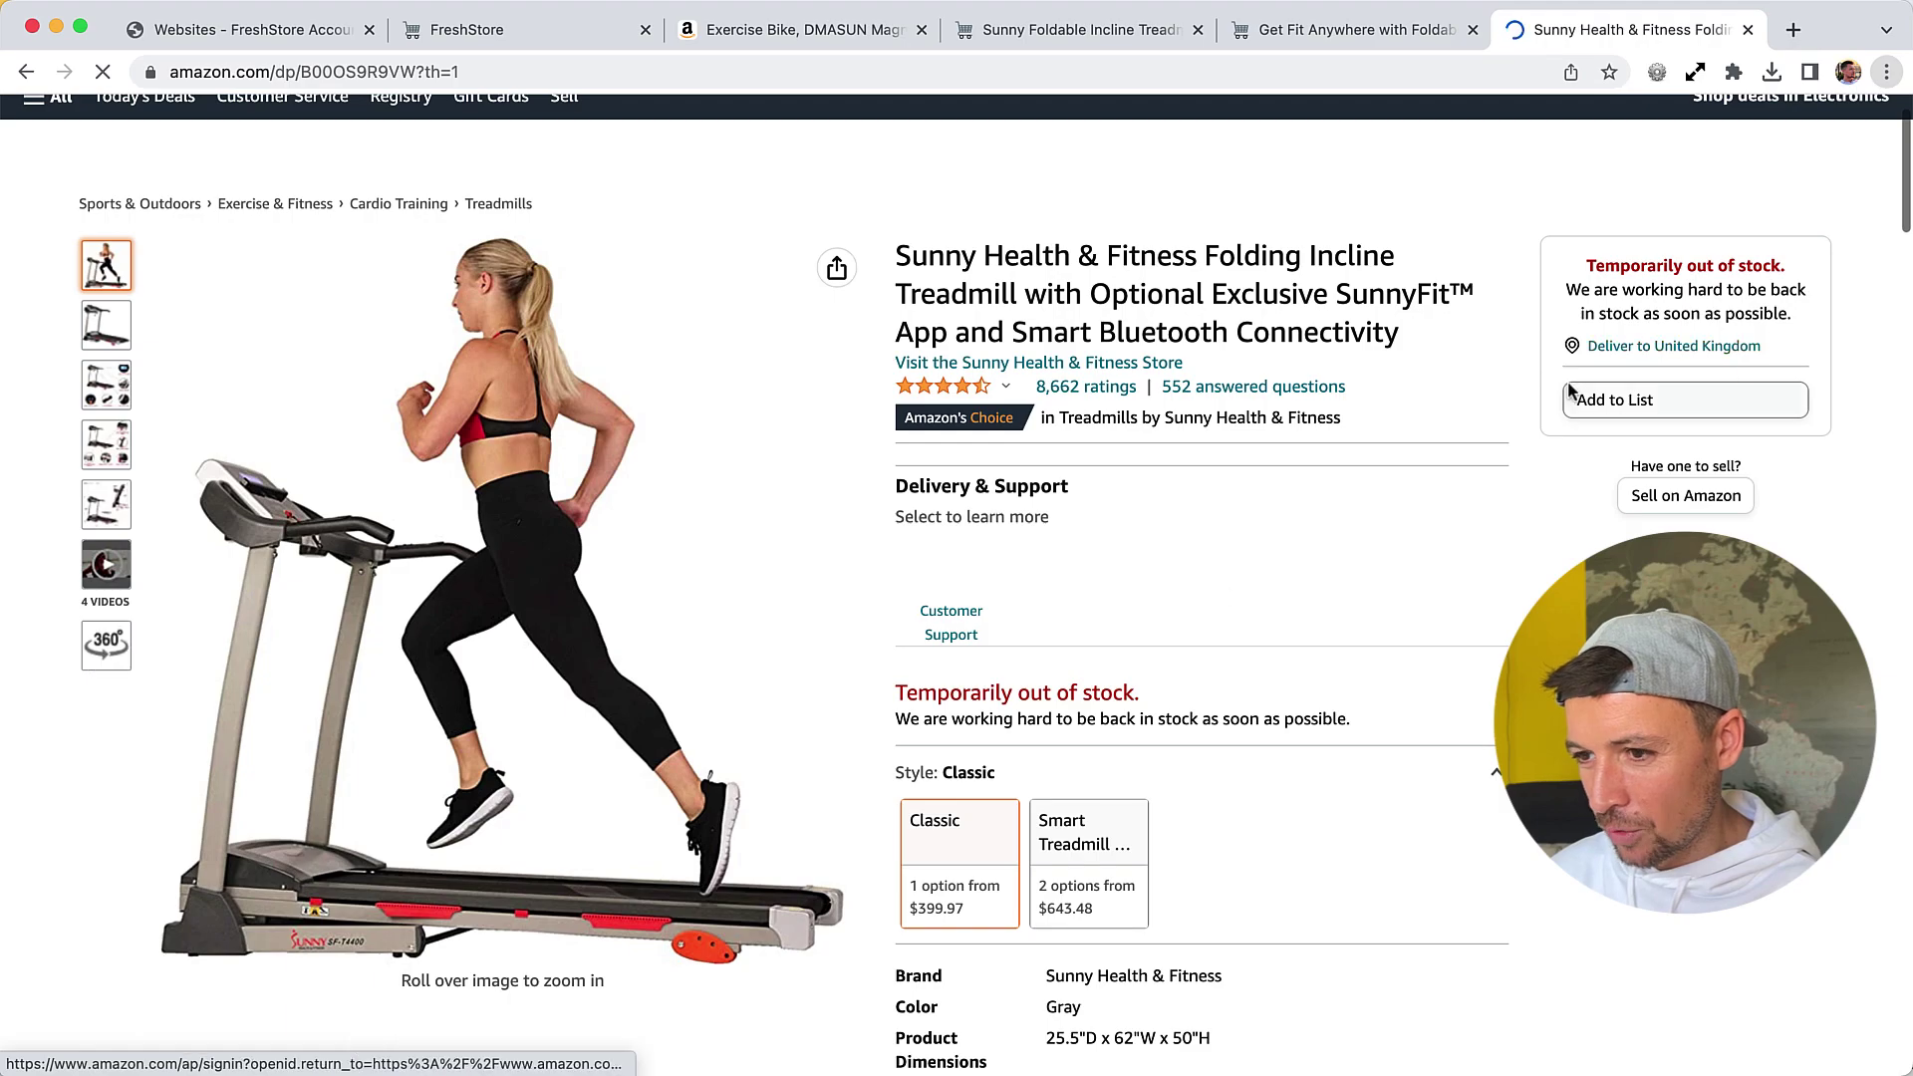
pyautogui.scroll(-5, 1217, 586)
pyautogui.scroll(-2, 1216, 586)
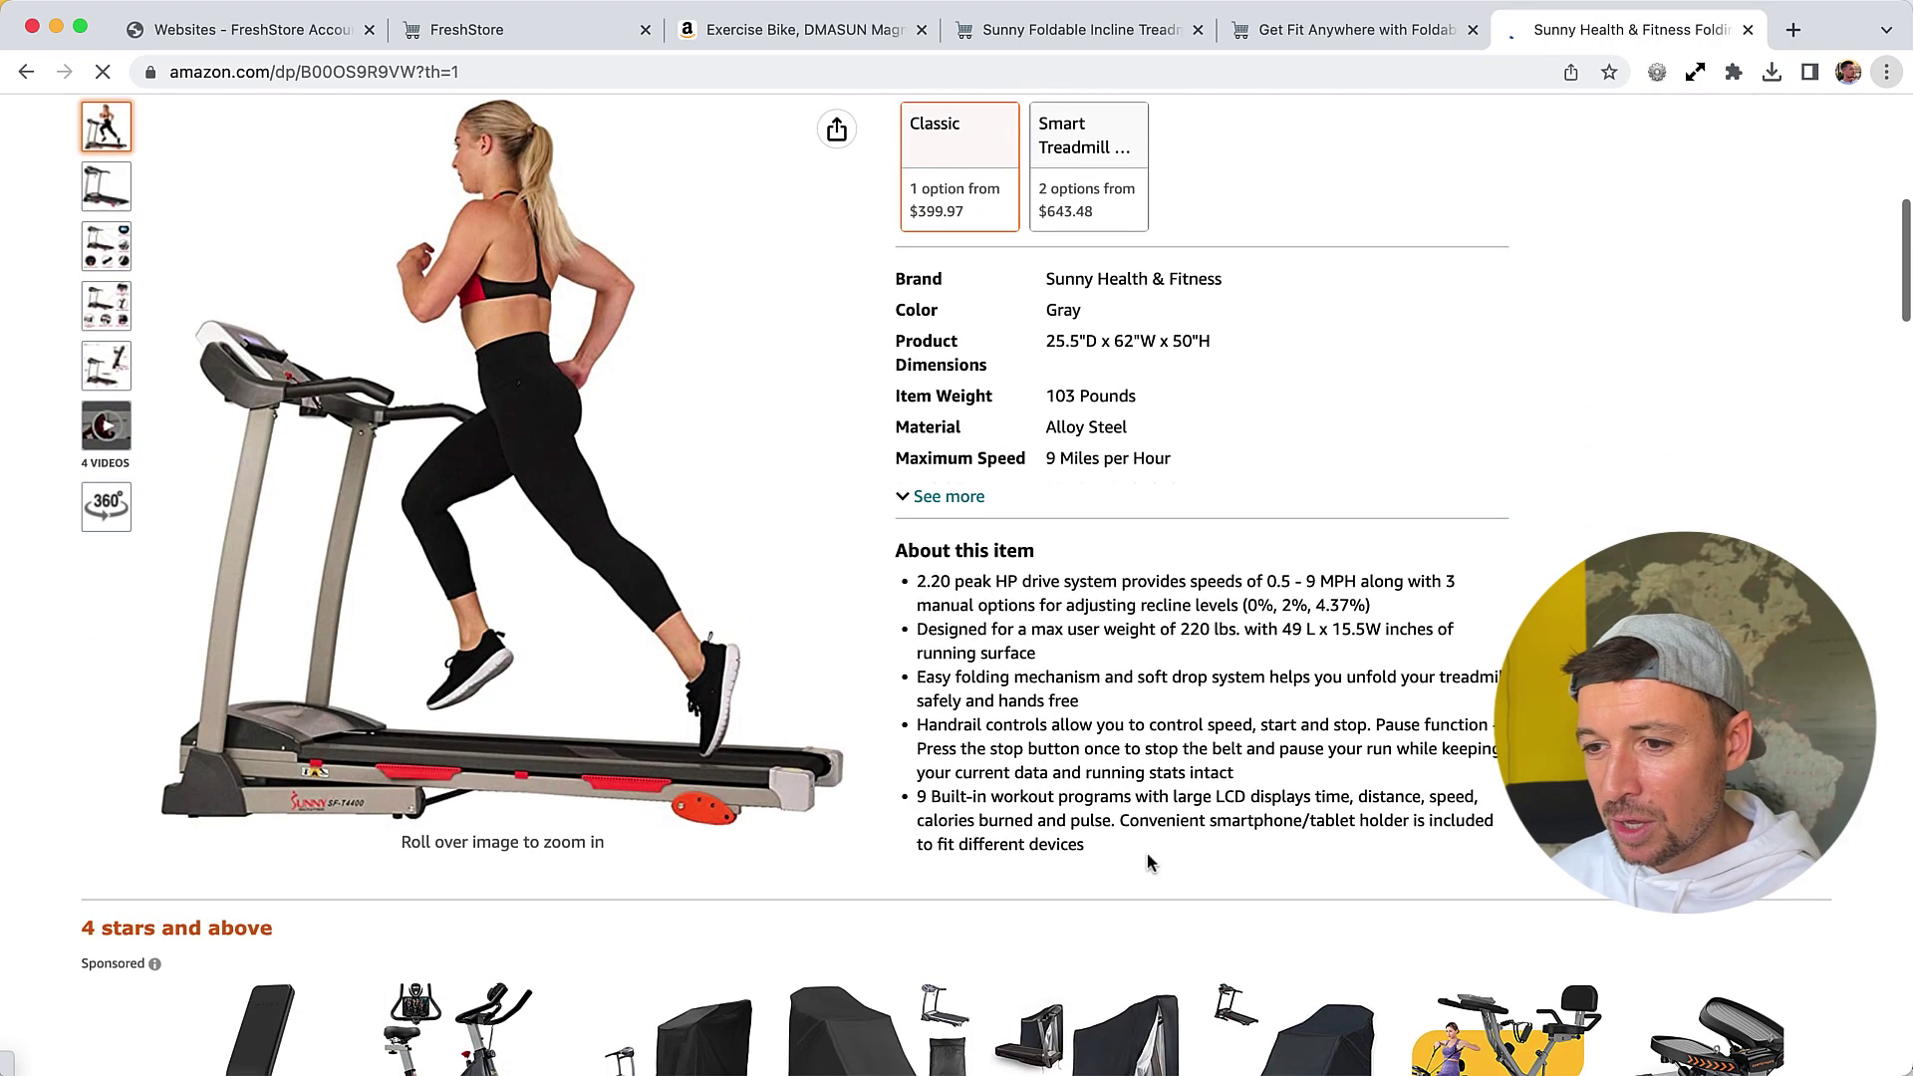
pyautogui.moveTo(1137, 855); pyautogui.dragTo(912, 578)
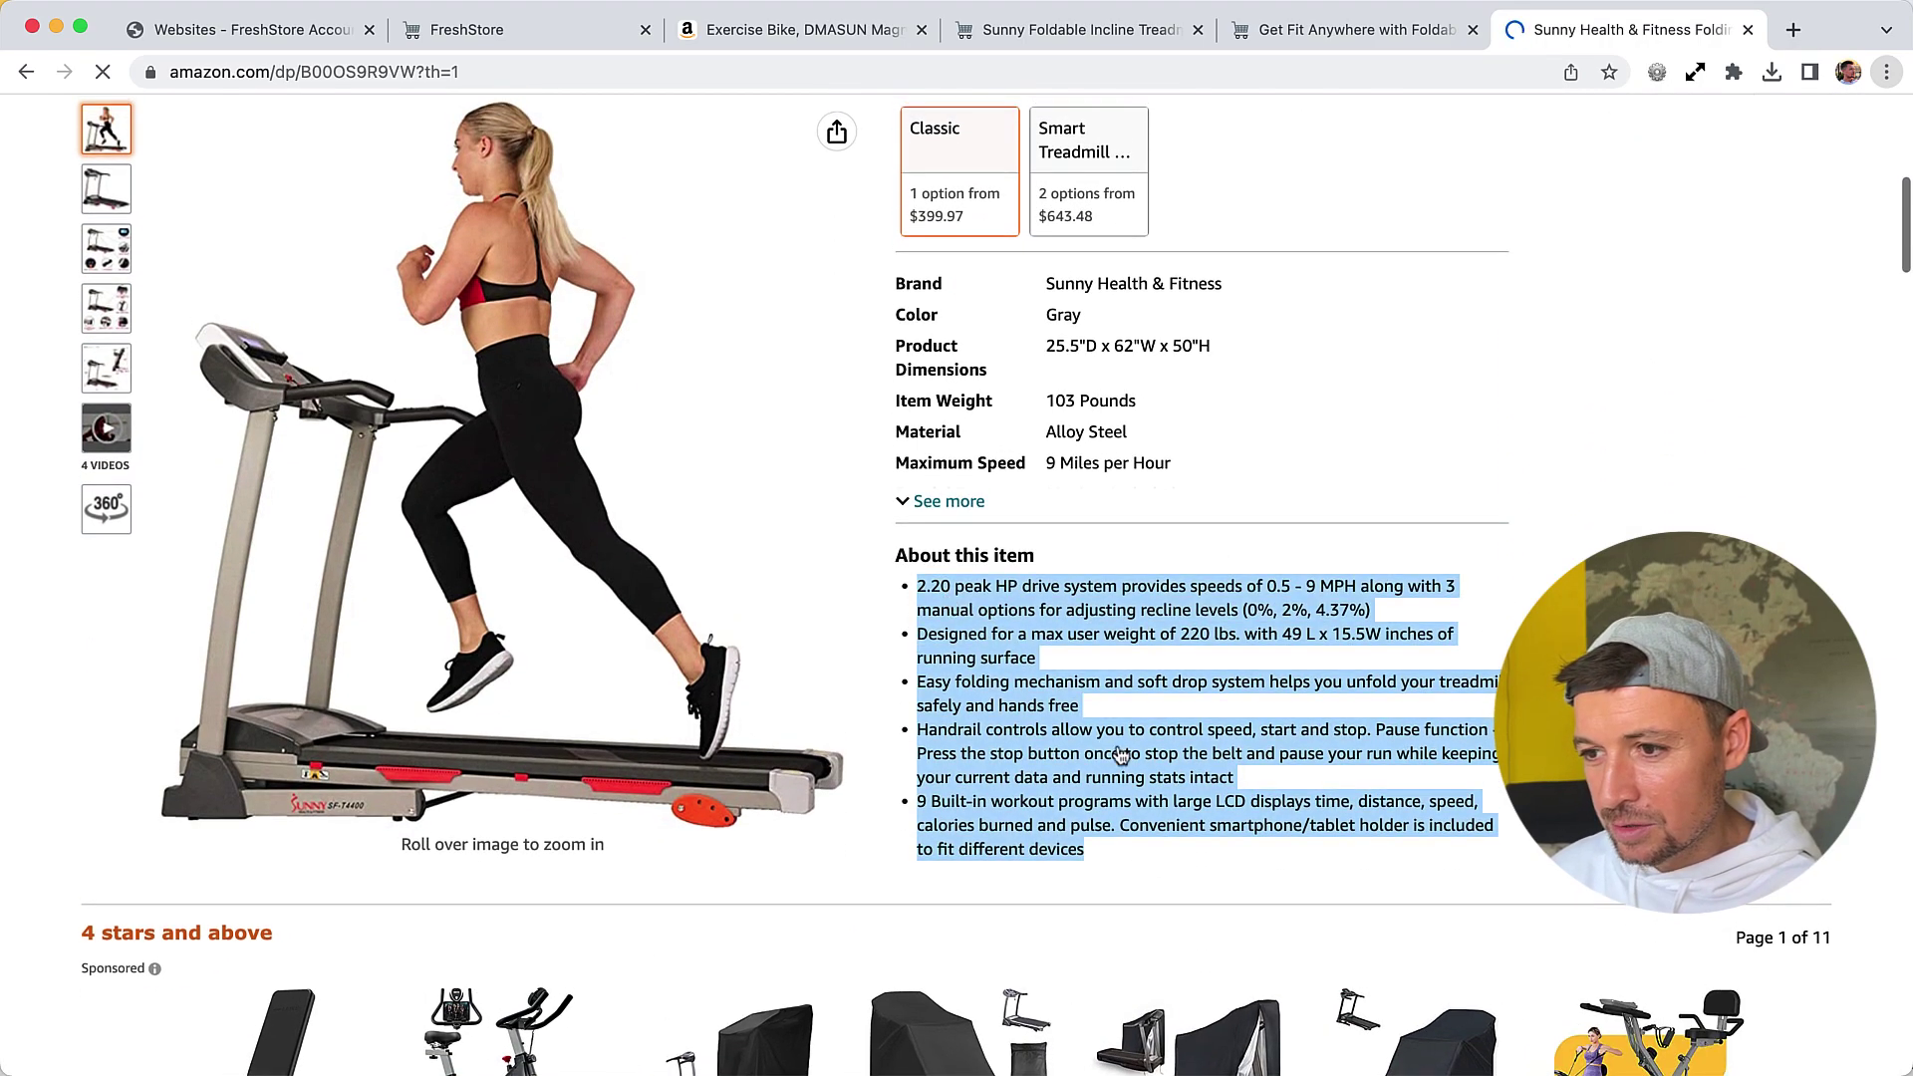
# Highlight the storefront's Product Highlights list and compare it with the bullet points on the Amazon listing
pyautogui.press('super+alt+Left')
pyautogui.scroll(-6, 1145, 738)
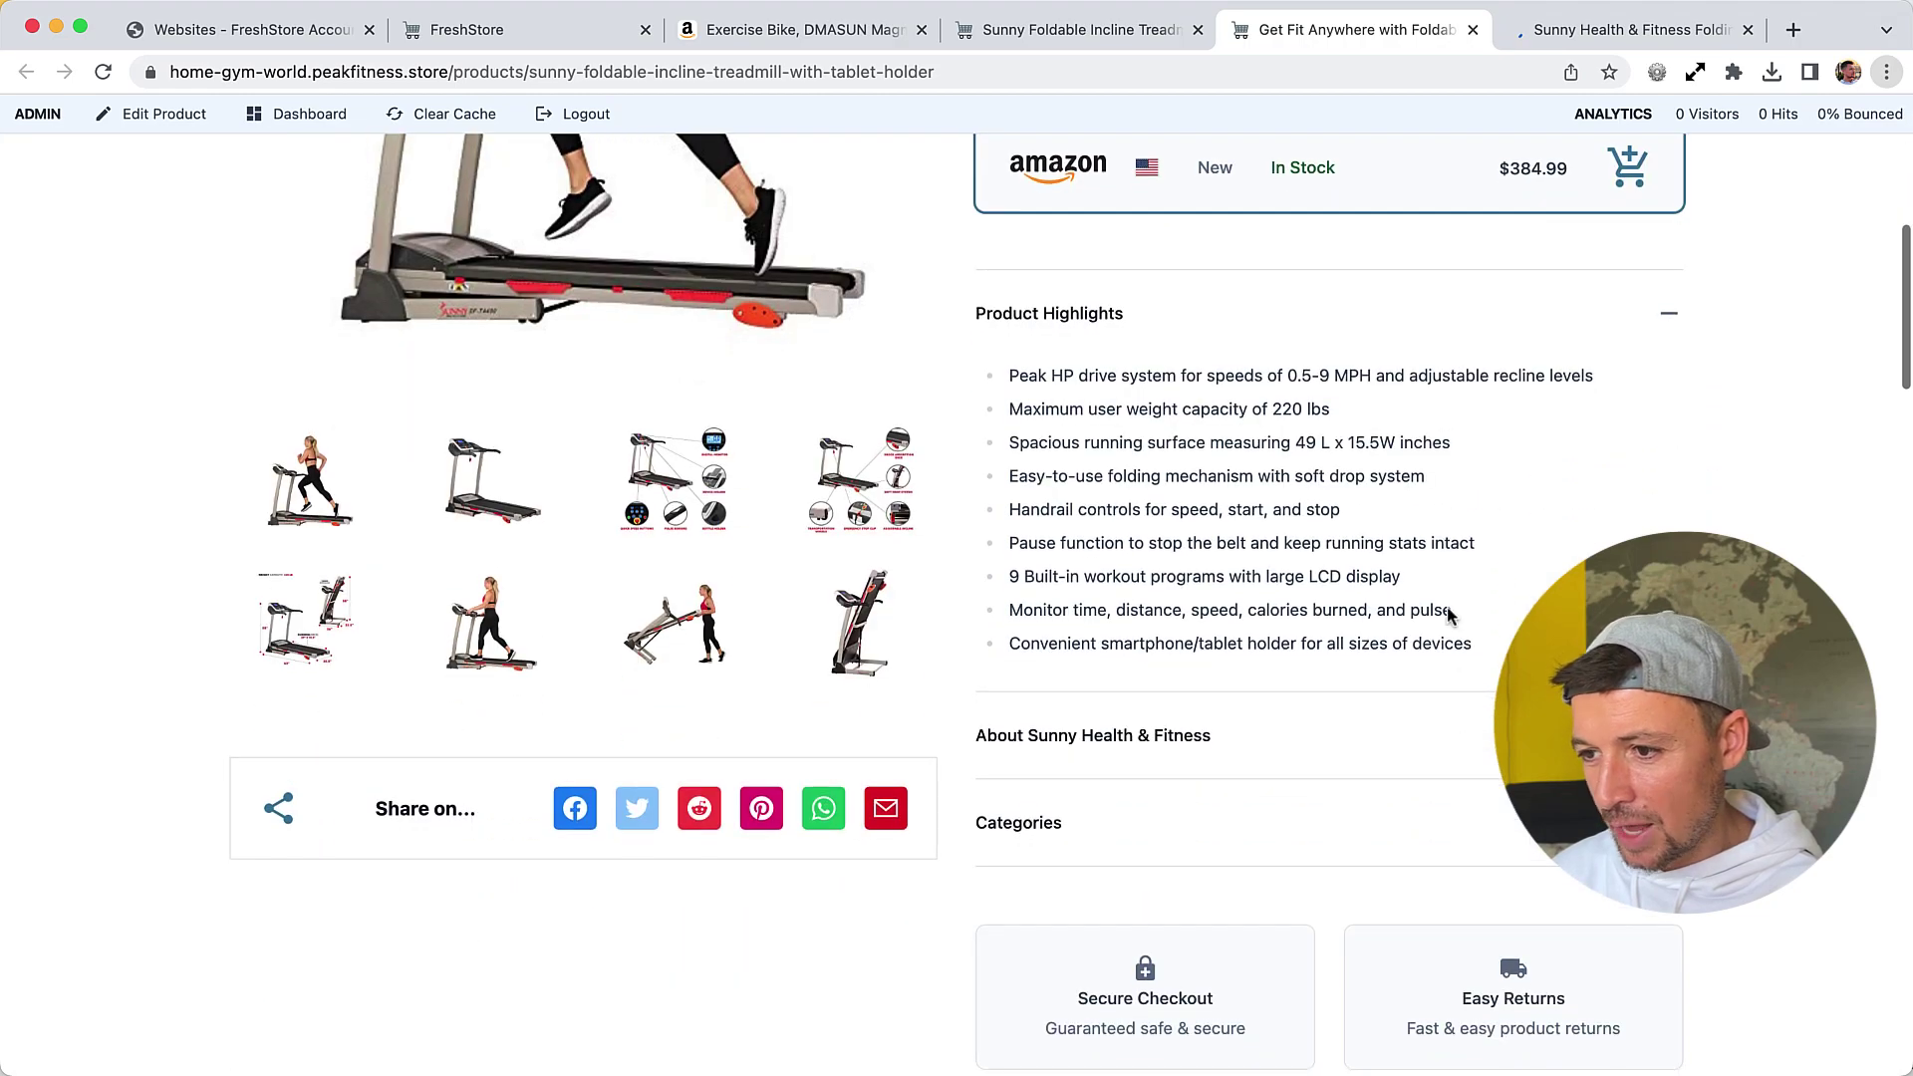
pyautogui.moveTo(1475, 646); pyautogui.dragTo(994, 388)
pyautogui.press('super+alt+Right')
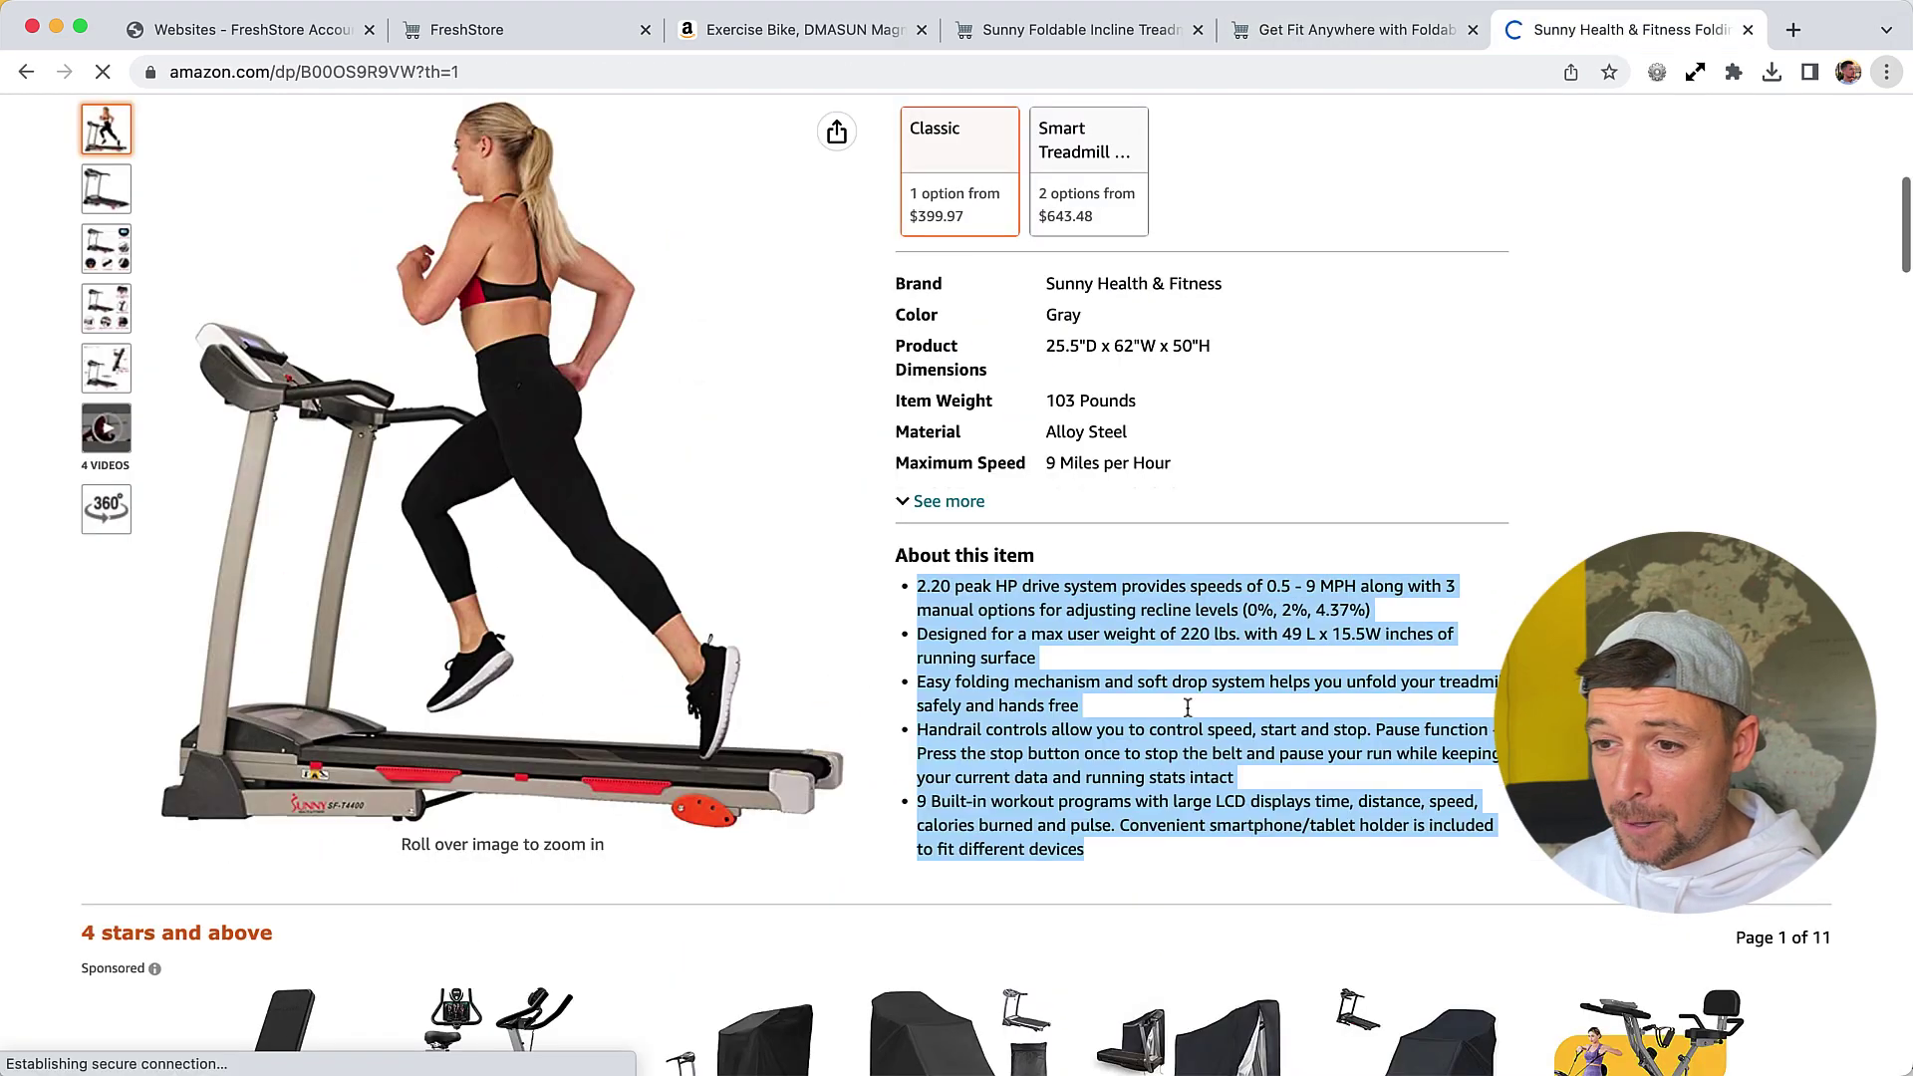
pyautogui.press('super+alt+Left')
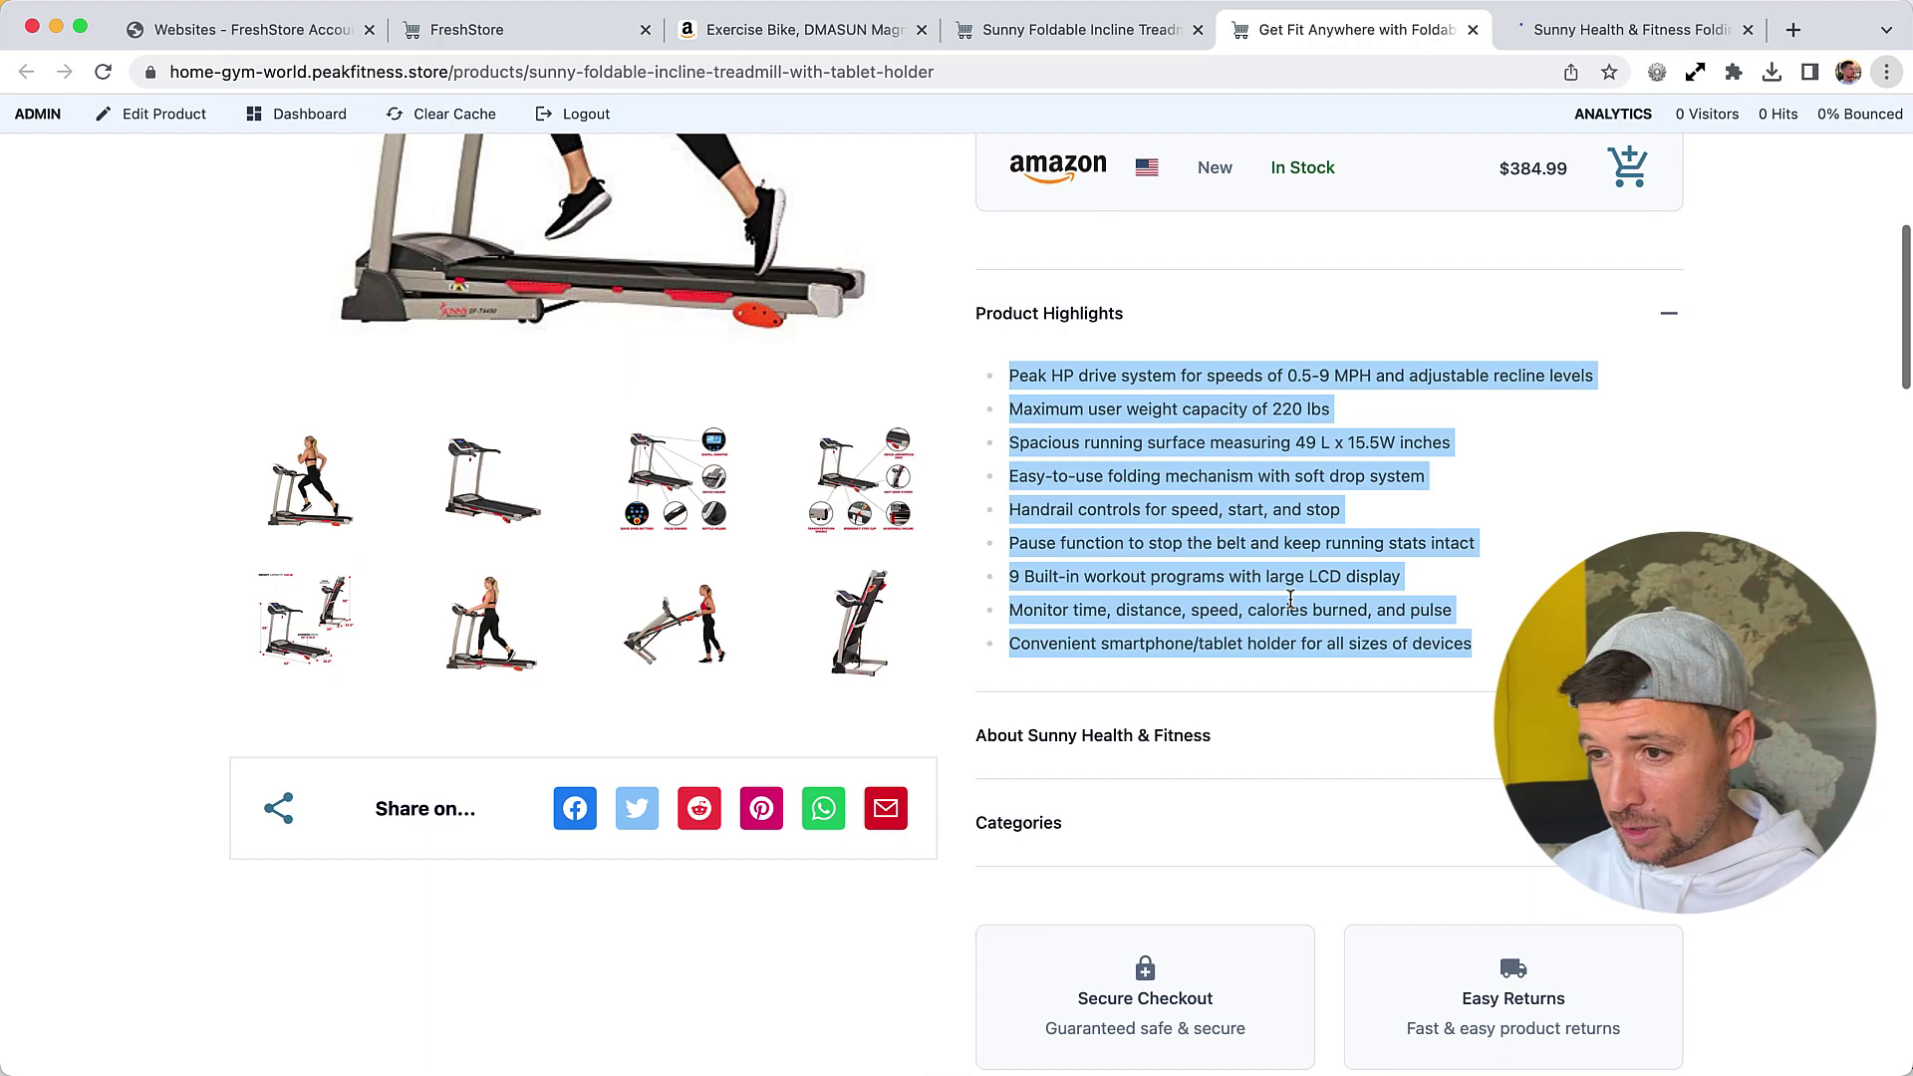
pyautogui.press('super+alt+Right')
pyautogui.press('super+alt+Left')
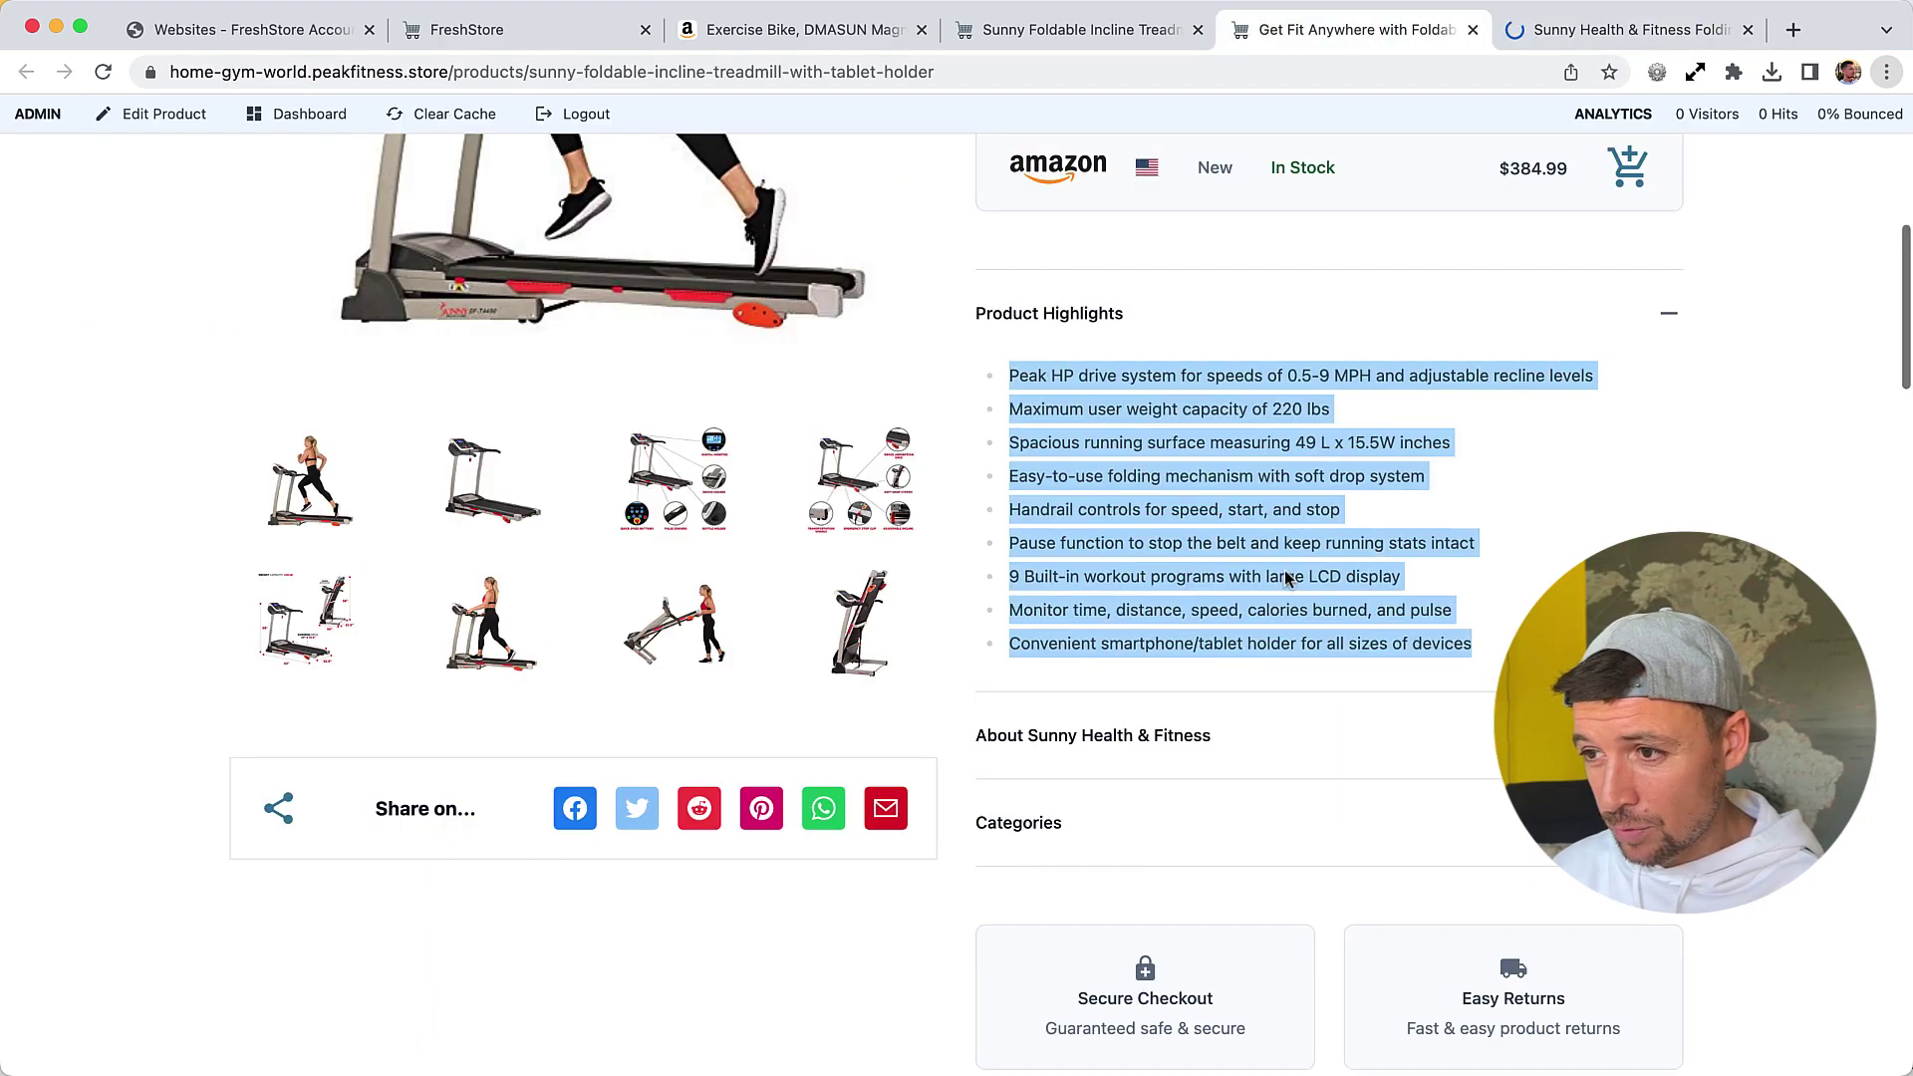
pyautogui.press('super+alt+Right')
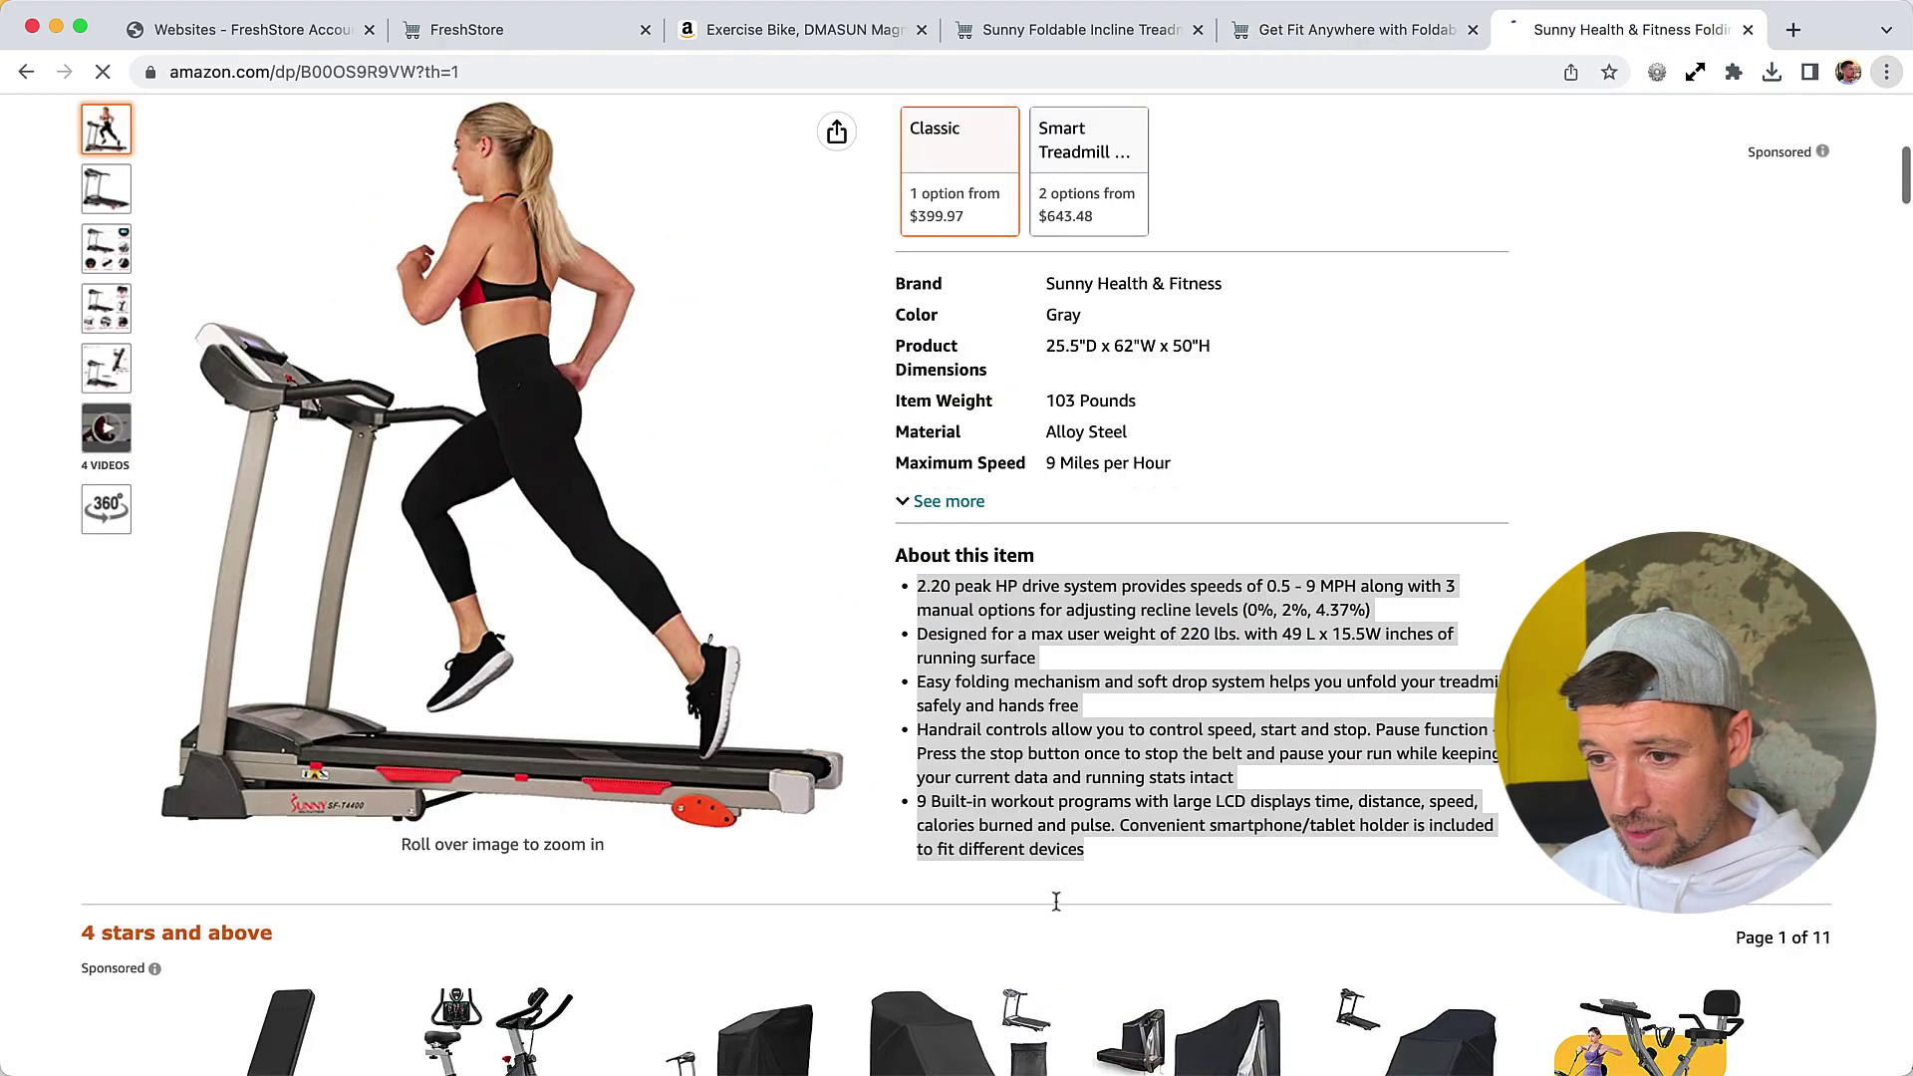
pyautogui.press('super+alt+Right')
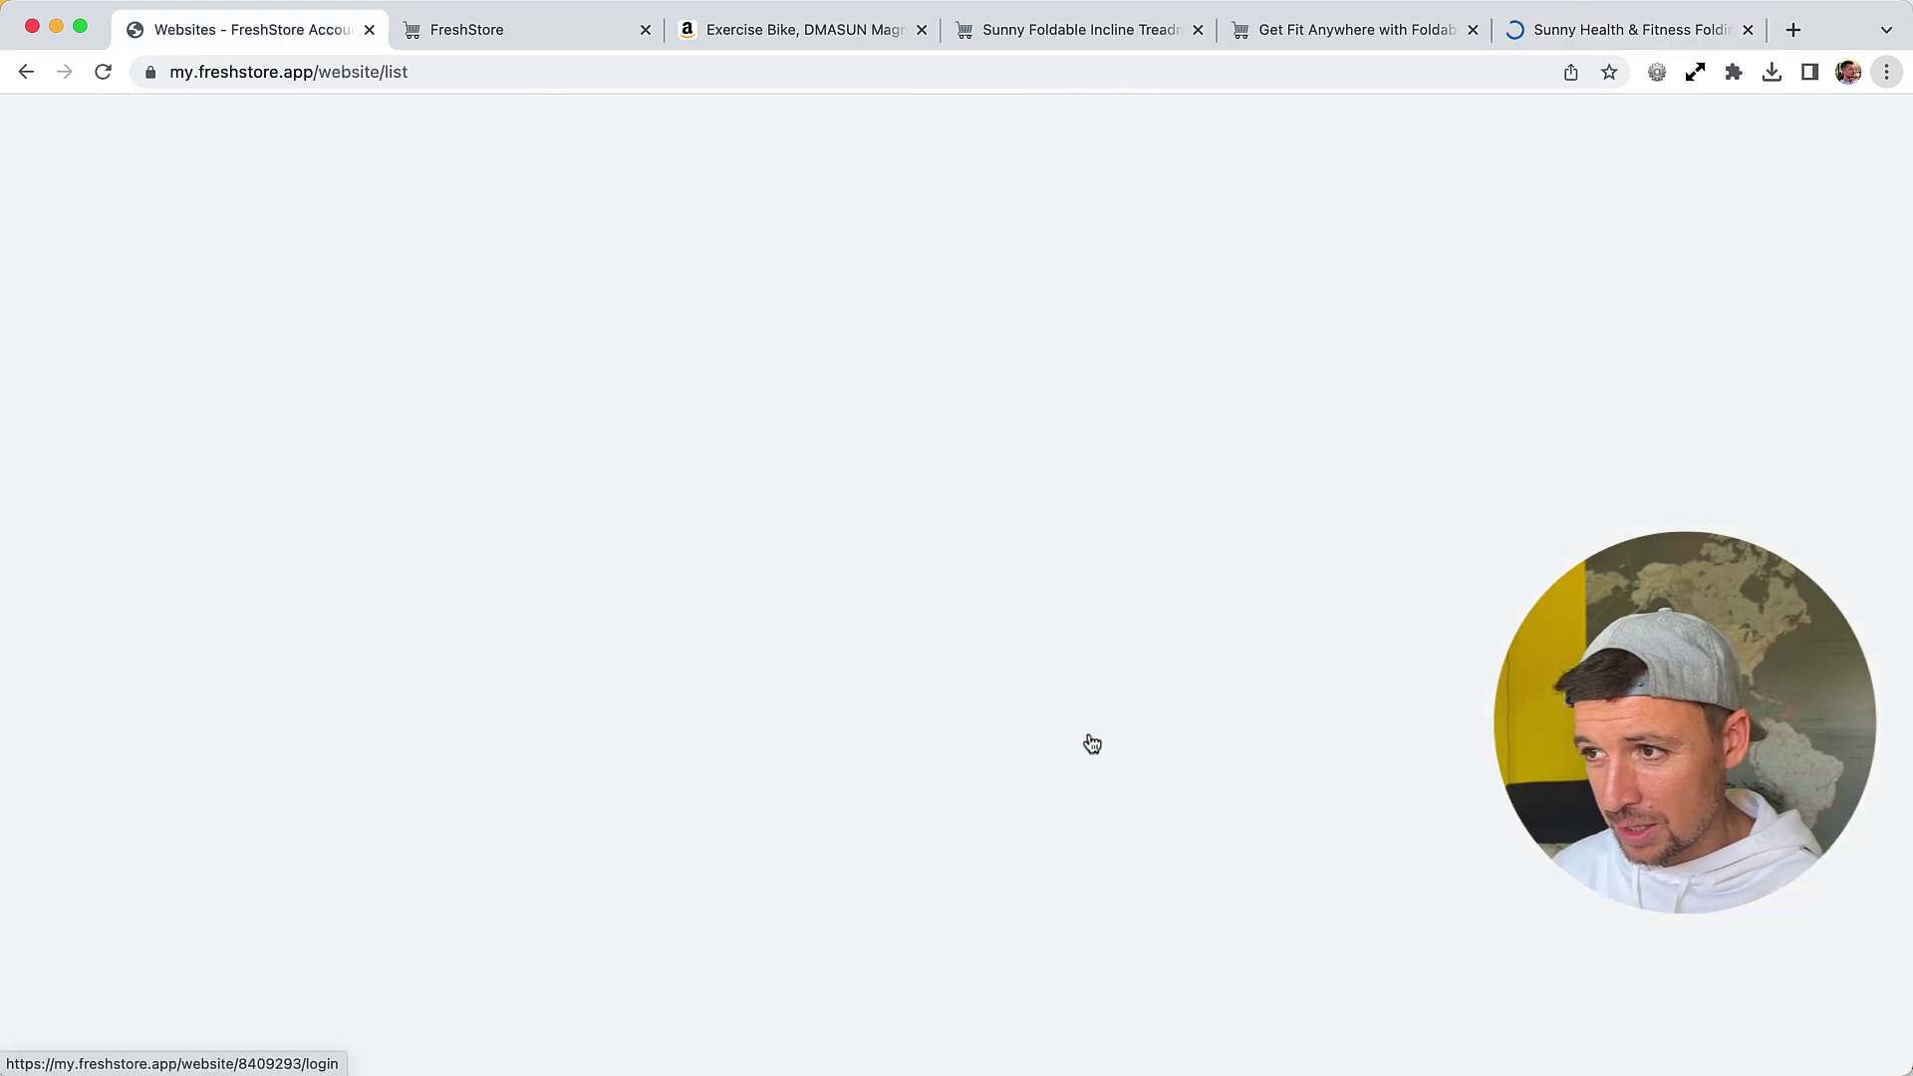
pyautogui.press('super+alt+Left')
pyautogui.press('super+alt+Left')
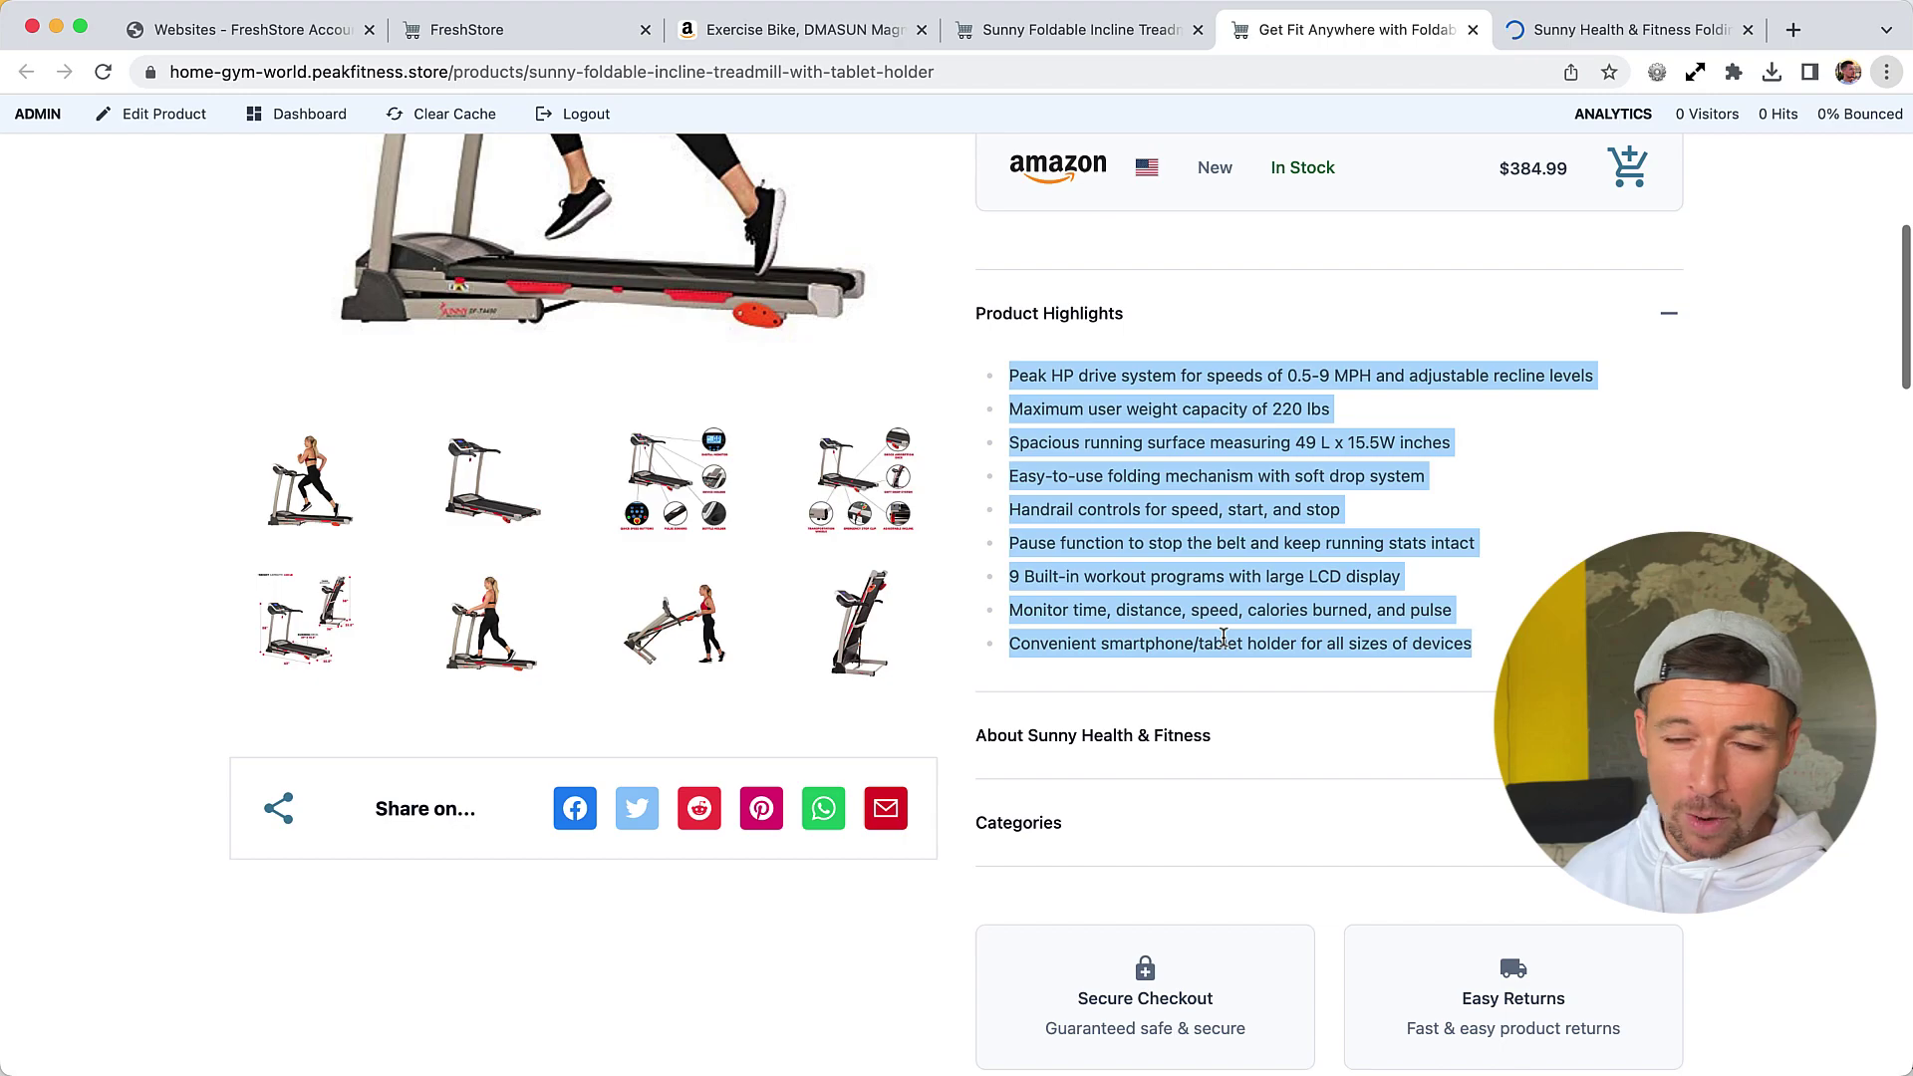
# Compare the storefront and Amazon pages further, examining the Amazon listing down to its From the brand section
pyautogui.scroll(-1, 1342, 641)
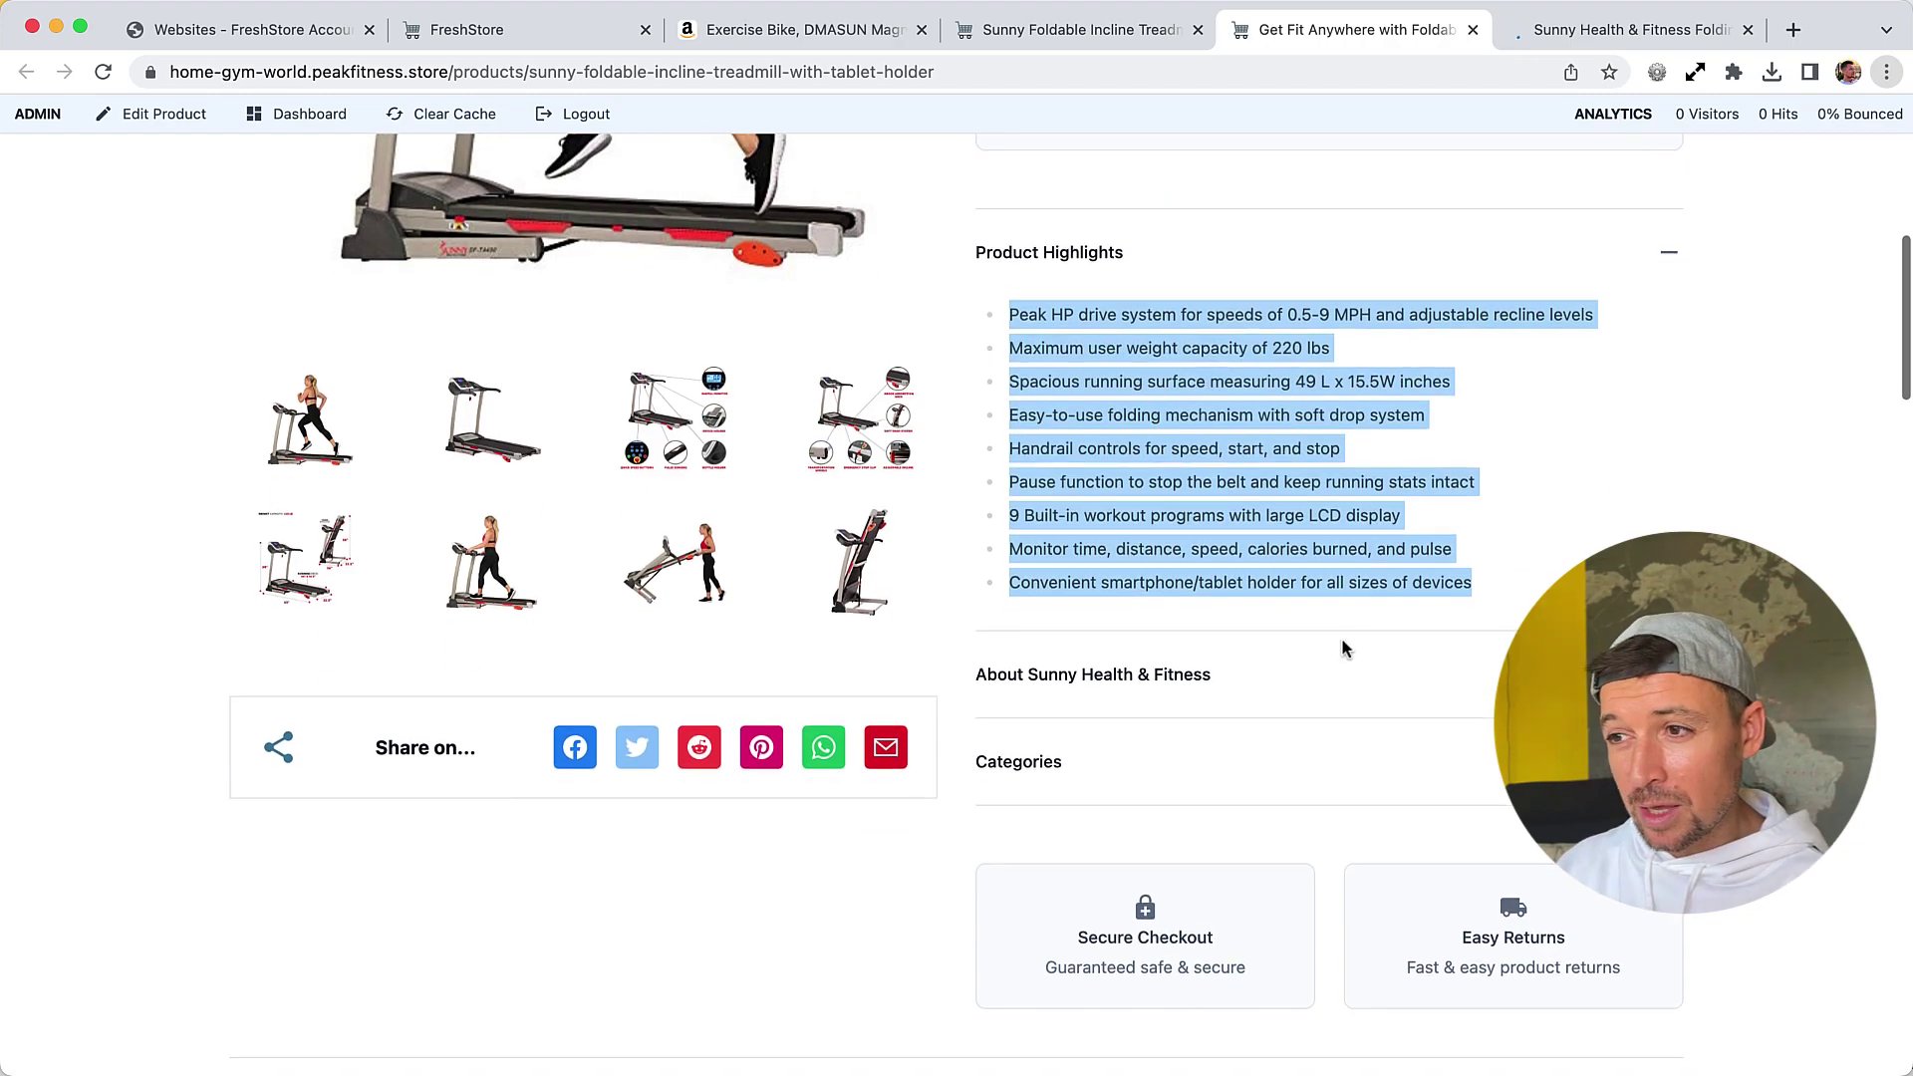
pyautogui.press('super+alt+Right')
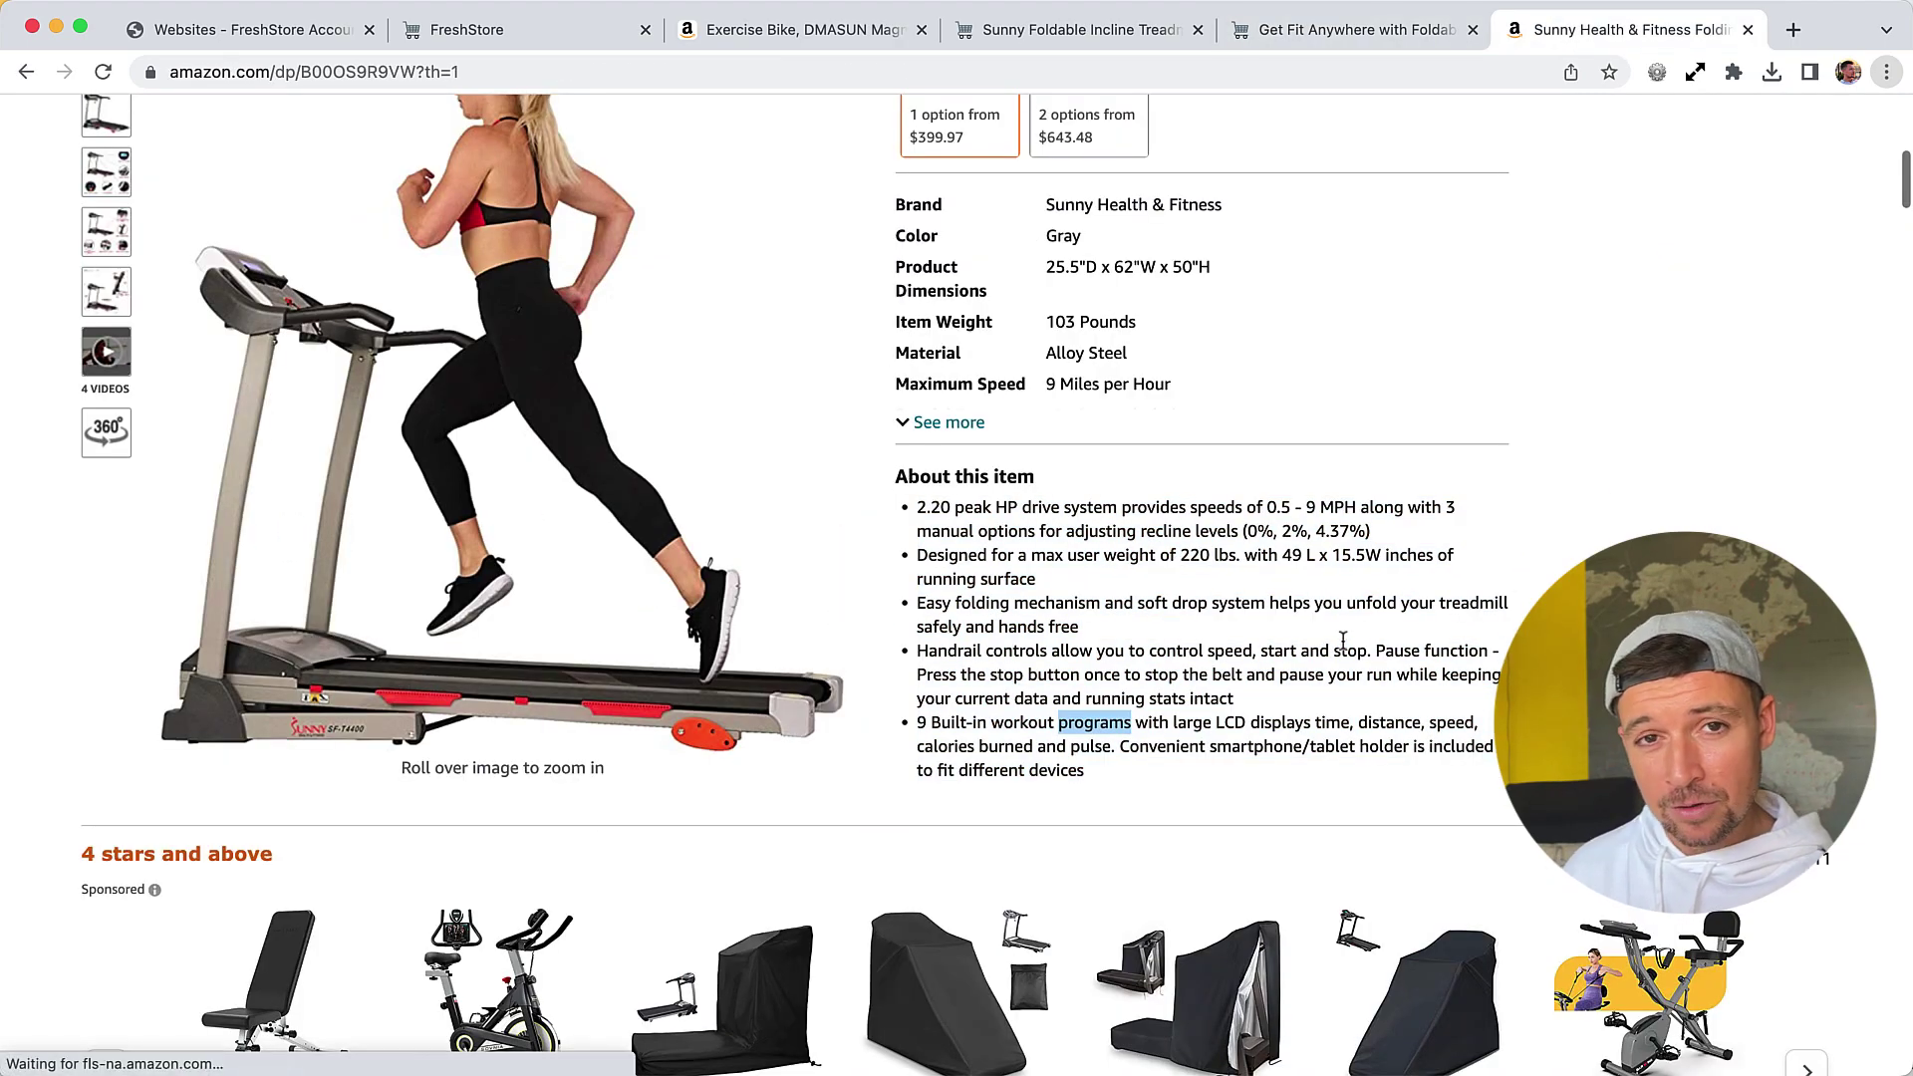
pyautogui.press('super+alt+Left')
pyautogui.press('super+alt+Right')
pyautogui.scroll(-10, 1311, 592)
pyautogui.scroll(-10, 1308, 591)
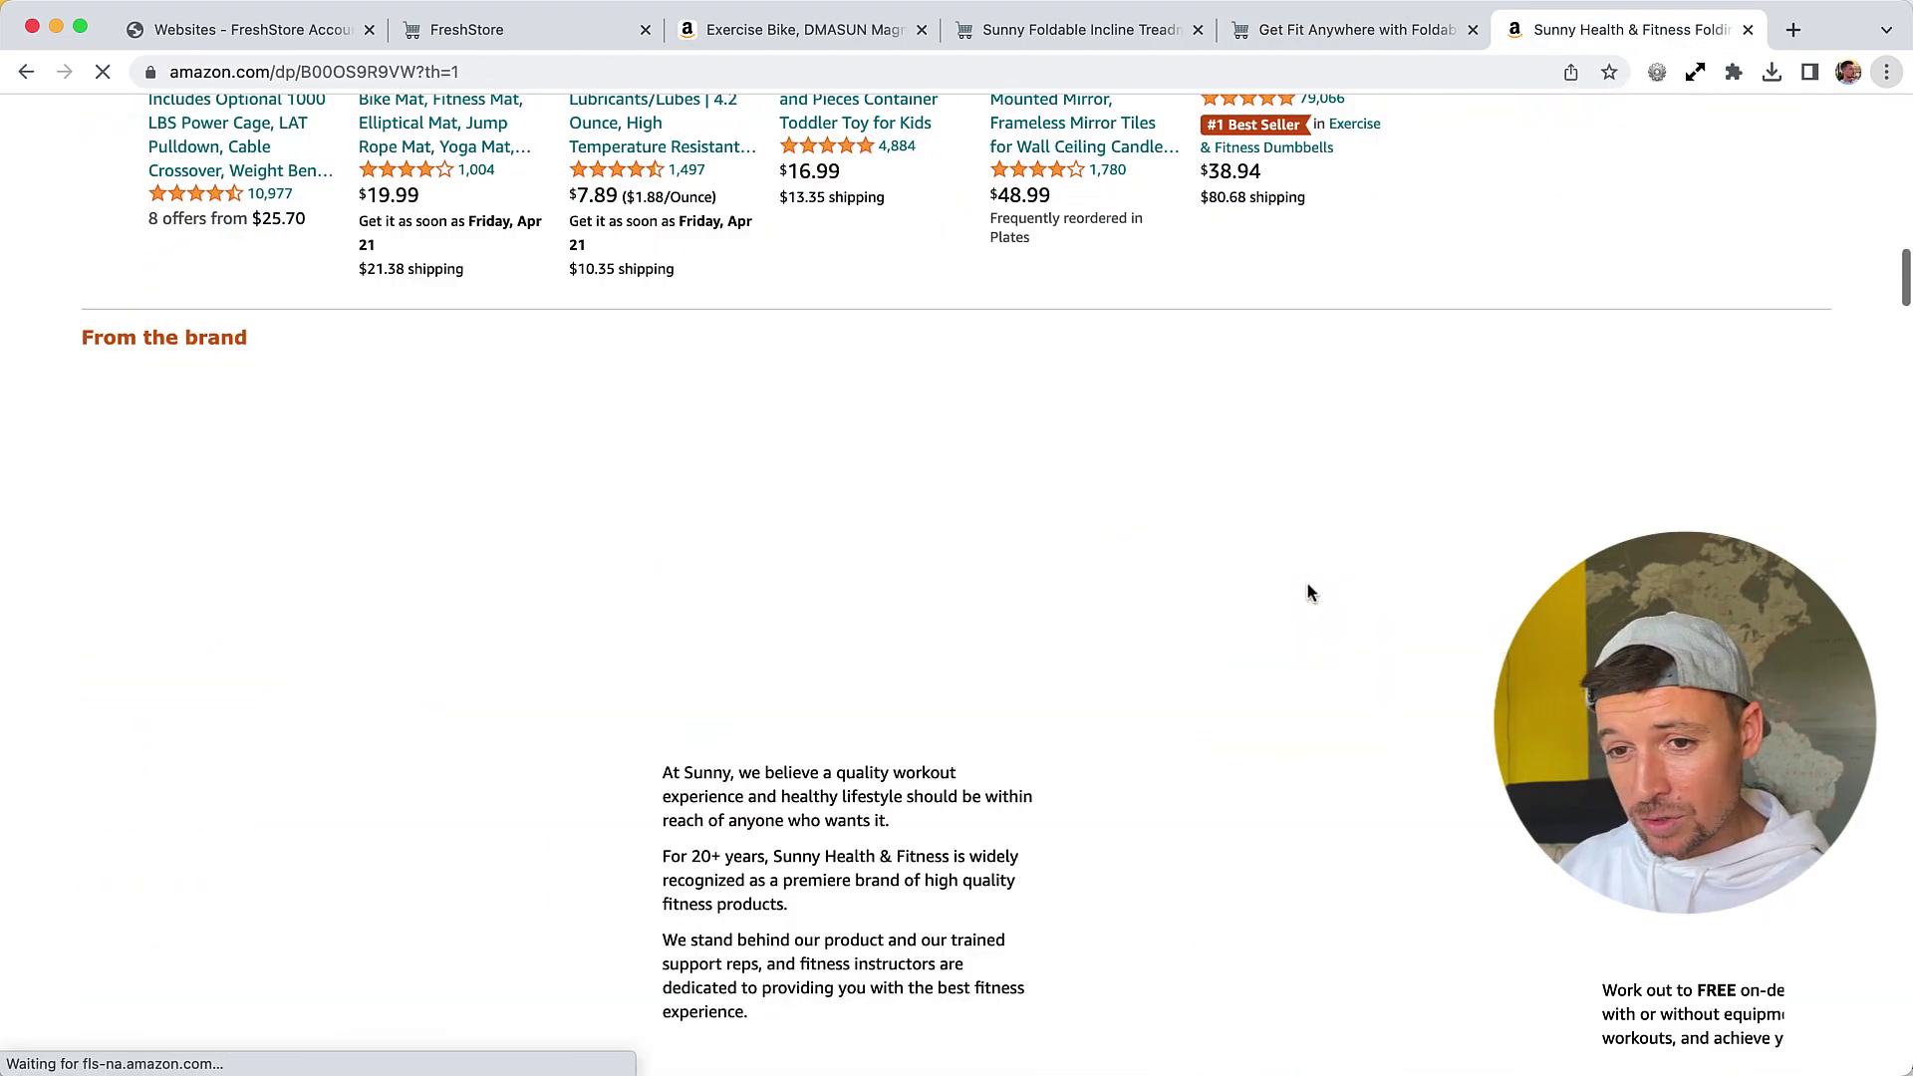
# Return to the treadmill's storefront page and review its title, price, summary and Amazon offer
pyautogui.press('super+alt+Left')
pyautogui.scroll(-1, 1269, 641)
pyautogui.scroll(10, 1270, 640)
pyautogui.scroll(-2, 1269, 641)
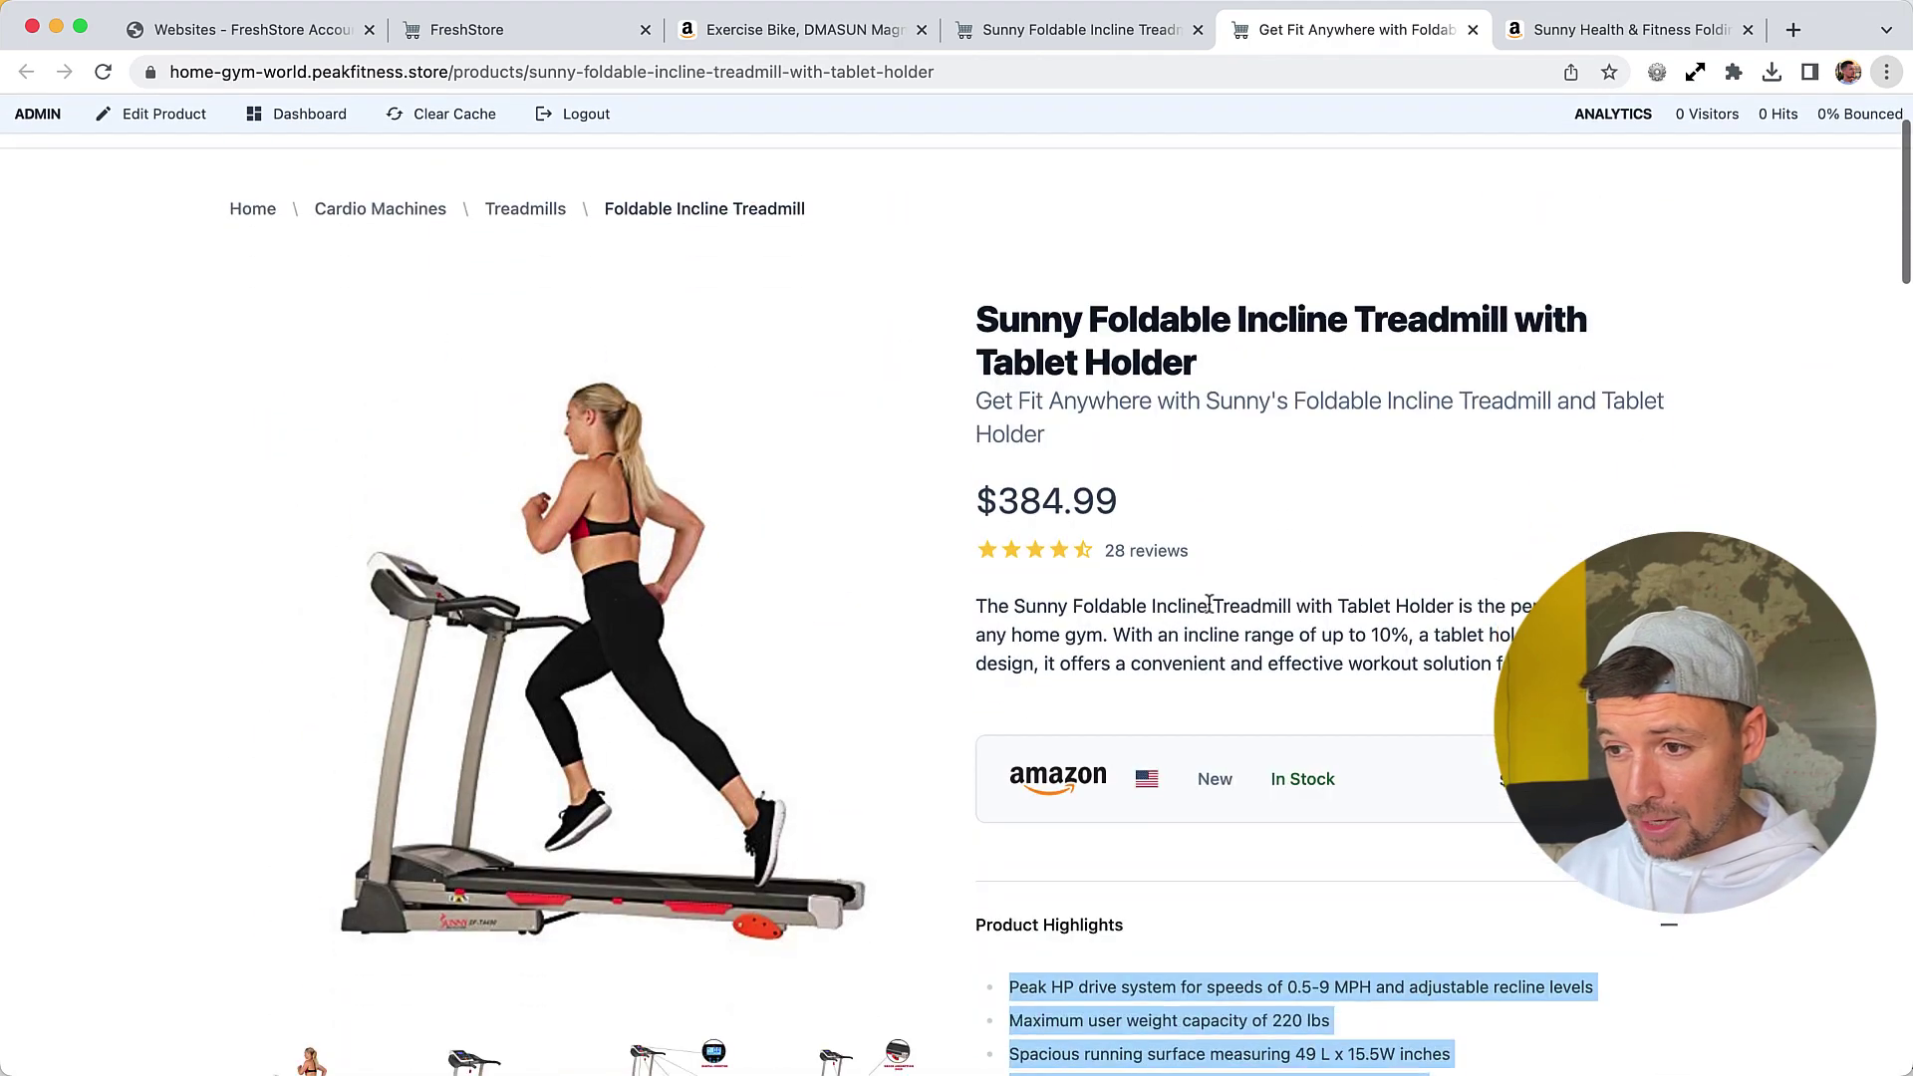
# Highlight the treadmill's product summary and review the long description further down its storefront page
pyautogui.tripleClick(1208, 605)
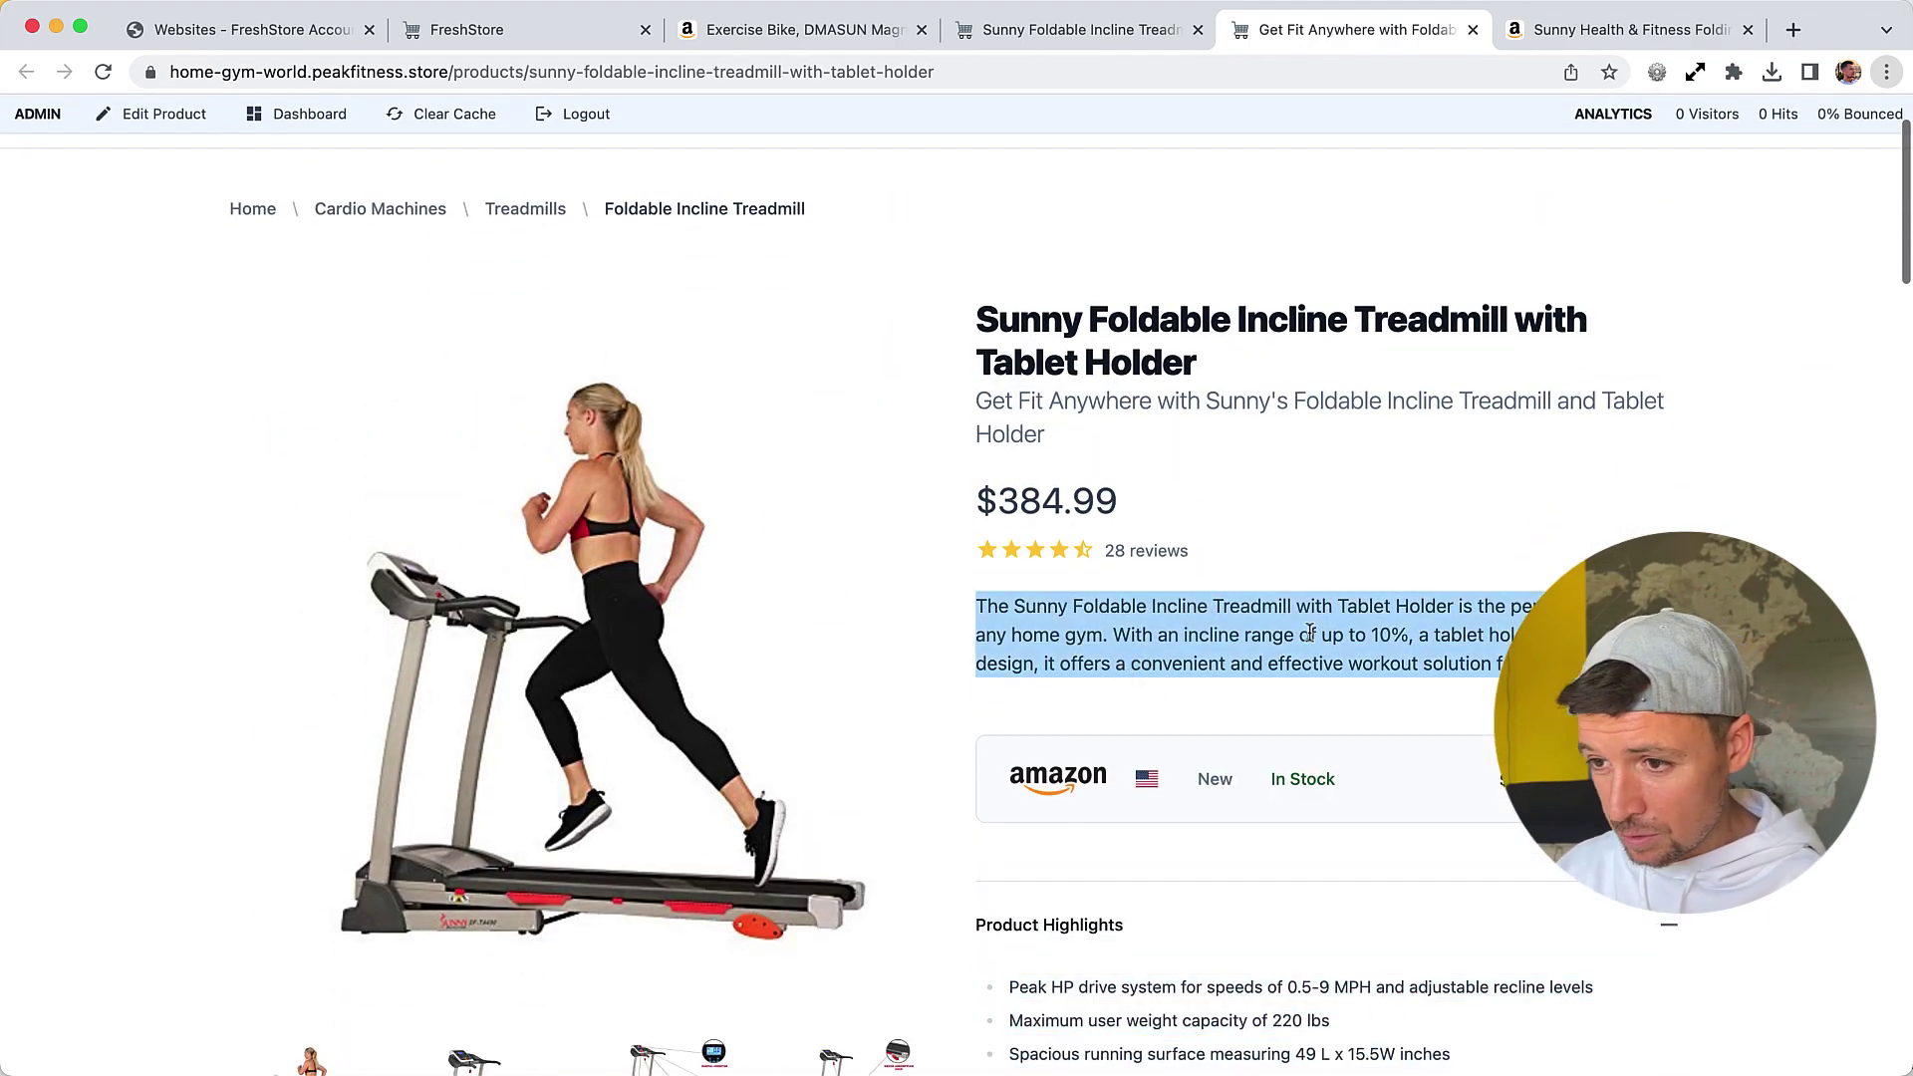
pyautogui.scroll(-12, 1328, 633)
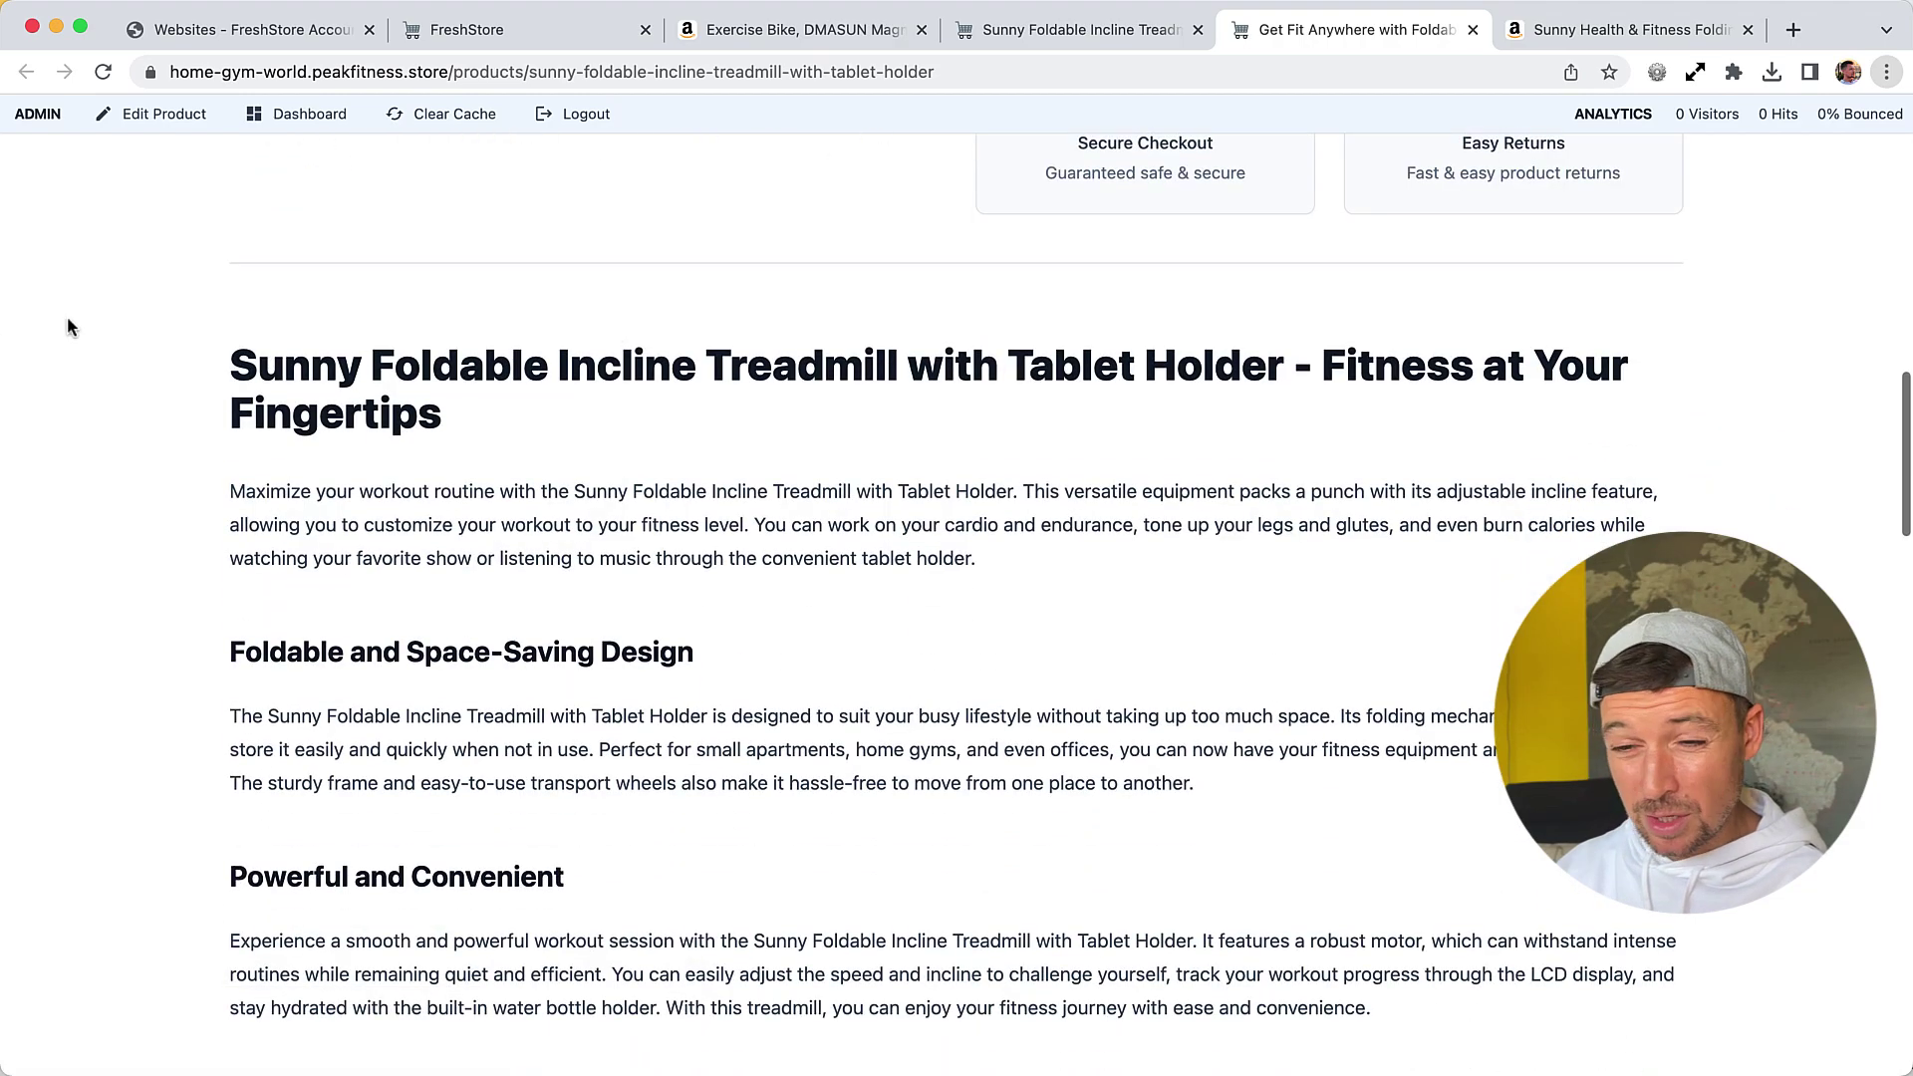
pyautogui.scroll(12, 804, 529)
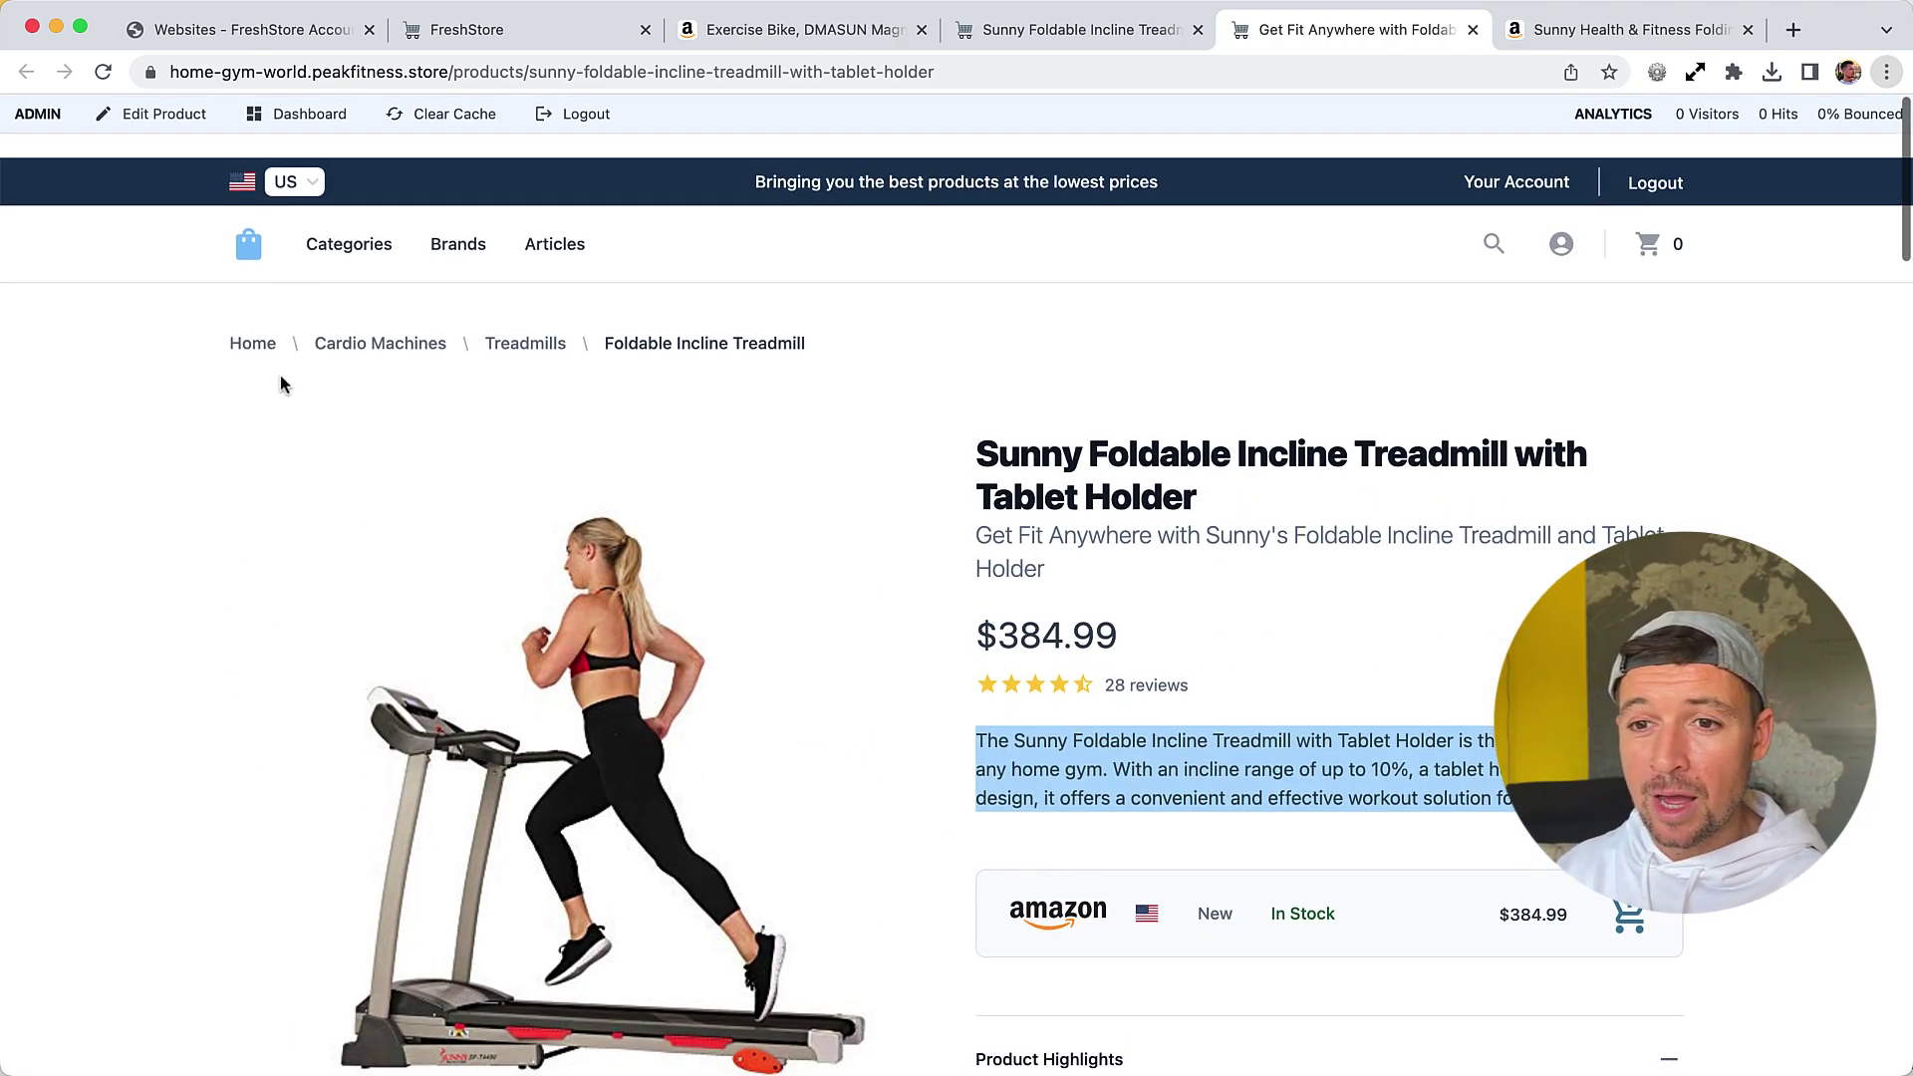
# Open the storefront homepage and review it from the hero section through the latest products to the footer
pyautogui.press('super+r')
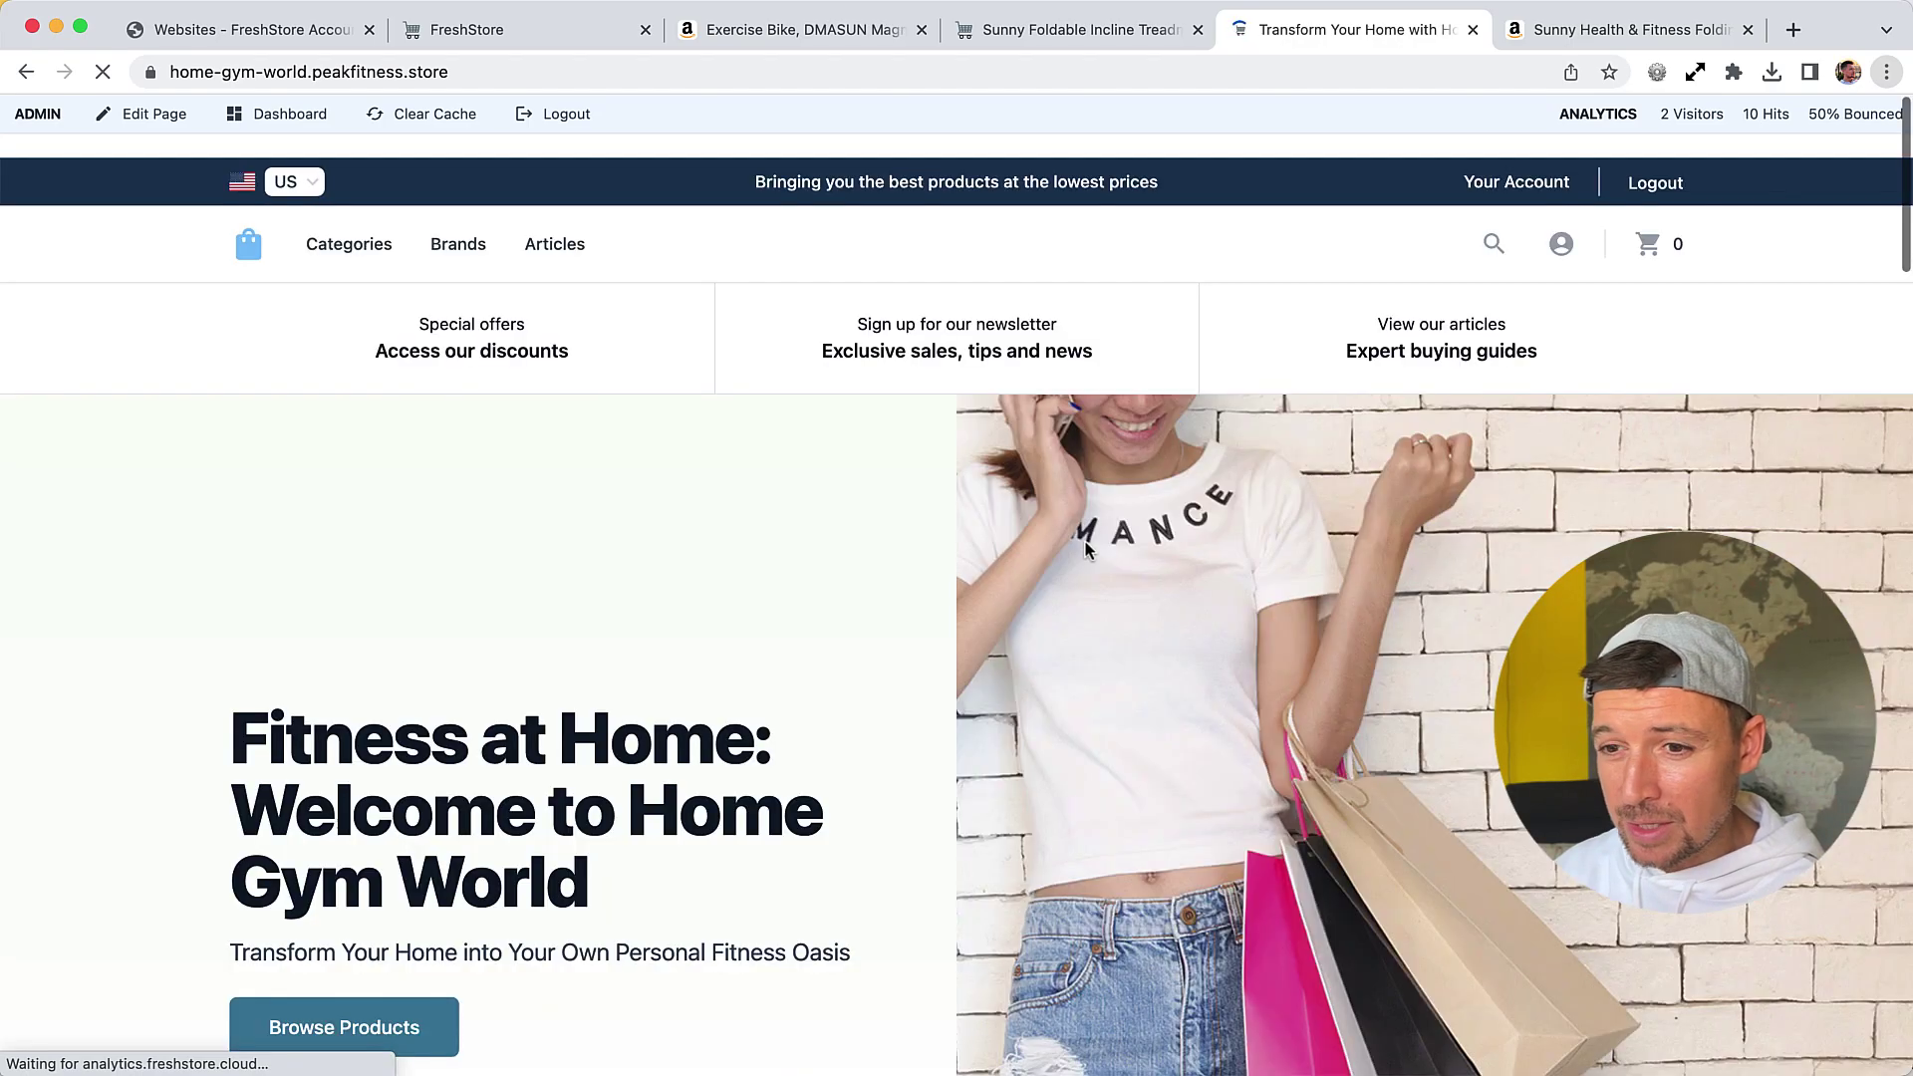
pyautogui.scroll(-3, 1085, 550)
pyautogui.scroll(-10, 1084, 546)
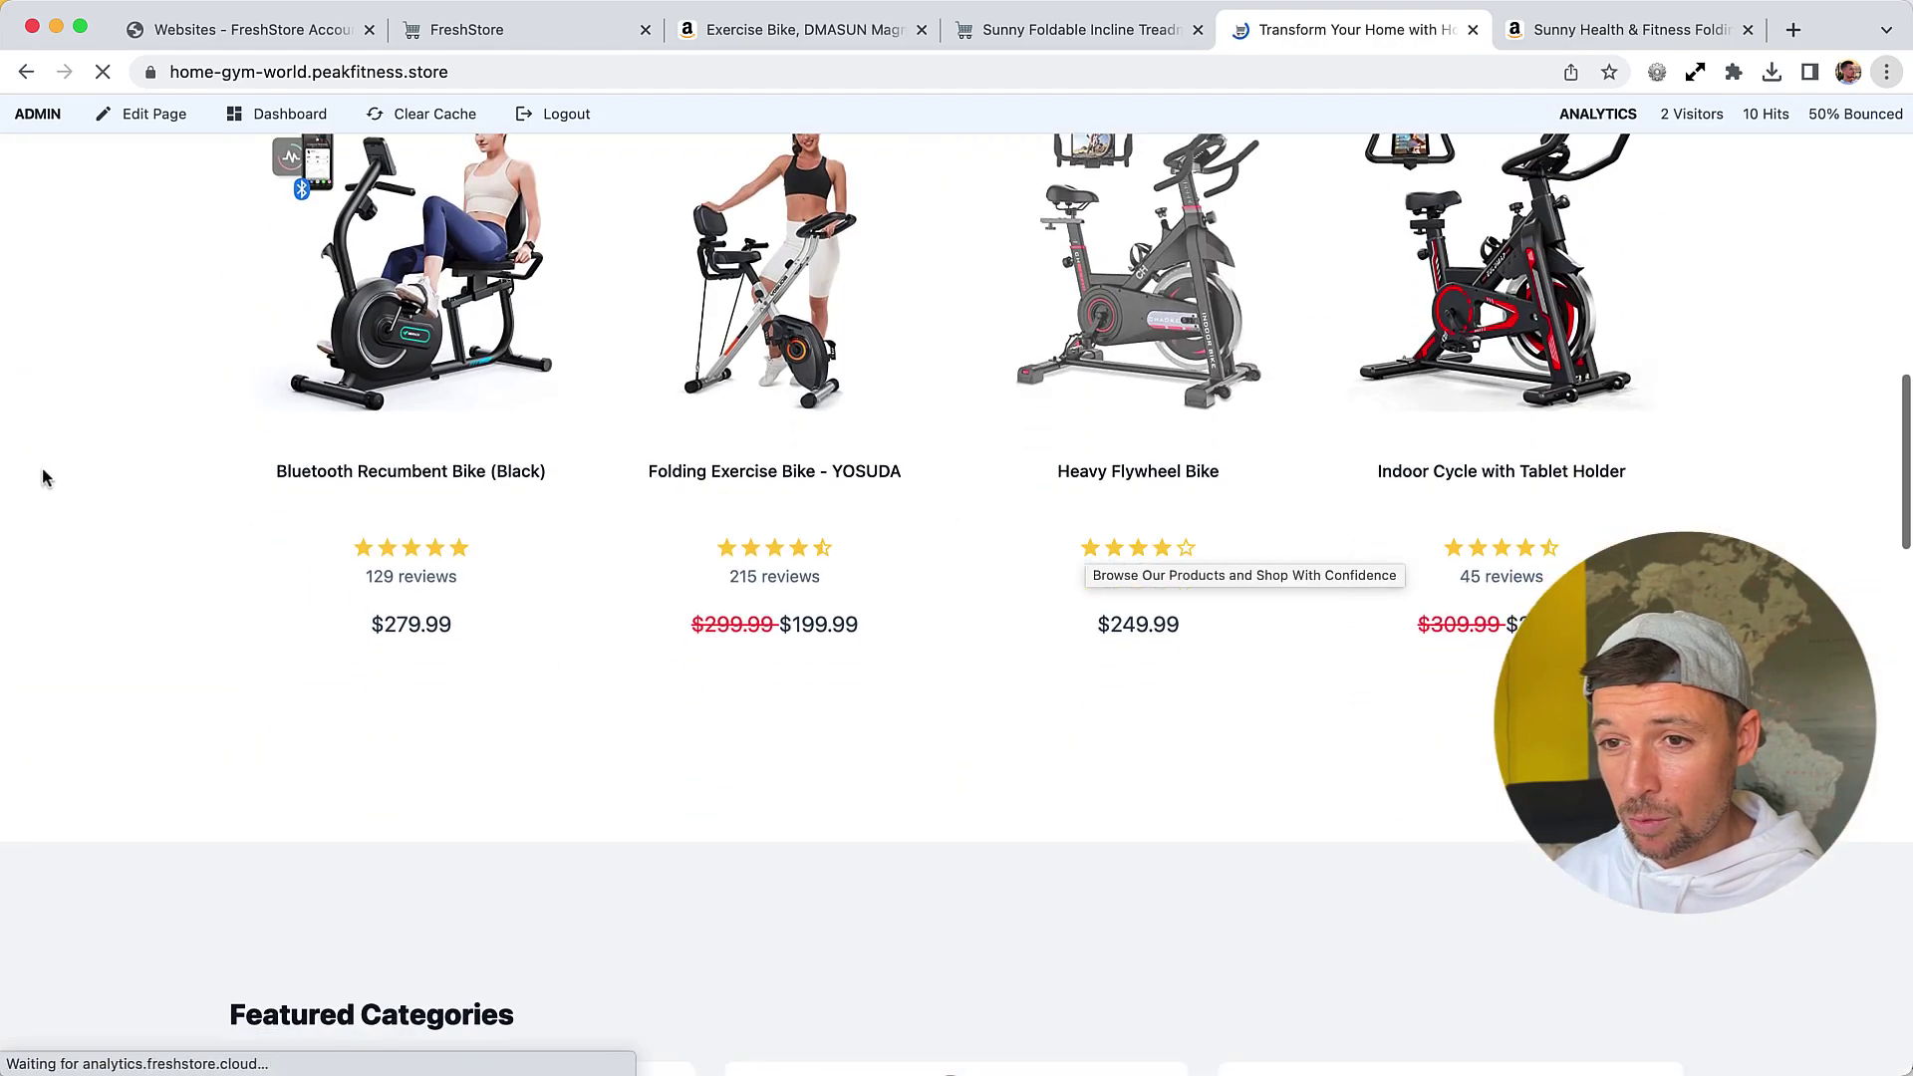
pyautogui.scroll(-2, 1185, 468)
pyautogui.scroll(-15, 862, 718)
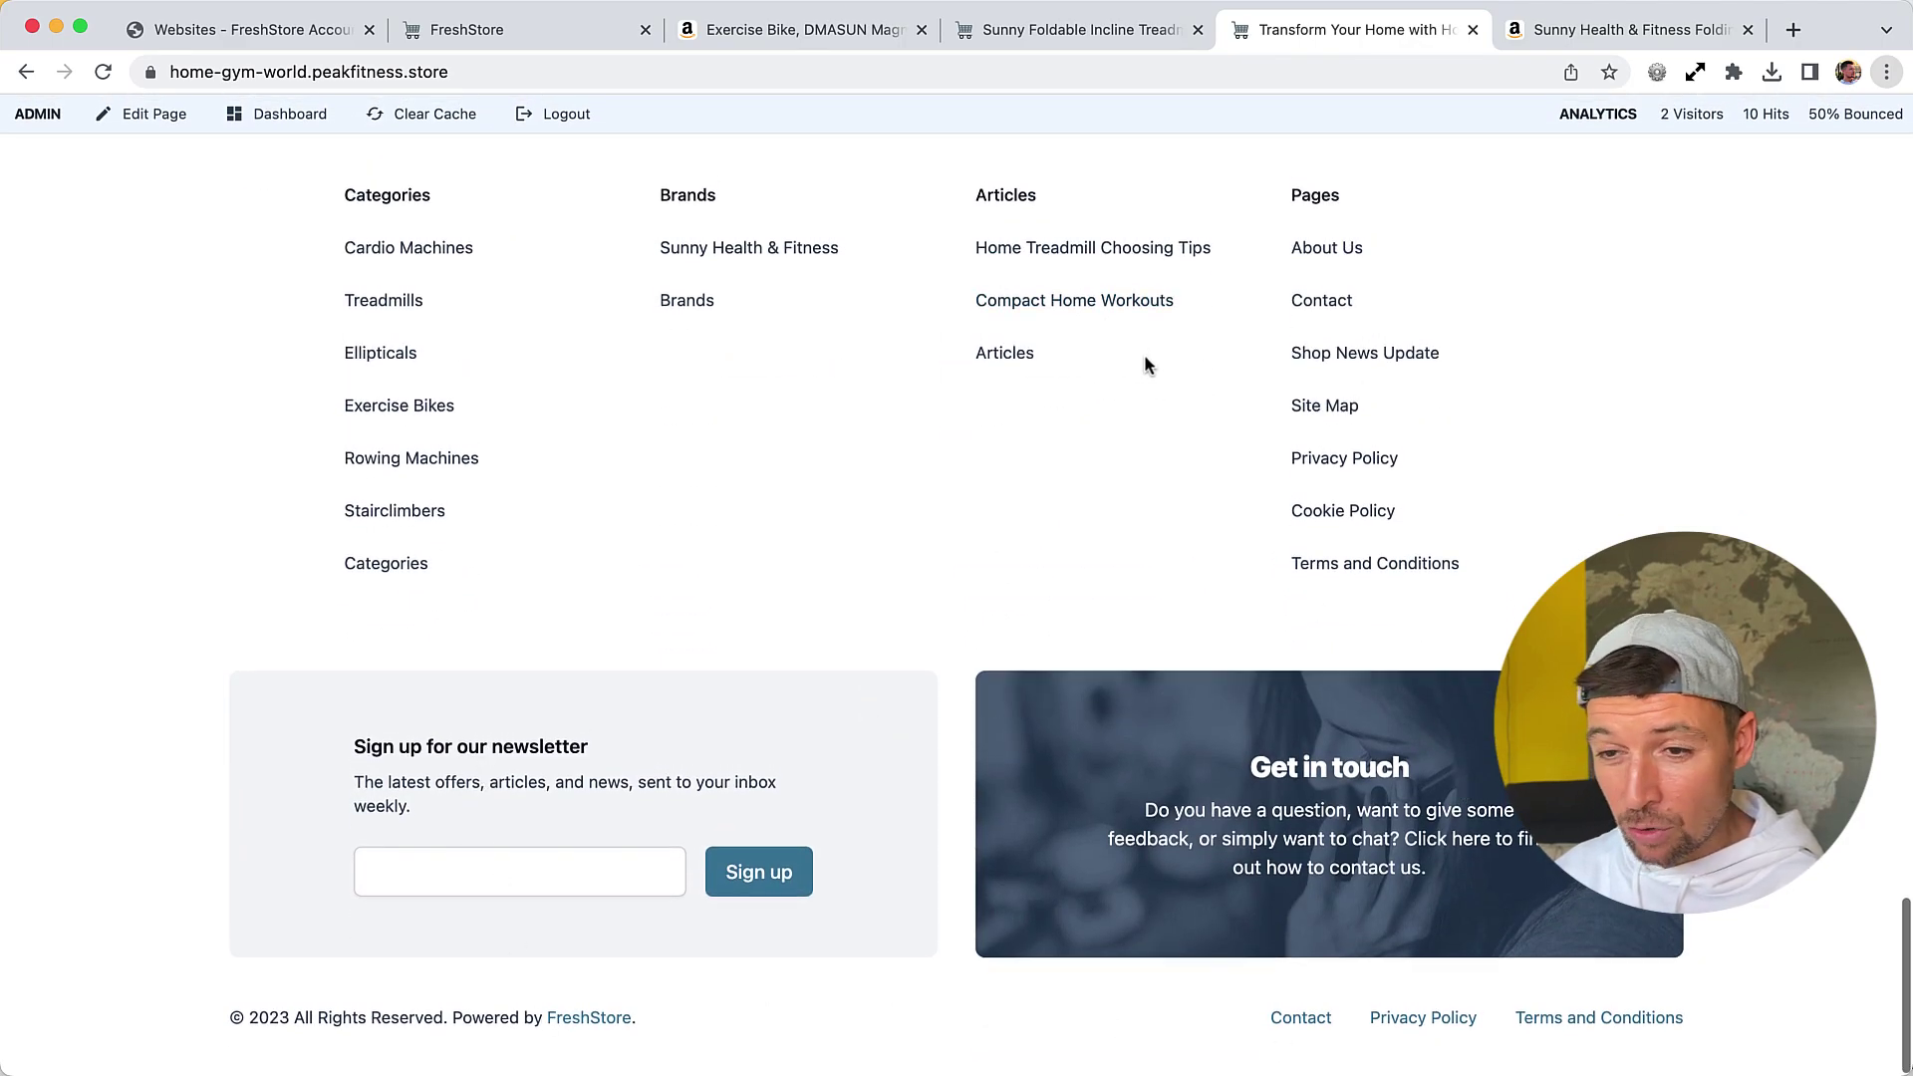
pyautogui.scroll(20, 1144, 354)
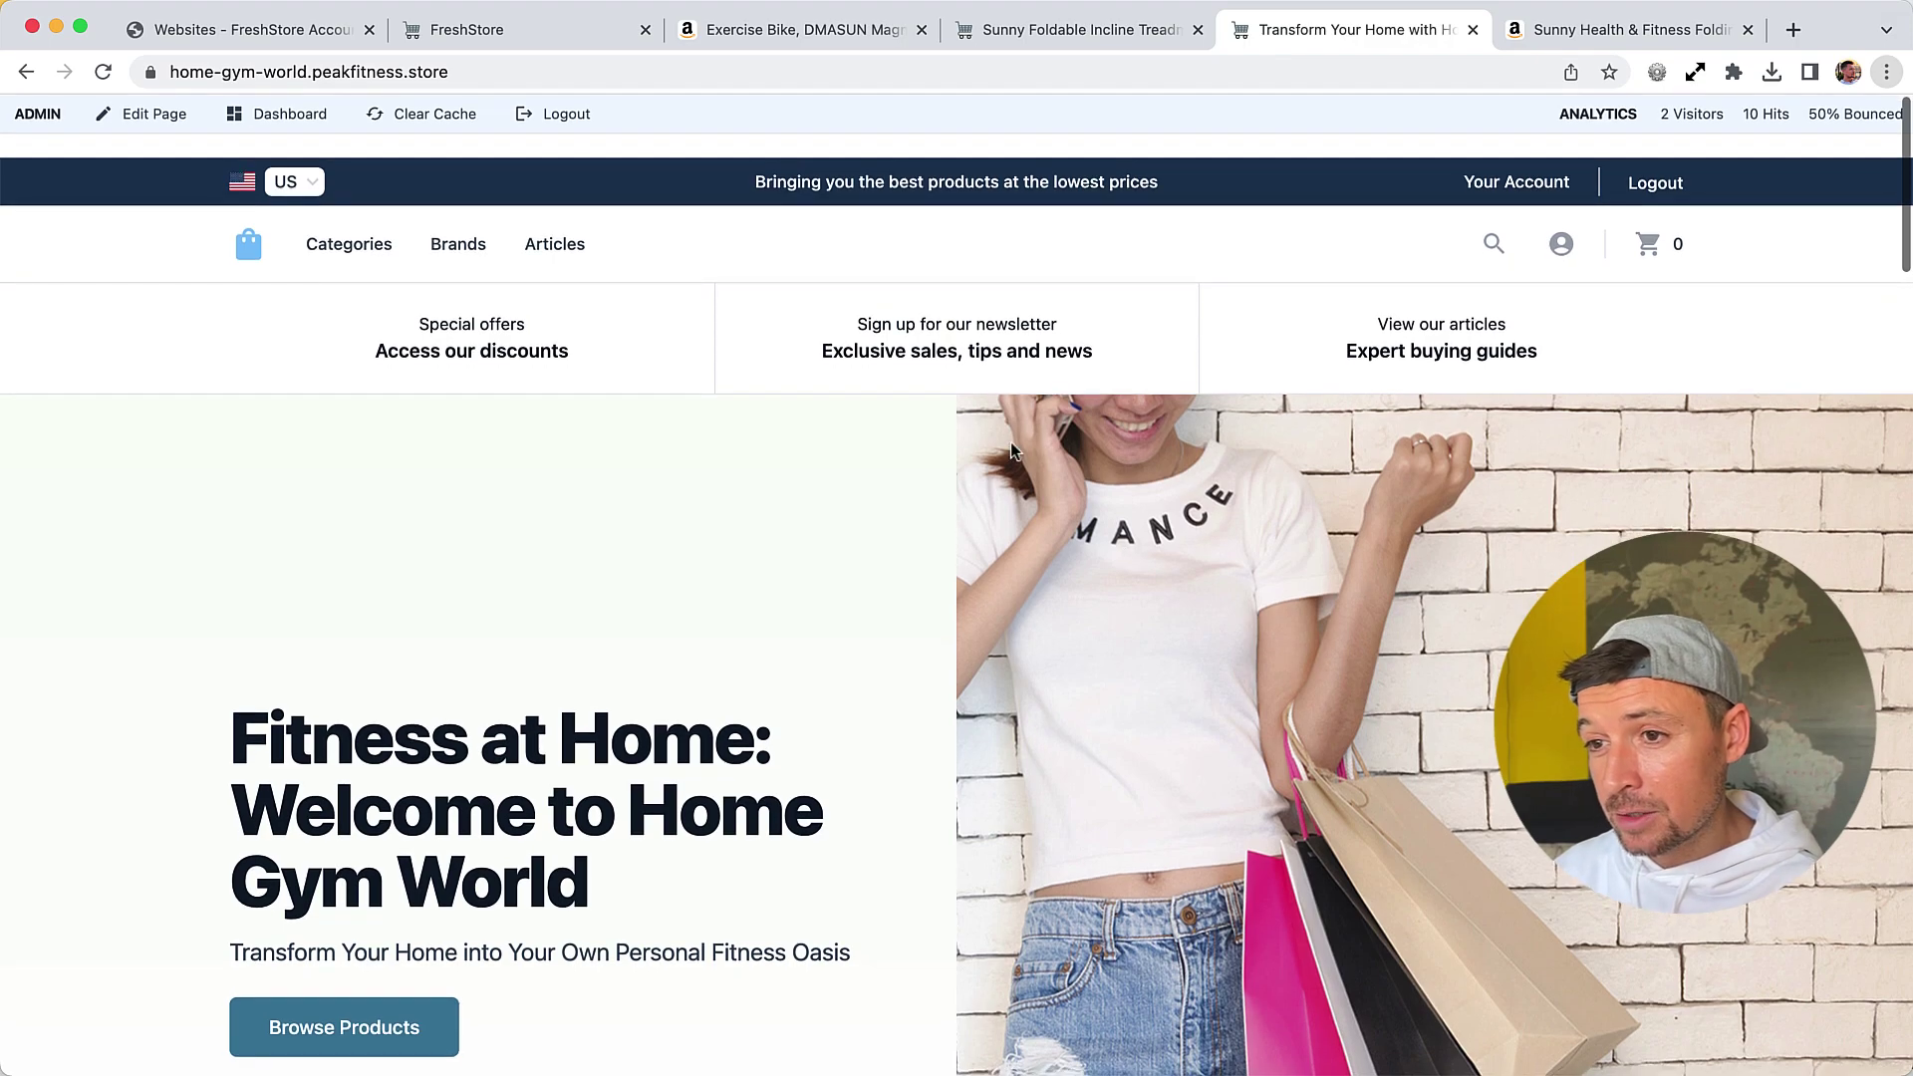
# Switch to the store admin and examine its Design, AI Tools, Traffic, Reports, Tools and Settings sections
pyautogui.click(510, 34)
pyautogui.scroll(-15, 196, 738)
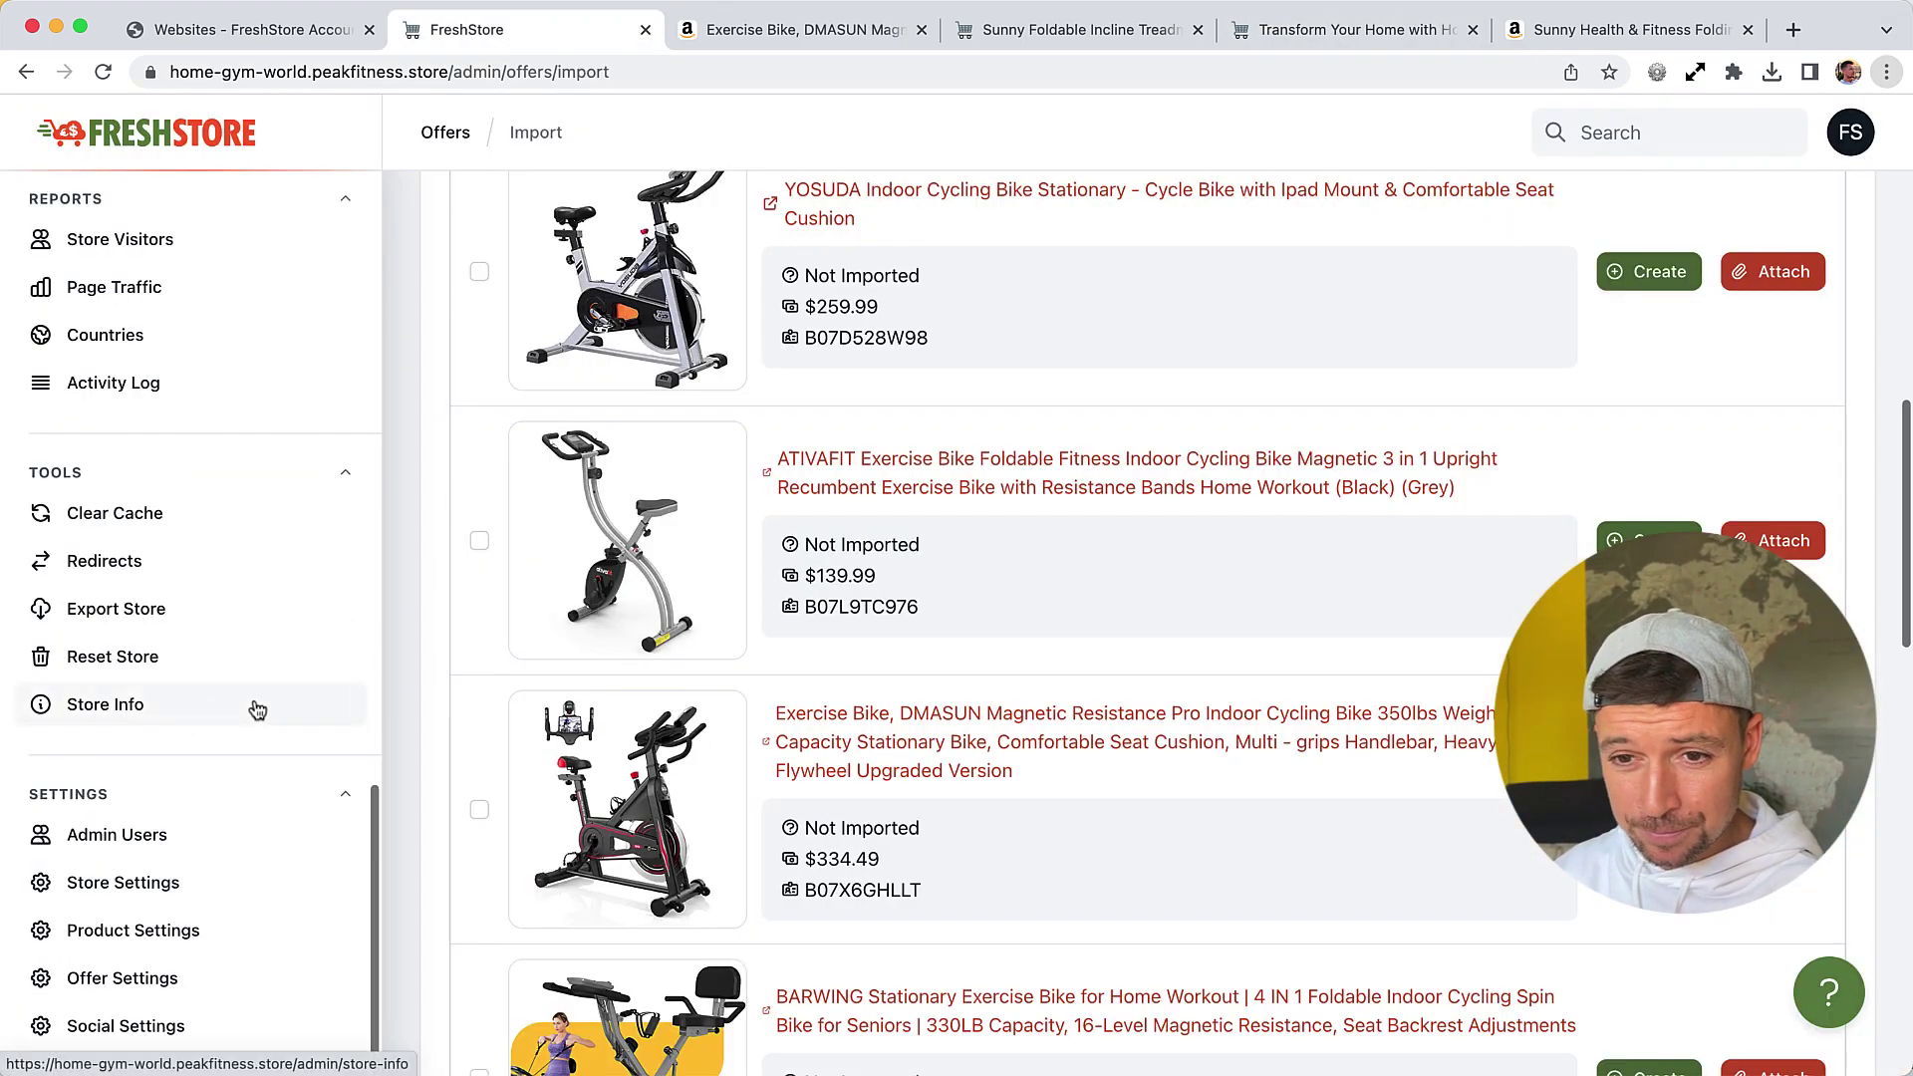
pyautogui.scroll(10, 257, 710)
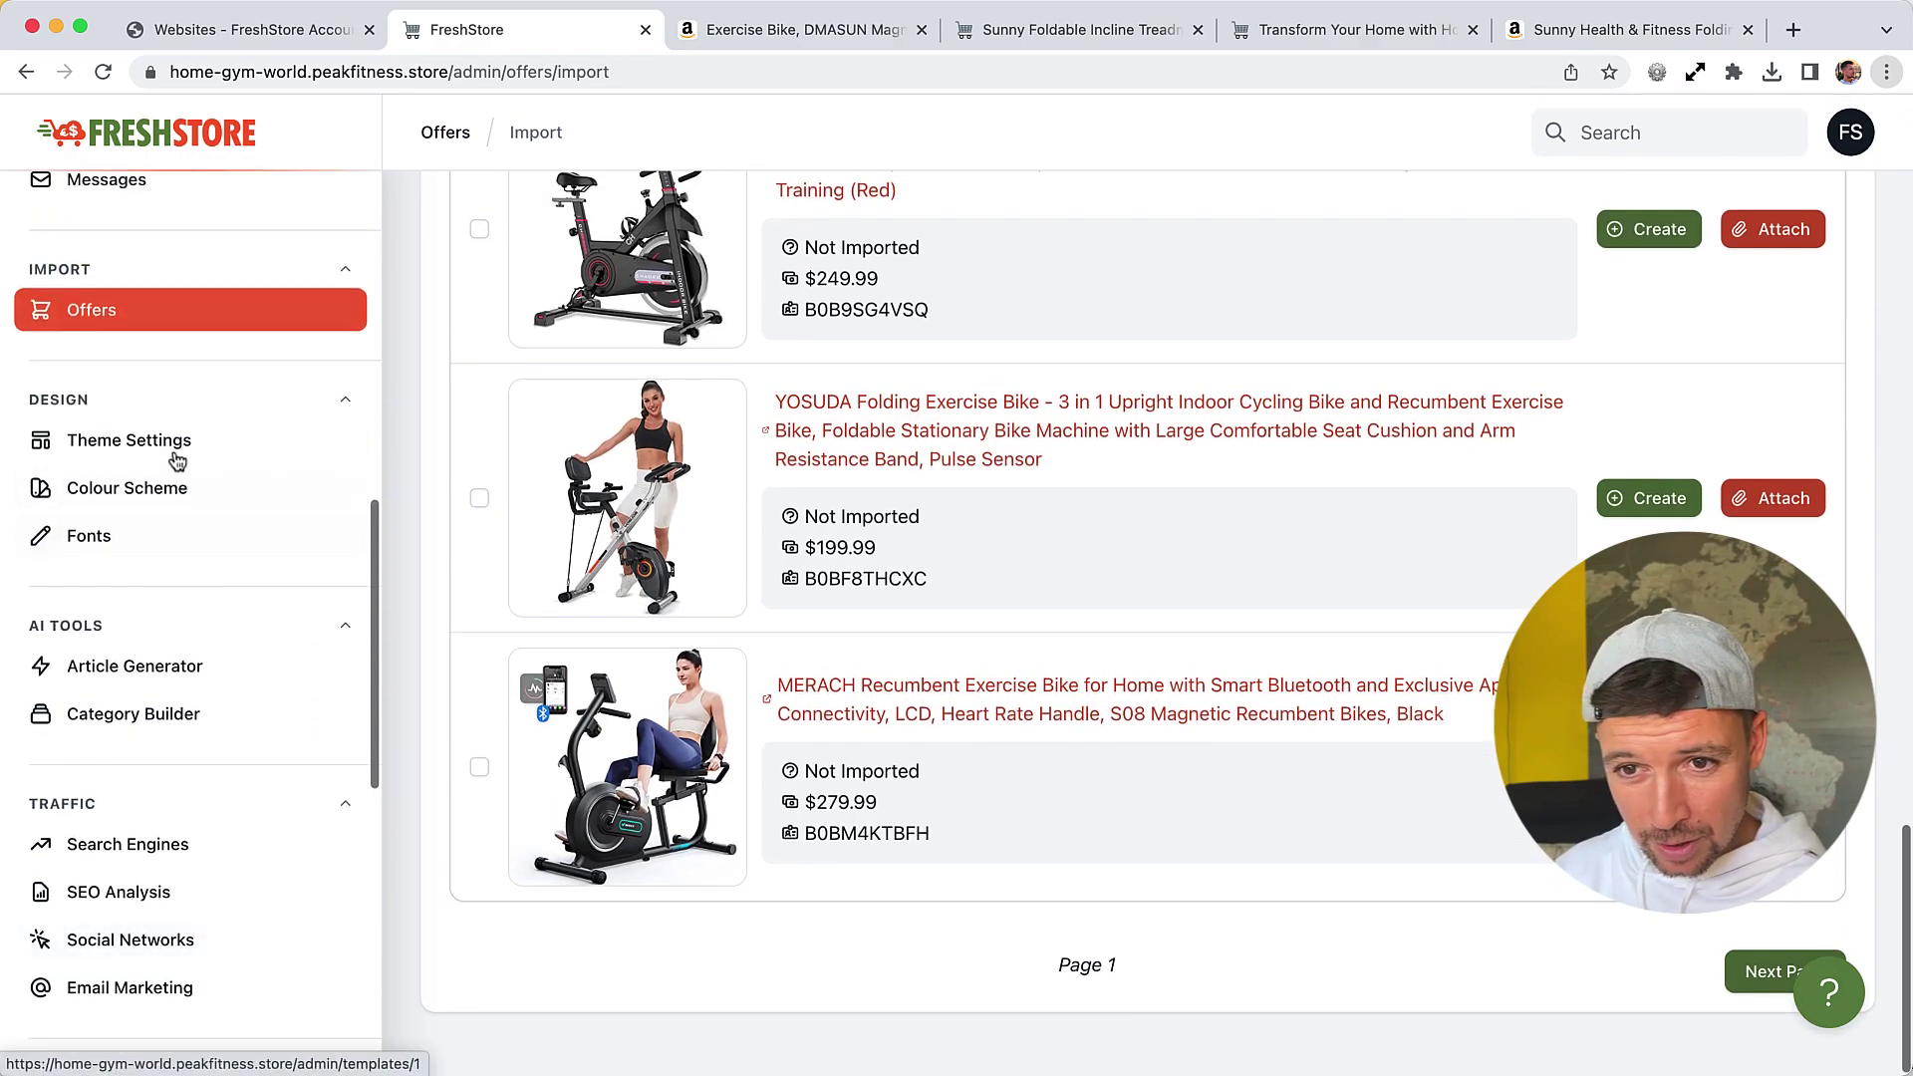
pyautogui.scroll(-10, 213, 726)
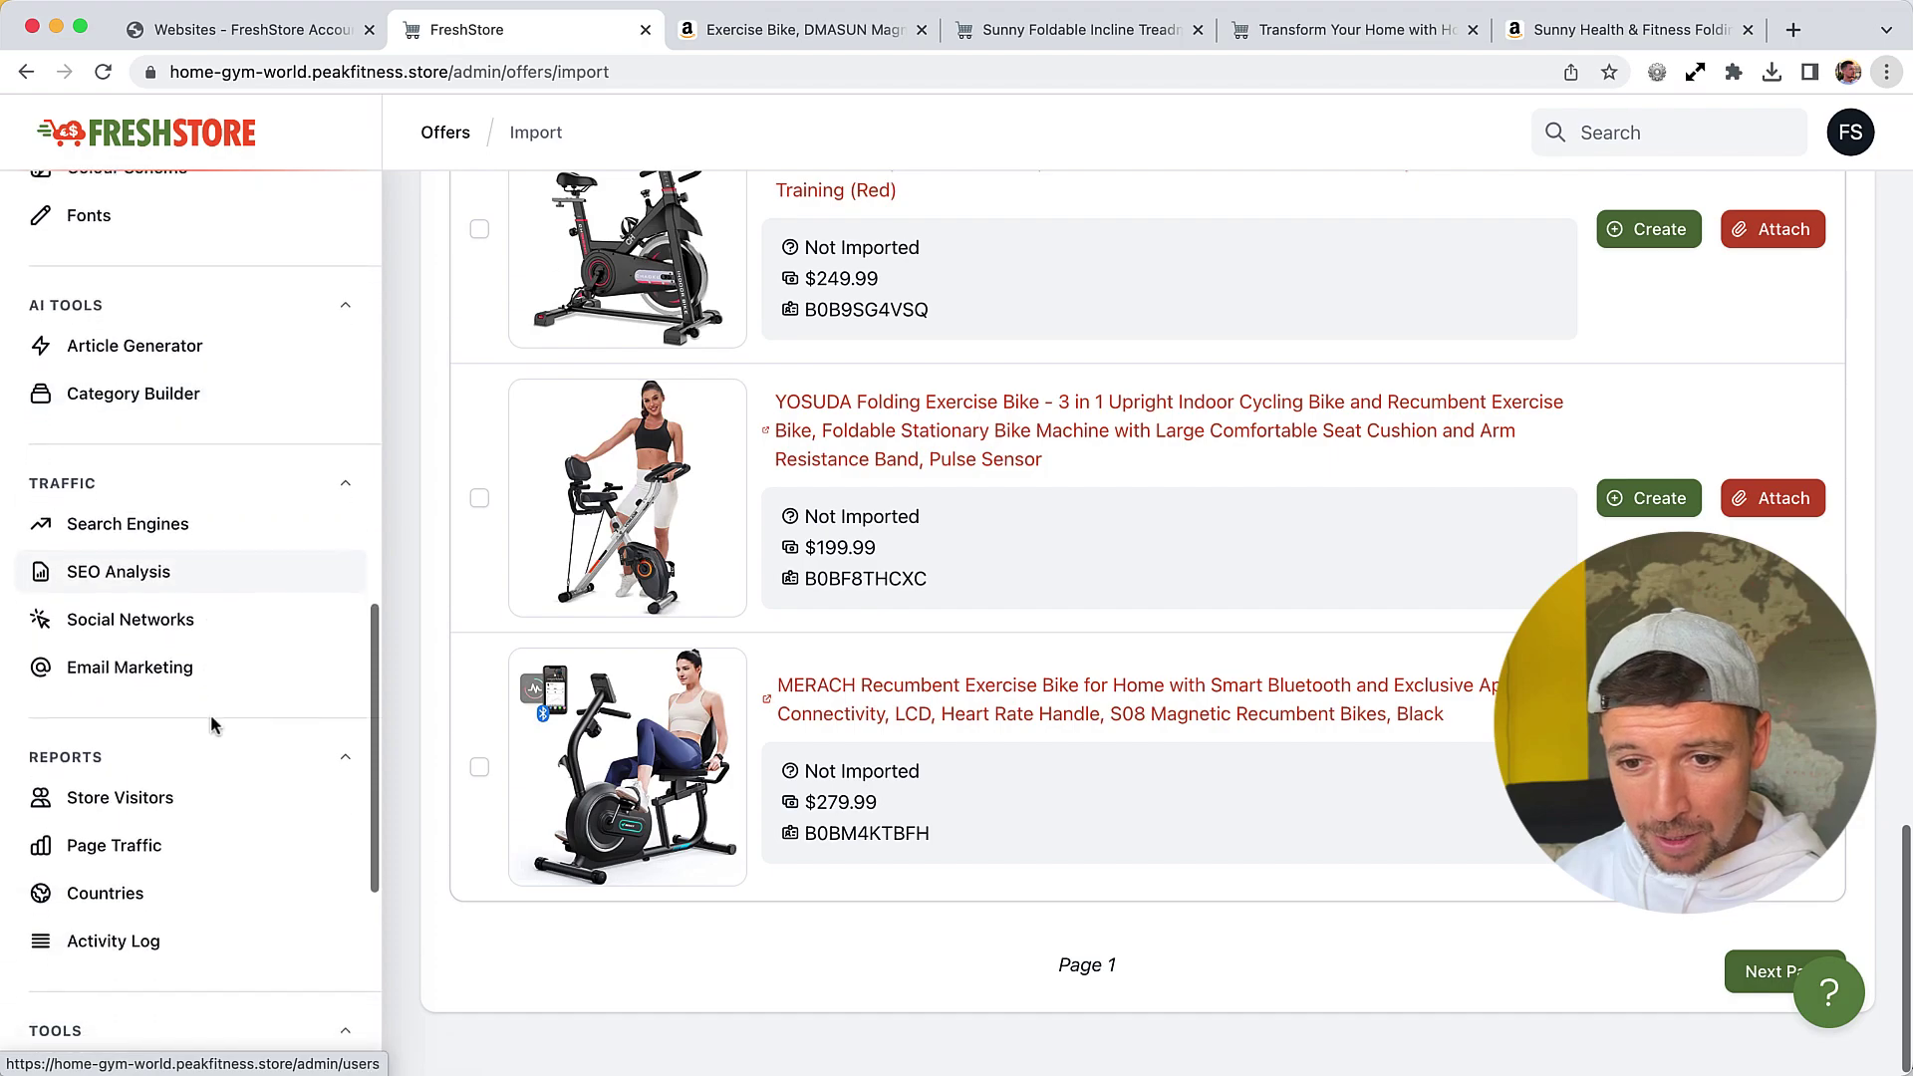
# Return to the storefront homepage and open it for editing in the admin
pyautogui.click(805, 29)
pyautogui.hotkey('ctrl', 'Tab')
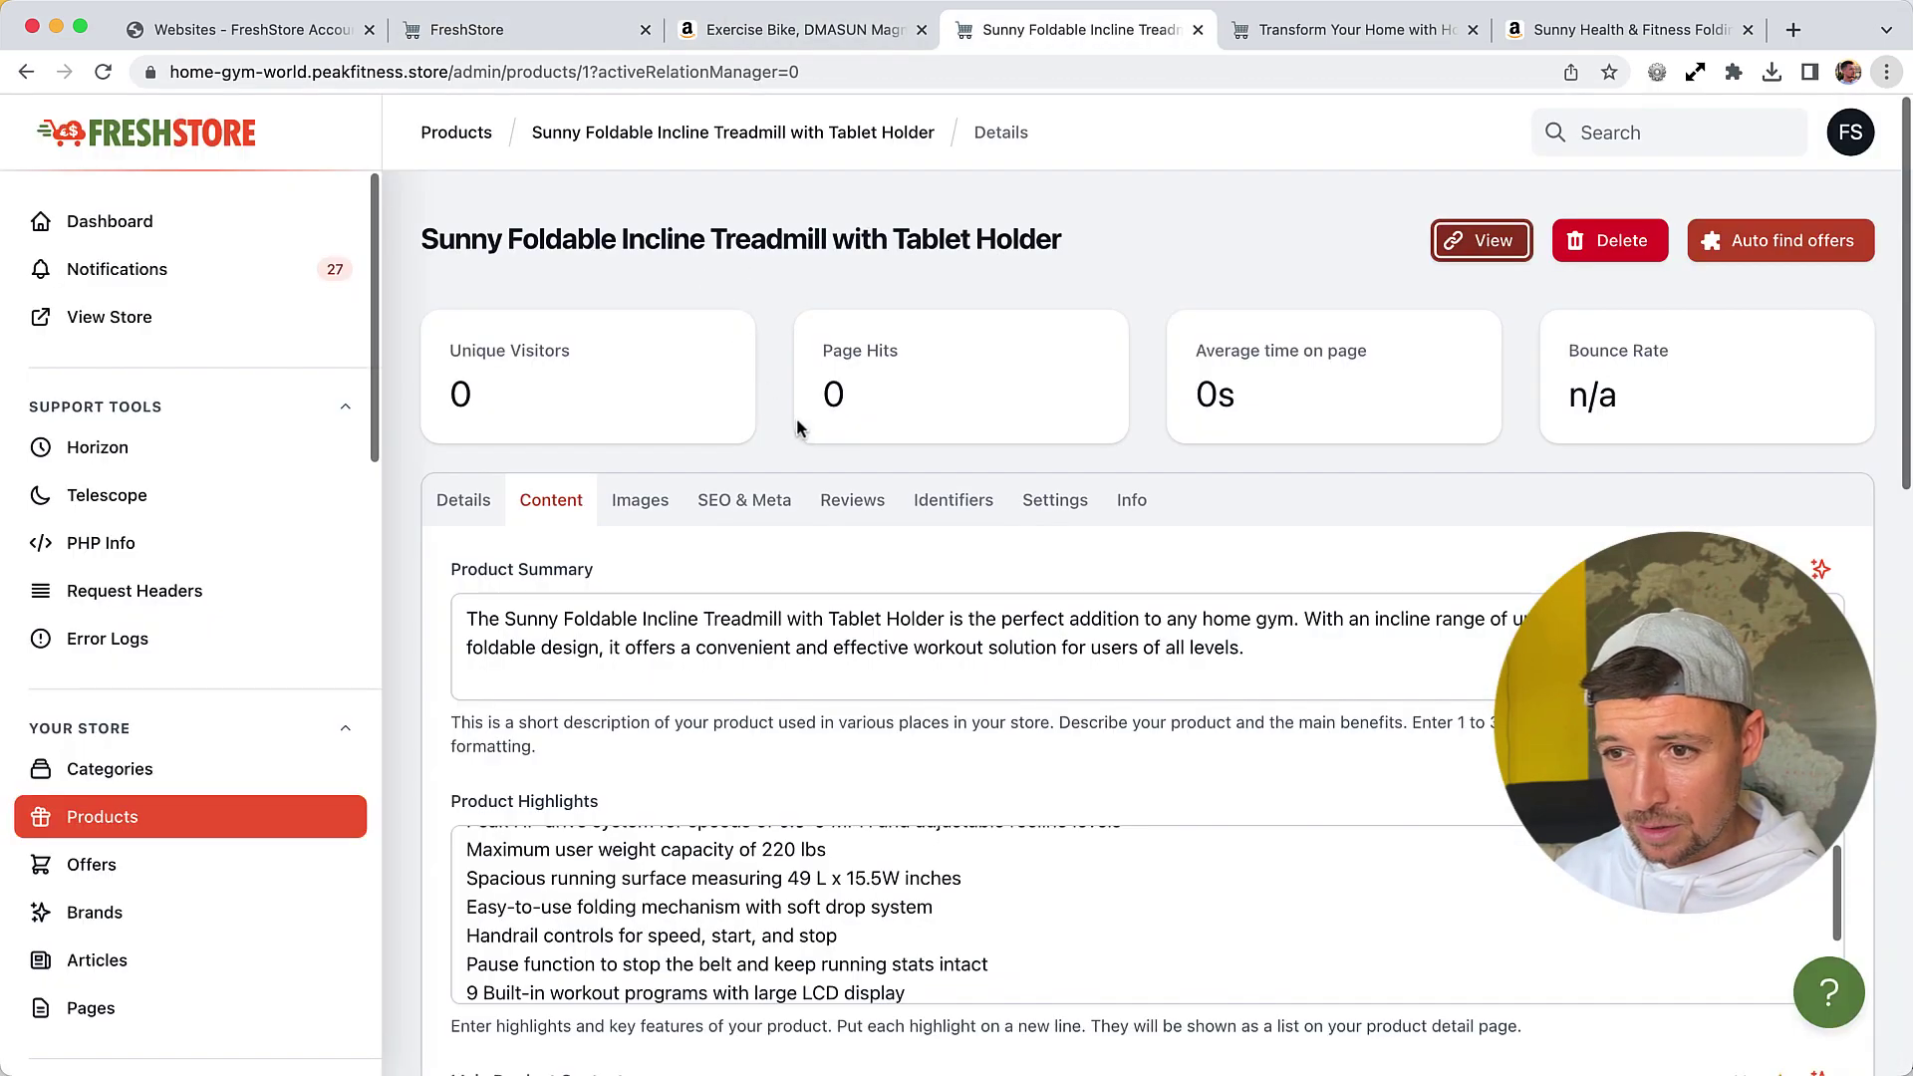
pyautogui.hotkey('ctrl', 'Tab')
pyautogui.click(152, 117)
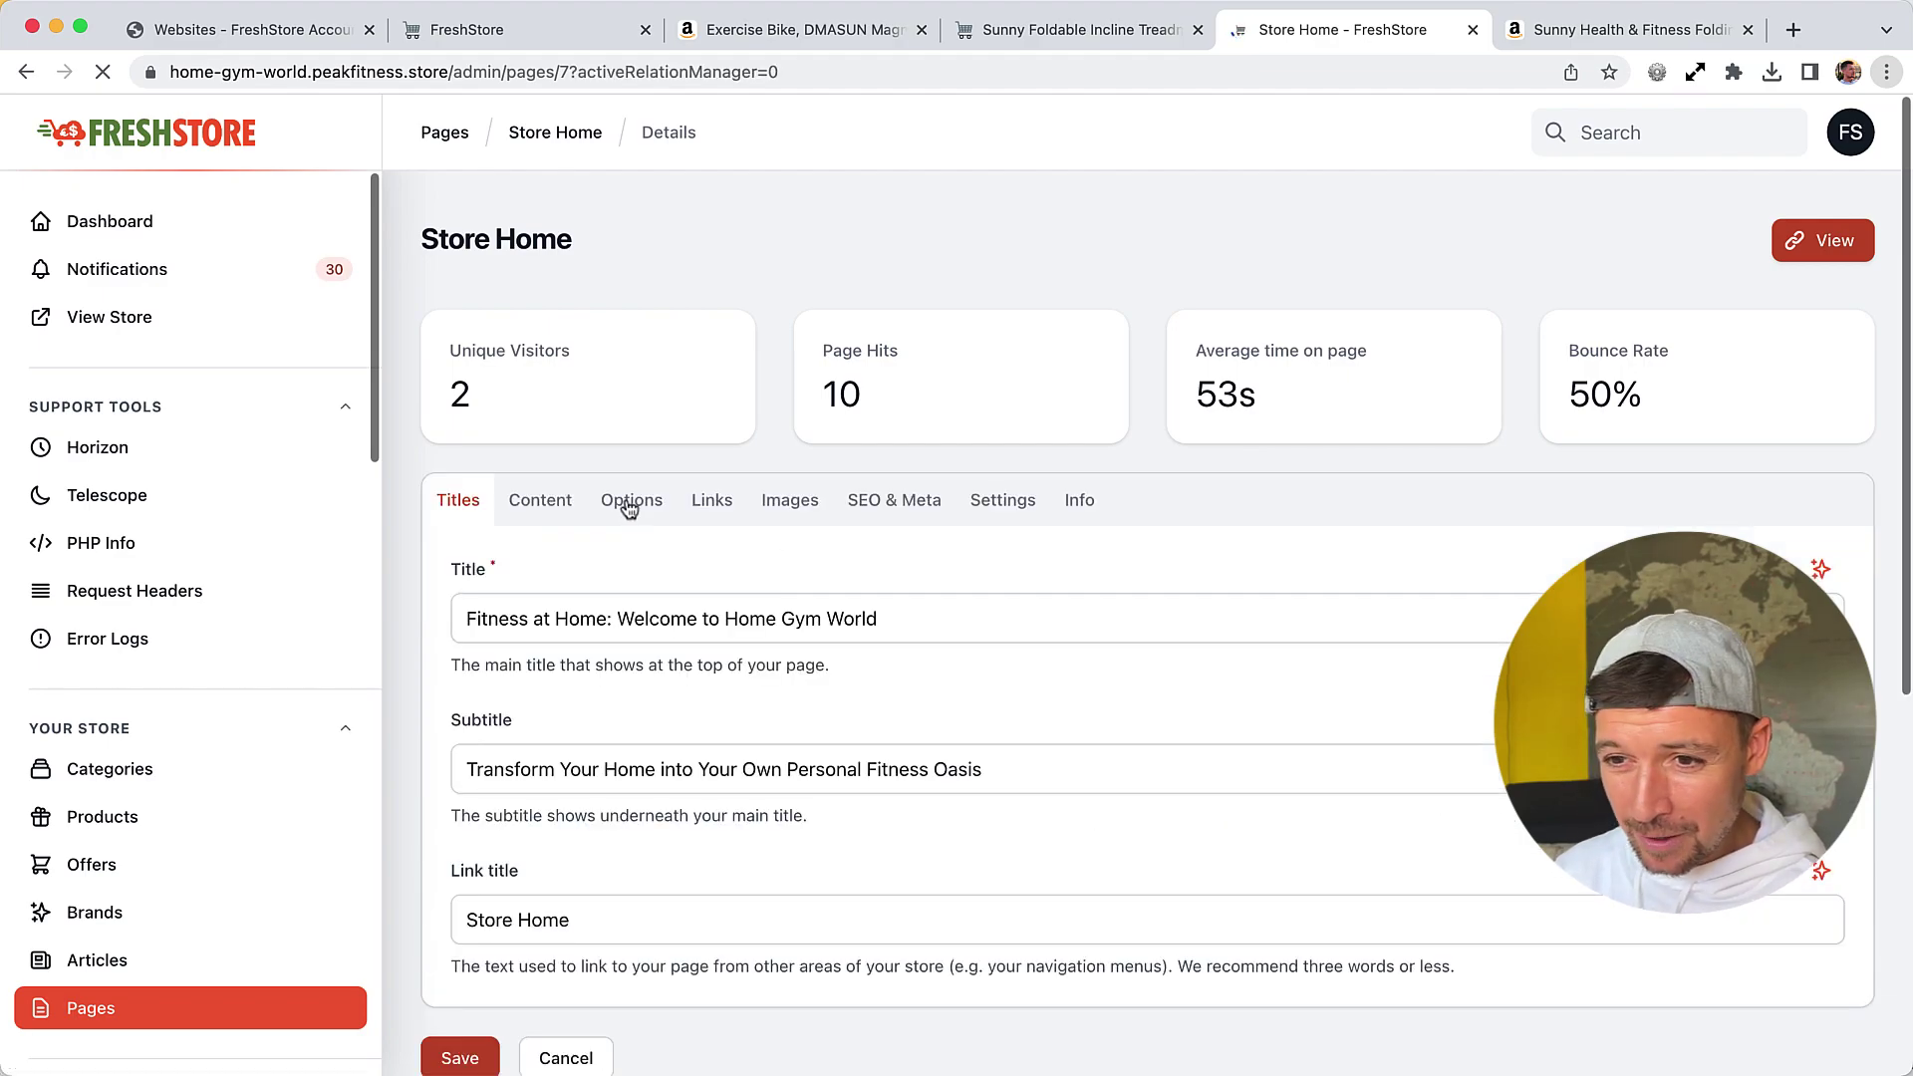
# Add home-fitness-world.jpg as the Hero image of the Store Home page
pyautogui.click(541, 501)
pyautogui.click(785, 501)
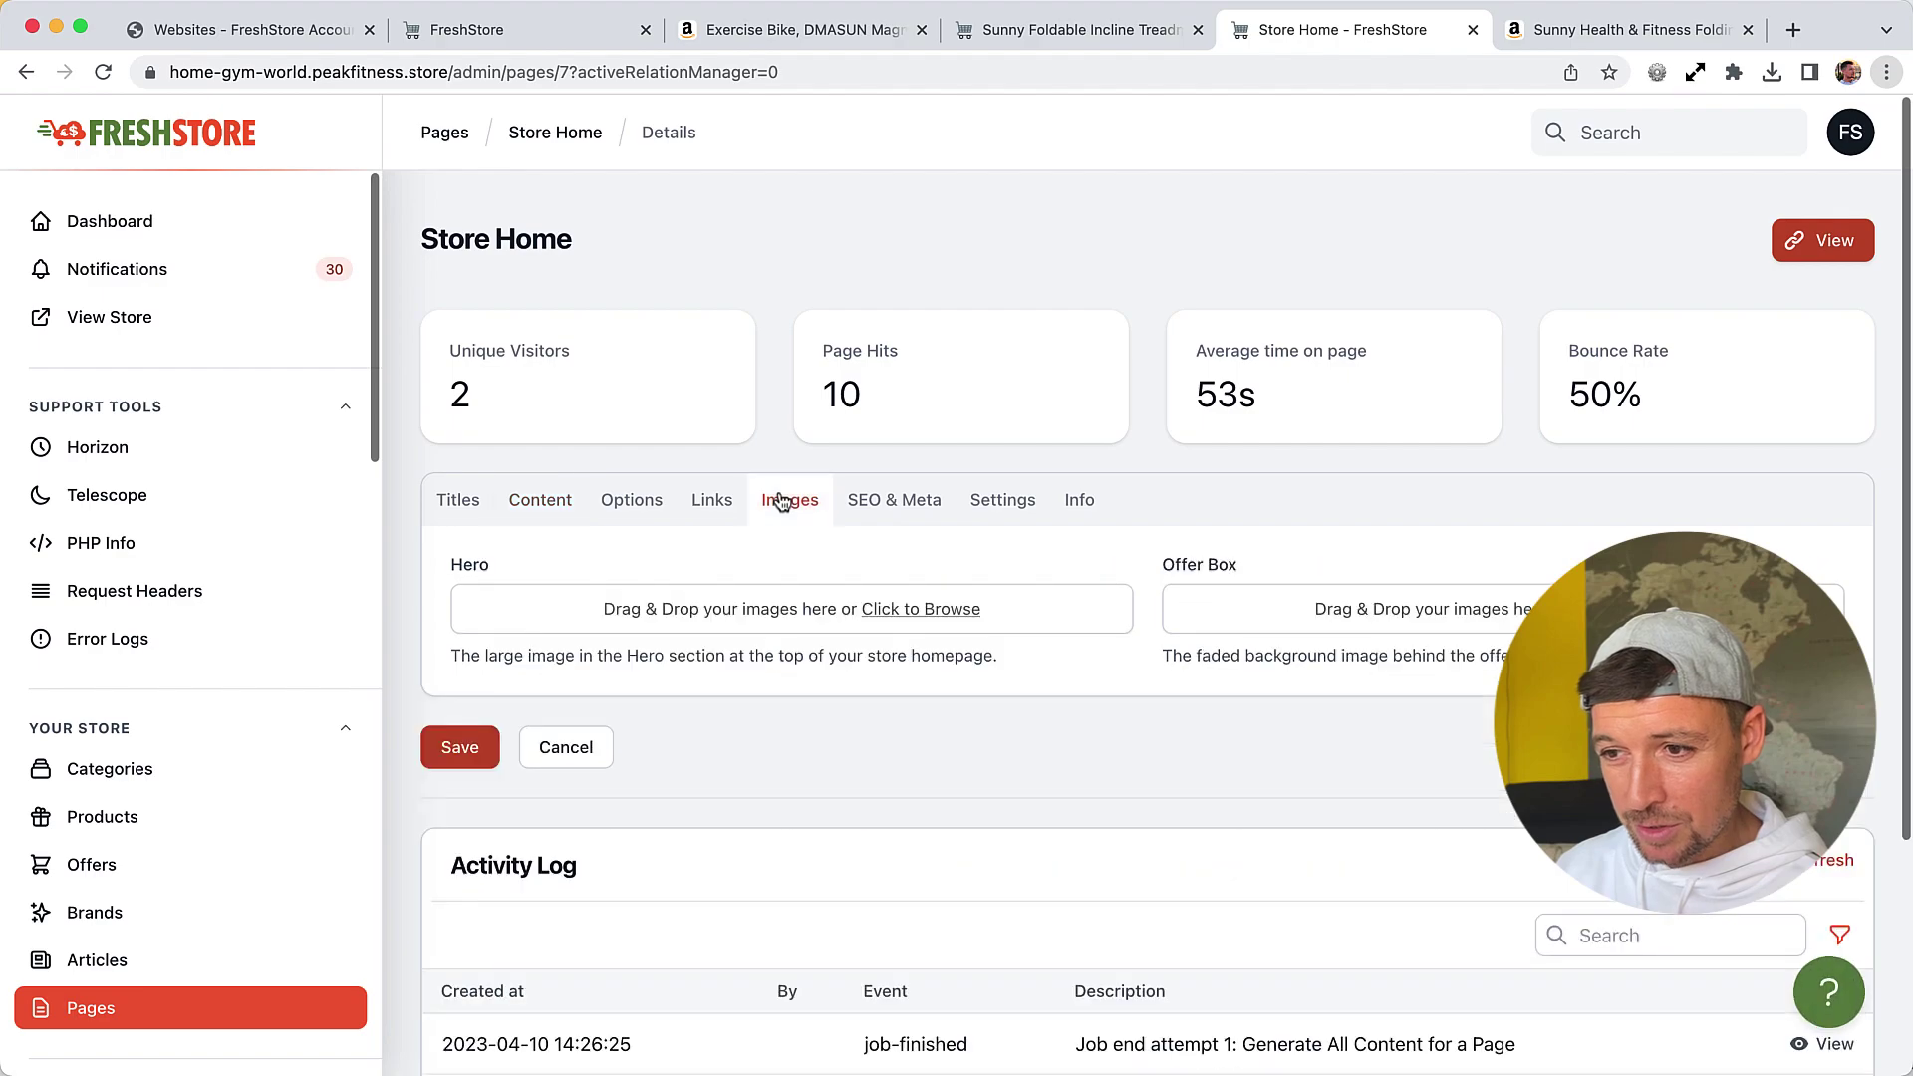
pyautogui.click(953, 610)
pyautogui.doubleClick(278, 187)
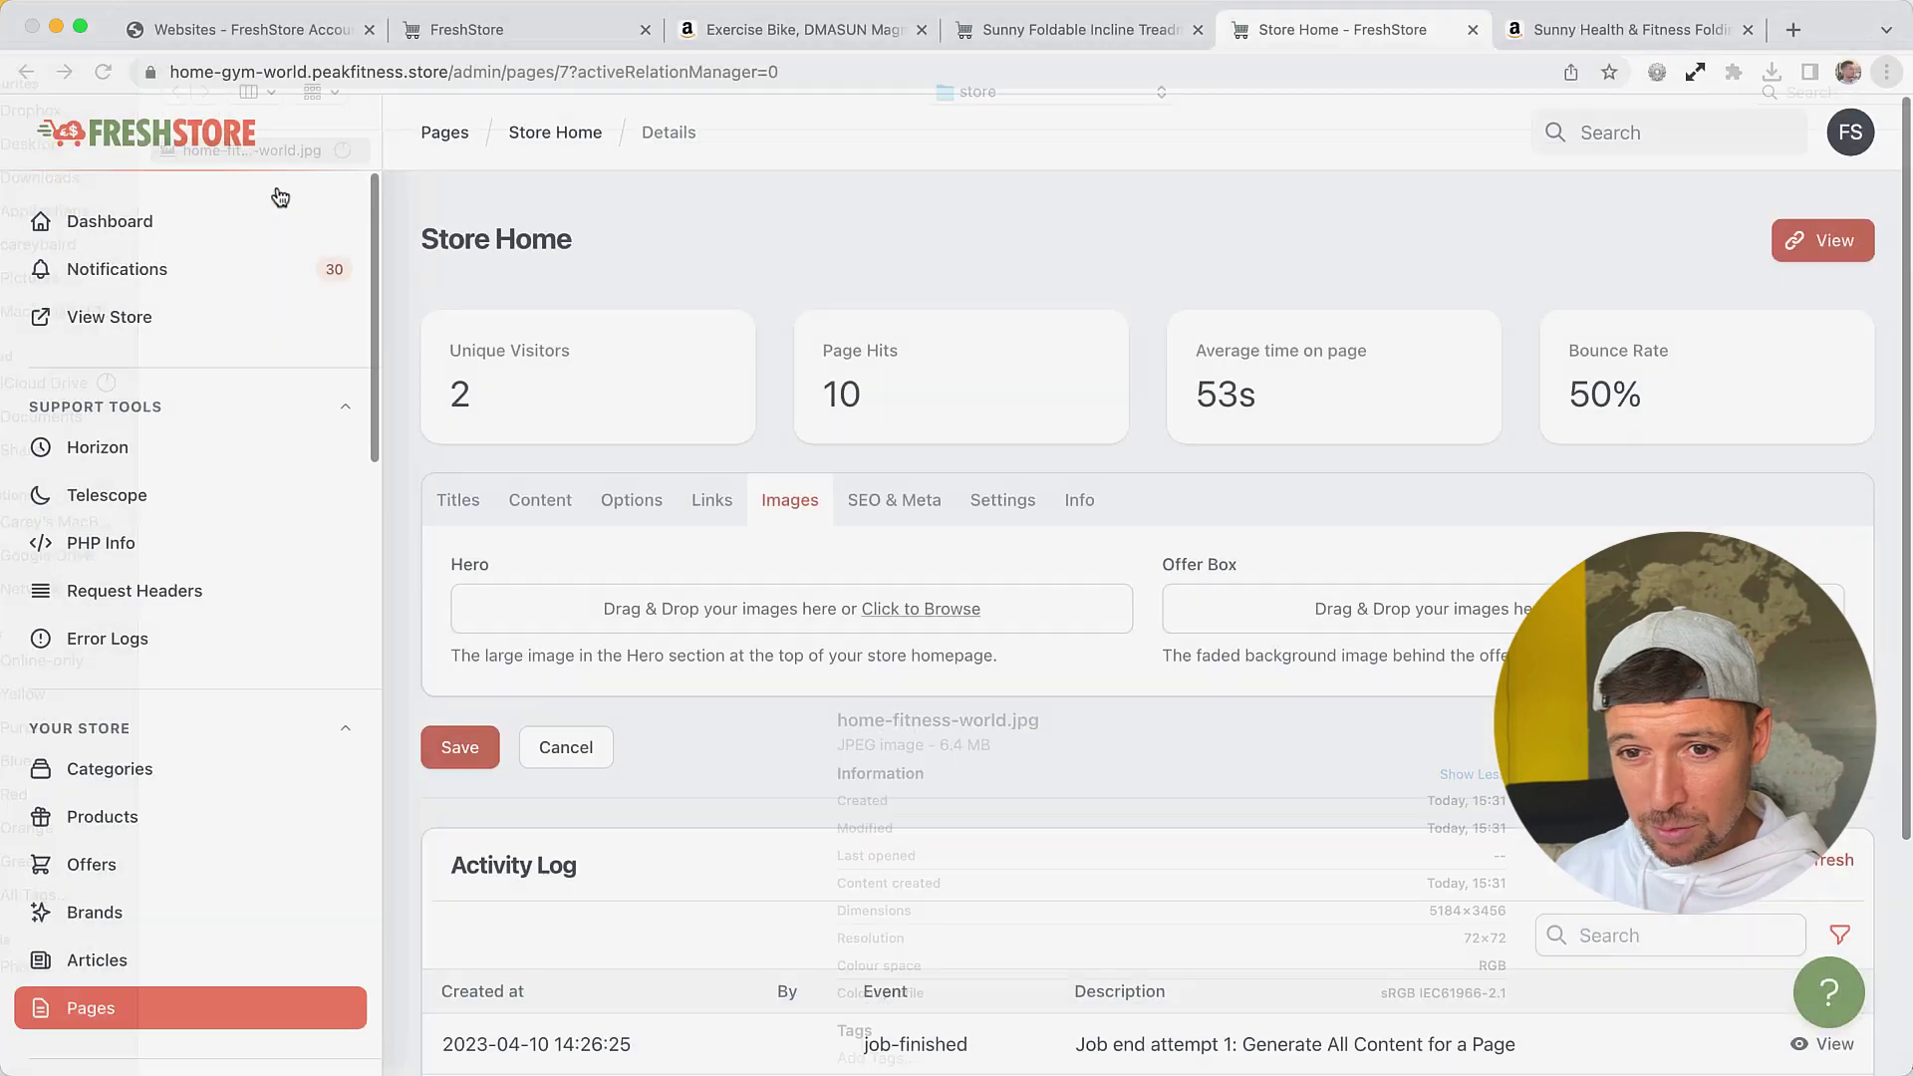
# Save the Store Home page once the hero image has been uploaded
pyautogui.scroll(-4, 777, 892)
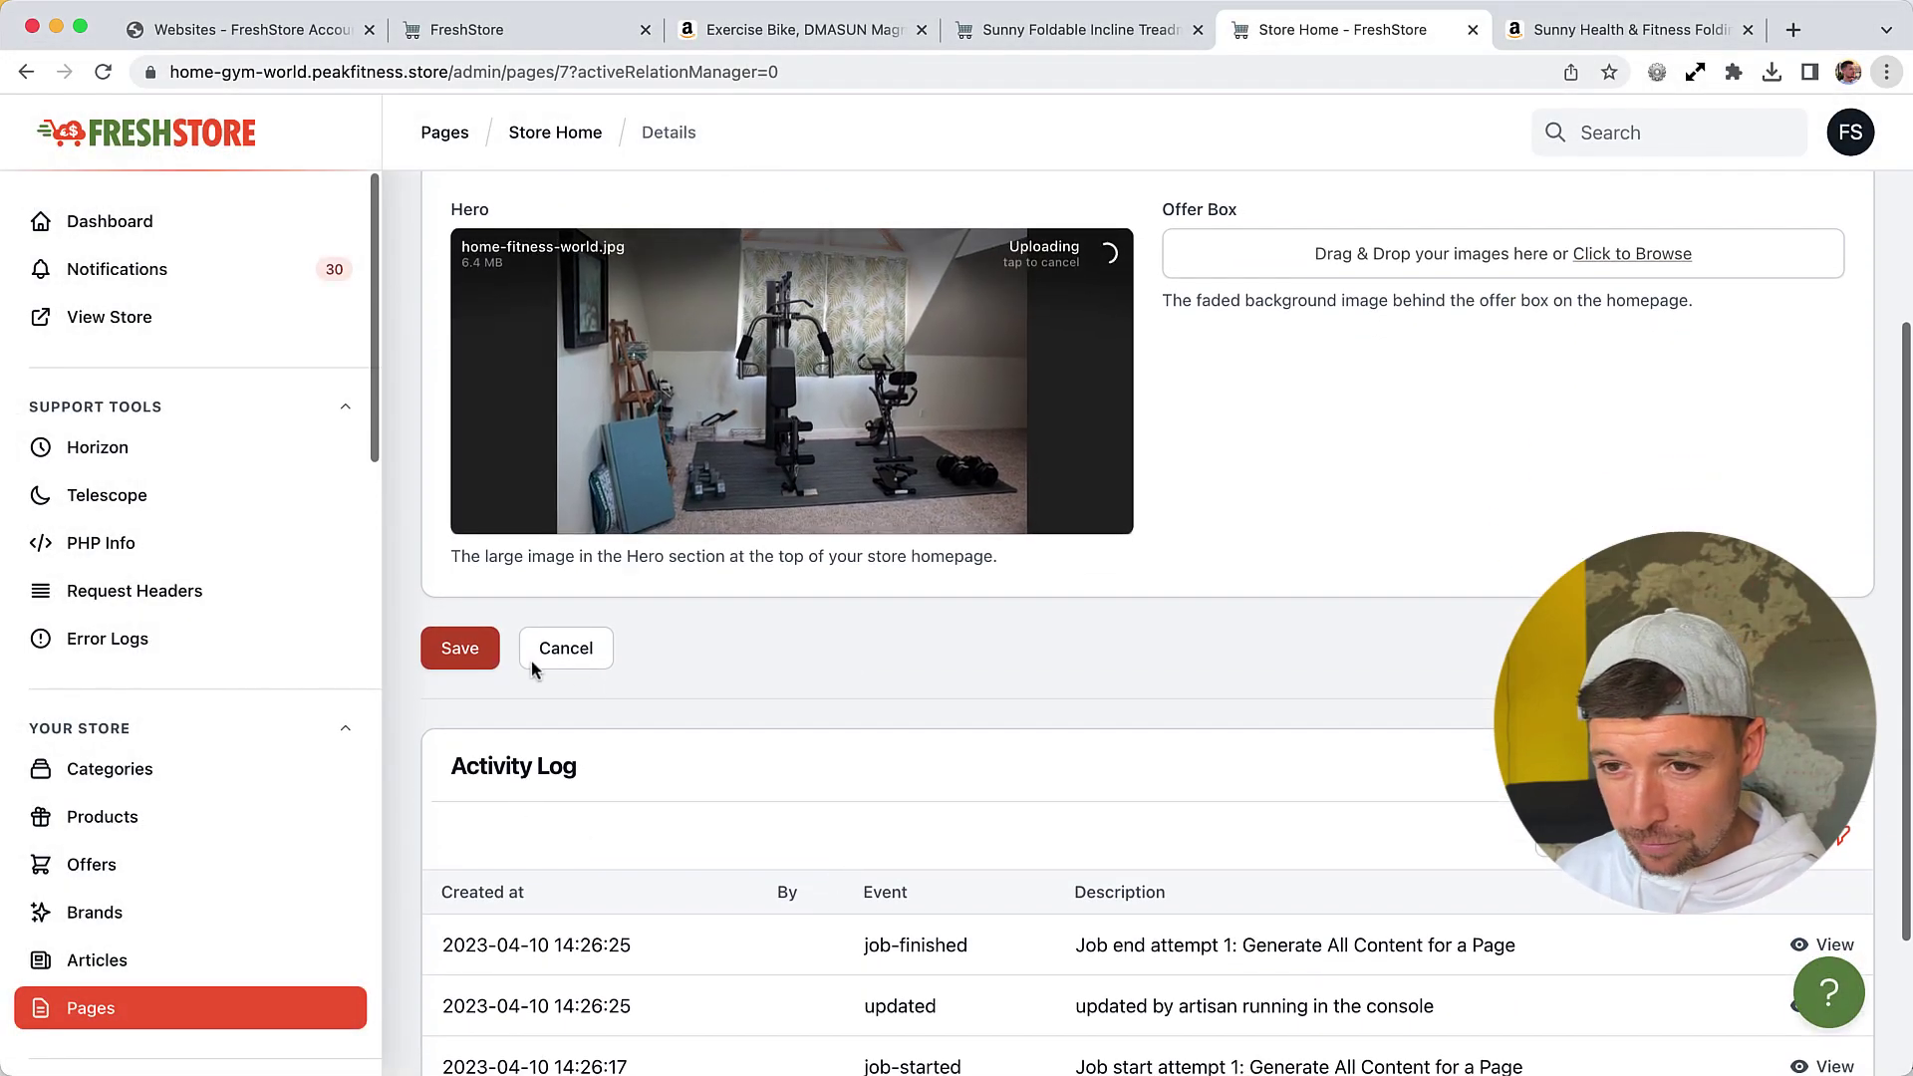
pyautogui.click(458, 644)
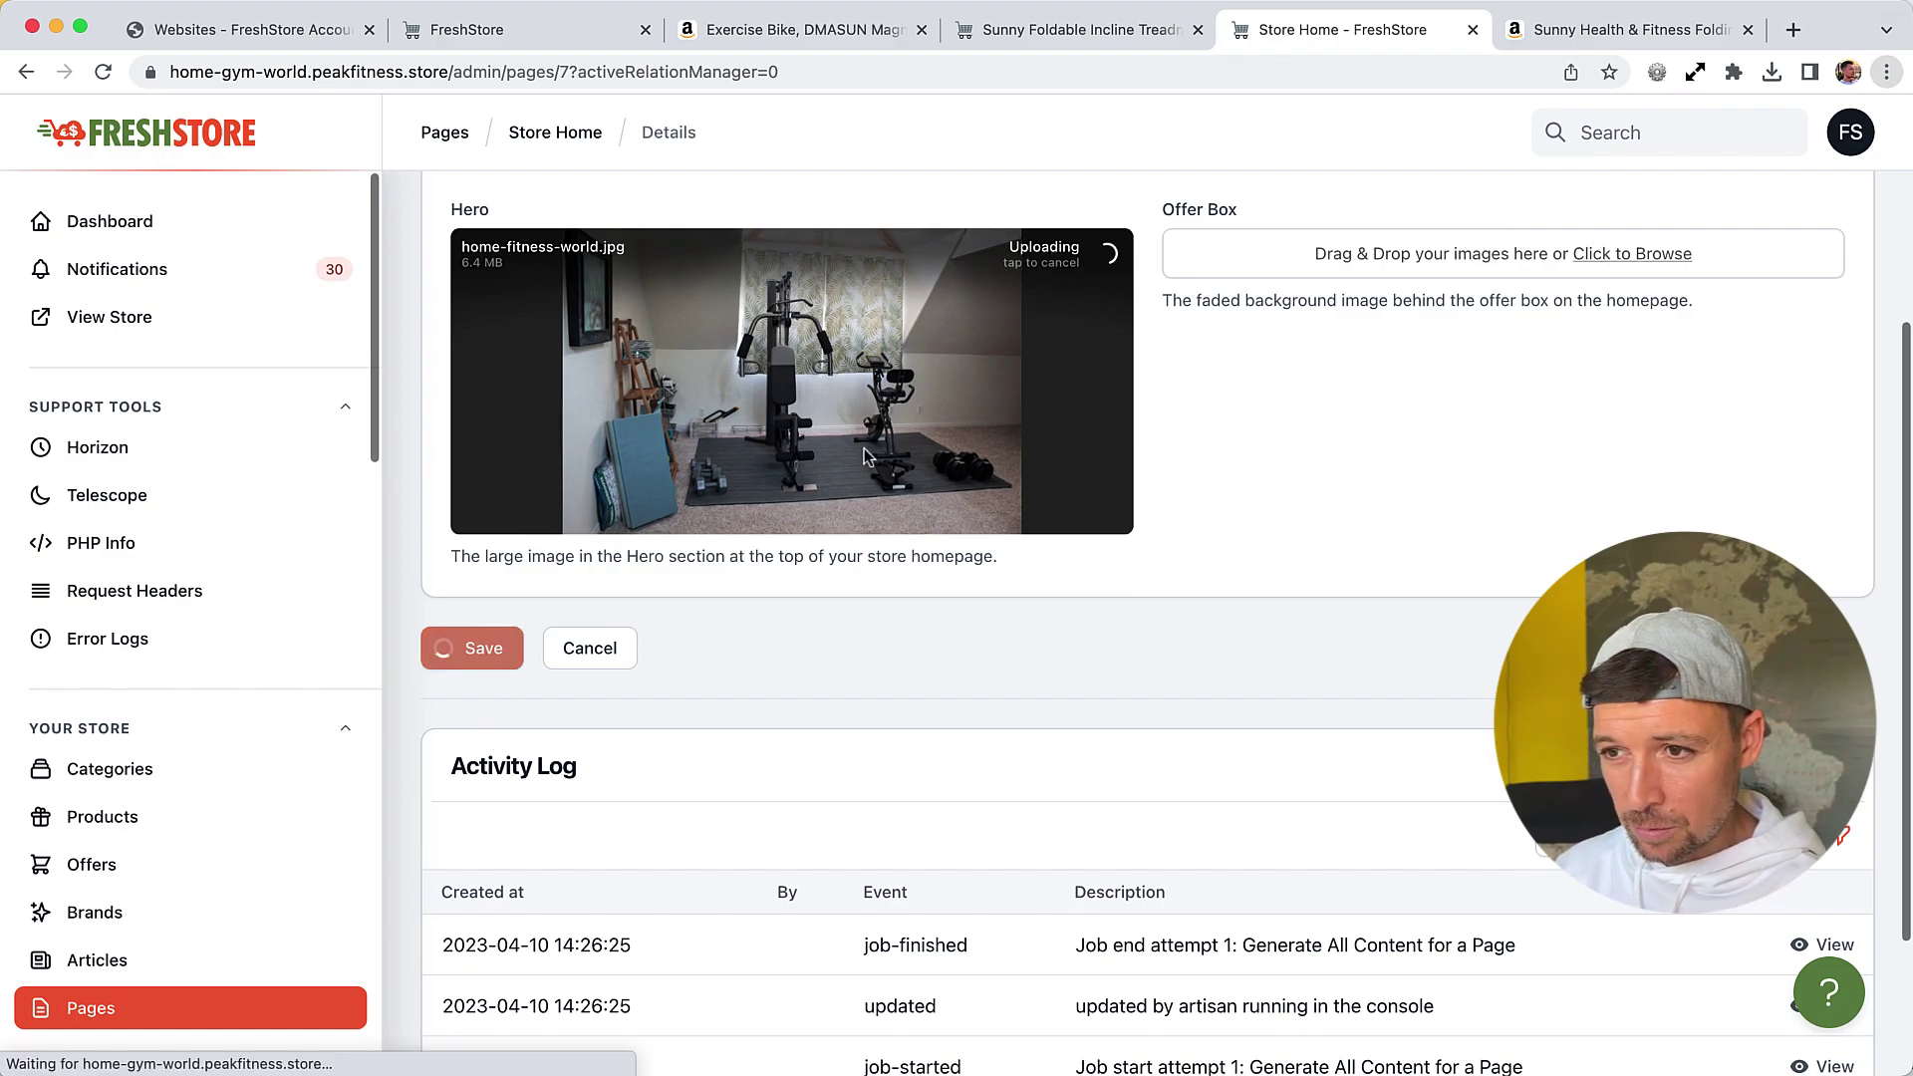
pyautogui.scroll(1, 996, 459)
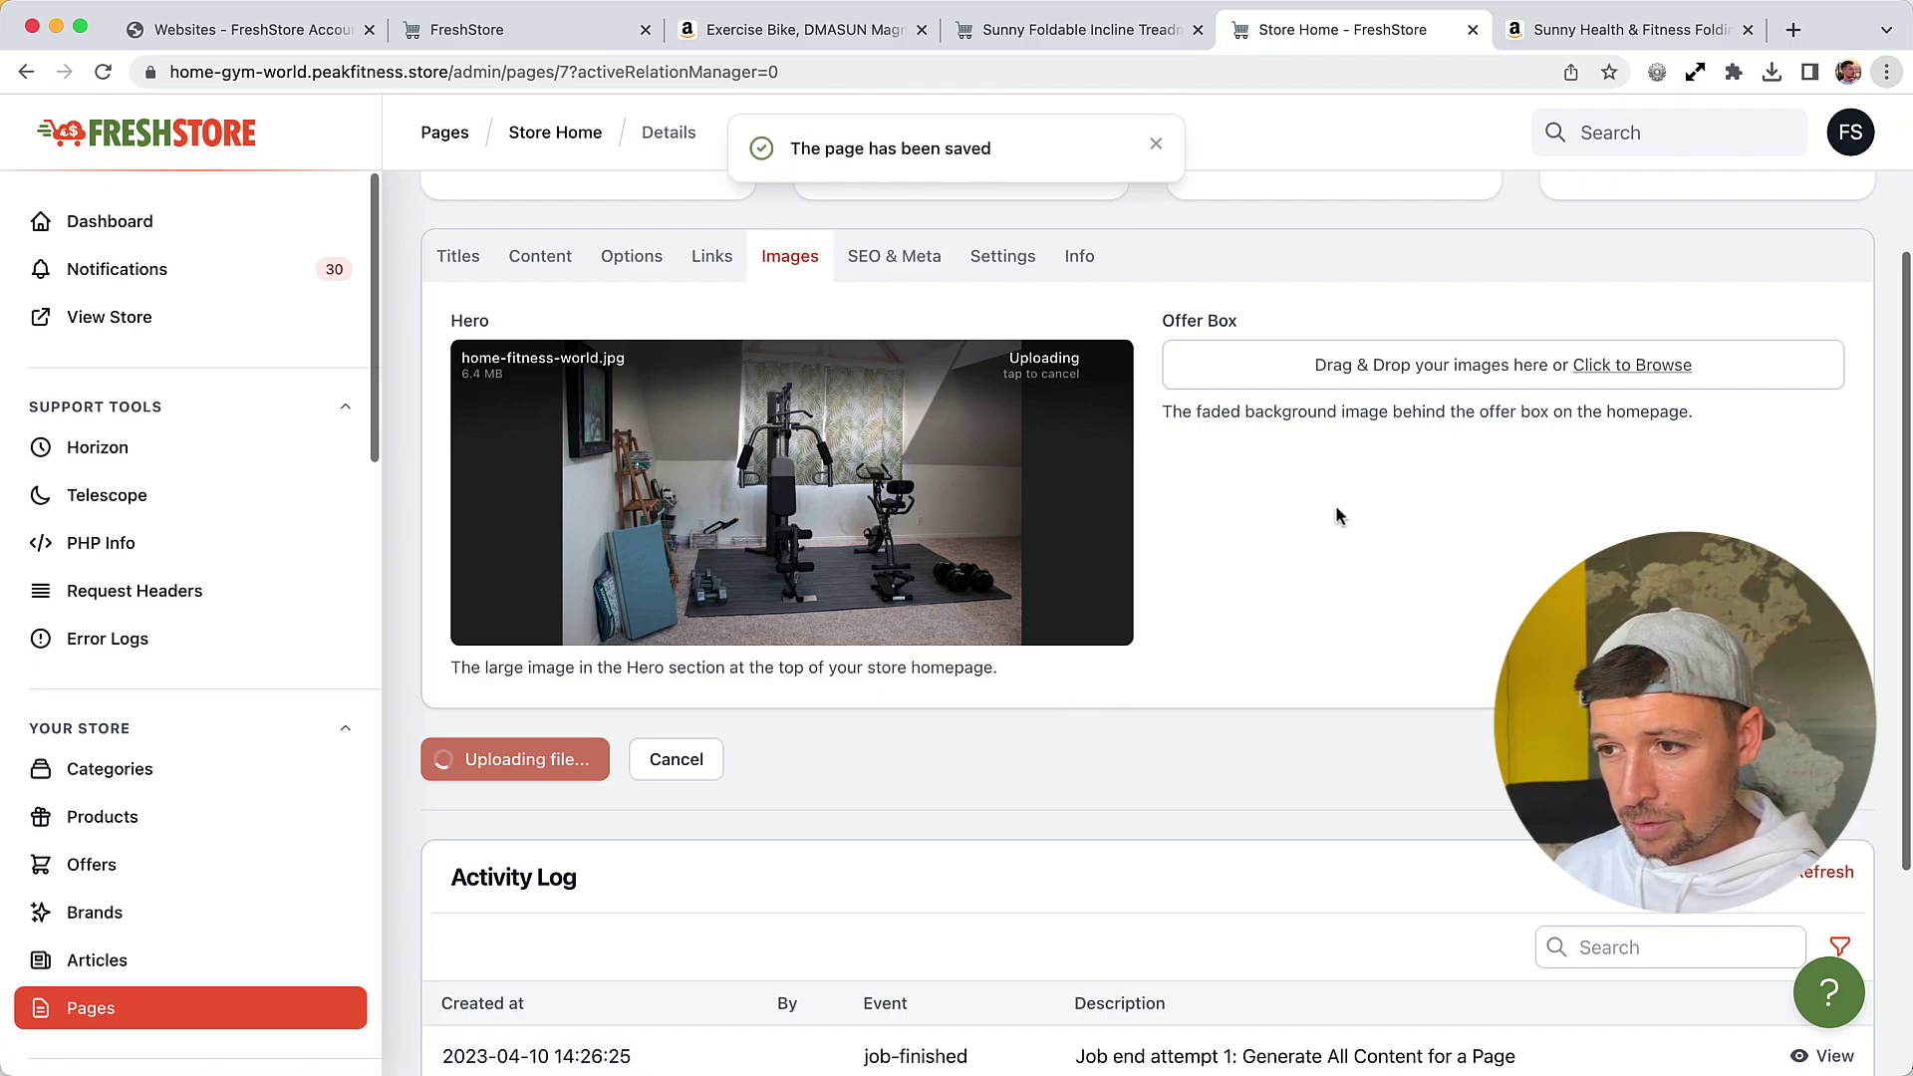
pyautogui.scroll(3, 1335, 504)
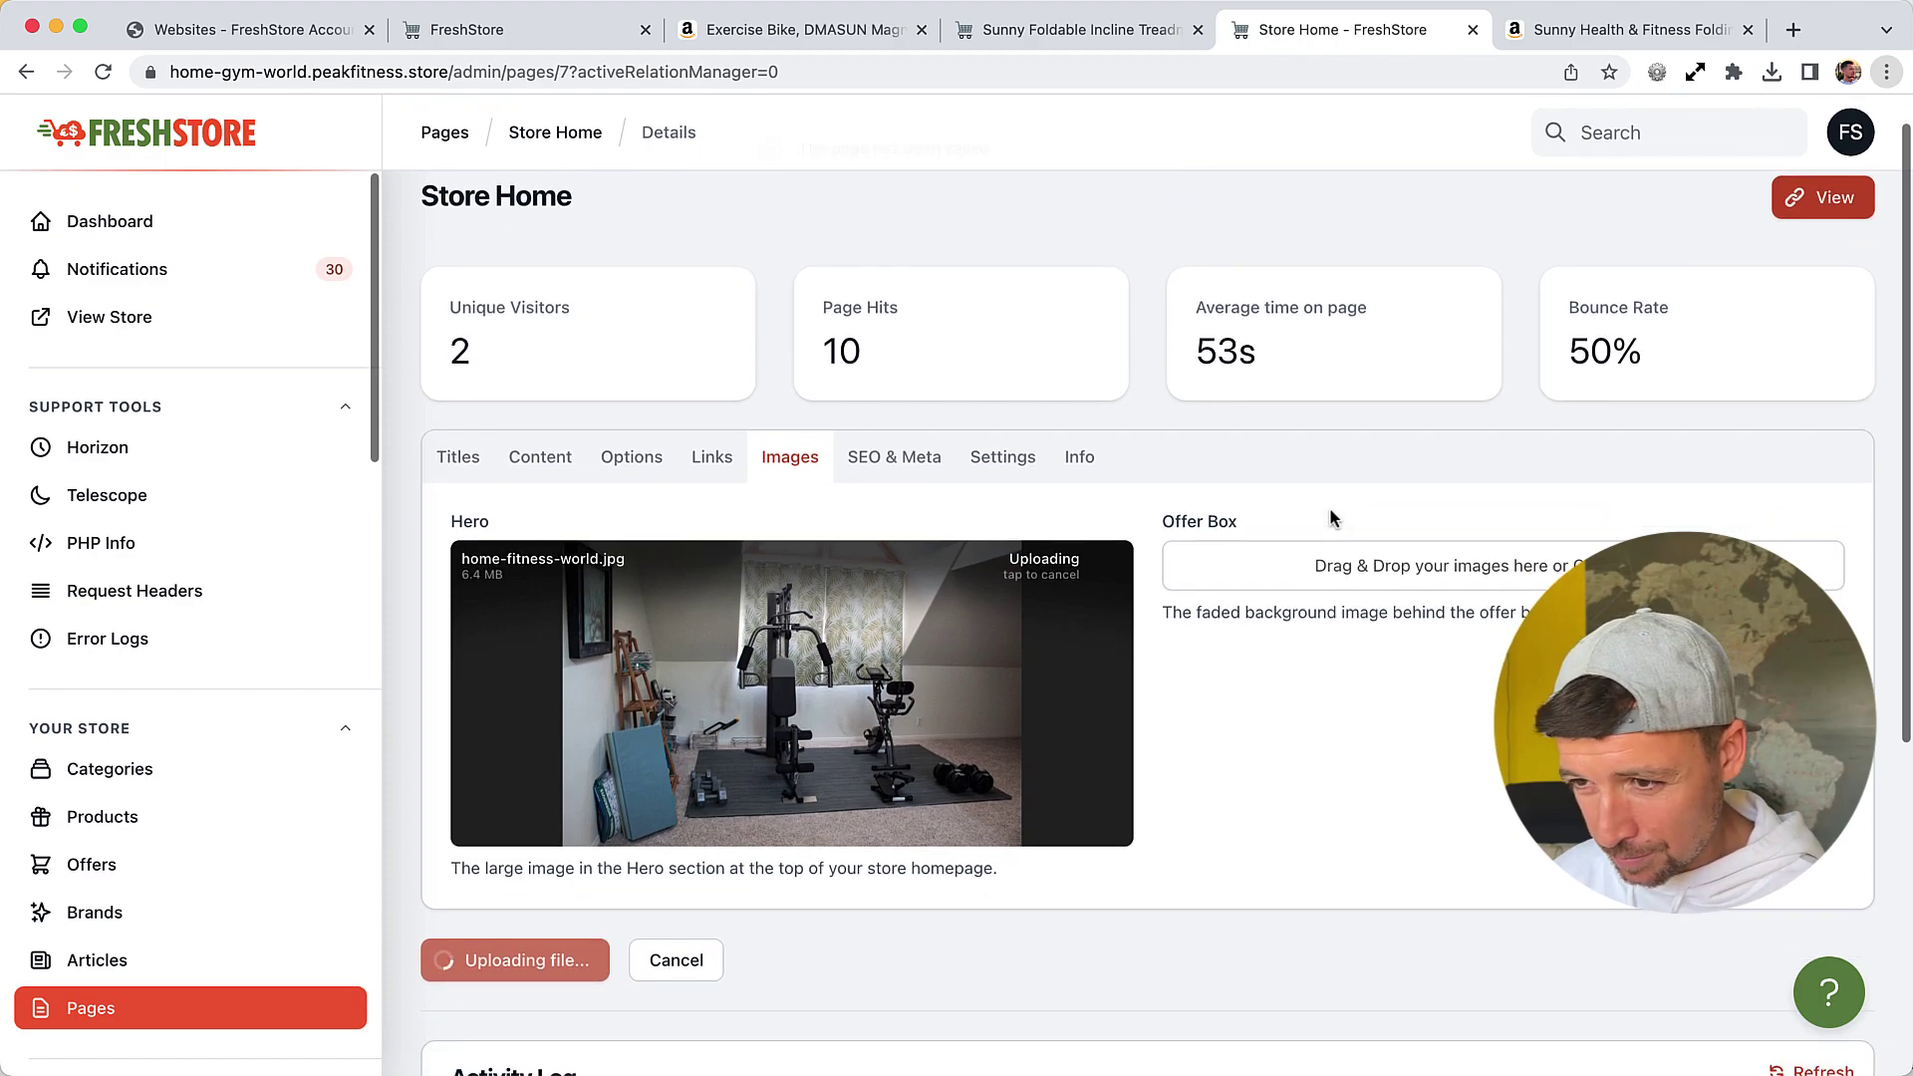
pyautogui.scroll(-2, 1330, 514)
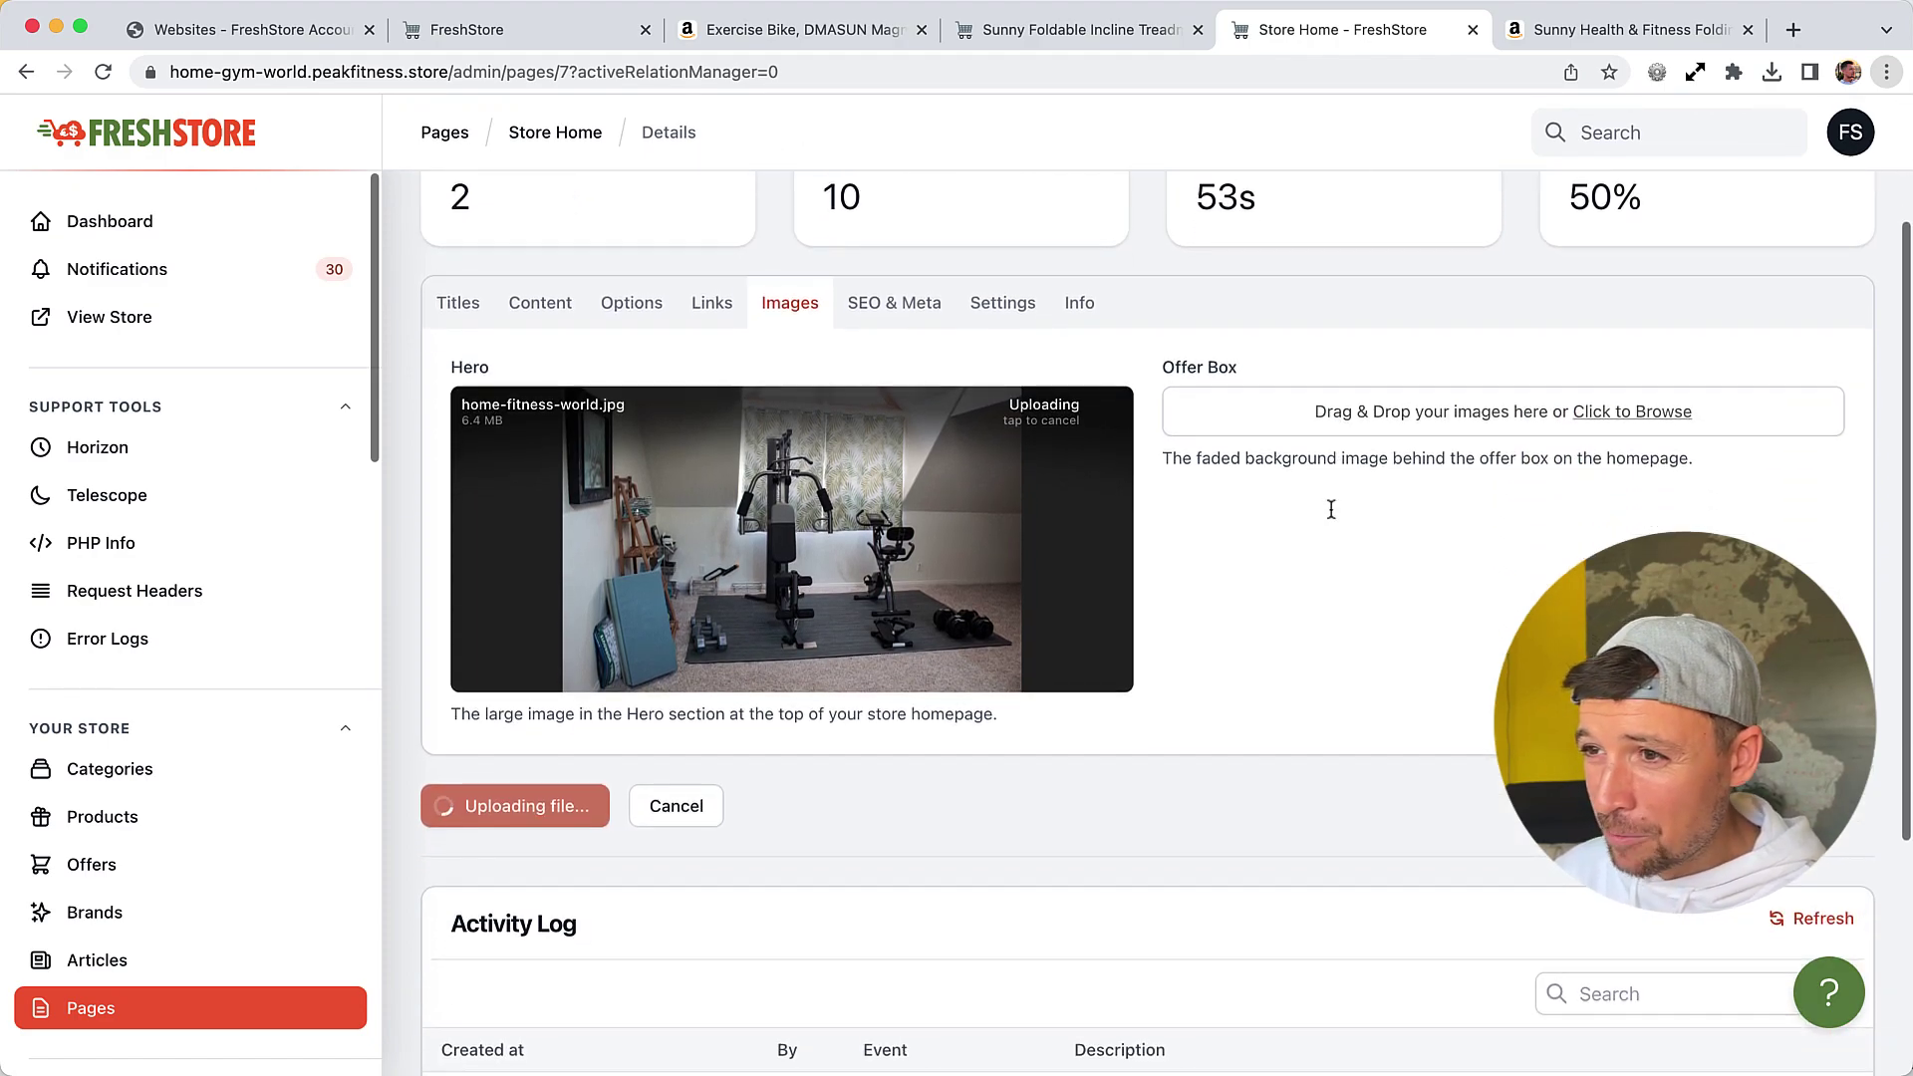
pyautogui.scroll(2, 1331, 508)
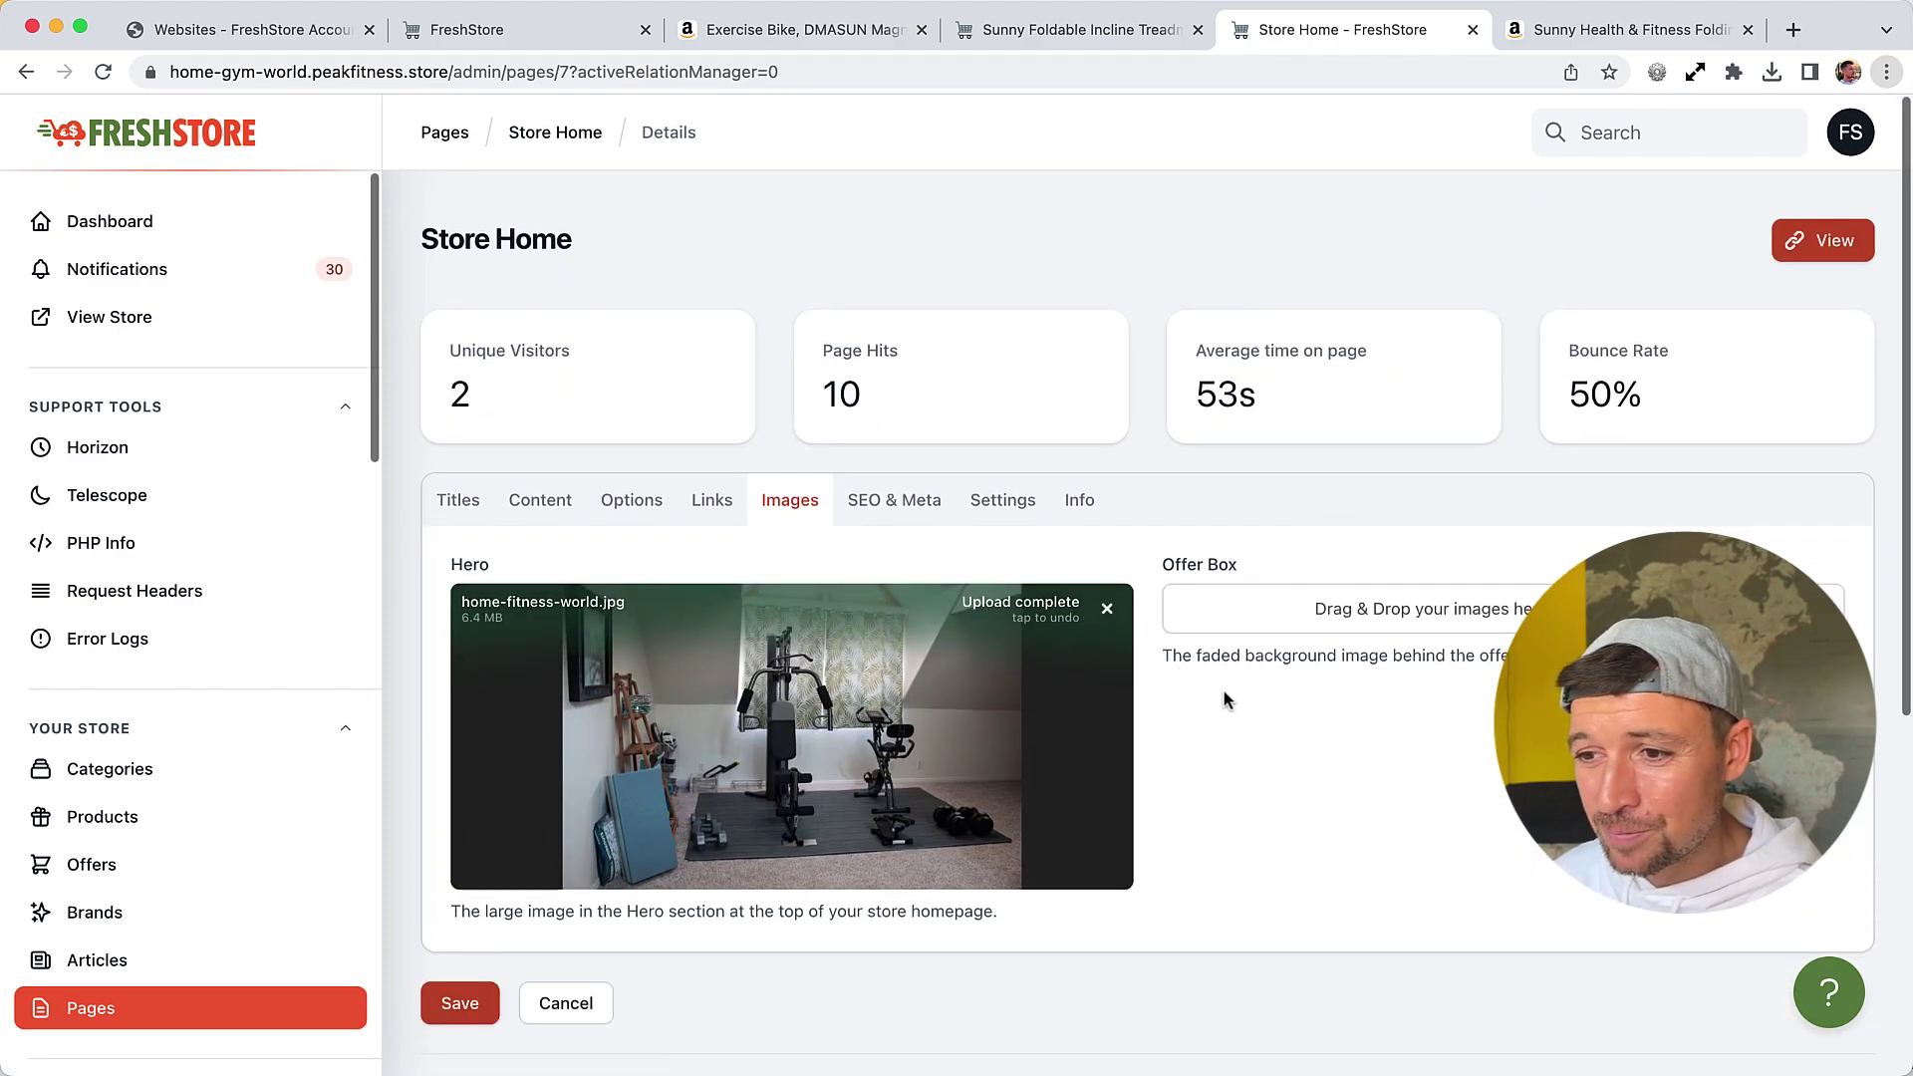
pyautogui.click(457, 1005)
pyautogui.click(456, 1003)
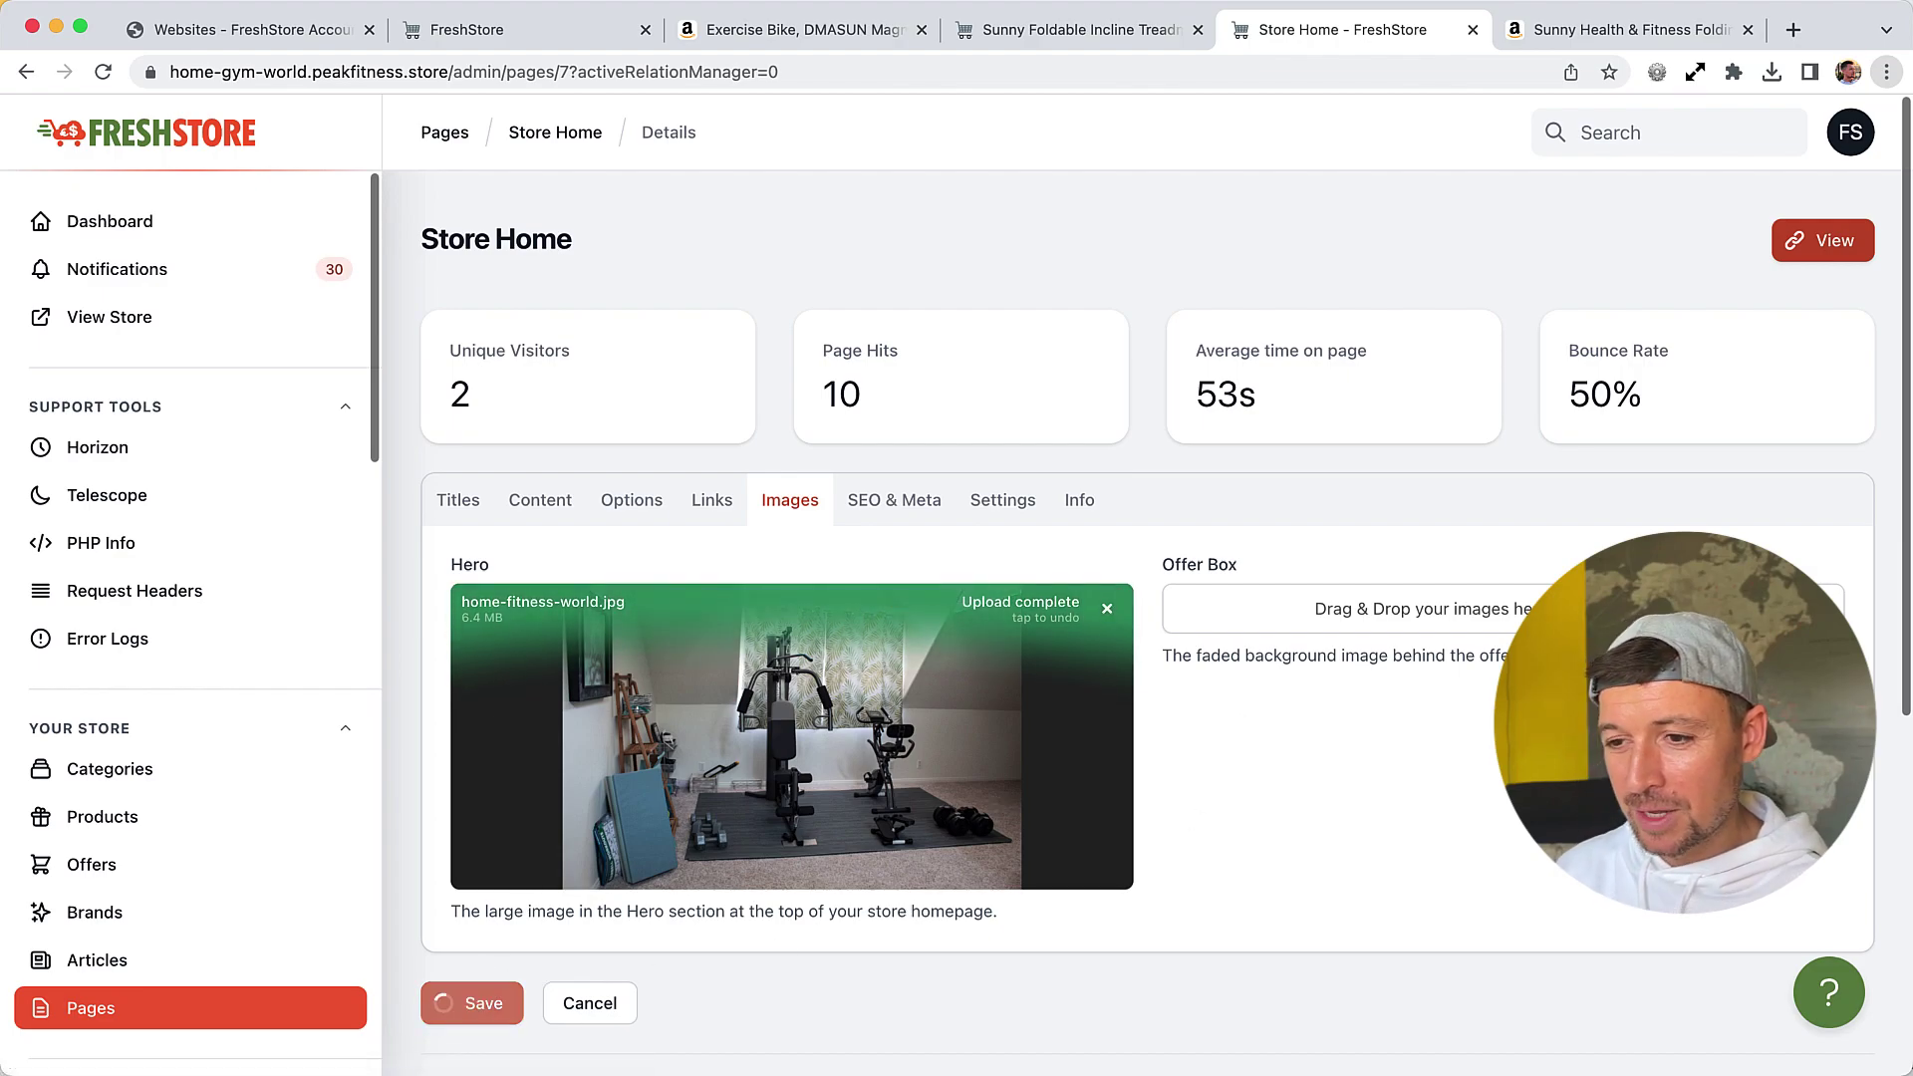
# View the live store homepage and check it from the new hero image down to the footer
pyautogui.hotkey('ctrl', 'shift', 'Tab')
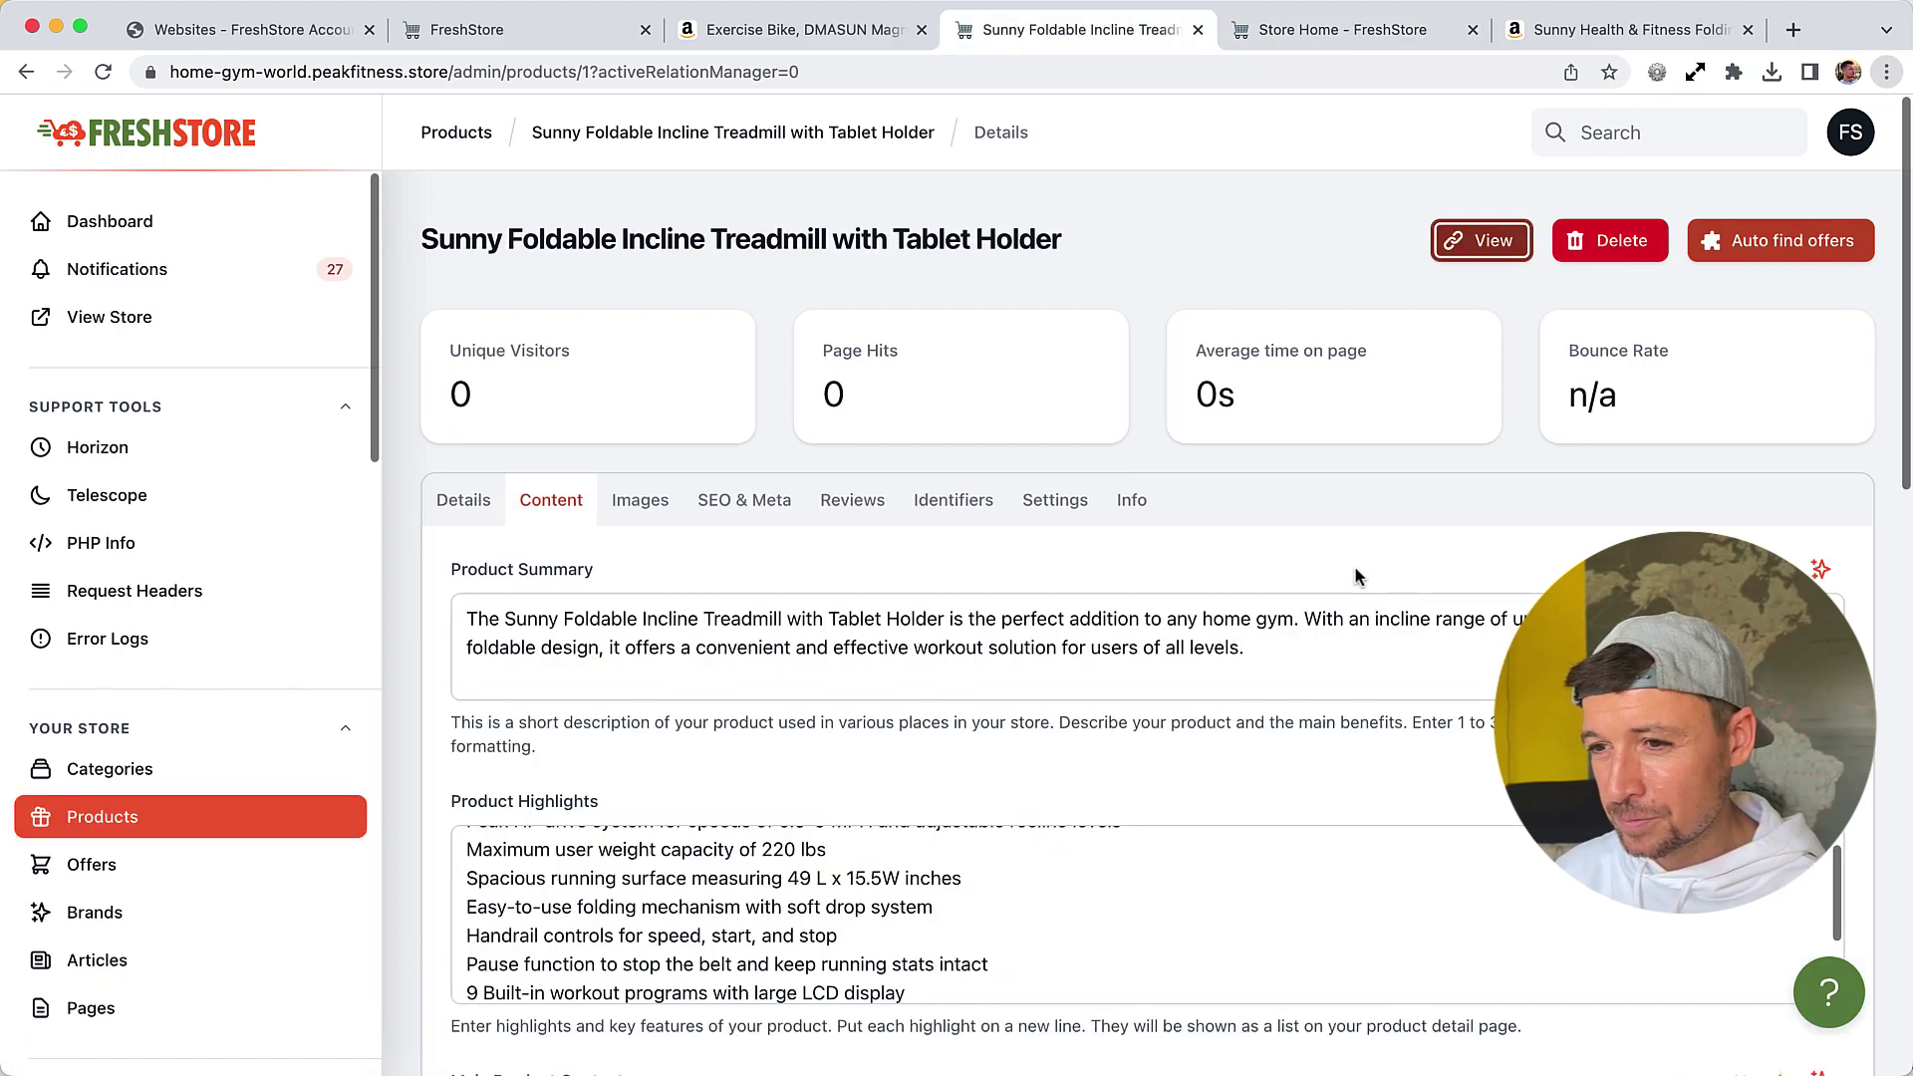
pyautogui.hotkey('ctrl', 'Tab')
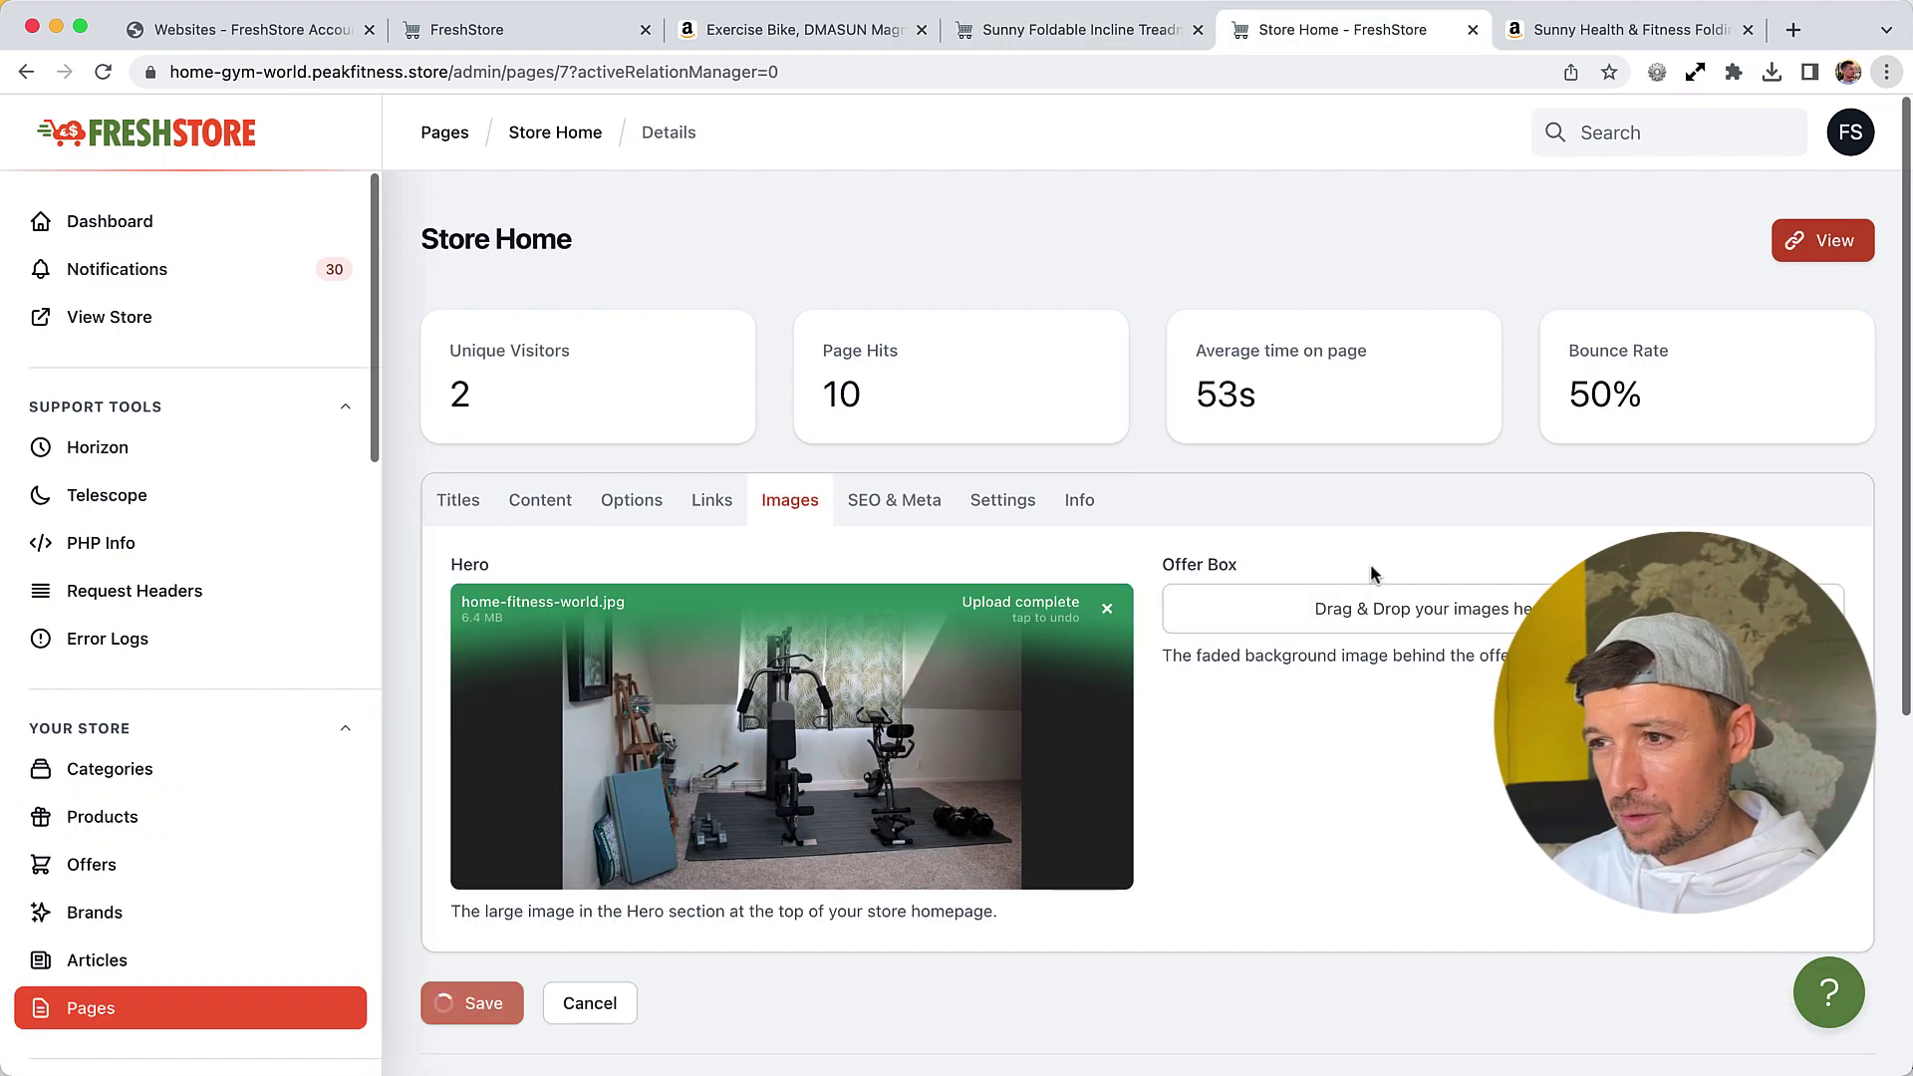
pyautogui.click(1854, 243)
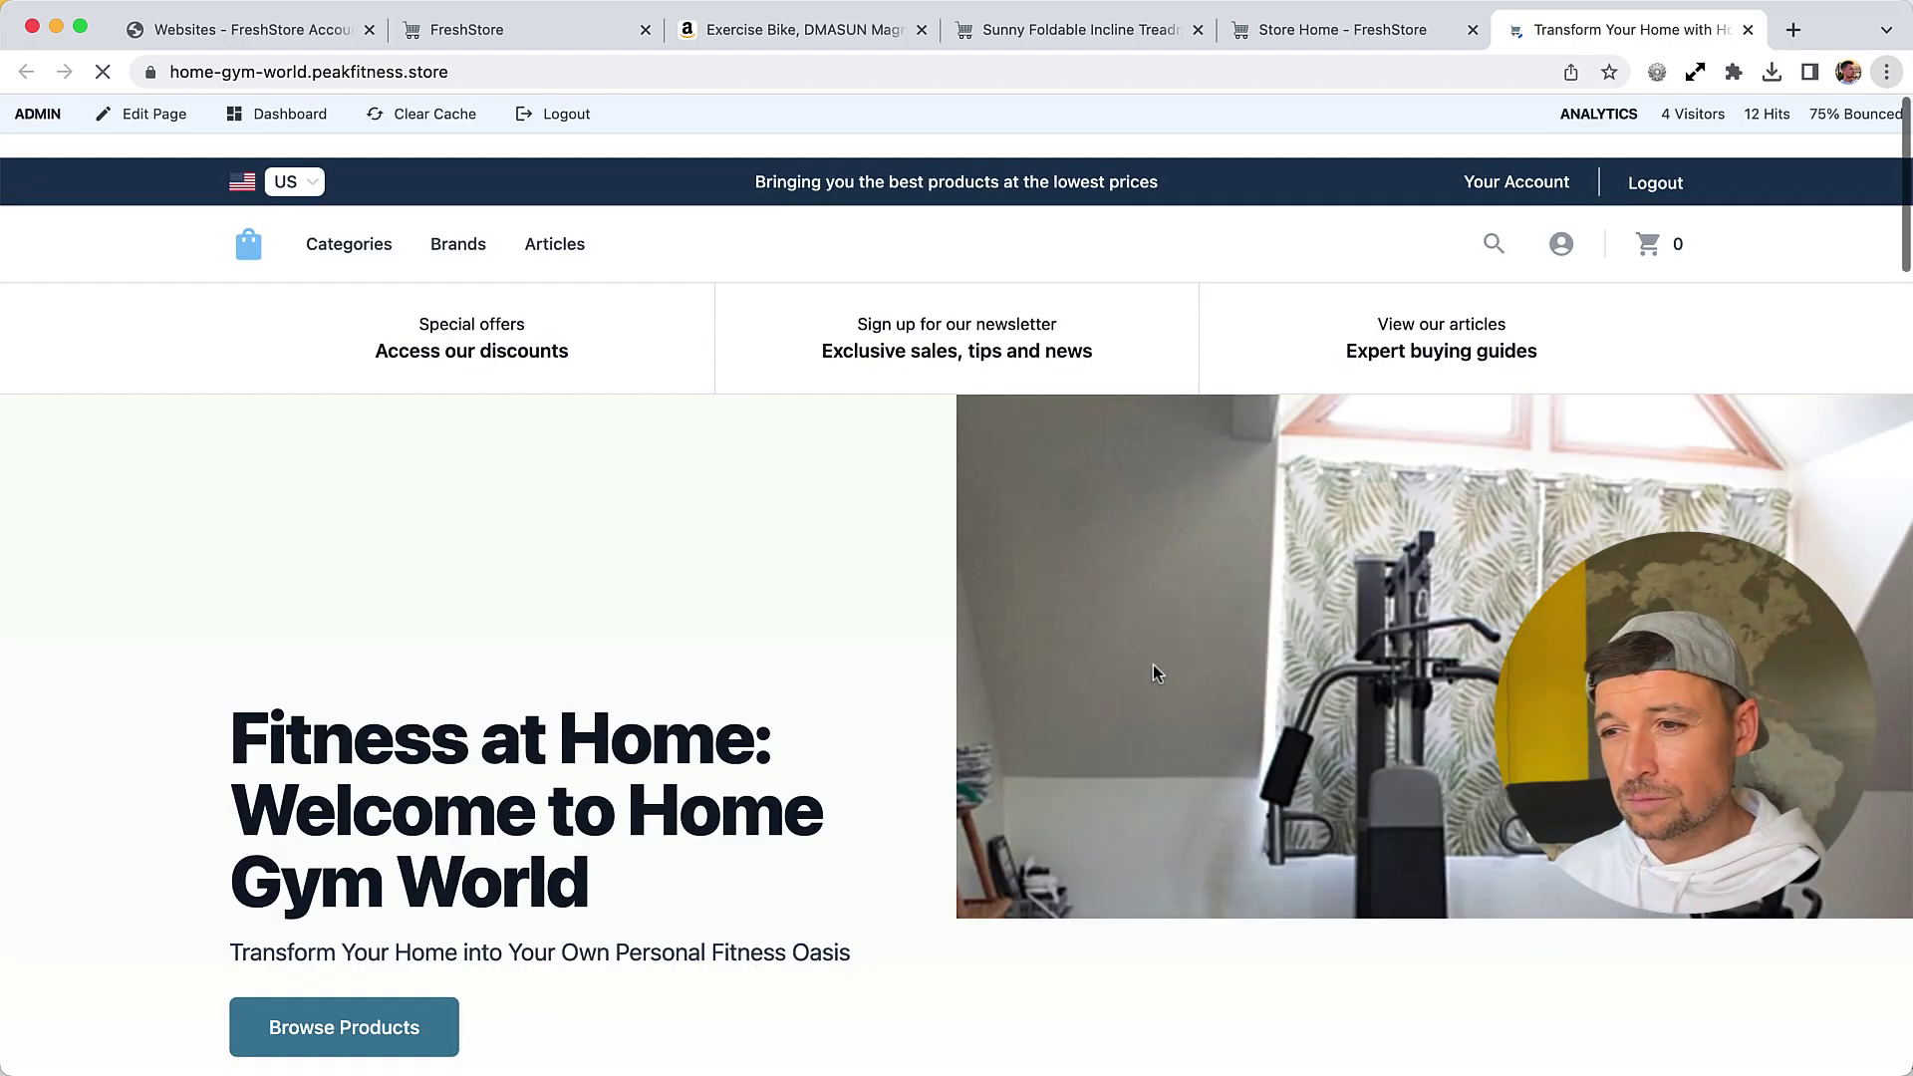
pyautogui.scroll(-3, 1098, 701)
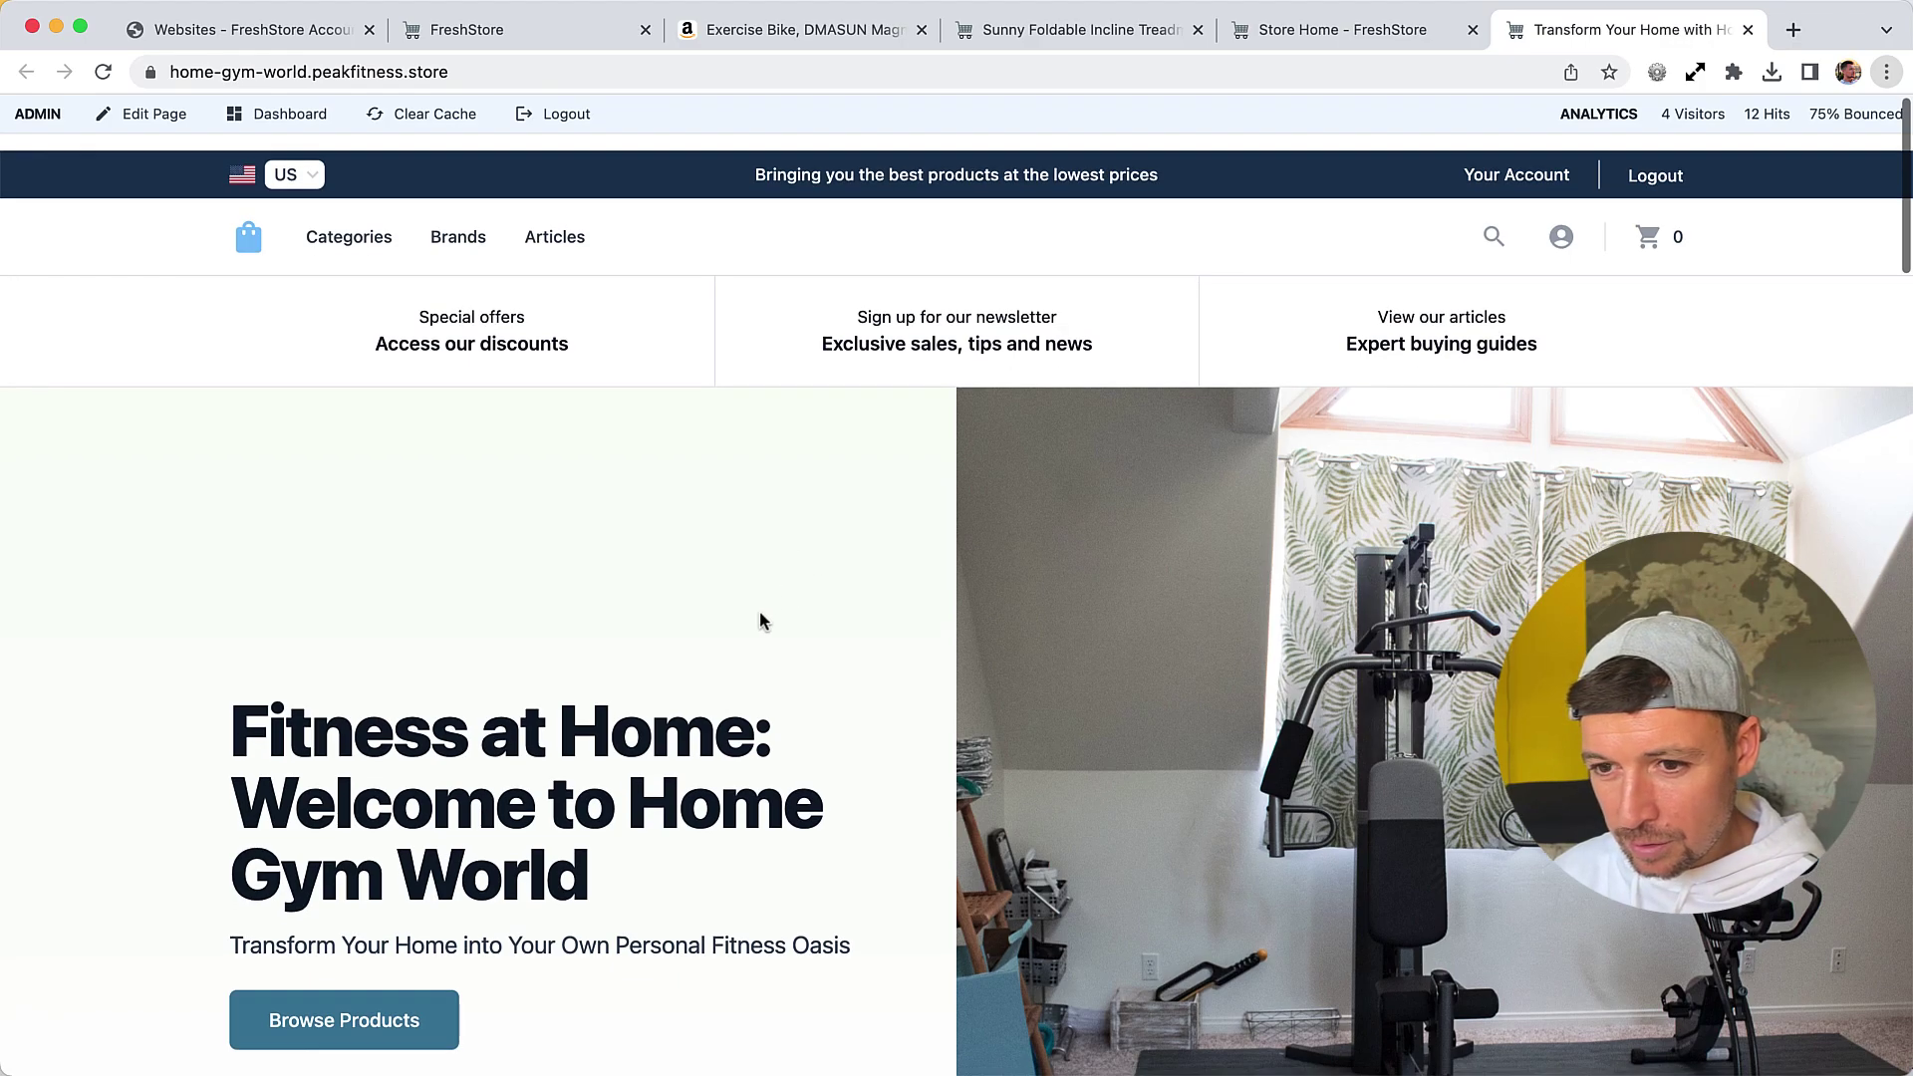
pyautogui.scroll(-15, 760, 619)
pyautogui.scroll(-15, 762, 622)
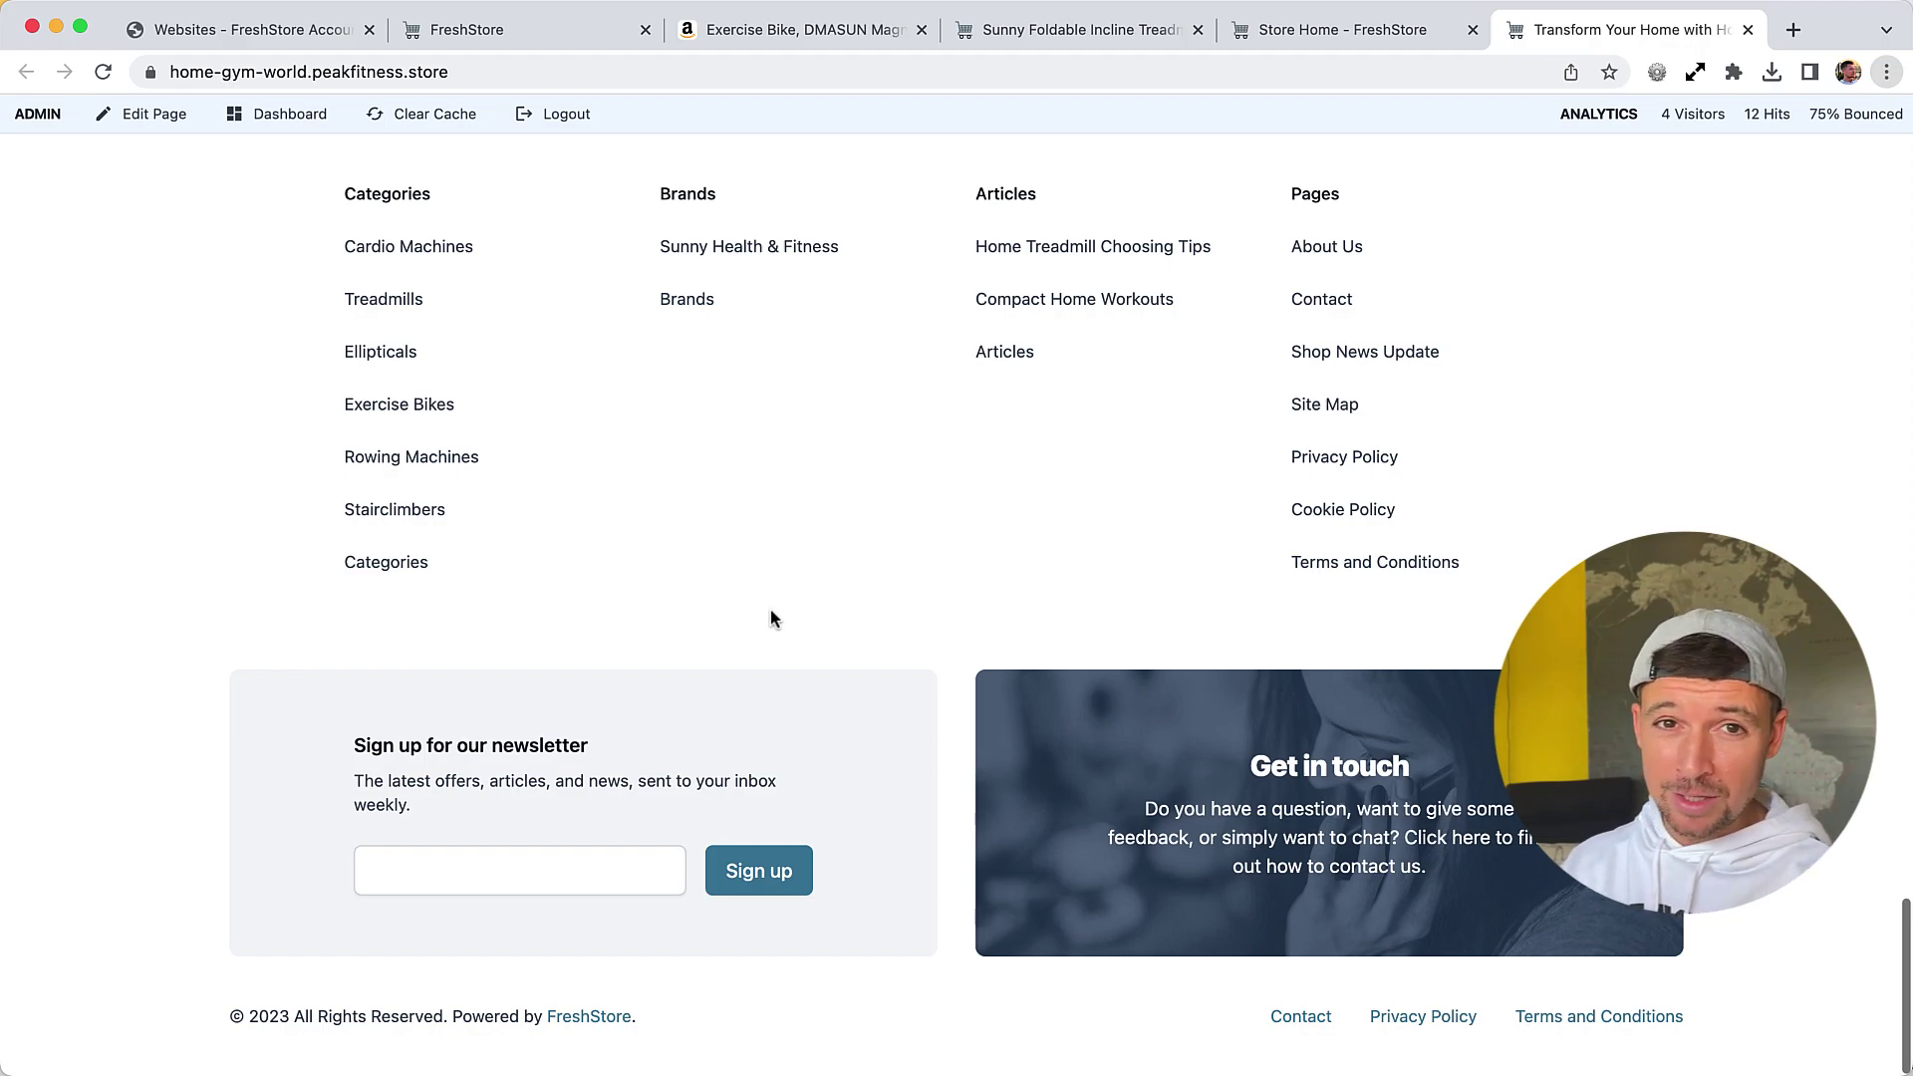
# Go back to the start of the homepage and show the store's full list of Categories
pyautogui.scroll(3, 952, 476)
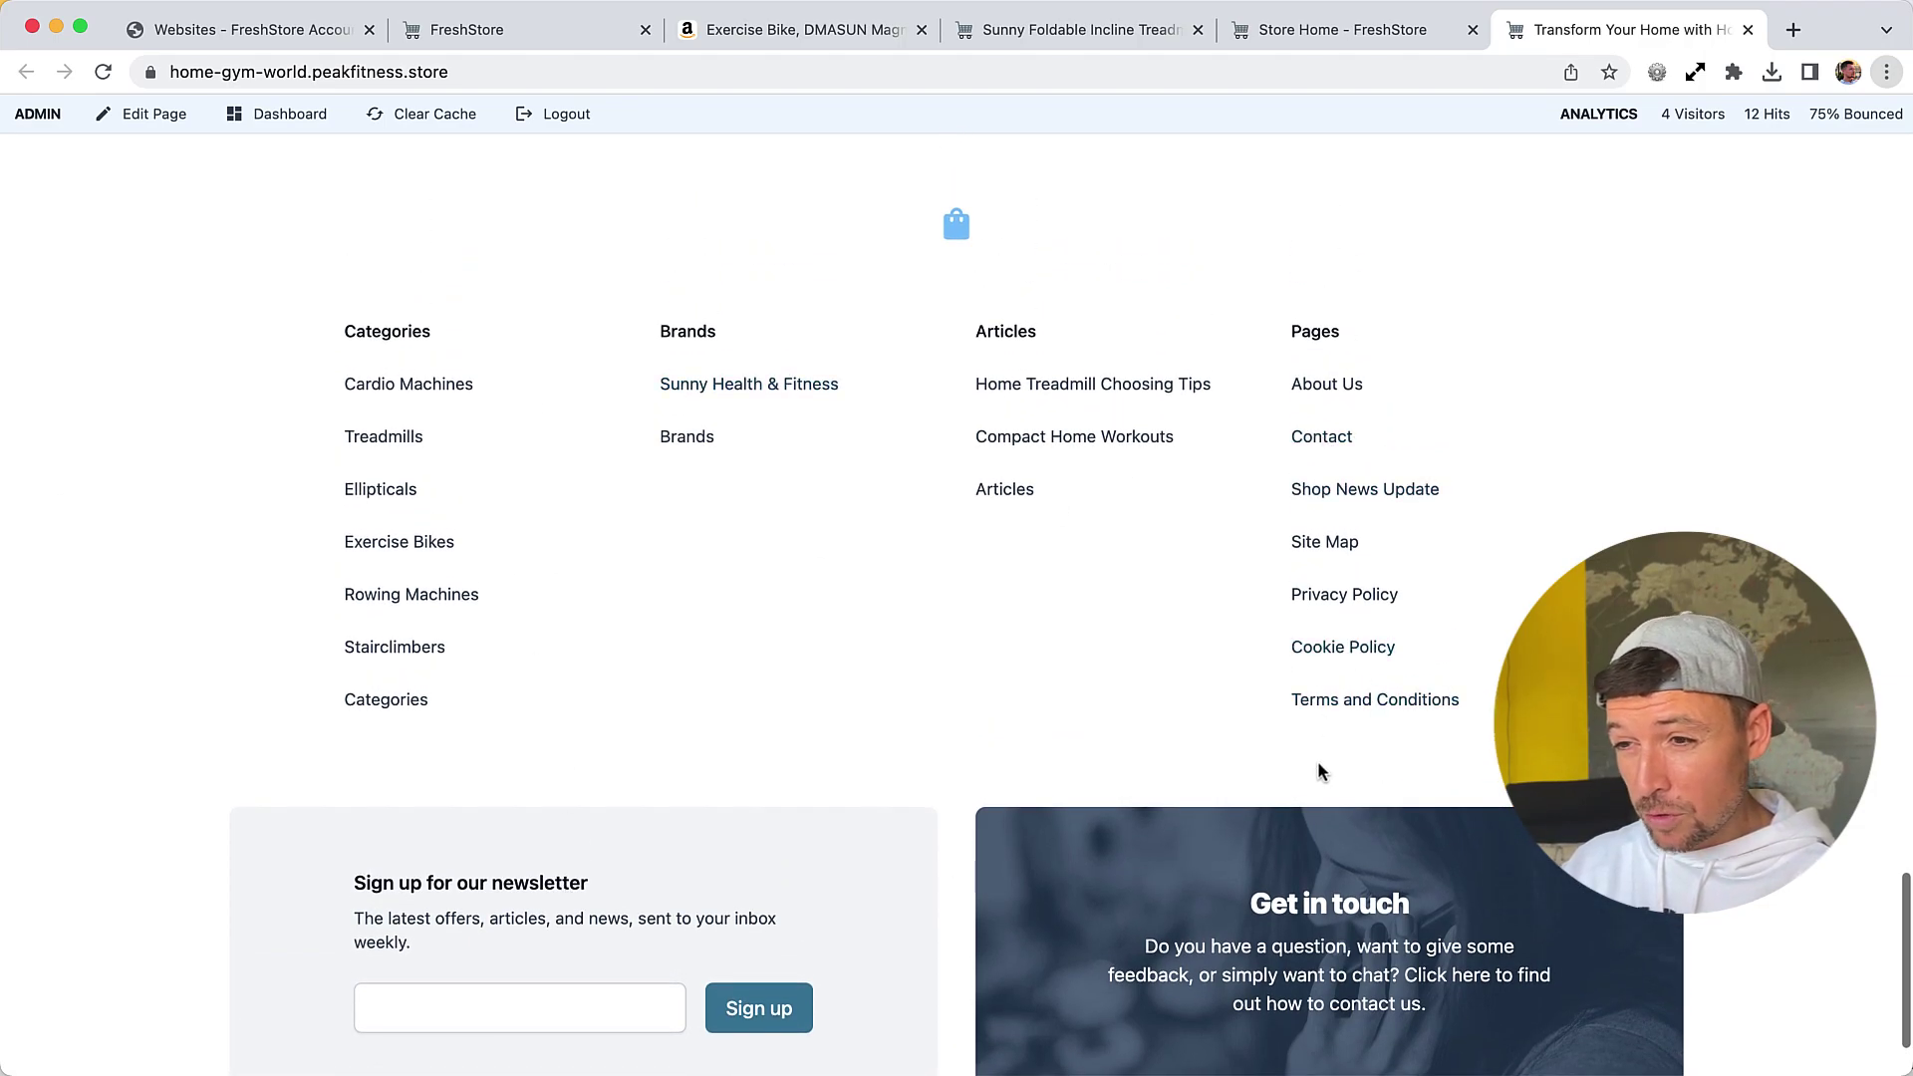
pyautogui.scroll(20, 763, 606)
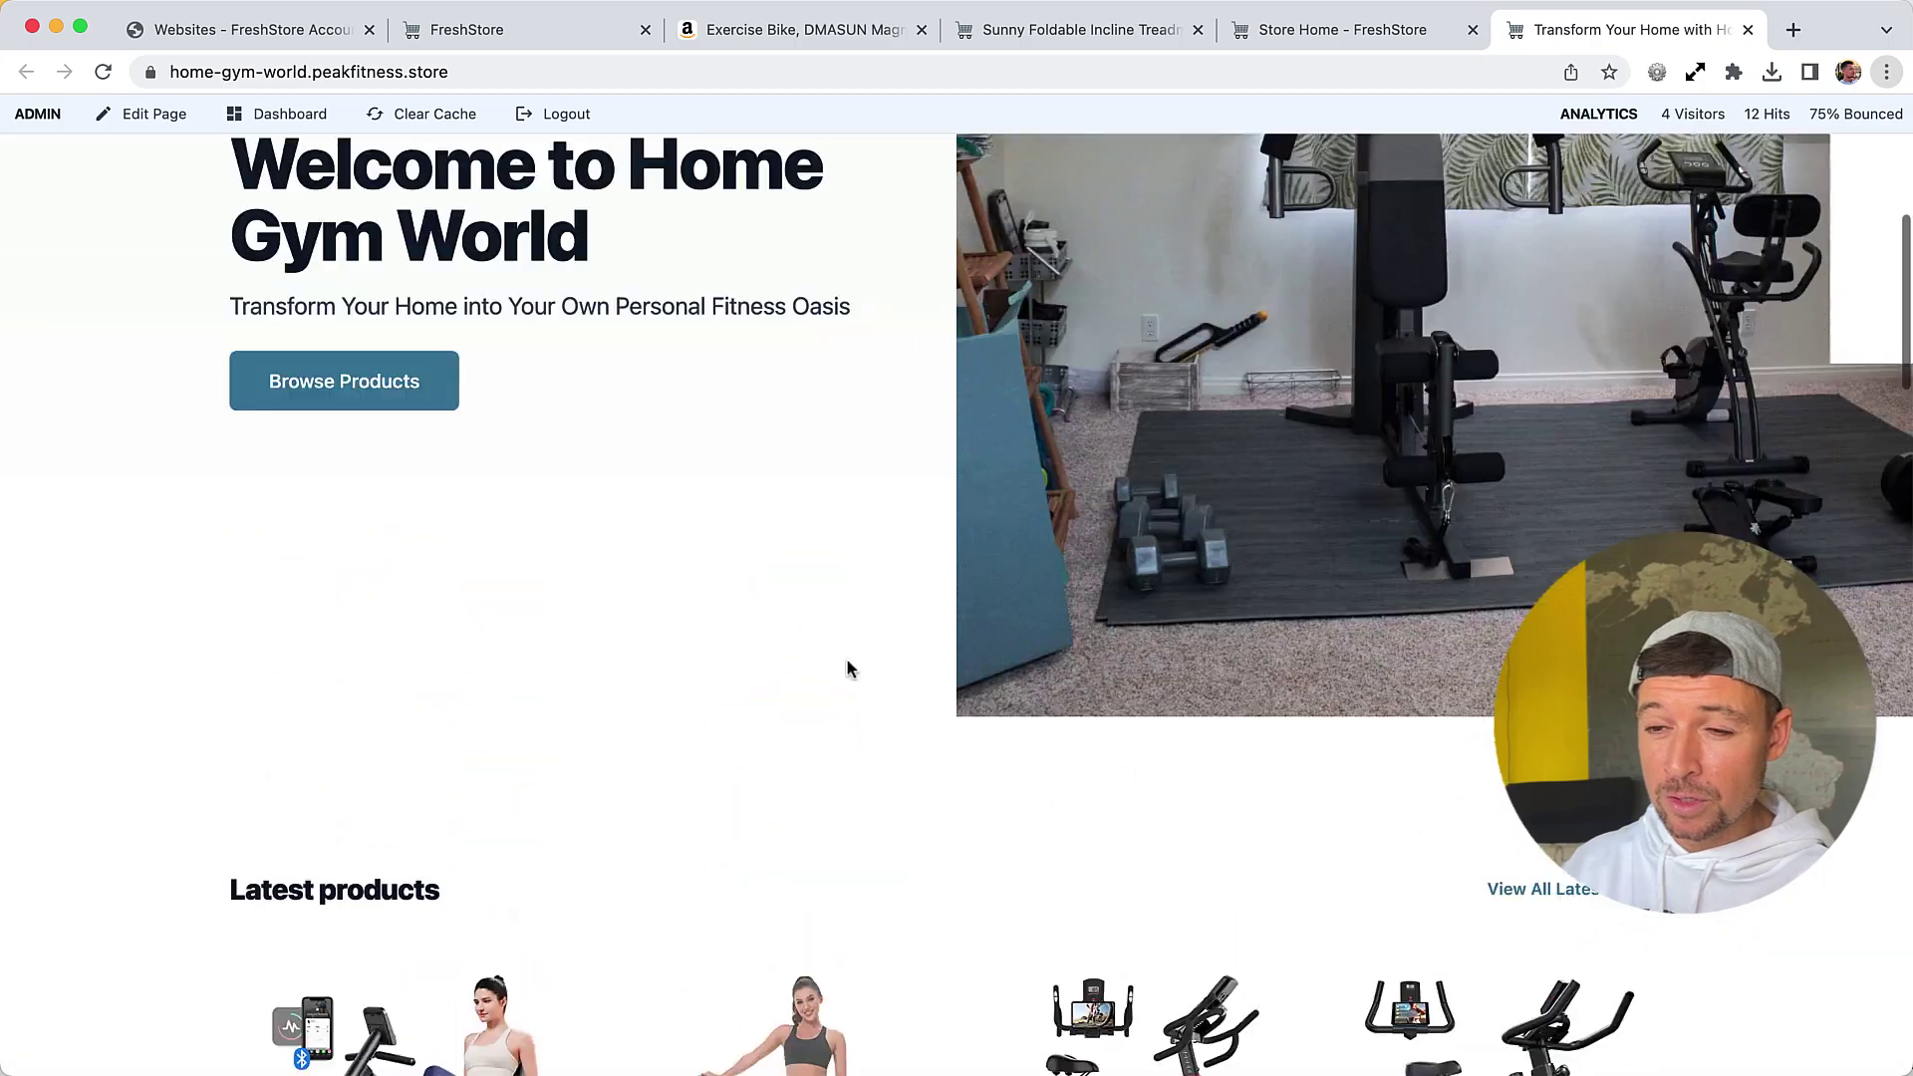
pyautogui.scroll(5, 146, 286)
pyautogui.click(339, 245)
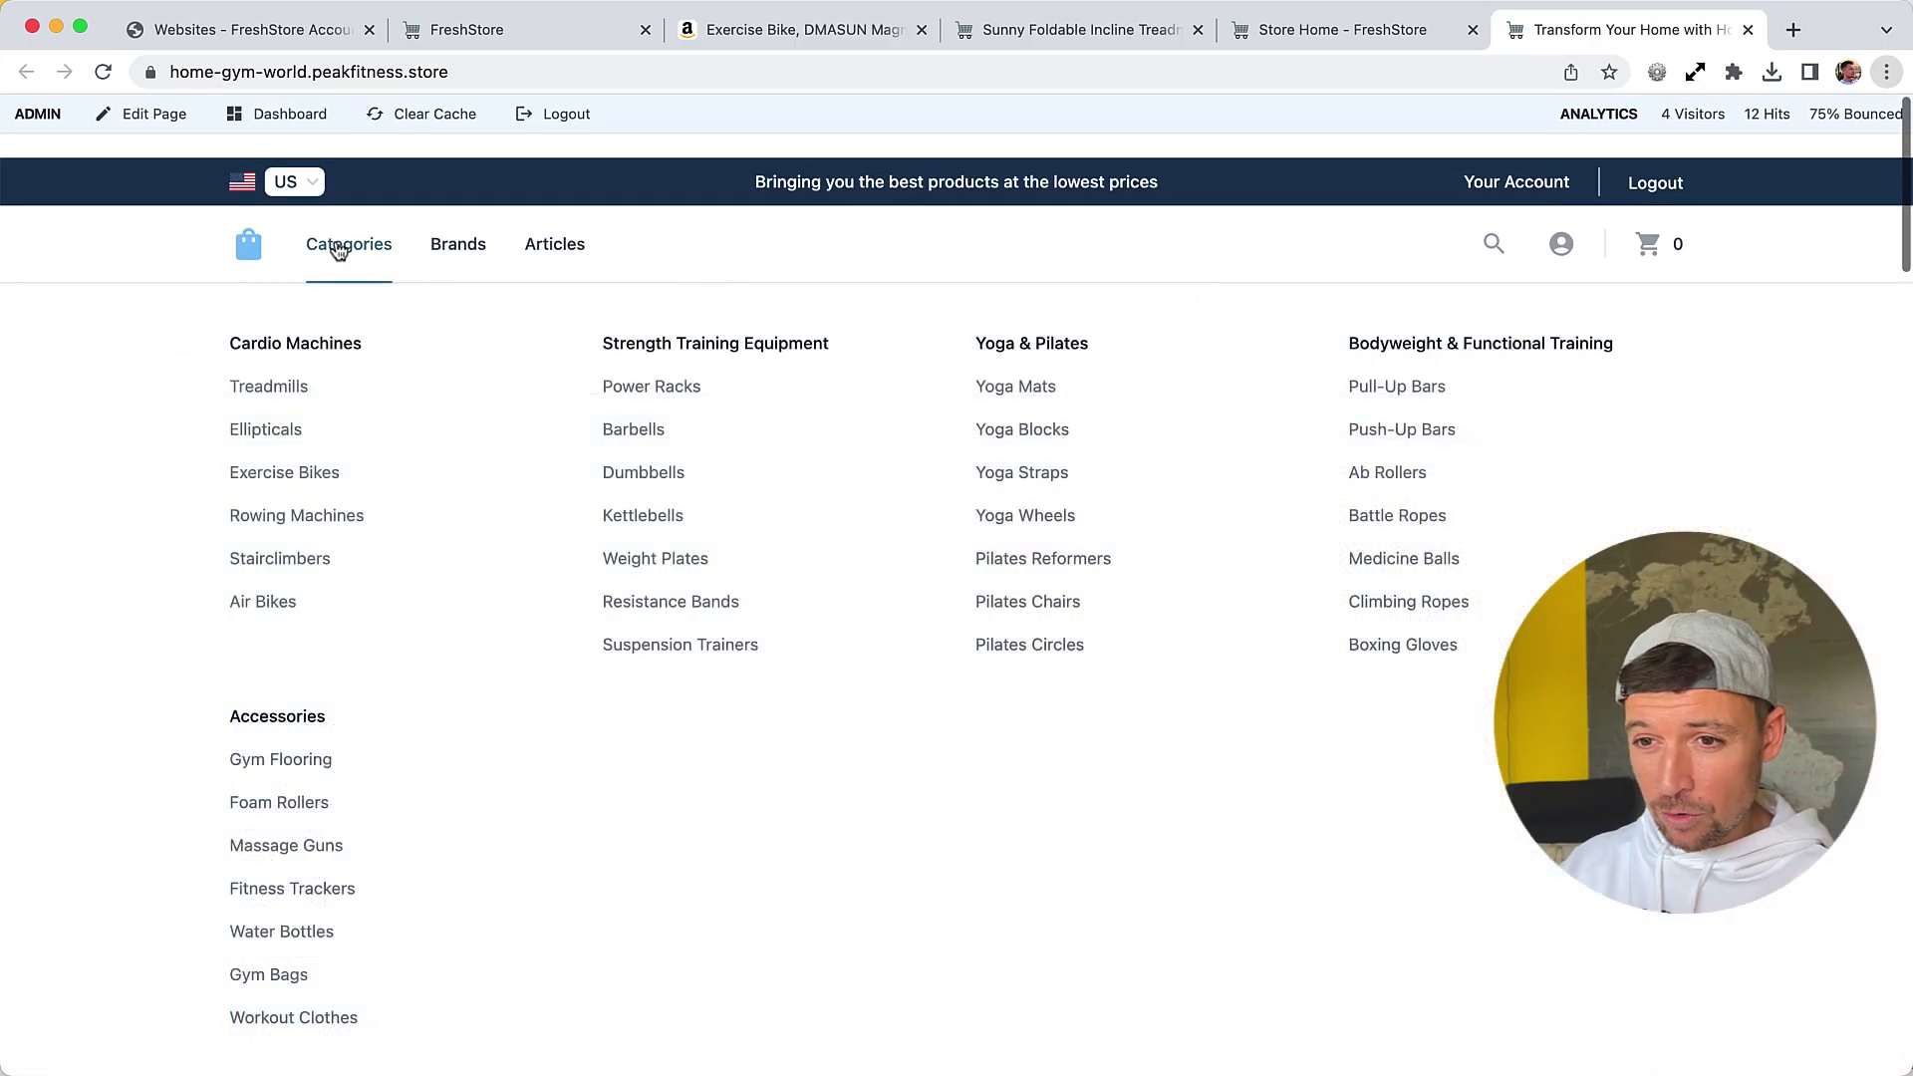
# Examine the homepage footer's category, brand, article and page links, newsletter sign-up and contact box
pyautogui.scroll(-1, 529, 845)
pyautogui.scroll(-20, 528, 845)
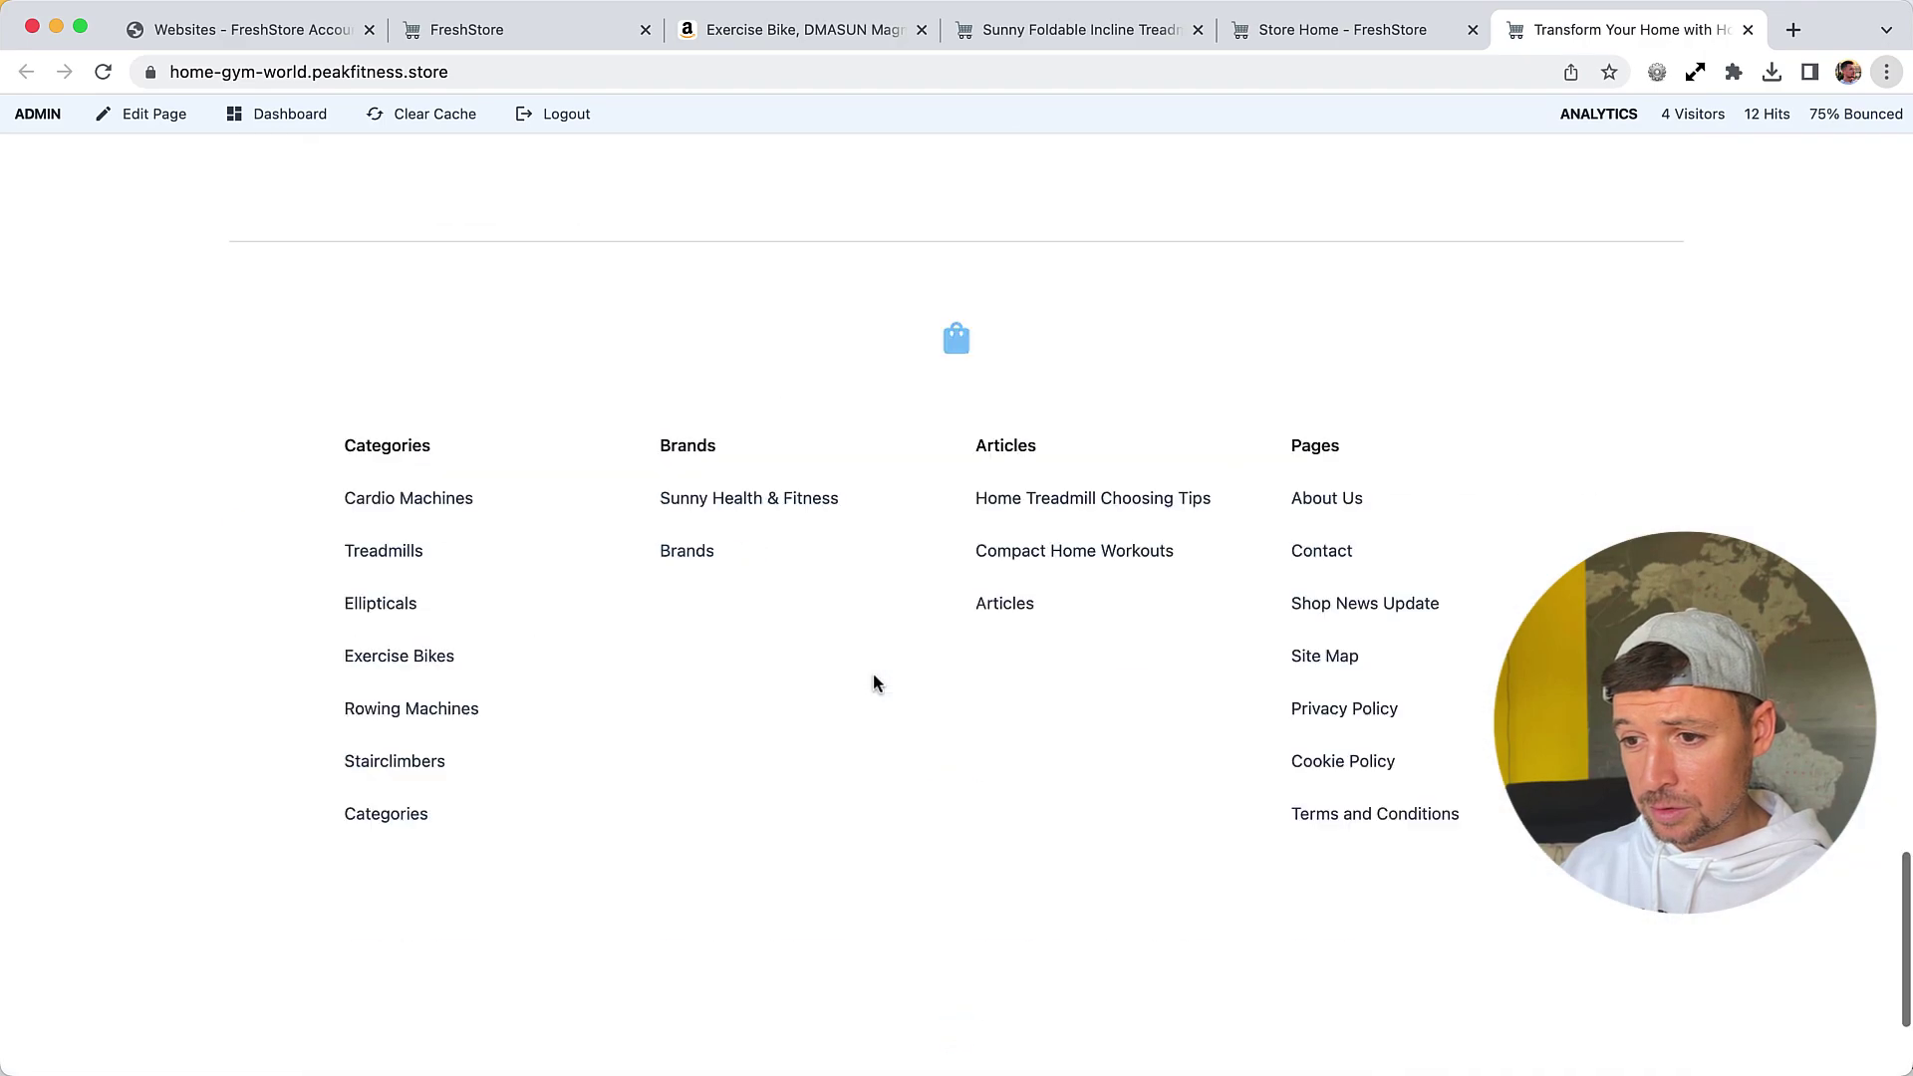
pyautogui.scroll(-6, 874, 680)
pyautogui.scroll(2, 790, 508)
pyautogui.scroll(-1, 698, 748)
pyautogui.scroll(-2, 644, 894)
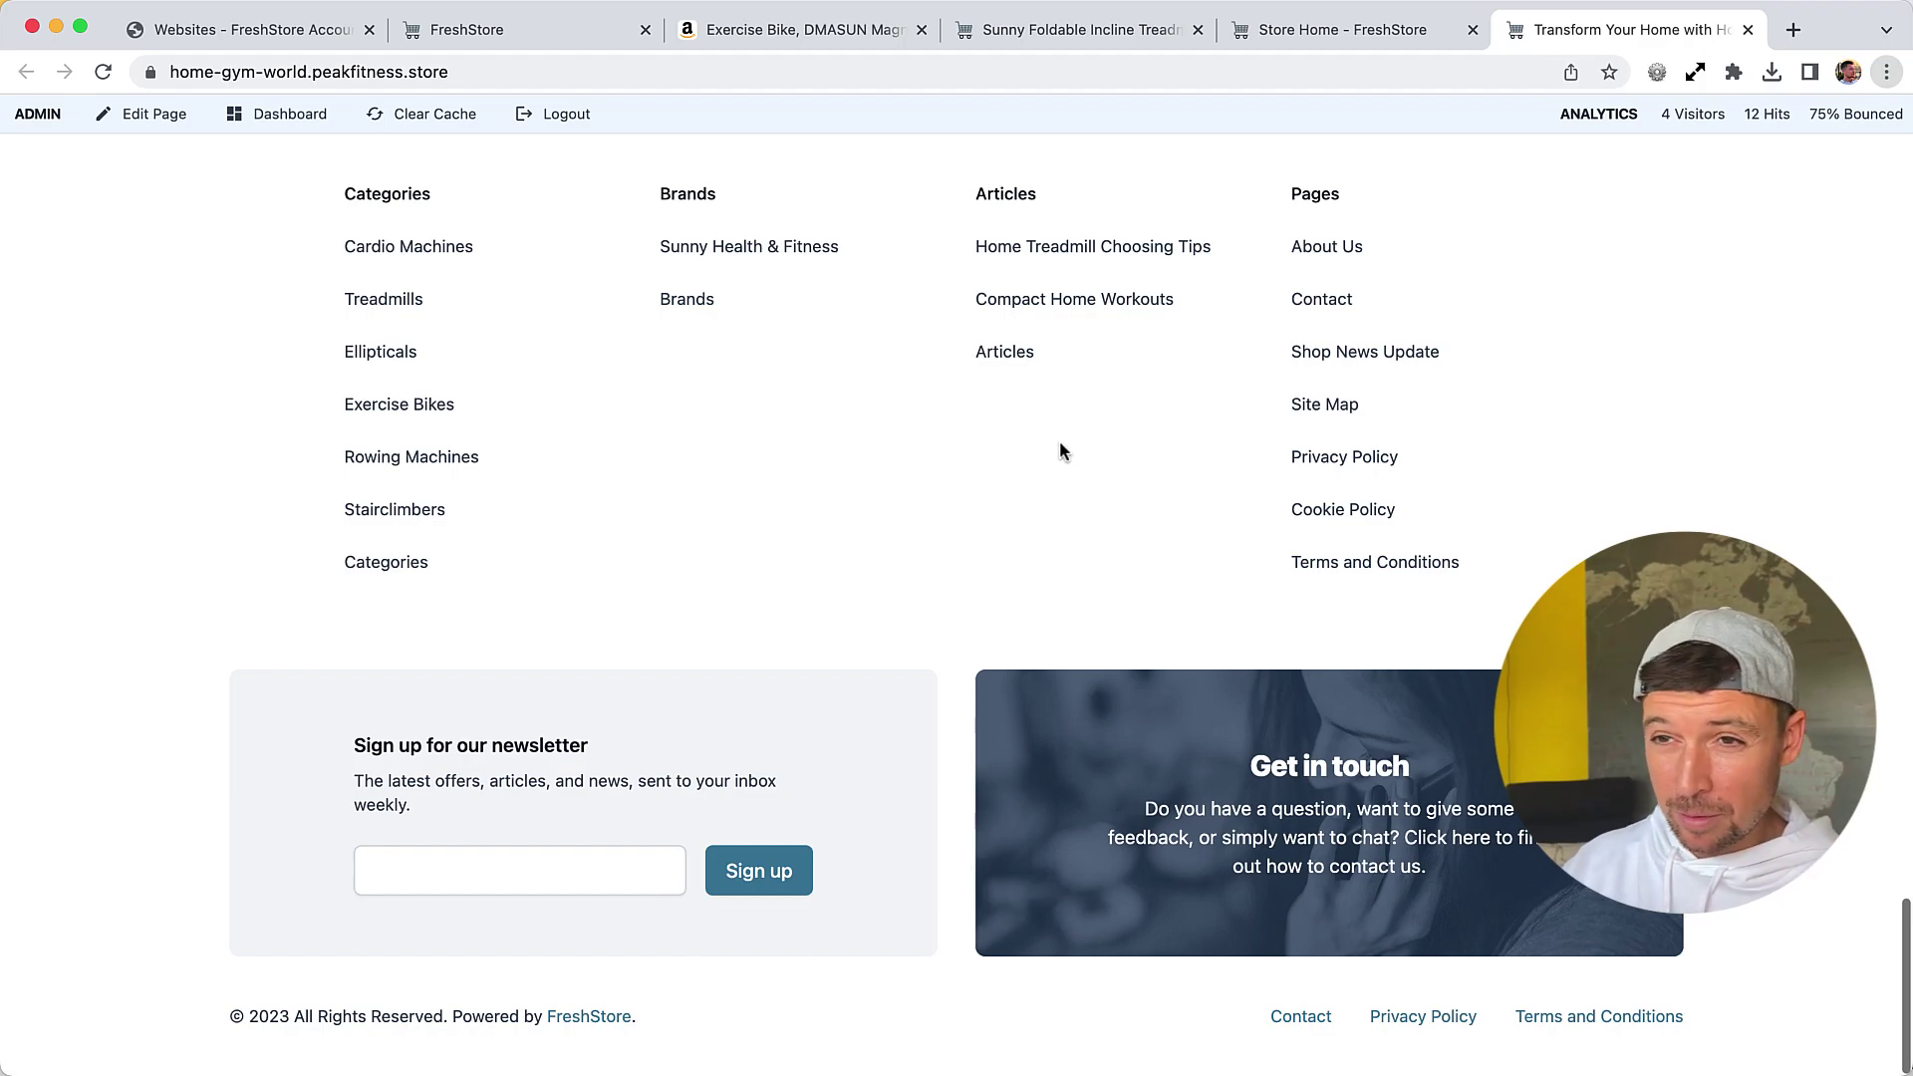
pyautogui.scroll(20, 1064, 429)
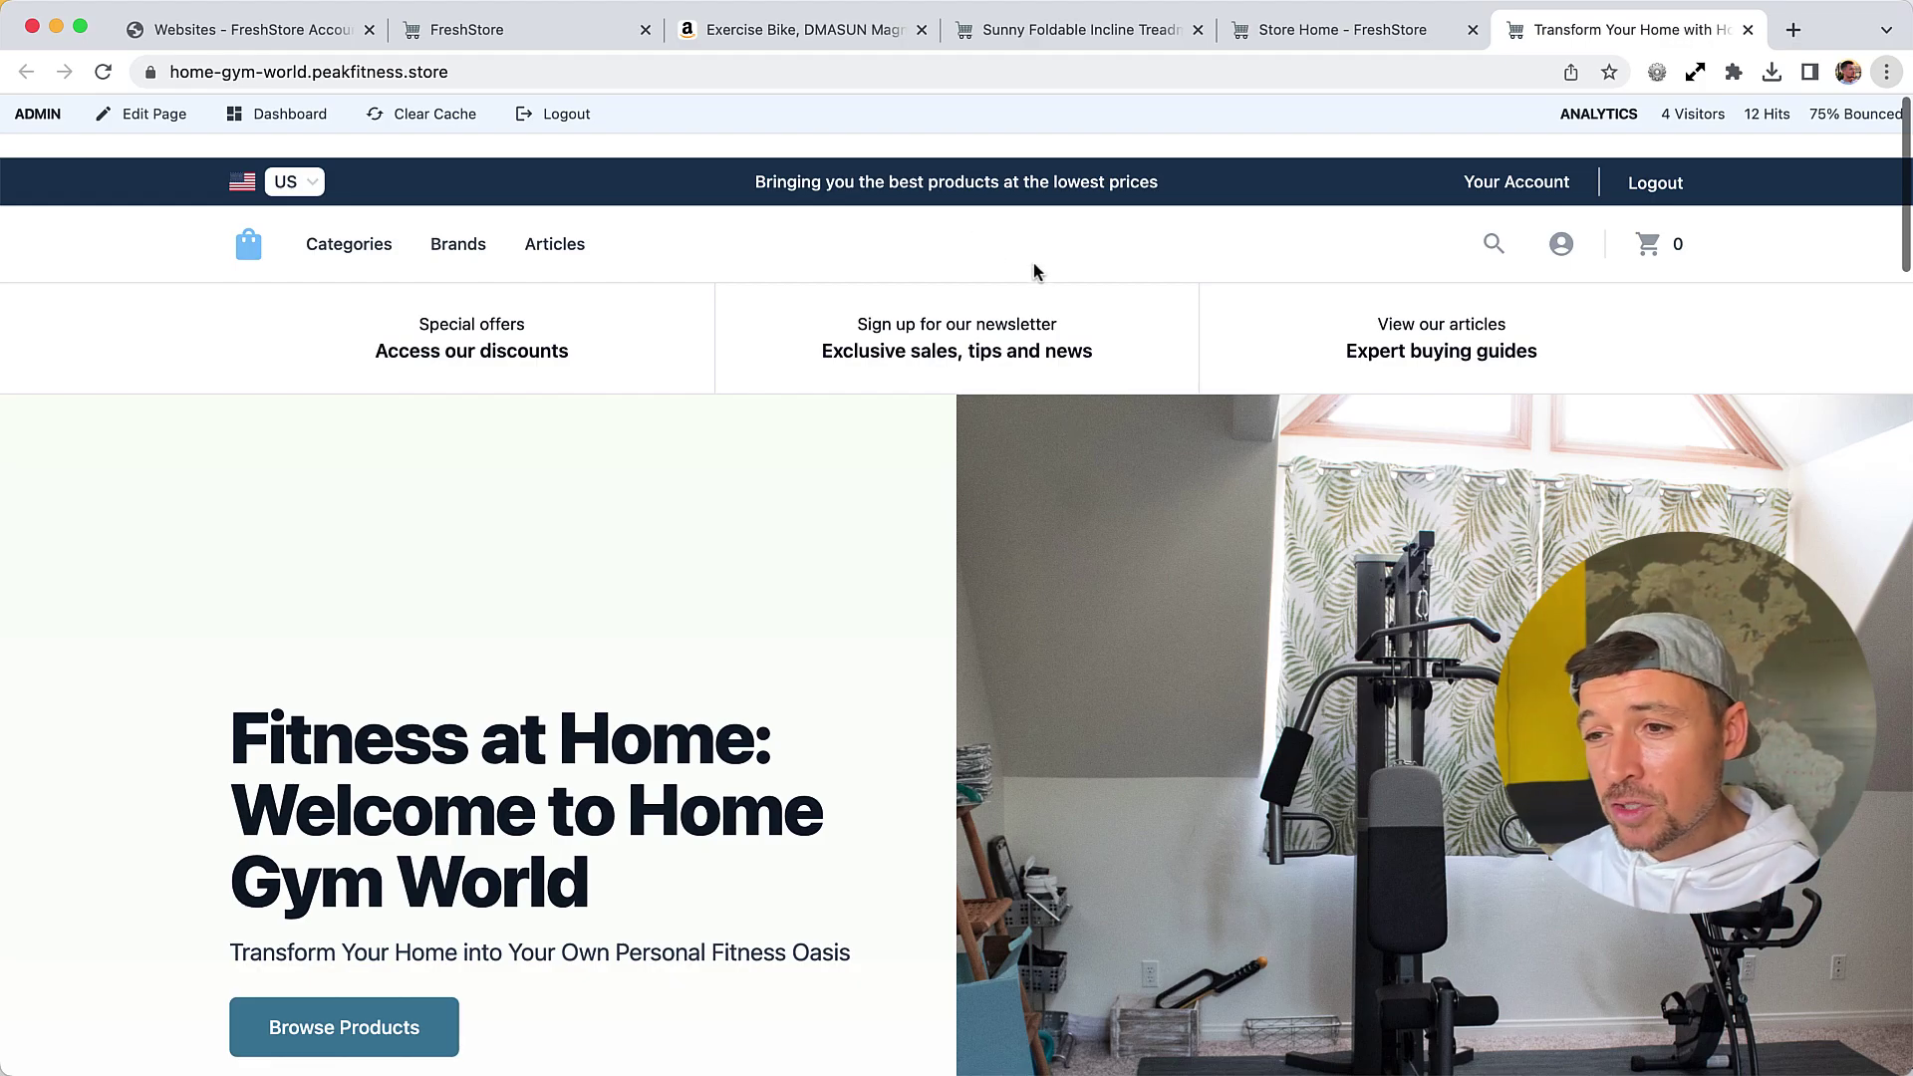
pyautogui.scroll(-7, 1016, 299)
pyautogui.scroll(-10, 1008, 307)
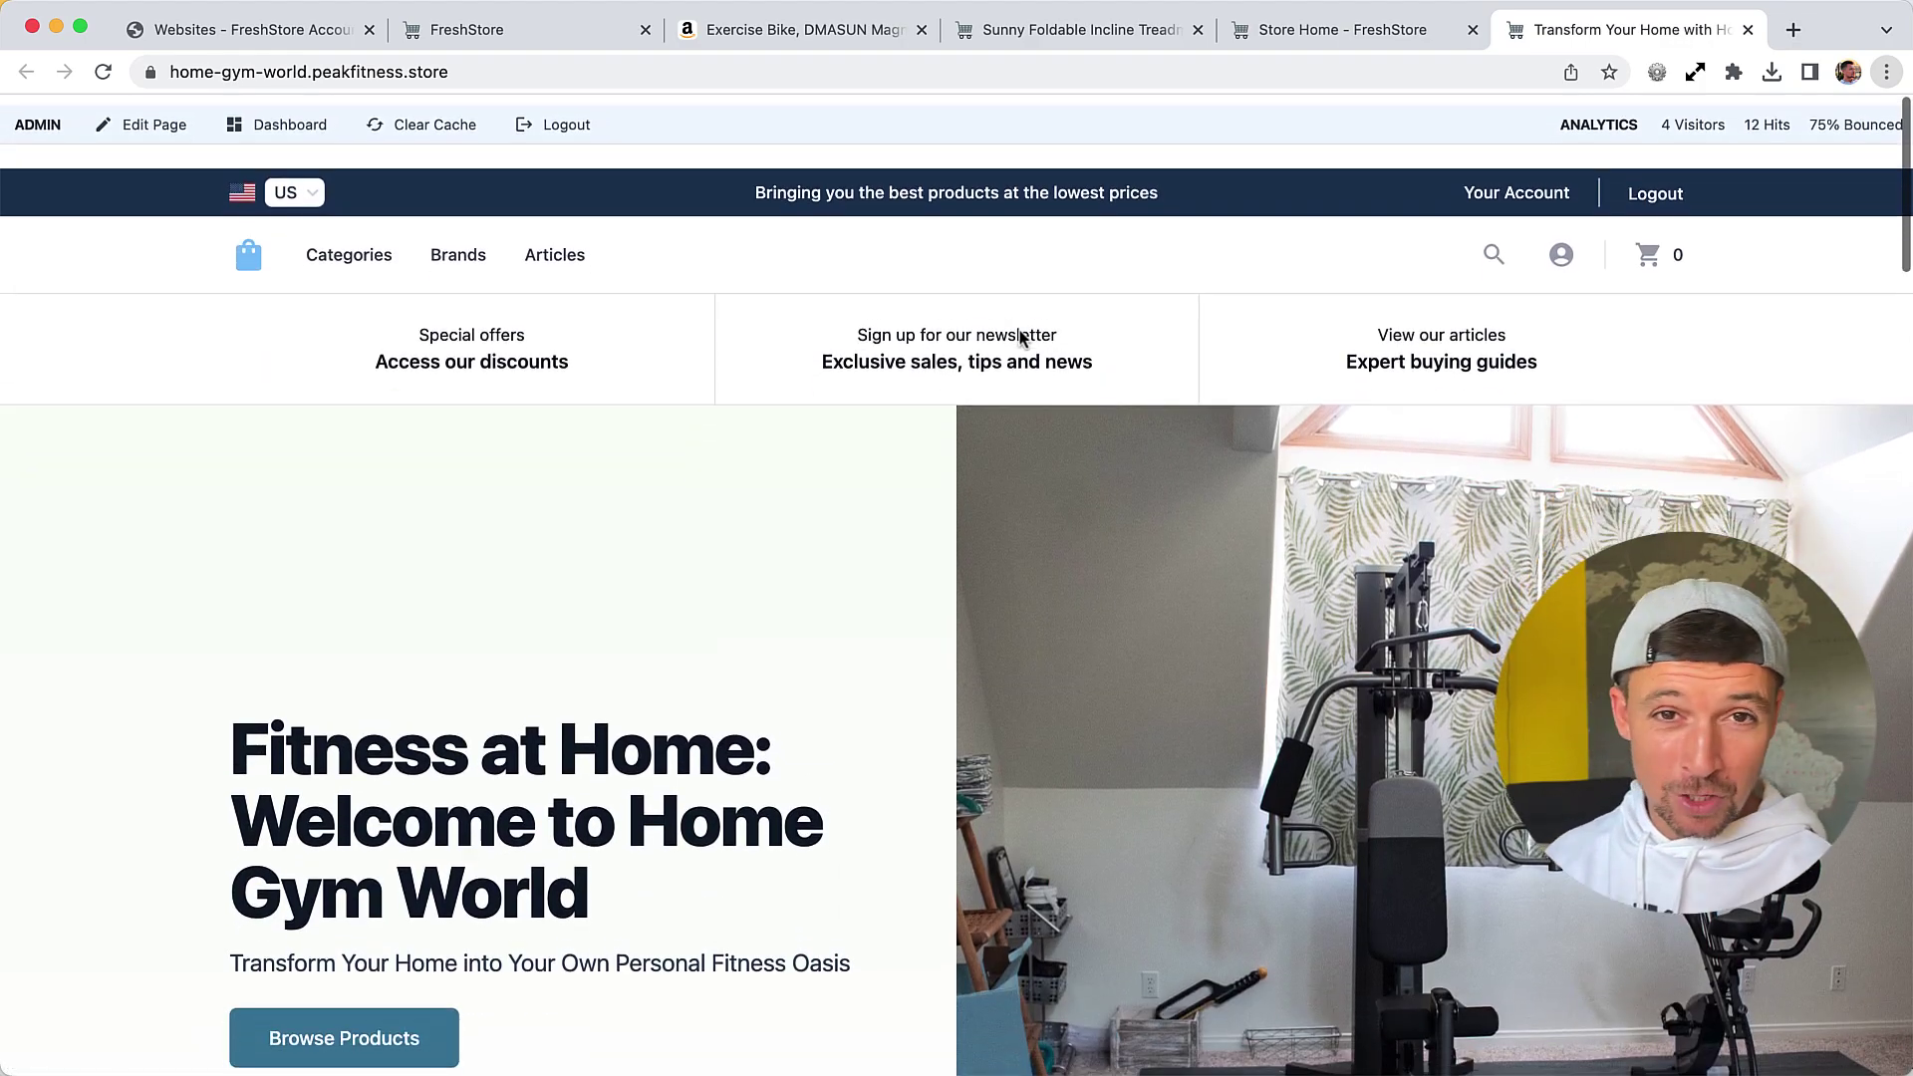
pyautogui.scroll(-1, 1019, 331)
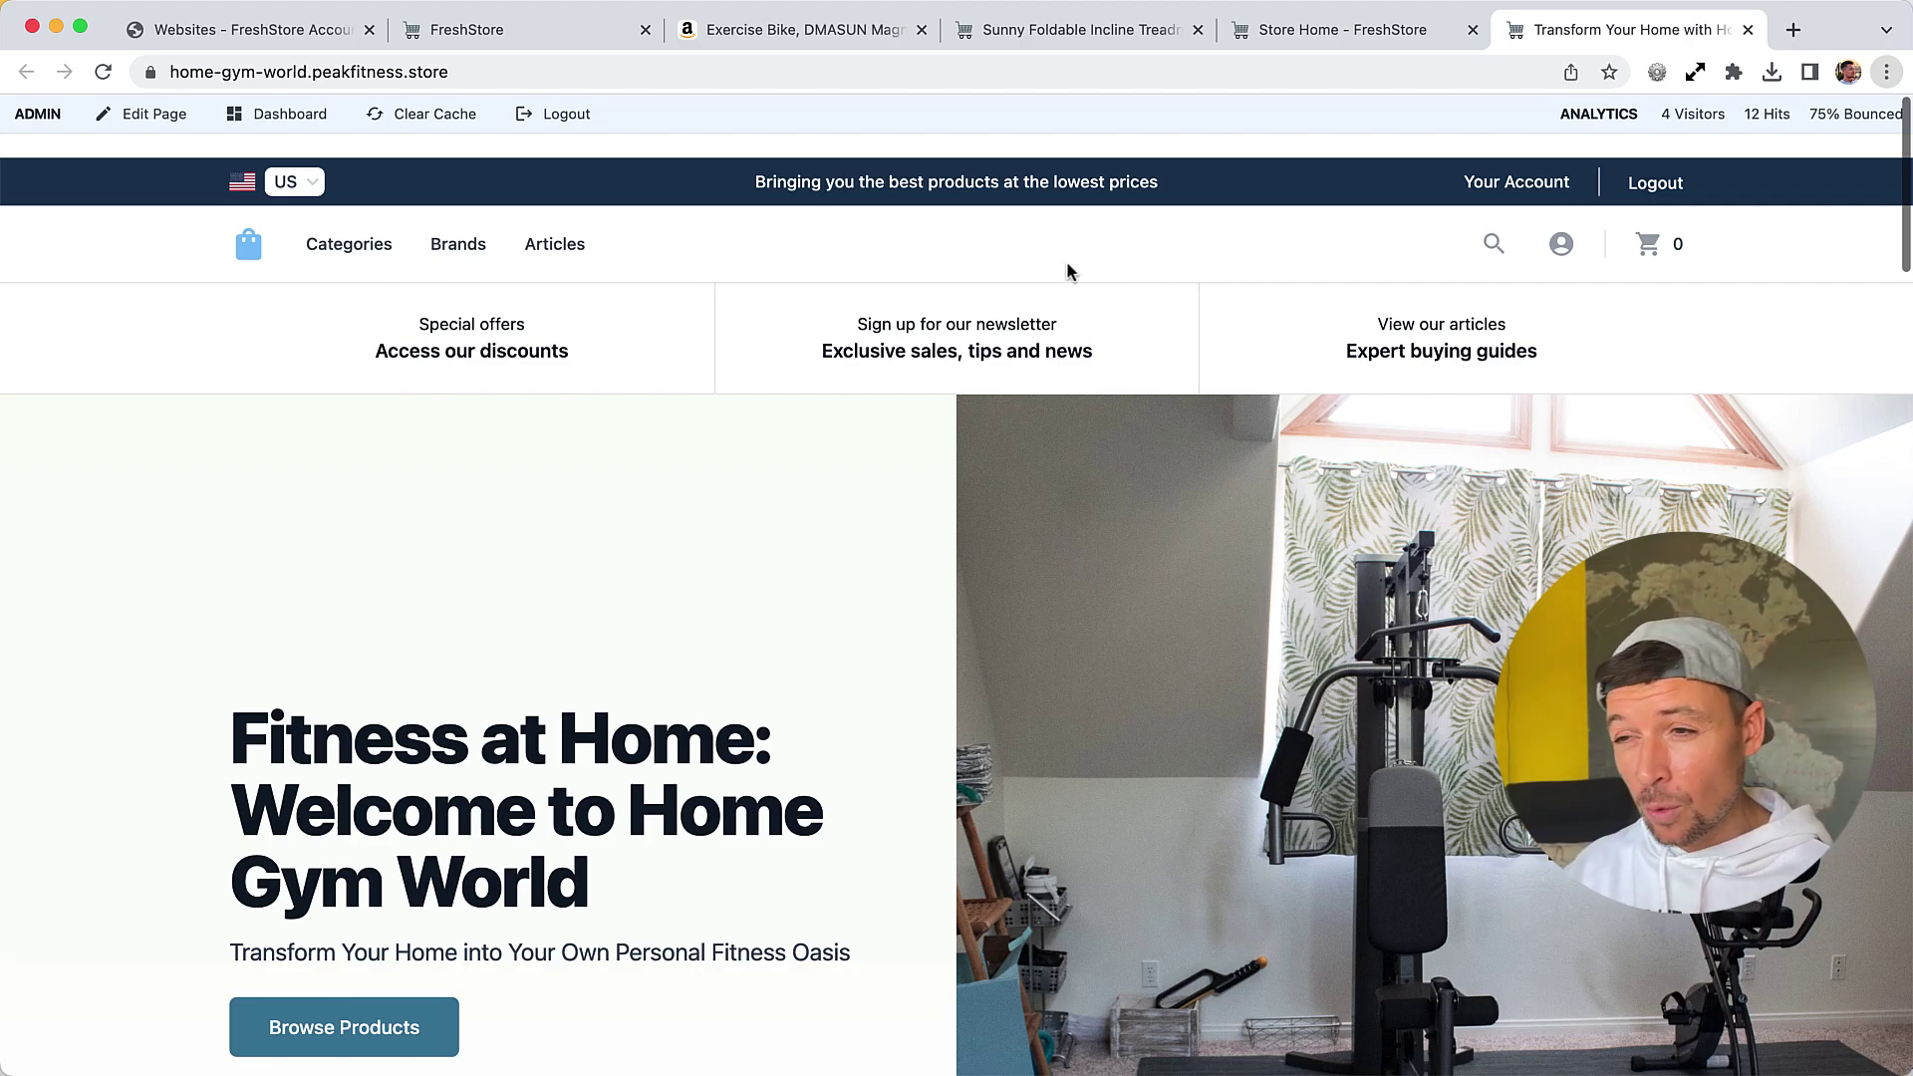
pyautogui.scroll(-2, 1082, 247)
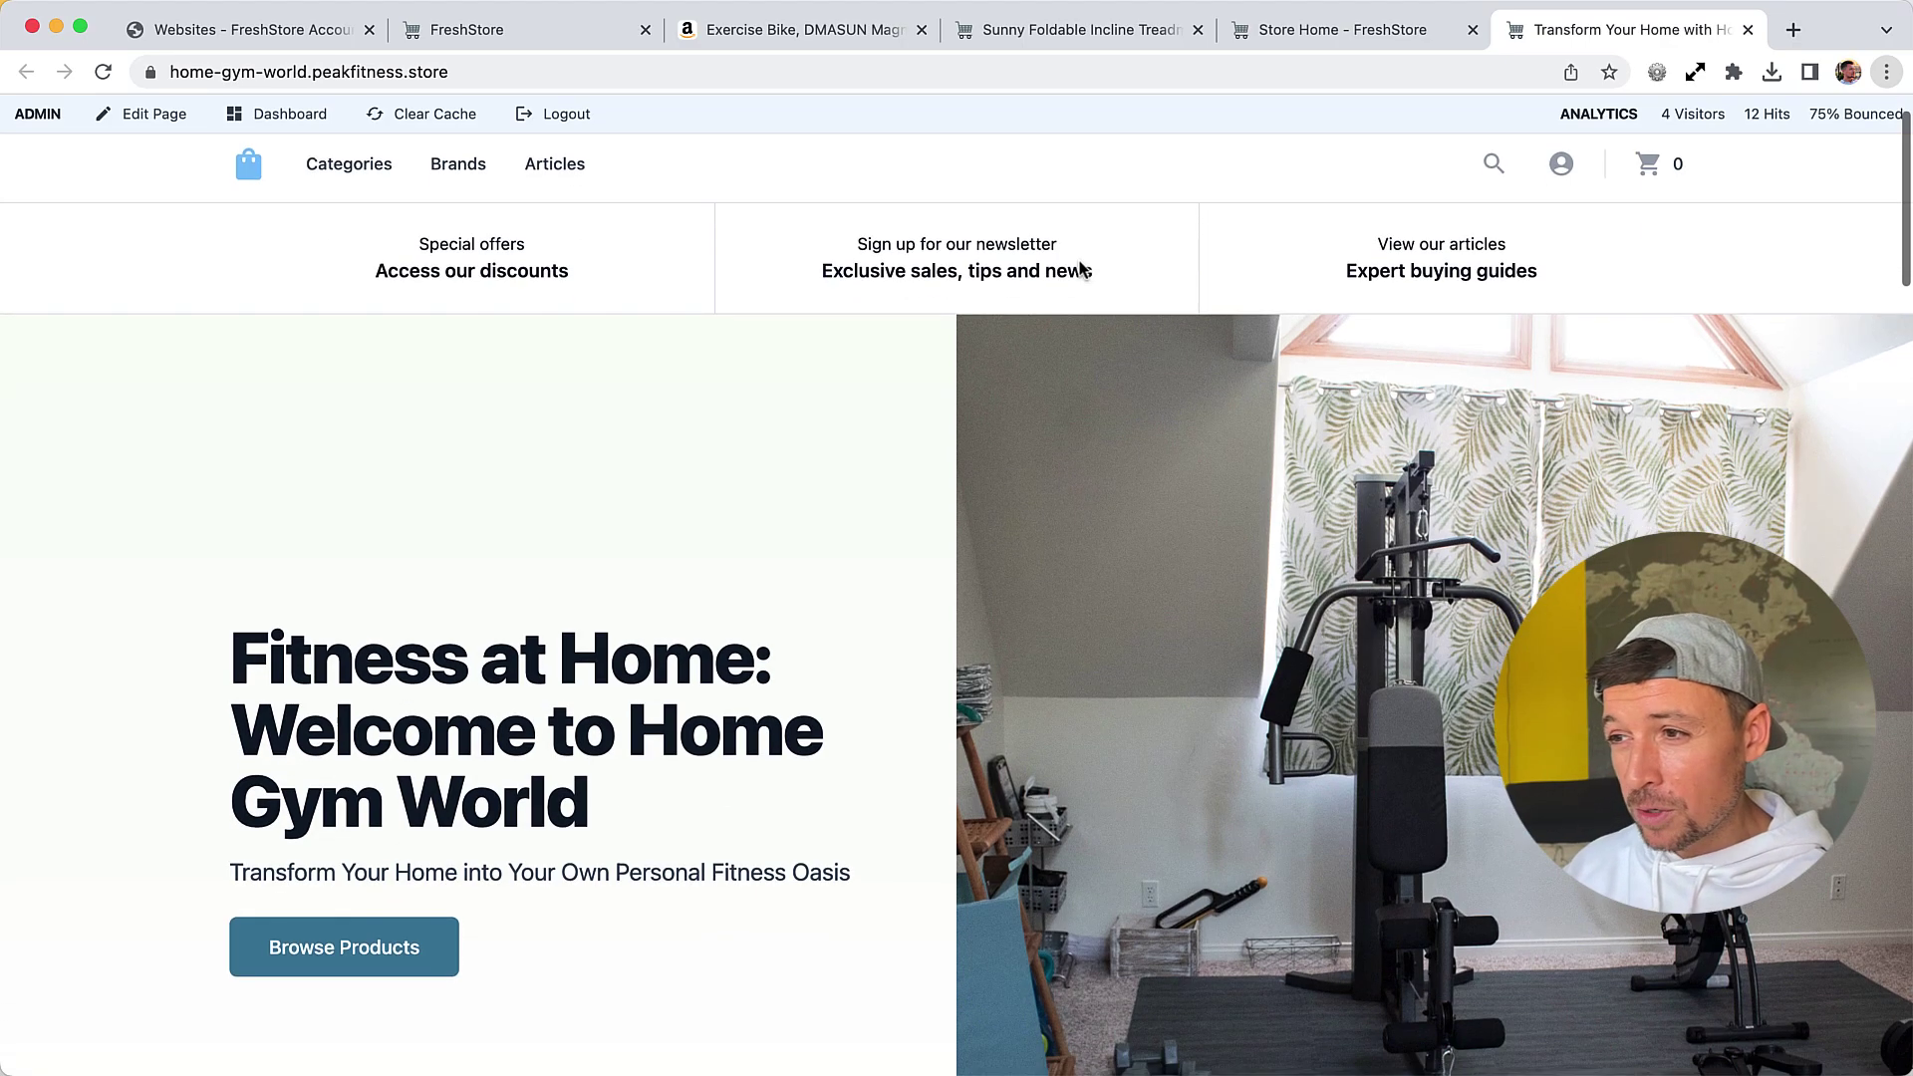
pyautogui.scroll(2, 1076, 259)
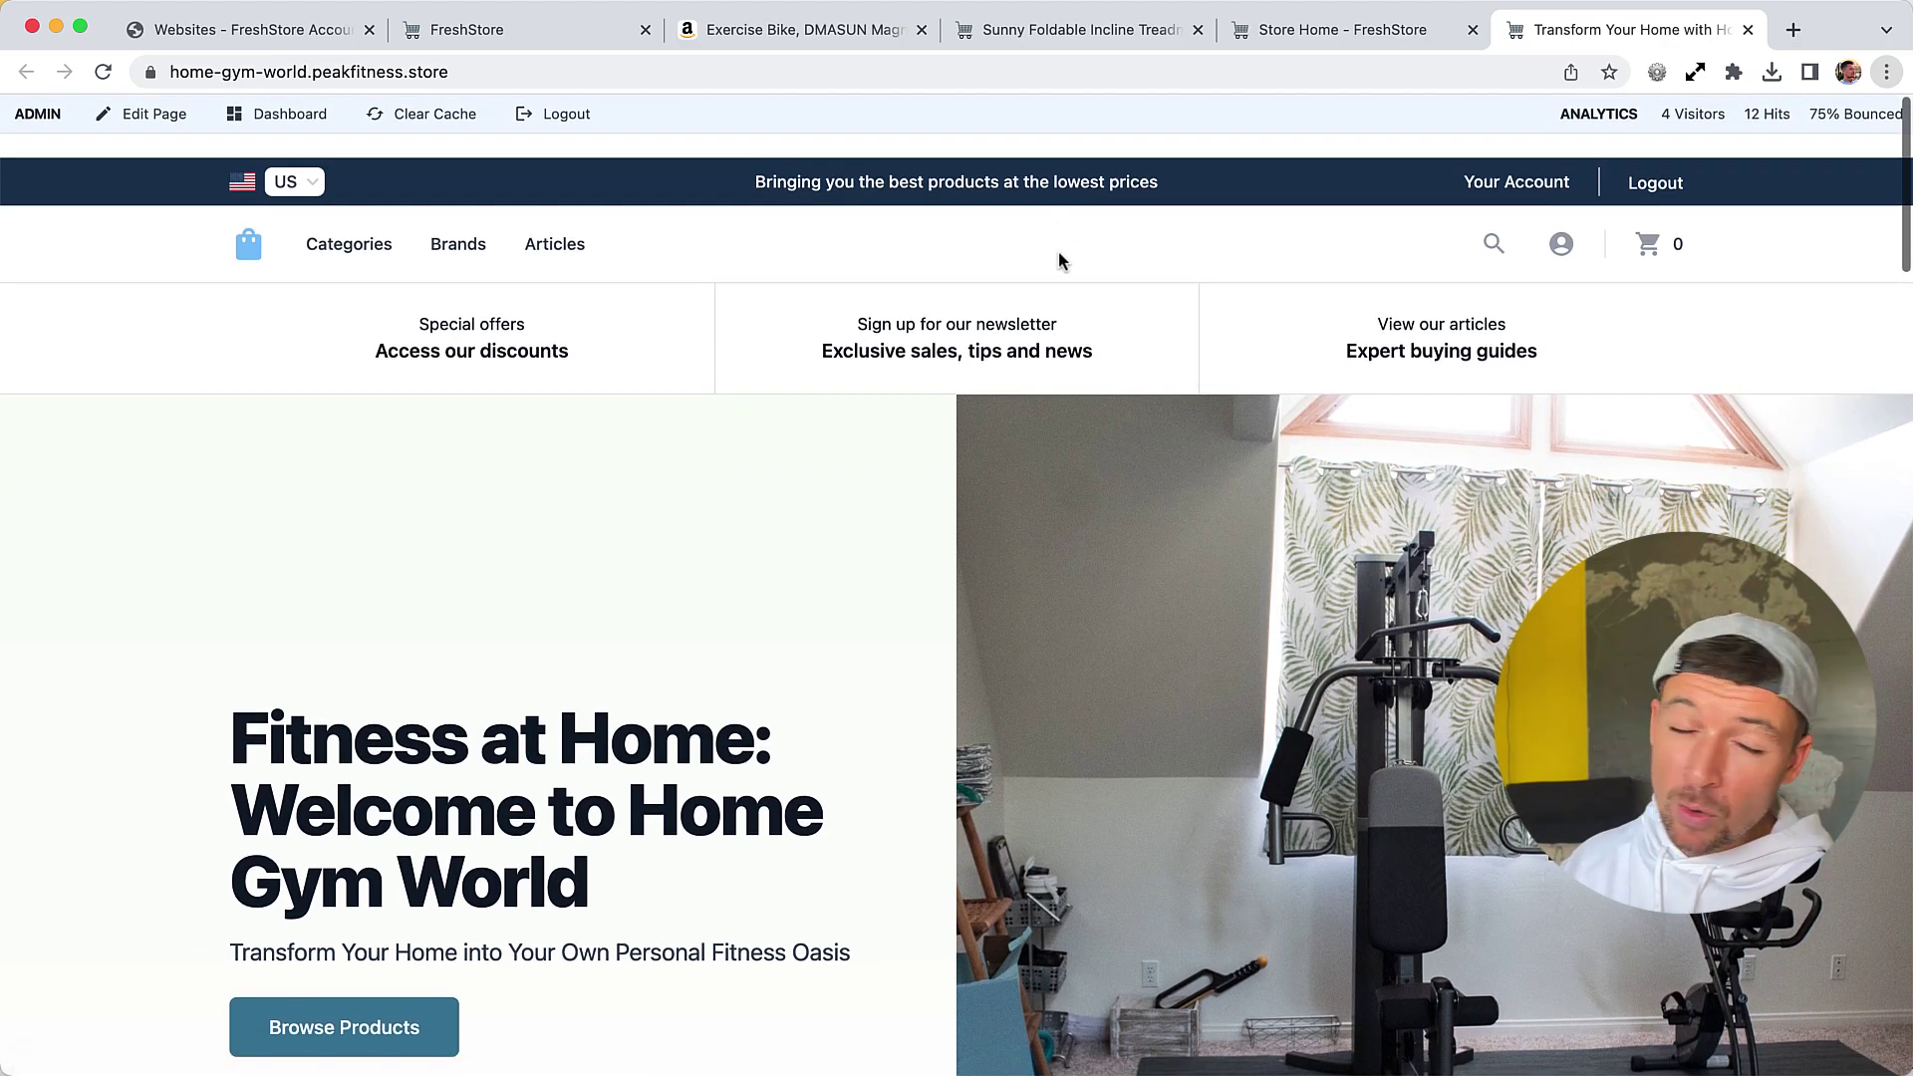